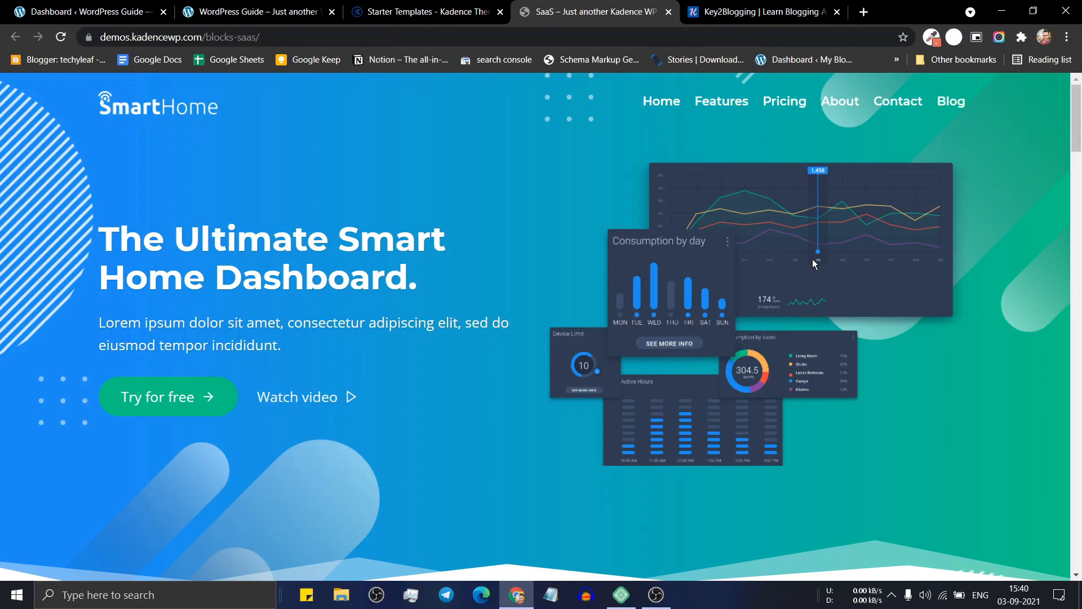
- Search for "kadence blocks" among the new plugins in the WordPress dashboard to check its installation status
left_click(68, 10)
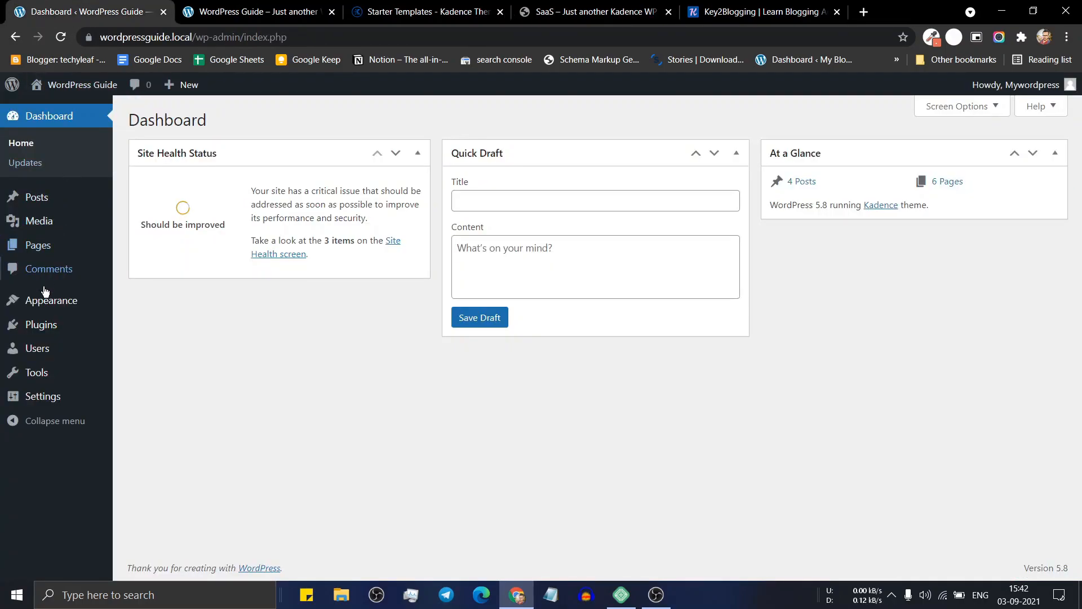
mouse_move(42, 336)
left_click(149, 349)
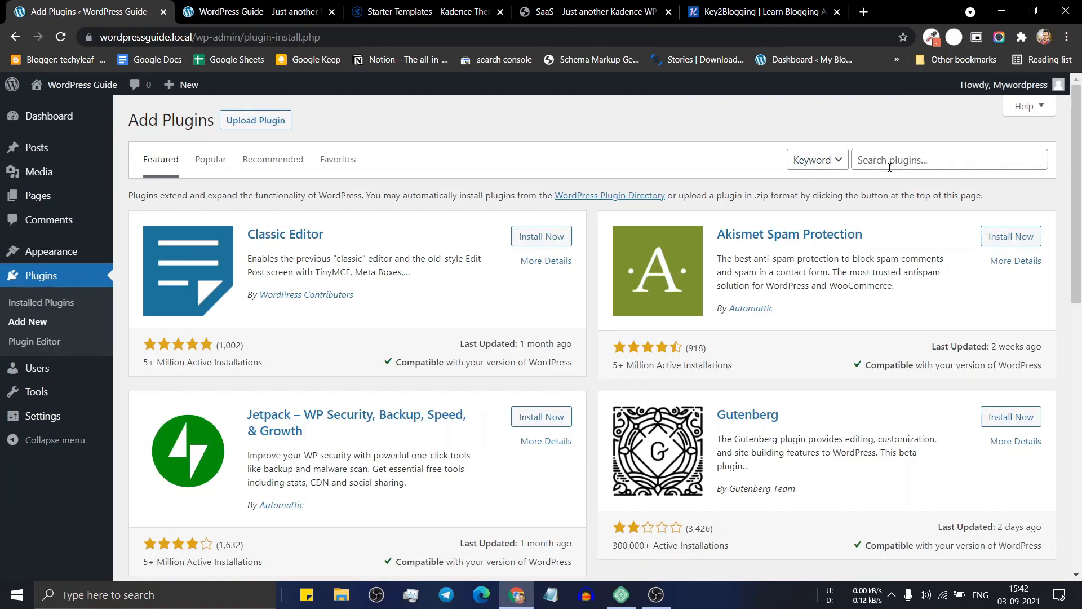
left_click(890, 168)
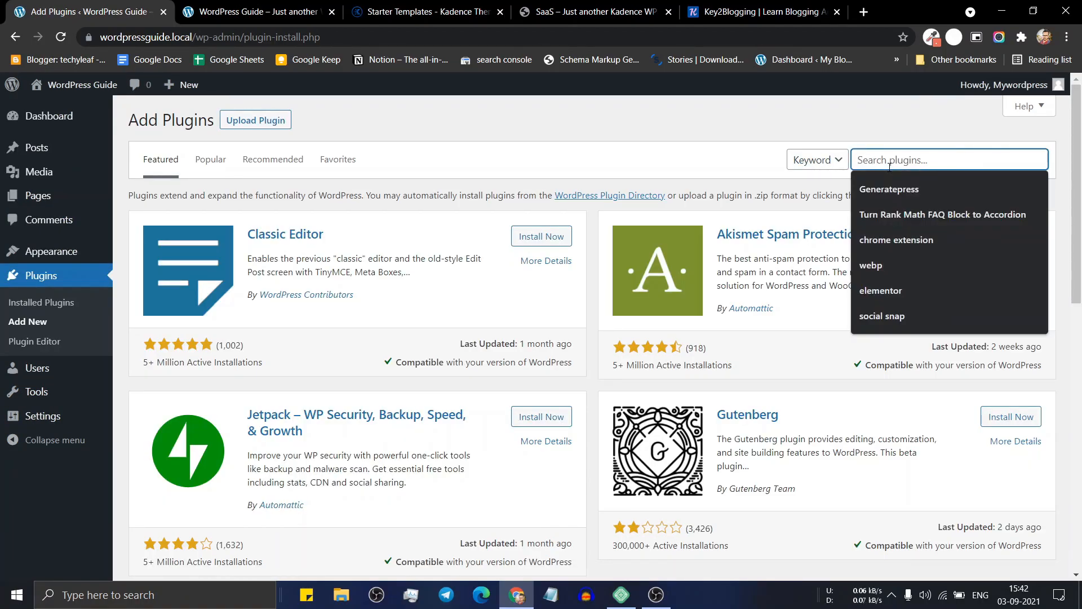
type("kadence blocks")
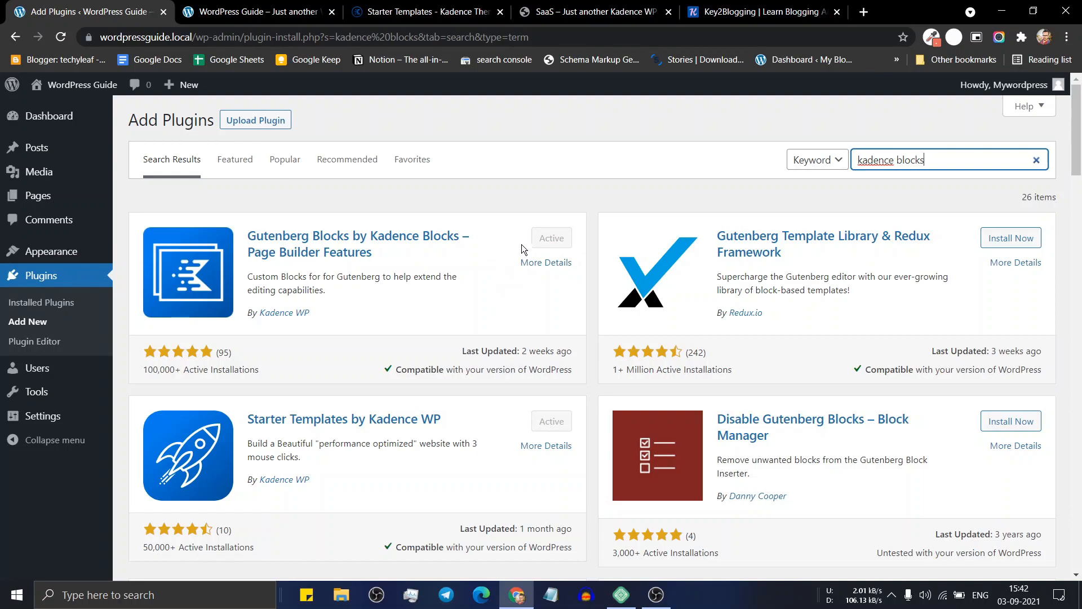
- Create a new page titled "Home" and publish it
left_click(44, 200)
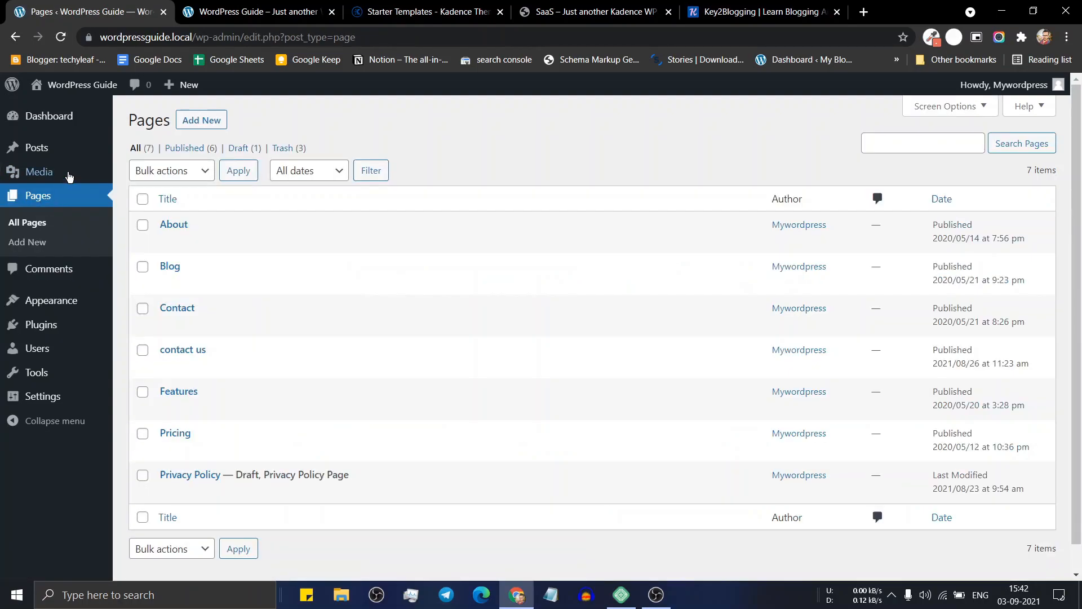
left_click(200, 124)
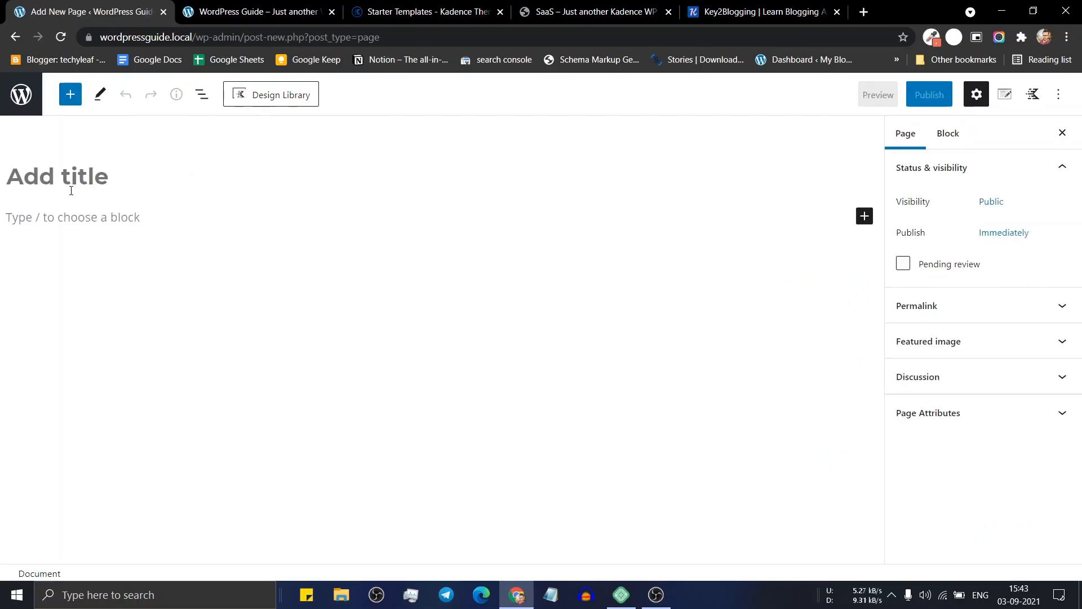
type("Home")
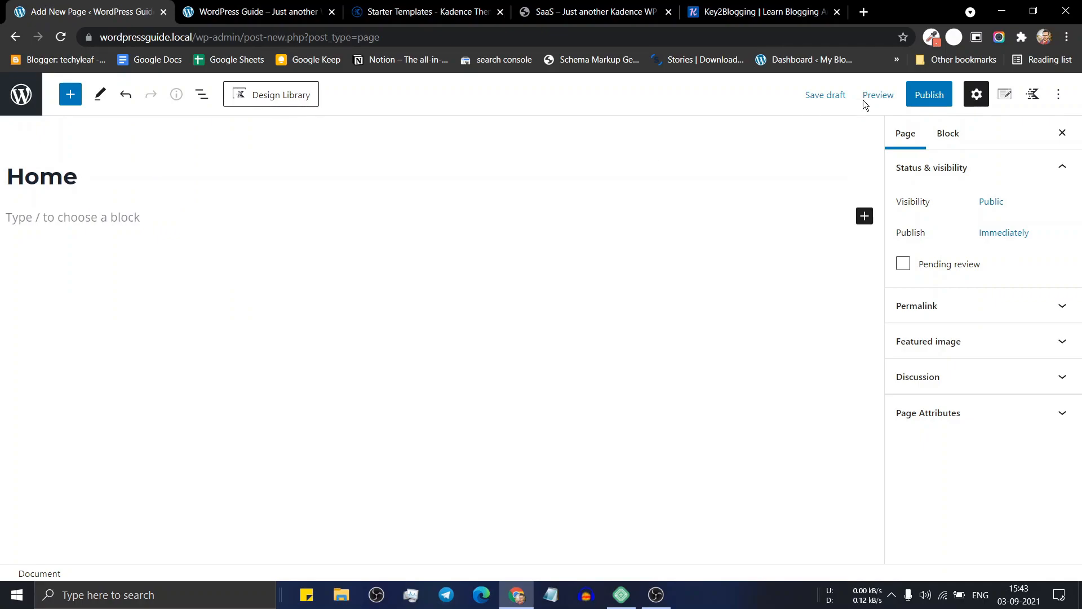
left_click(947, 314)
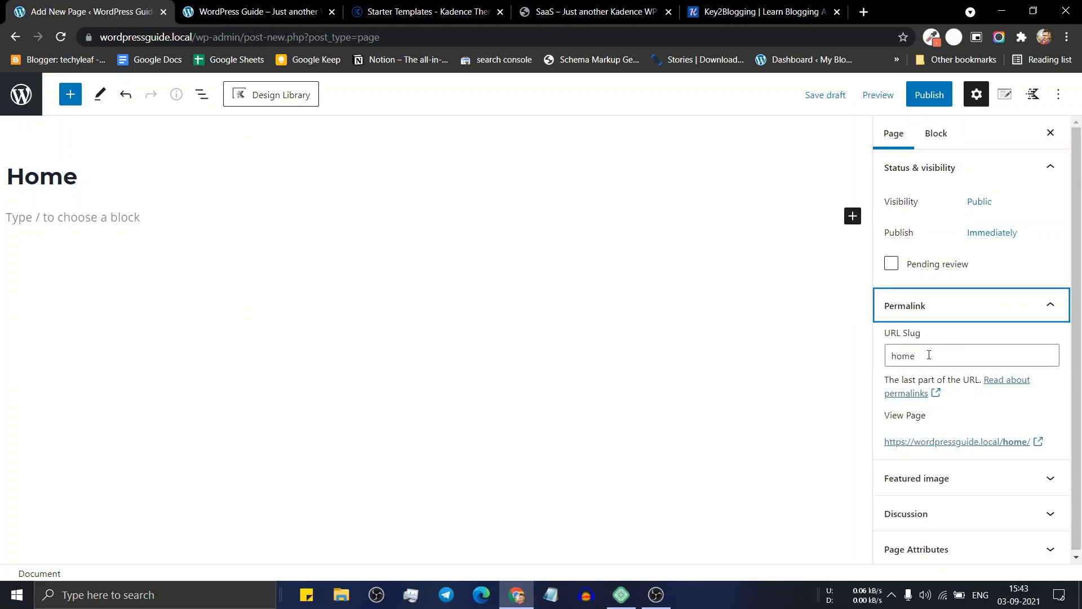
left_click(961, 310)
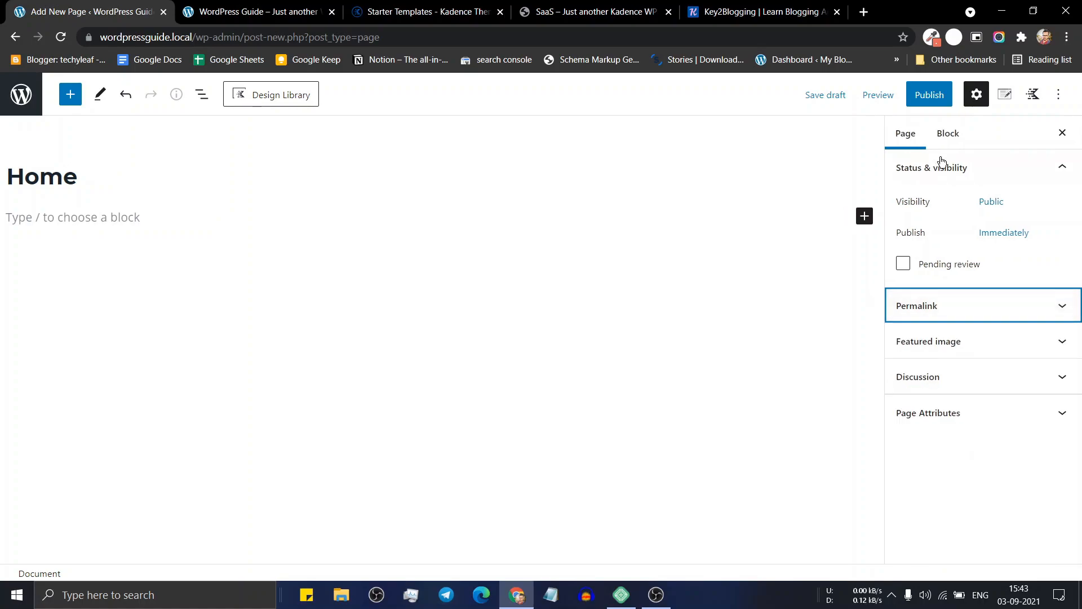
left_click(934, 94)
left_click(934, 94)
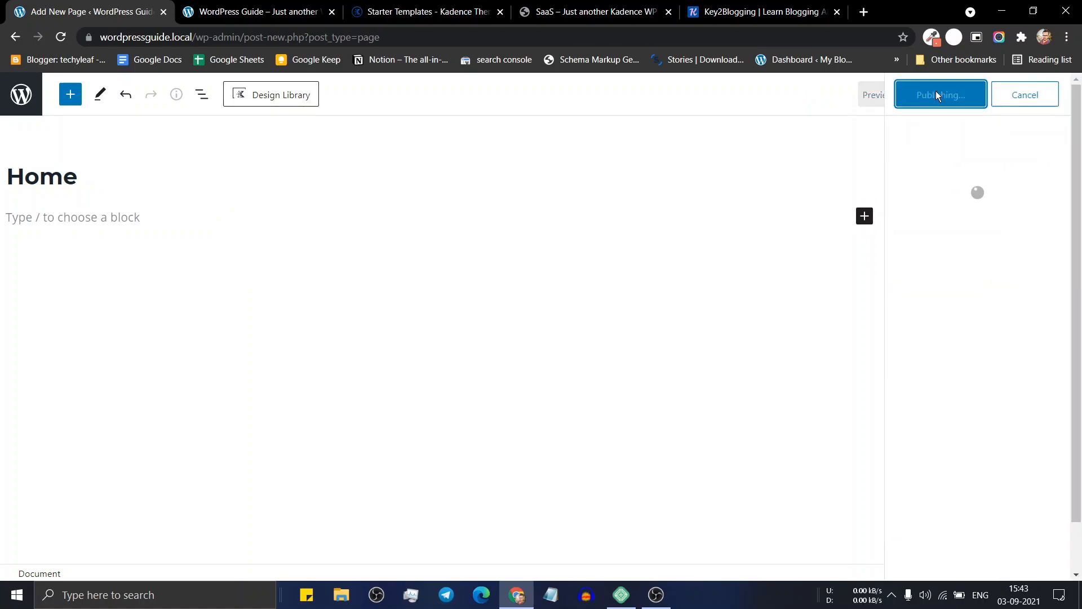
left_click(1058, 95)
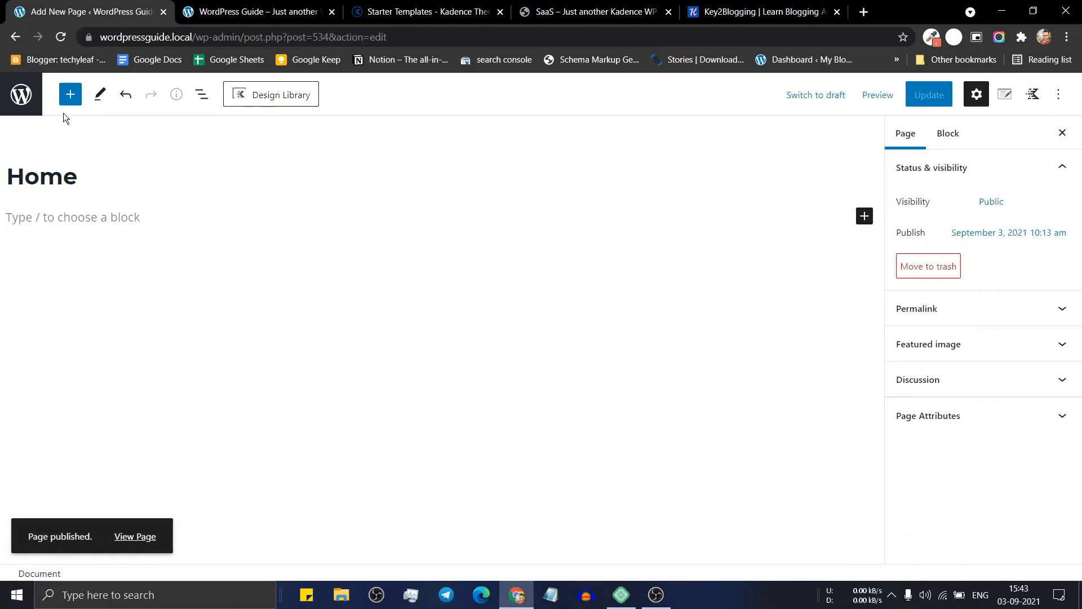
- Set the site's homepage to a static page, choose the Home page for it, and save the reading settings
left_click(23, 95)
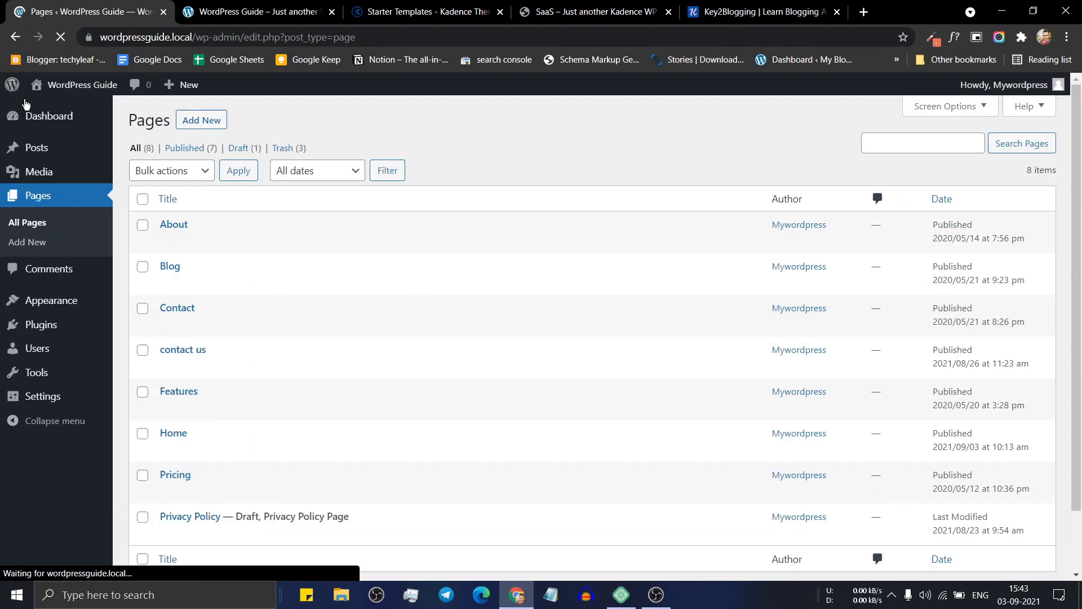
mouse_move(33, 396)
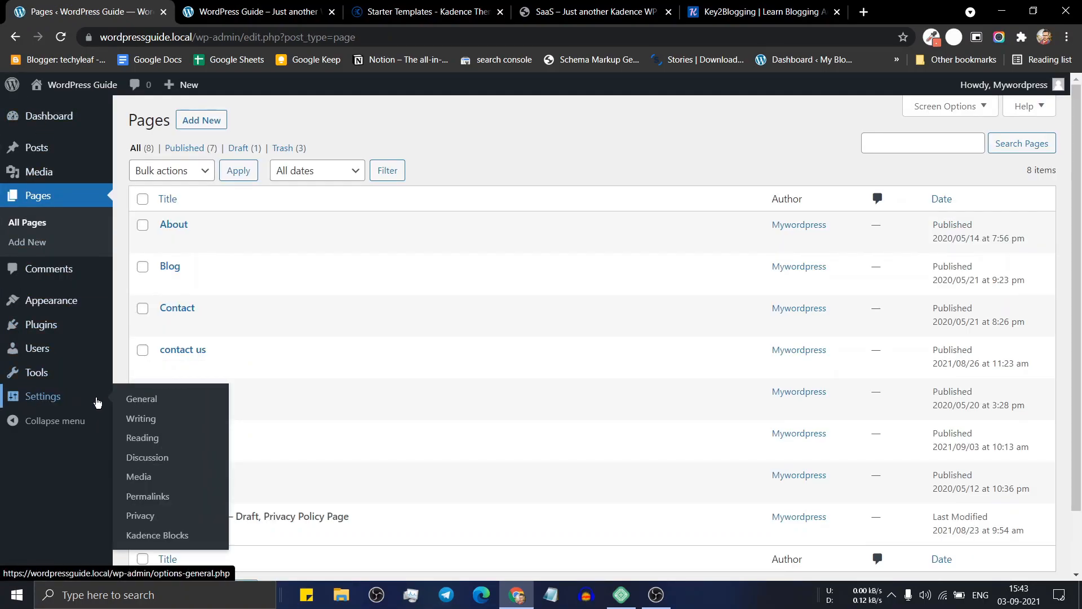
left_click(136, 438)
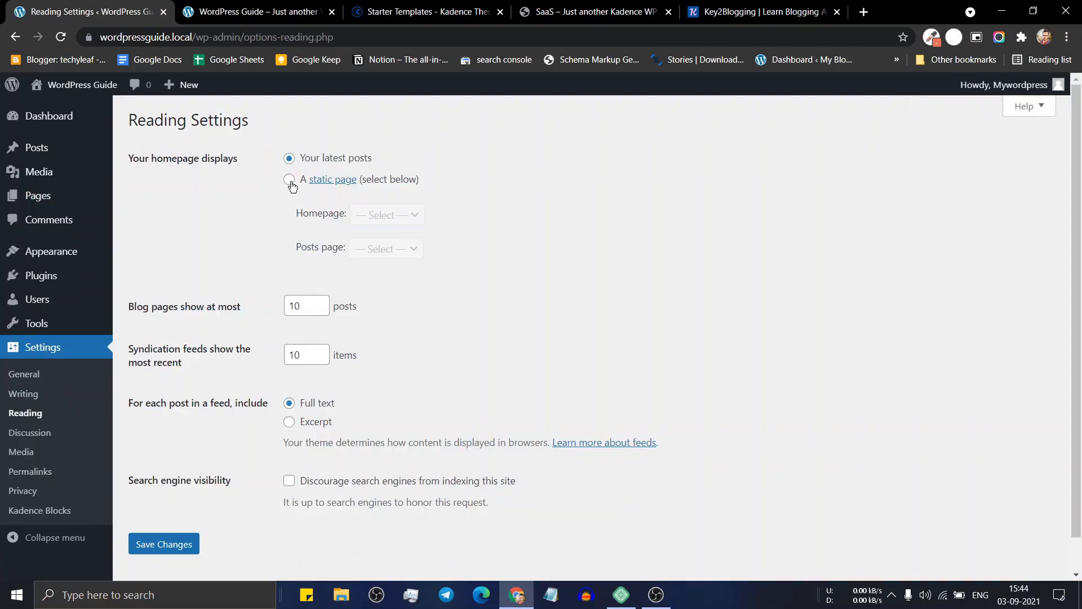
left_click(290, 180)
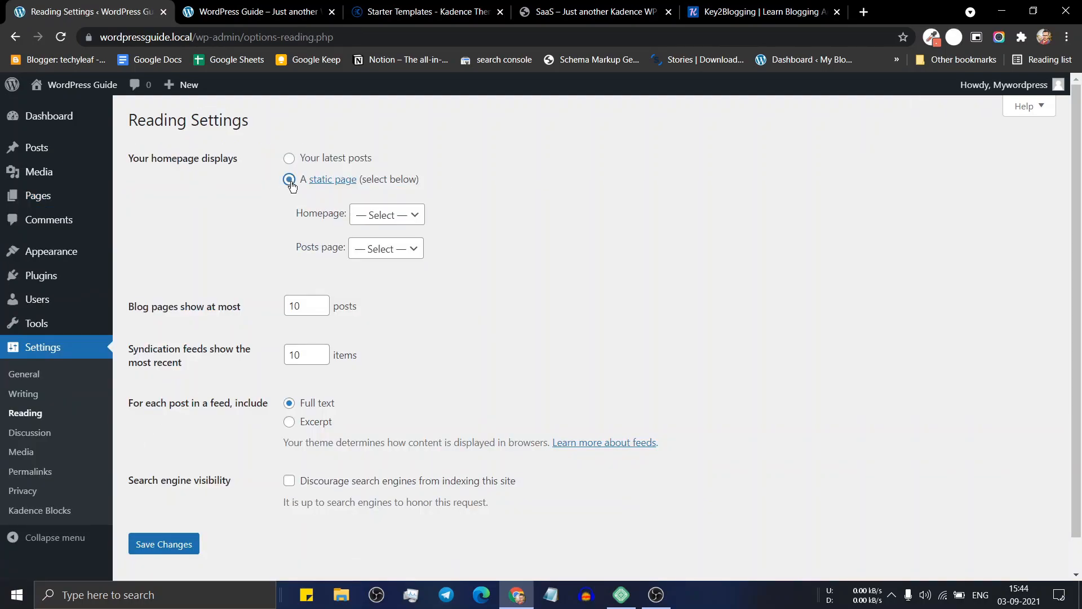
left_click(407, 219)
left_click(382, 318)
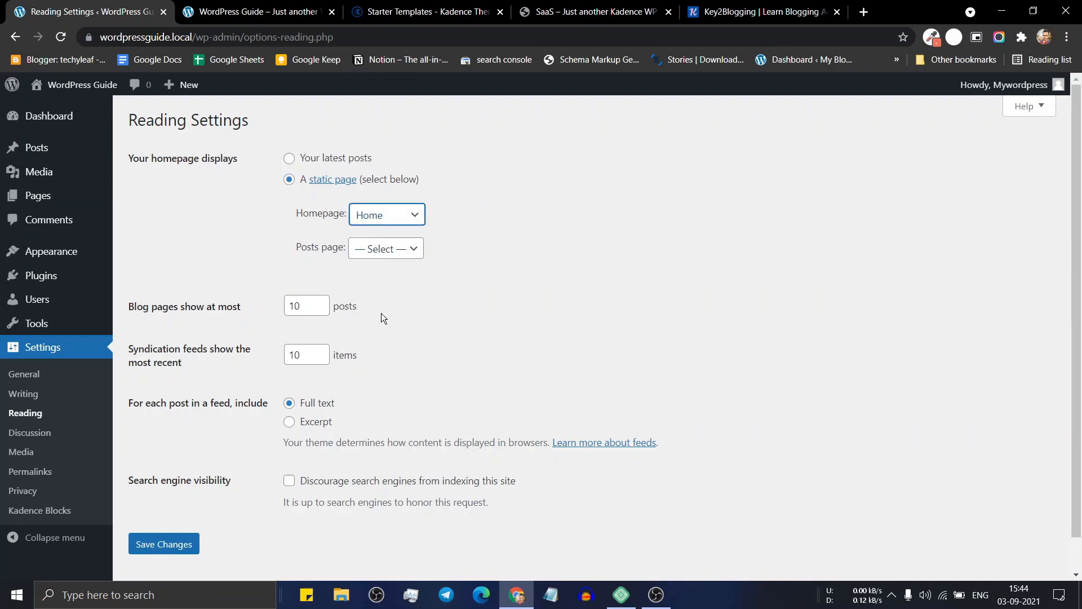
left_click(164, 544)
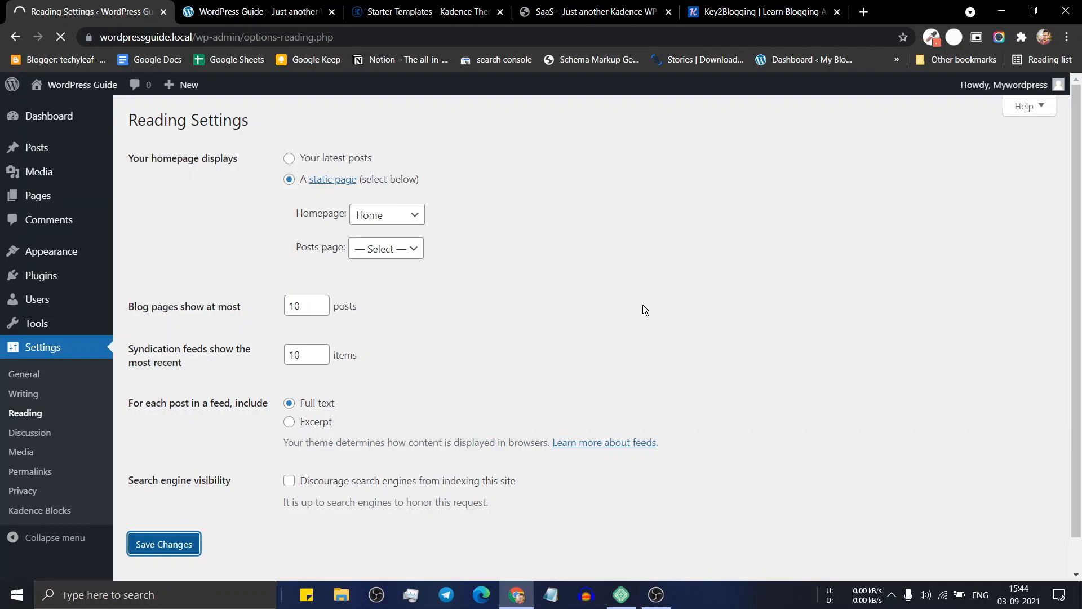
- Reload the live site to check the new front page, and return to the reading settings
left_click(254, 11)
left_click(62, 39)
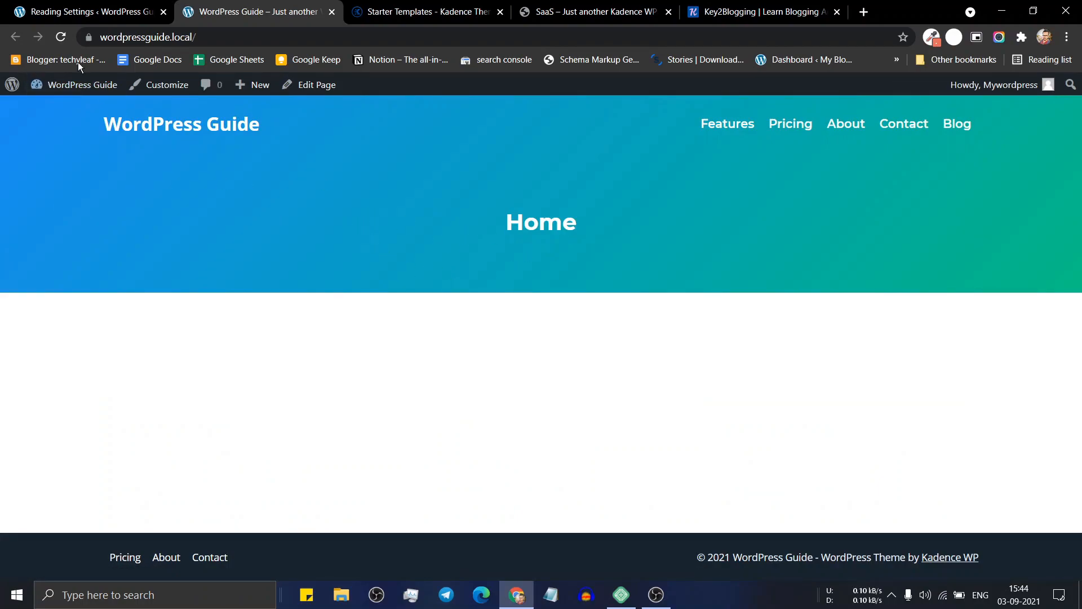
left_click(84, 15)
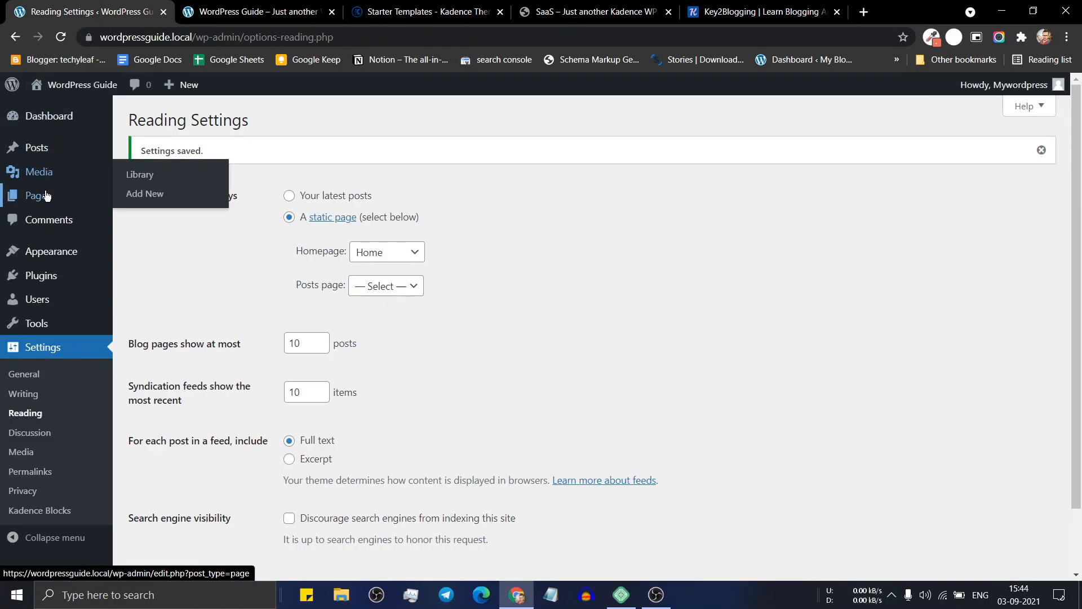
- Edit the Home page's settings to enable the transparent header and disable the page title, and update the page
left_click(154, 197)
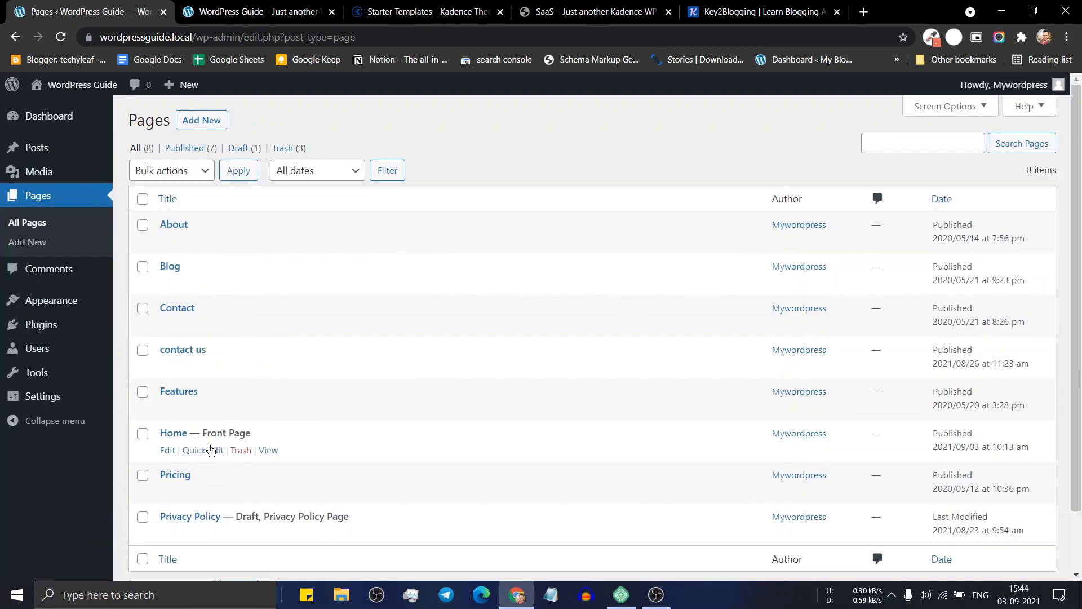
left_click(168, 450)
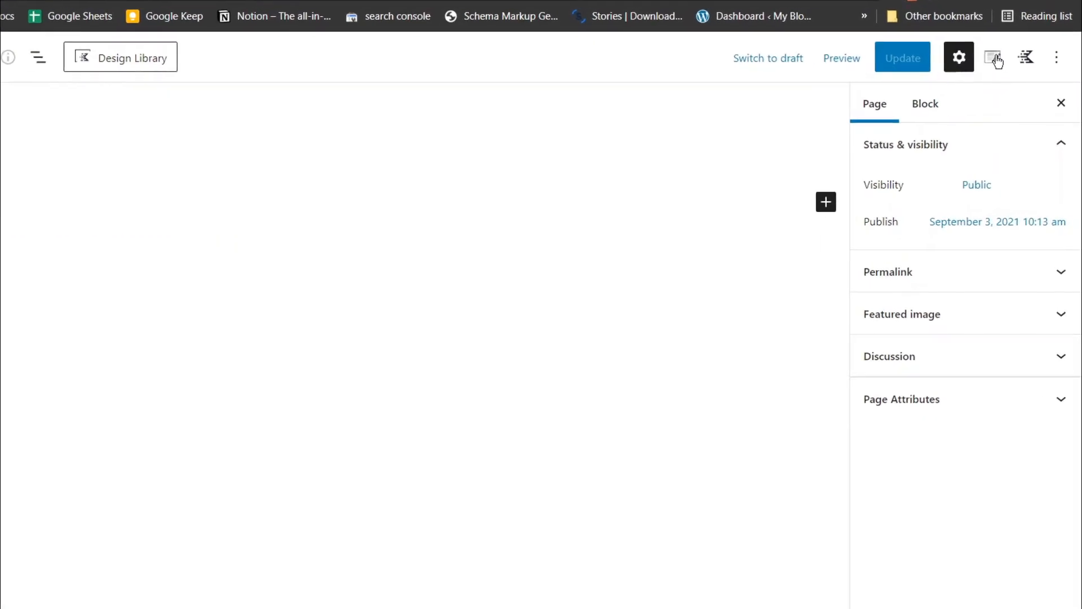
left_click(995, 58)
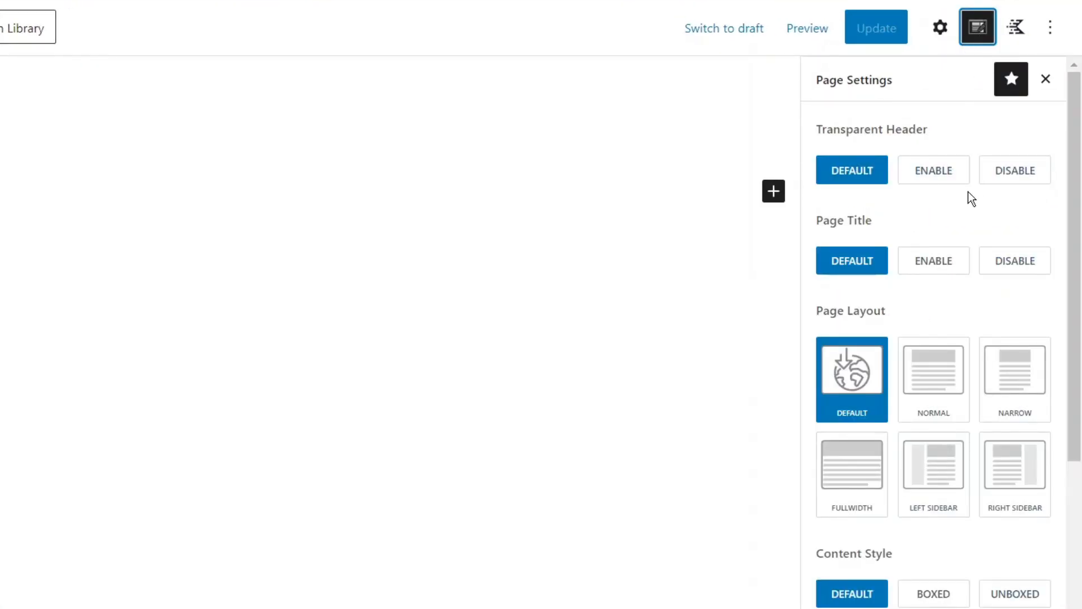
left_click(946, 179)
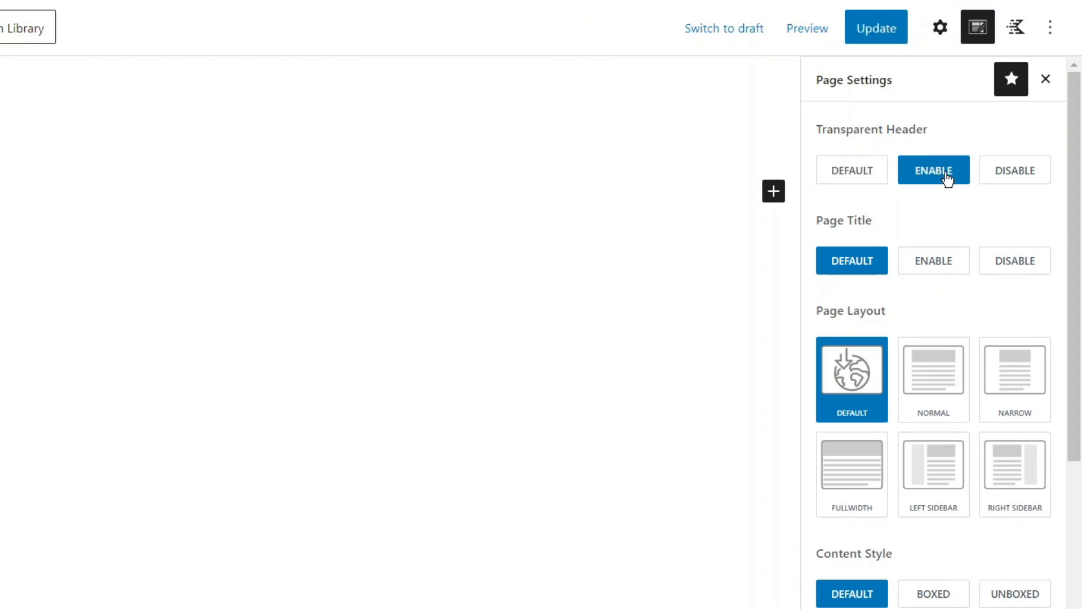
left_click(1021, 264)
scroll(963, 226, "down", 5)
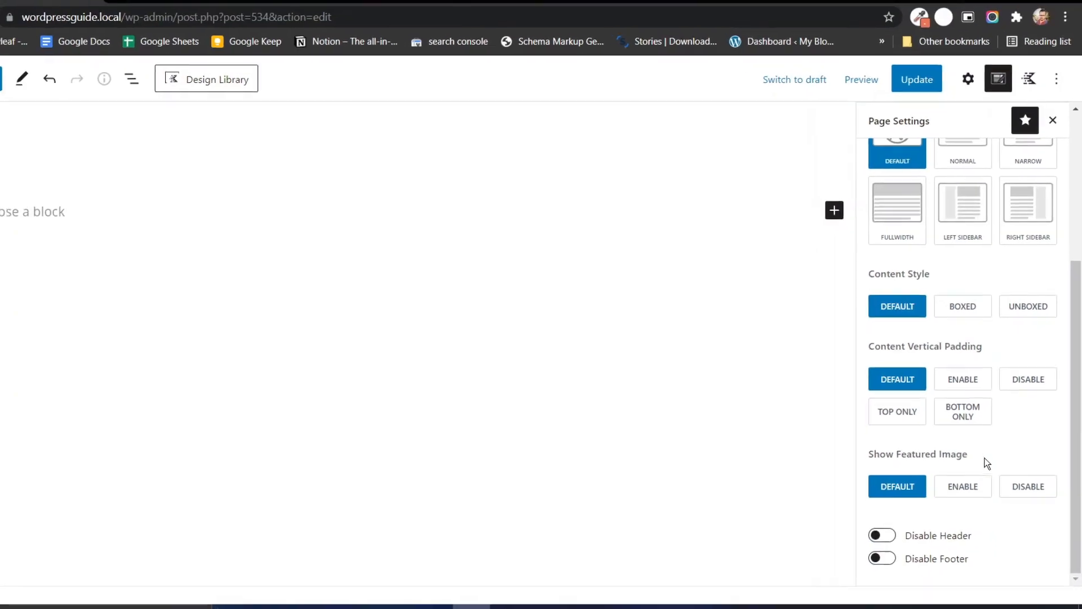
scroll(987, 451, "up", 4)
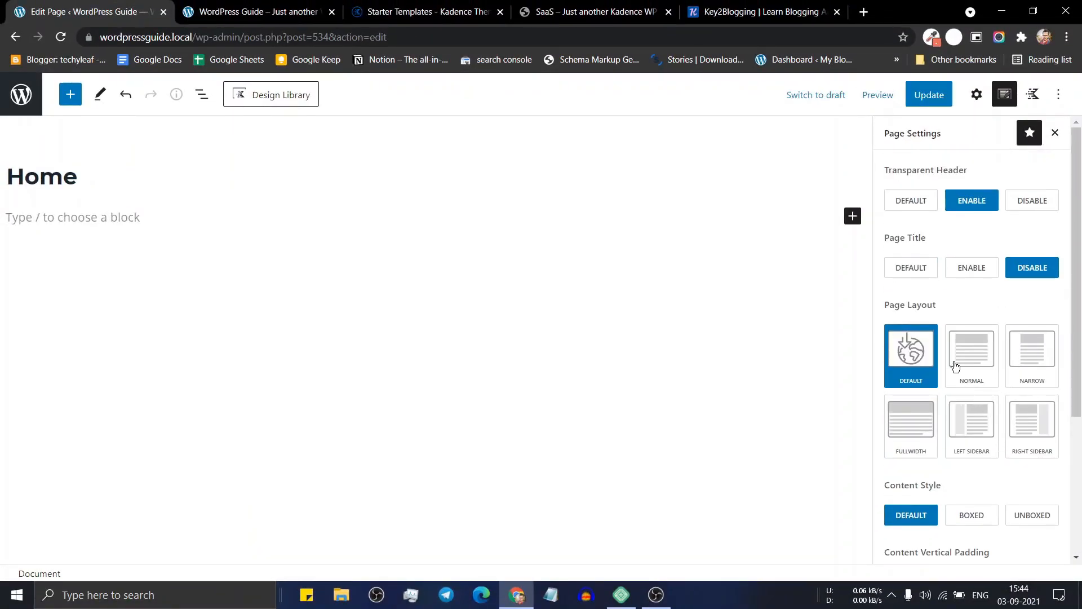
left_click(929, 95)
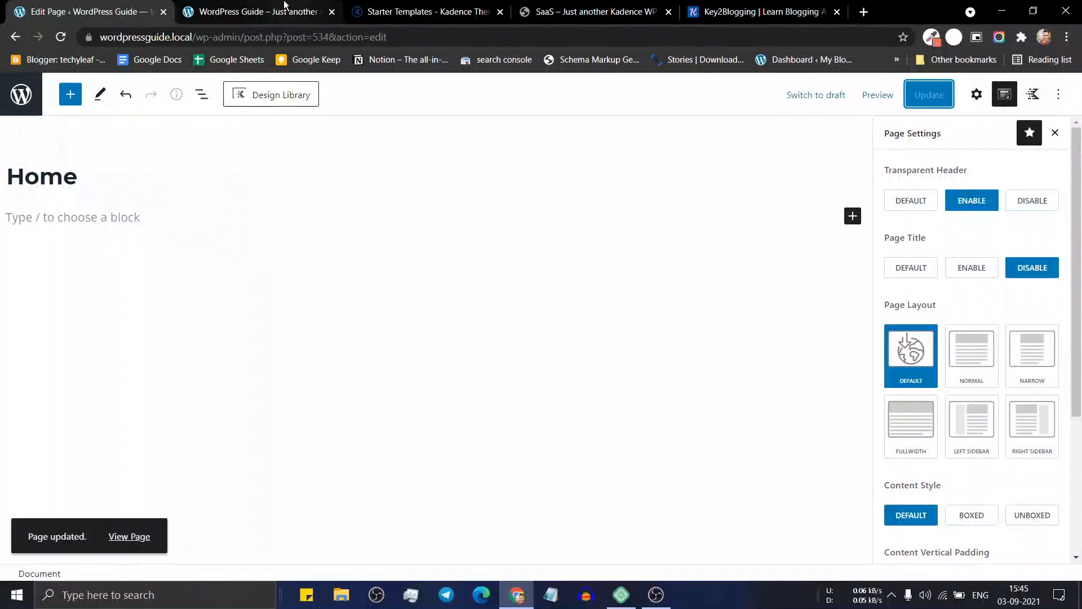
- Reload the live homepage to check its header and title, and return to the page editor
left_click(253, 11)
key("F5")
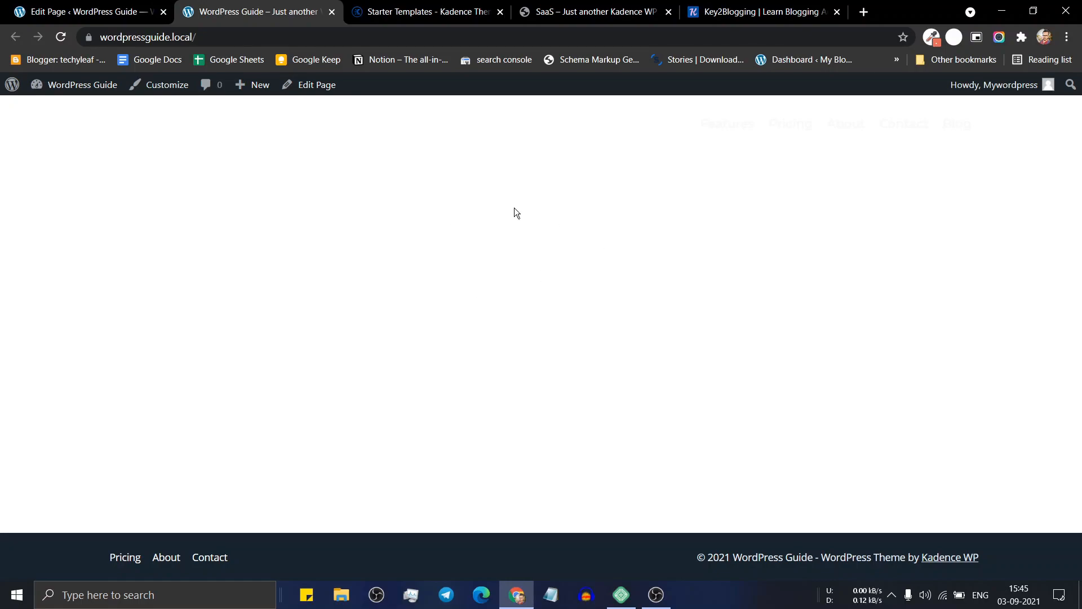
left_click(85, 12)
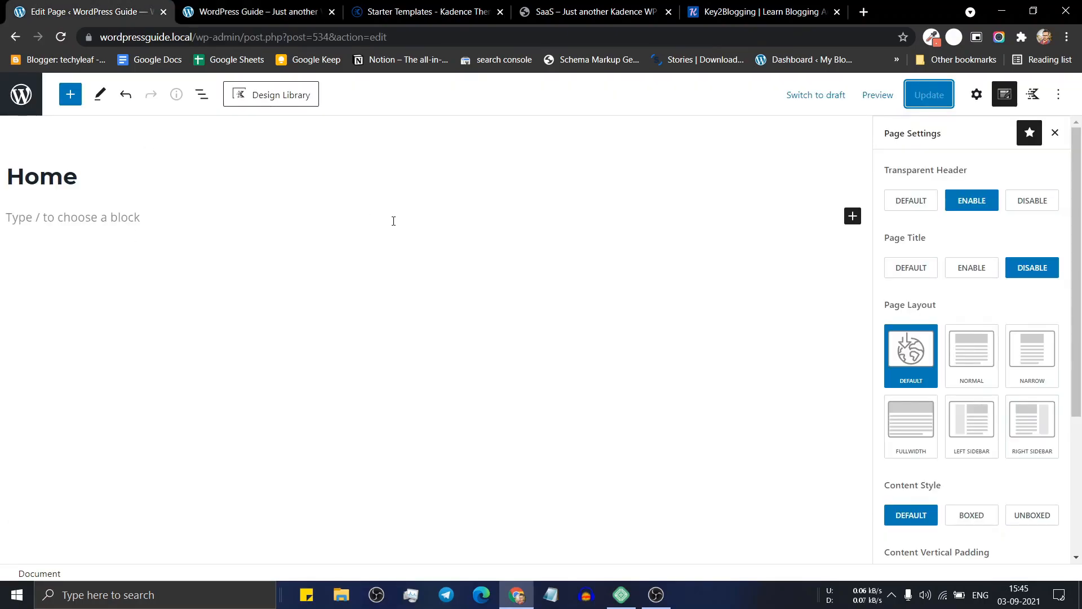
- Insert a Row Layout block with two equal columns into the Home page
left_click(849, 219)
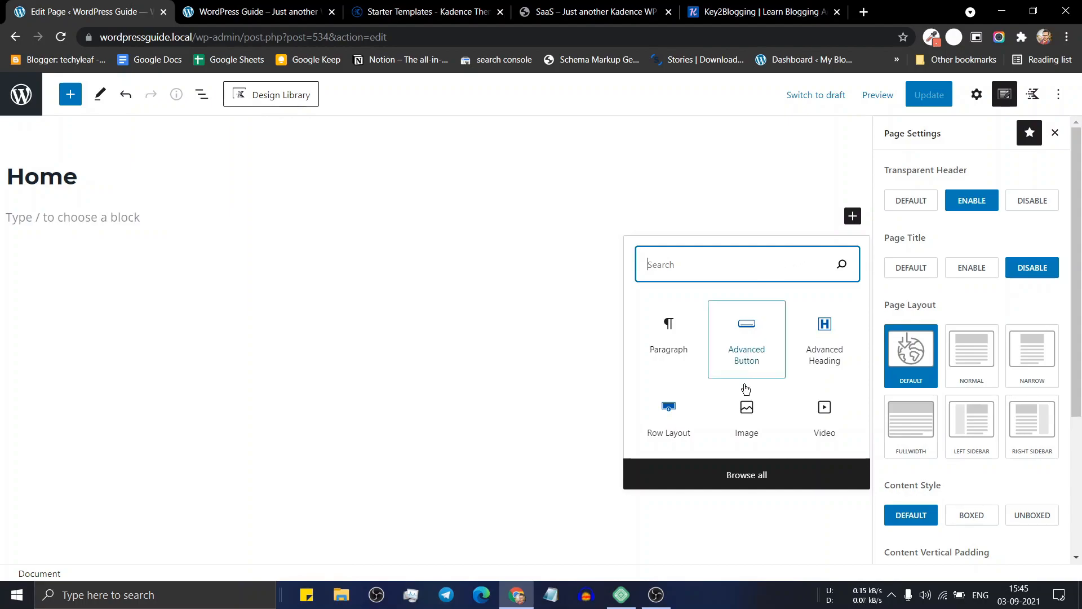
left_click(687, 415)
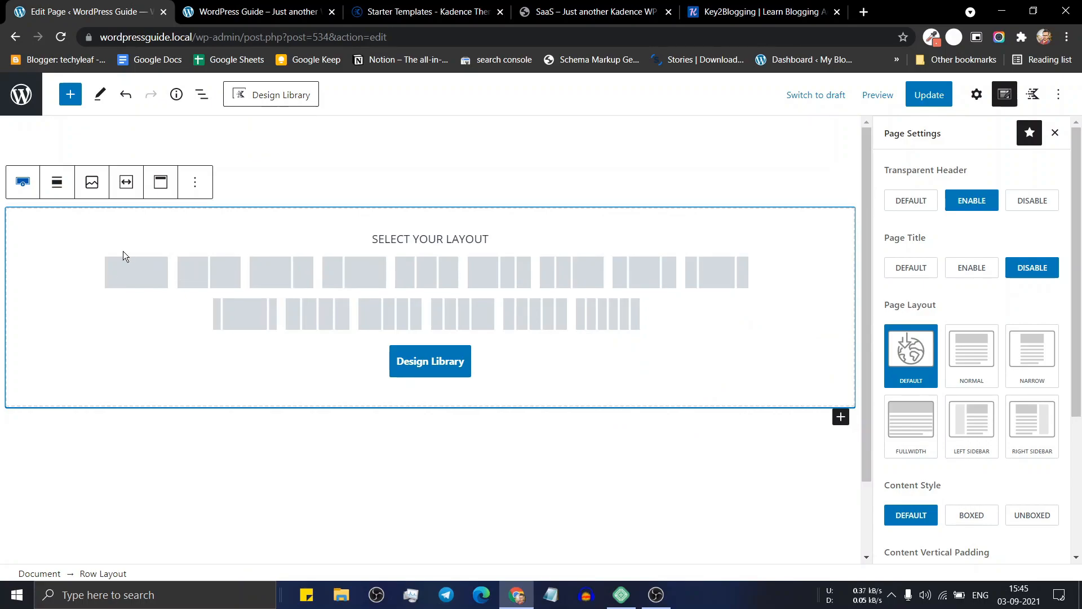
left_click(209, 278)
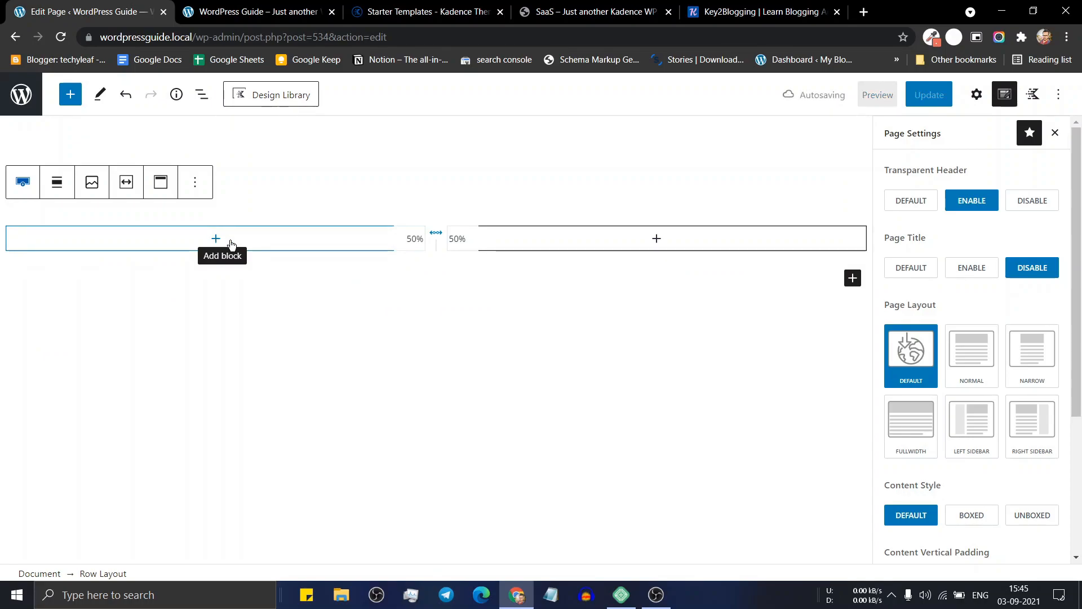
- Copy the headline "The Ultimate Smart Home Dashboard." from the SaaS demo site and return to the Home page editor
left_click(448, 6)
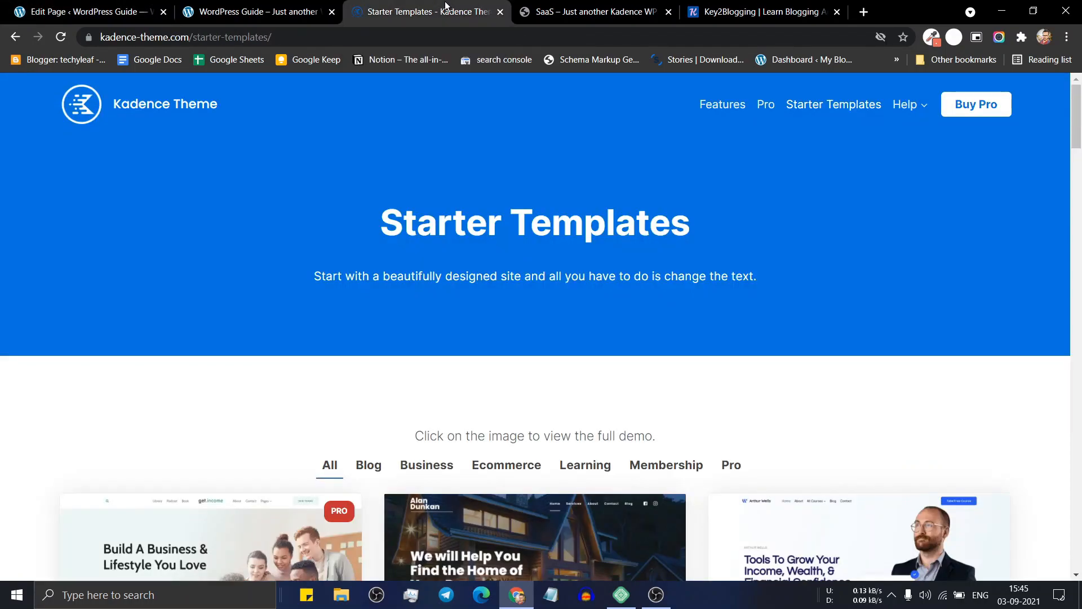
left_click_drag(614, 7, 279, 7)
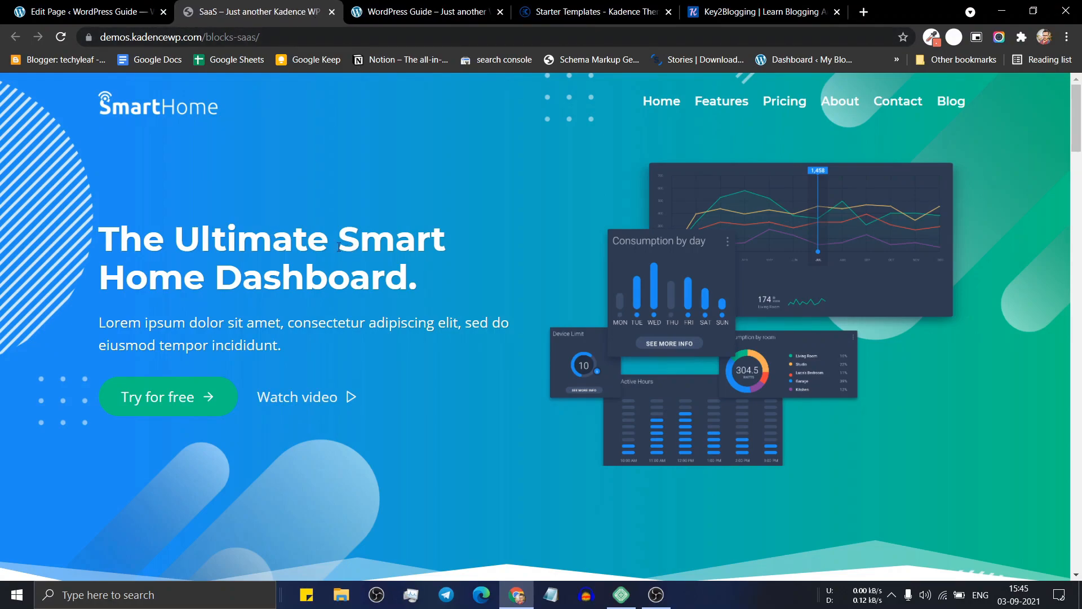
triple_click(283, 260)
key("ctrl+c")
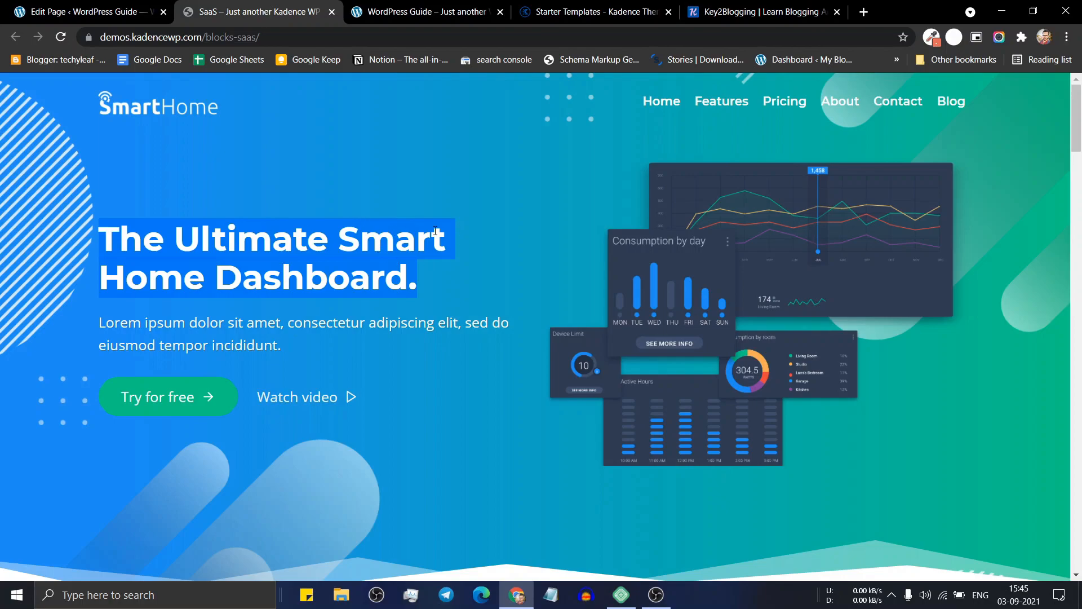
left_click(84, 12)
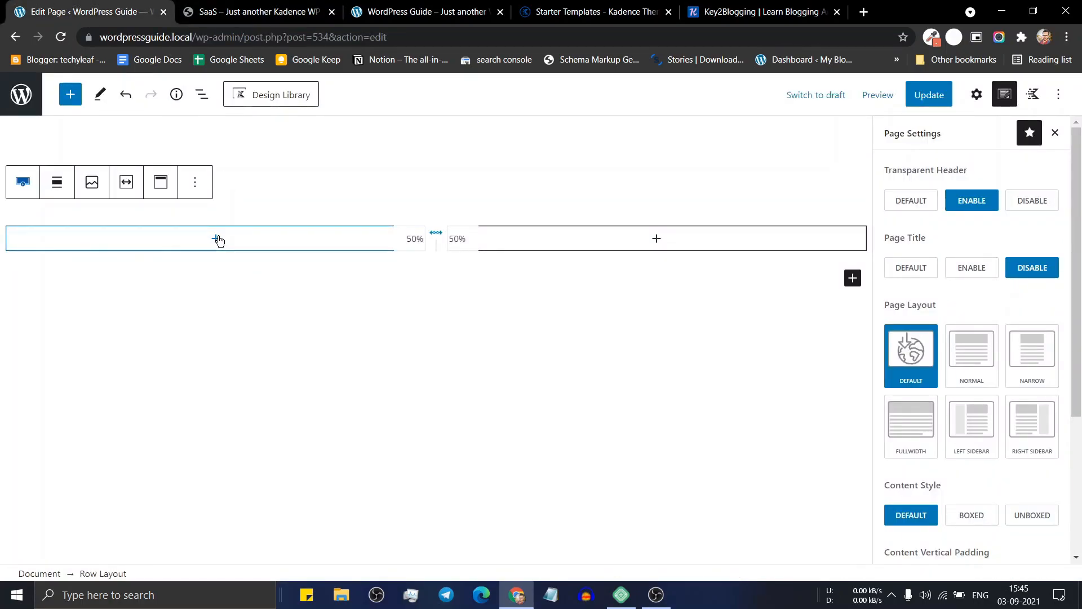
- Add an Advanced Heading block to the row's first column with the copied headline "The Ultimate Smart Home Dashboard."
left_click(218, 238)
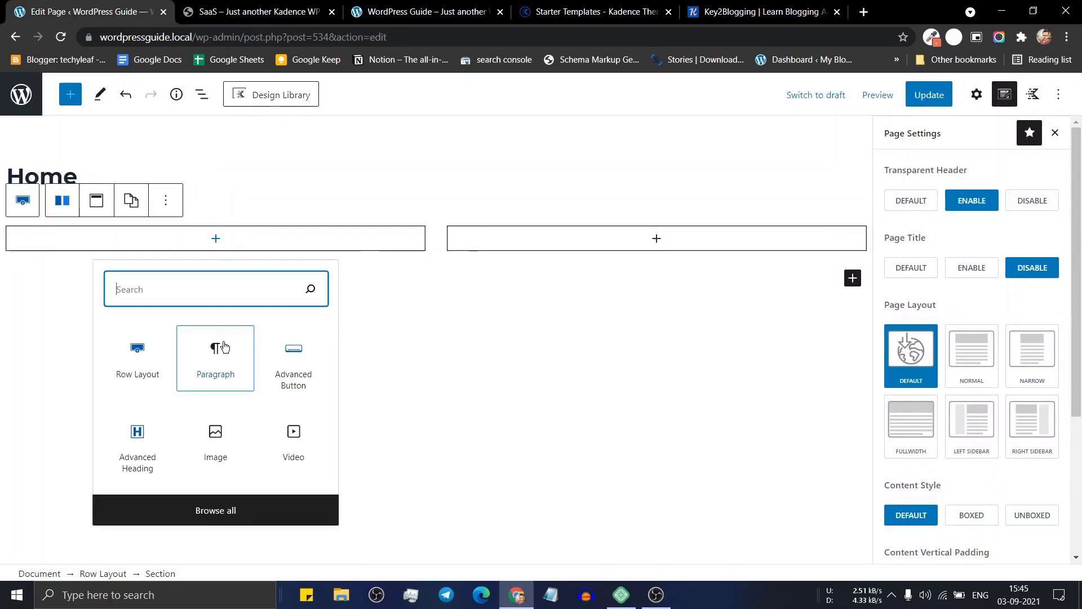
left_click(138, 448)
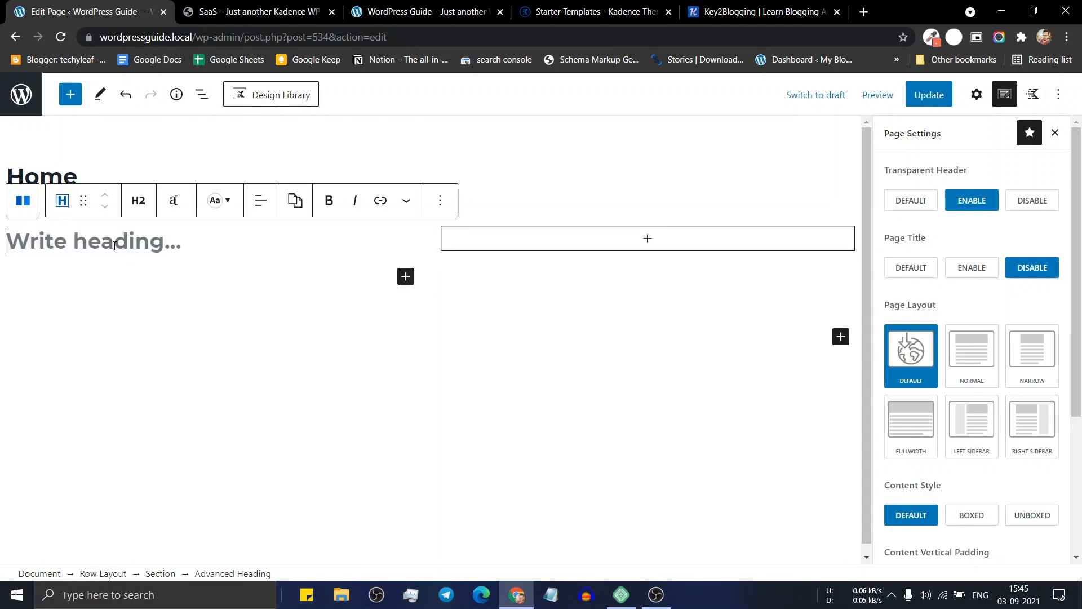
key("ctrl+v")
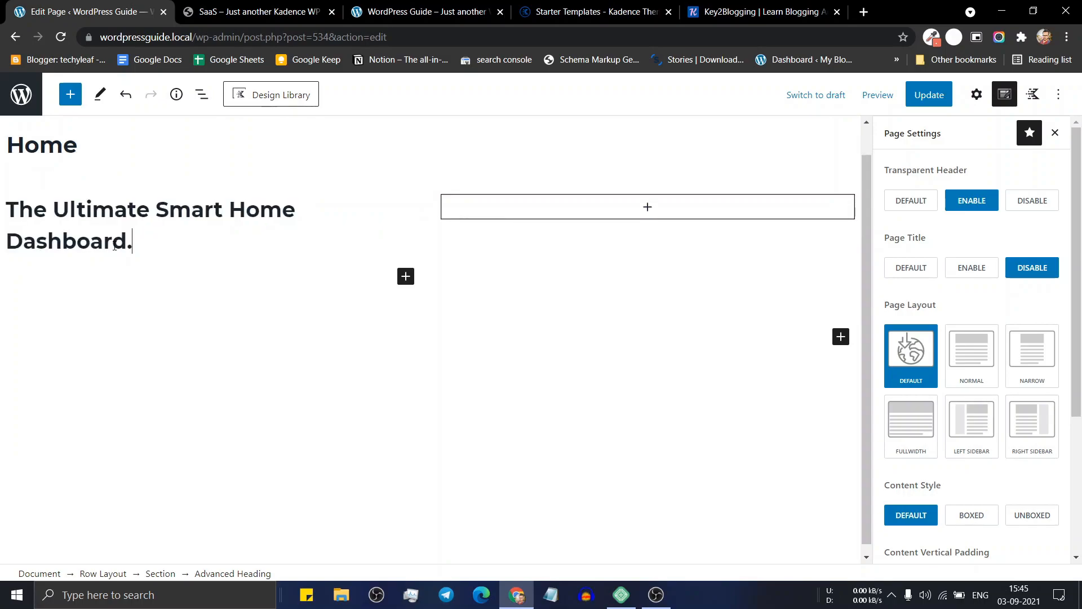
- Add a paragraph below the headline containing the "Lorem ipsum dolor sit amet" description copied from the SaaS demo site
key("Return")
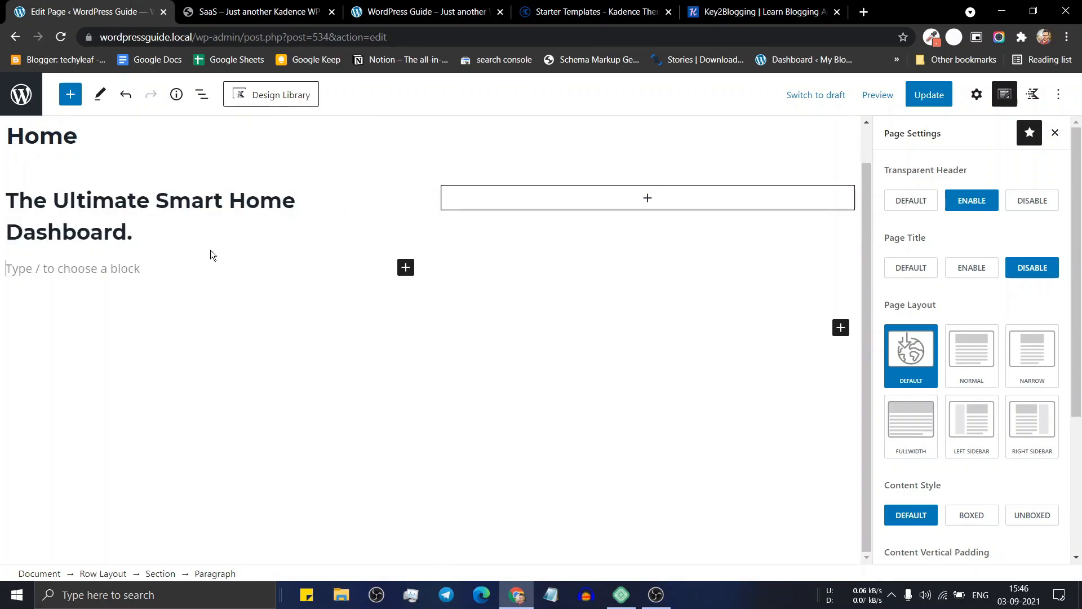
left_click(254, 12)
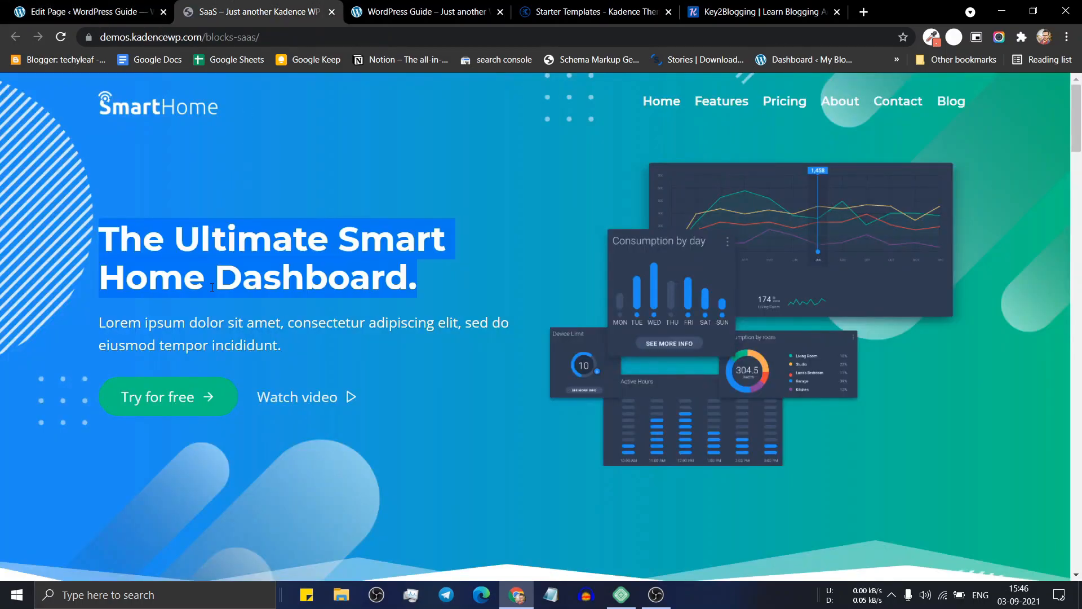
triple_click(202, 319)
key("ctrl+c")
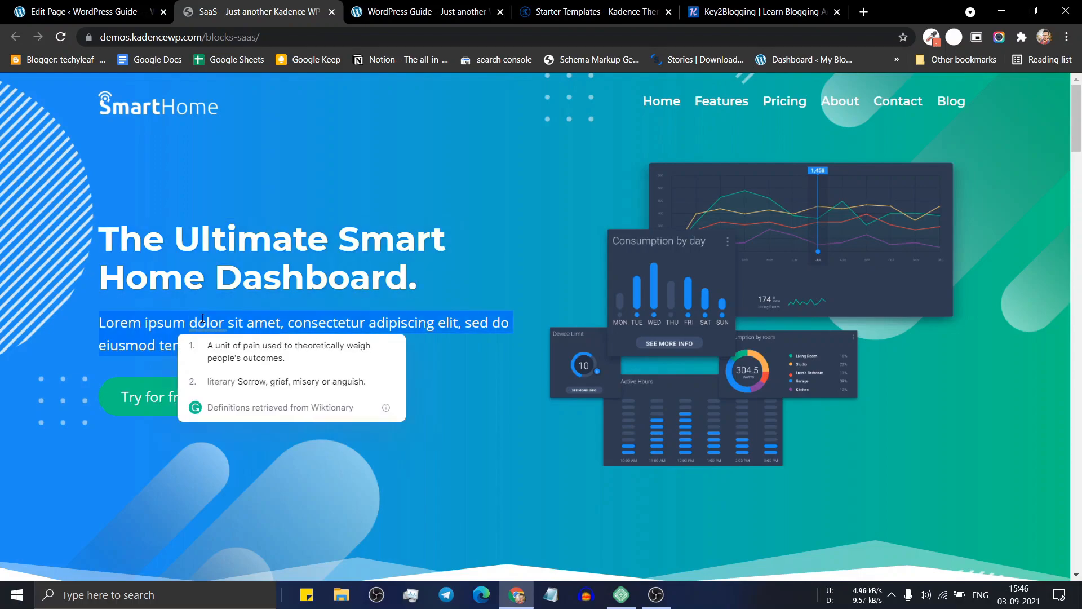
left_click(97, 10)
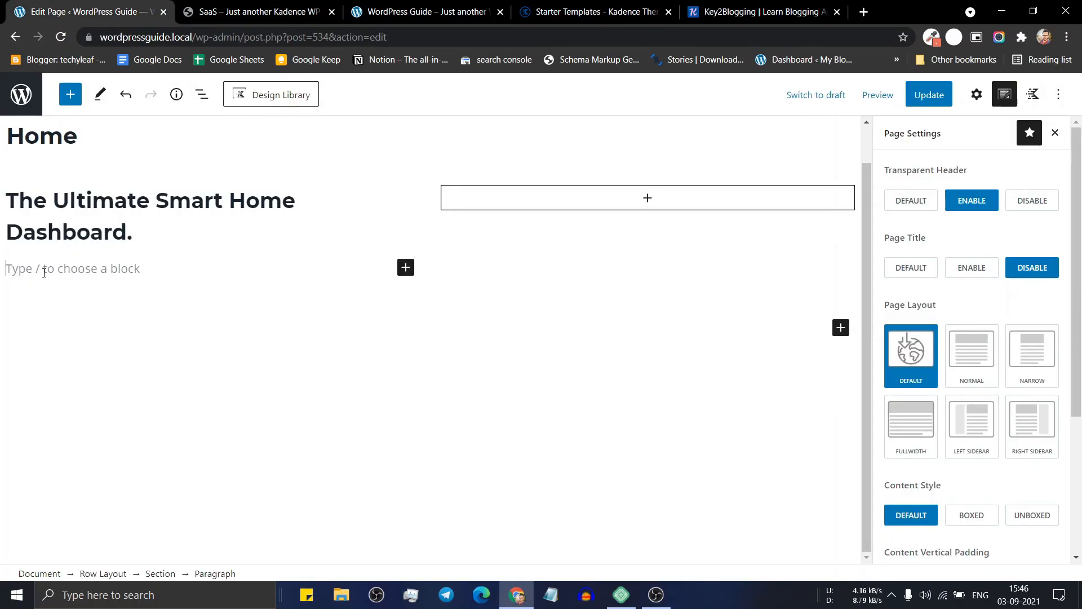
key("ctrl+v")
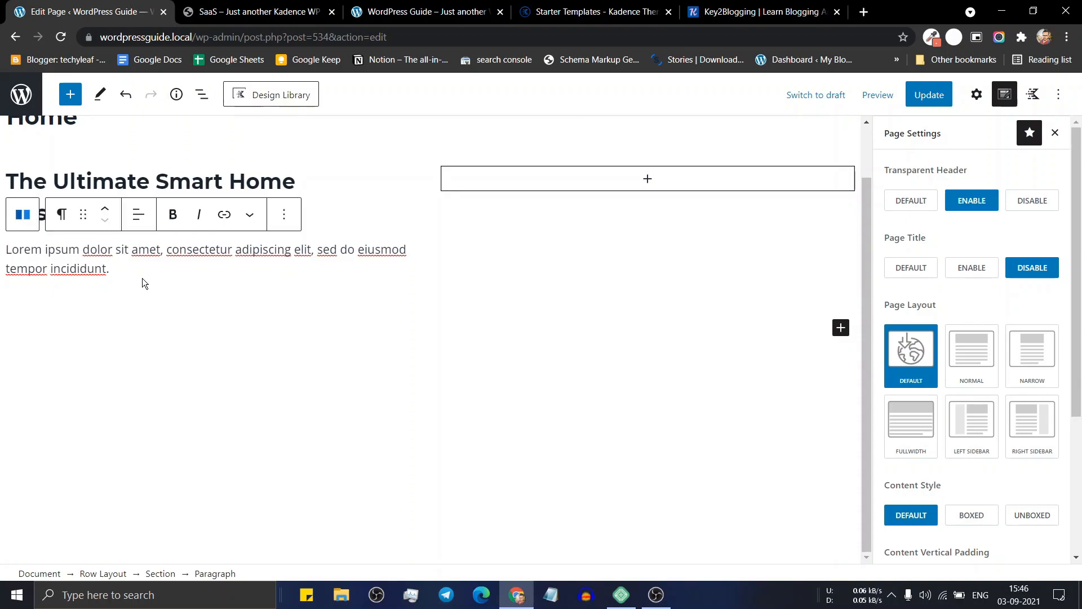
- Check the demo's buttons, then add an Advanced Button block labelled "Try for Free" below the description paragraph
key("Return")
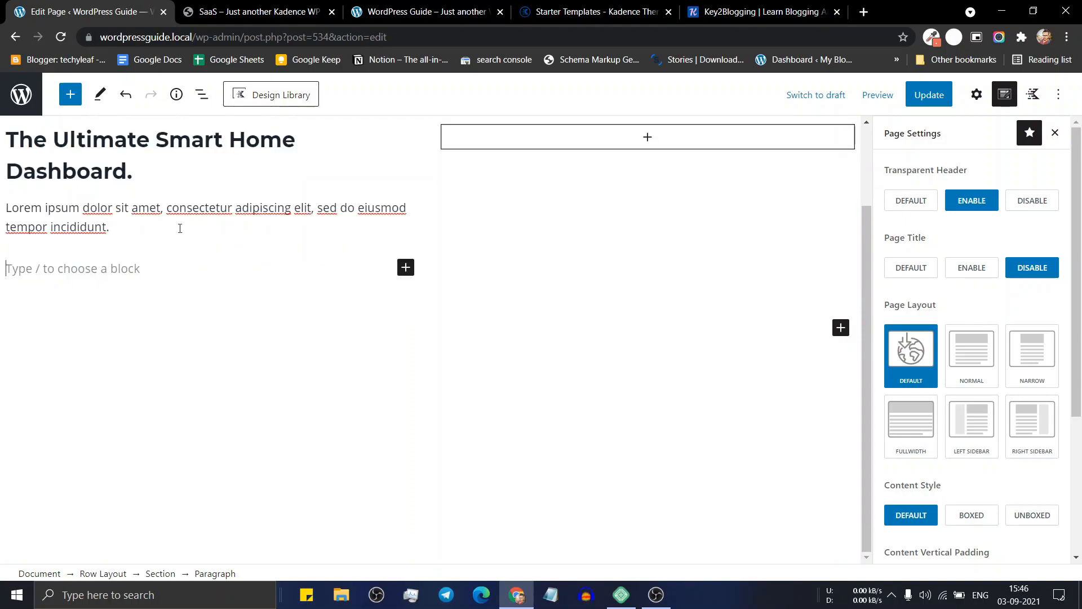
left_click(283, 8)
left_click(73, 356)
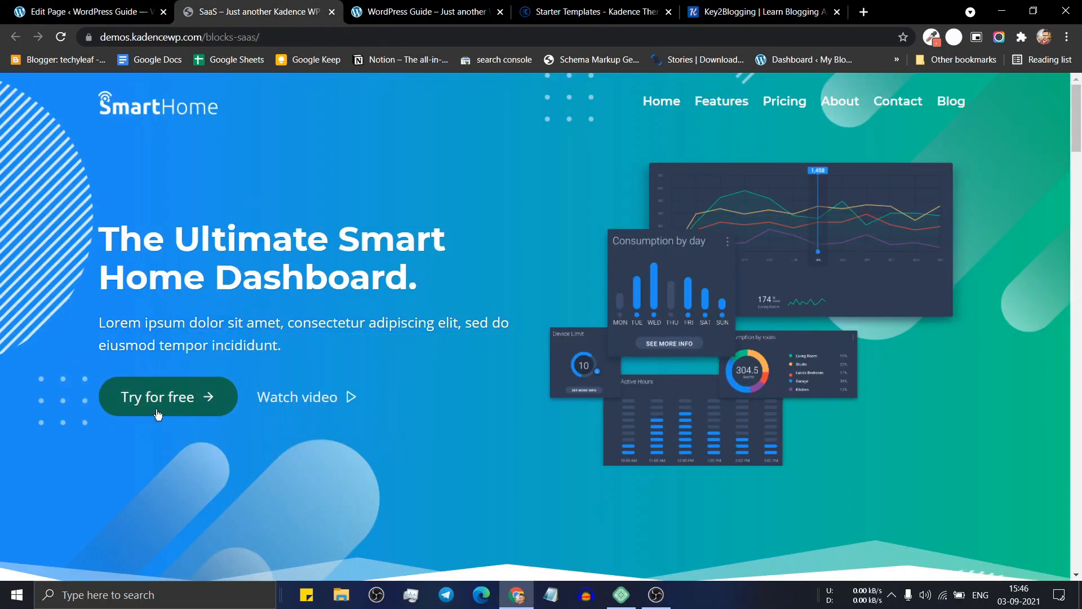
left_click(91, 19)
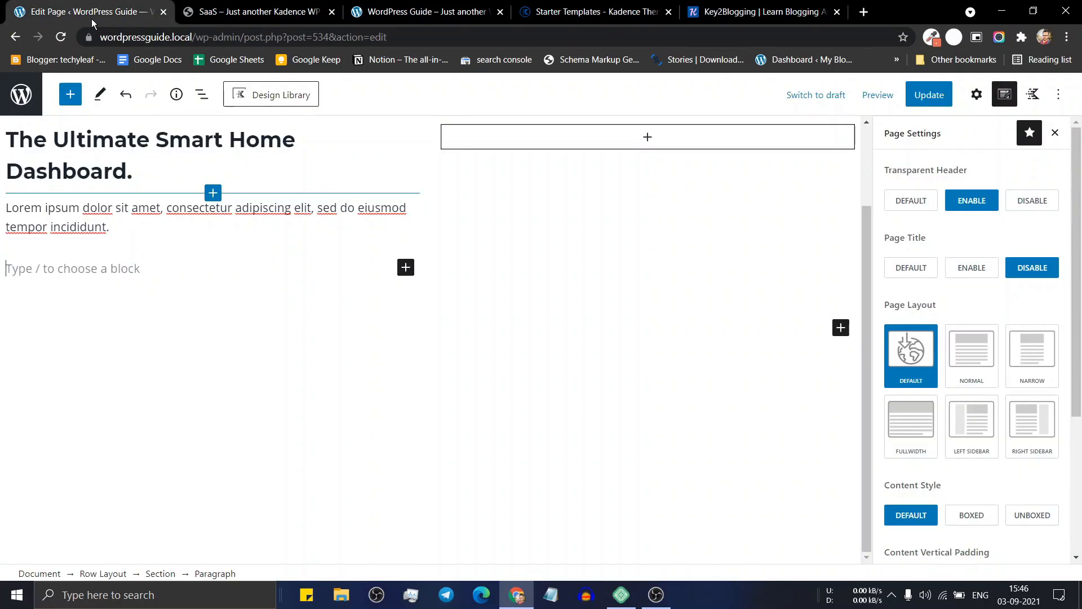
left_click(406, 269)
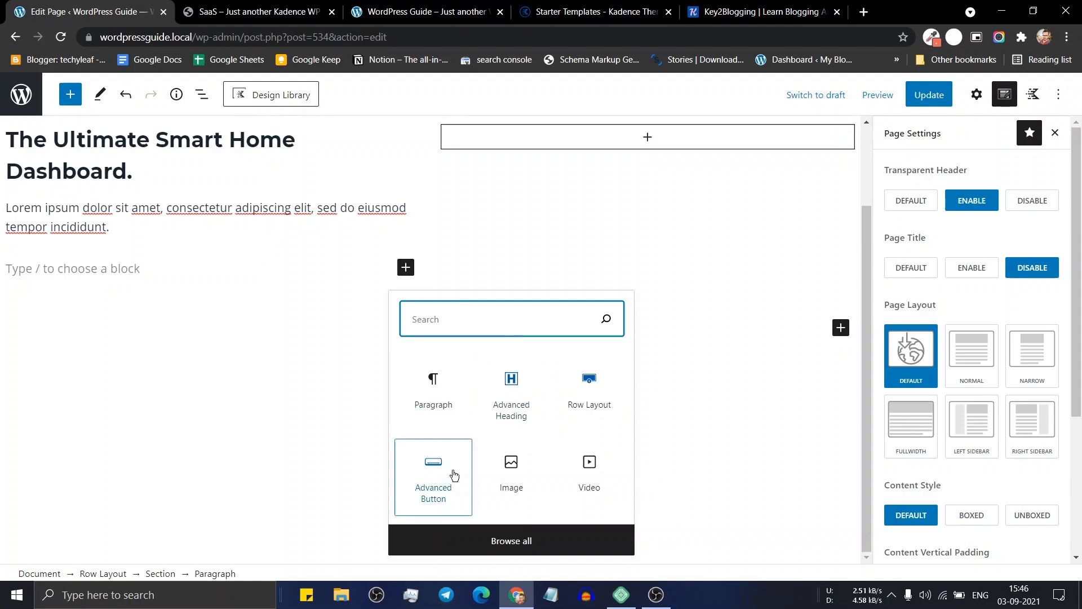
left_click(434, 476)
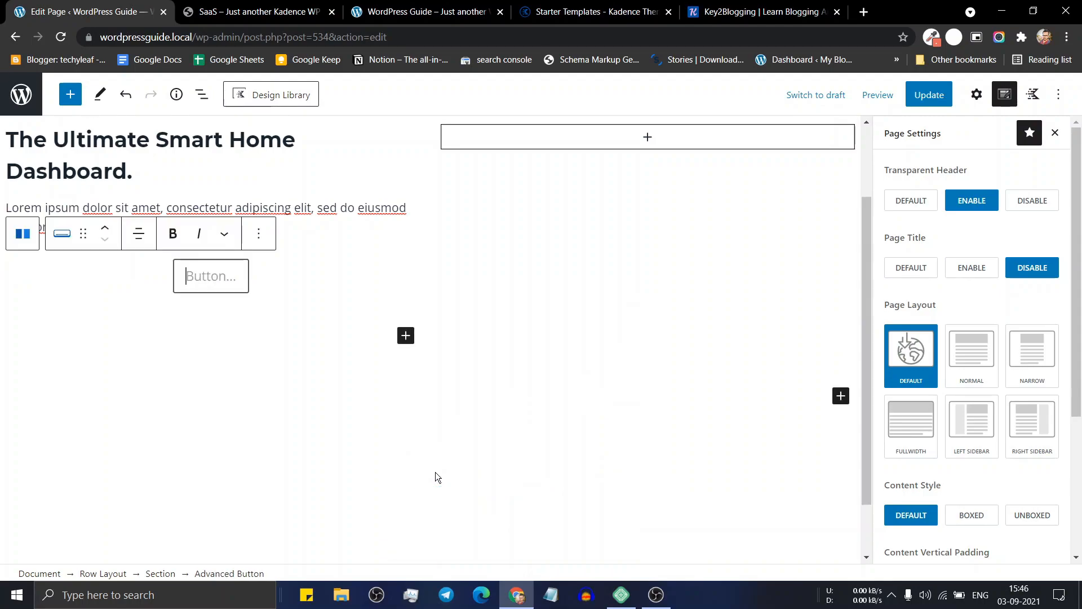
type("T")
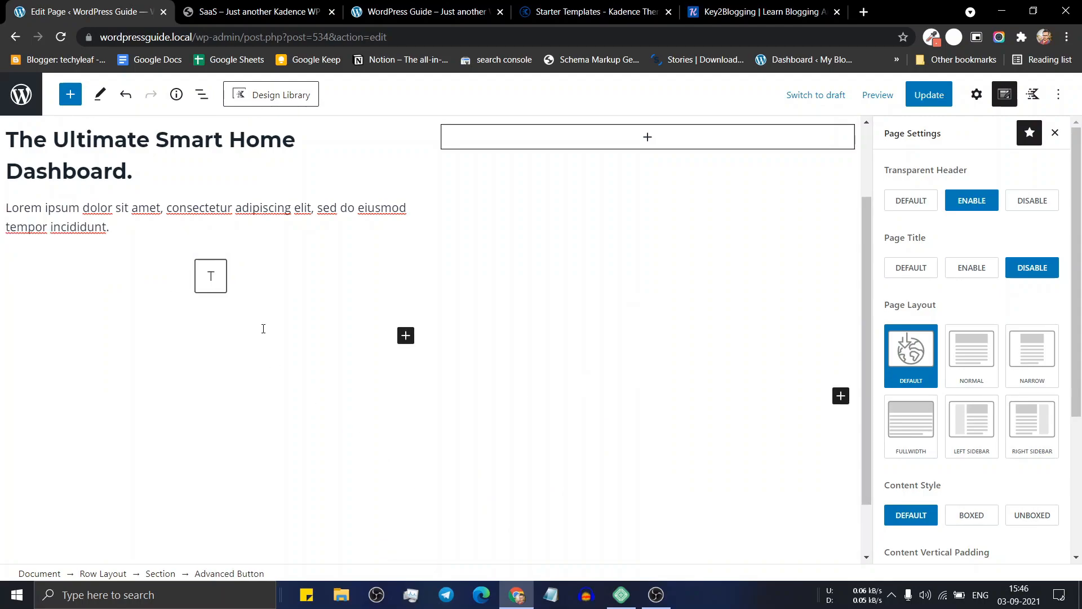
type("ry for Free")
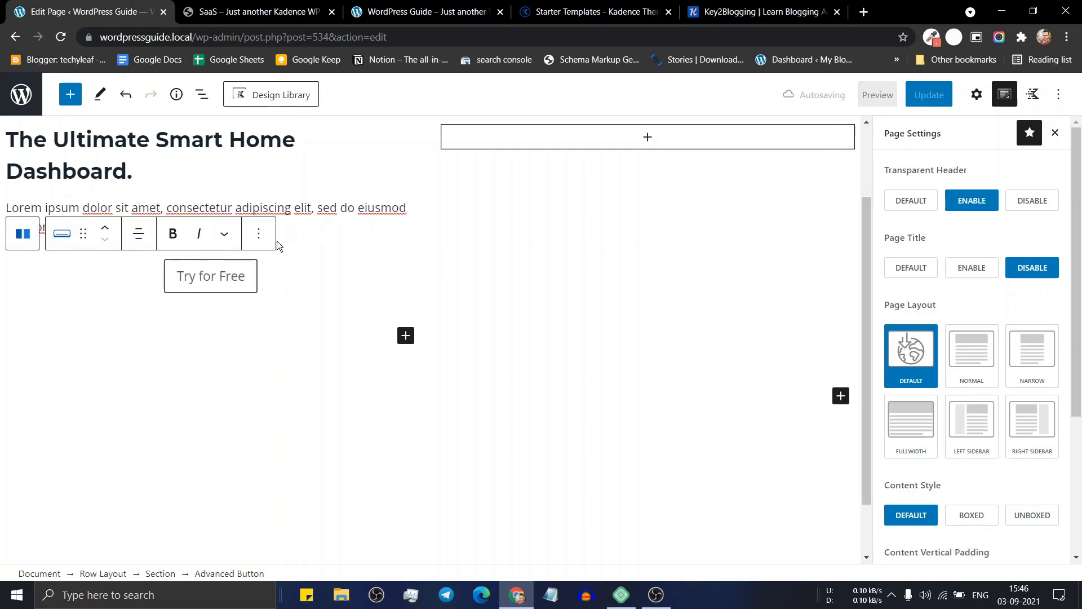
- Add a second button beside "Try for Free" and label it "Watch Video", checking the wording on the demo site
left_click(259, 234)
left_click(284, 281)
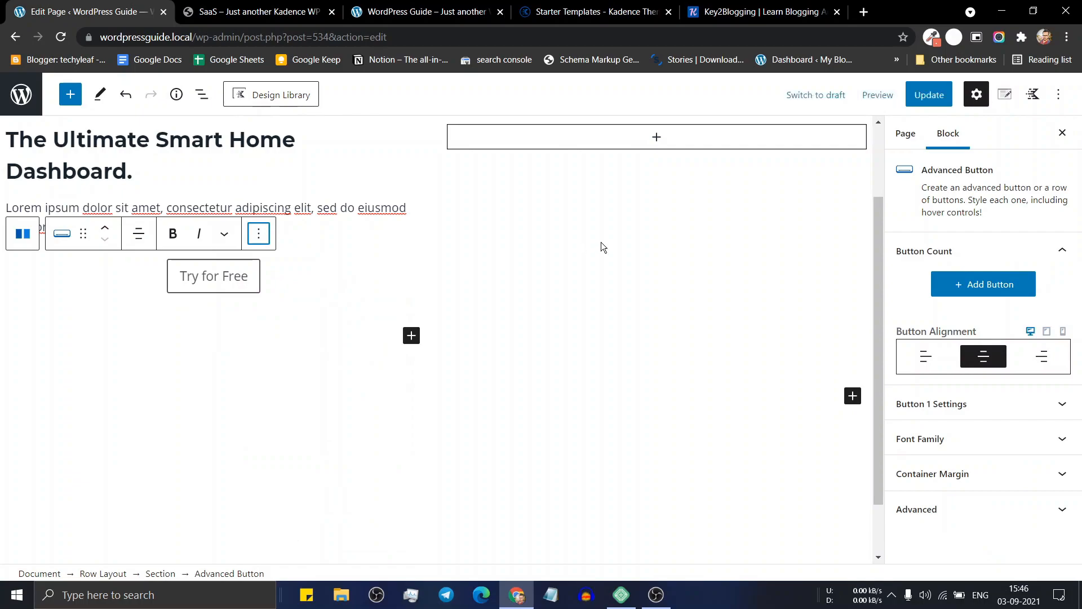
left_click(983, 285)
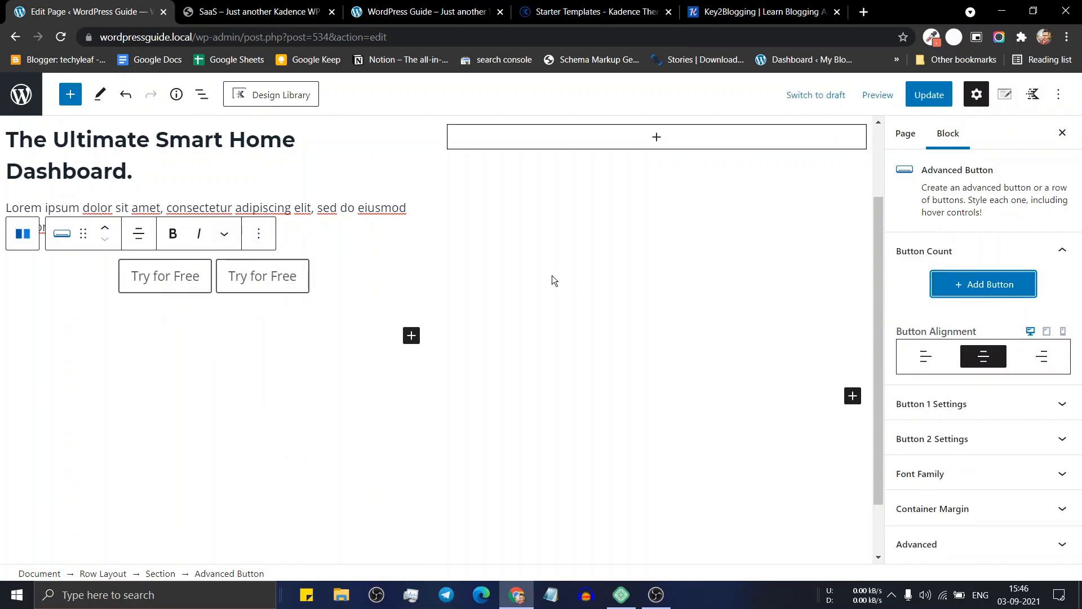
left_click(264, 6)
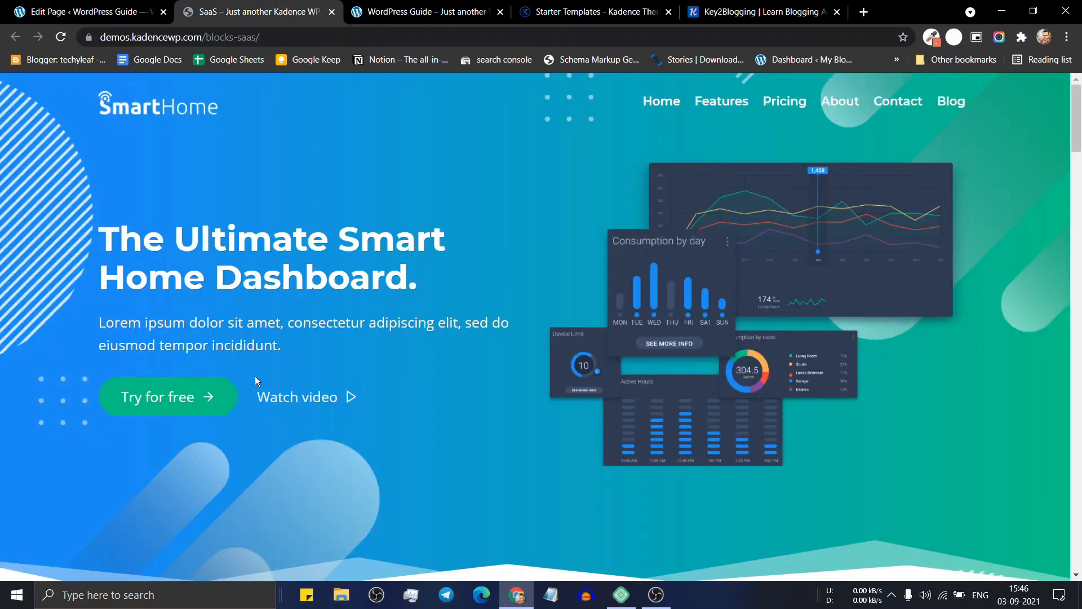
left_click(84, 11)
double_click(251, 276)
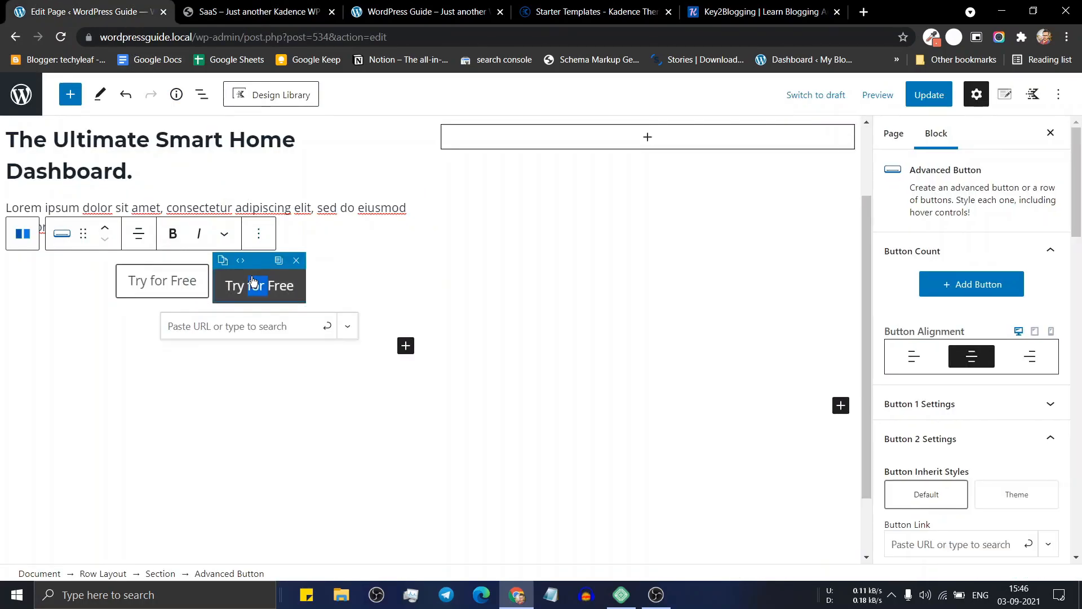
triple_click(252, 286)
type("W")
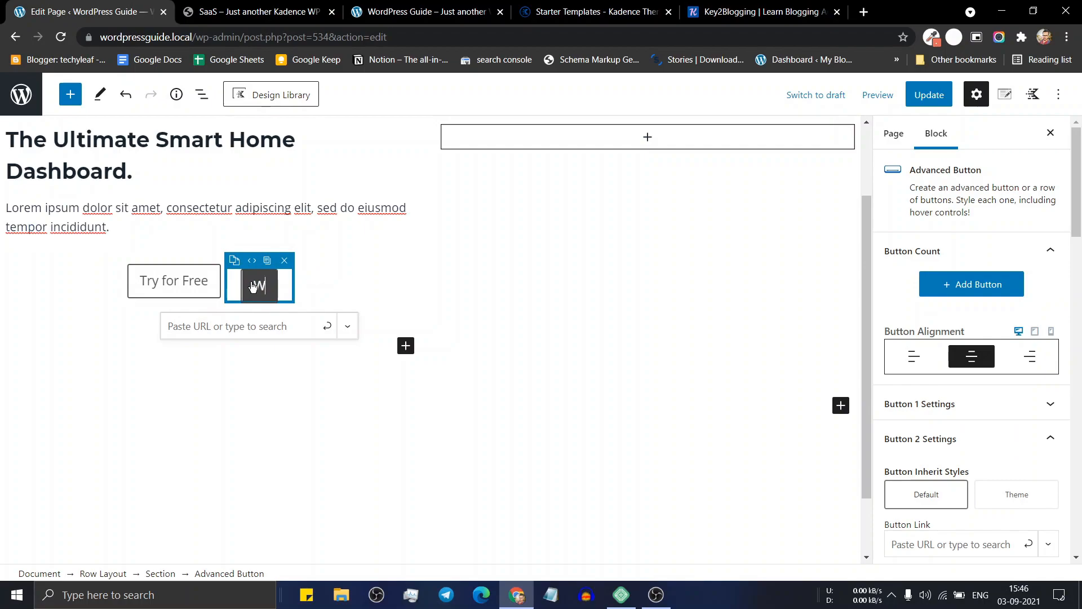
type("atch Video")
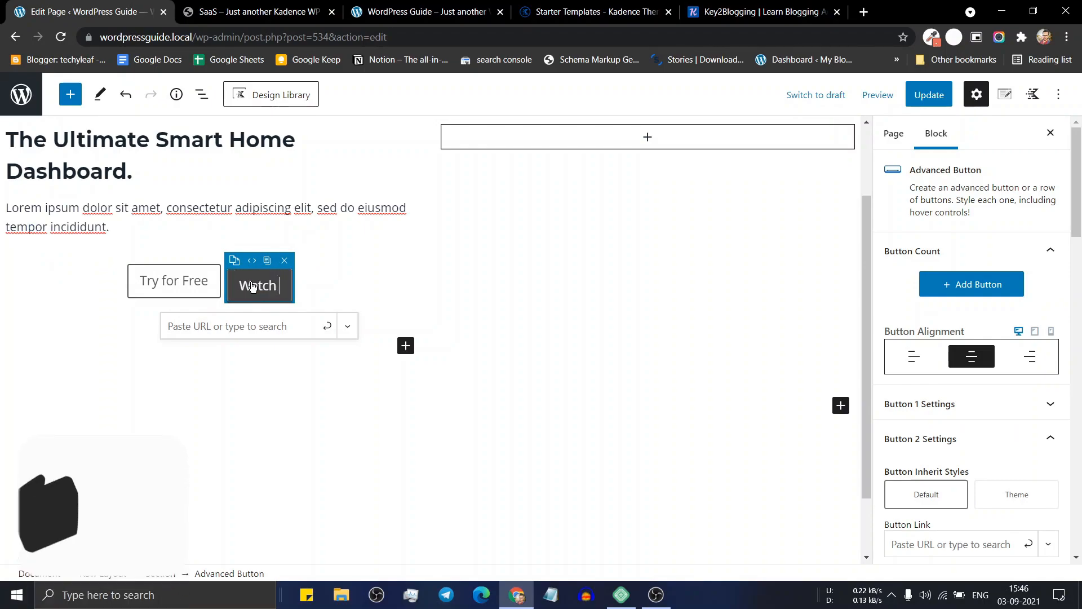
left_click(372, 163)
- Check the demo's hero image and insert an Image block in the row's second column using sh-hero.png from the media library
scroll(374, 175, "up", 1)
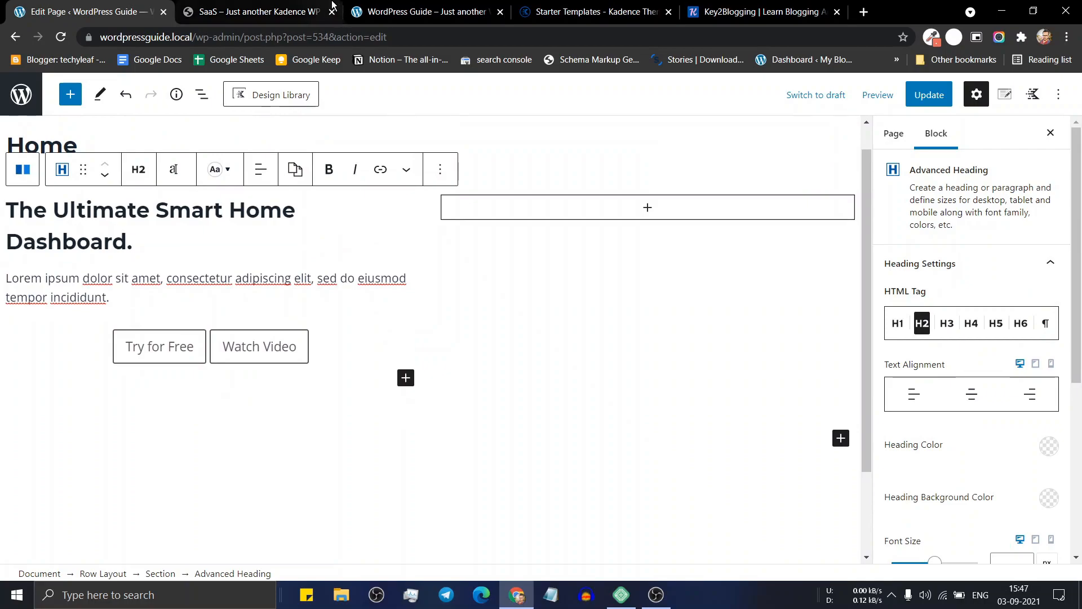
left_click(296, 5)
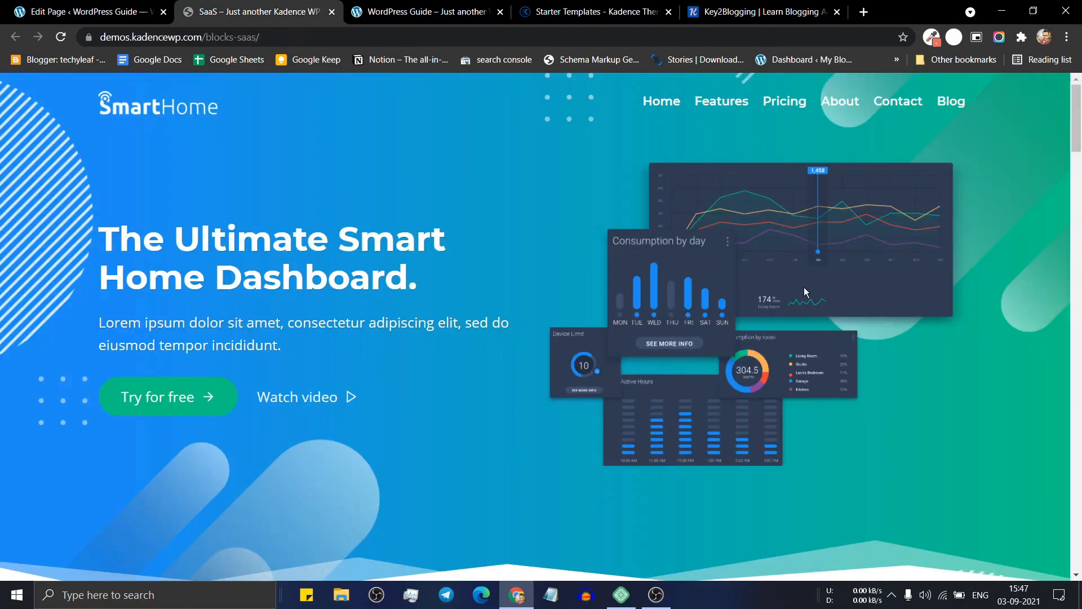
left_click(85, 11)
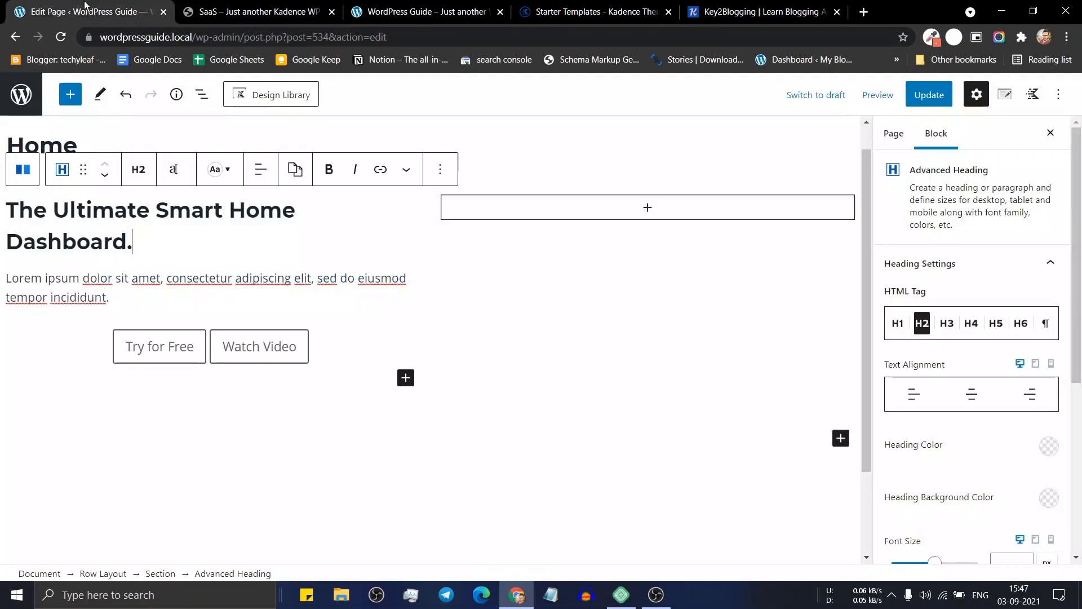
left_click(648, 210)
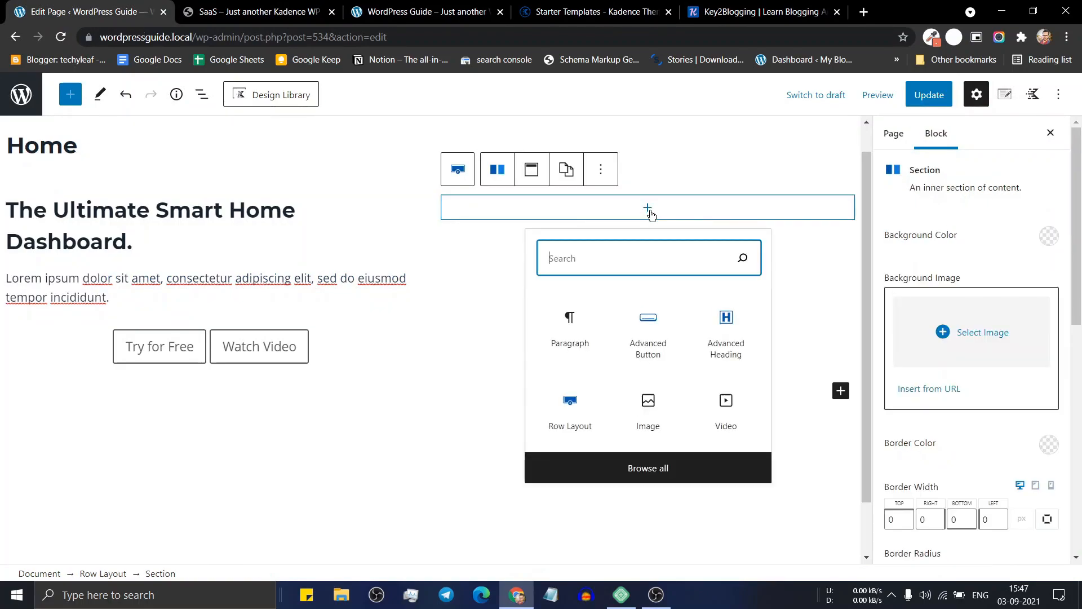
type("image")
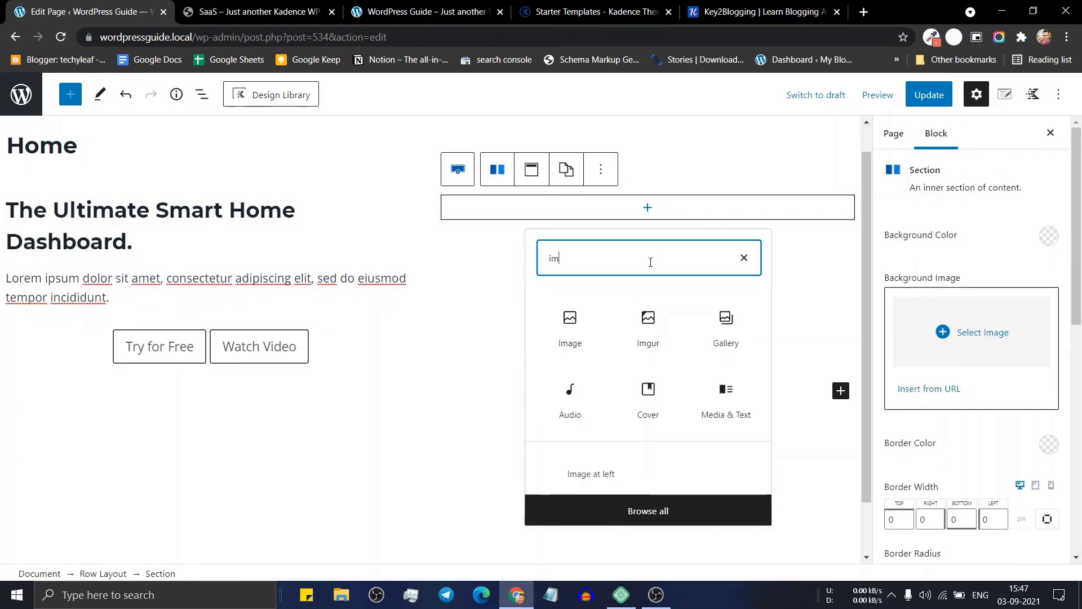
left_click(581, 319)
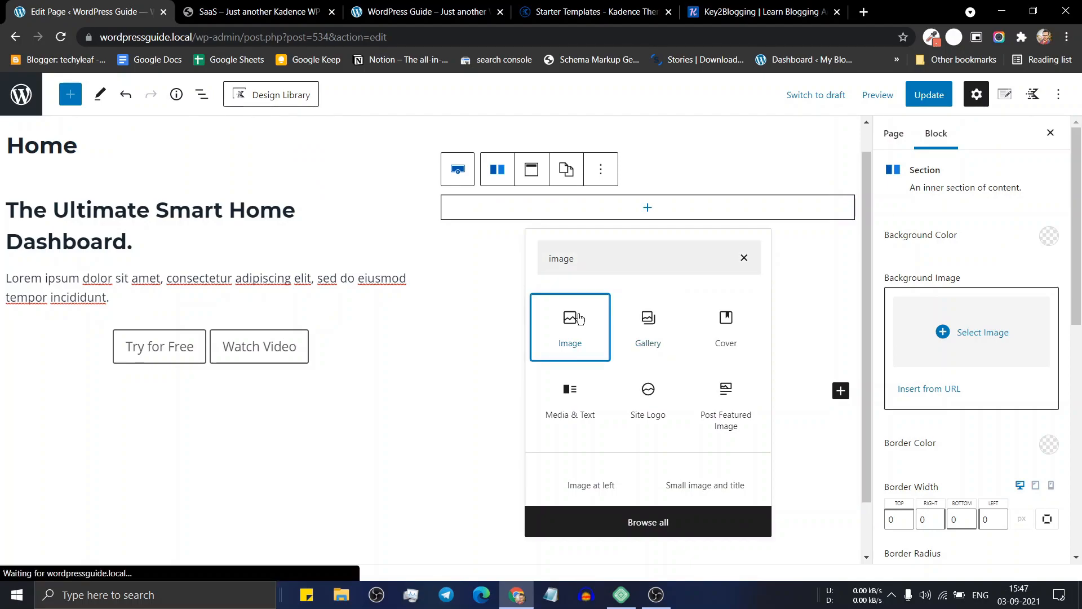
left_click(534, 291)
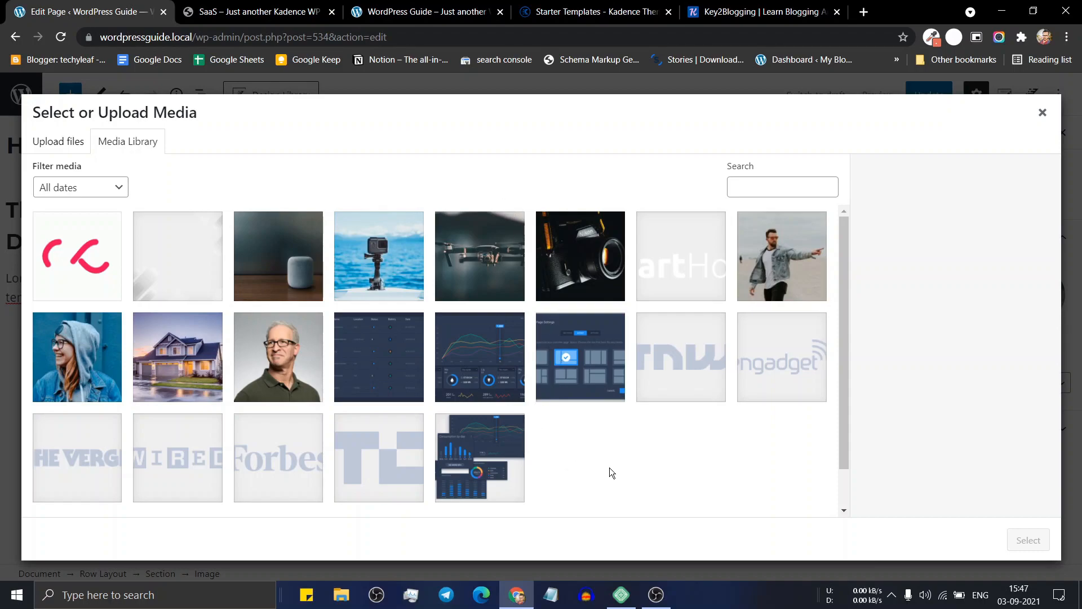
left_click(73, 142)
left_click(138, 146)
left_click(477, 456)
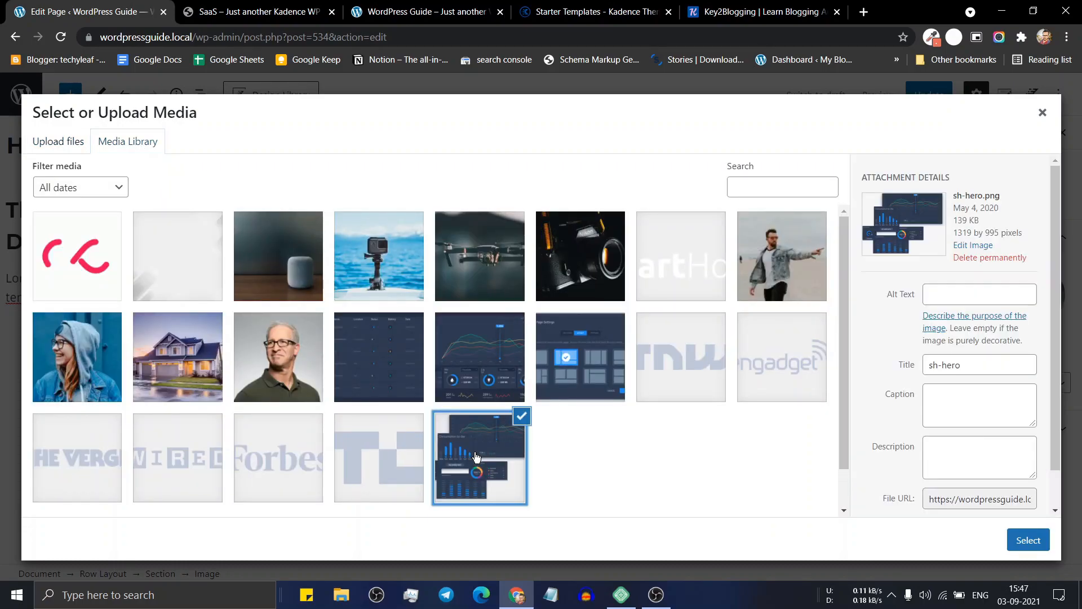
left_click(1027, 539)
scroll(693, 330, "up", 5)
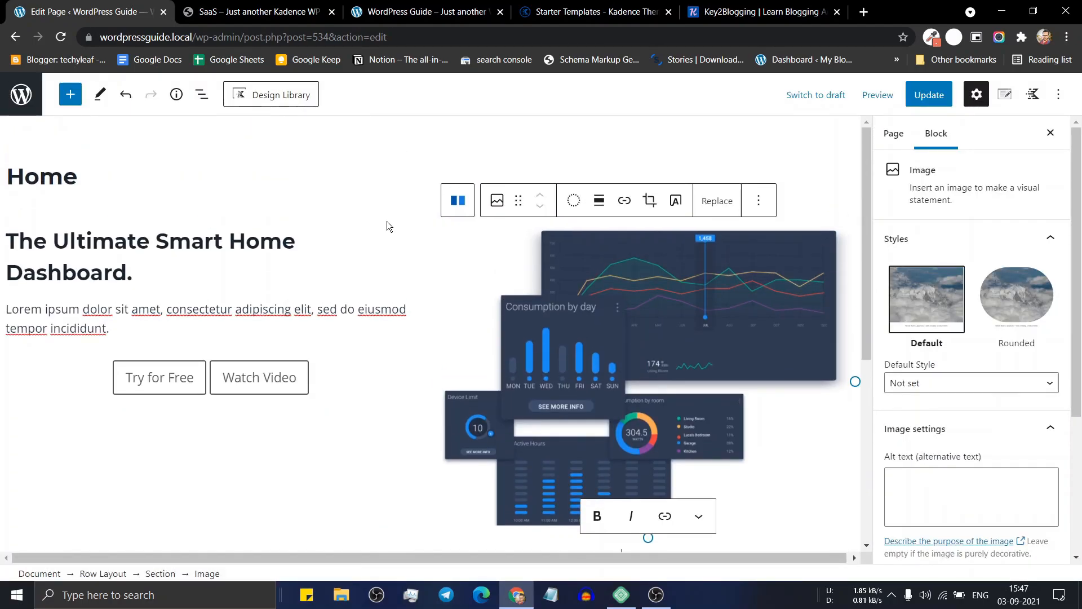
- Select the Row Layout block and examine the nesting of its sections and blocks in the list view
left_click(388, 225)
scroll(454, 288, "down", 2)
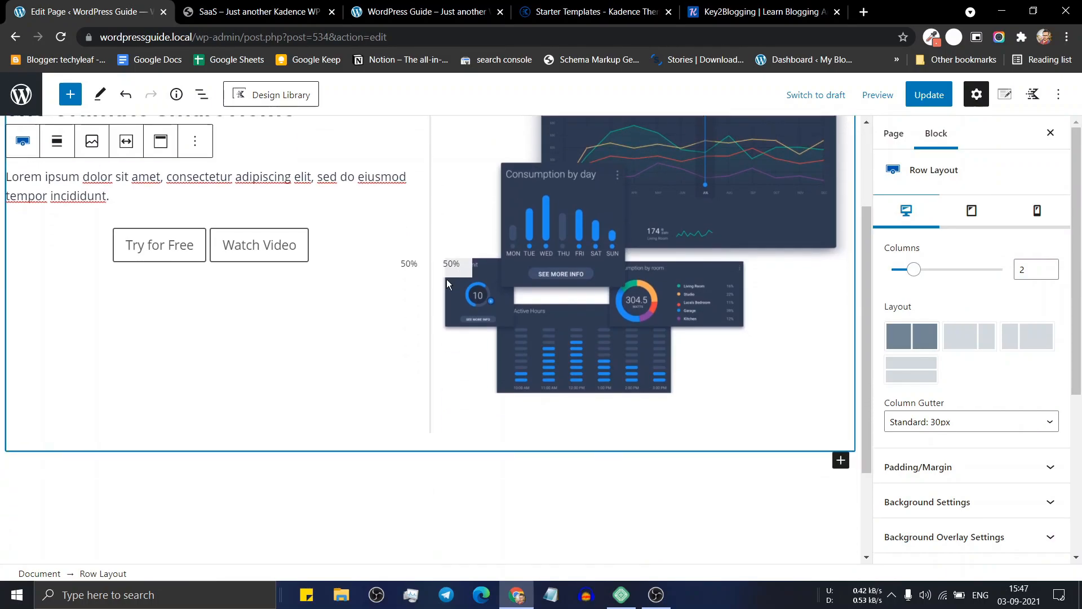
scroll(459, 299, "up", 2)
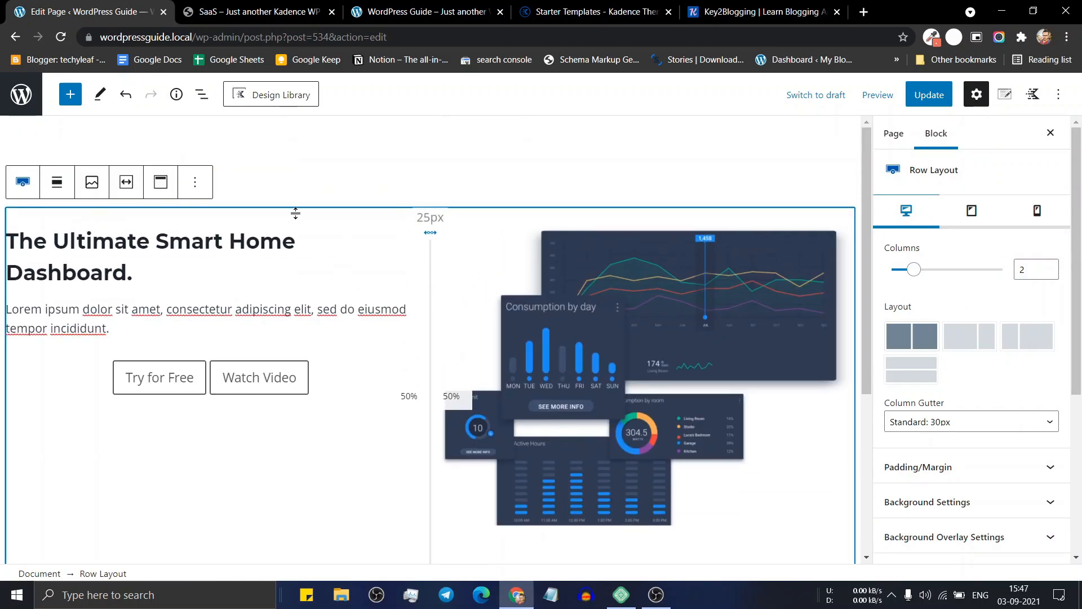
left_click(201, 94)
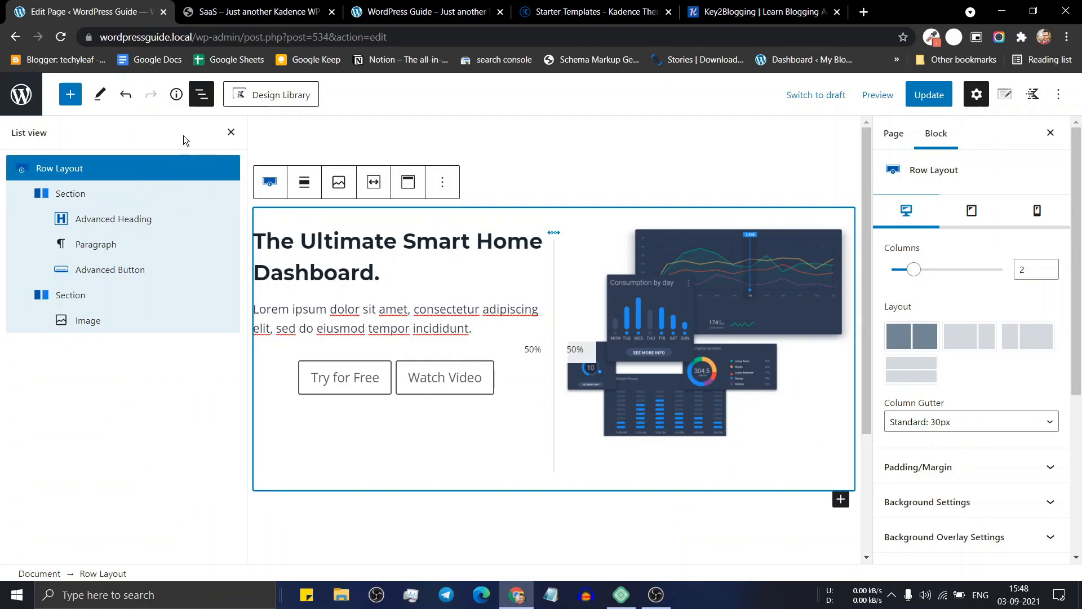
left_click(231, 132)
- Set the Row Layout block's padding to 120 px at the top and 100 px at the bottom
left_click(954, 468)
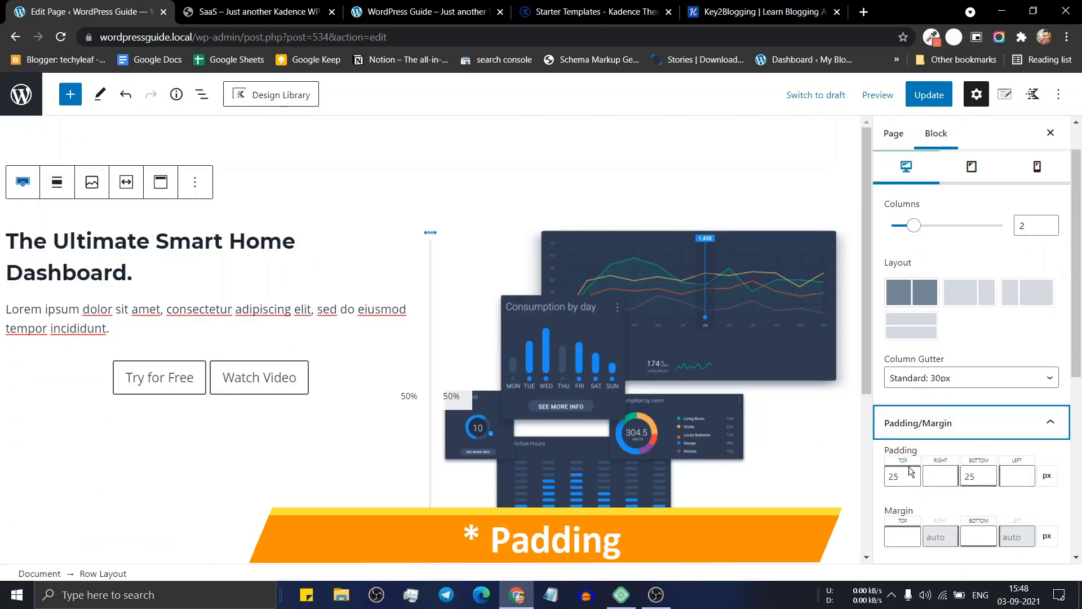
double_click(912, 480)
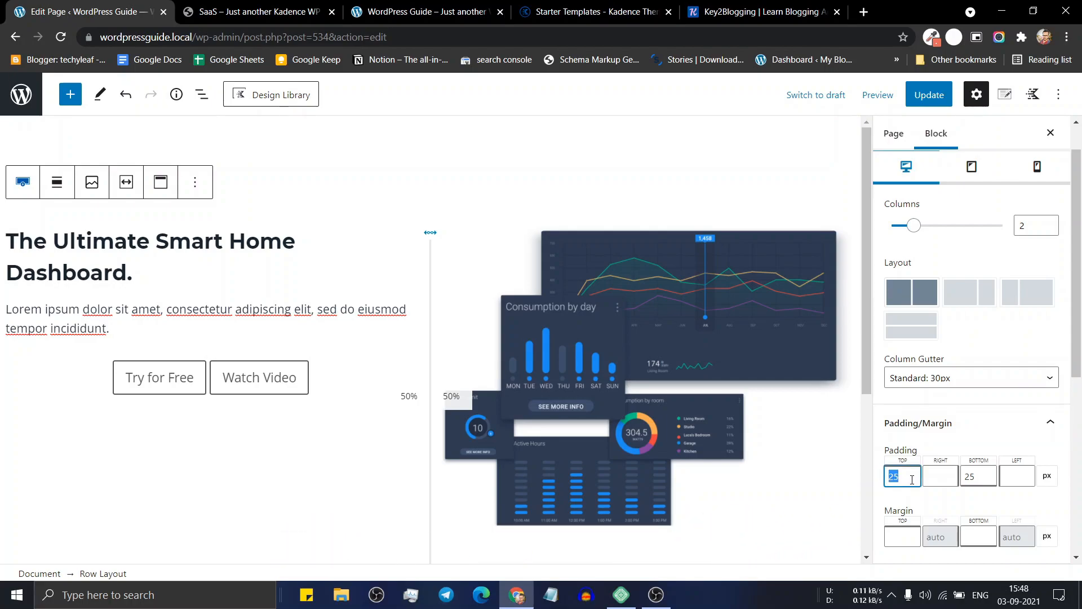
type("120")
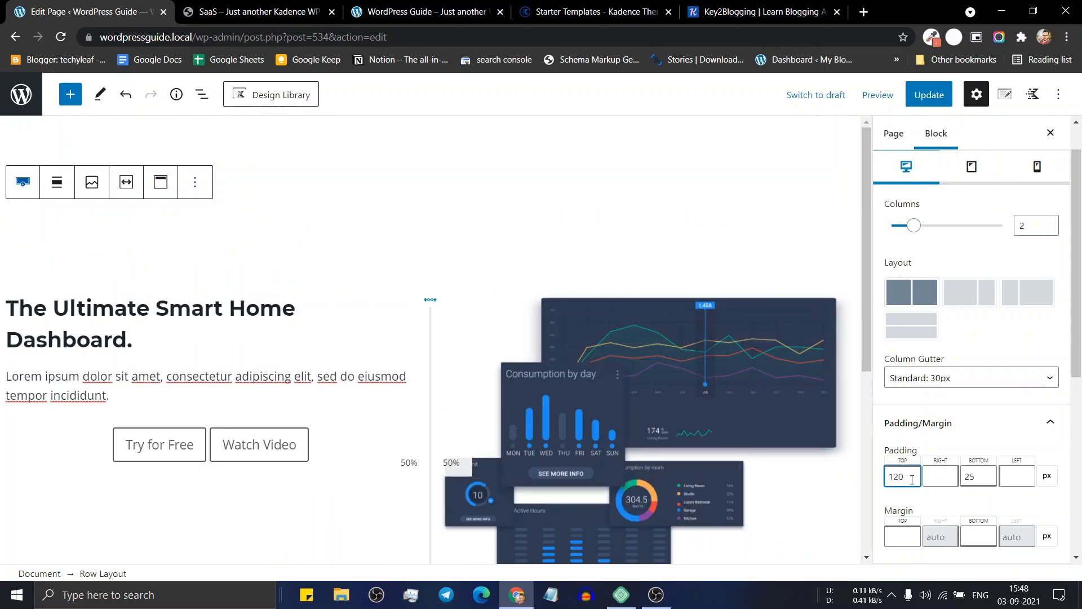
left_click(981, 475)
type("100")
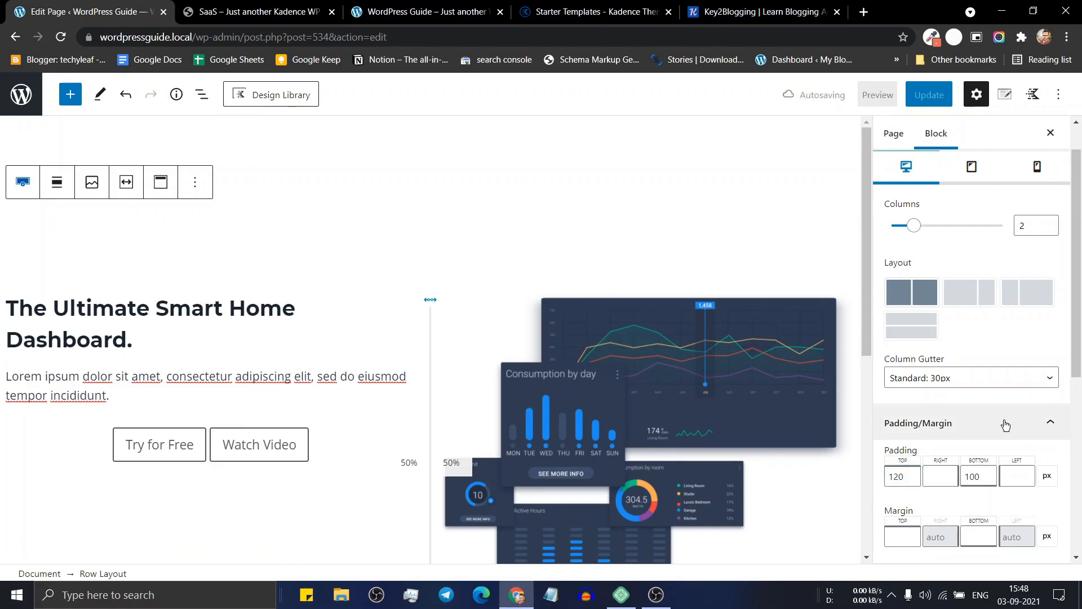
- Give the Row Layout block the blue palette colour 1F8EFA as its background and look over the result
scroll(1006, 426, "down", 3)
scroll(1006, 426, "down", 2)
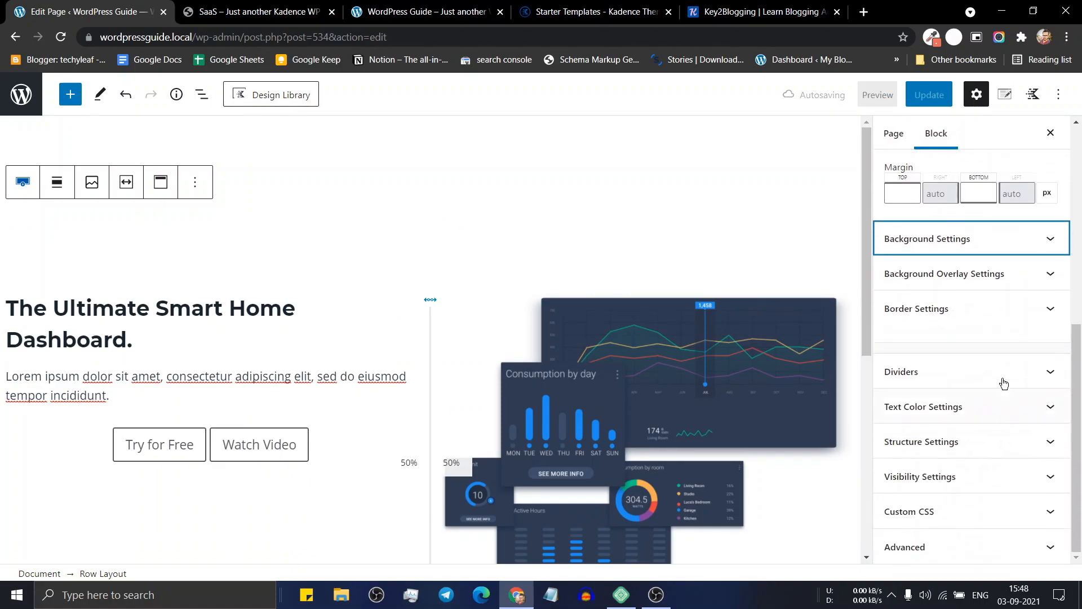
left_click(994, 247)
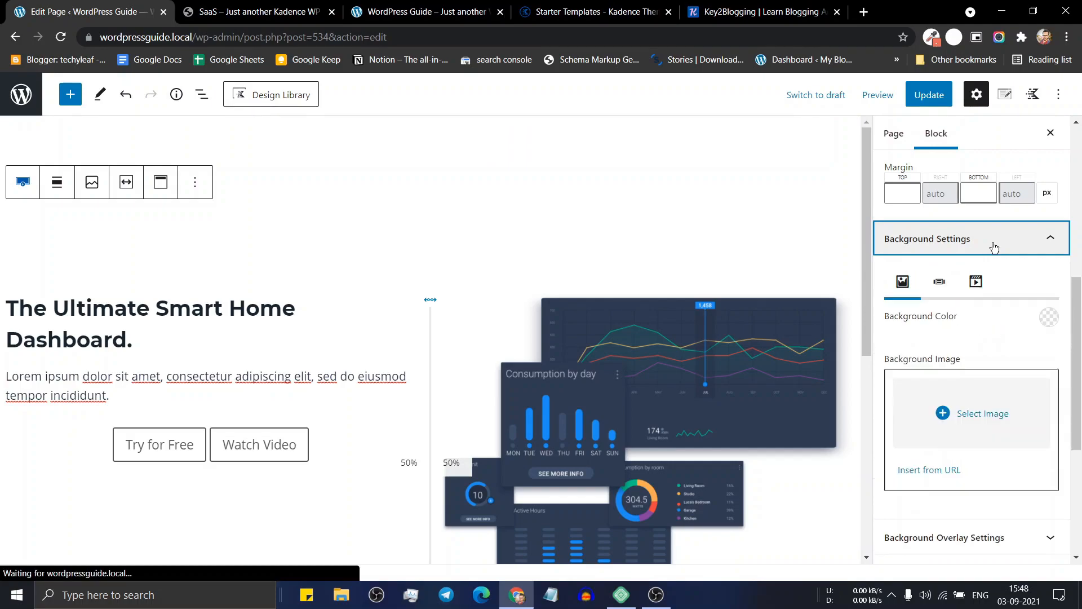
left_click(1048, 317)
left_click(857, 279)
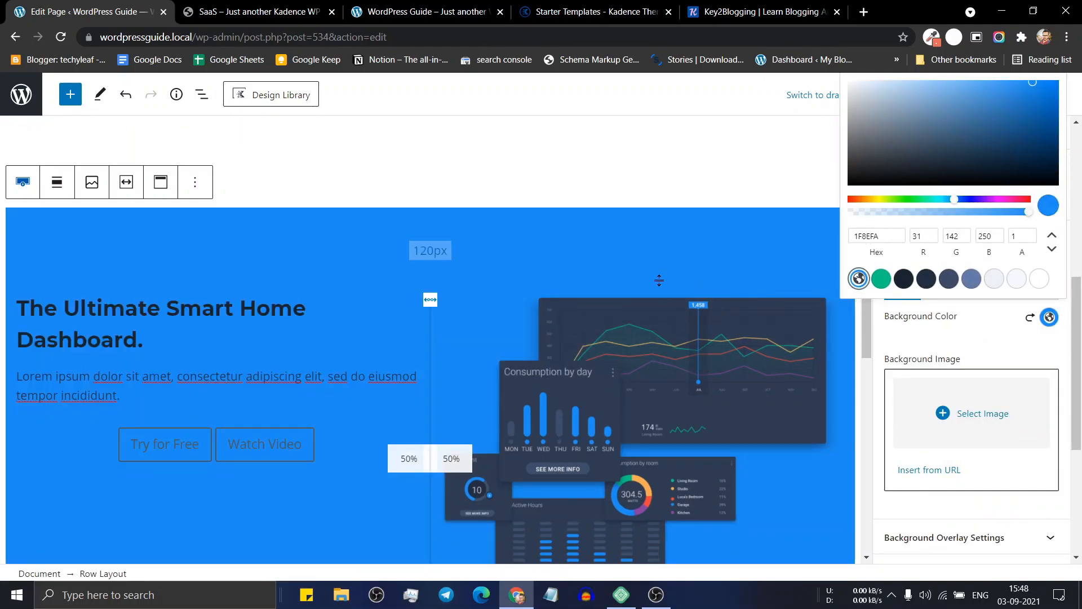
scroll(726, 320, "down", 3)
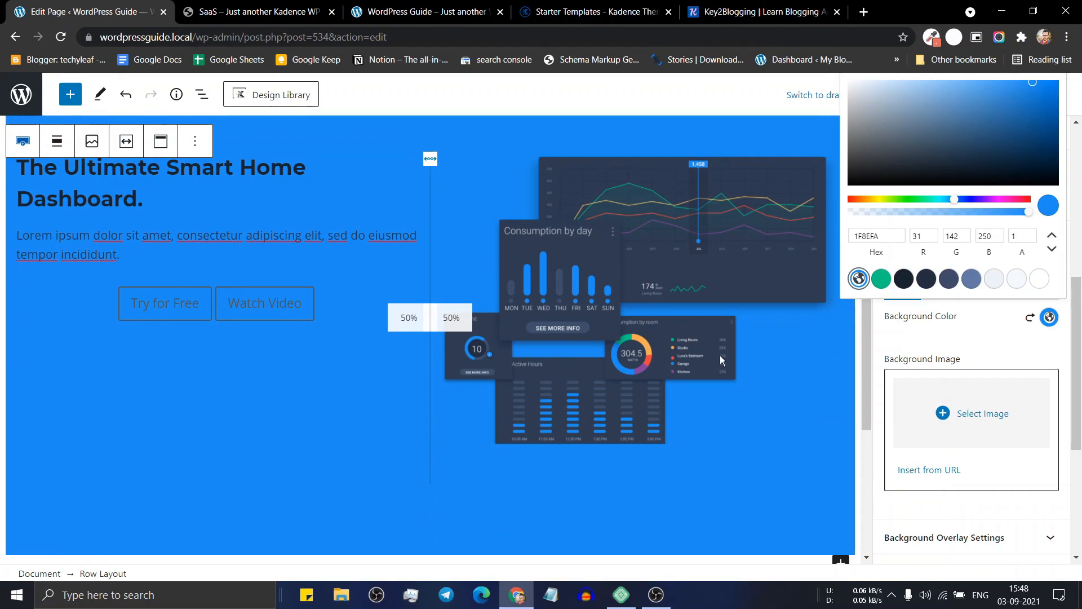
left_click(987, 344)
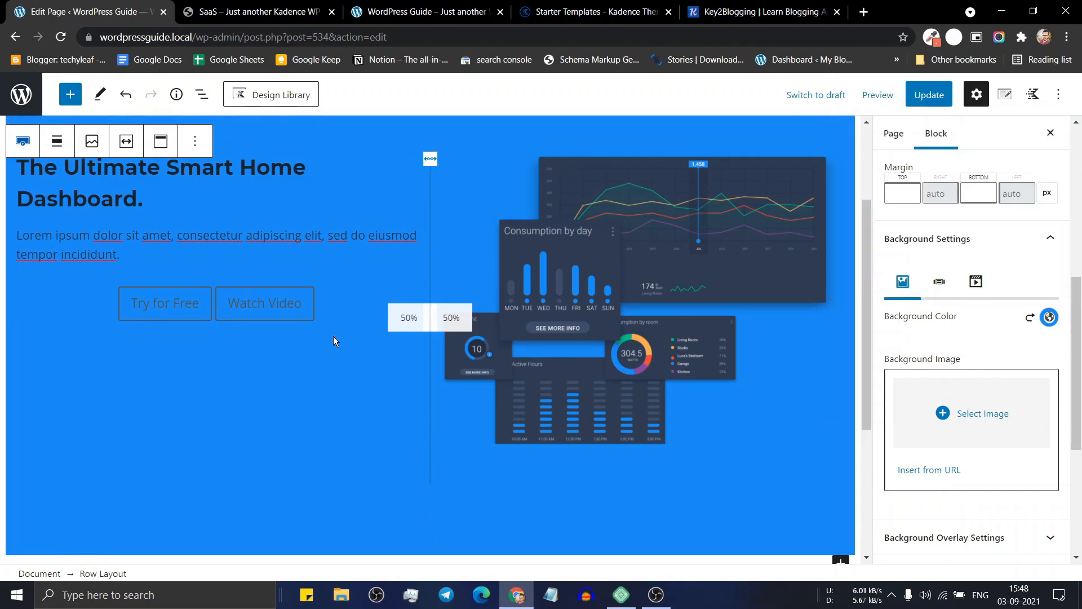
scroll(330, 337, "up", 3)
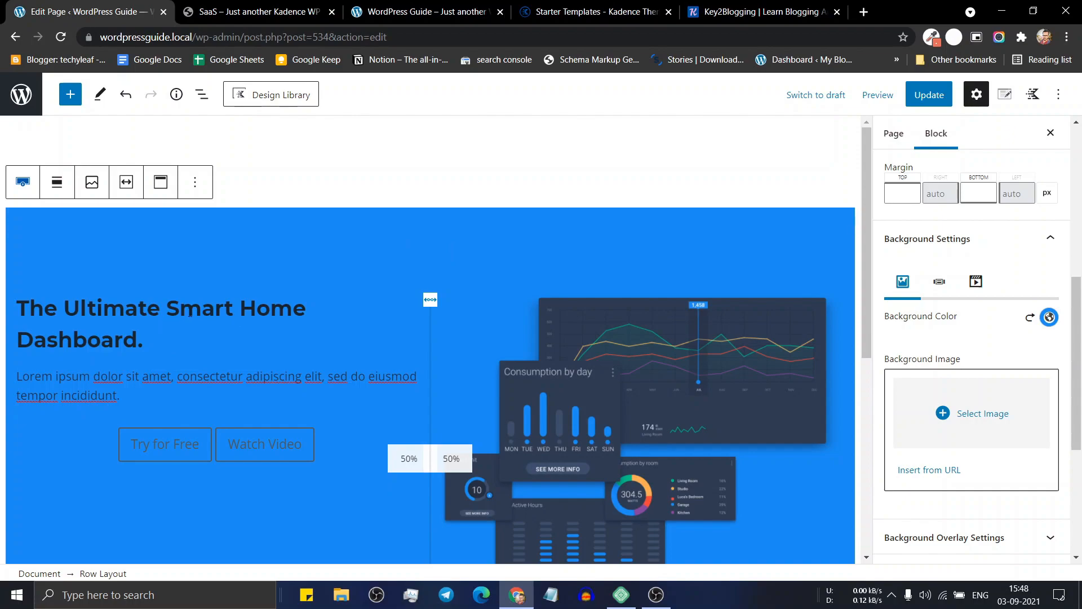
- Align the contents of the row's first section, which holds the heading, paragraph and buttons, vertically to the middle
left_click(212, 286)
left_click(202, 94)
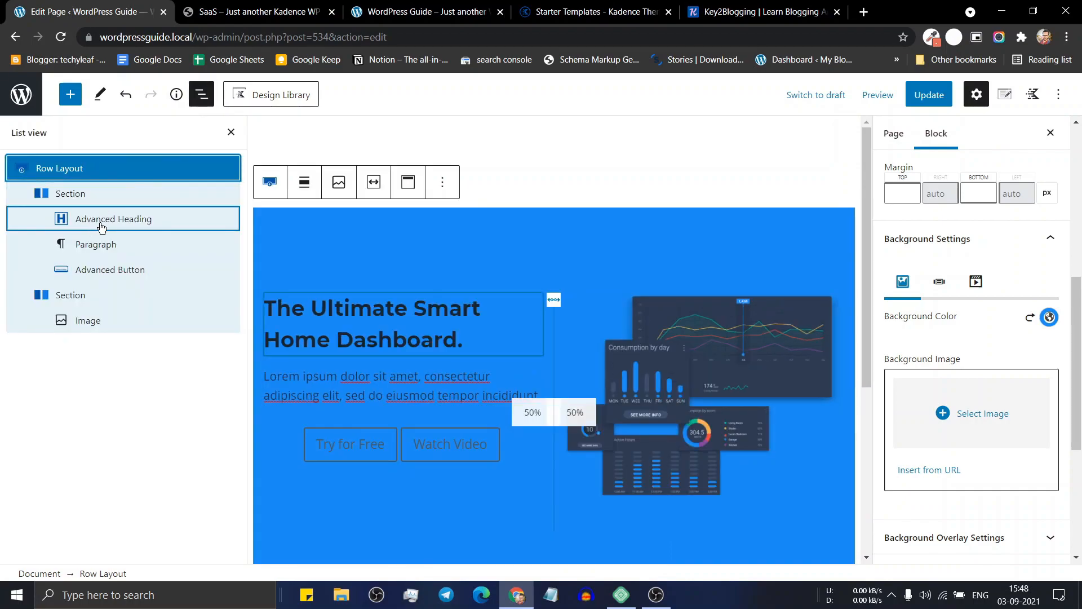
left_click(69, 198)
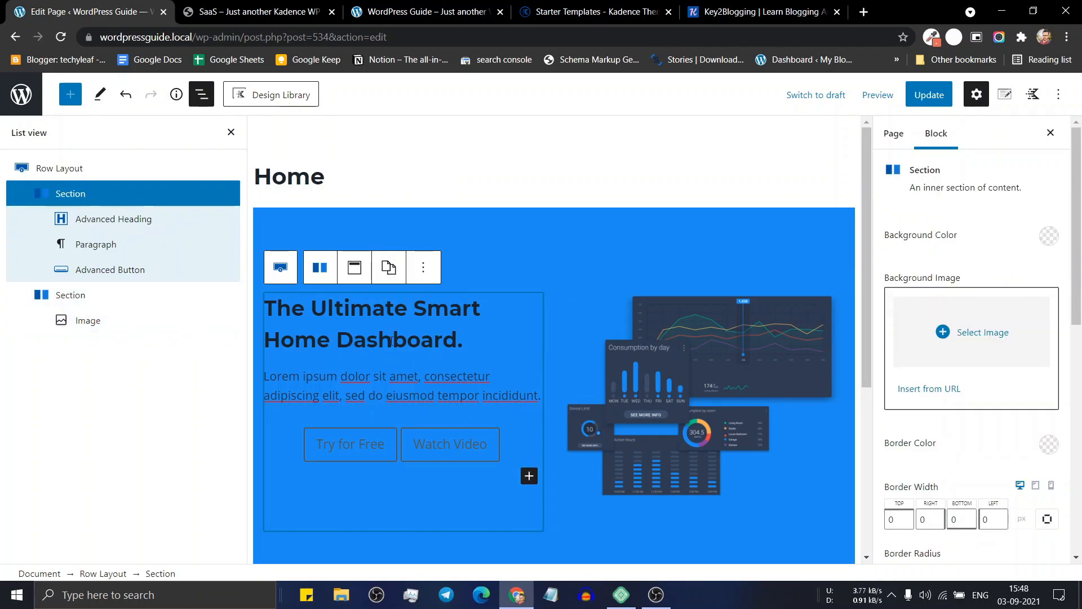
scroll(385, 302, "down", 1)
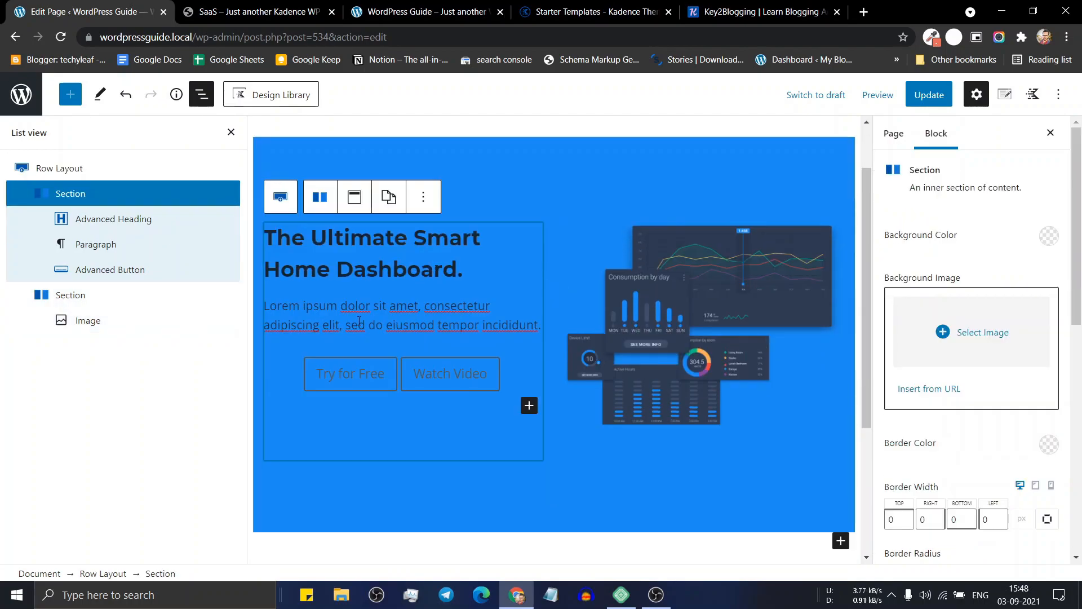
left_click(353, 202)
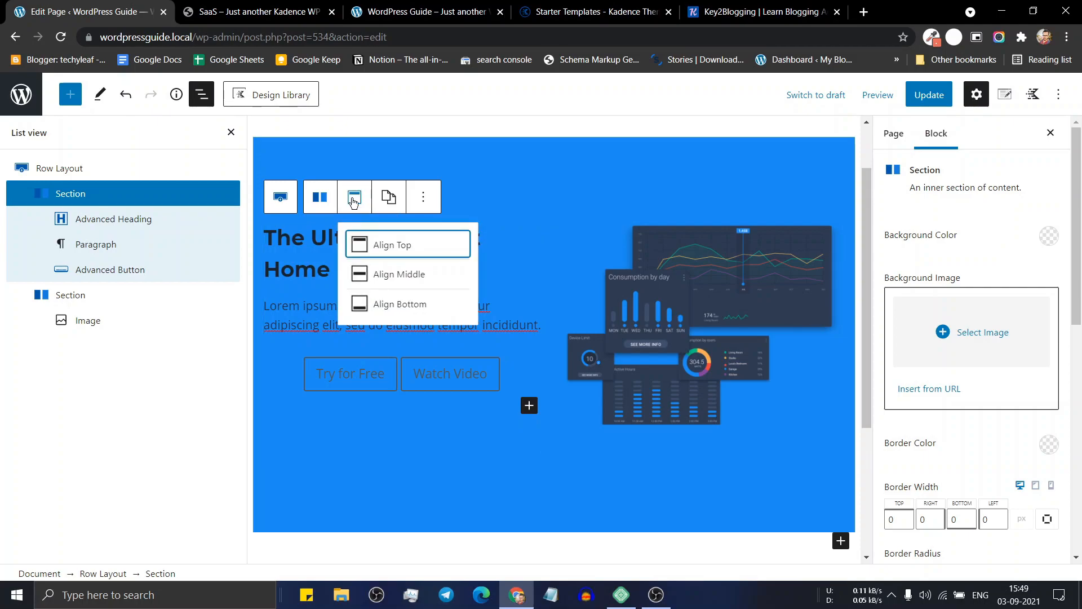
left_click(386, 274)
- Align the image section vertically to the middle and close the list view
left_click(85, 297)
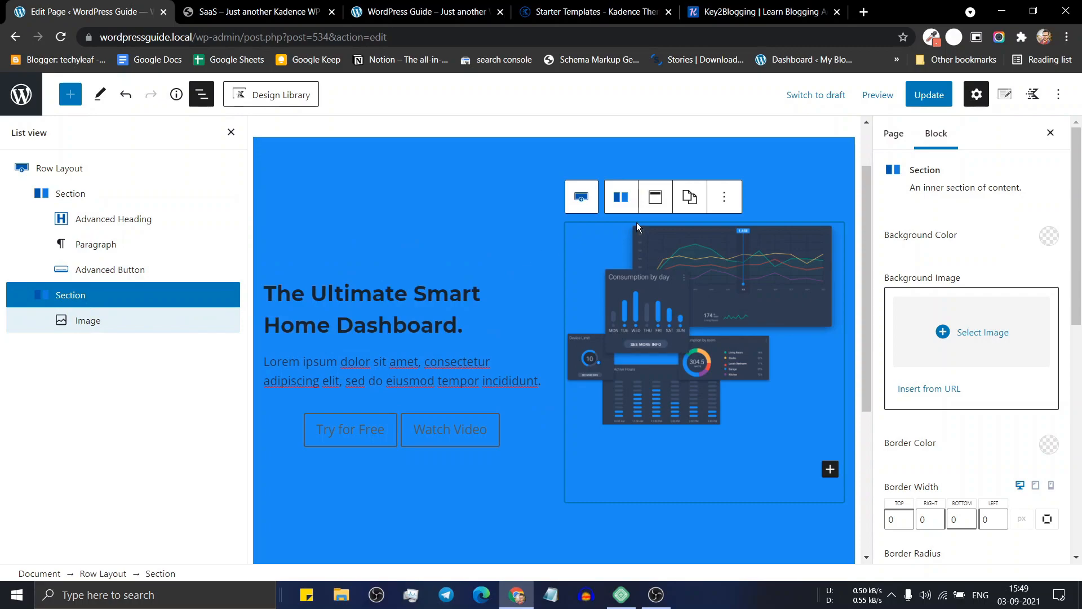
left_click(655, 196)
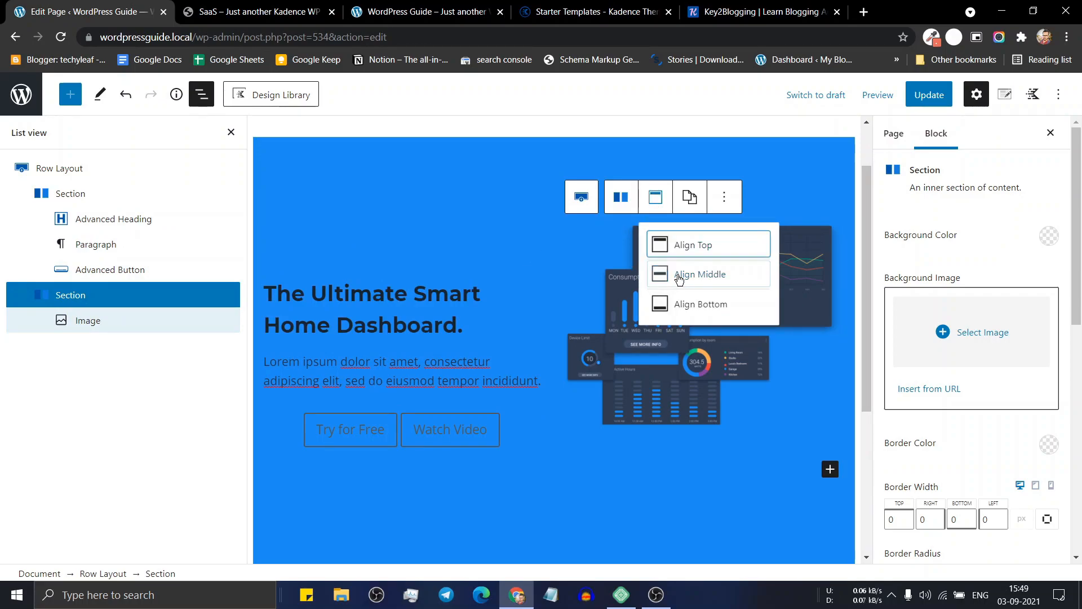
left_click(680, 276)
left_click(206, 103)
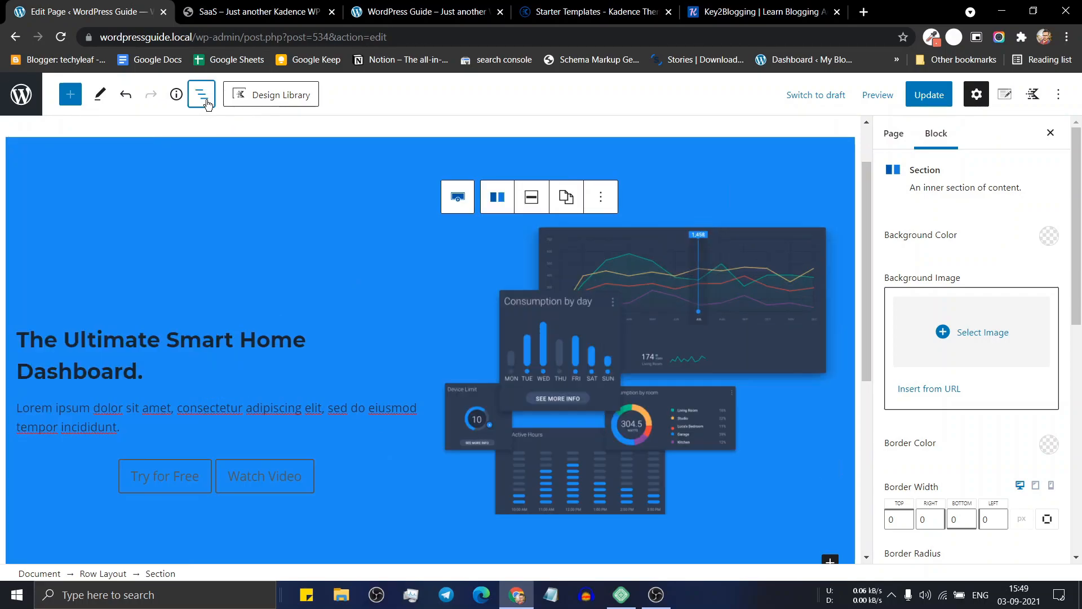
- Set the heading colour of "The Ultimate Smart Home Dashboard." to white (FFFFFF)
left_click(167, 346)
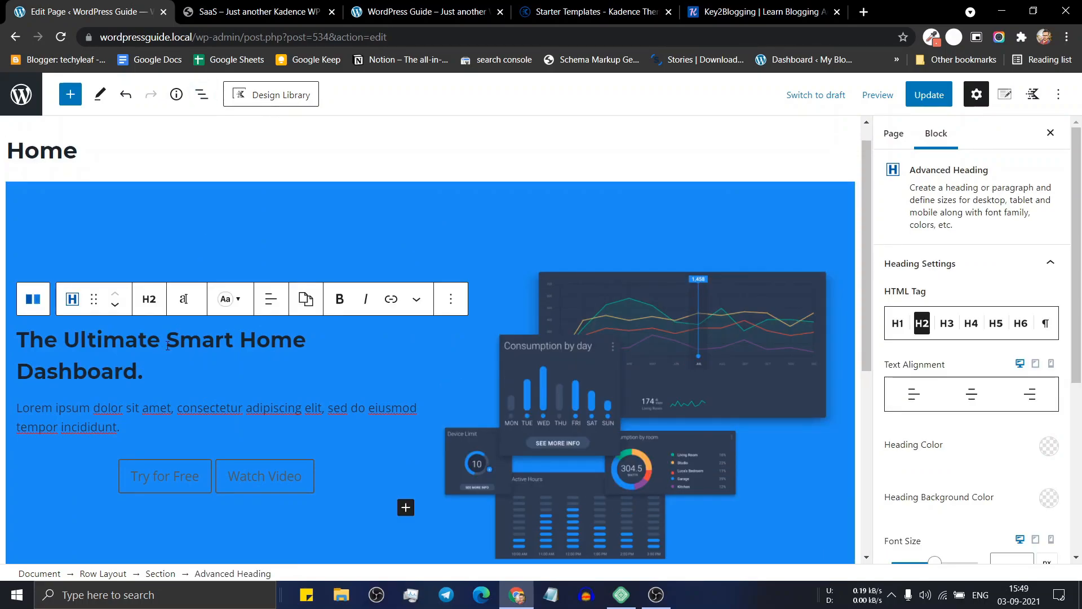
triple_click(167, 346)
scroll(948, 391, "down", 3)
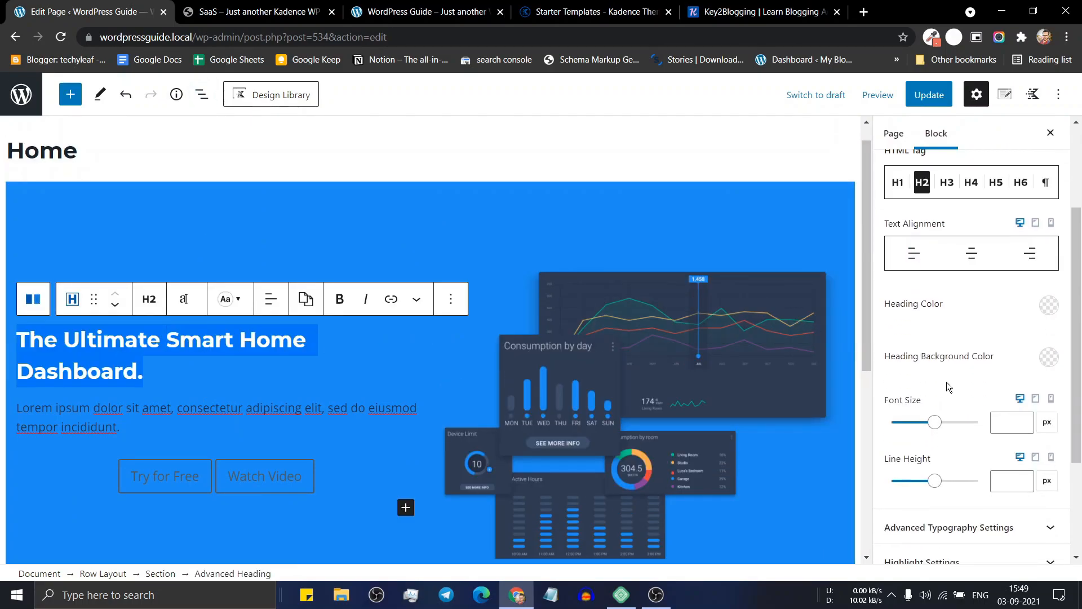
left_click(1048, 306)
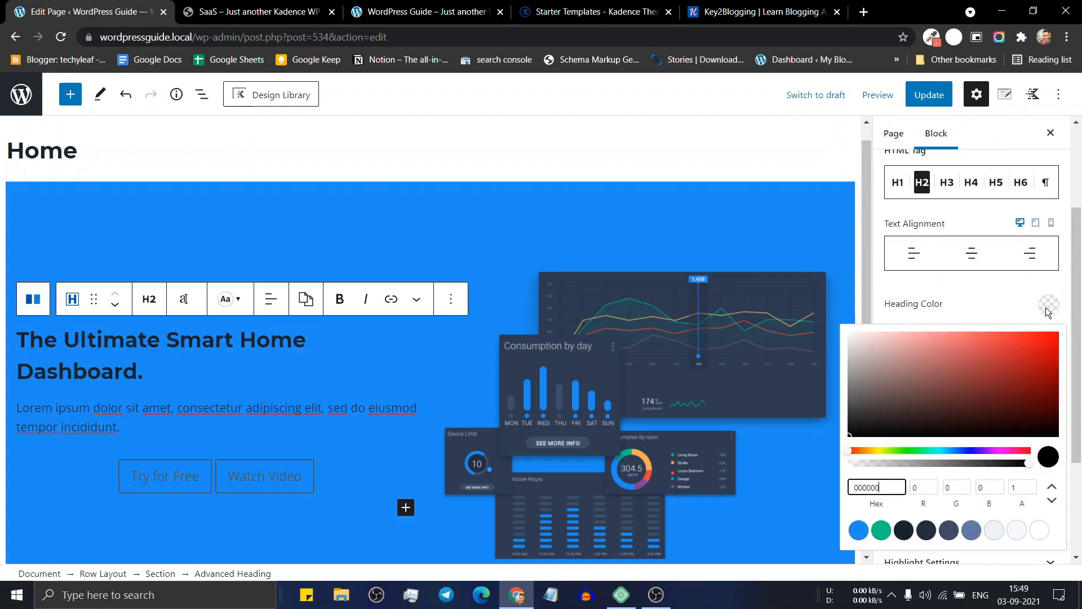
left_click(1037, 535)
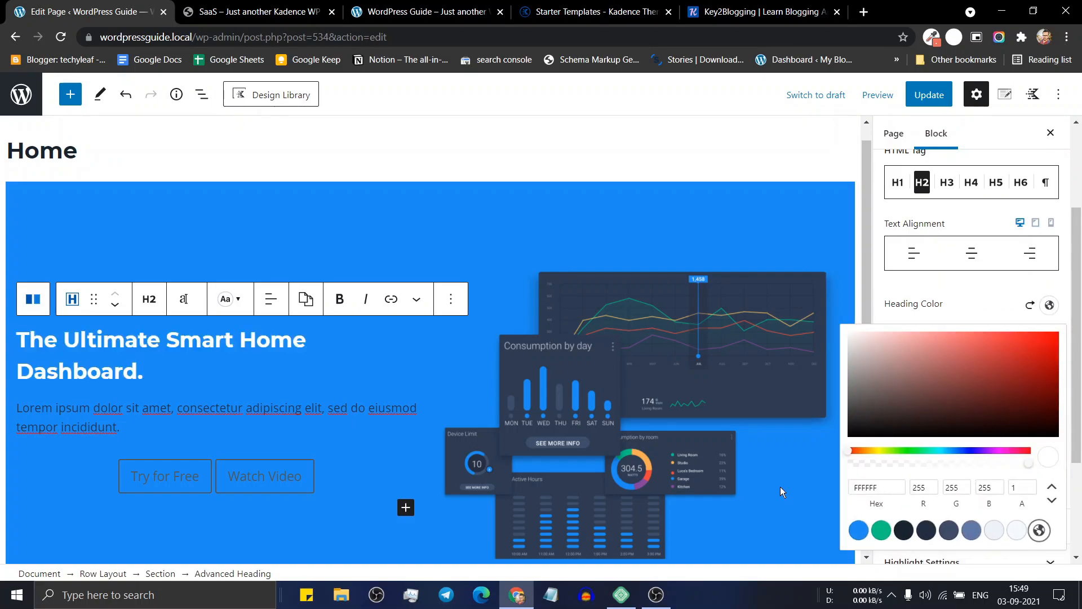
- Set the text colour of the description paragraph below the headline to white
left_click(215, 404)
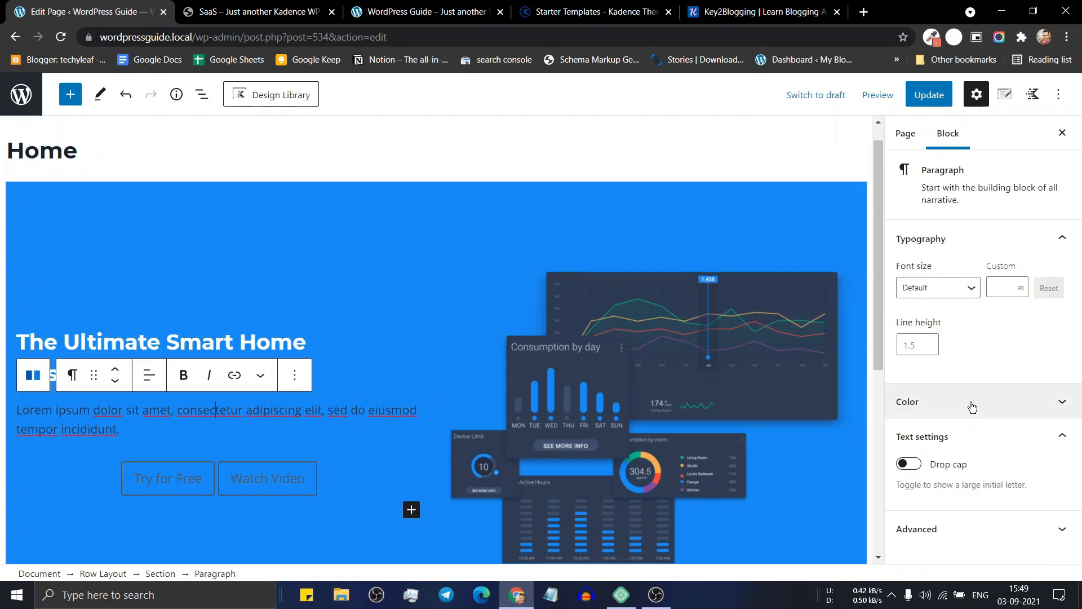
left_click(972, 406)
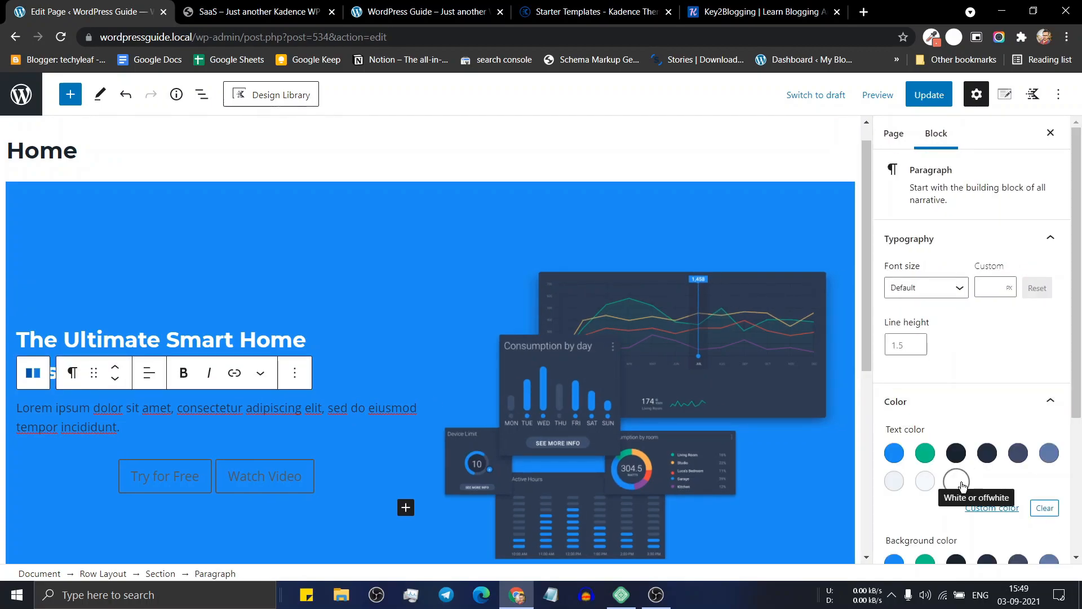
left_click(961, 486)
left_click(285, 278)
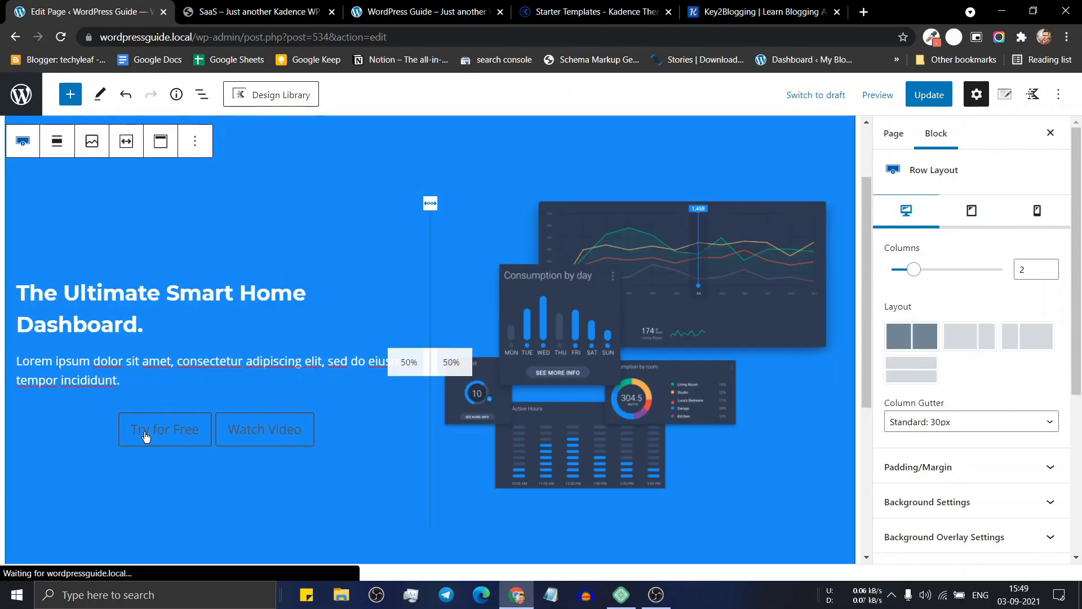
- Check the demo site's button styling, then set the "Try for Free" button's text colour to white
left_click(167, 435)
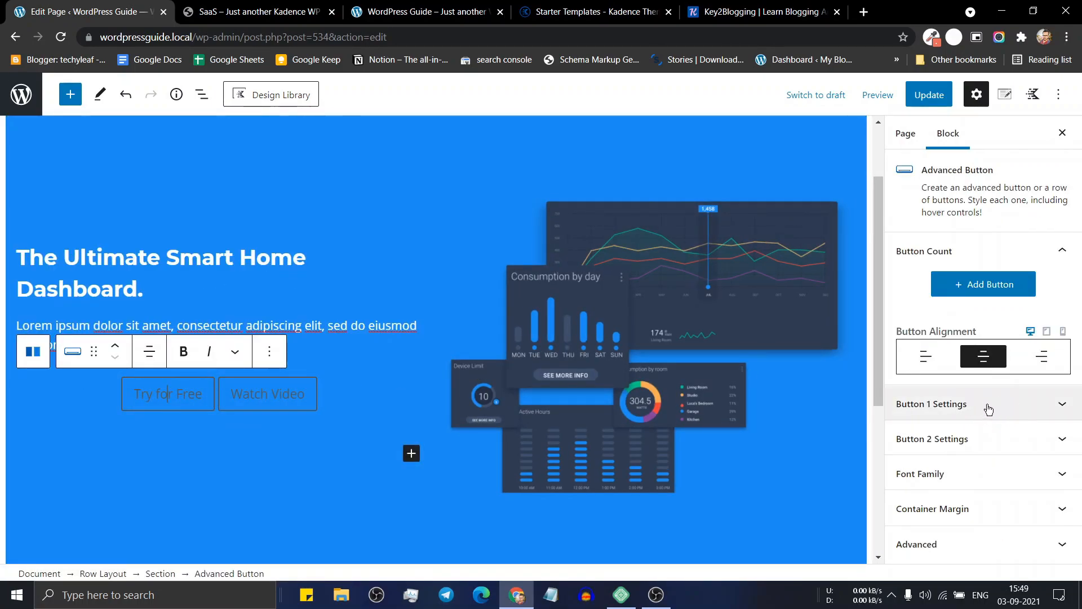
left_click(969, 414)
scroll(967, 416, "down", 6)
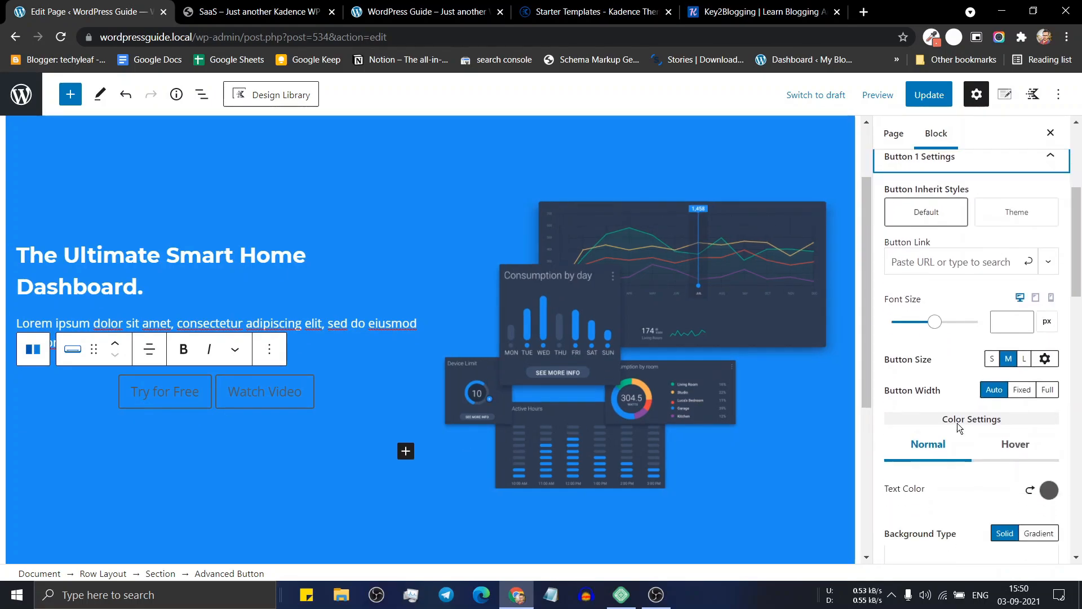
scroll(965, 417, "down", 1)
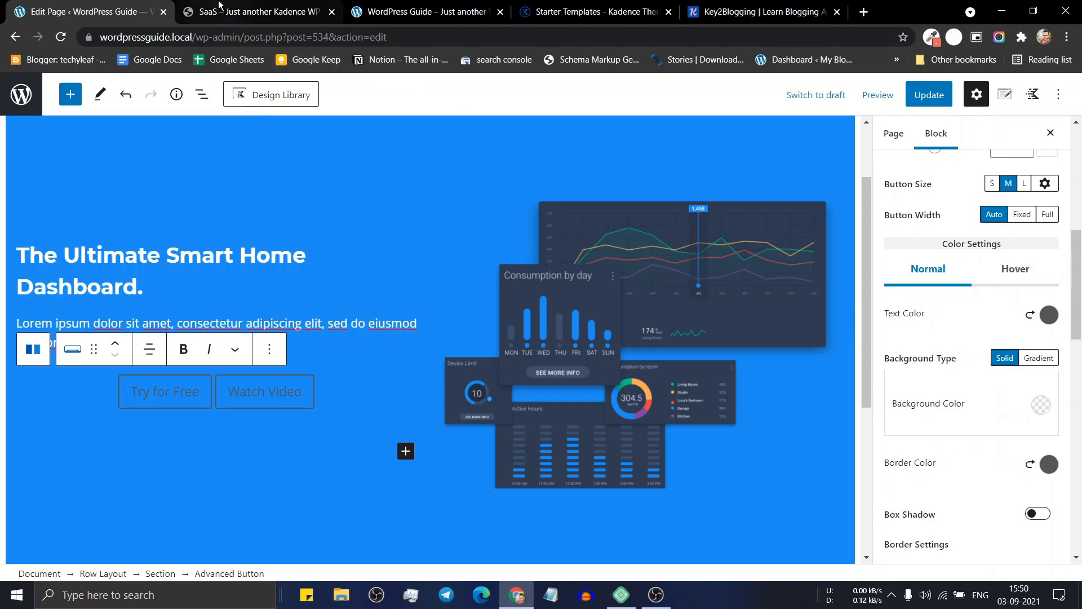
left_click(254, 11)
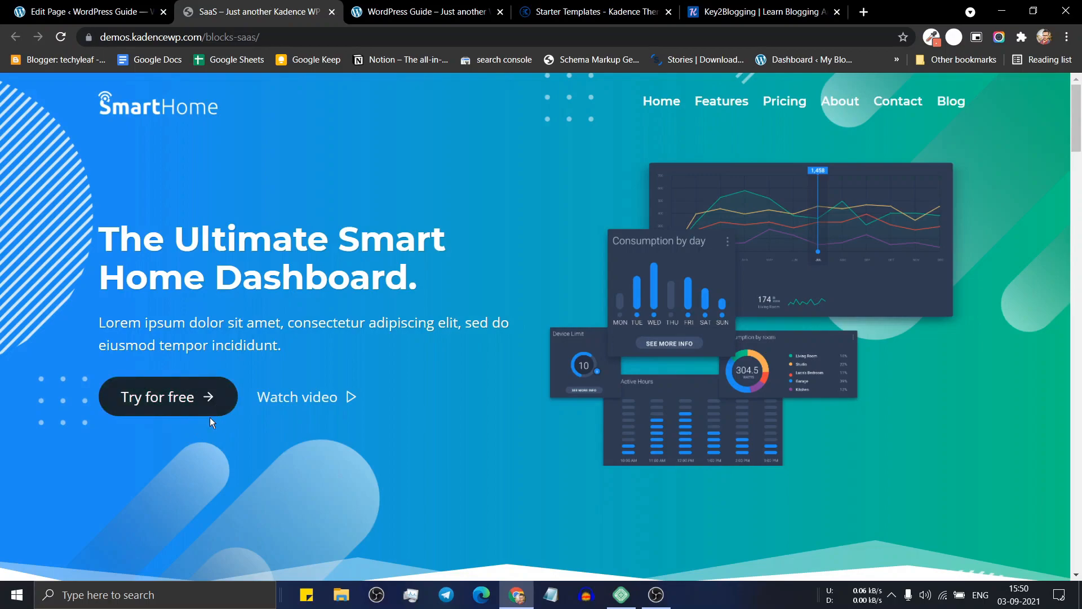
left_click(78, 7)
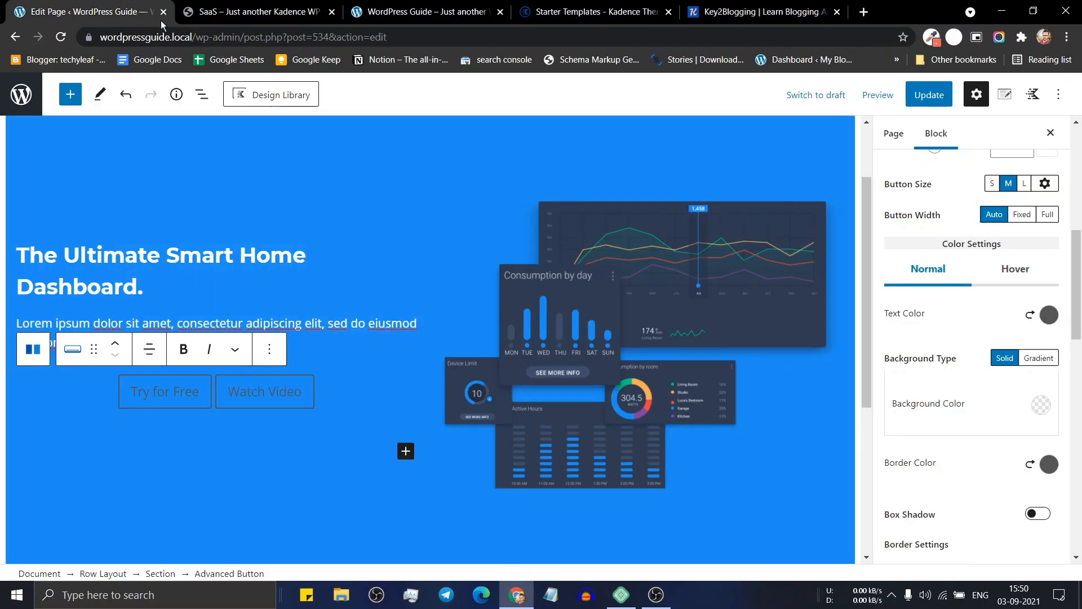
left_click(1049, 317)
left_click(1039, 276)
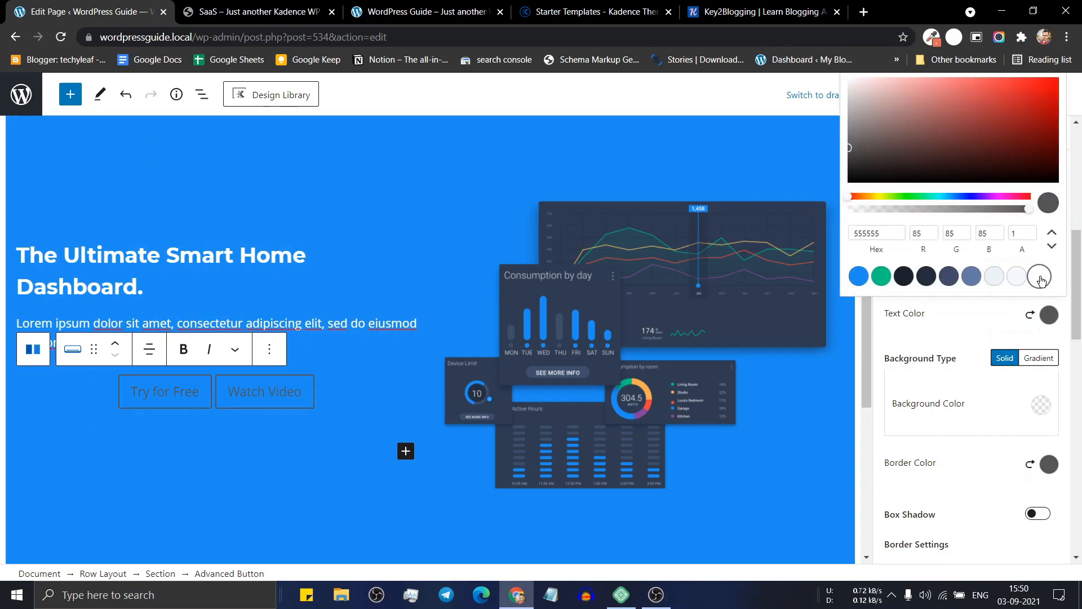
left_click(982, 326)
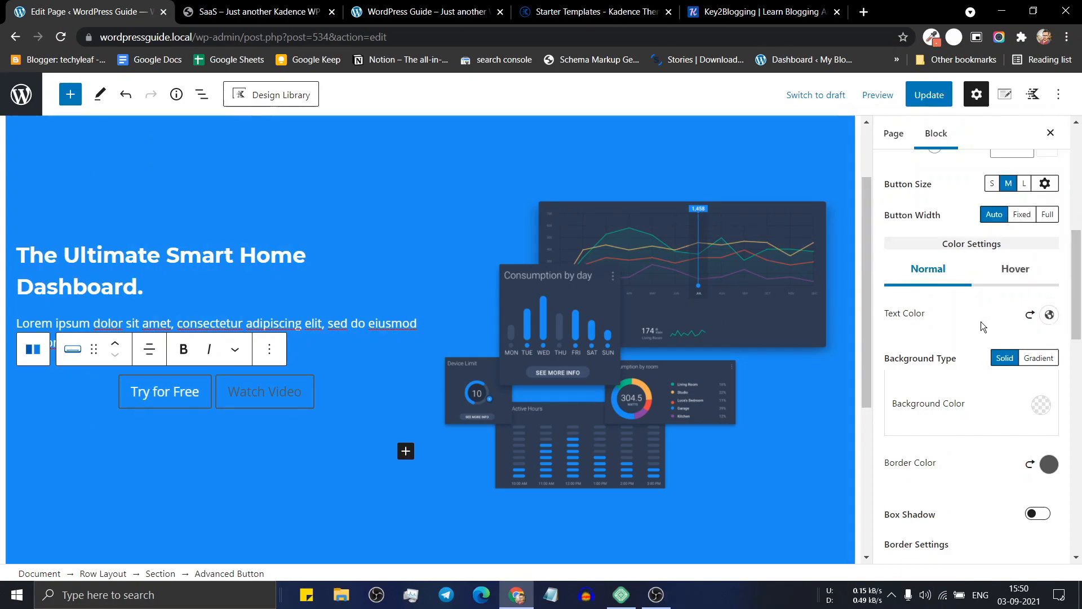
- Give the "Try for Free" button a solid green (04C884) background and a white (FFFFFF) border
left_click(1041, 405)
left_click(874, 365)
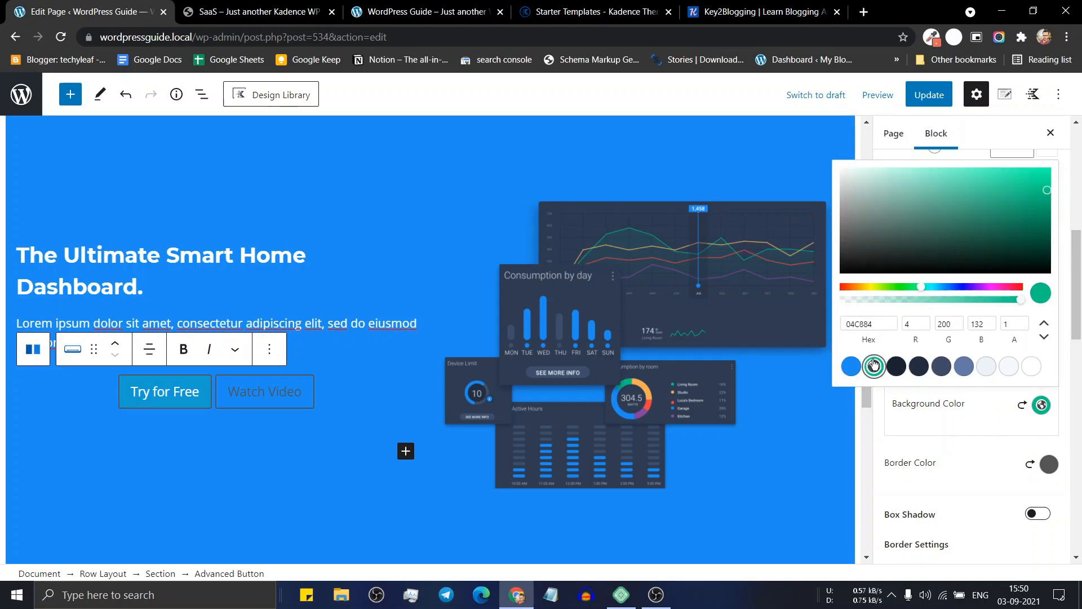
left_click(969, 429)
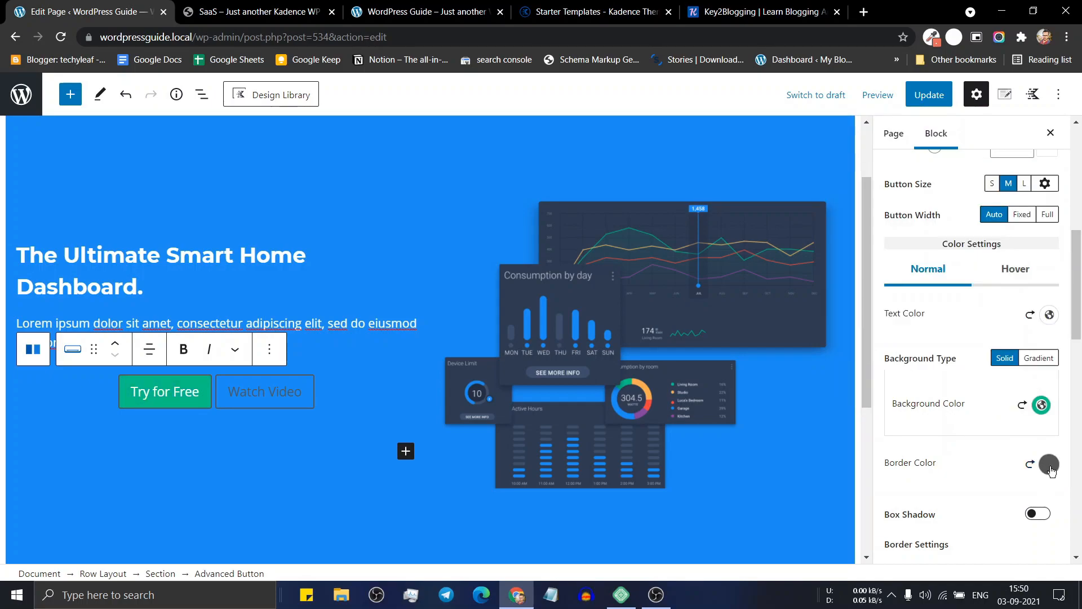
left_click(1049, 465)
left_click(1039, 426)
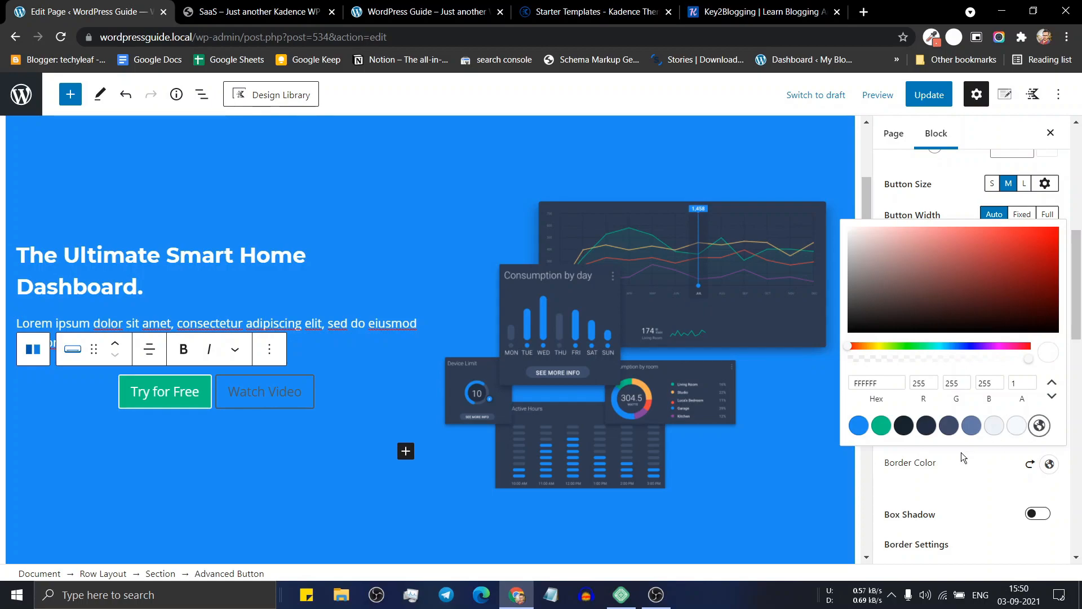
left_click(973, 478)
scroll(962, 469, "down", 2)
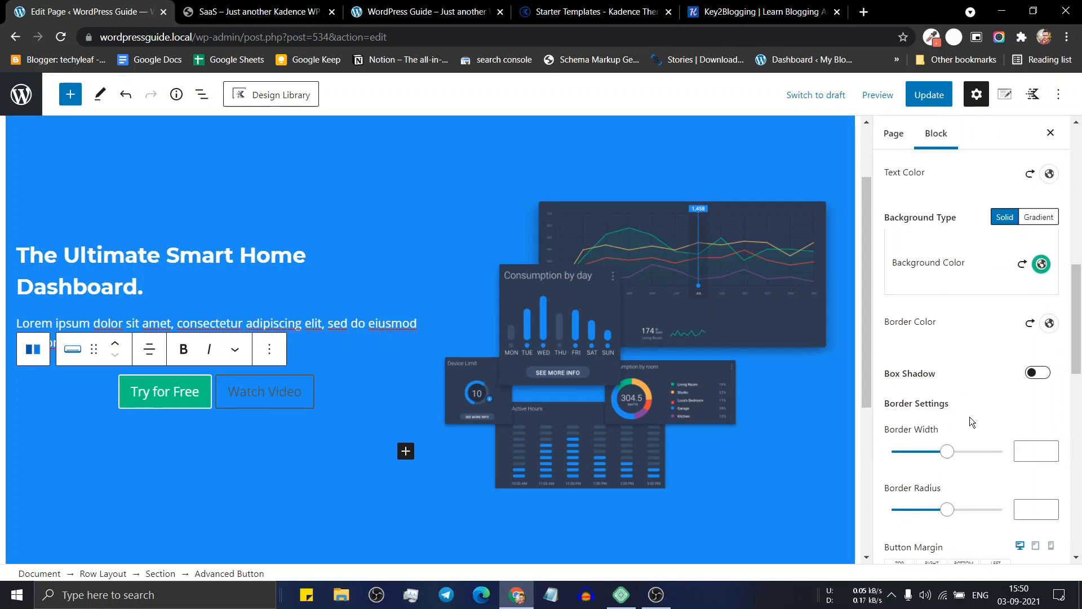
- Set the "Try for Free" button's border radius to 30
scroll(970, 420, "down", 1)
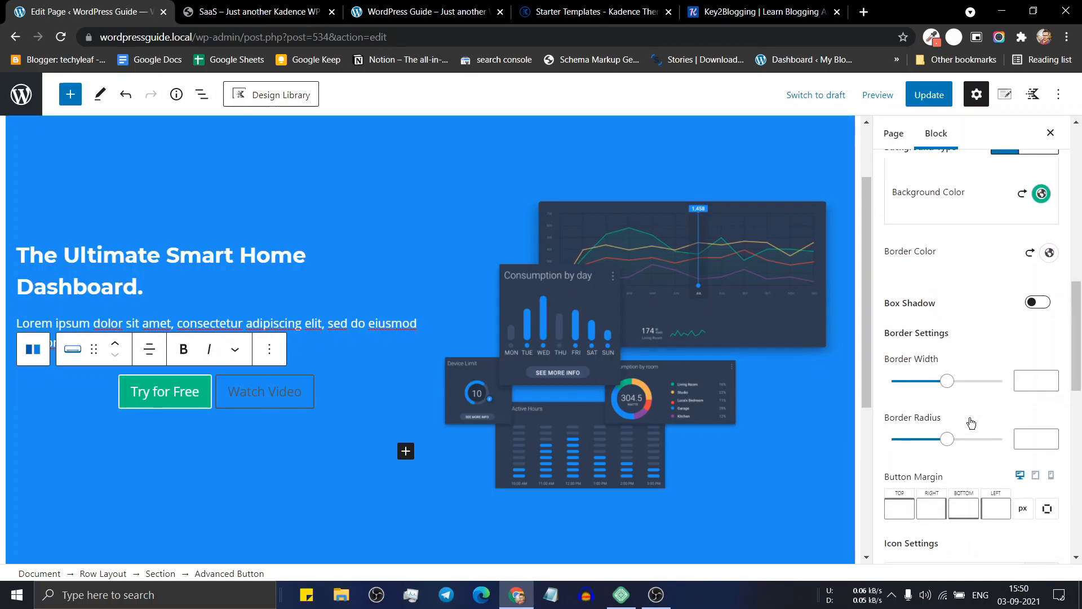
left_click(1029, 438)
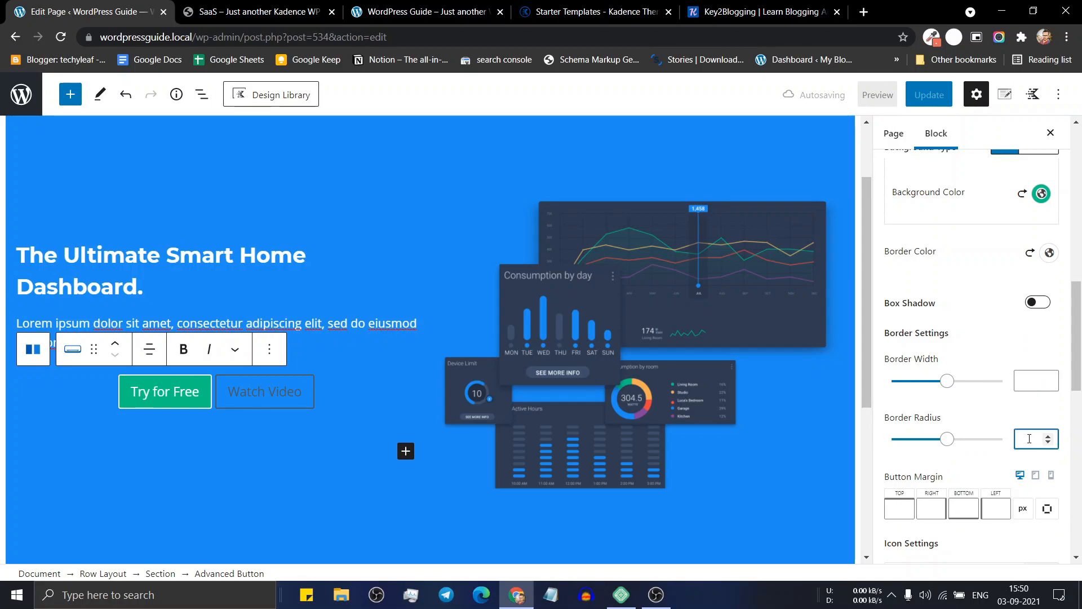
type("30")
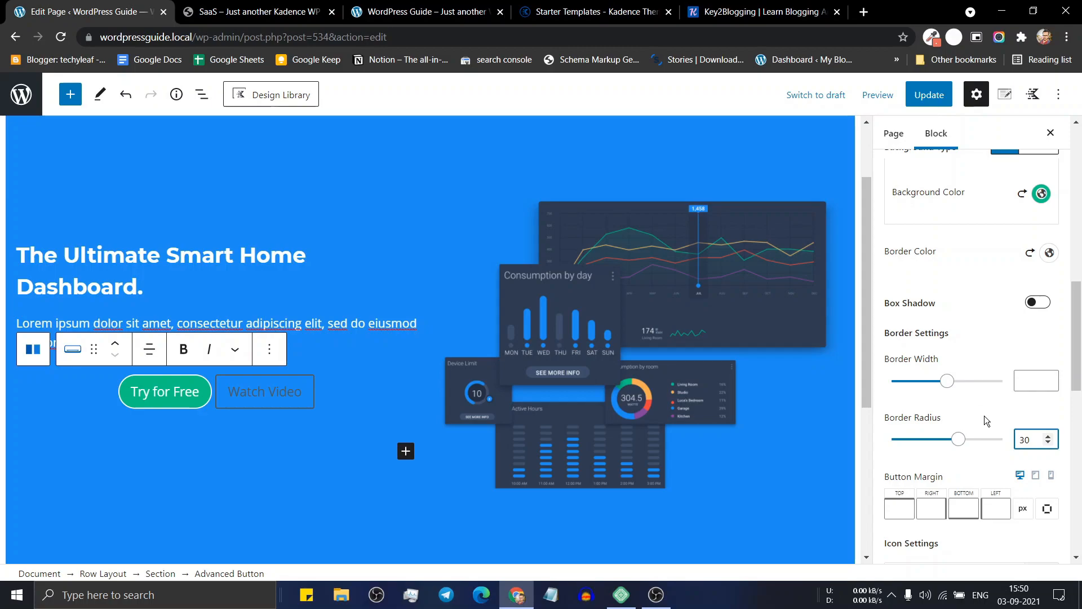
- Add a plain right-pointing arrow icon to the "Try for Free" button
scroll(984, 415, "down", 4)
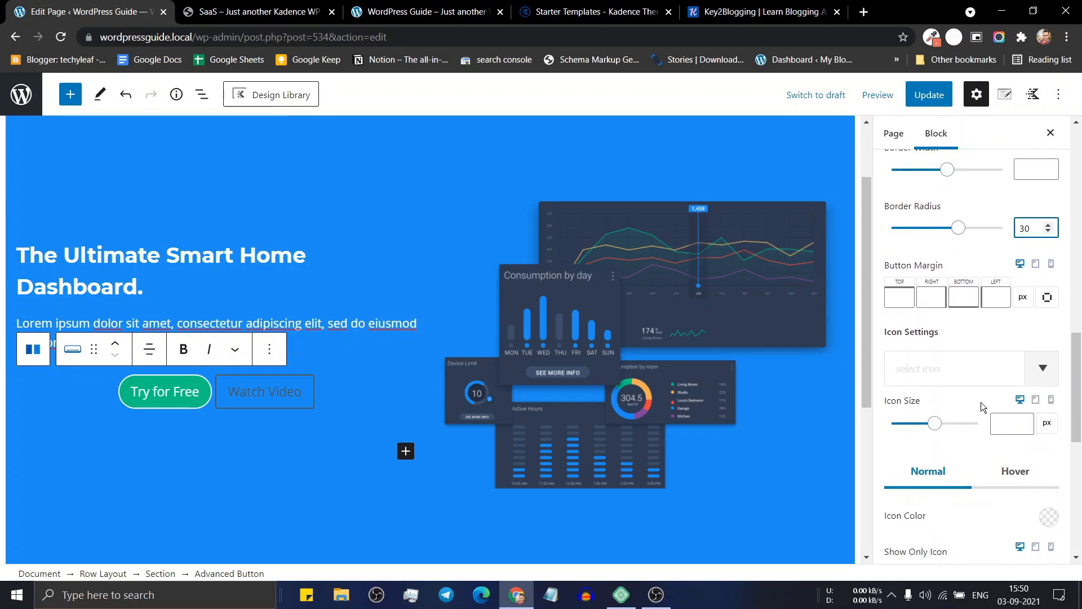
left_click(1042, 368)
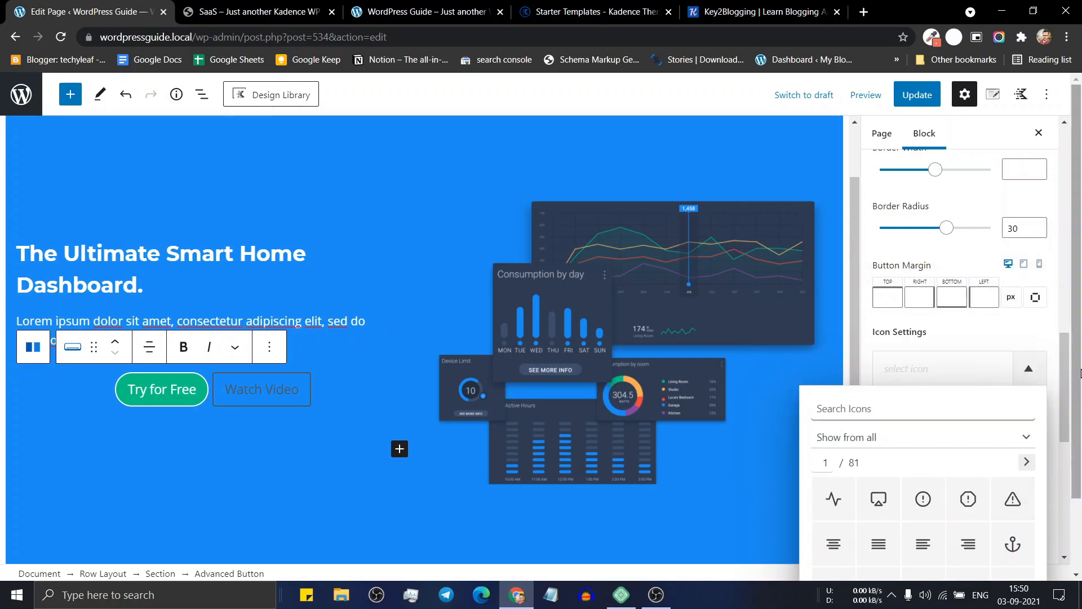
left_click_drag(1062, 379, 1063, 419)
scroll(975, 426, "down", 2)
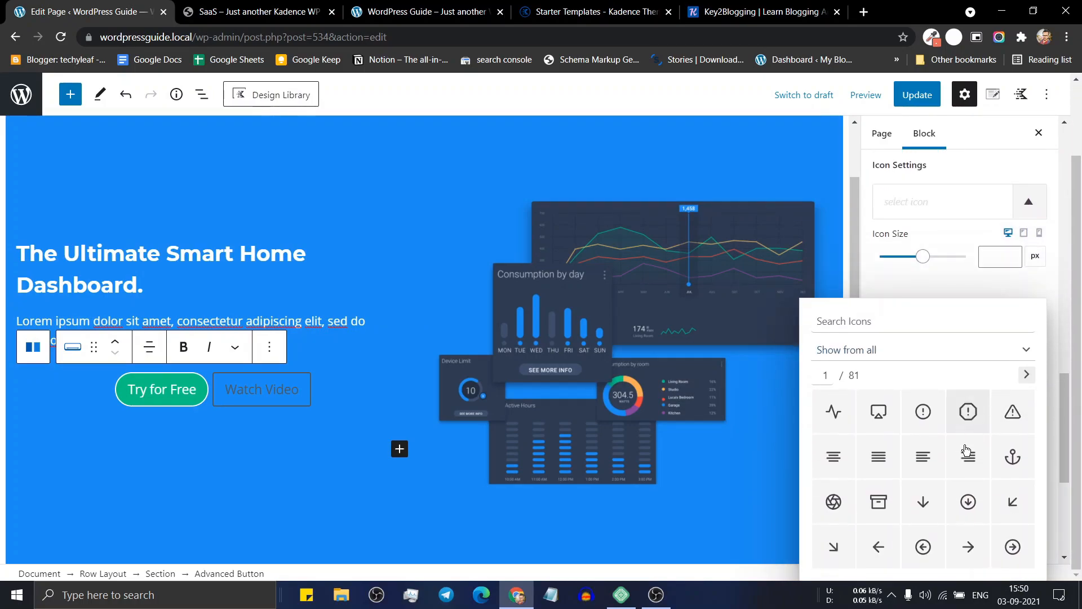
left_click(964, 473)
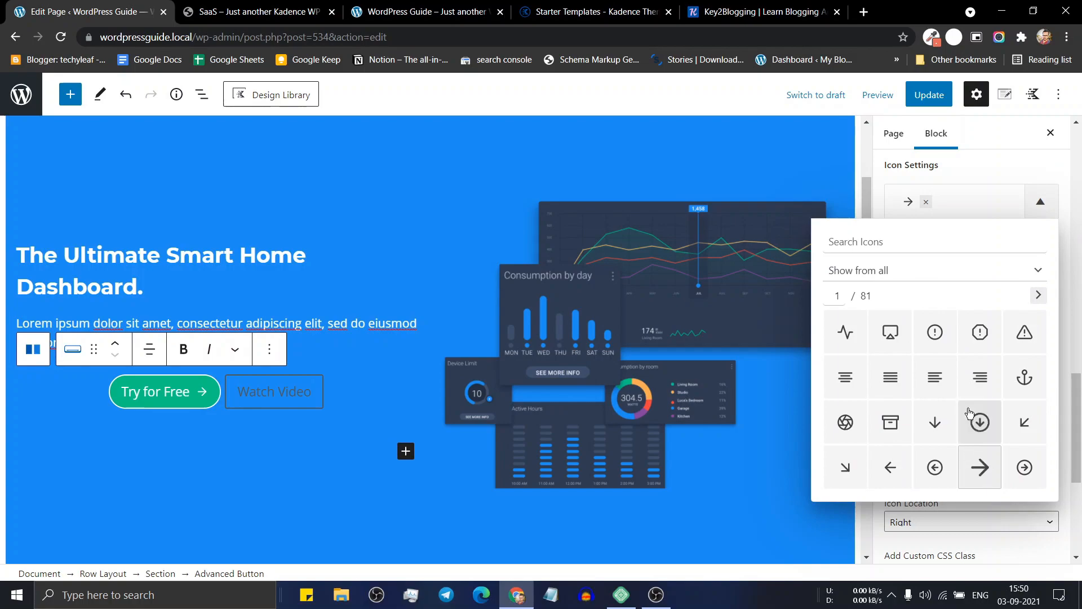
left_click(1023, 167)
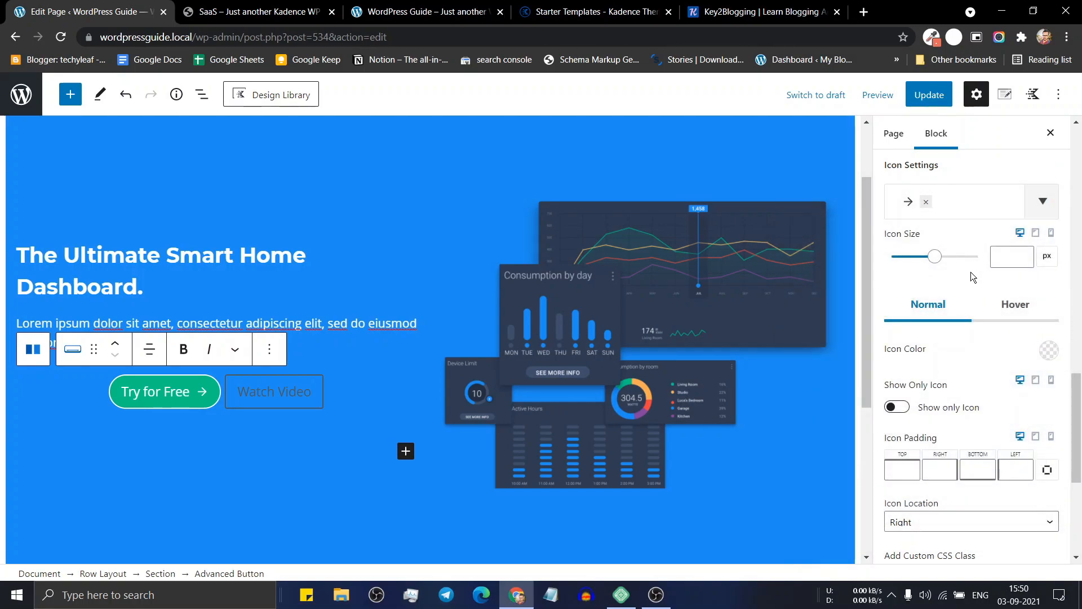
- Try the Left icon location for the "Try for Free" button's arrow, and return it to Right
scroll(961, 282, "down", 3)
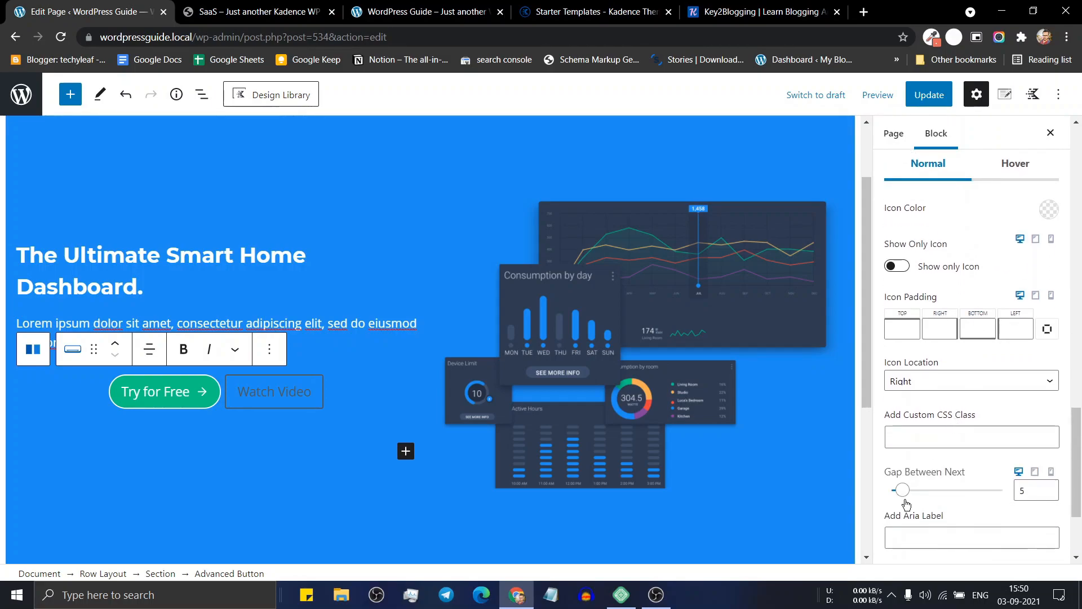
left_click(947, 383)
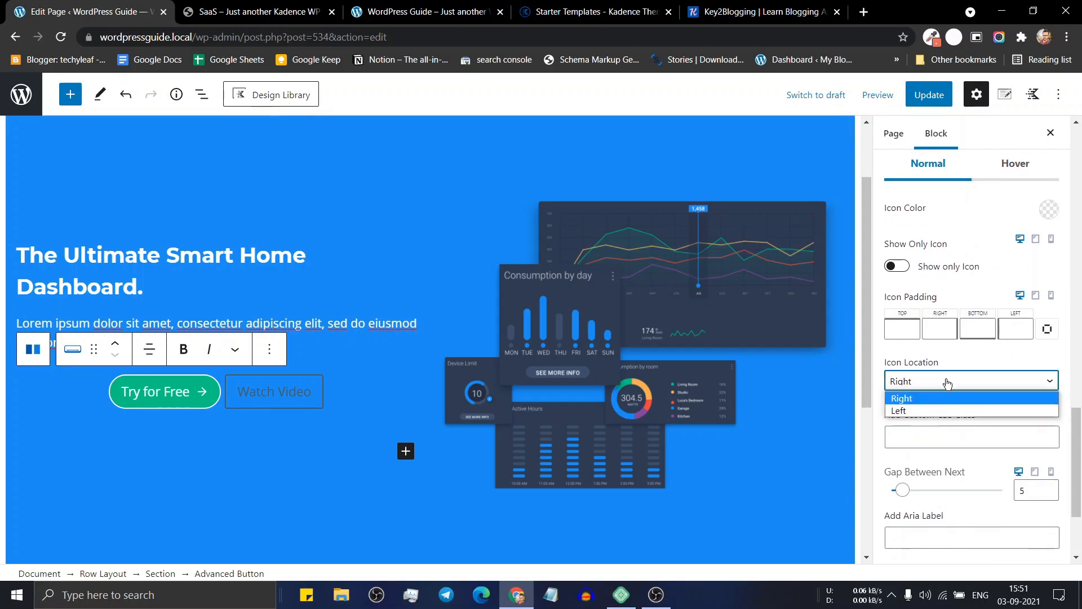
left_click(937, 416)
left_click(949, 384)
left_click(946, 397)
- Check the demo site's second button, and set the "Watch Video" button's text colour to white (FFFFFF)
scroll(958, 398, "down", 3)
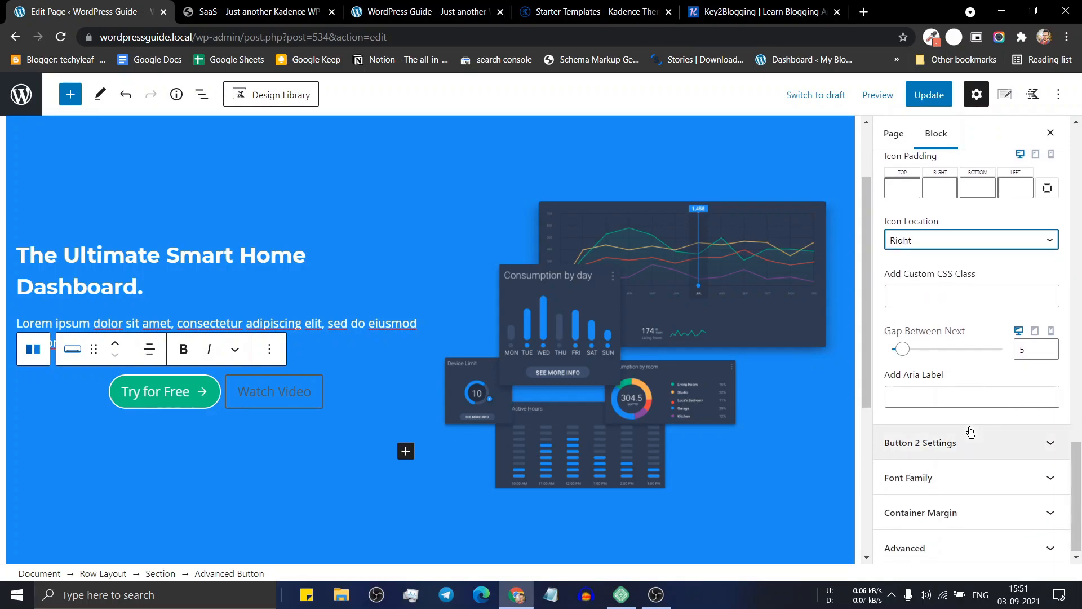
left_click(969, 442)
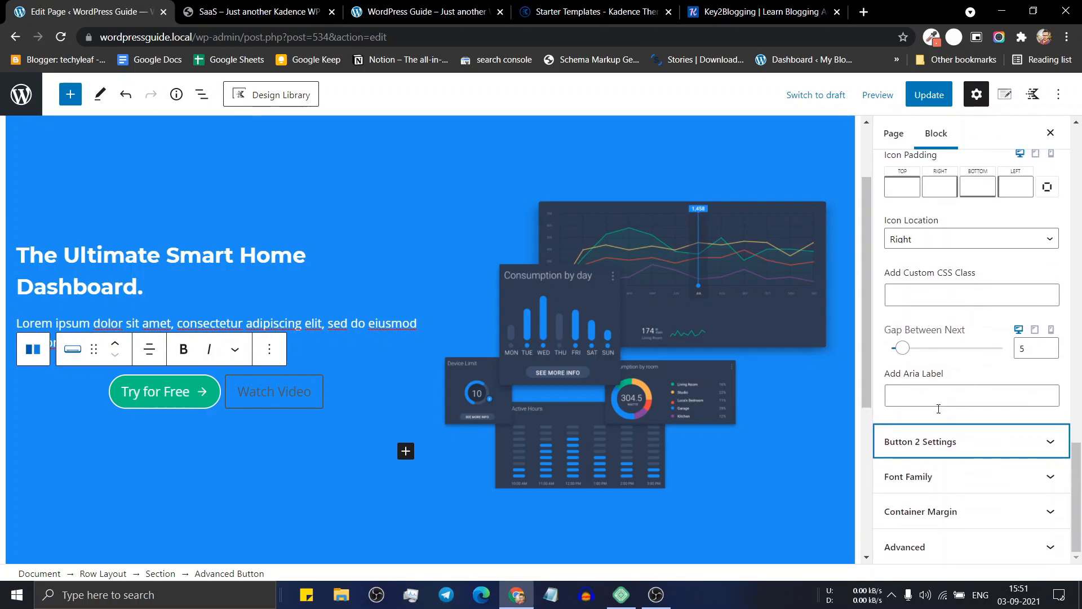
left_click(927, 448)
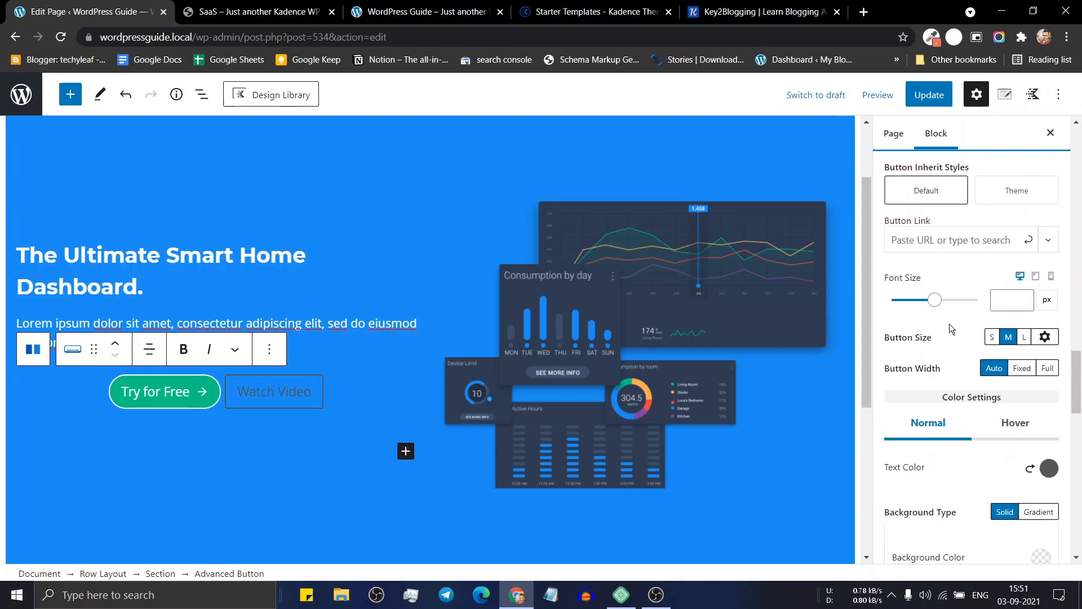
scroll(936, 377, "down", 1)
left_click(225, 7)
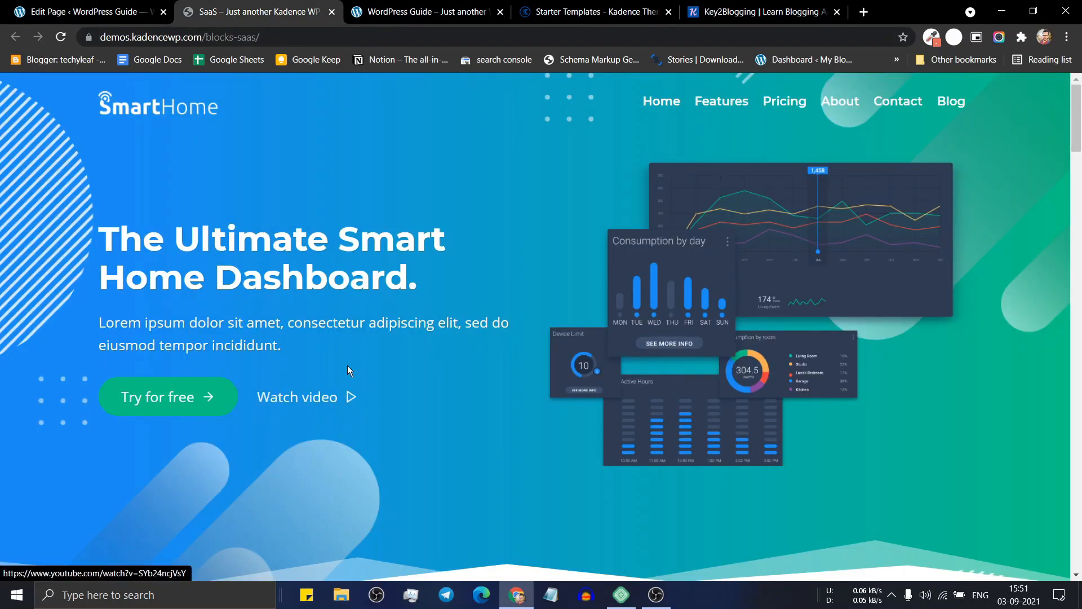
left_click(91, 11)
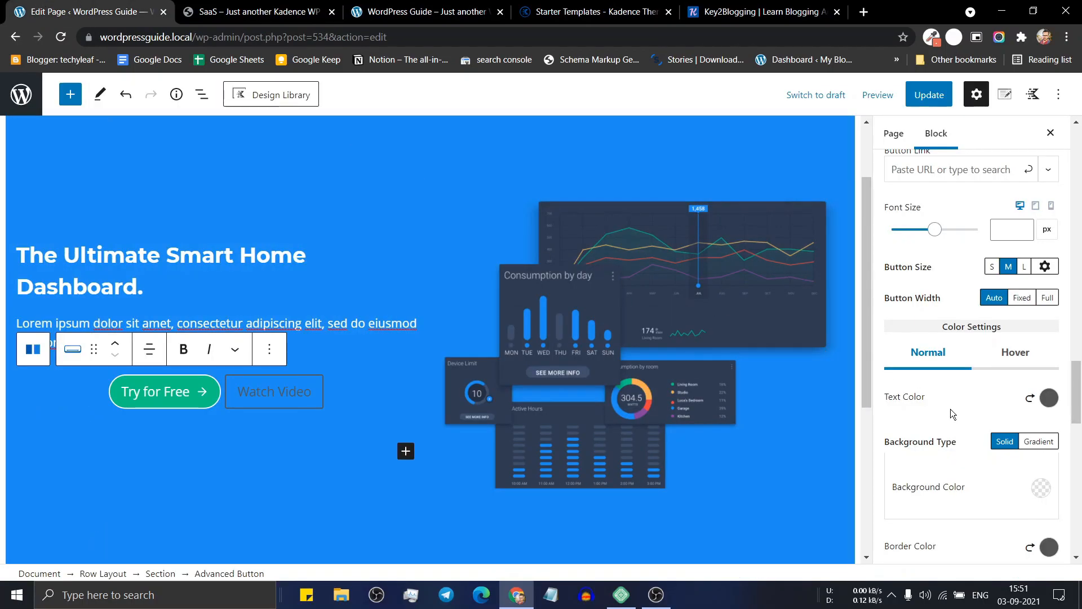
left_click(1047, 399)
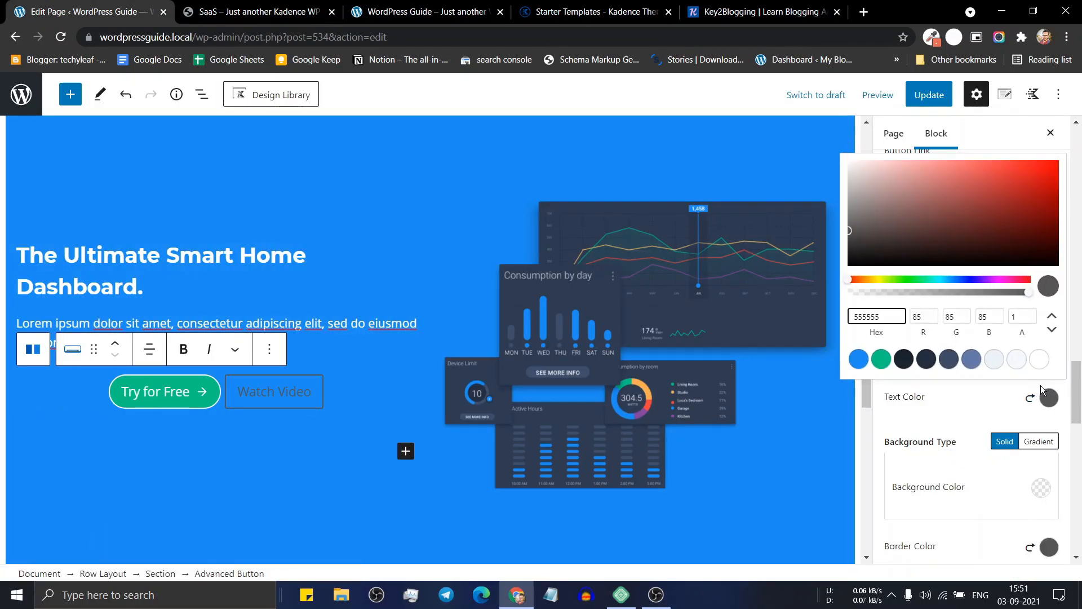
left_click(1039, 359)
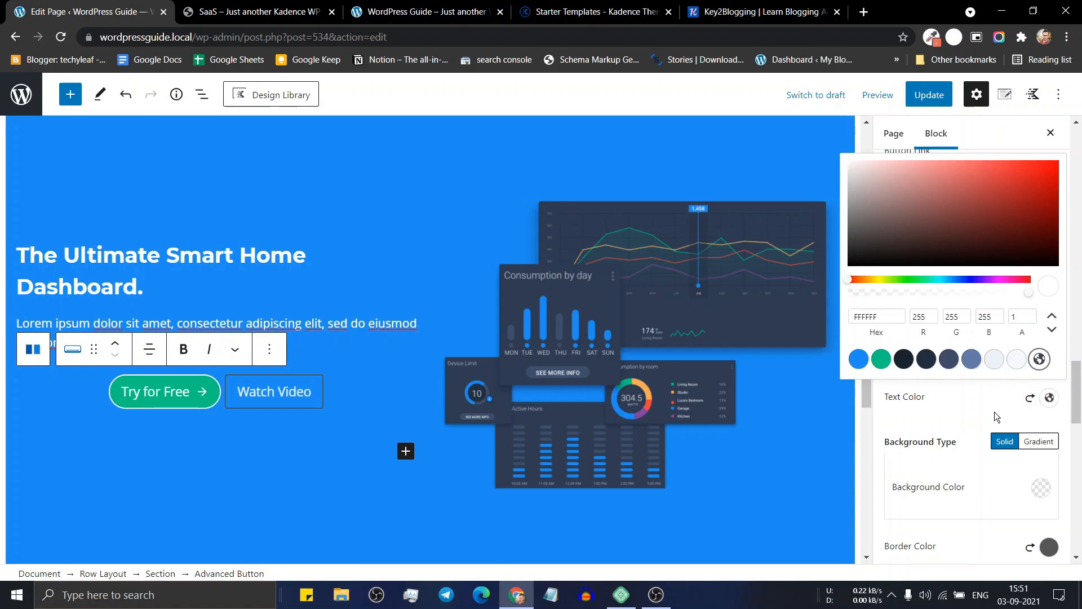
left_click(995, 412)
- Give the "Watch Video" button a solid background in the palette's bright blue, matching the section background
scroll(1003, 384, "down", 3)
left_click(1037, 349)
left_click(851, 310)
left_click(993, 371)
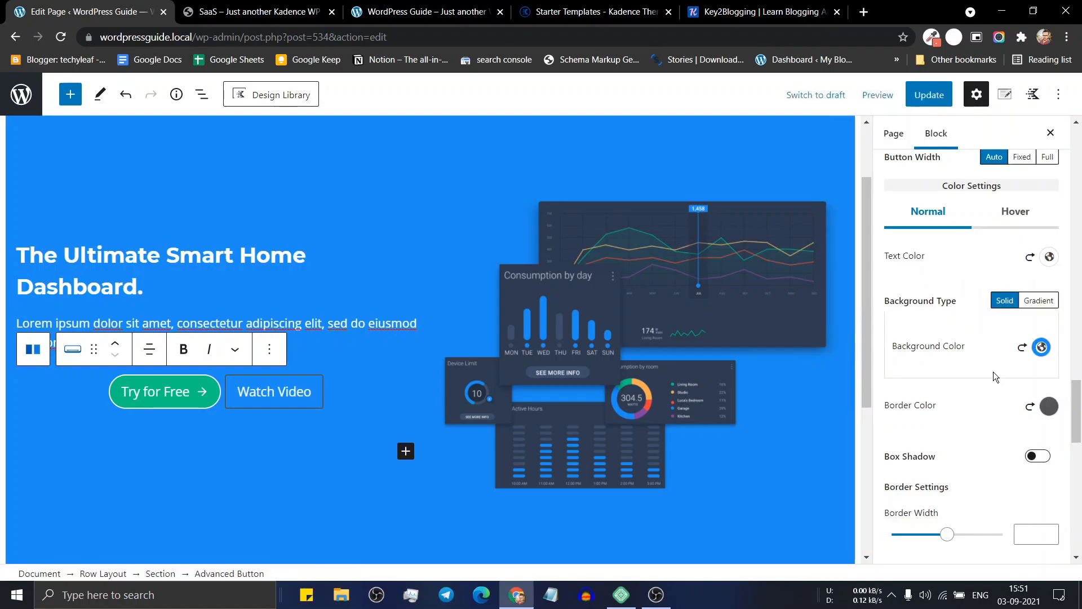
- Make the "Watch Video" button's border colour fully transparent, using FFFFFF with an alpha of 0
left_click(1031, 407)
left_click(1048, 406)
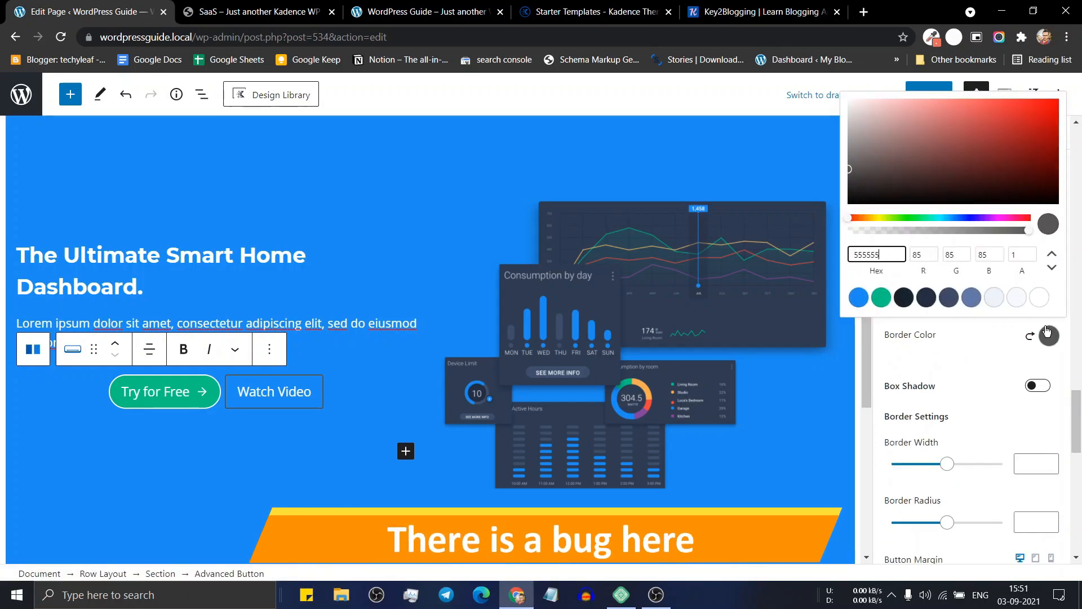
left_click(1016, 297)
left_click_drag(1027, 231, 833, 233)
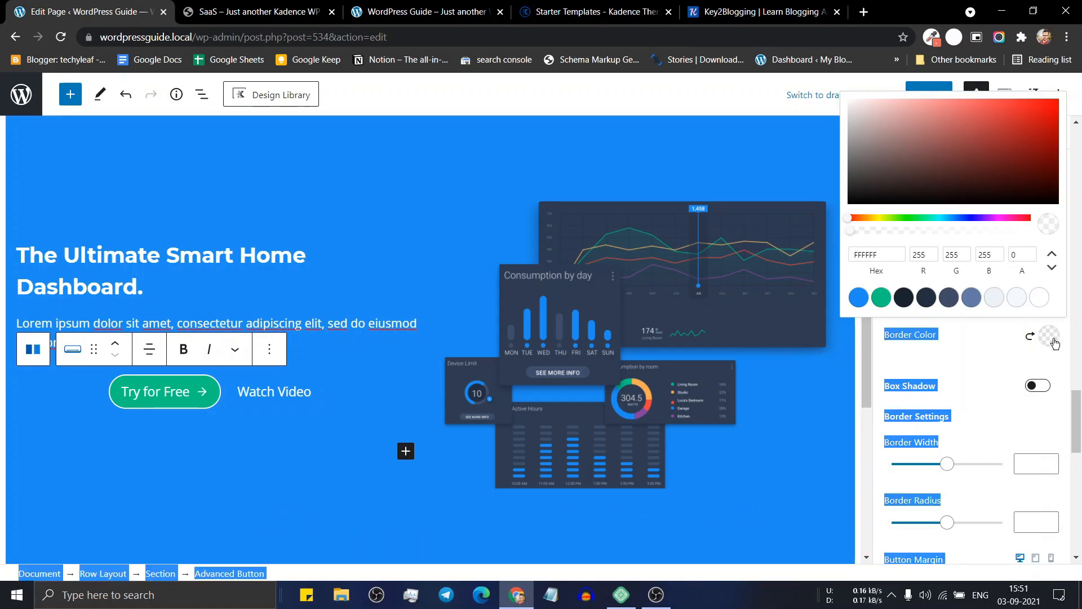
left_click(999, 357)
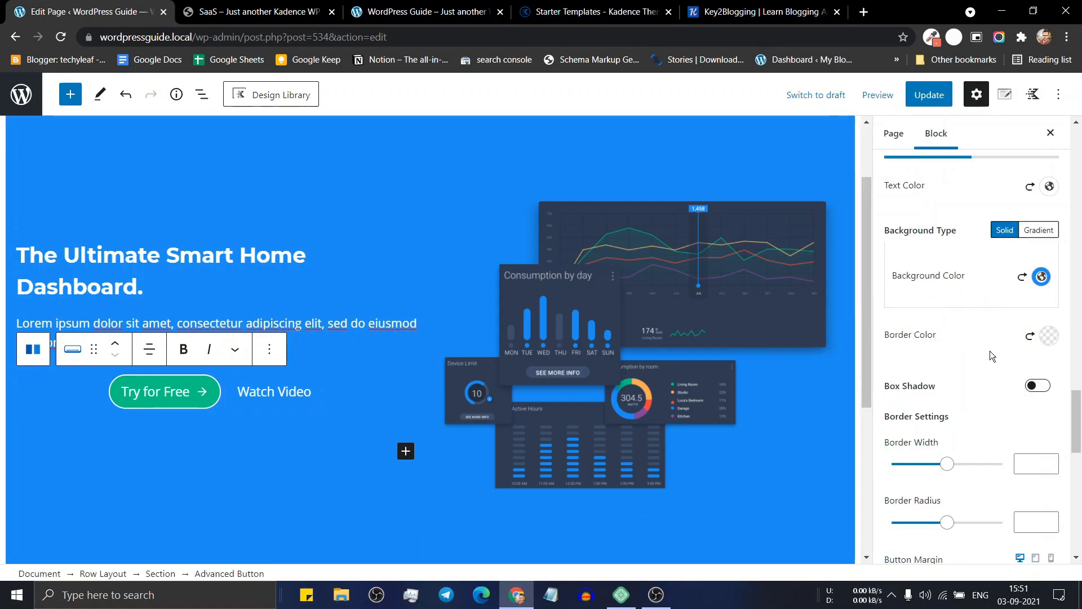
- Set both the border width and the border radius of the "Watch Video" button to 0
scroll(983, 358, "down", 1)
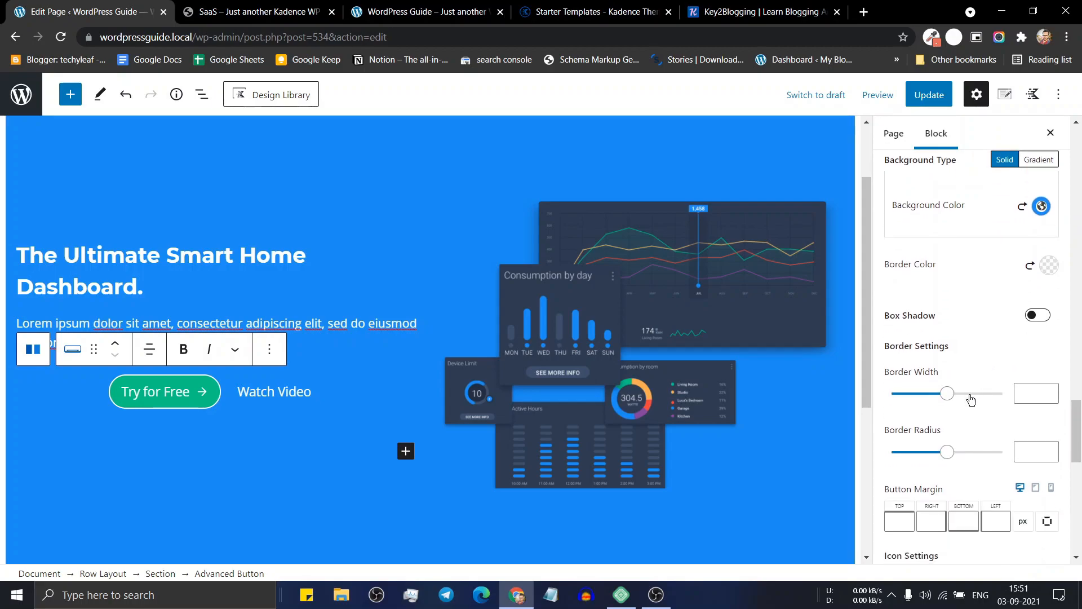
left_click_drag(949, 393, 880, 399)
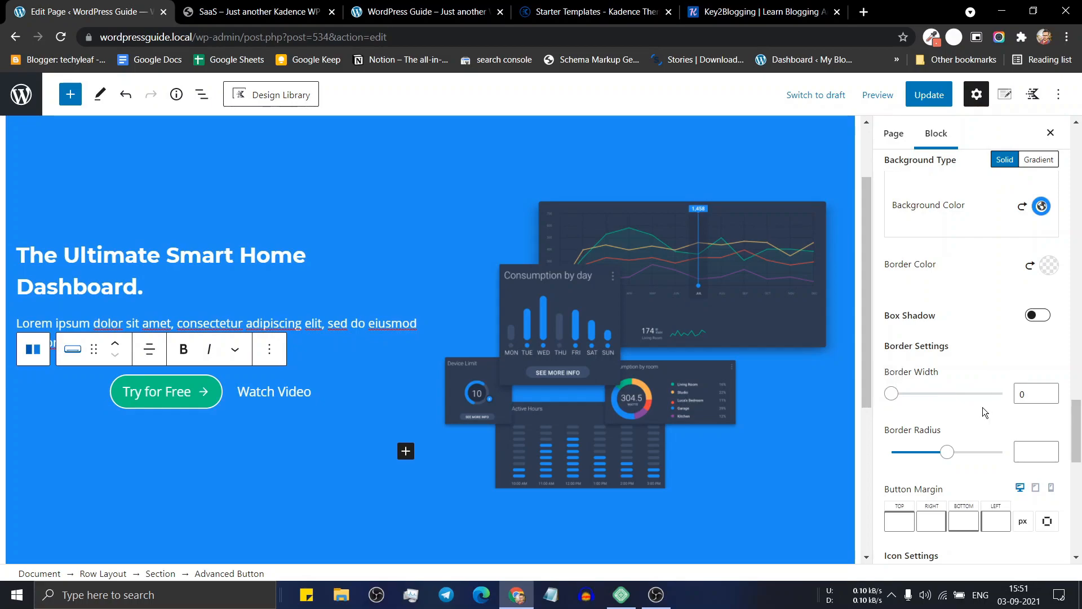
scroll(983, 409, "down", 1)
left_click_drag(947, 382, 871, 389)
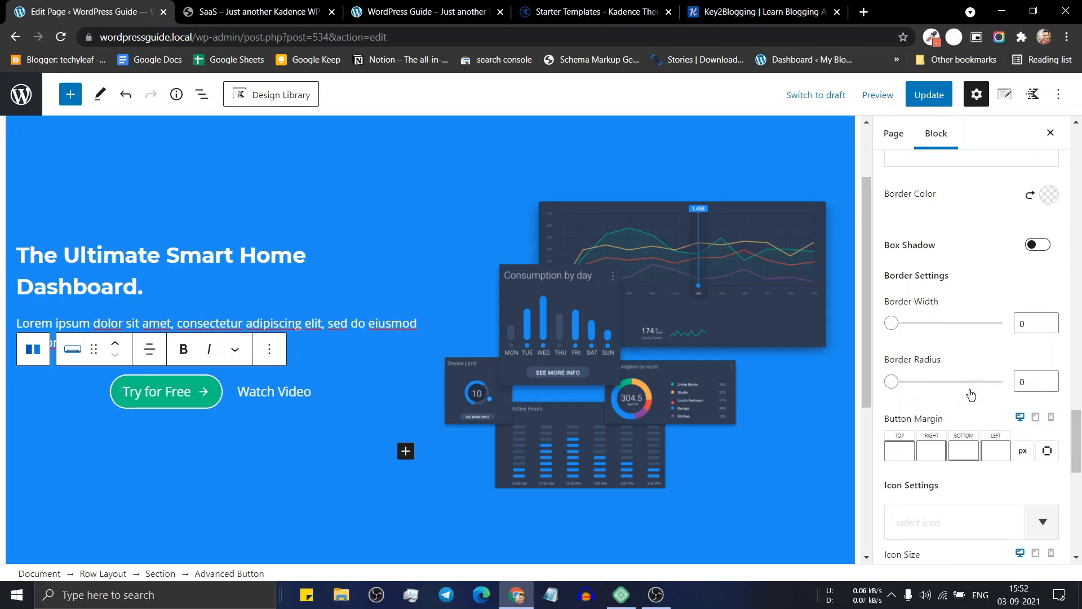
- Search the icons for "play" and add the outlined play triangle to the "Watch Video" button
scroll(974, 388, "down", 2)
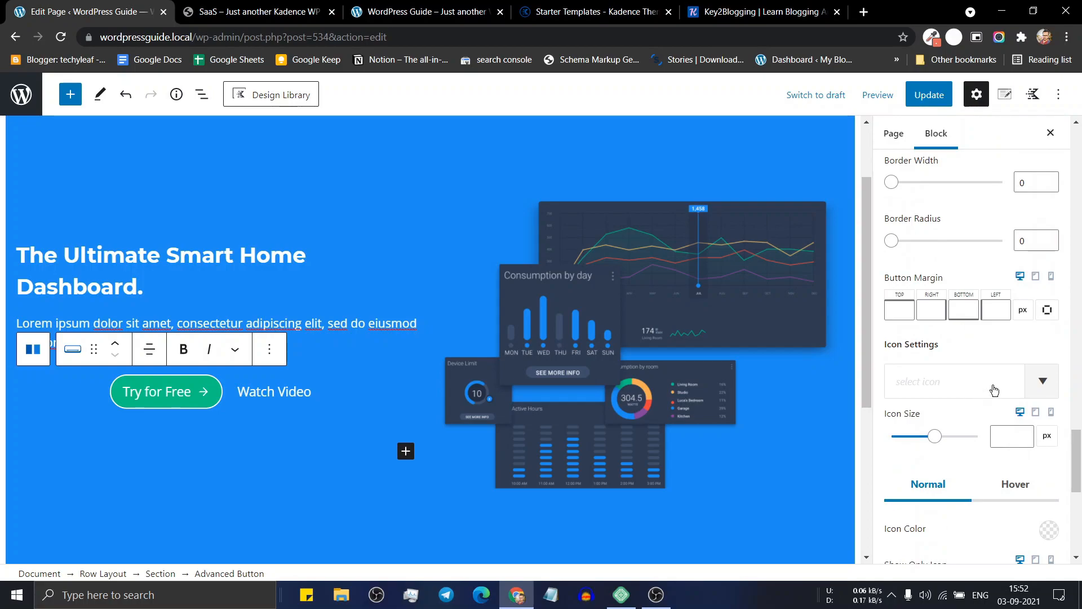
left_click(978, 387)
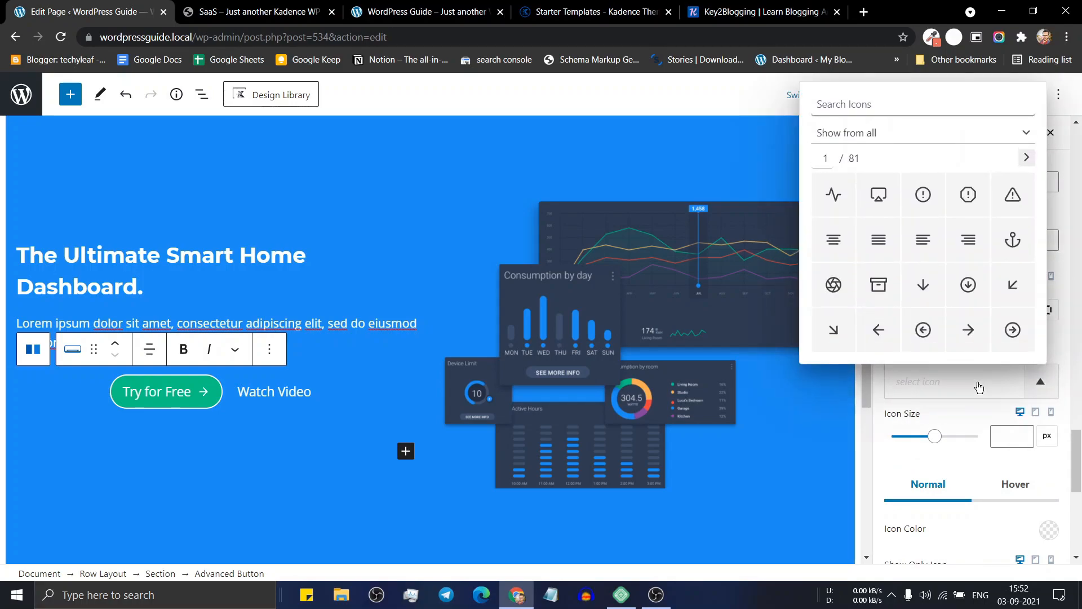
type("pla")
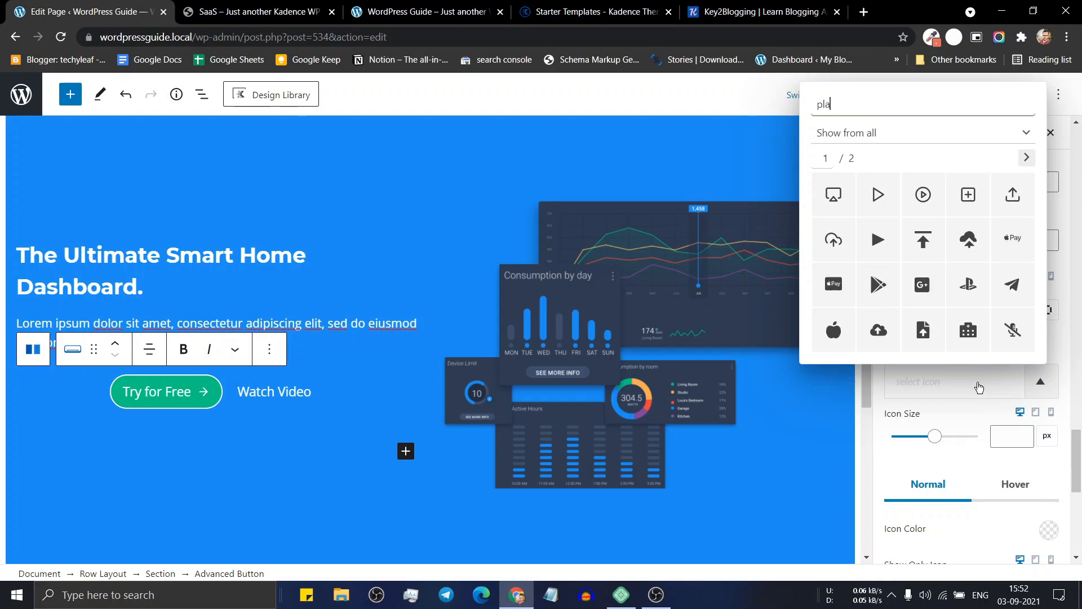
type("y")
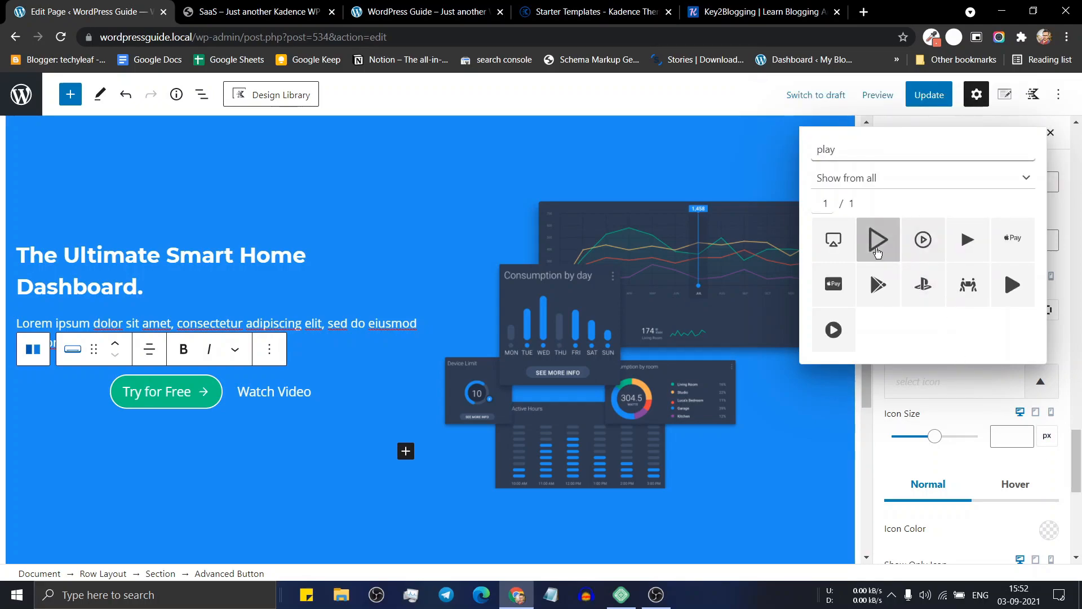
left_click(877, 253)
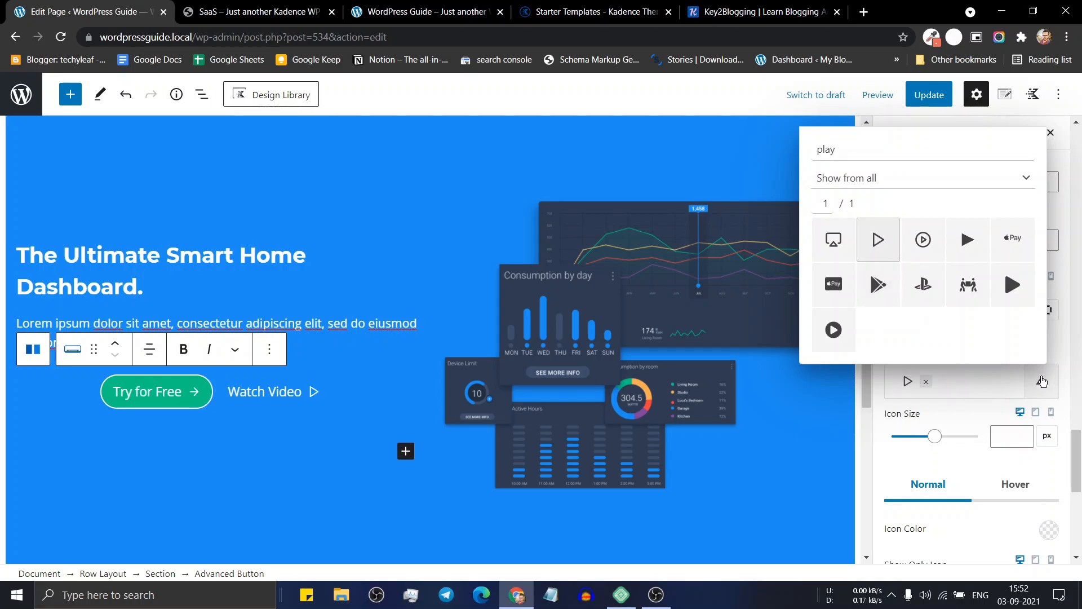
left_click(1013, 393)
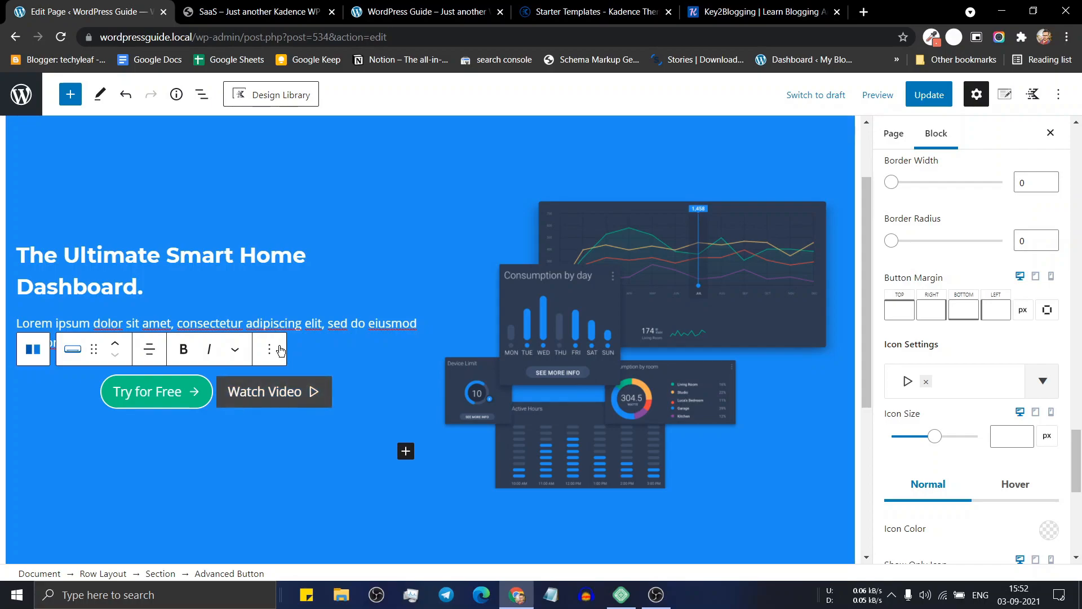
- Set the "Watch Video" button's hover background to the palette's bright blue and clear its hover border colour
left_click(280, 13)
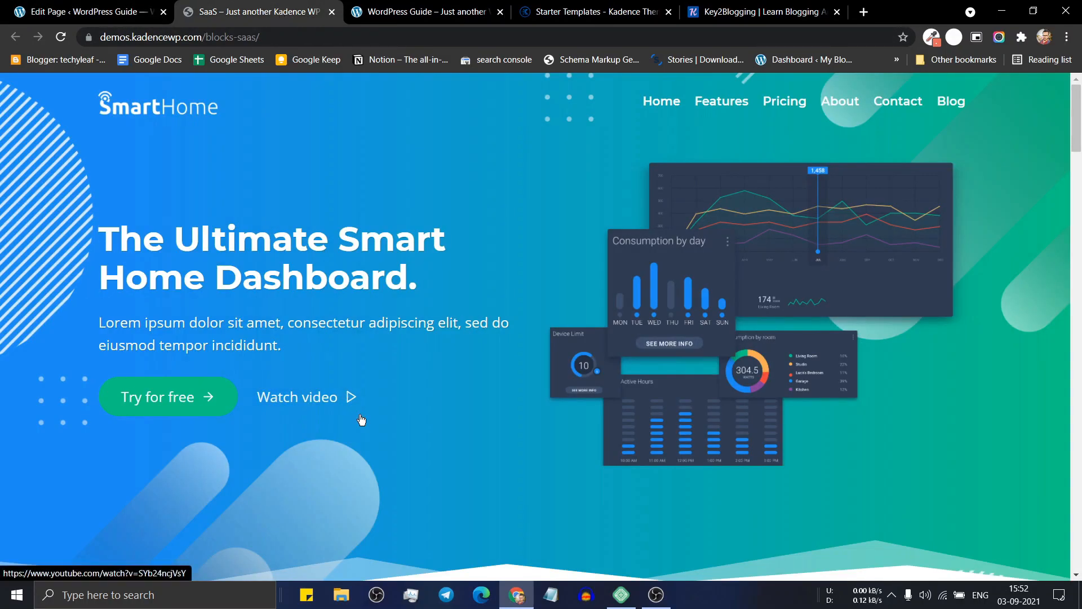
left_click(49, 9)
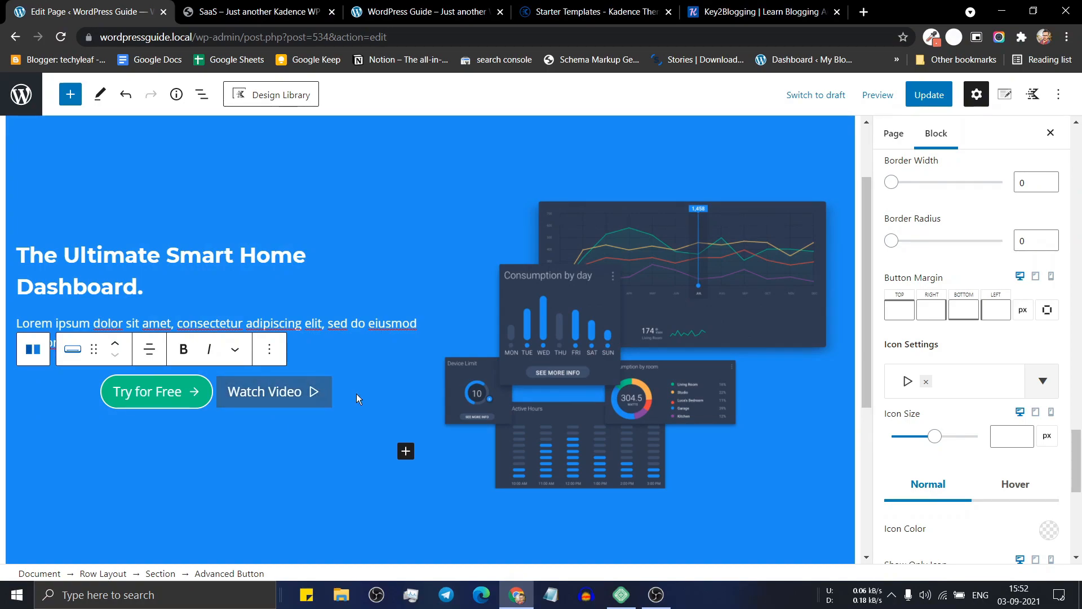
scroll(1027, 426, "down", 3)
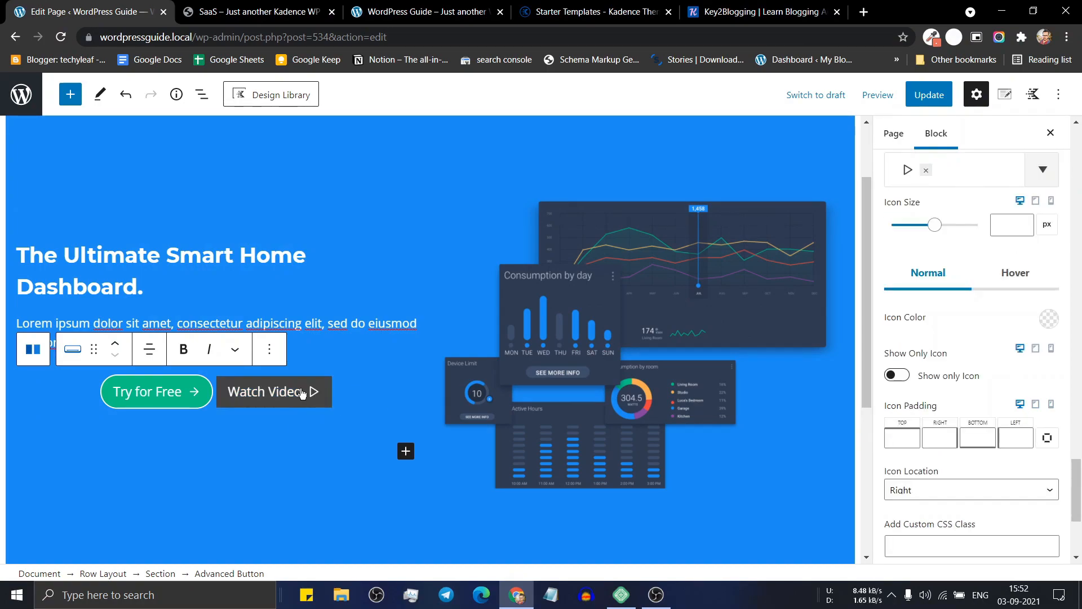
scroll(988, 350, "up", 6)
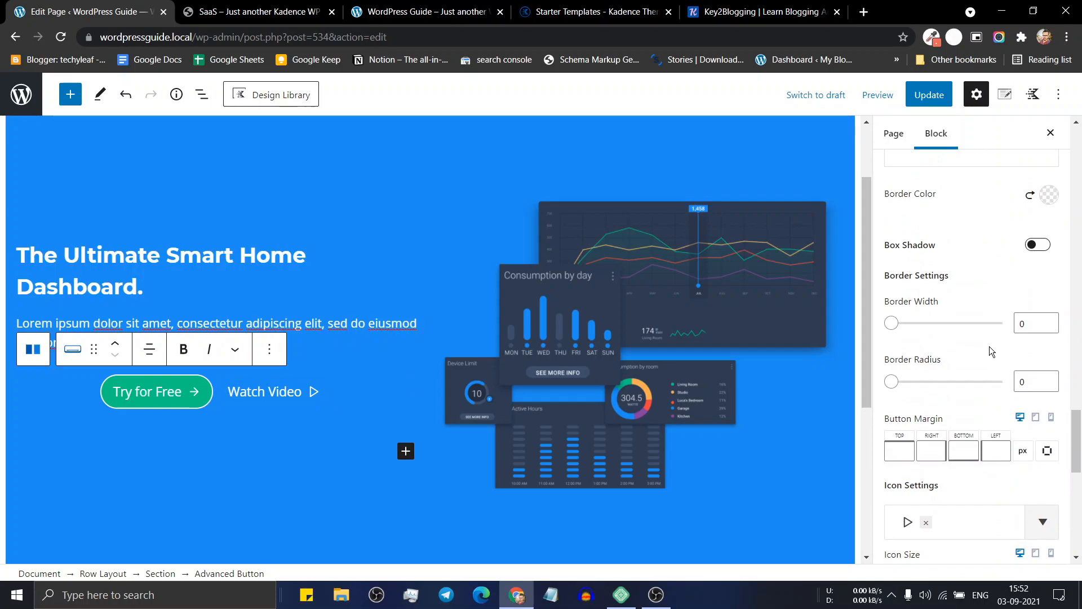
scroll(977, 331, "up", 3)
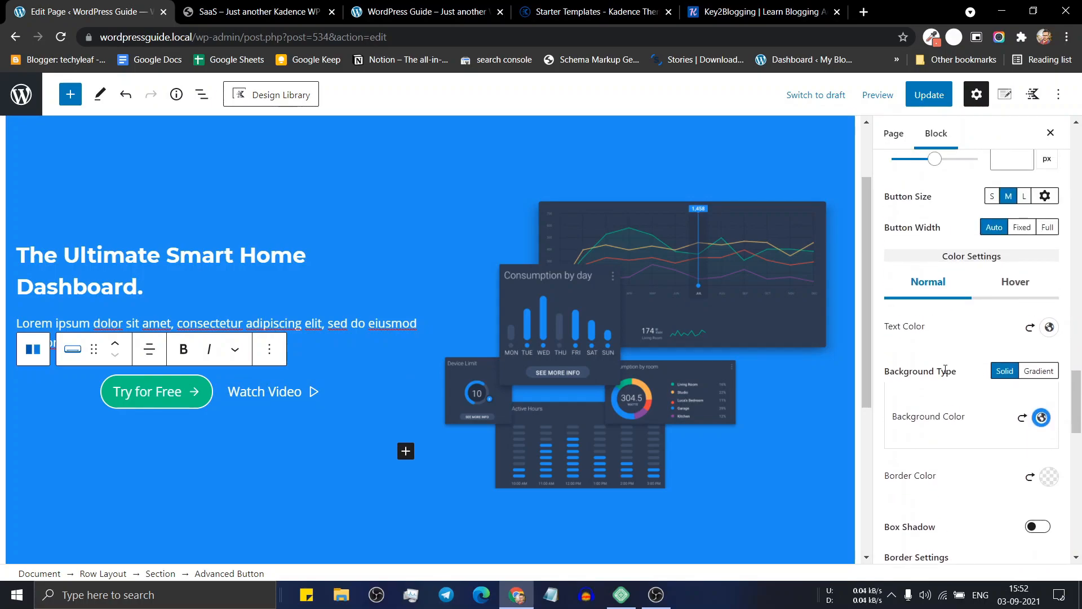
left_click(1010, 288)
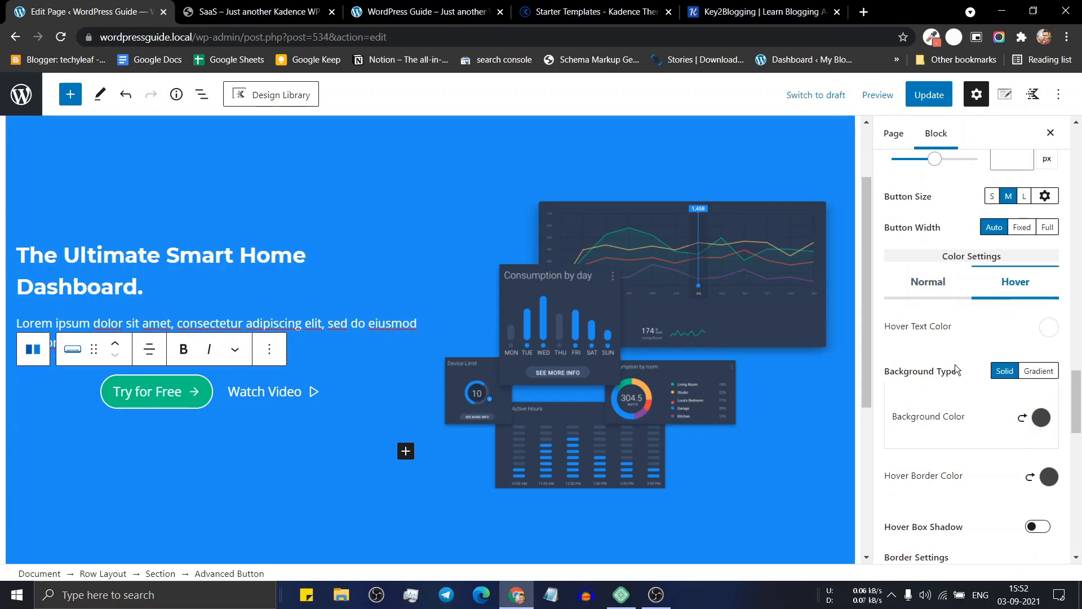
scroll(966, 383, "down", 1)
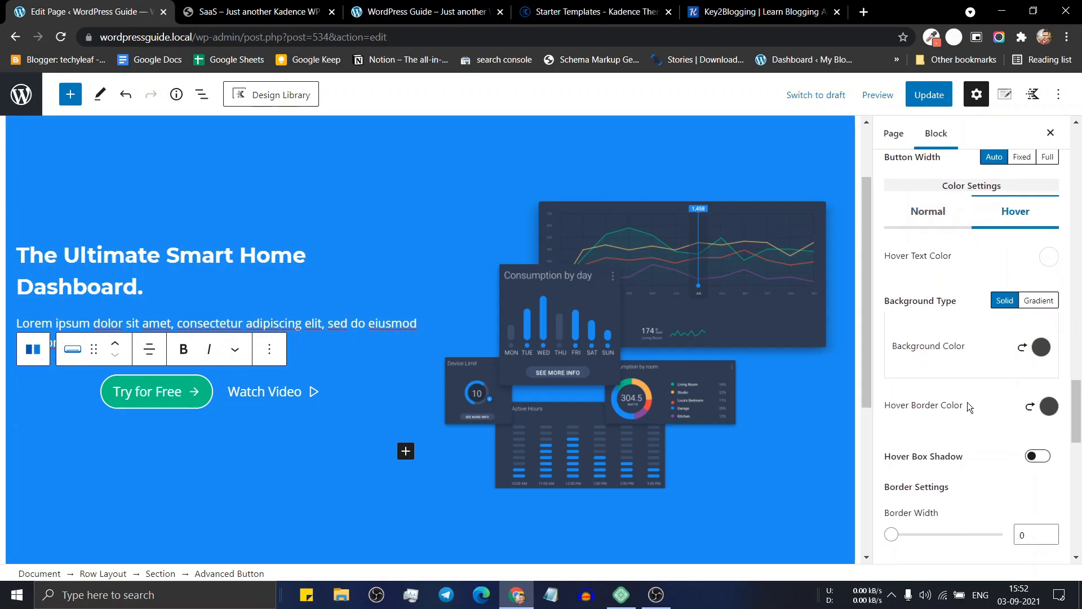
left_click(1045, 351)
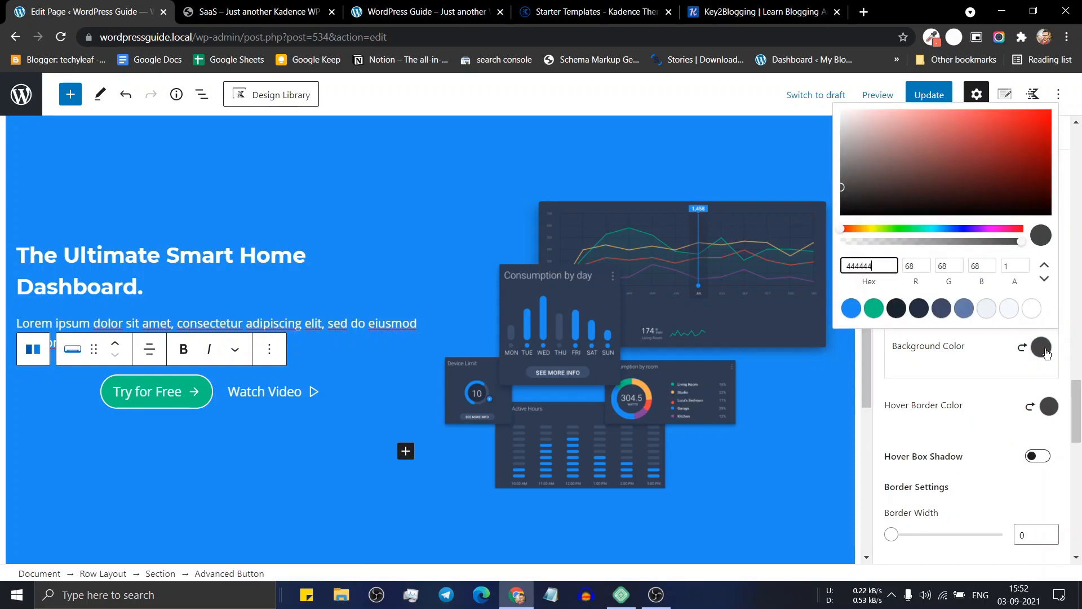
left_click(851, 307)
left_click(983, 367)
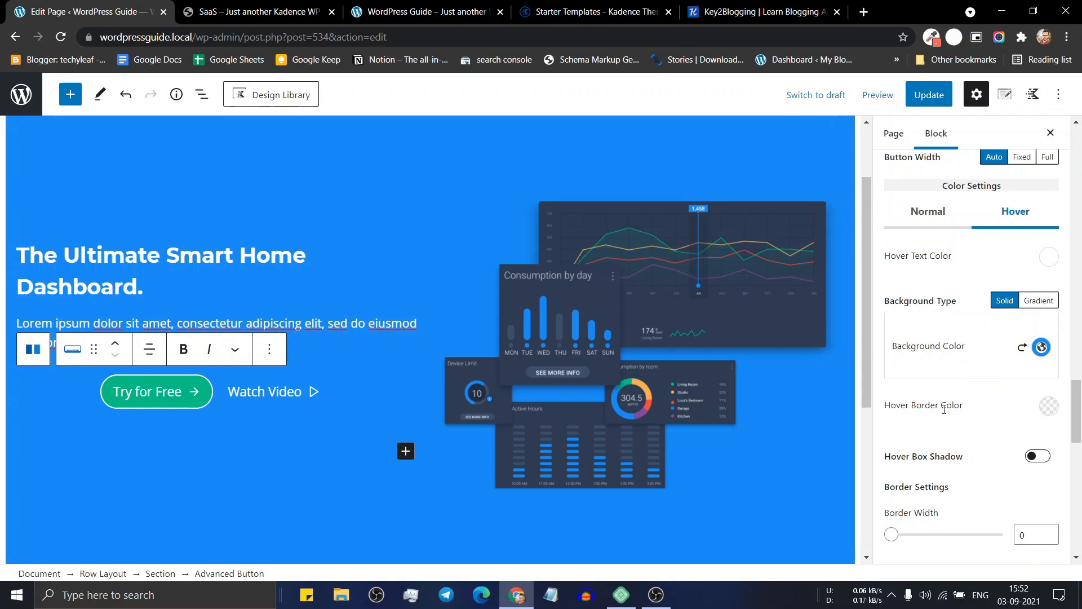
scroll(946, 395, "down", 2)
scroll(962, 366, "up", 4)
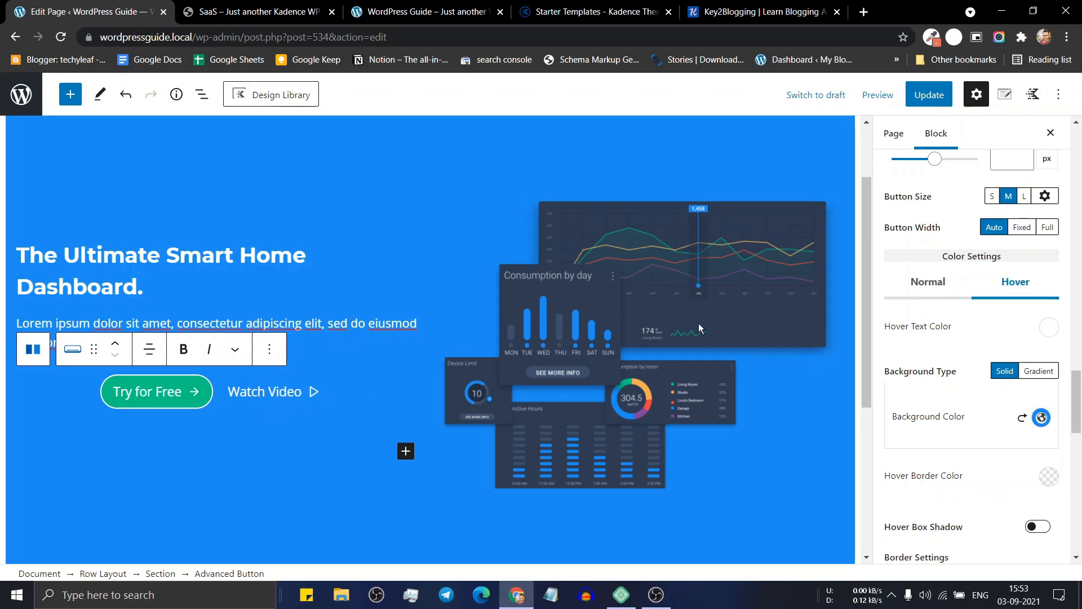
- Link the "Try for Free" button to the post "Sample Posts #4", found by searching for "#"
scroll(984, 315, "up", 6)
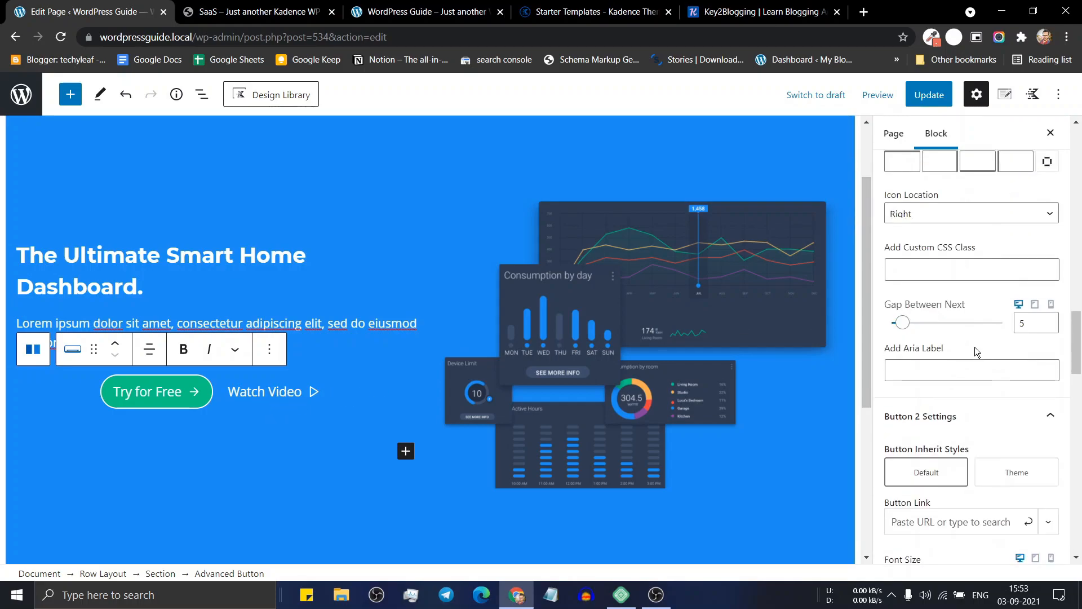
left_click(152, 398)
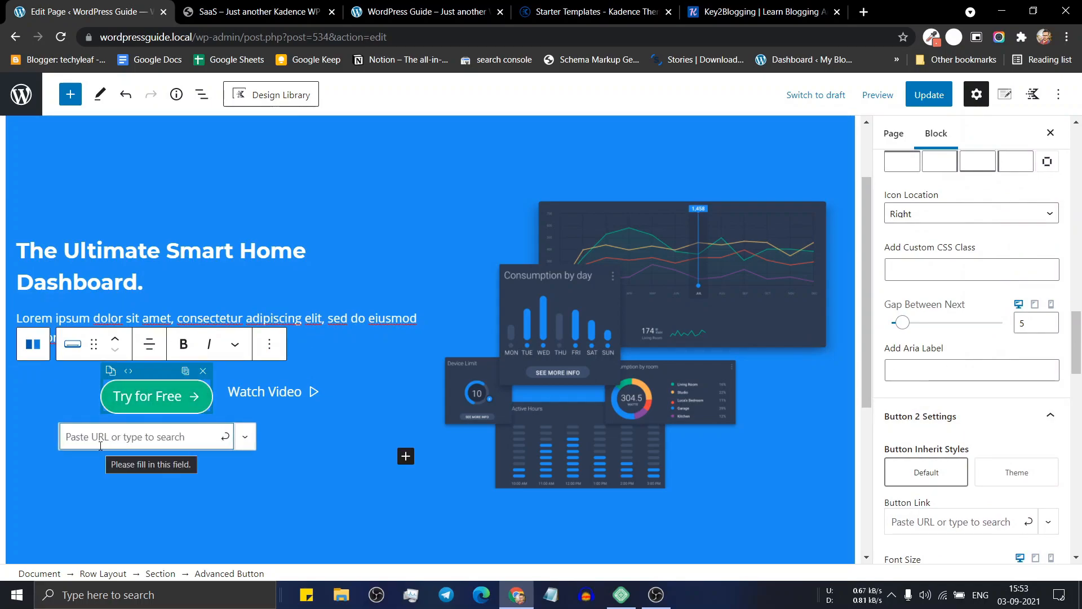
type("#")
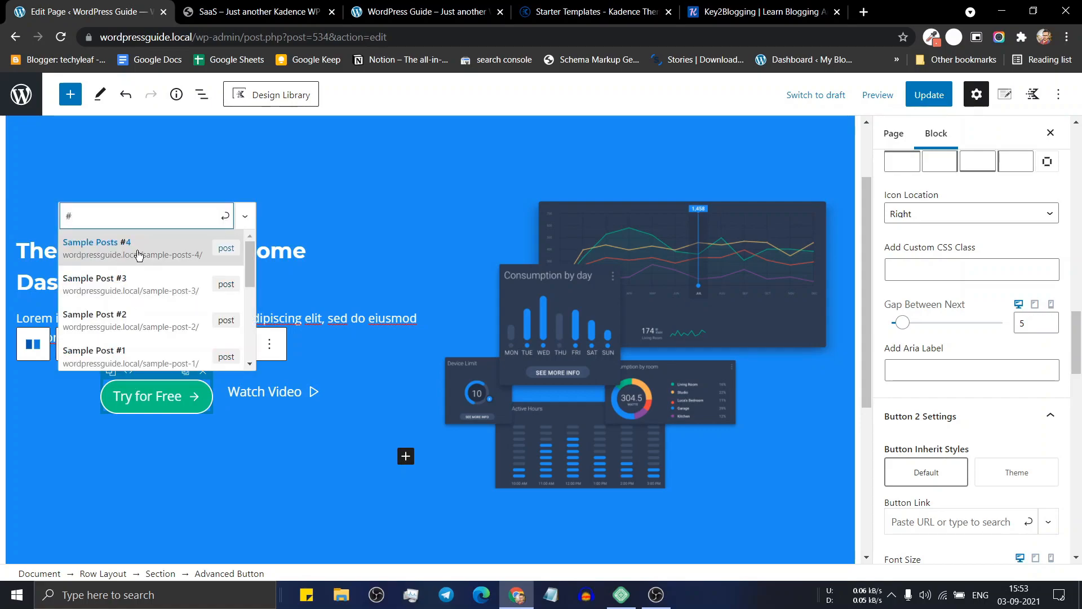
left_click(139, 256)
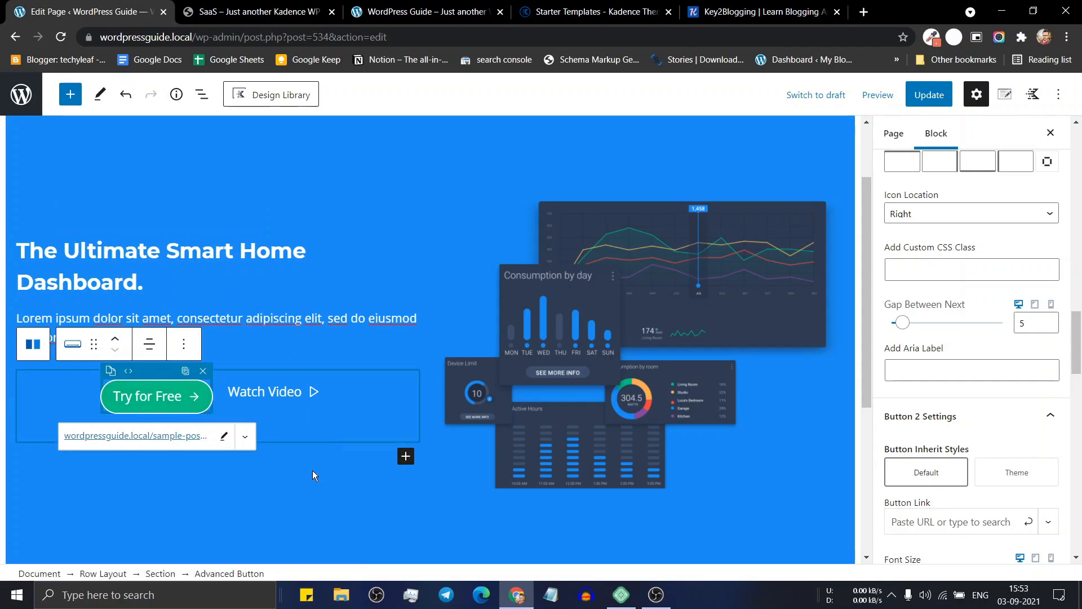
left_click(322, 497)
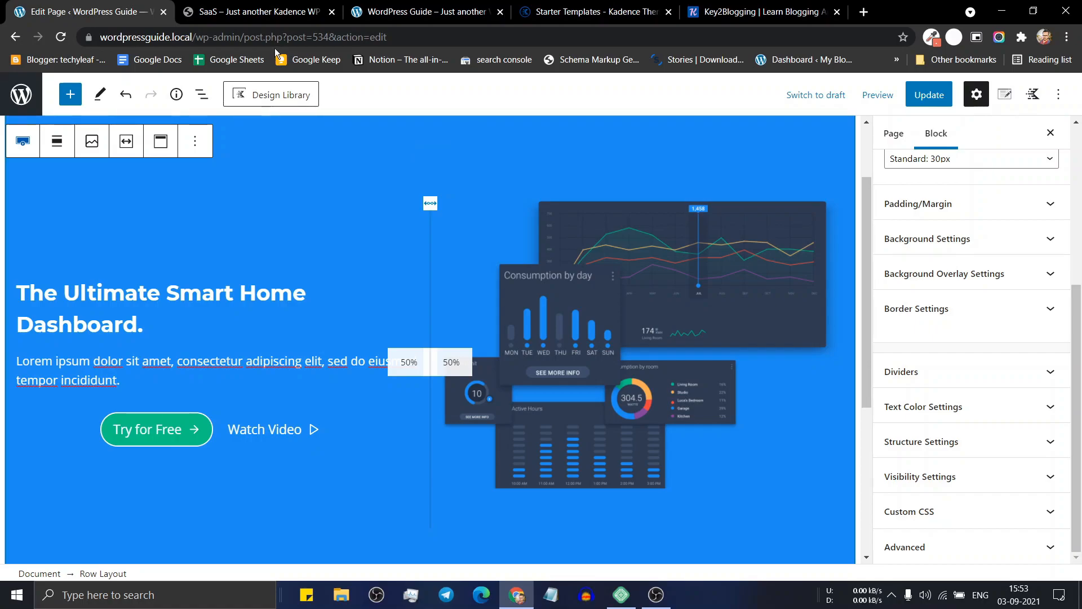
- Open the "Watch video" popup on the SaaS demo page, copy the video's share link and close the popup
left_click(270, 7)
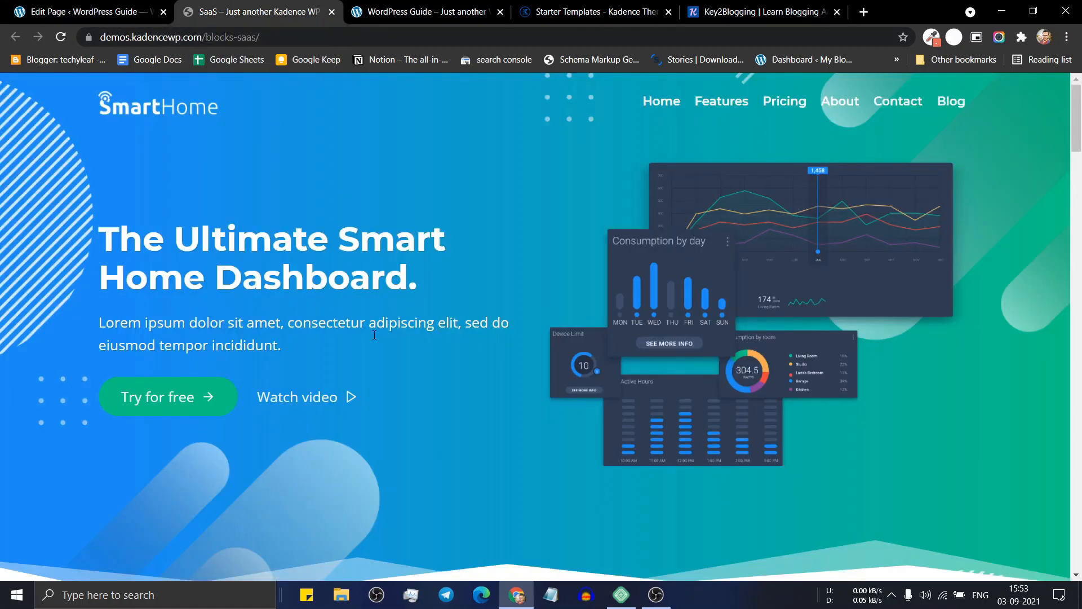
left_click(325, 394)
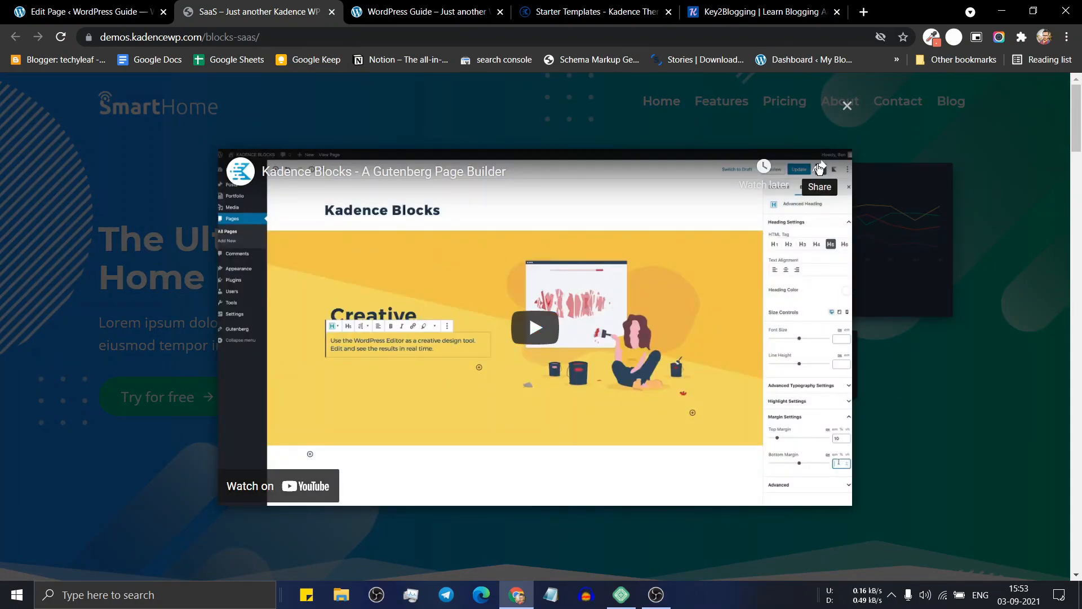
left_click(818, 169)
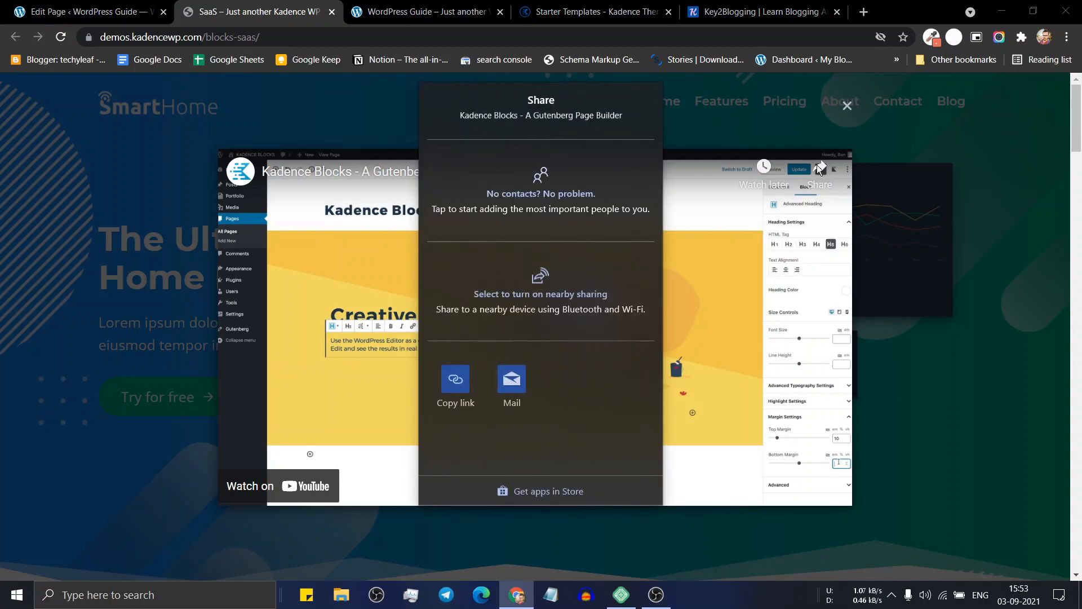
left_click(456, 379)
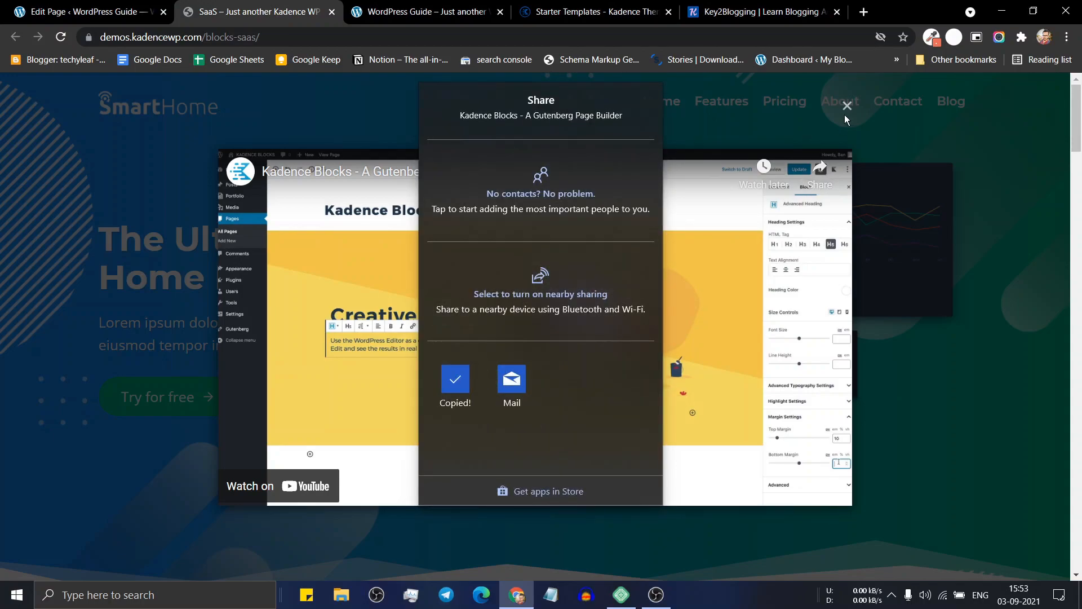
left_click(847, 106)
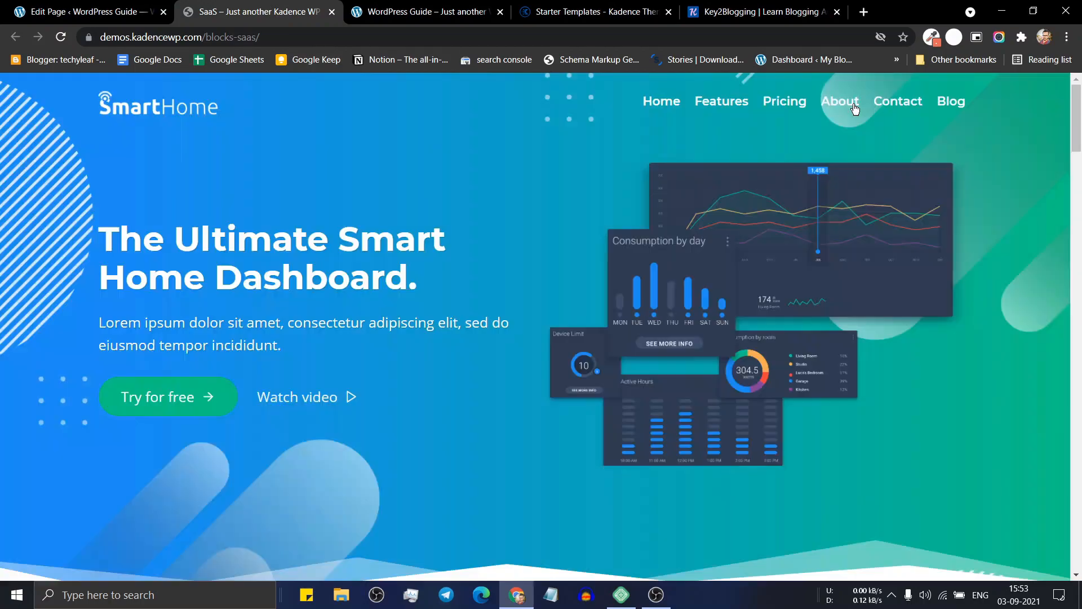
- Paste the copied YouTube link as the button link of "Watch Video" in the page editor
left_click(74, 13)
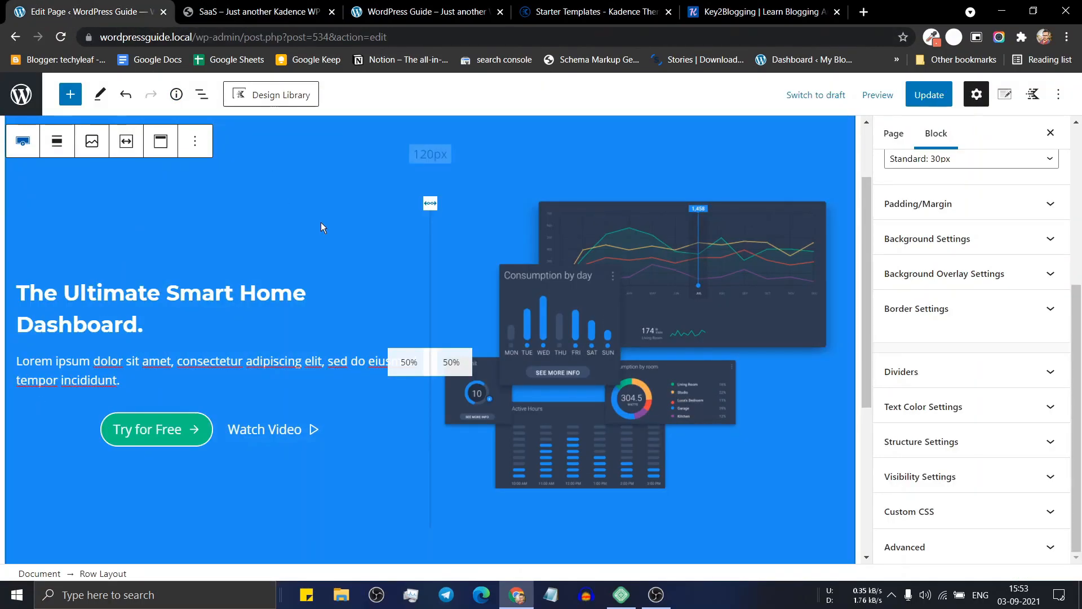
left_click(264, 440)
left_click(265, 393)
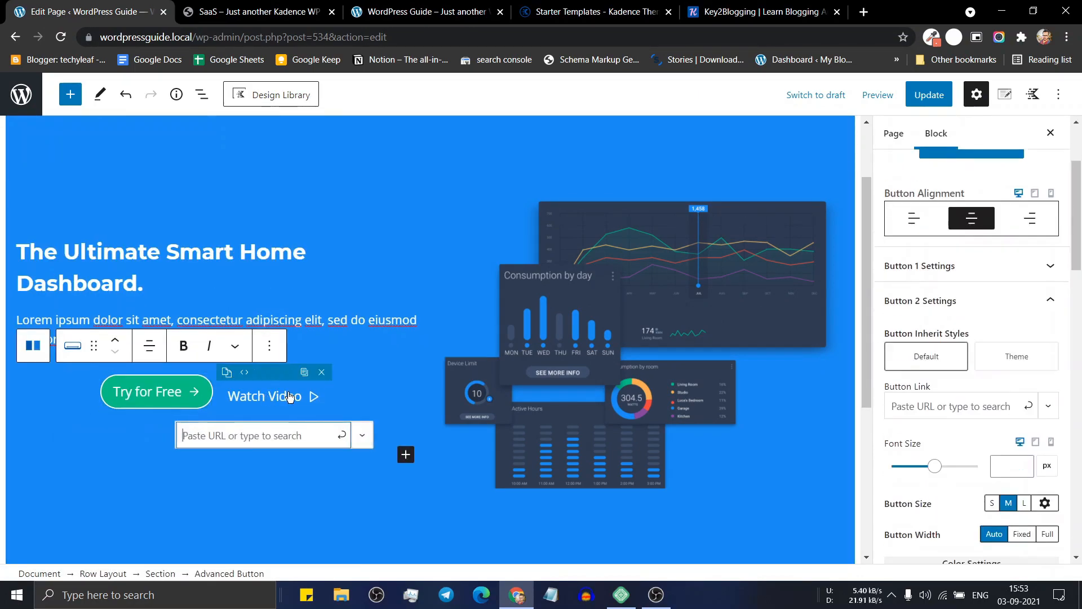
scroll(958, 372, "down", 3)
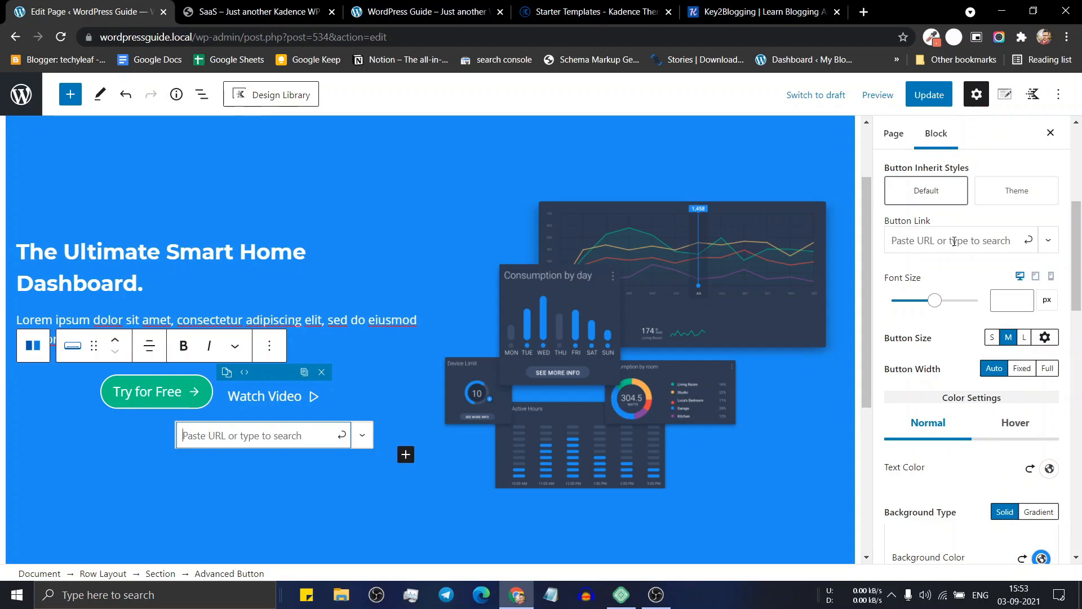
scroll(957, 248, "up", 1)
left_click(941, 312)
key("ctrl+v")
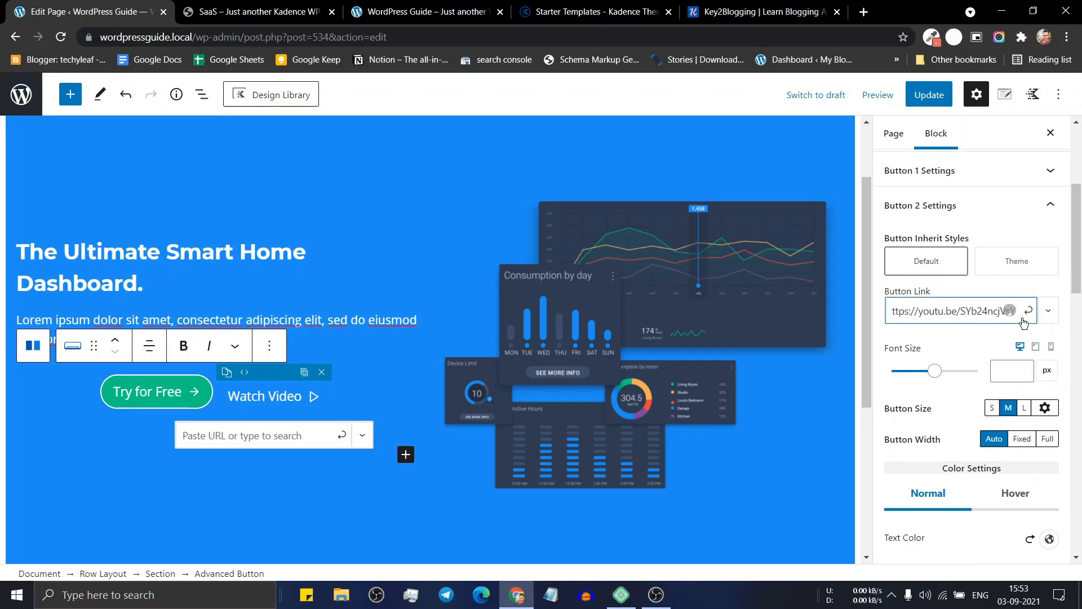
- Set the link target of the "Watch Video" button to Video Popup and update the page
left_click(1047, 310)
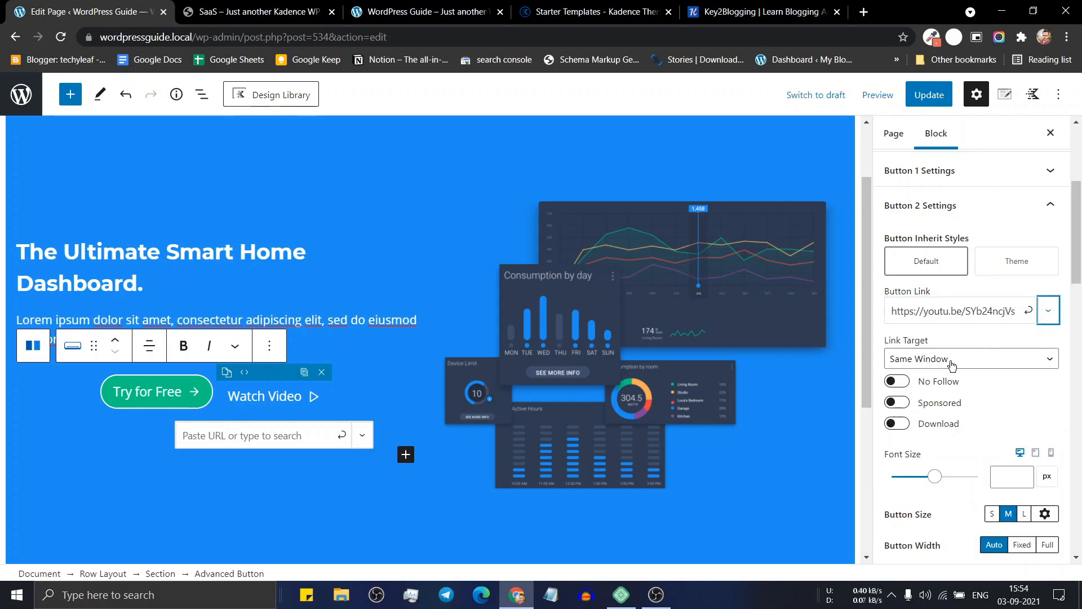
left_click(951, 366)
left_click(938, 399)
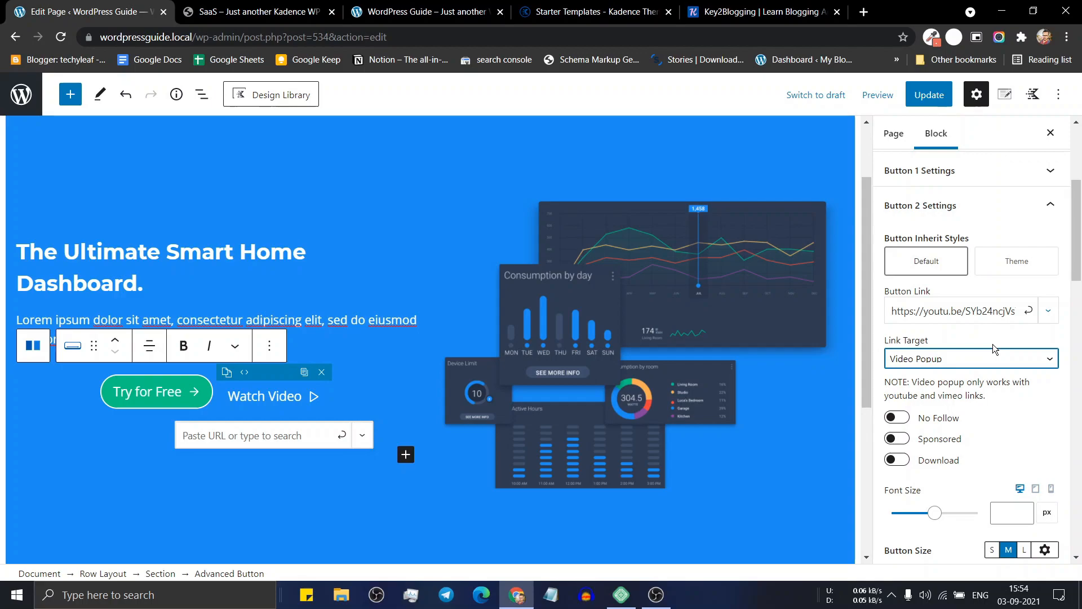
left_click(927, 95)
left_click(398, 7)
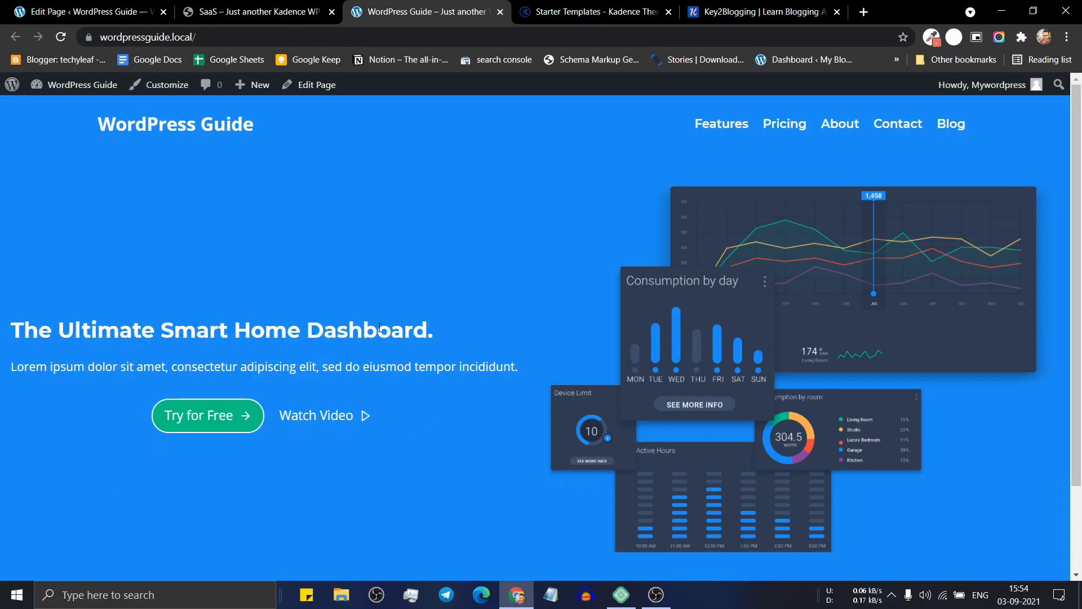
- Make the hero's Row Layout use the theme content inner width
left_click(85, 11)
scroll(315, 205, "up", 1)
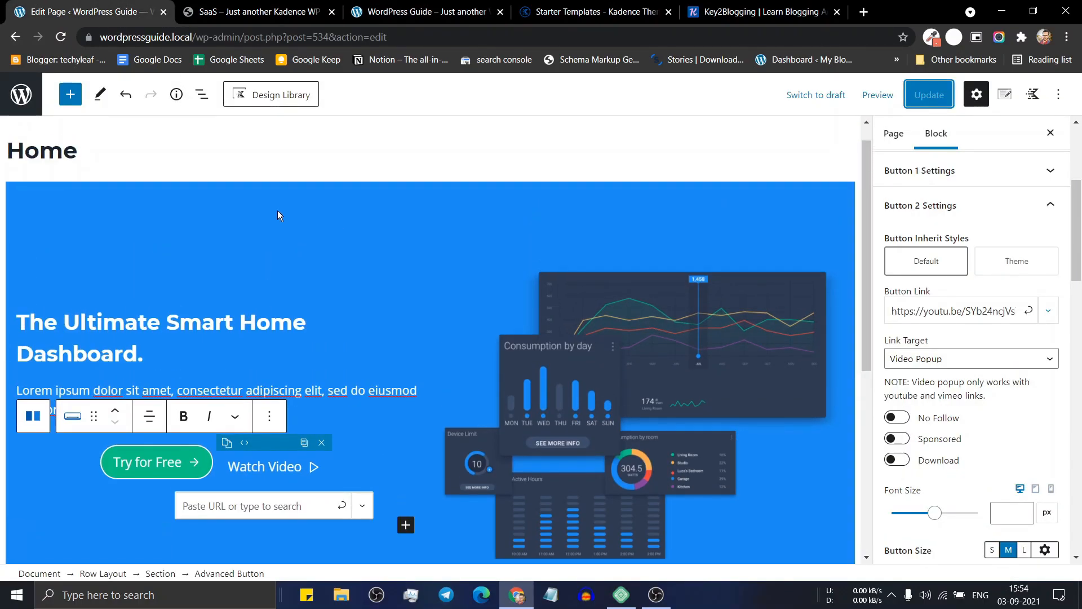
left_click(233, 192)
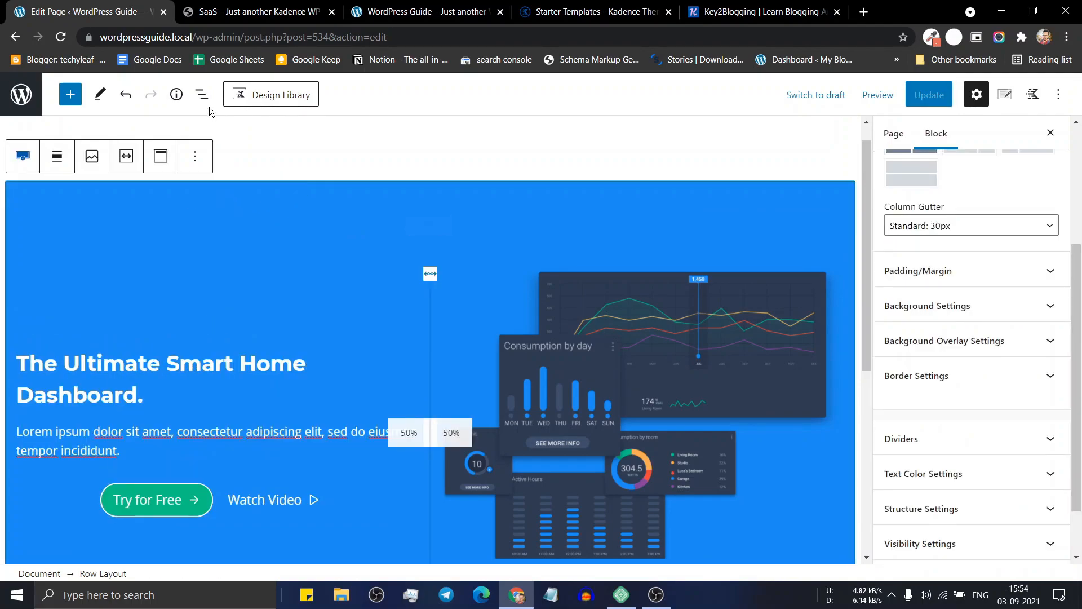
left_click(201, 94)
left_click(77, 169)
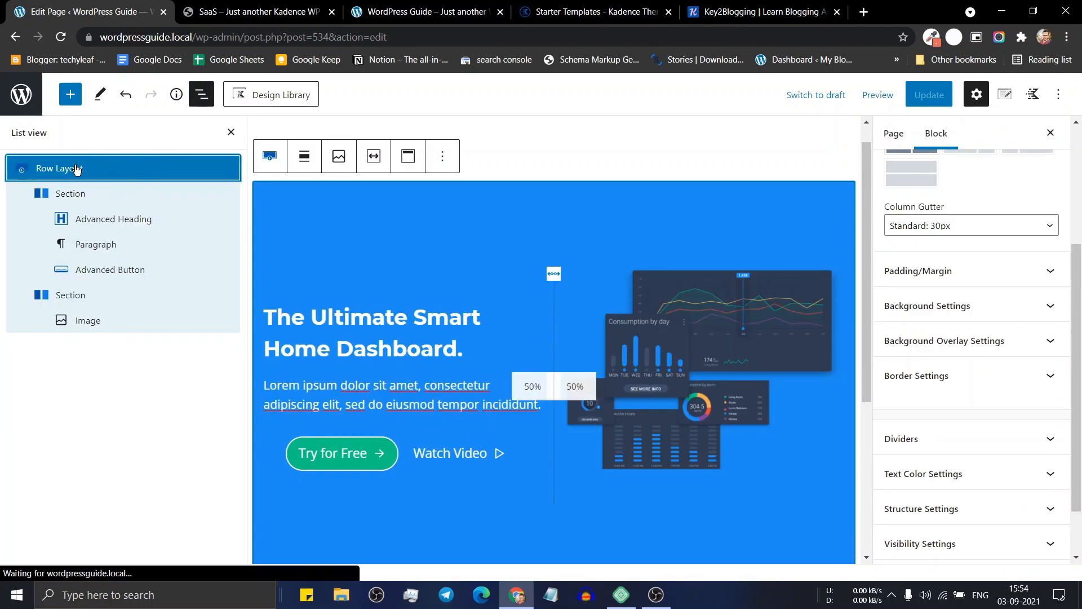
left_click(204, 97)
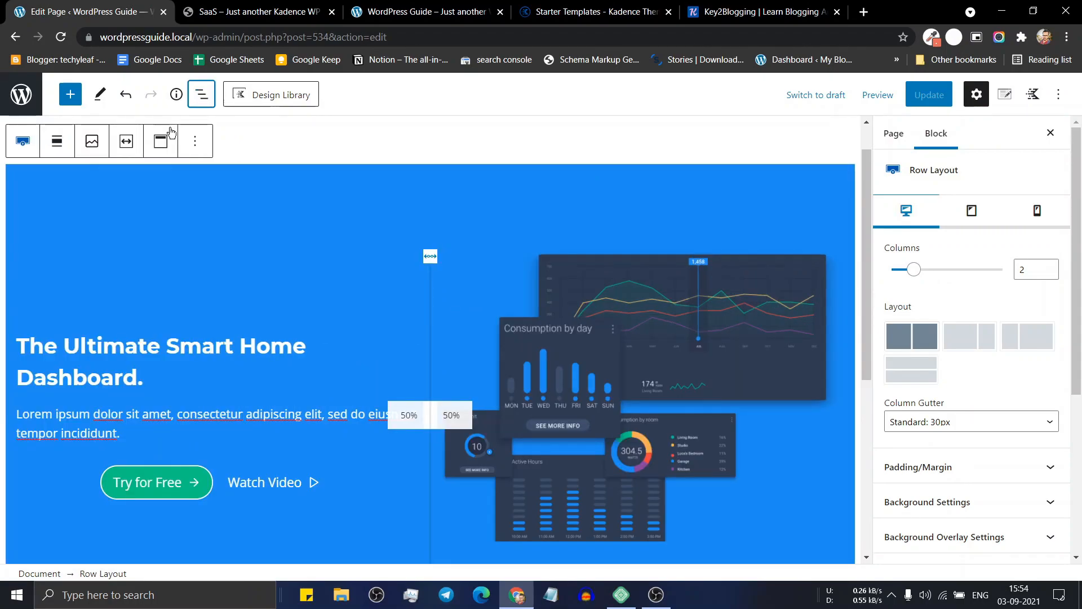
left_click(125, 144)
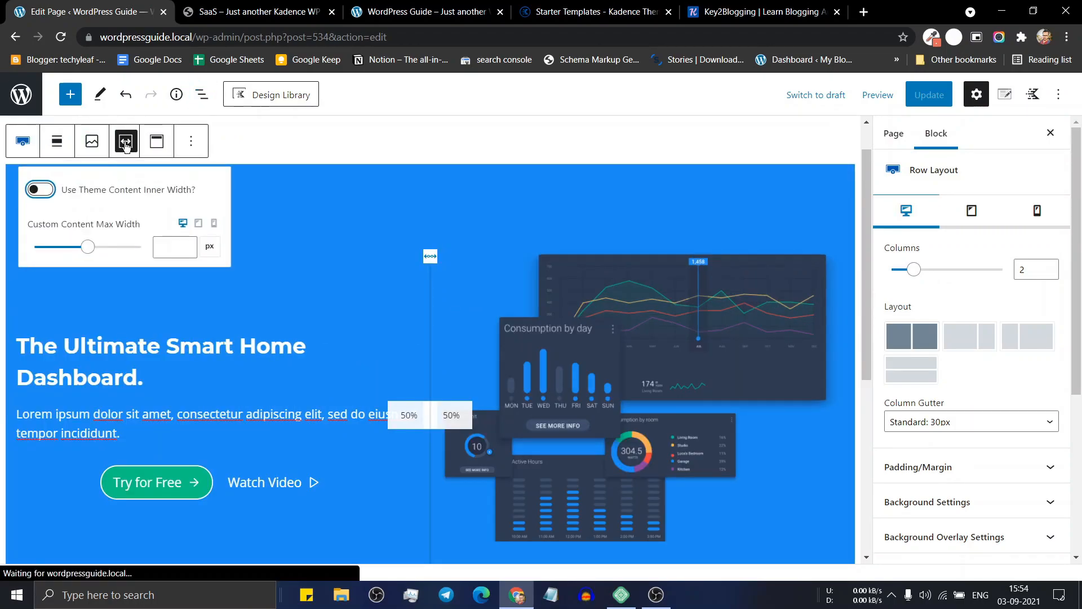
left_click(39, 193)
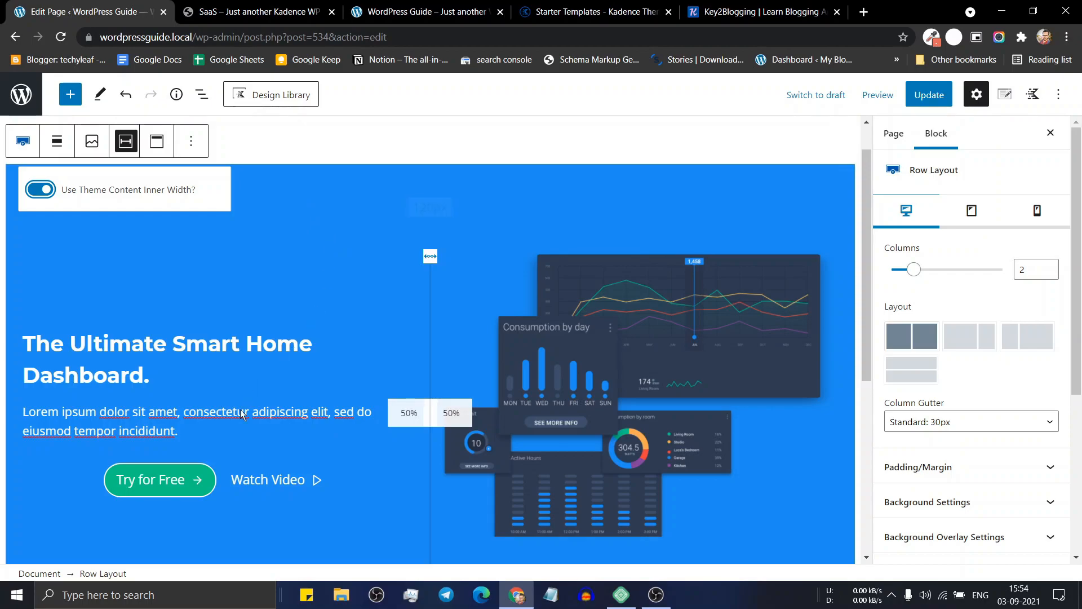
- Align the hero's Advanced Button block, holding "Try for Free" and "Watch Video", to the left
left_click(221, 451)
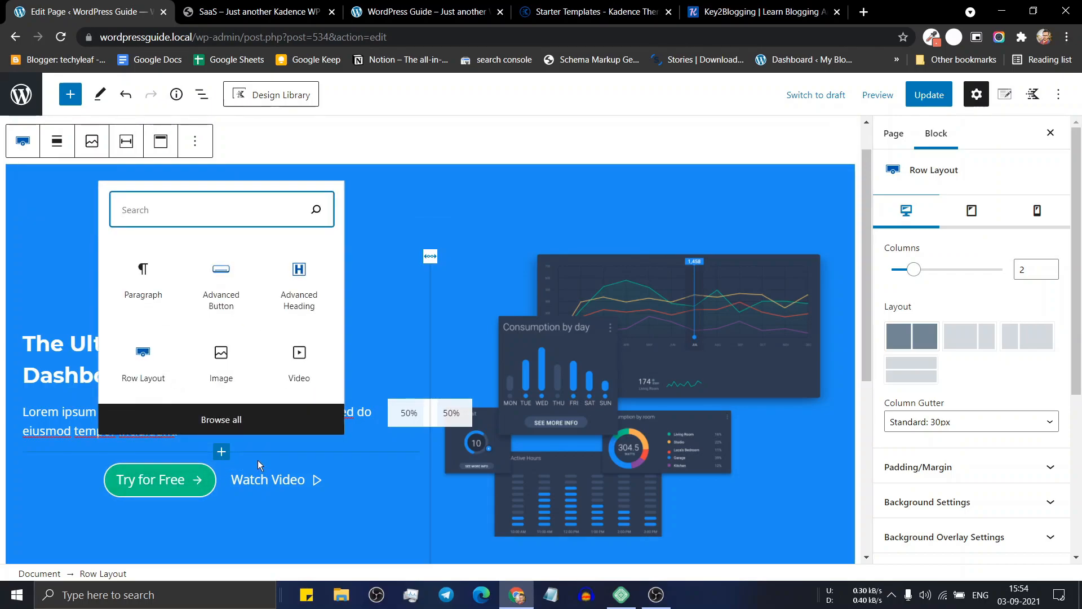
left_click(259, 461)
scroll(330, 347, "up", 5)
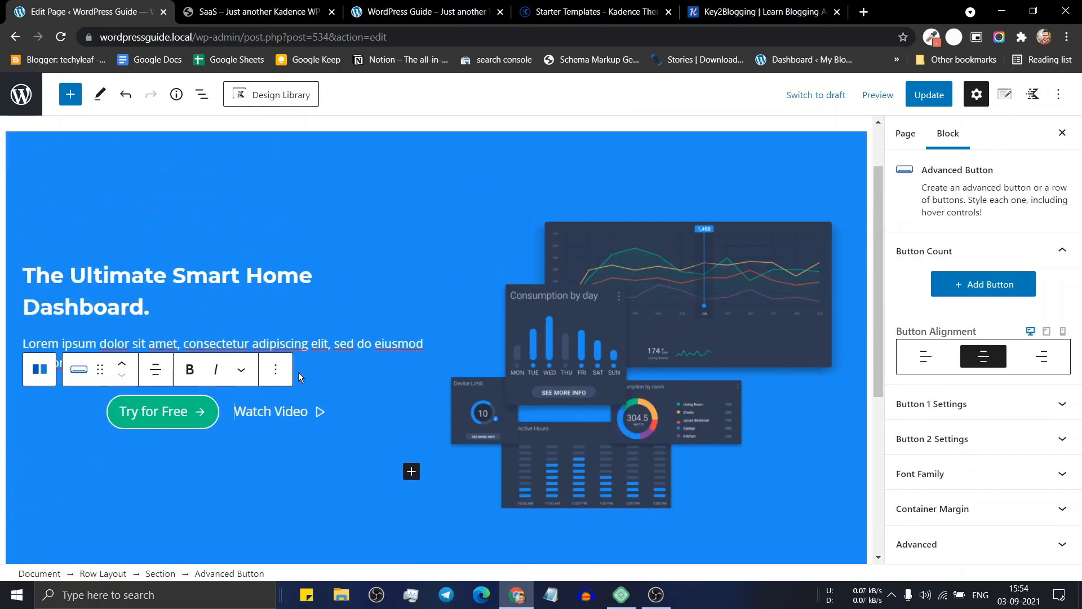
scroll(214, 173, "up", 1)
left_click(202, 95)
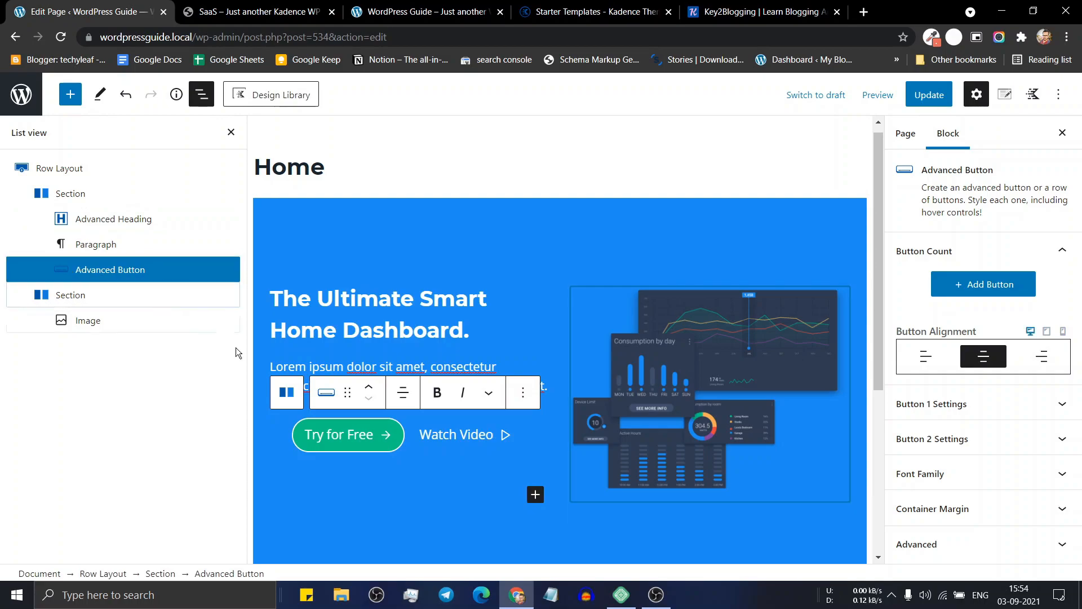
left_click(403, 398)
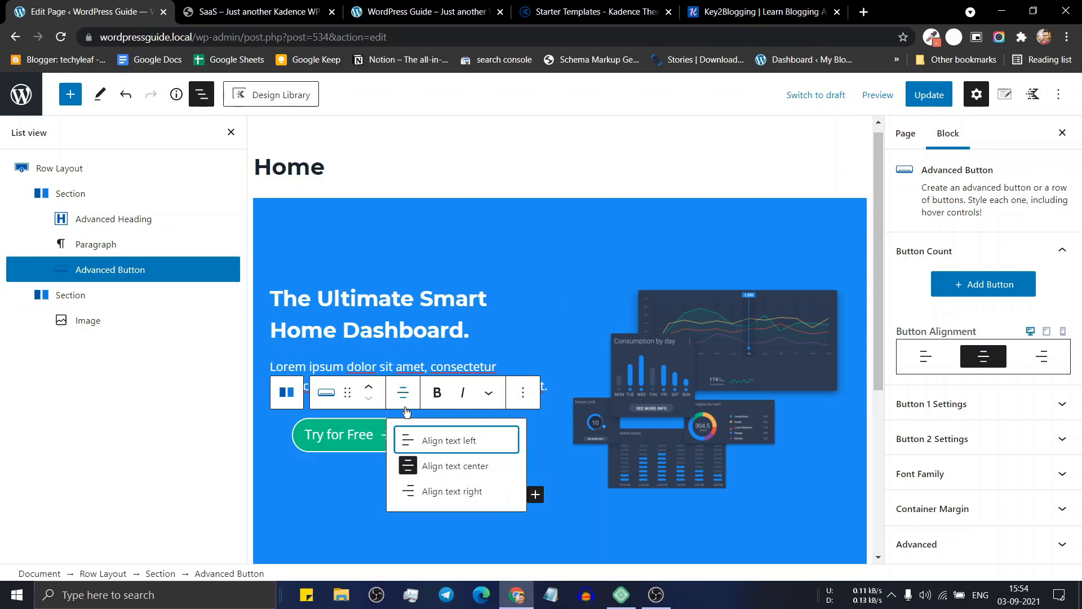
left_click(425, 439)
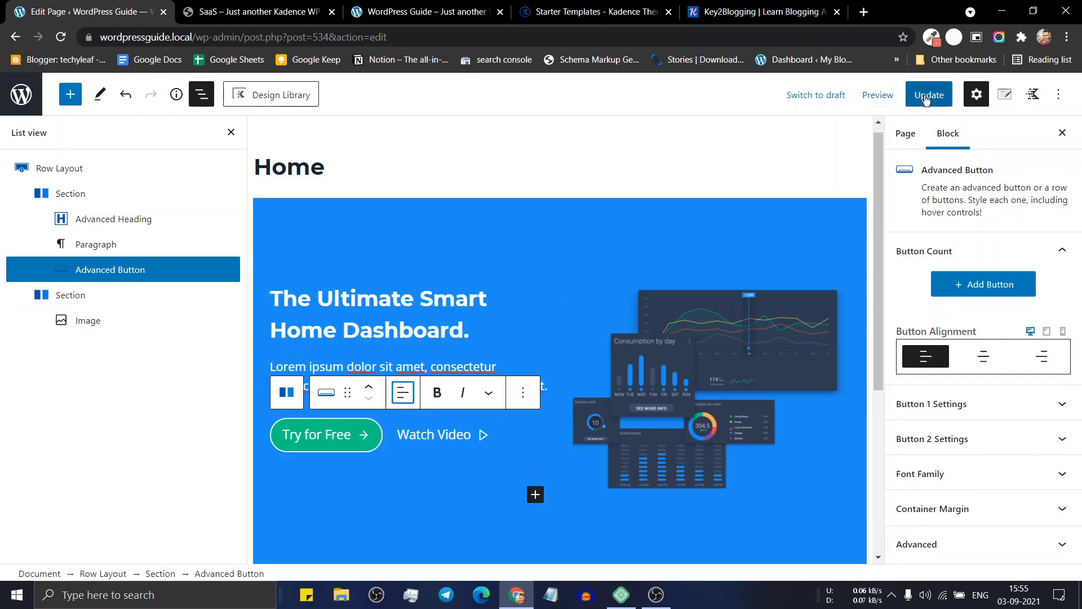
- Close the list view, update the page, and reload the live homepage to check the hero
left_click(203, 95)
key("ctrl+s")
left_click(426, 11)
left_click(61, 36)
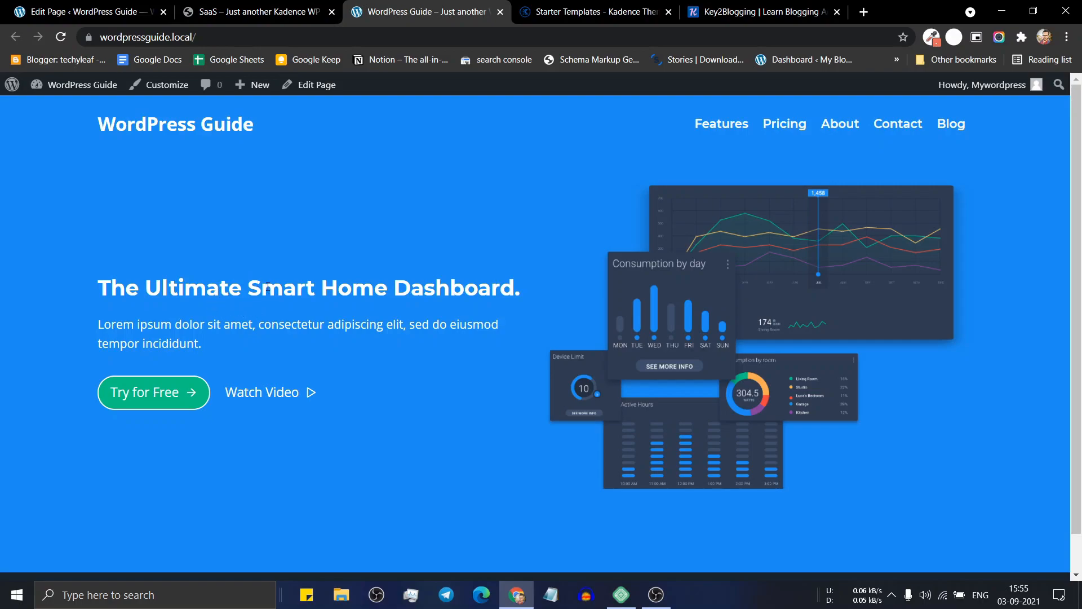
left_click(136, 12)
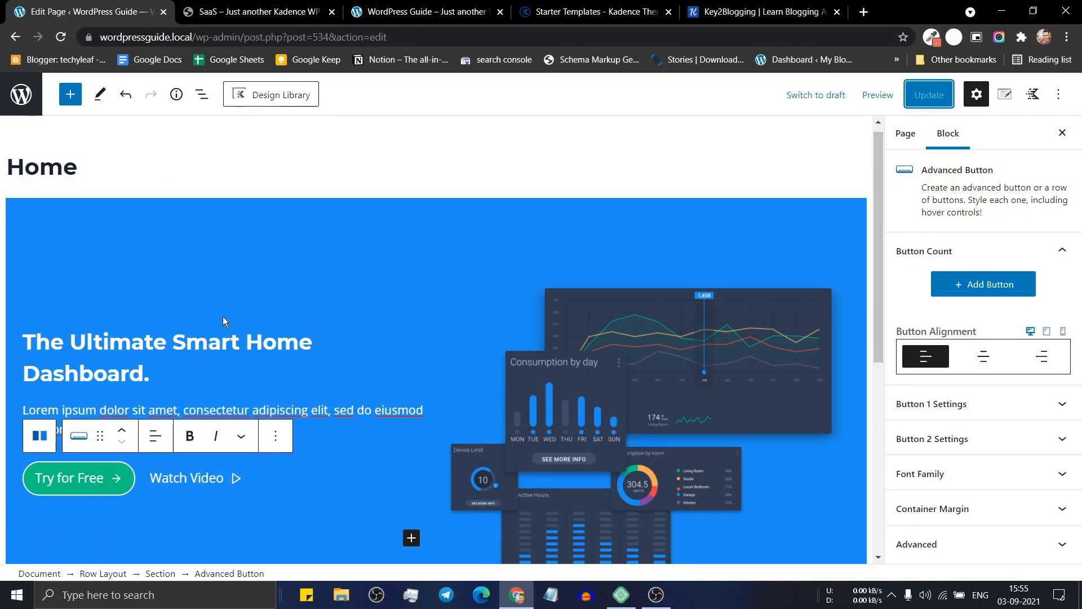
- Set the font size of the hero heading "The Ultimate Smart Home Dashboard." to 42 px
left_click(167, 278)
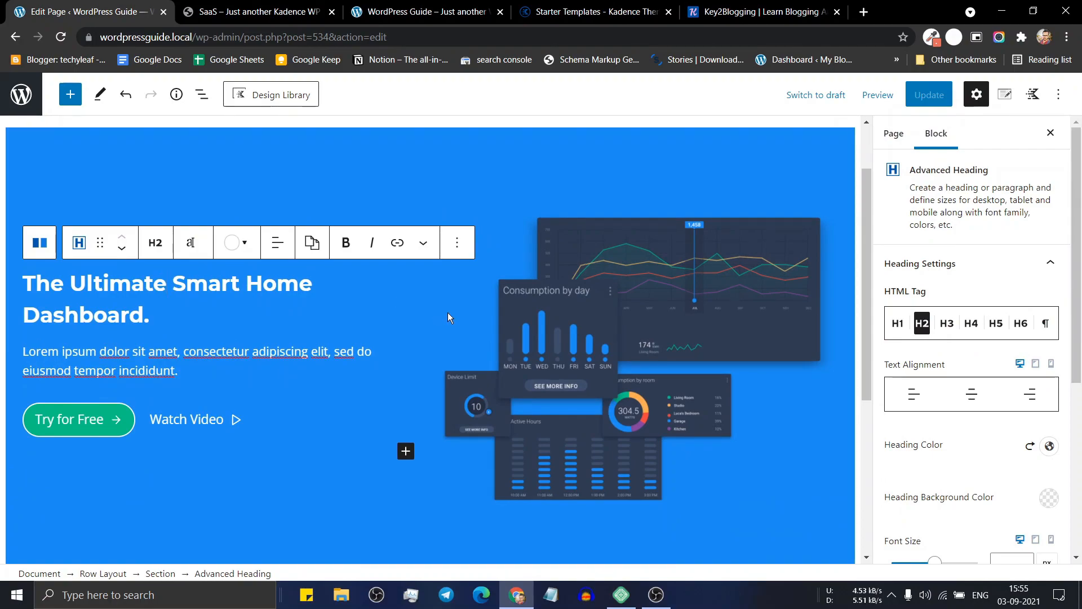
scroll(966, 406, "down", 4)
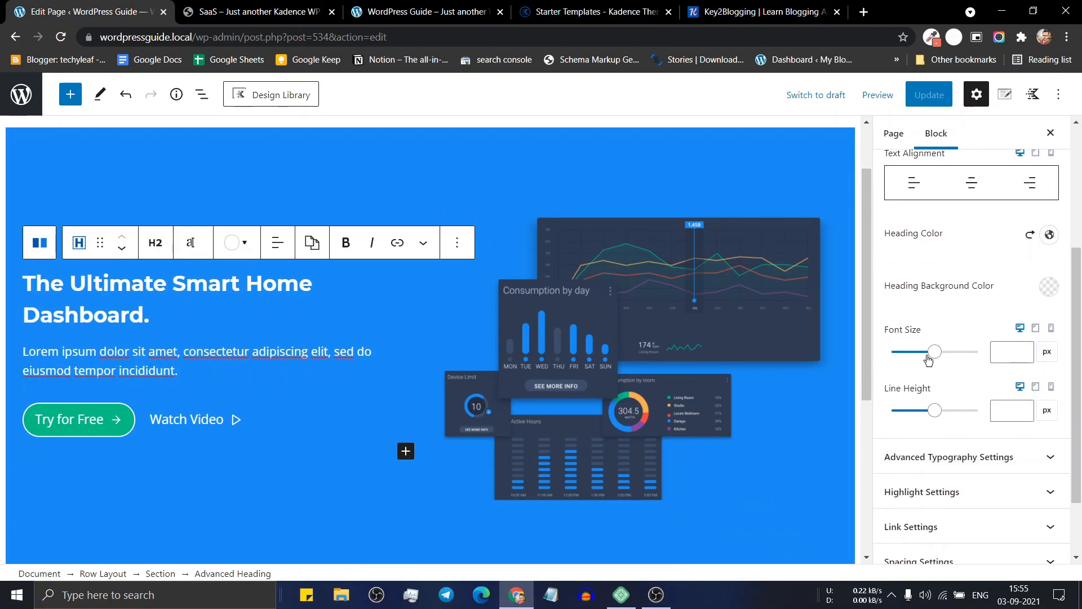
left_click_drag(935, 352, 908, 354)
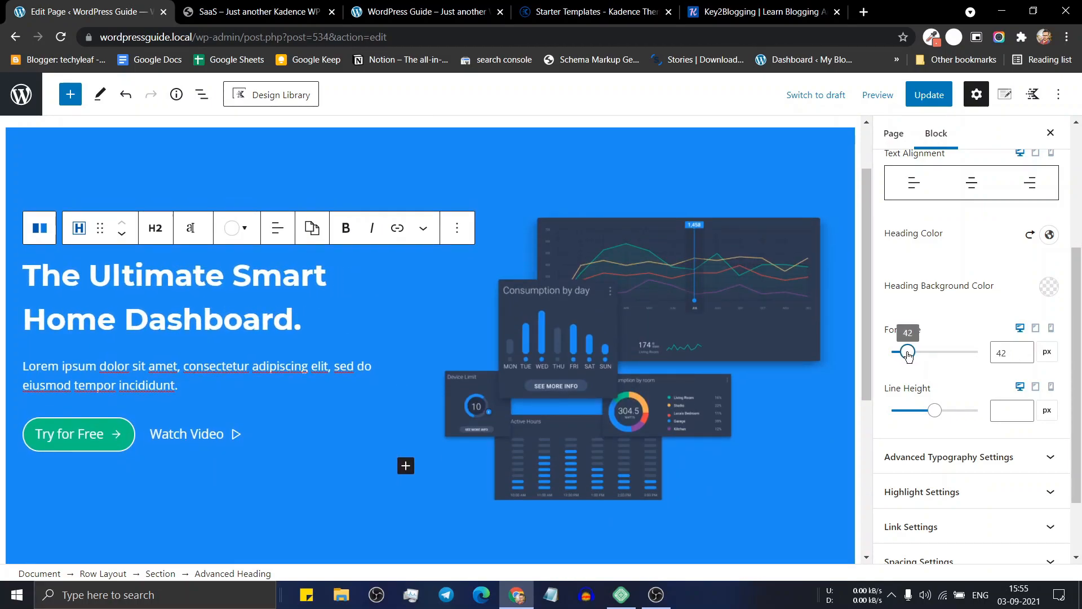
- Set the hero paragraph's custom font size to 20 px and update the page
left_click(271, 369)
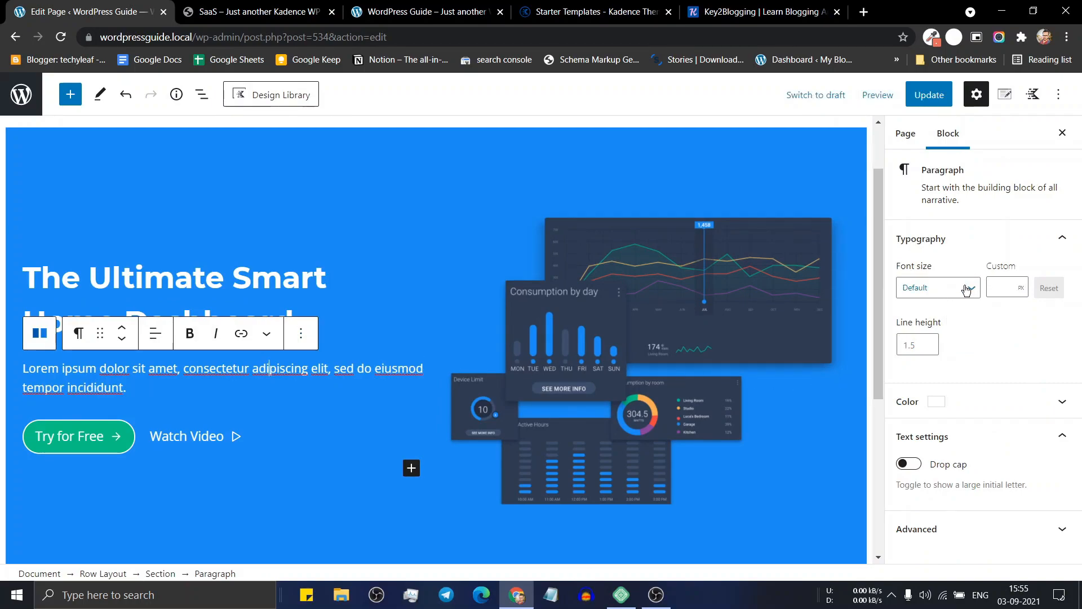
left_click(967, 289)
left_click(1000, 282)
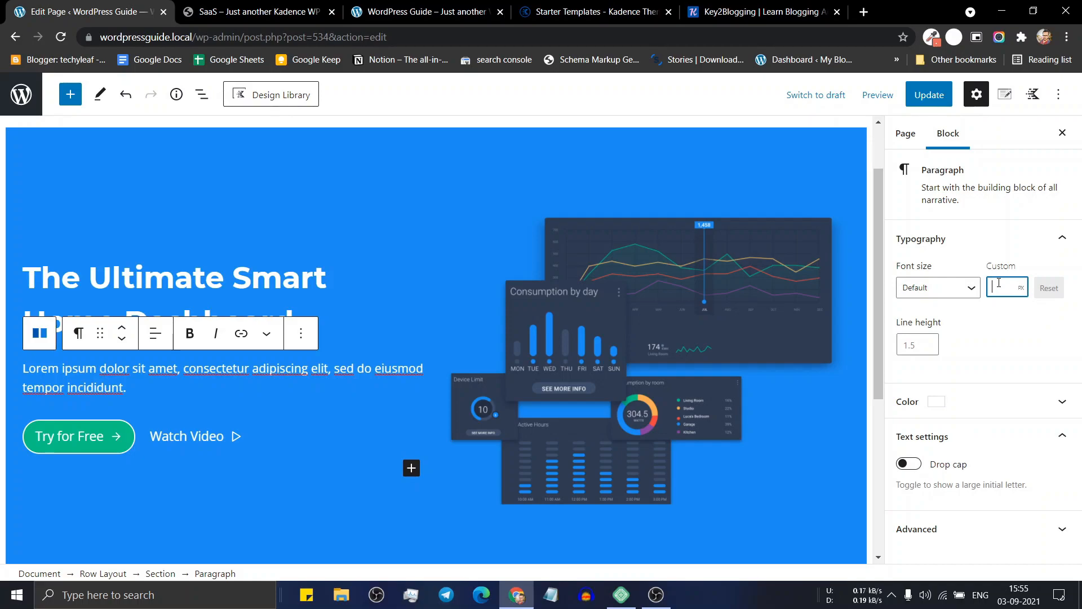
type("25")
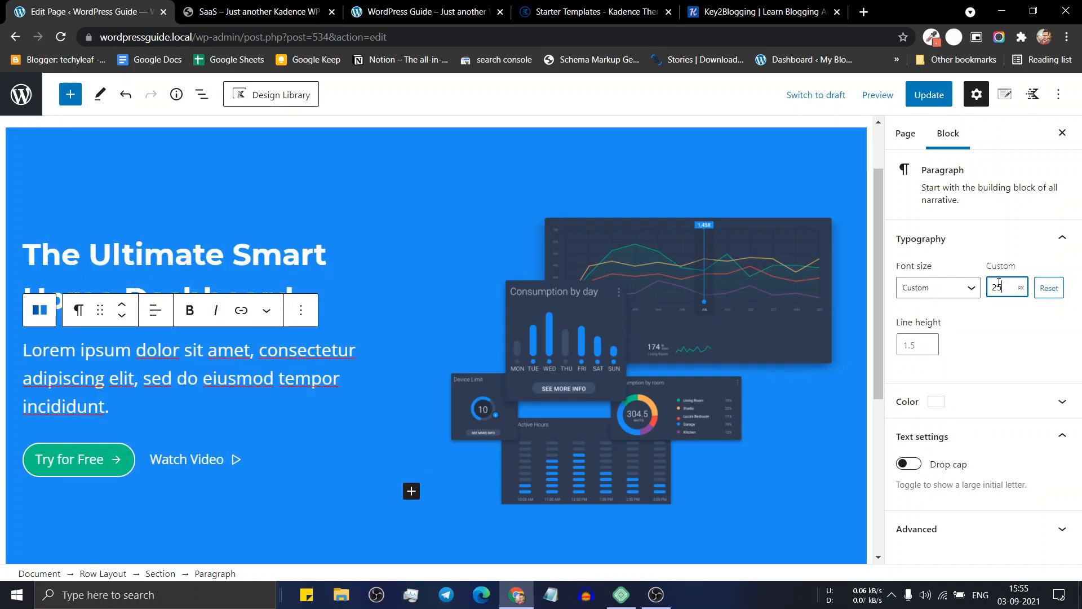
key("BackSpace")
type("0")
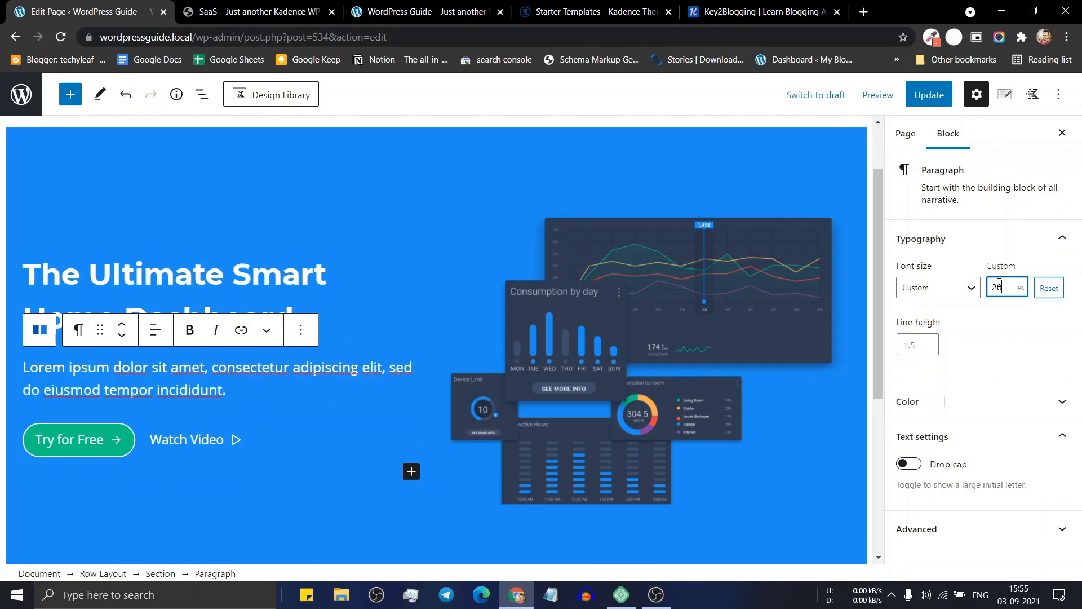
left_click(929, 105)
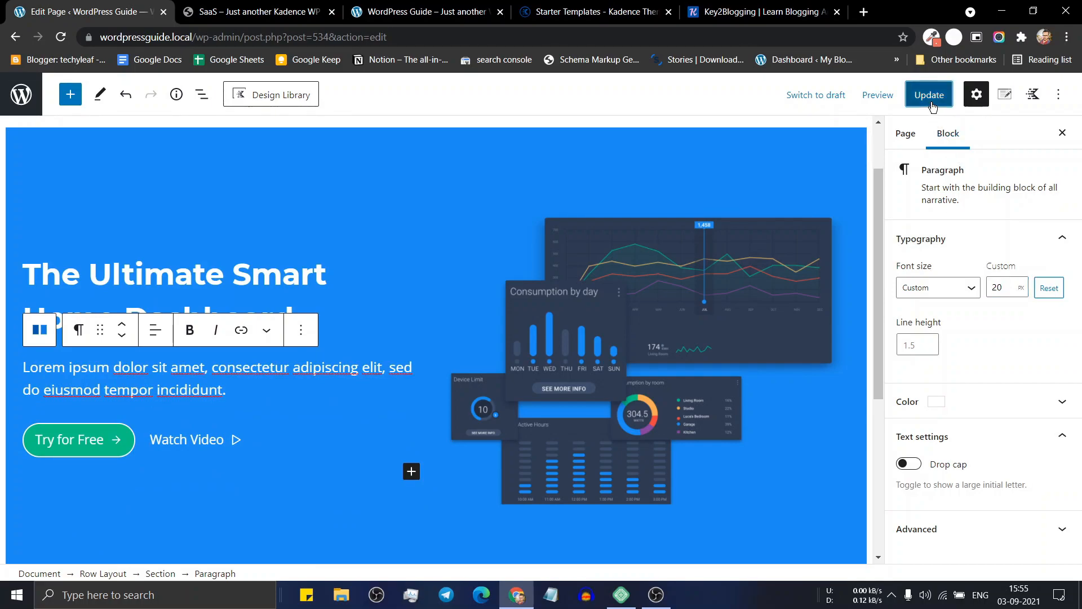
- Check the SaaS demo's hero background and set the white abstract-shapes image from the media library as the Row Layout's background image
left_click(259, 12)
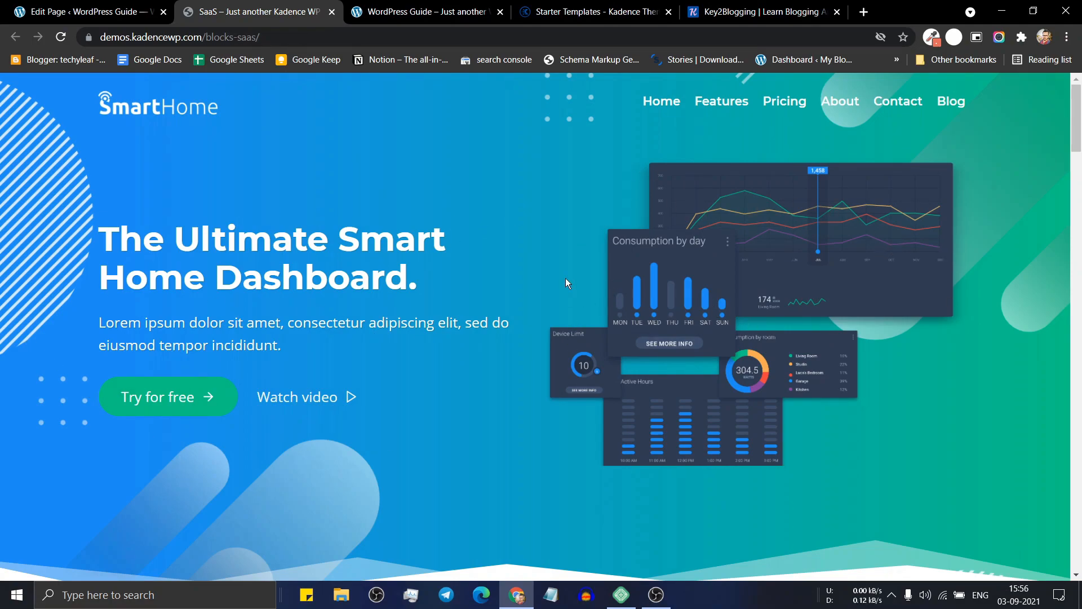
left_click(155, 21)
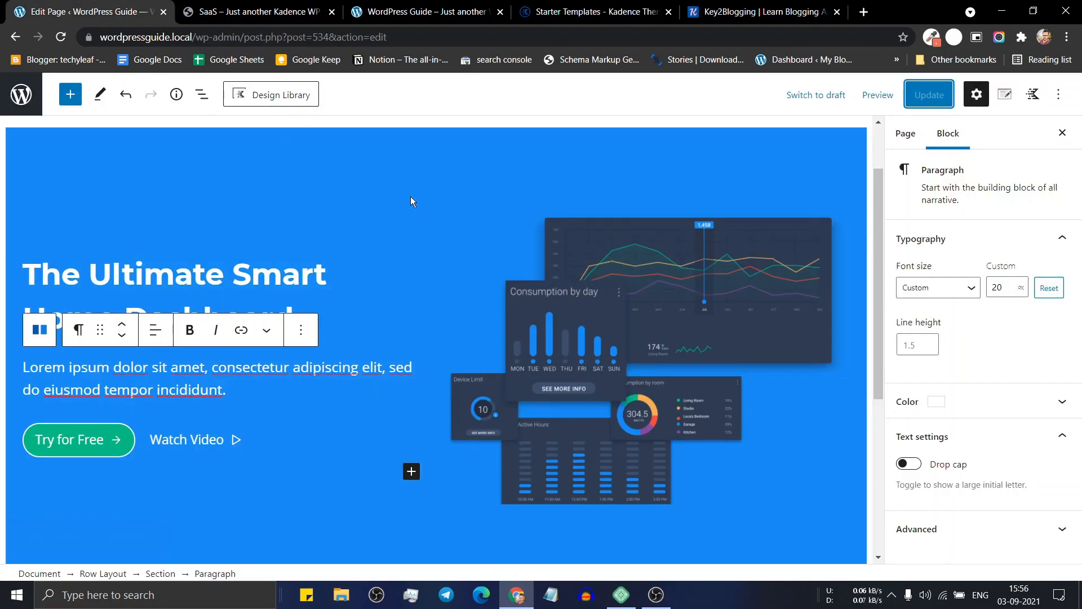
left_click(228, 140)
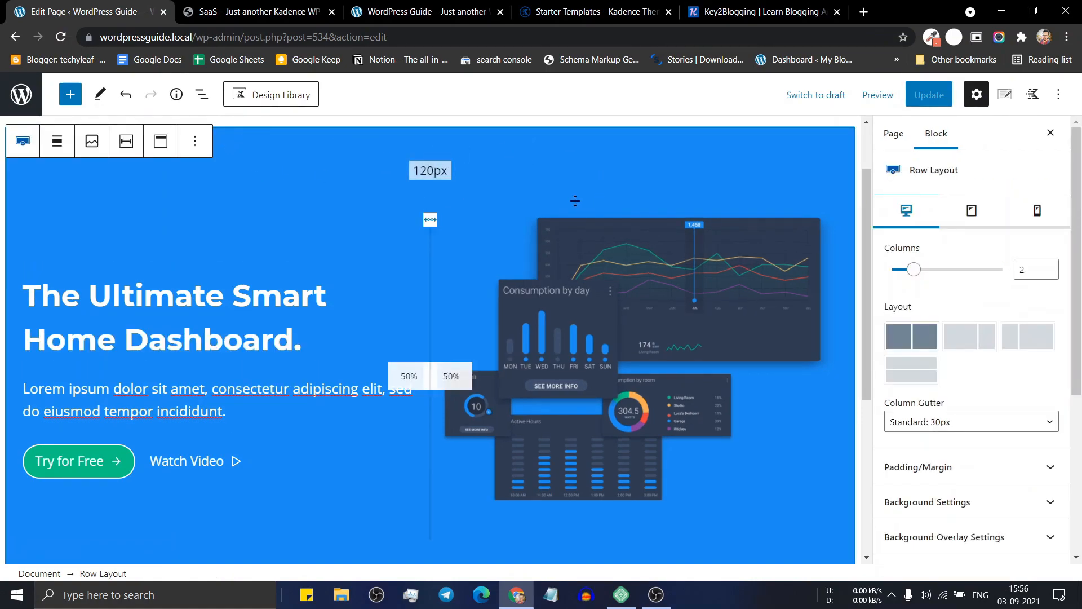
scroll(953, 338, "down", 3)
left_click(958, 369)
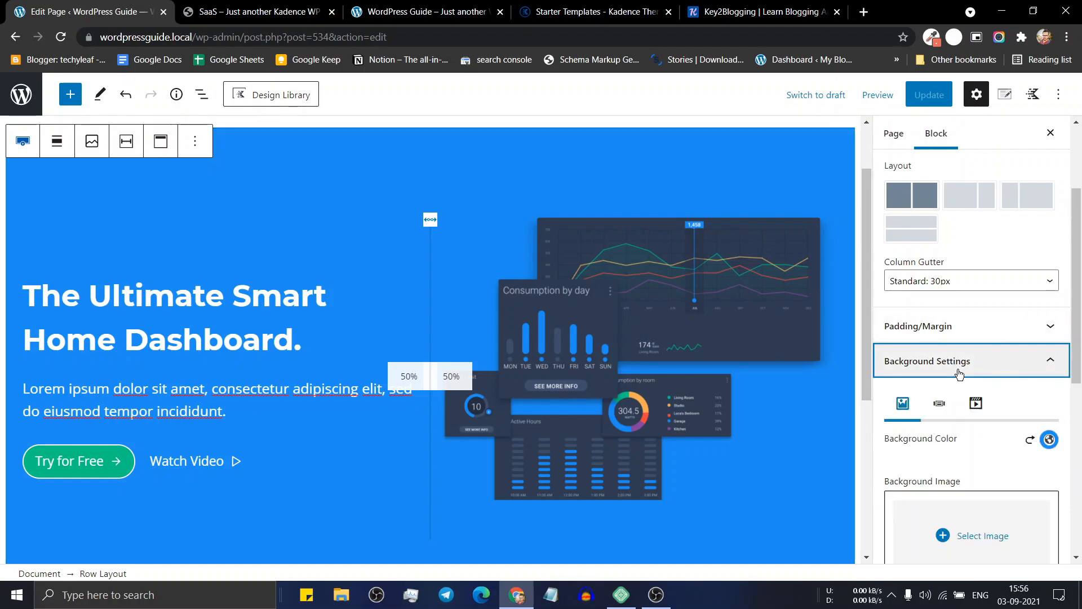
scroll(958, 373, "down", 3)
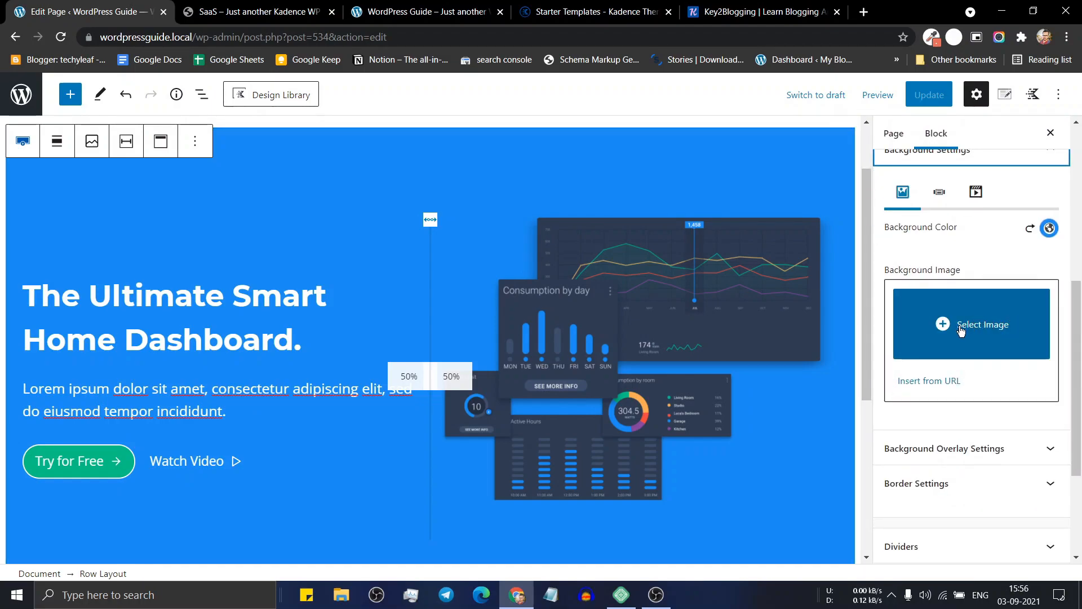
left_click(959, 324)
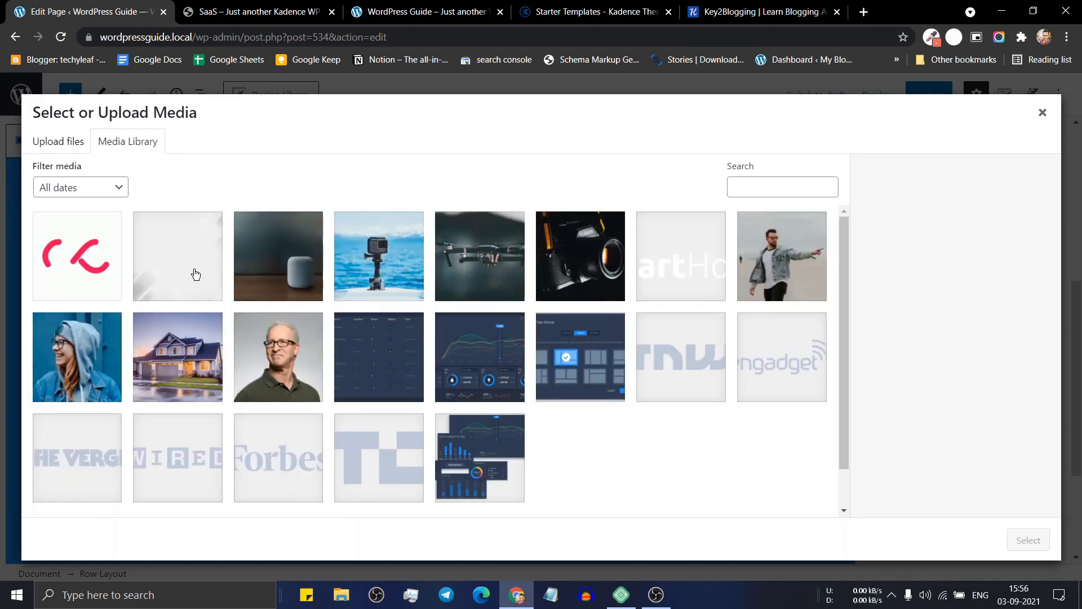
left_click(180, 256)
left_click(1026, 539)
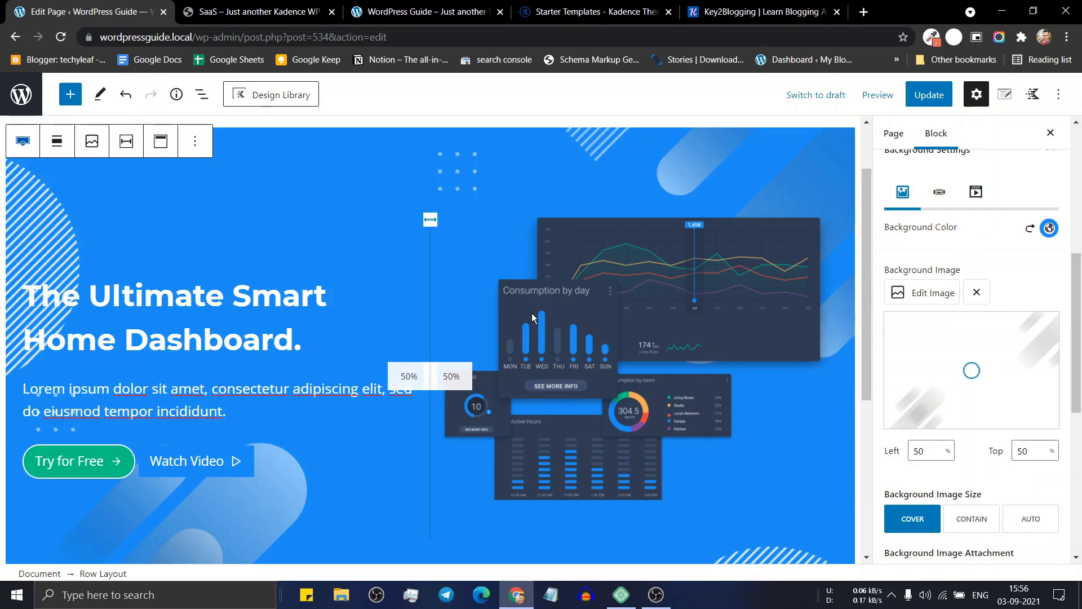
- Examine the Row Layout's background image settings and the Gradient options of its background overlay, including colours, locations and gradient type
scroll(620, 332, "down", 2)
scroll(626, 340, "up", 3)
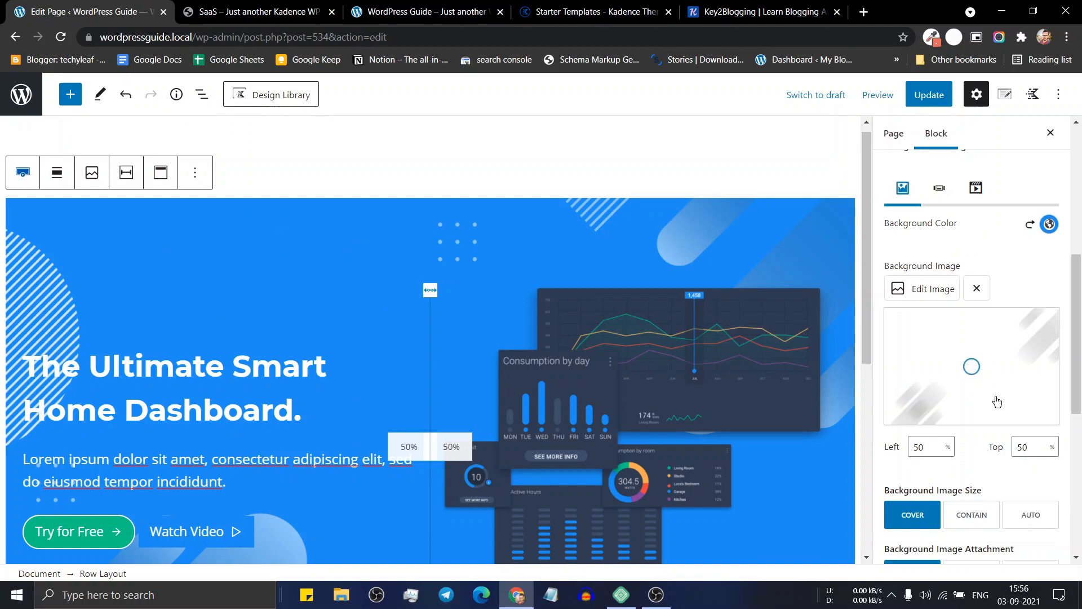
scroll(967, 339, "down", 2)
scroll(951, 417, "down", 1)
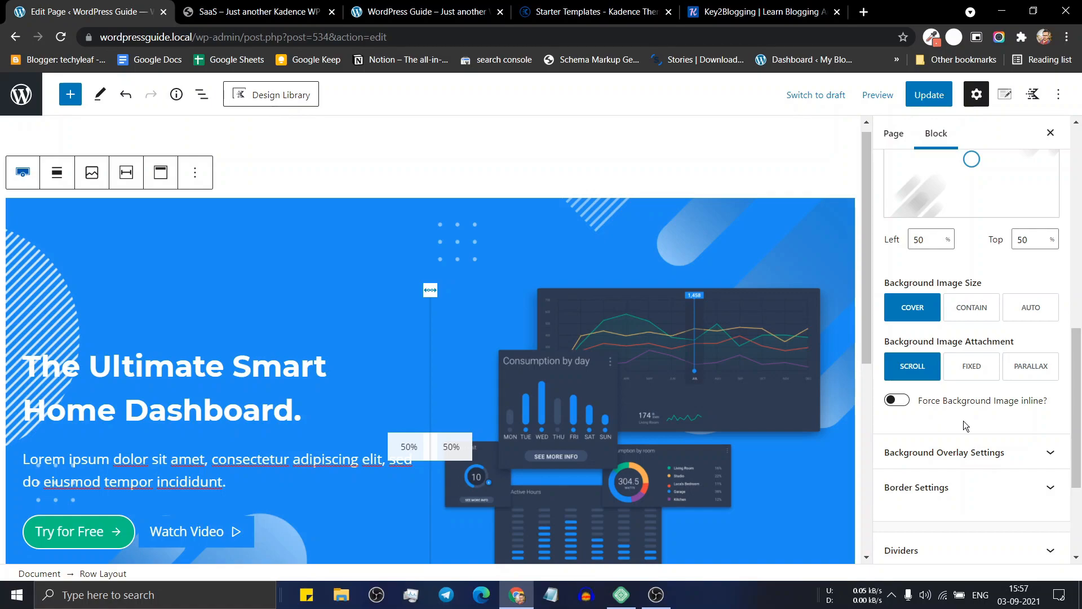
left_click(965, 451)
scroll(961, 442, "down", 2)
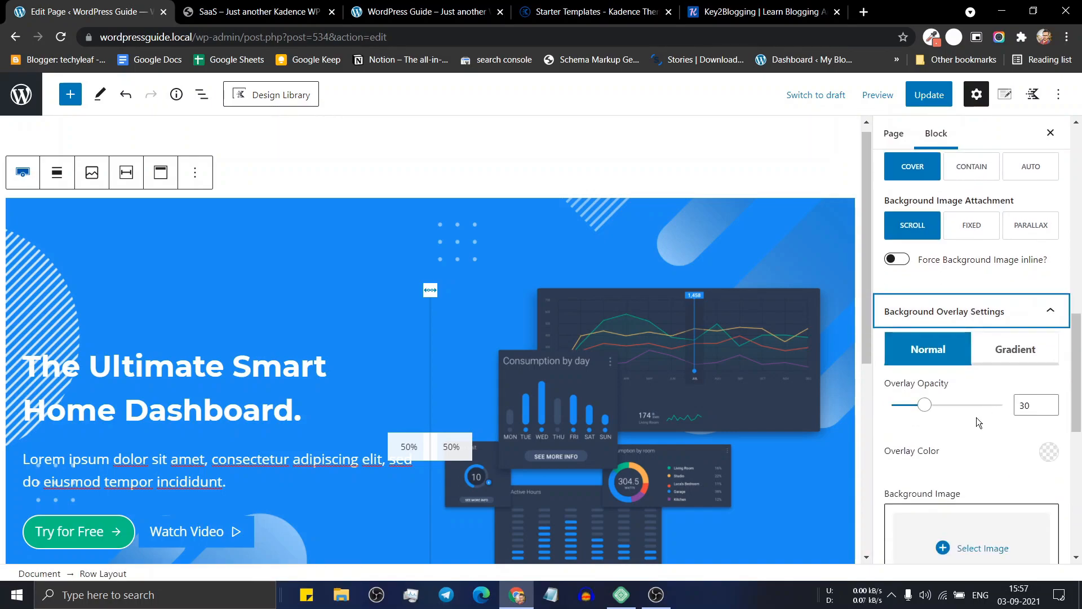
scroll(978, 422, "down", 2)
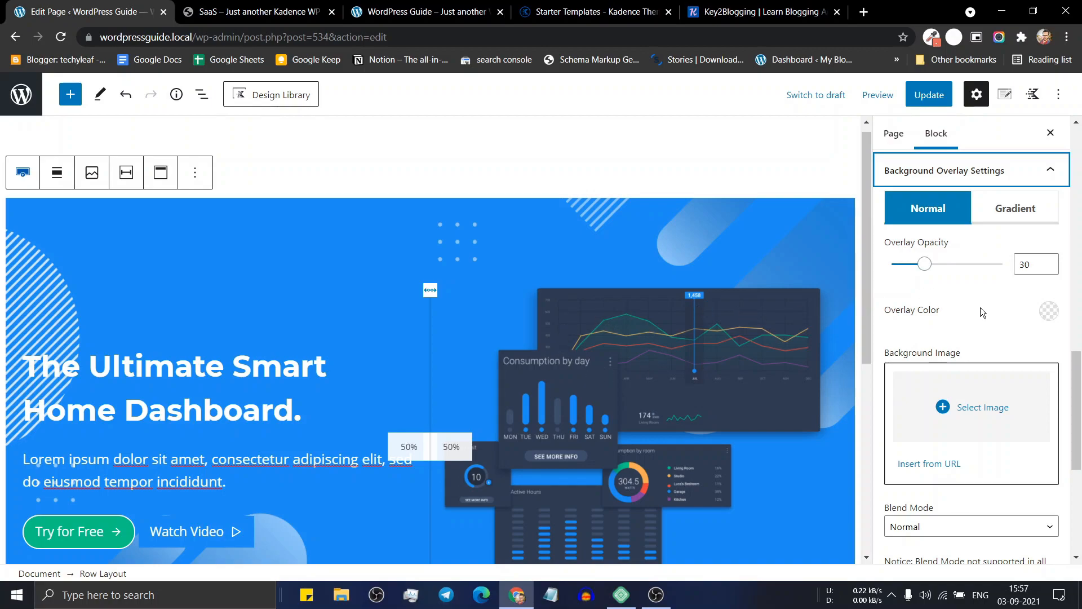
scroll(979, 307, "up", 1)
left_click(1013, 282)
scroll(943, 384, "down", 1)
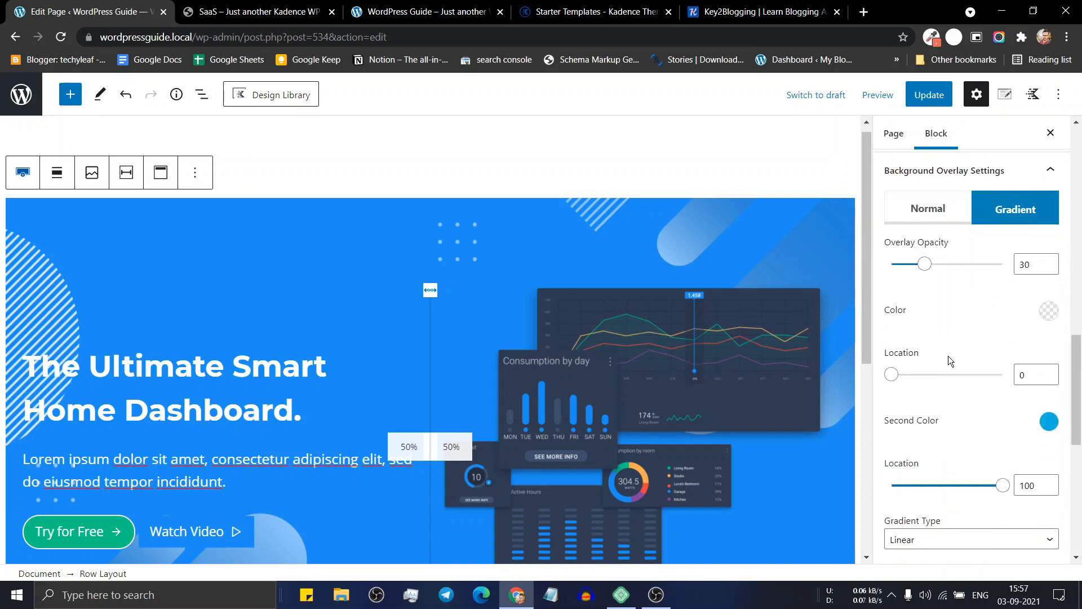
scroll(982, 448, "down", 2)
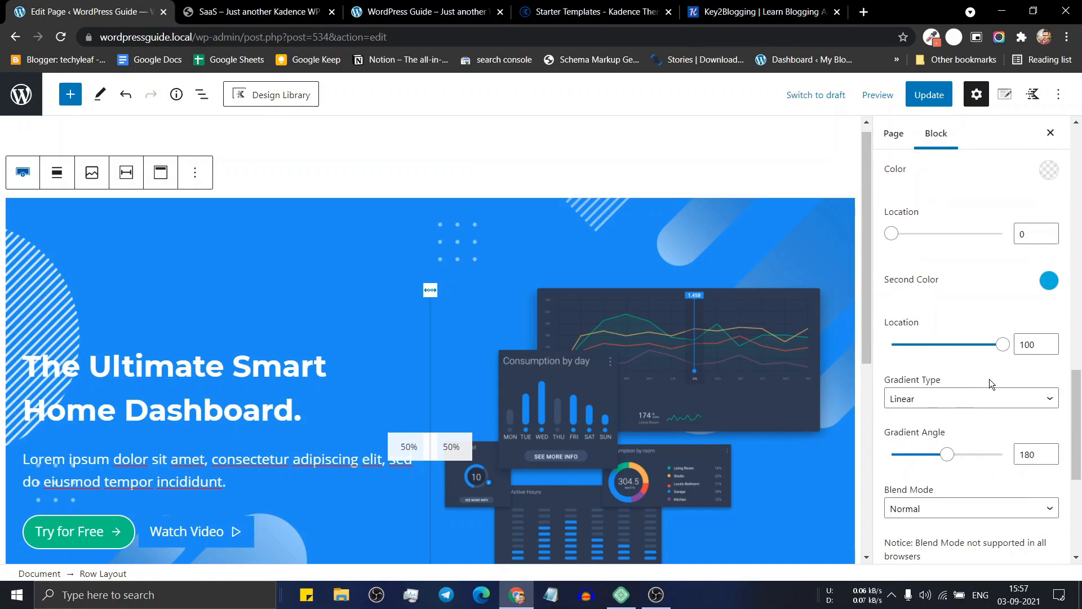
left_click(952, 408)
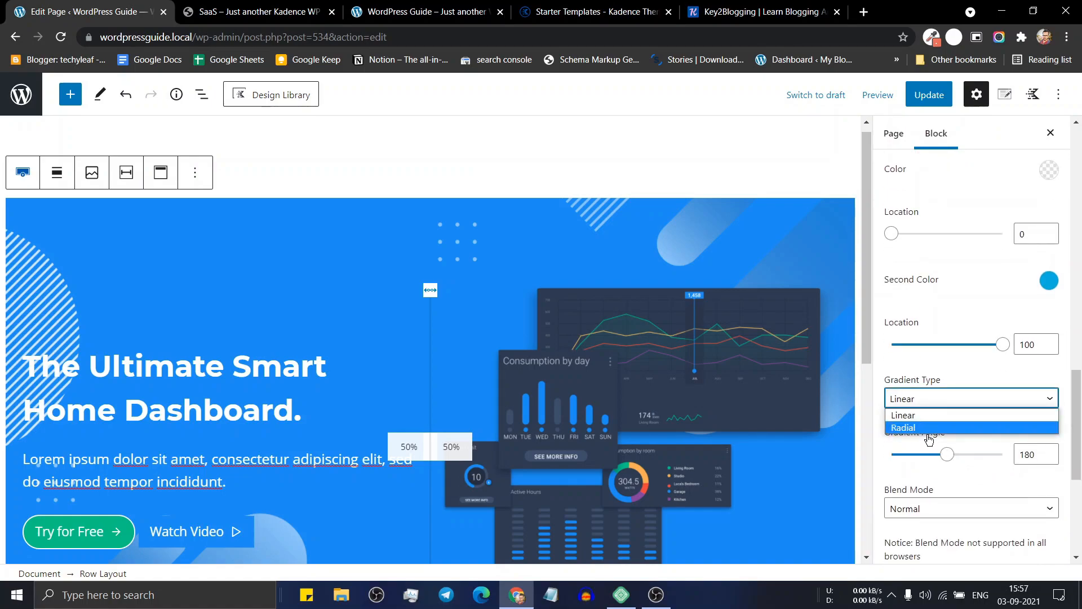
left_click(952, 366)
- Compare the hero with the SaaS demo's gradient background, collapse the Background Overlay Settings and view the row's lower edge
left_click(254, 11)
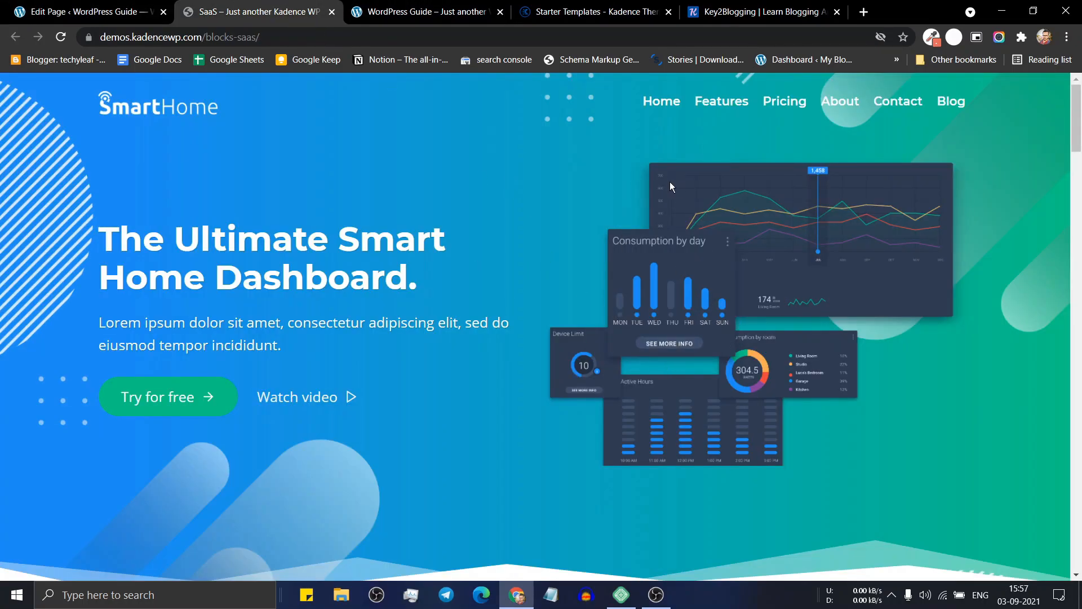
left_click(56, 11)
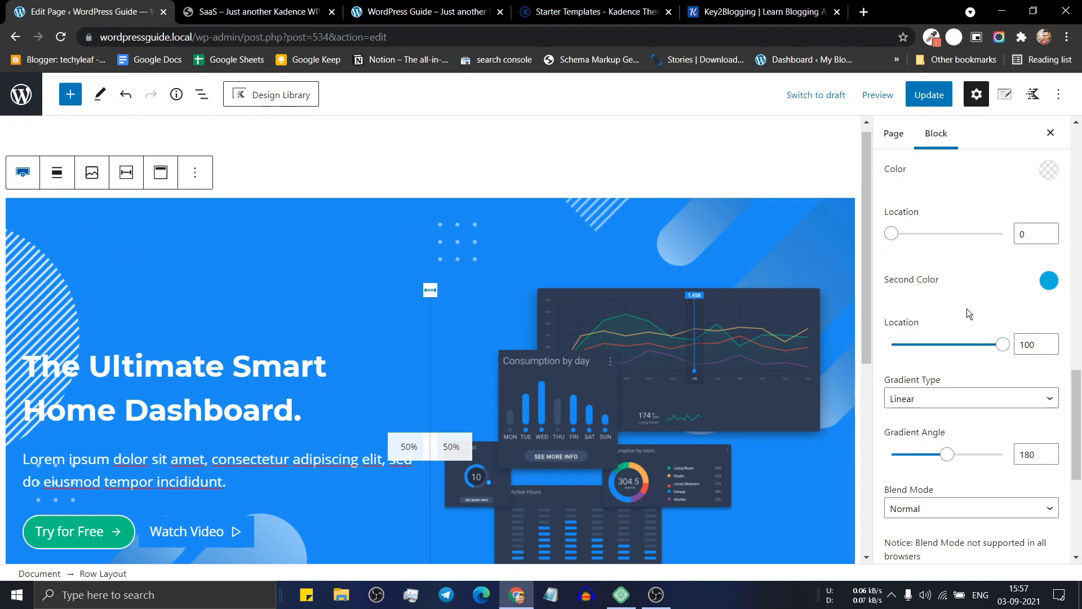
scroll(993, 258, "up", 1)
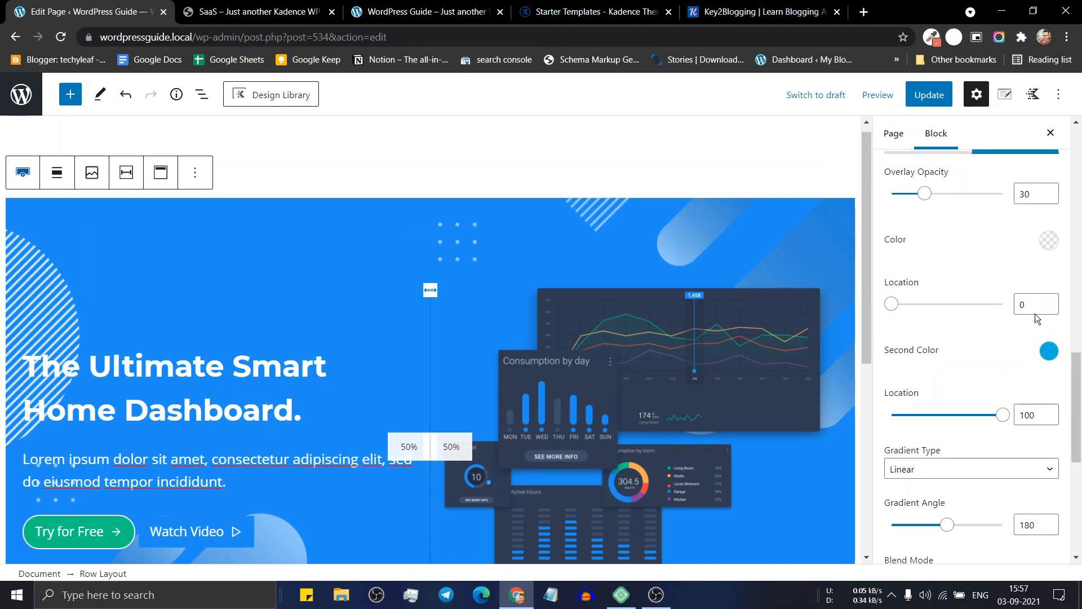
scroll(958, 282, "up", 3)
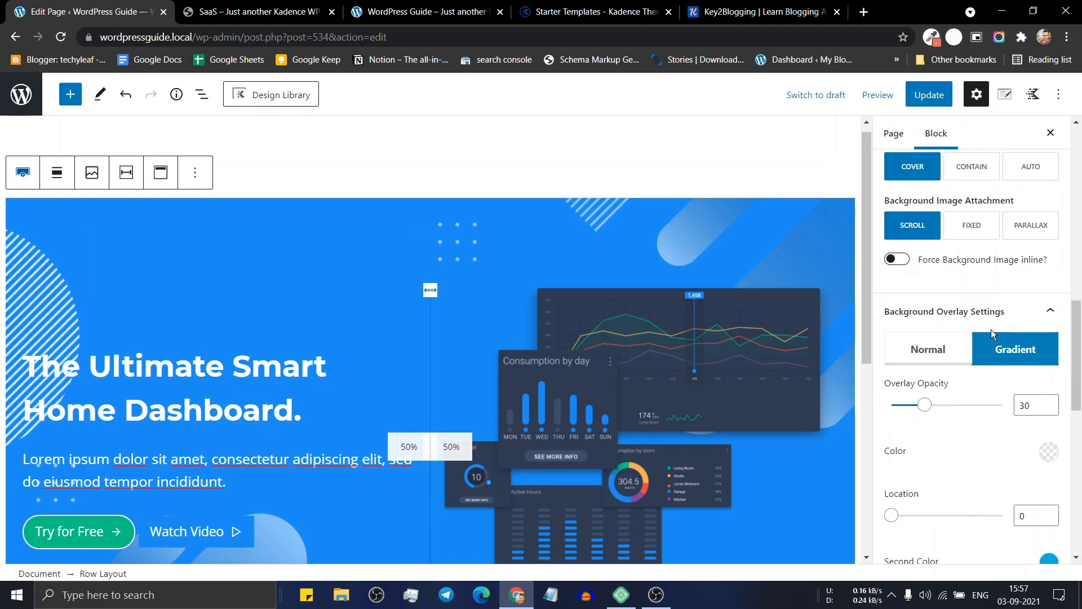
left_click(1023, 314)
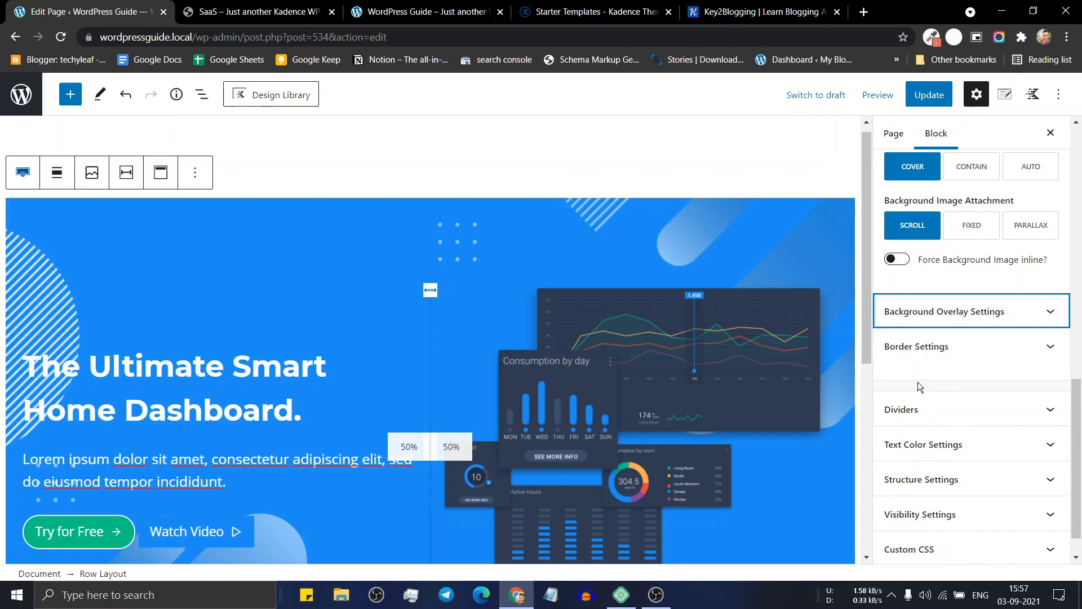
scroll(612, 336, "down", 5)
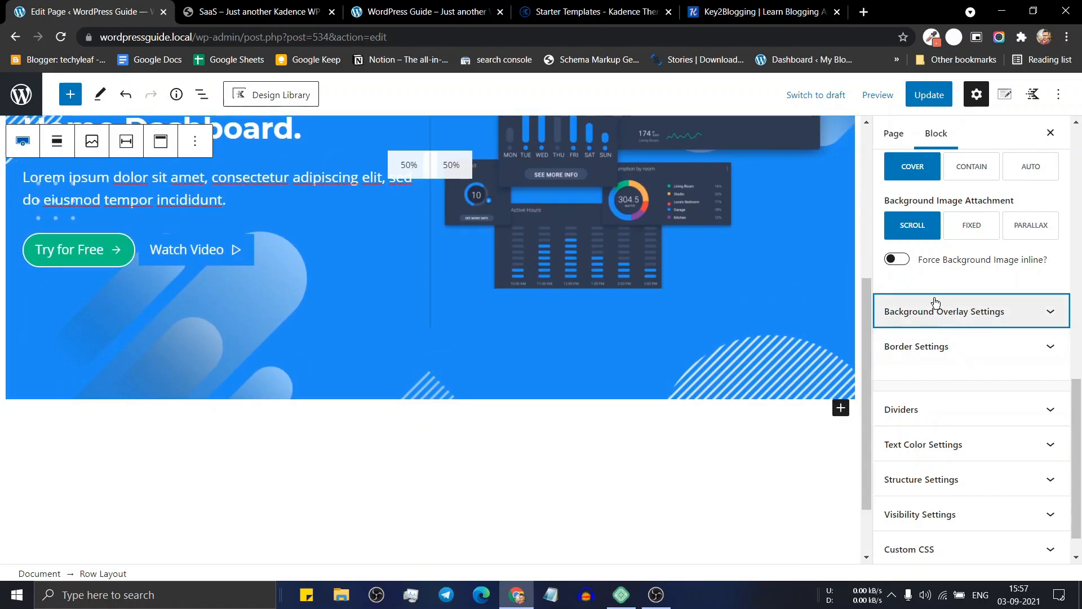
- Give the hero Row Layout a bottom divider with the layered jagged mountain shape
left_click(966, 411)
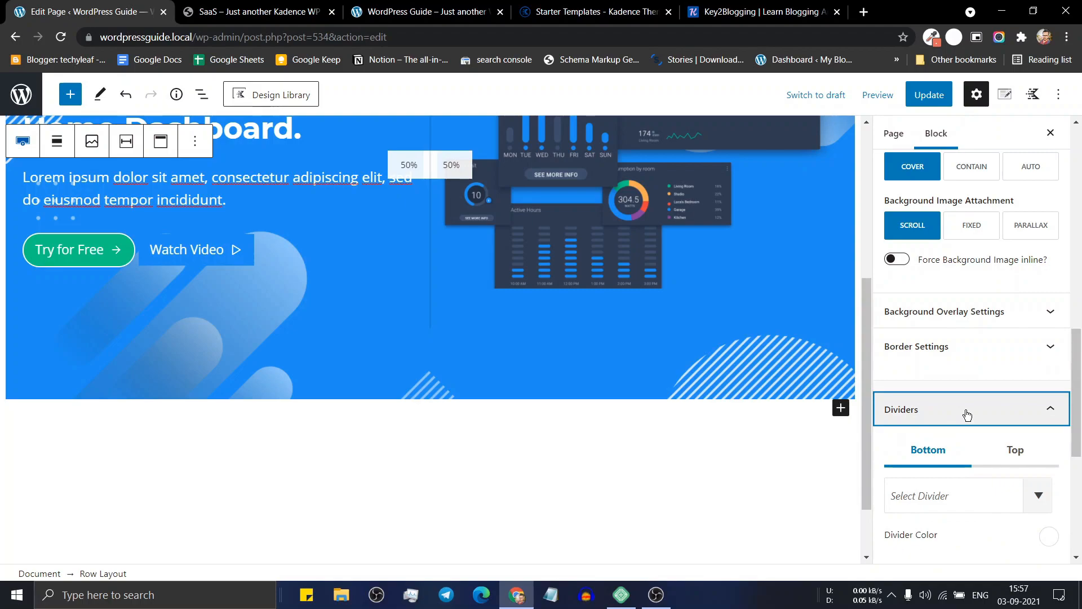
scroll(993, 454, "down", 3)
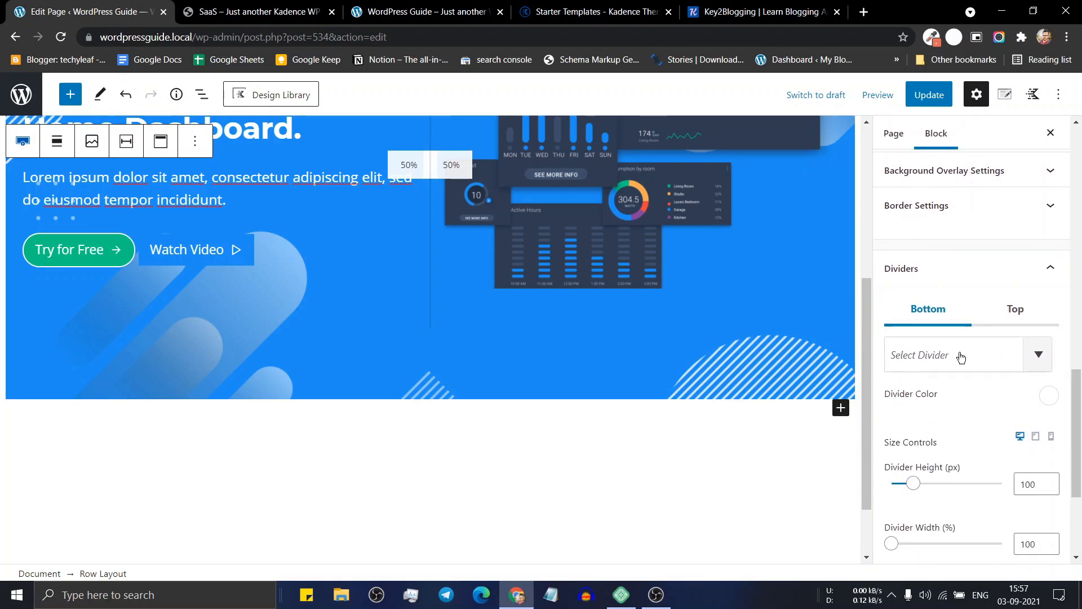
left_click(961, 357)
scroll(908, 442, "down", 3)
scroll(918, 463, "down", 8)
scroll(920, 467, "down", 2)
left_click(923, 443)
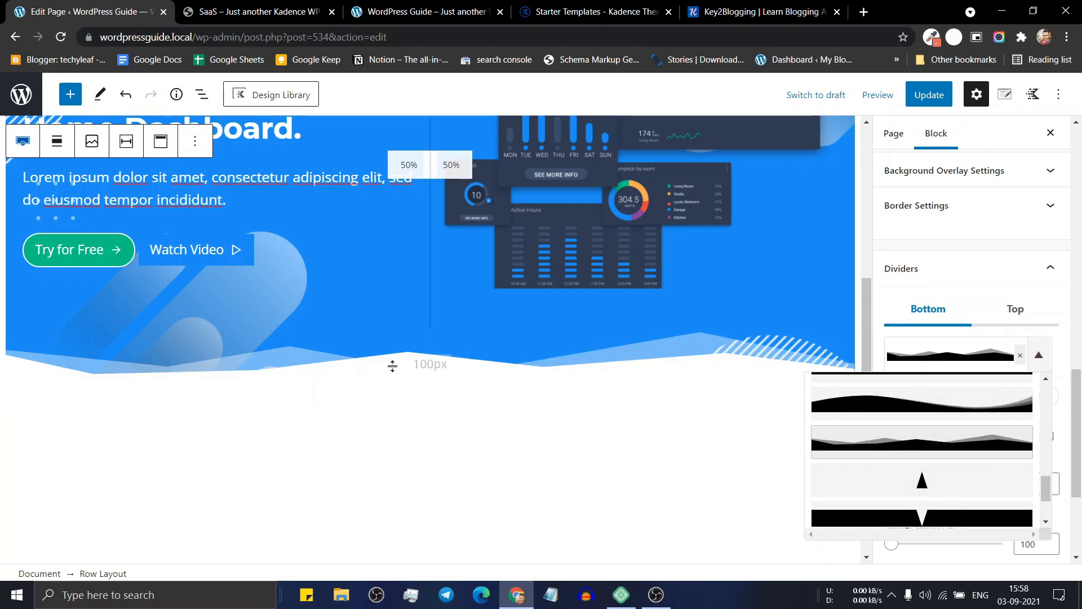
left_click(992, 282)
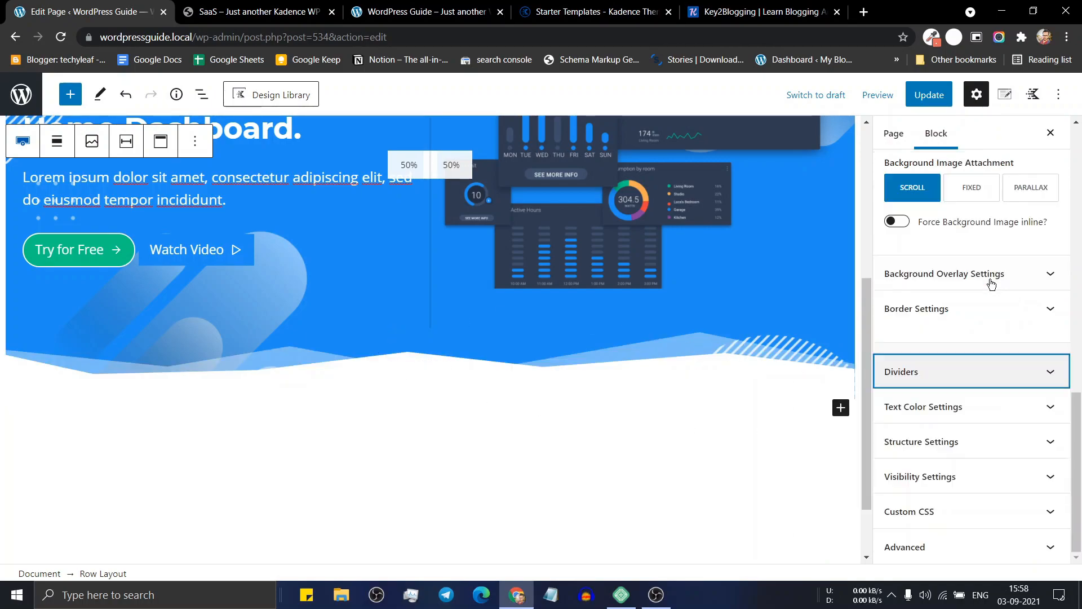
- Update the page and reload the live homepage to check the hero's bottom divider
key("Tab")
scroll(501, 319, "up", 4)
scroll(620, 321, "up", 1)
key("ctrl+s")
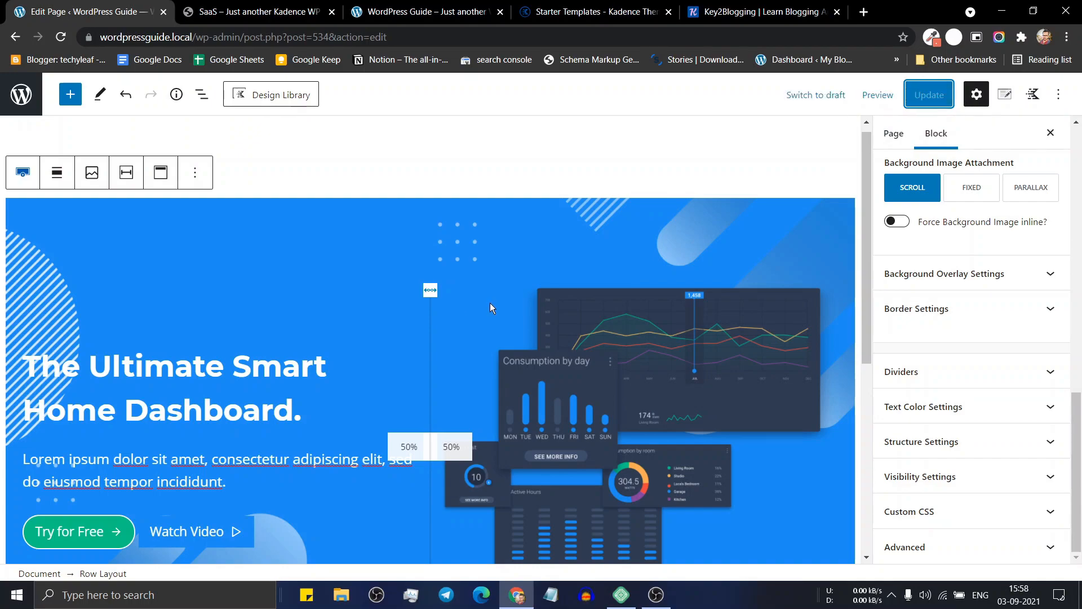
left_click(422, 12)
left_click(61, 37)
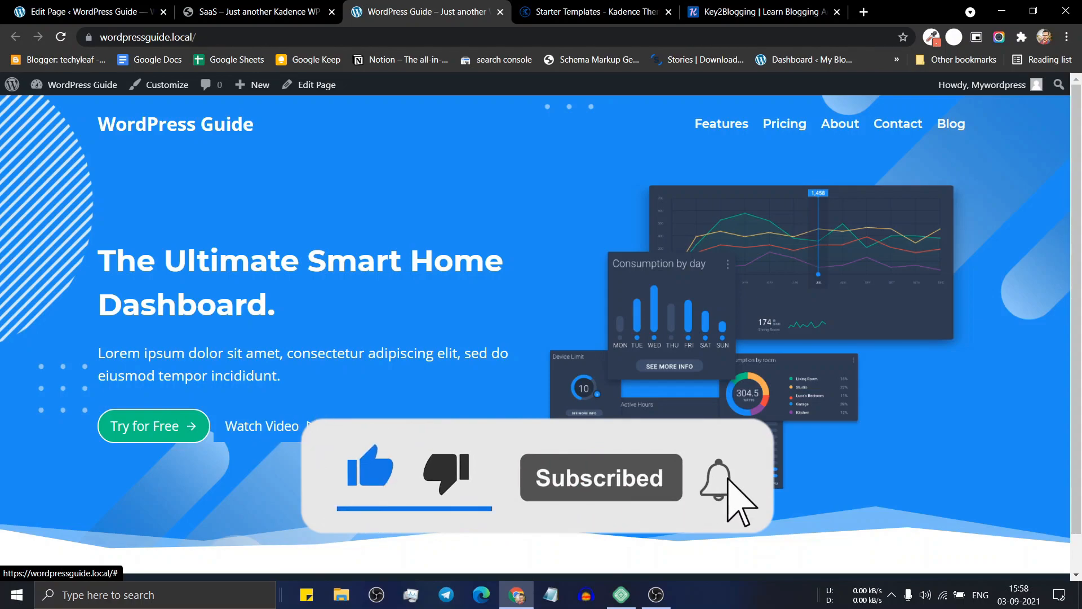
- Clear the Watch Video button's normal background color, update the page and reload the live homepage
left_click(61, 9)
scroll(275, 316, "down", 2)
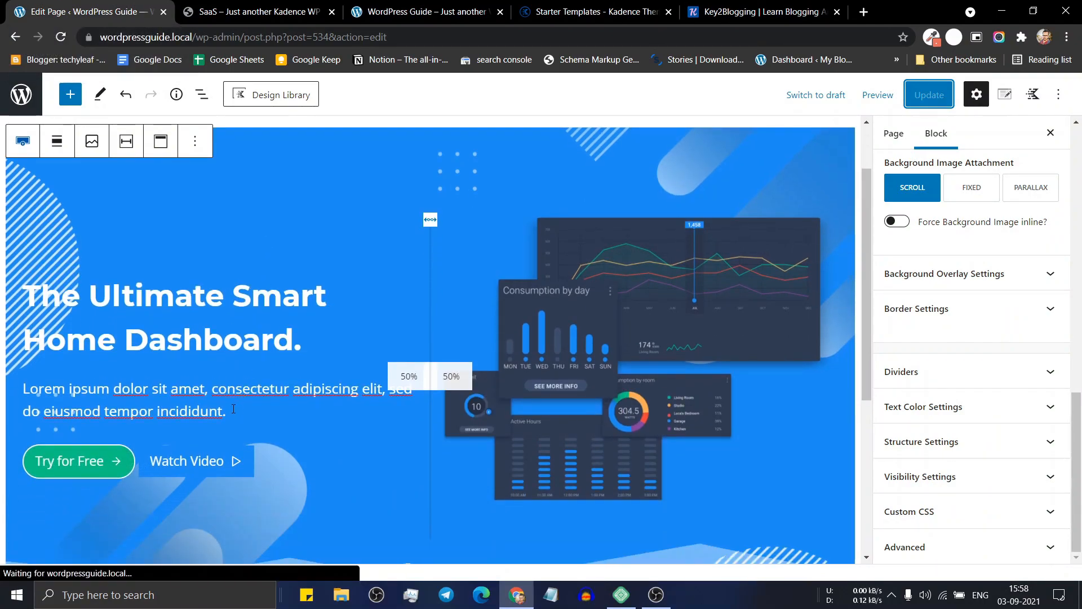
left_click(247, 459)
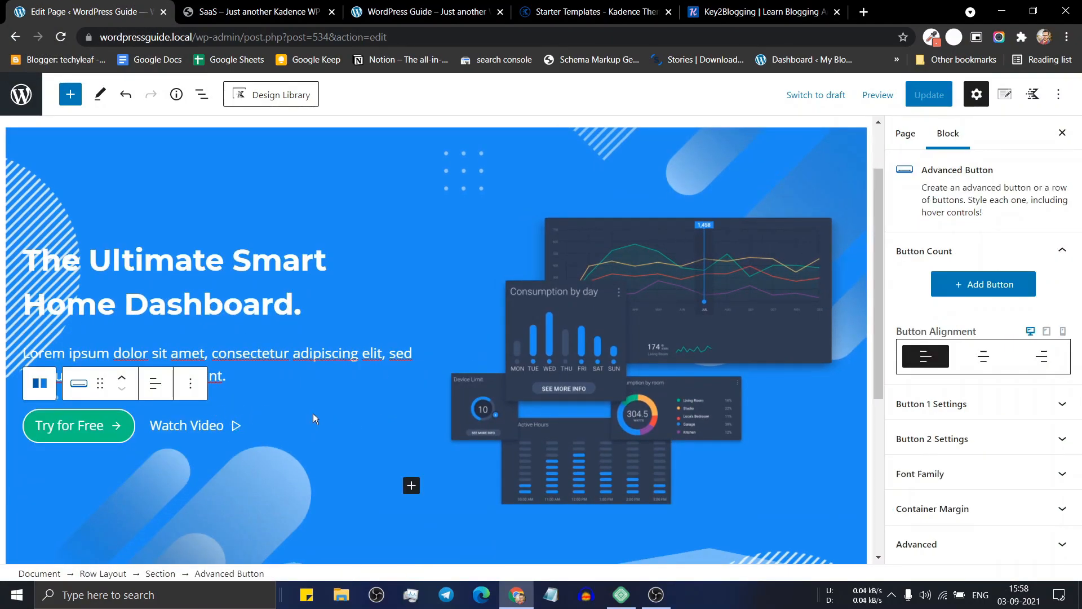
left_click(985, 439)
scroll(984, 439, "down", 7)
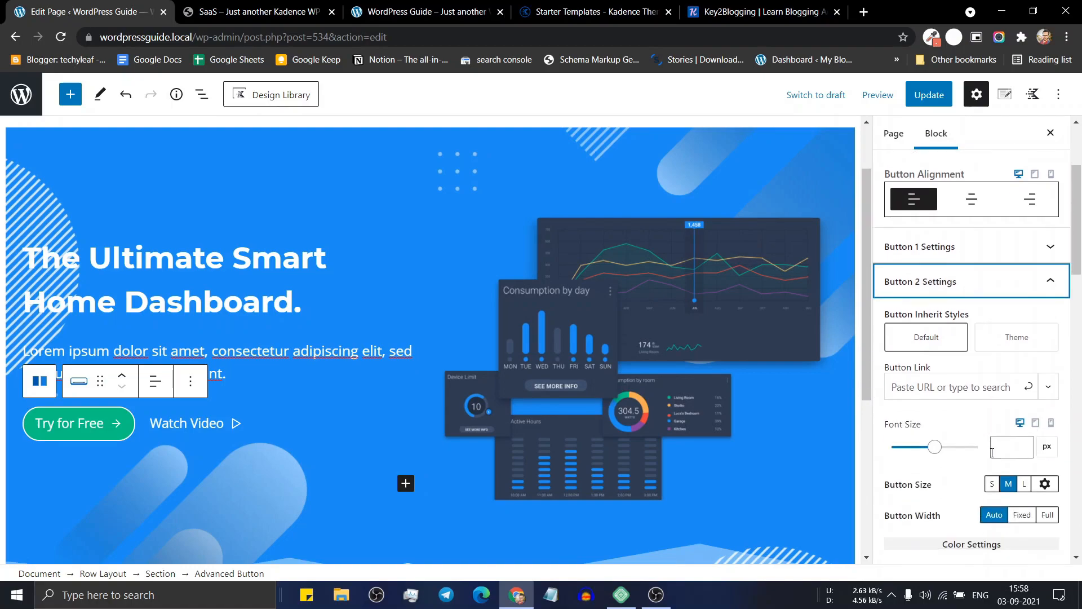
left_click(1018, 440)
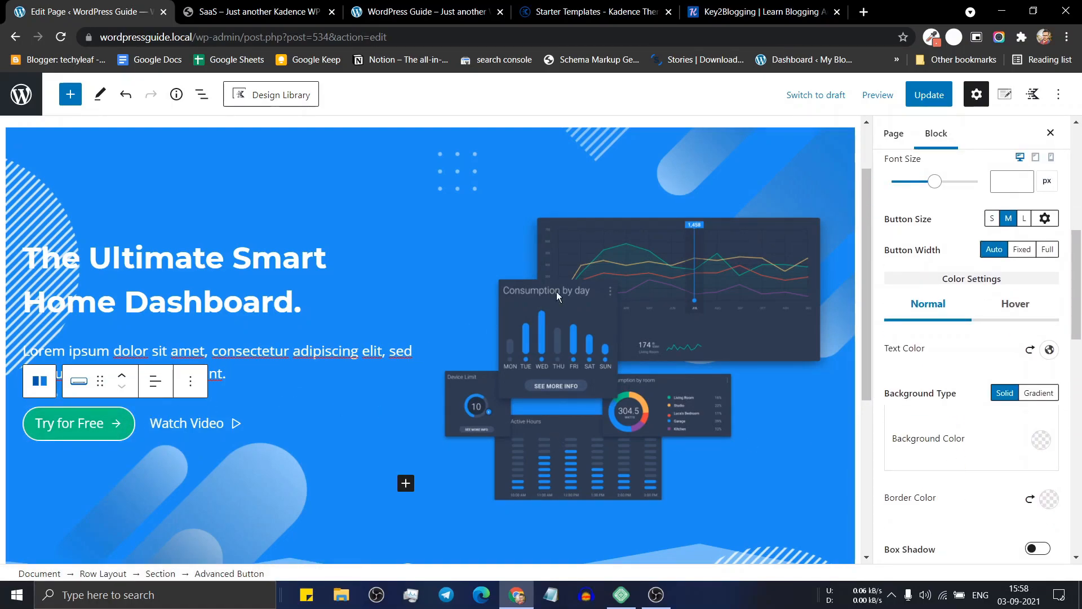
left_click(929, 95)
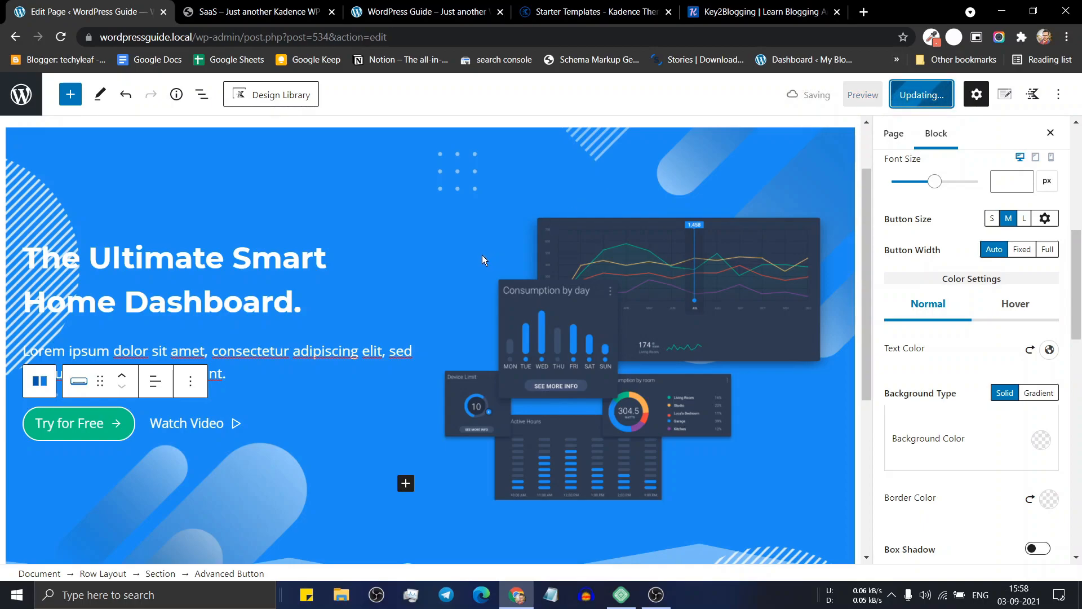
left_click(399, 11)
left_click(56, 42)
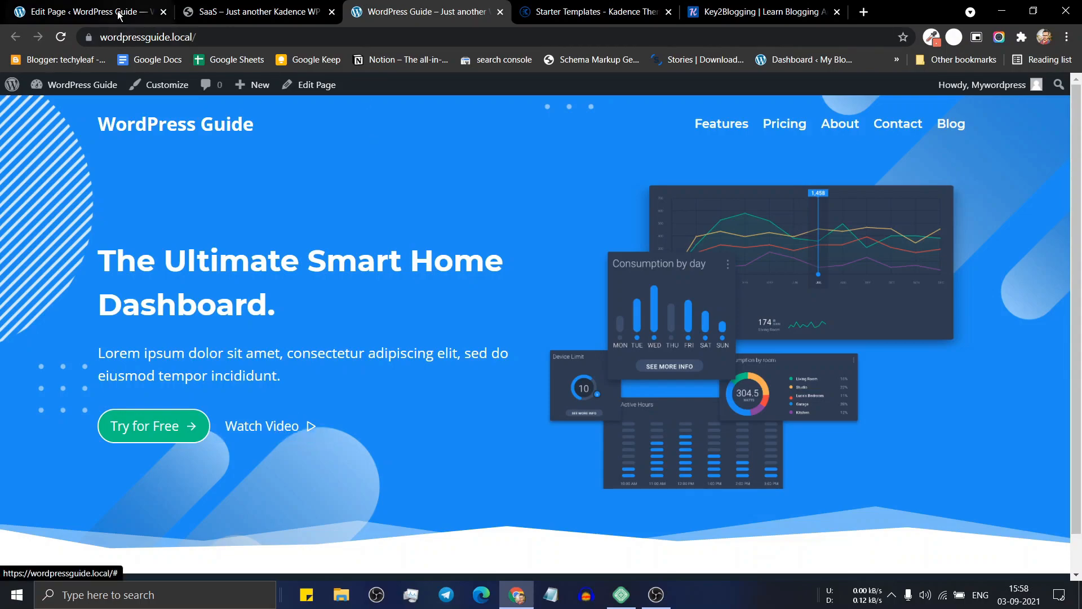
- Clear the Watch Video button's hover background color and update the page
left_click(137, 15)
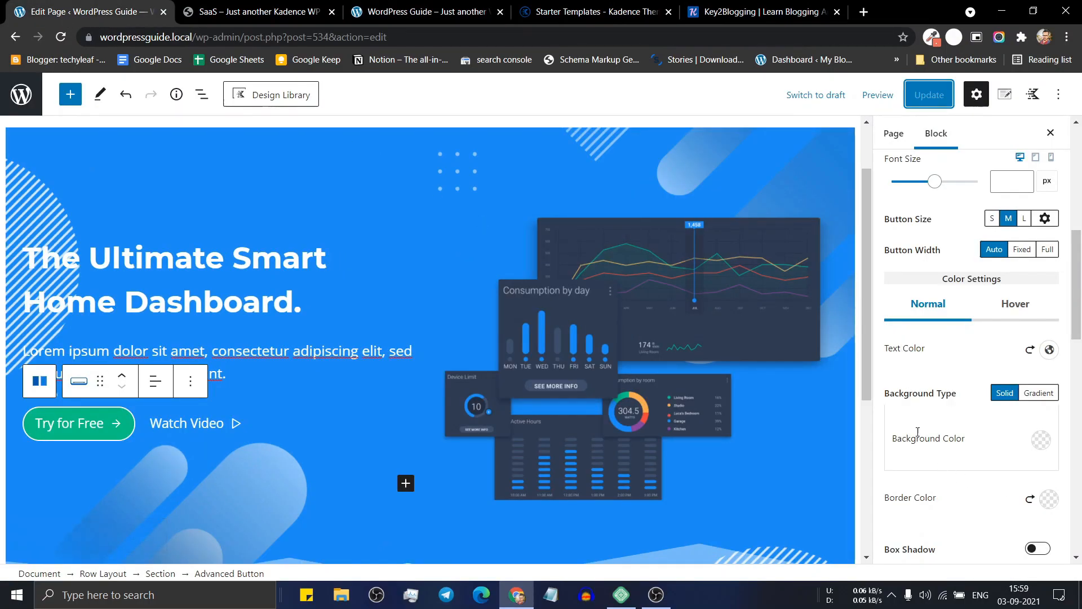
left_click(1014, 314)
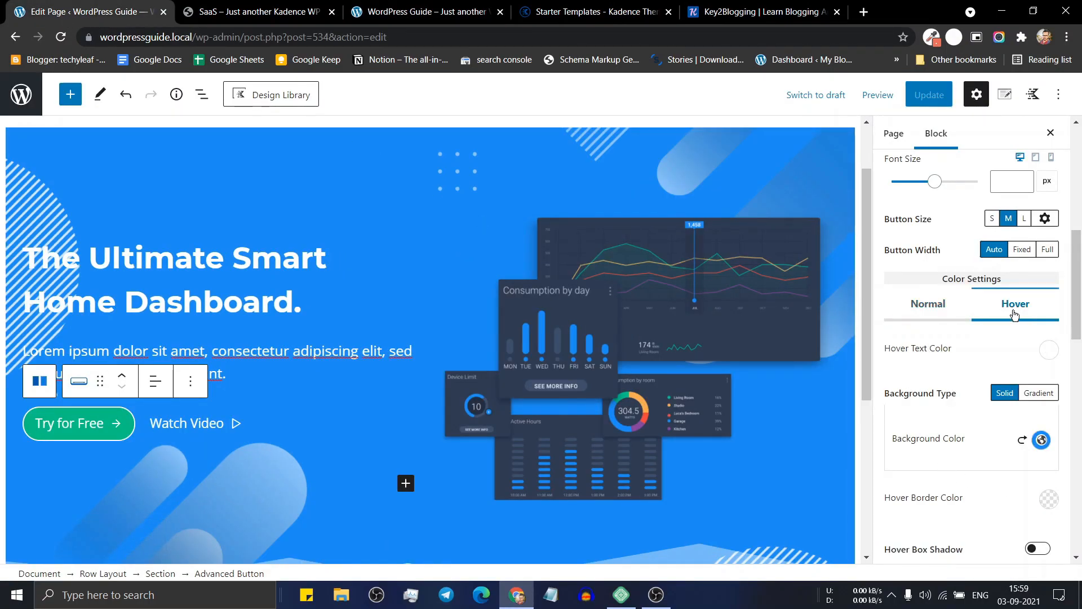
left_click(1021, 440)
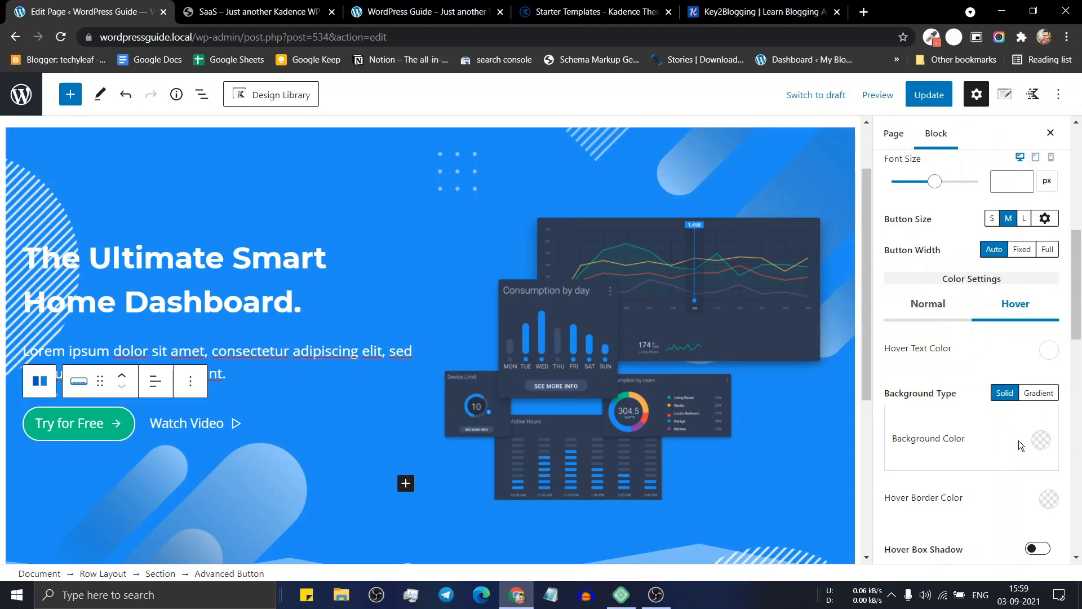
left_click(925, 97)
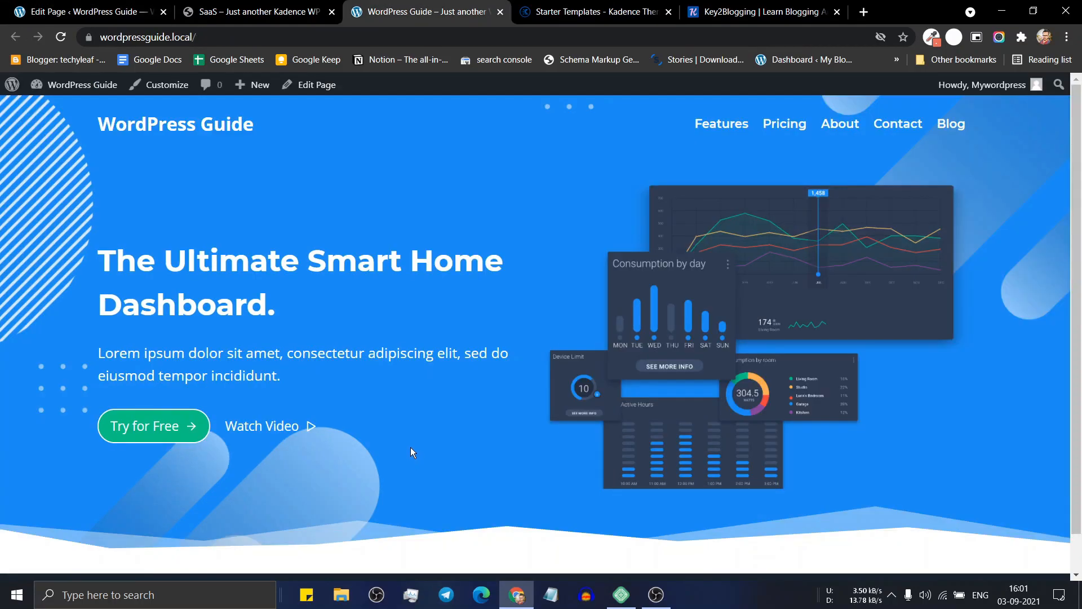
- Test the Watch Video popup on the live homepage and examine the SaaS demo's Feature Packed section
left_click(293, 427)
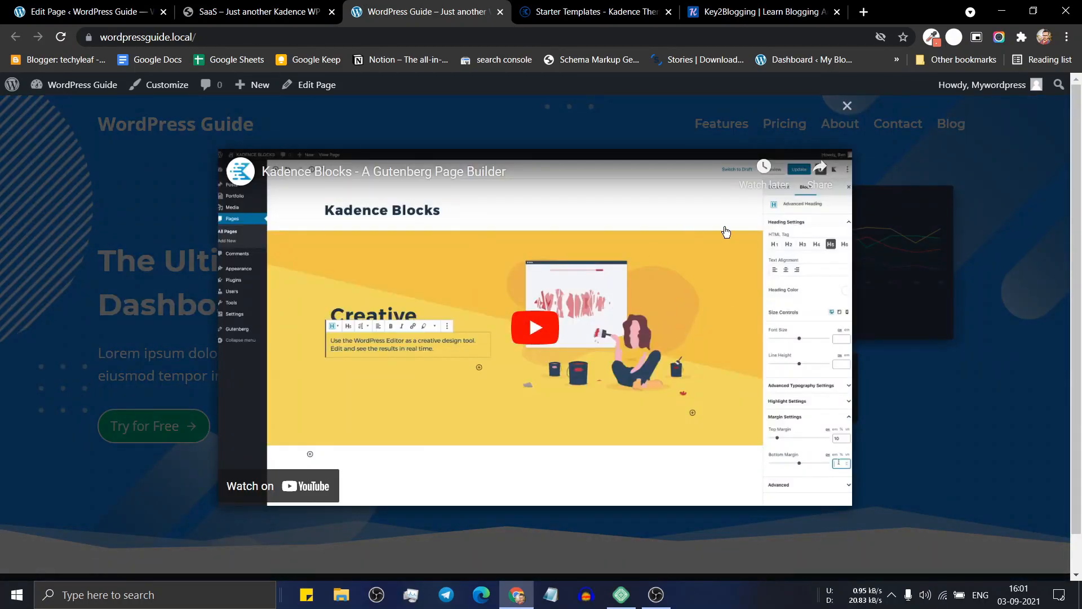
left_click(847, 106)
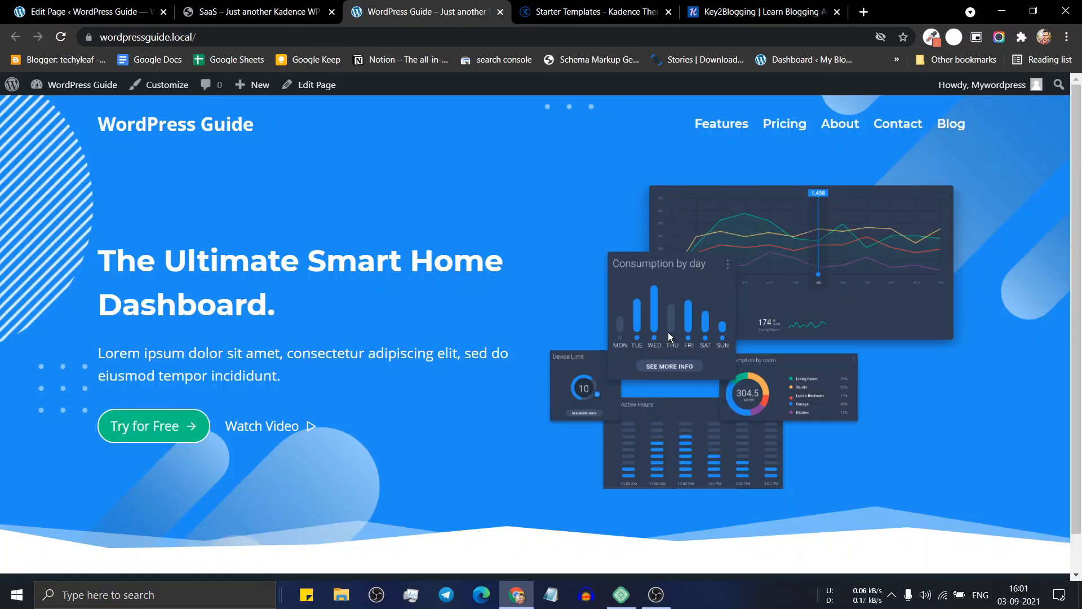
left_click(268, 6)
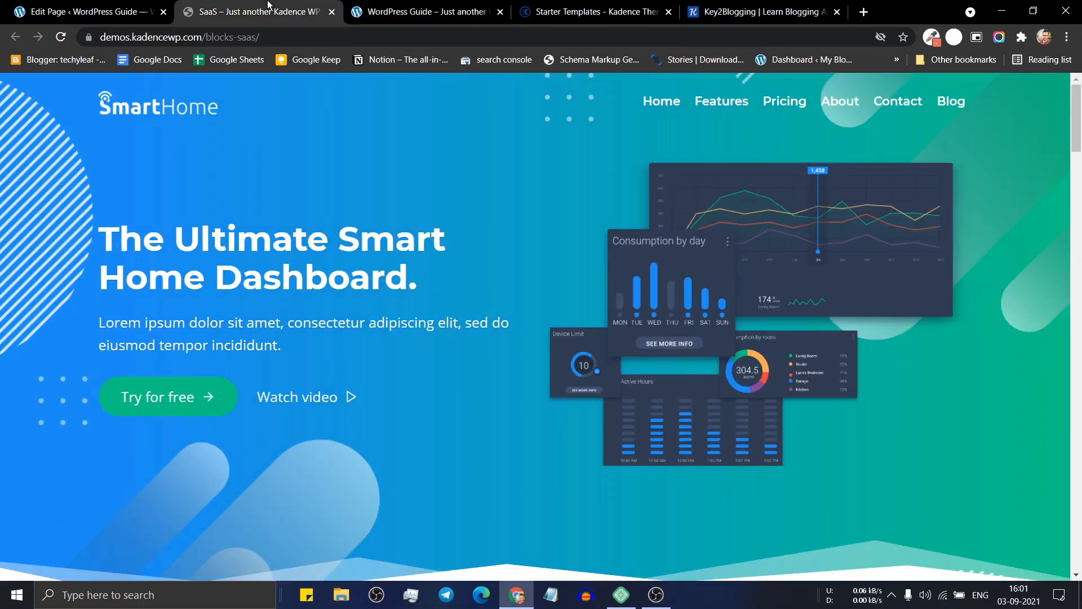
scroll(431, 450, "down", 10)
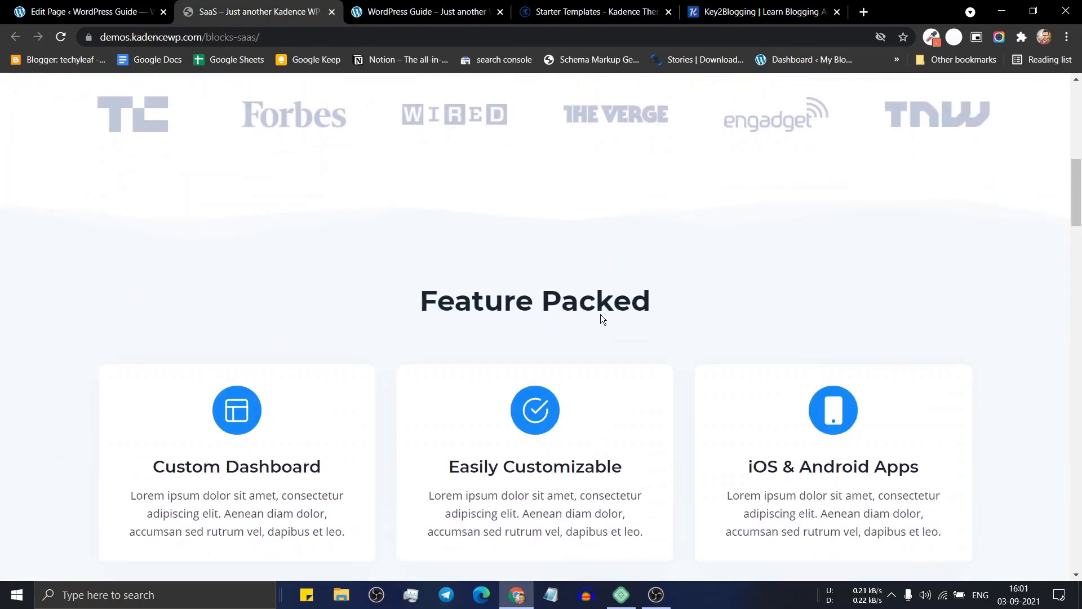
scroll(409, 291, "down", 3)
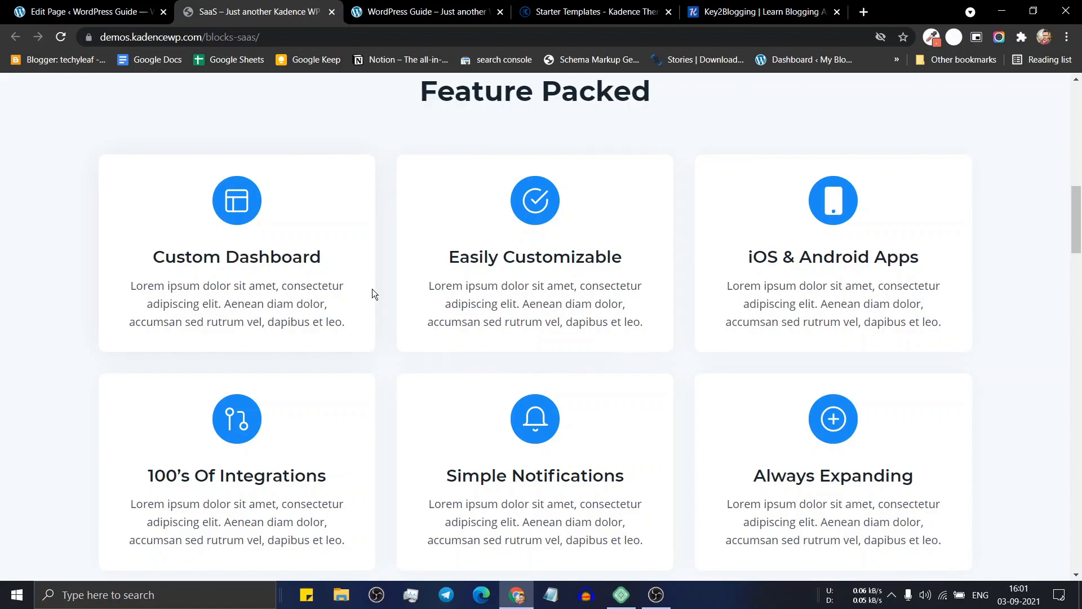
- Insert a Row Layout with three equal columns below the hero section in the page editor
left_click(85, 11)
scroll(560, 342, "down", 1)
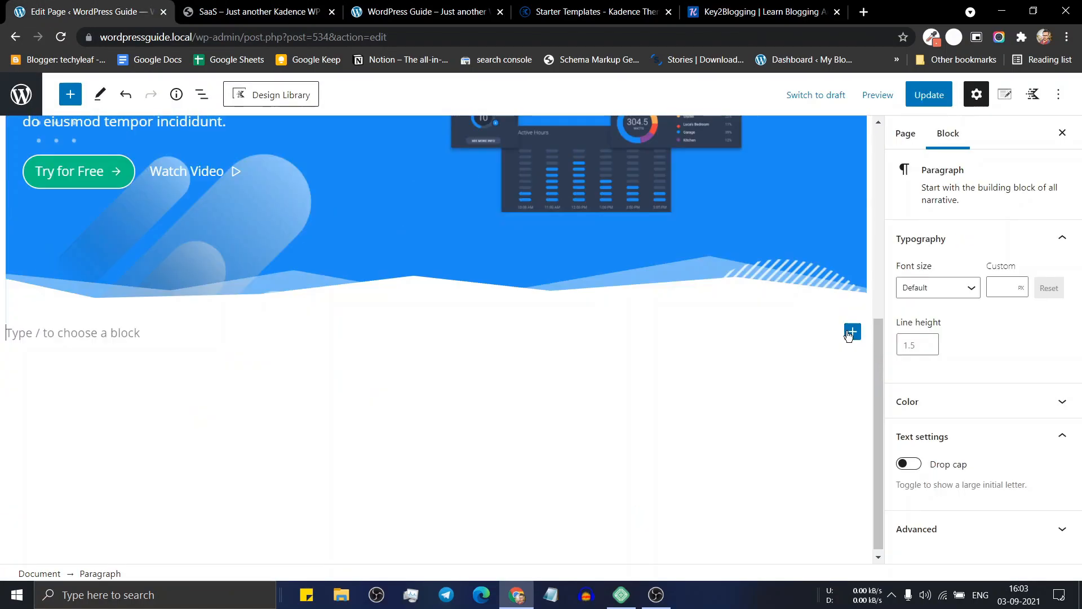
left_click(853, 332)
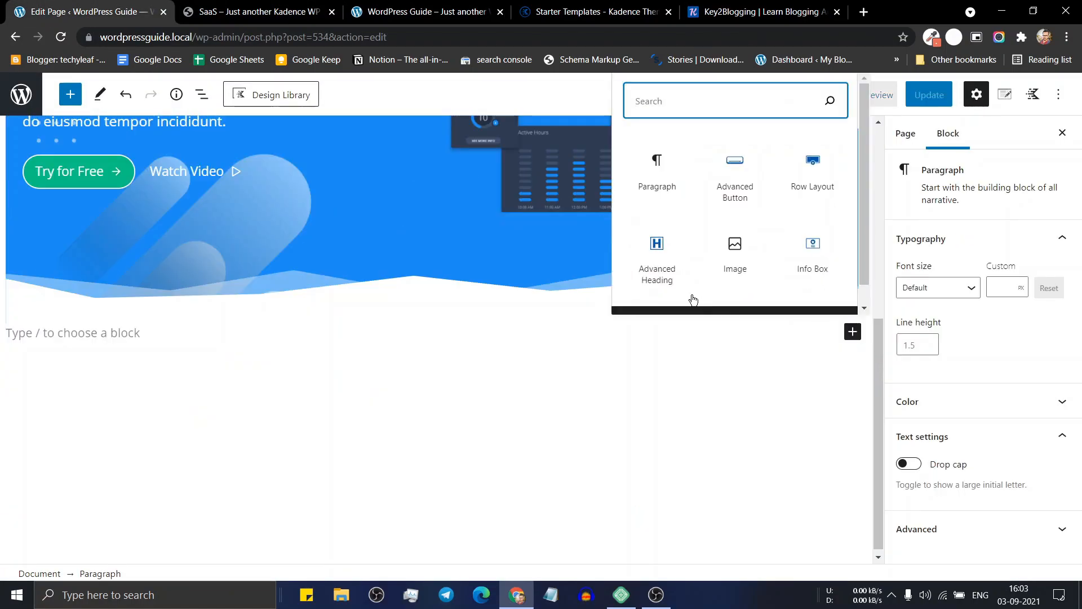
left_click(807, 186)
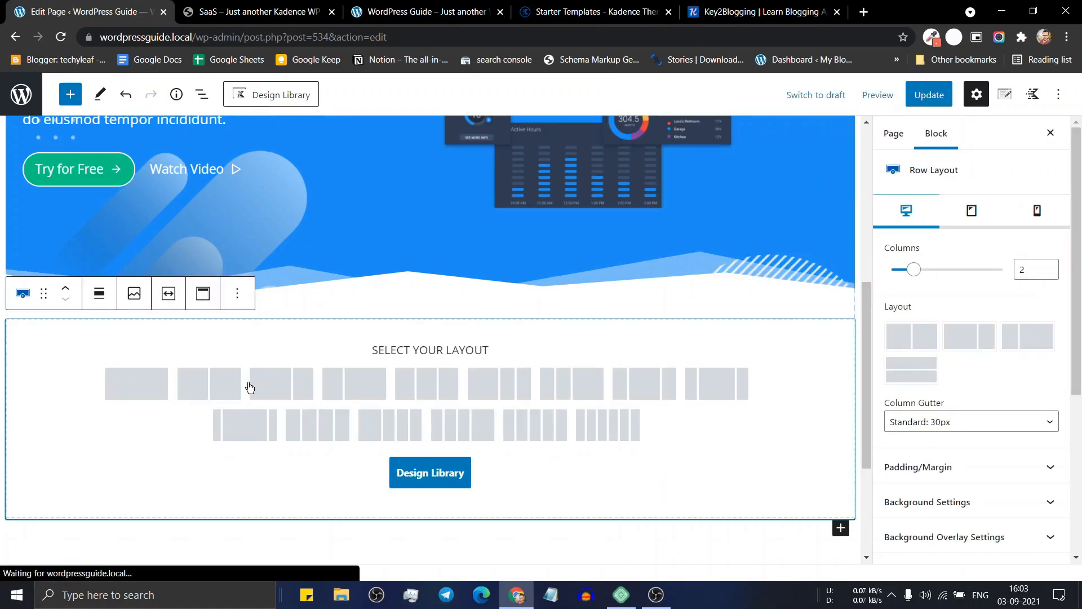
left_click(426, 390)
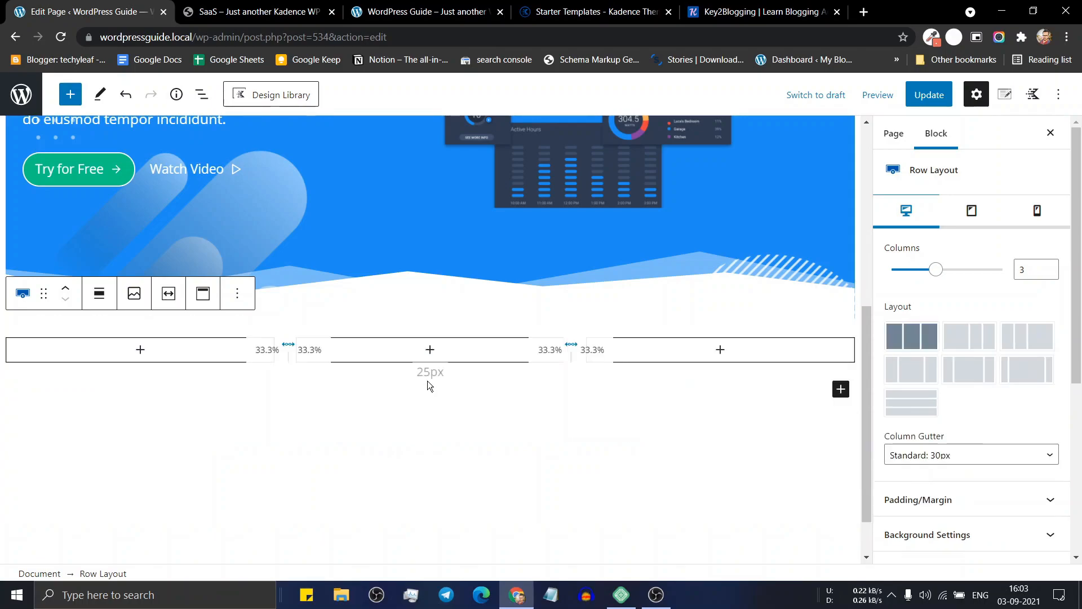
- Add an Info Box block to each of the new row's three columns
left_click(140, 350)
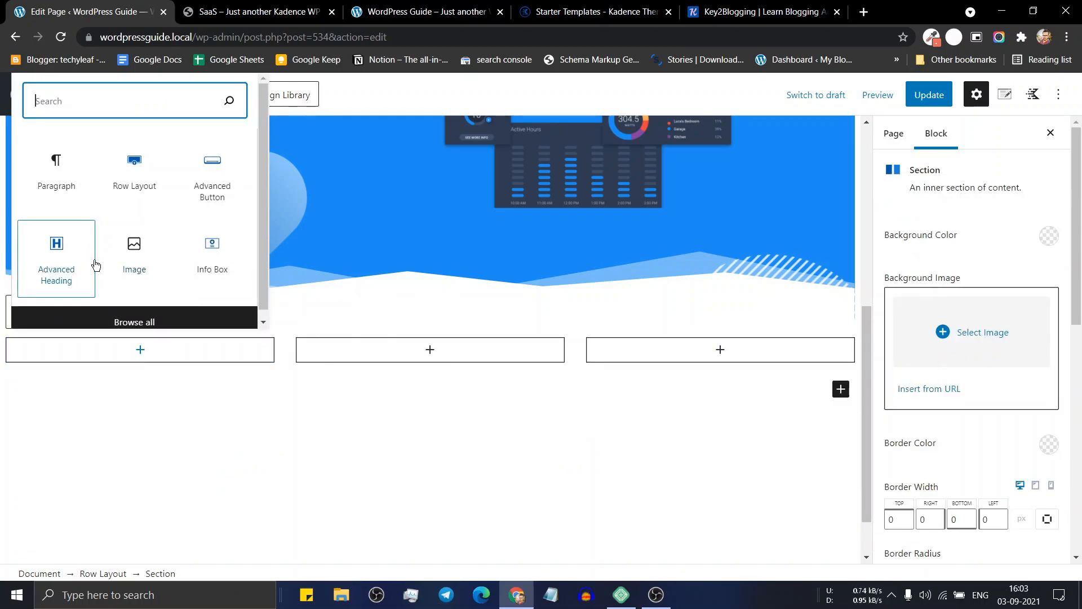
left_click(211, 255)
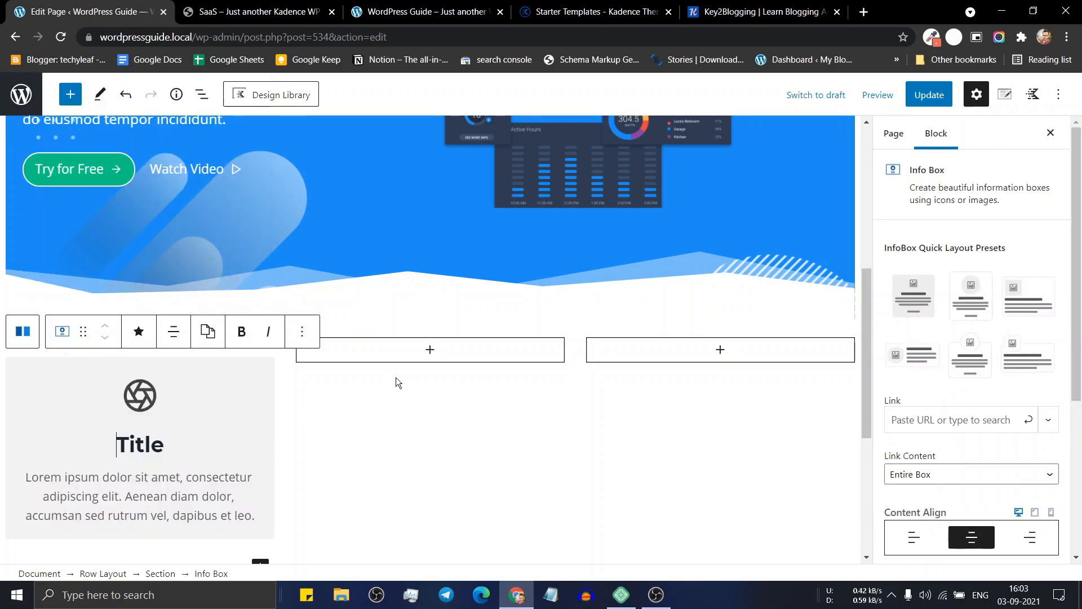
left_click(427, 350)
left_click(502, 253)
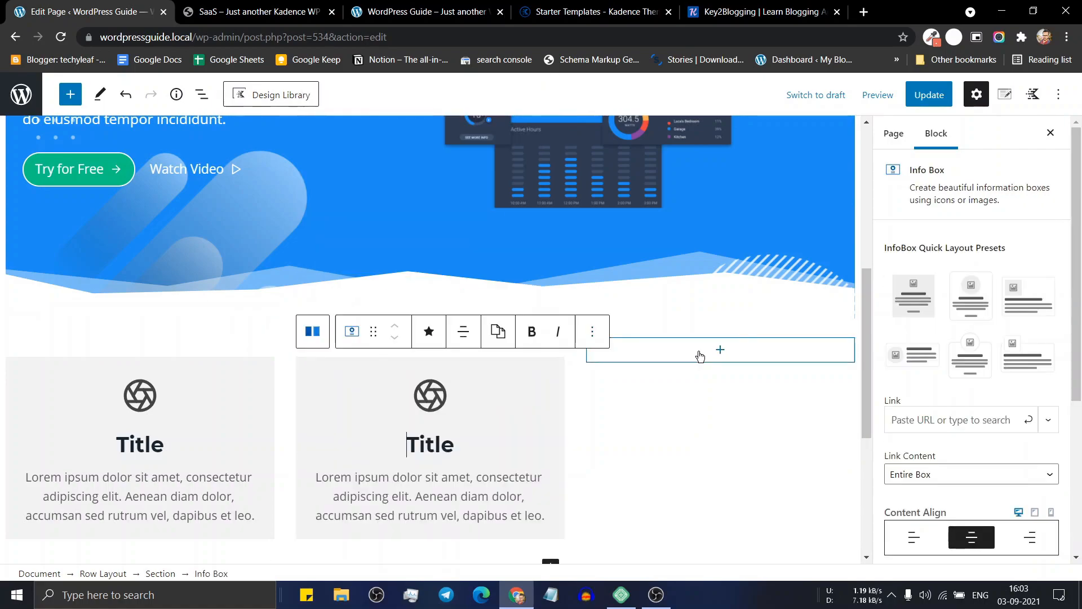
left_click(717, 353)
left_click(738, 234)
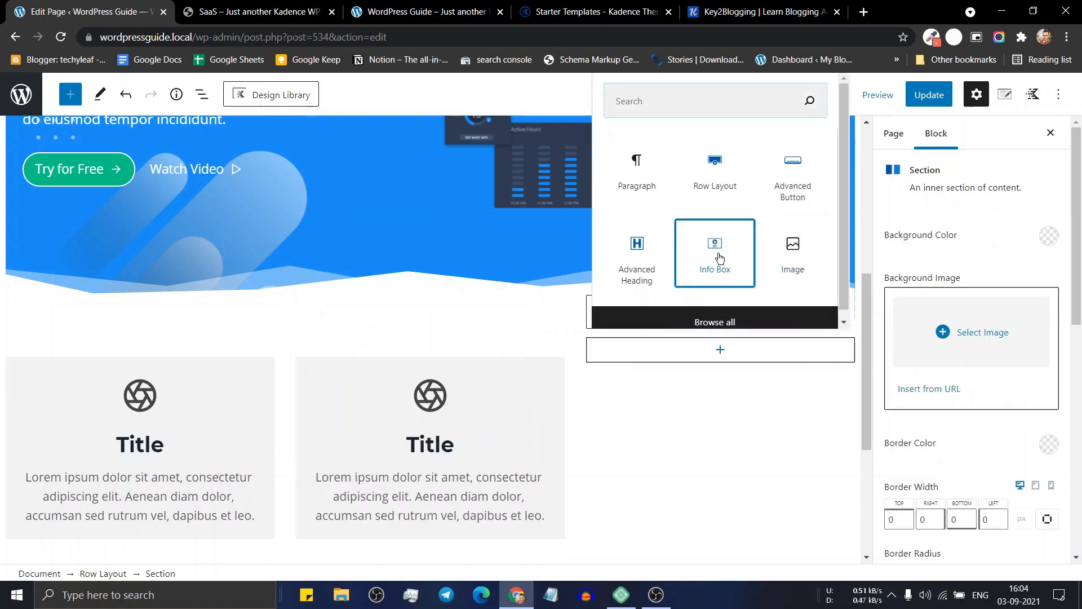
scroll(564, 400, "down", 3)
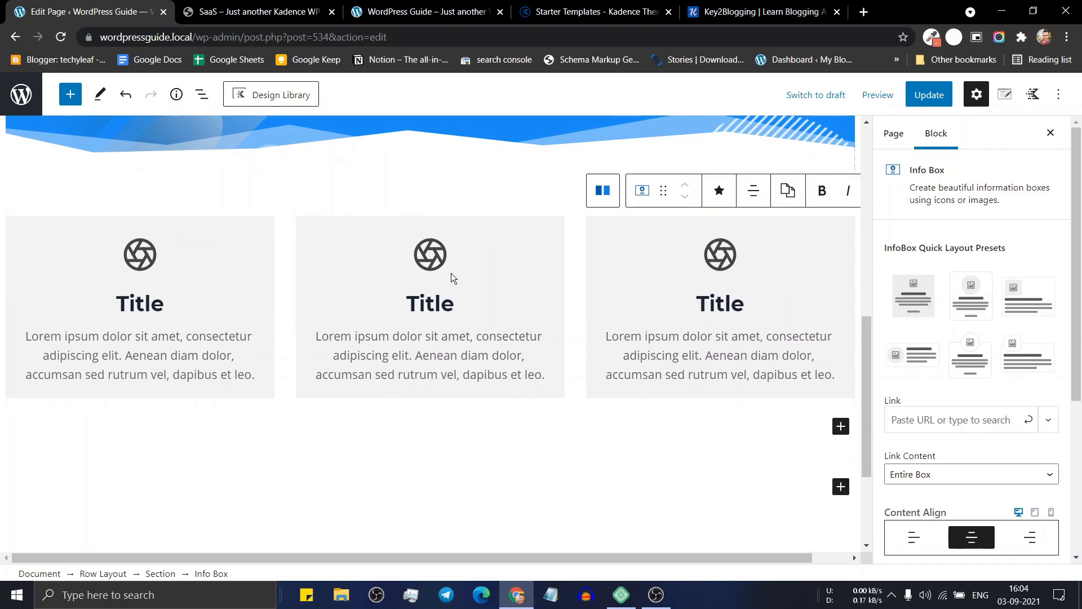
- Enable Use Theme Content Inner Width for the three-column Row Layout
left_click(427, 199)
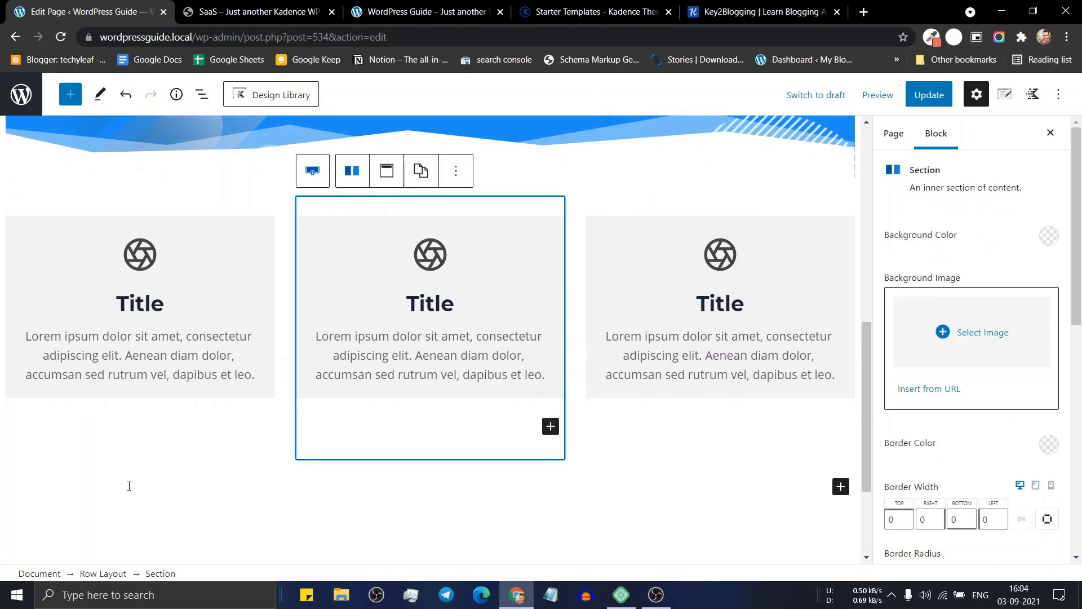
left_click(104, 573)
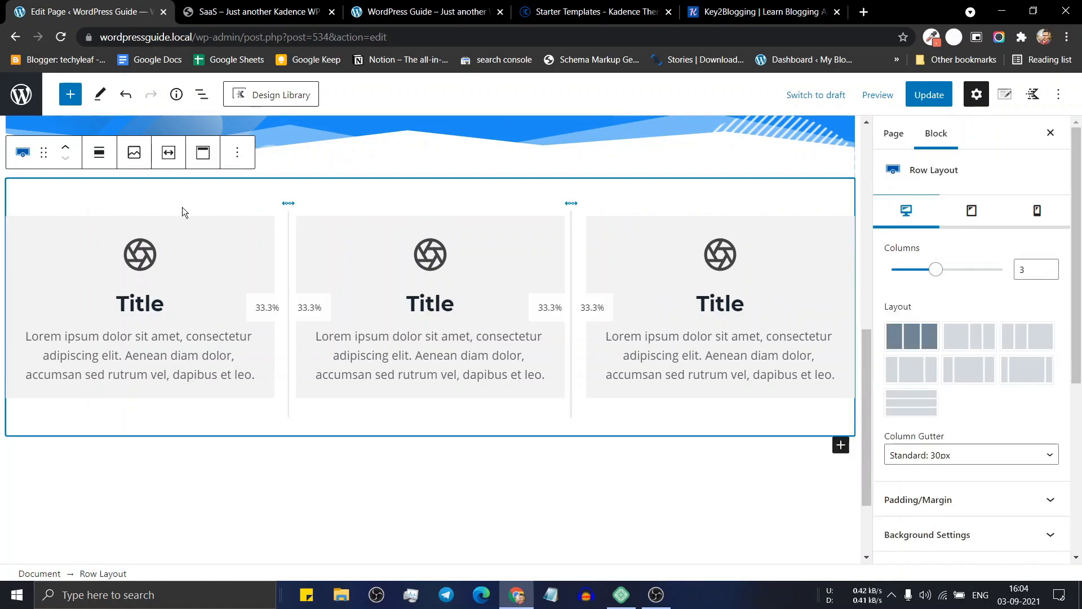
left_click(170, 159)
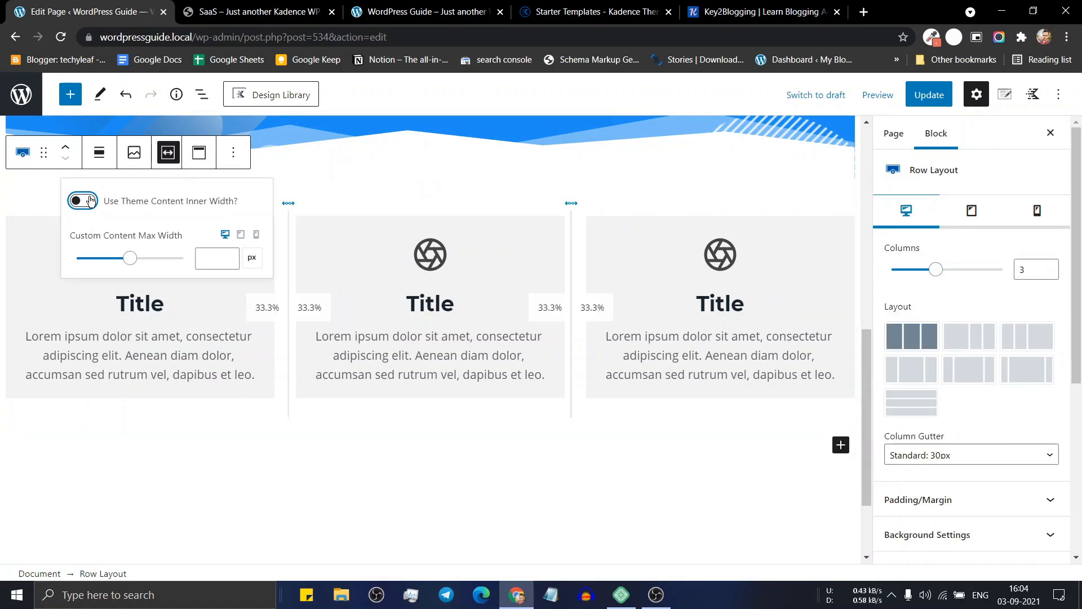
left_click(90, 200)
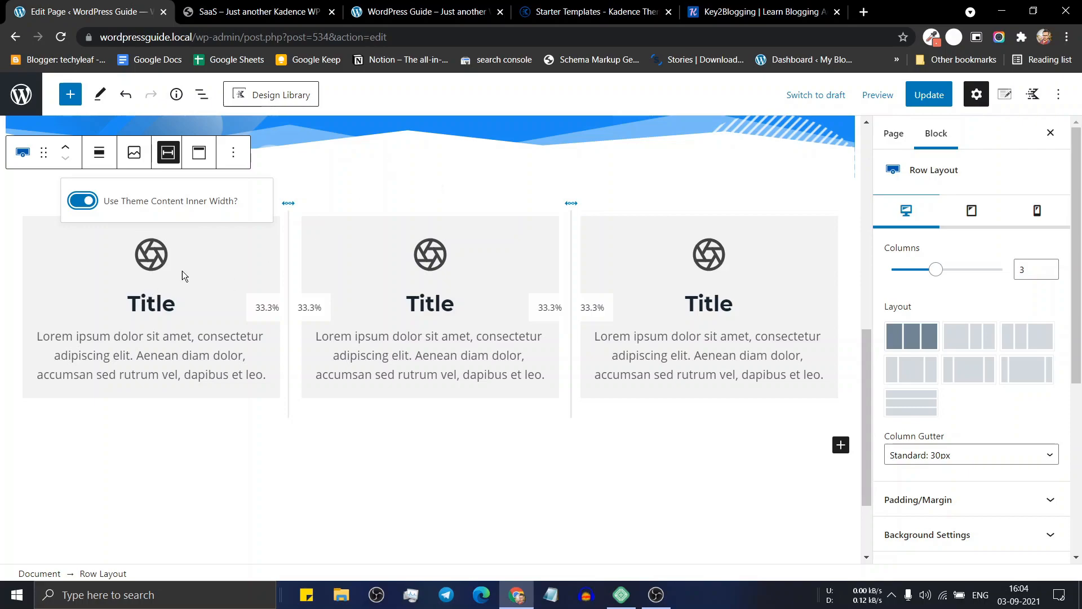
- Copy the first feature's title from the SaaS demo and set the first info box's title to "Custom Dashboard"
left_click(259, 9)
triple_click(277, 258)
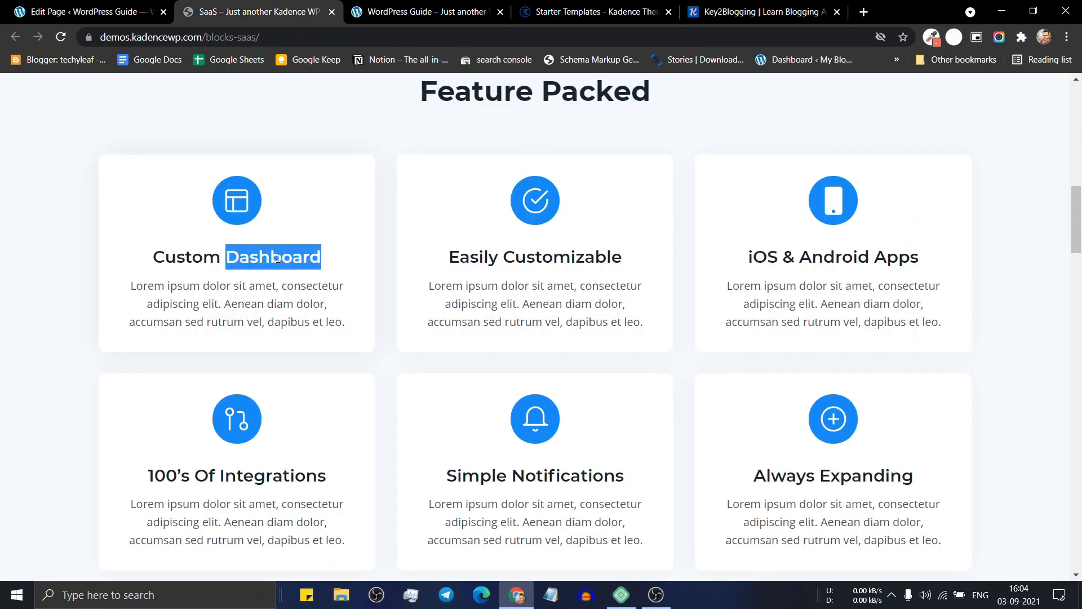
key("ctrl+c")
left_click(107, 11)
double_click(152, 304)
key("ctrl+v")
- Copy the second feature's title from the SaaS demo and set the middle info box's title to "Easily Customizable"
left_click(236, 11)
triple_click(555, 257)
key("ctrl+c")
left_click(113, 12)
double_click(414, 305)
key("ctrl+v")
- Copy the third feature's title from the SaaS demo and set the last info box's title to "iOS & Android Apps"
left_click(260, 12)
triple_click(827, 257)
key("ctrl+c")
left_click(90, 11)
double_click(709, 304)
key("ctrl+v")
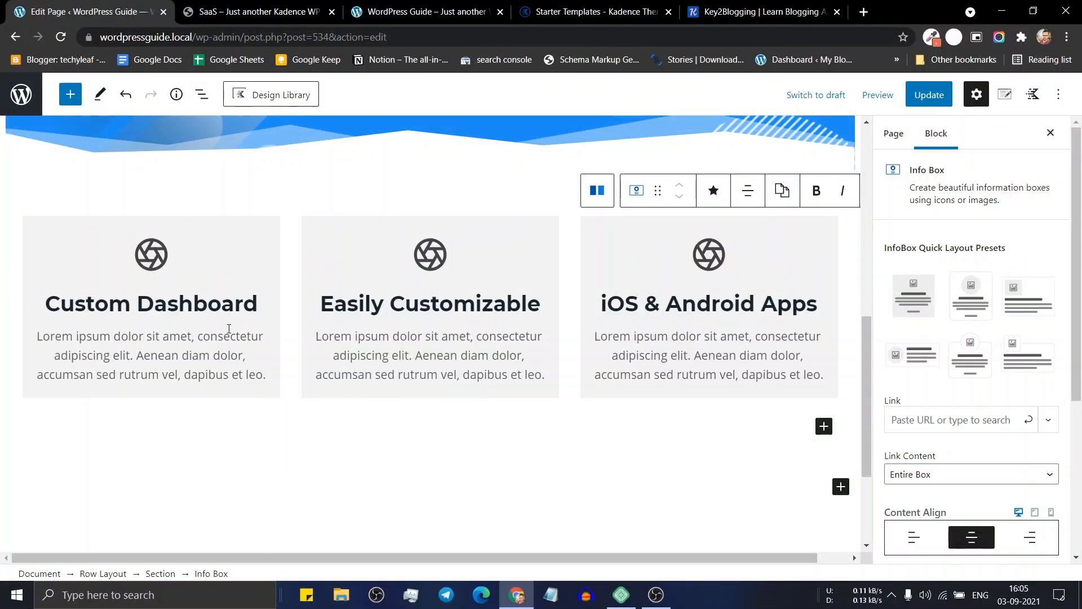
- Replace the Custom Dashboard info box's icon with the screen-and-triangle icon, keeping the media type as Icon
left_click(150, 253)
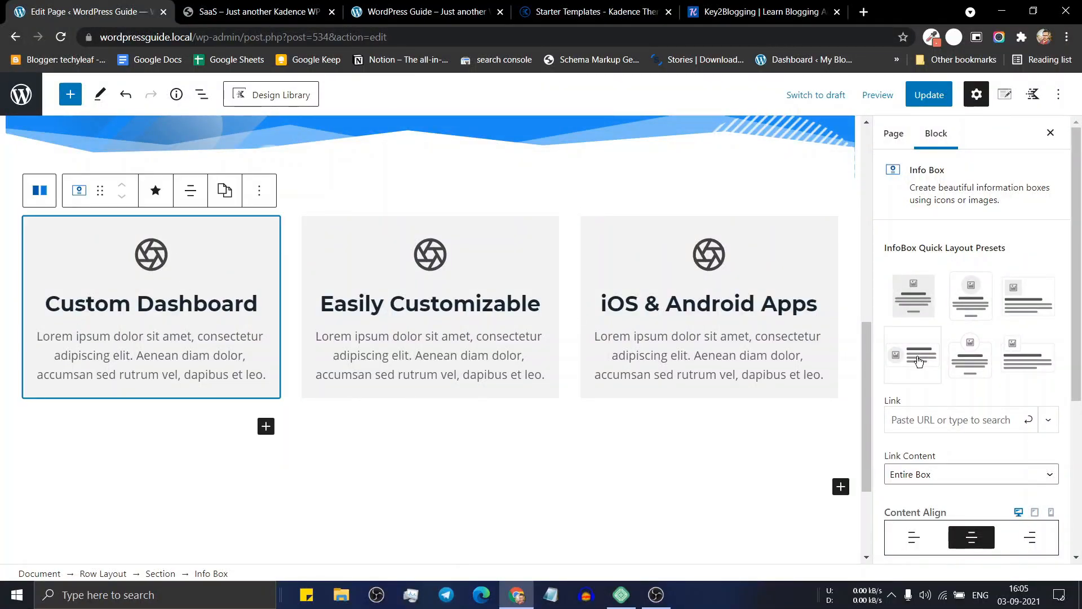
scroll(952, 383, "down", 4)
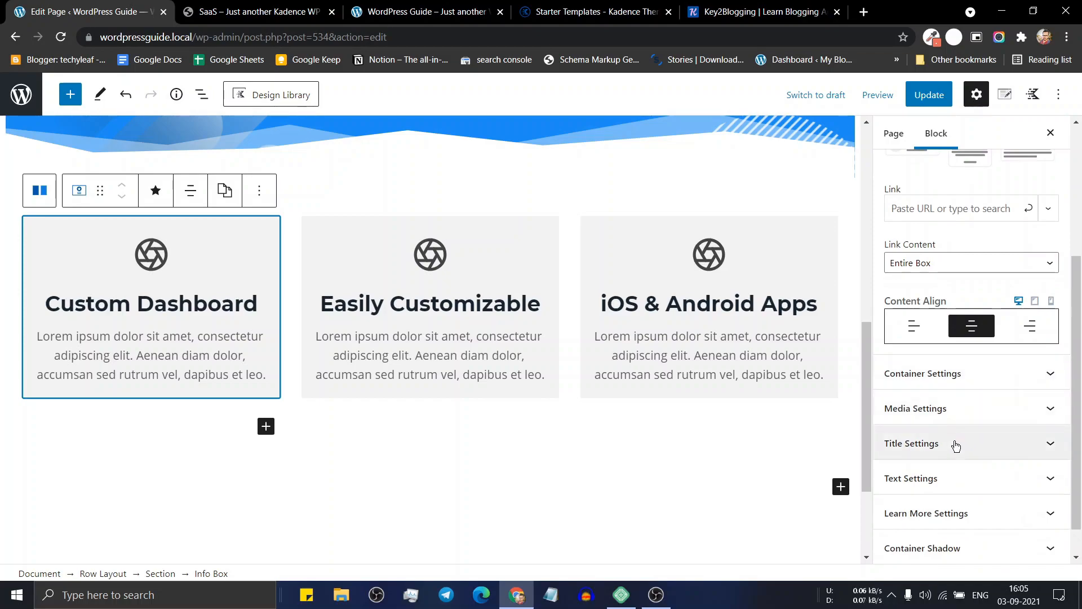
left_click(956, 416)
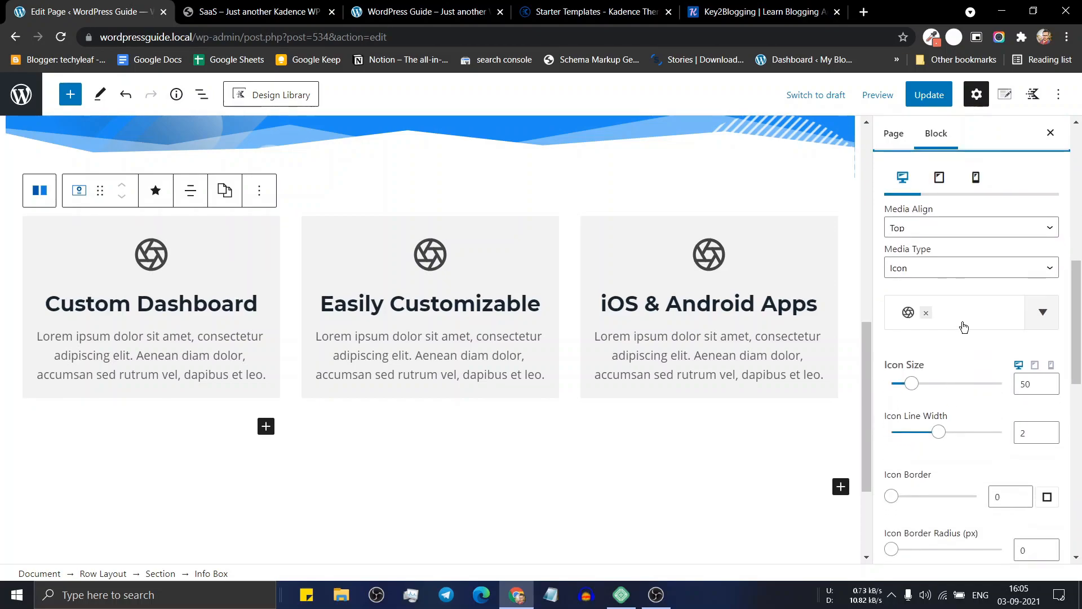
scroll(964, 329, "up", 1)
left_click(931, 341)
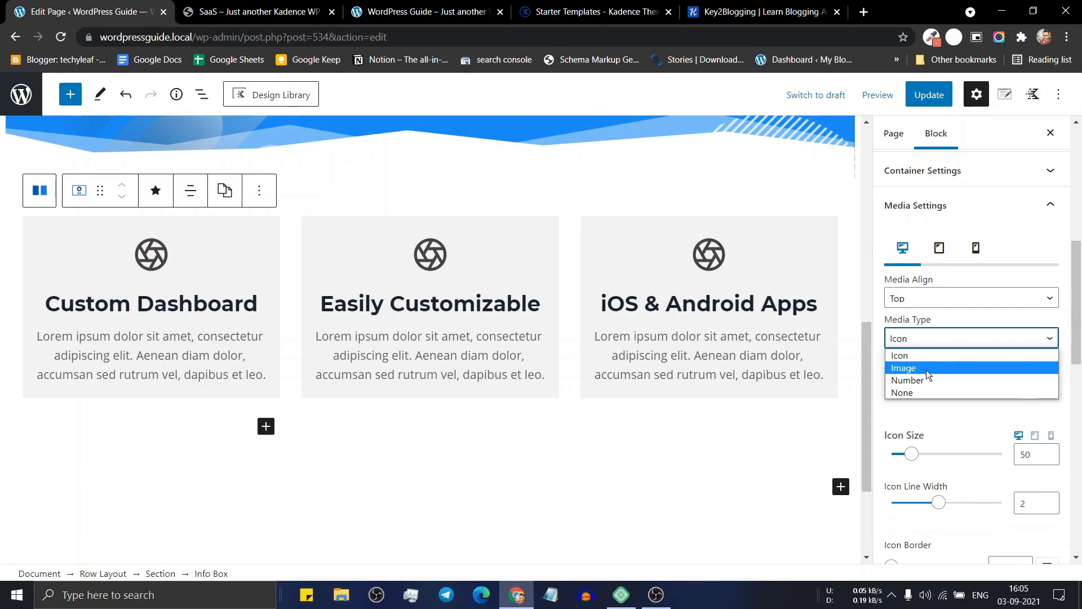
left_click(938, 343)
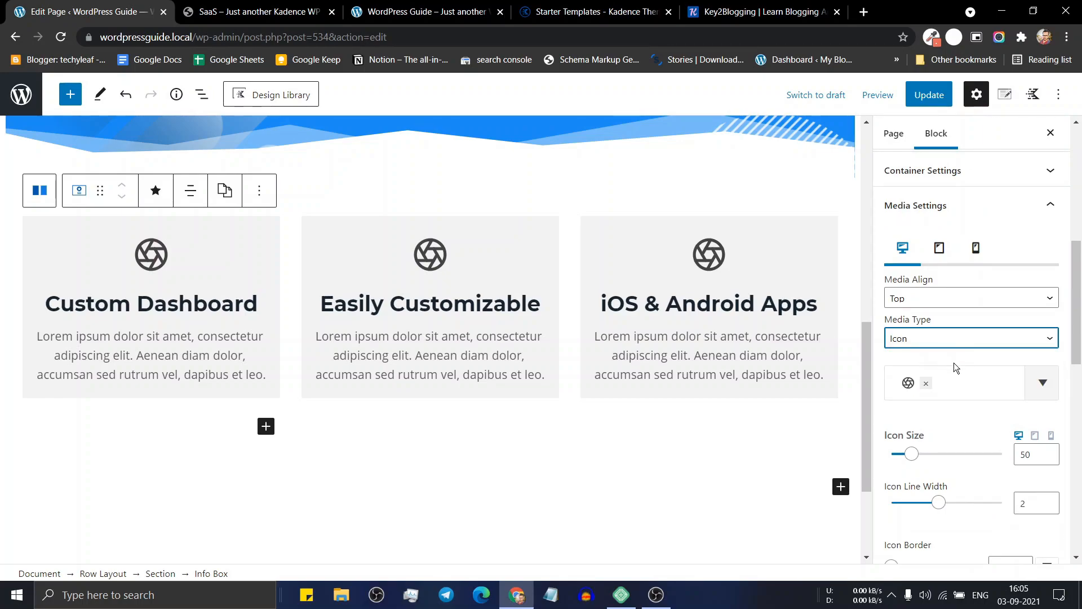
left_click(926, 383)
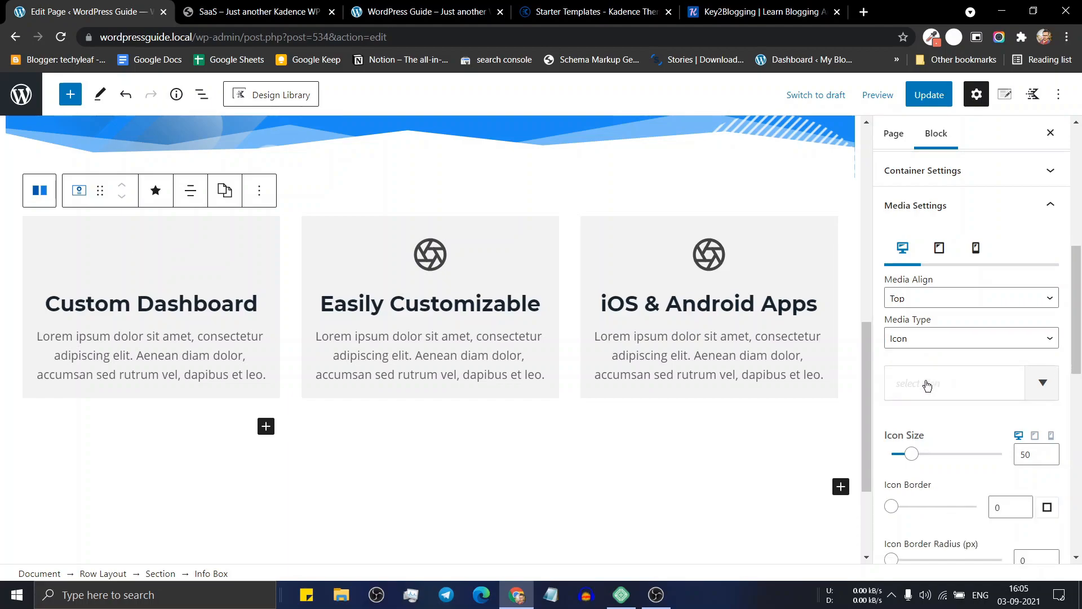
left_click(1041, 384)
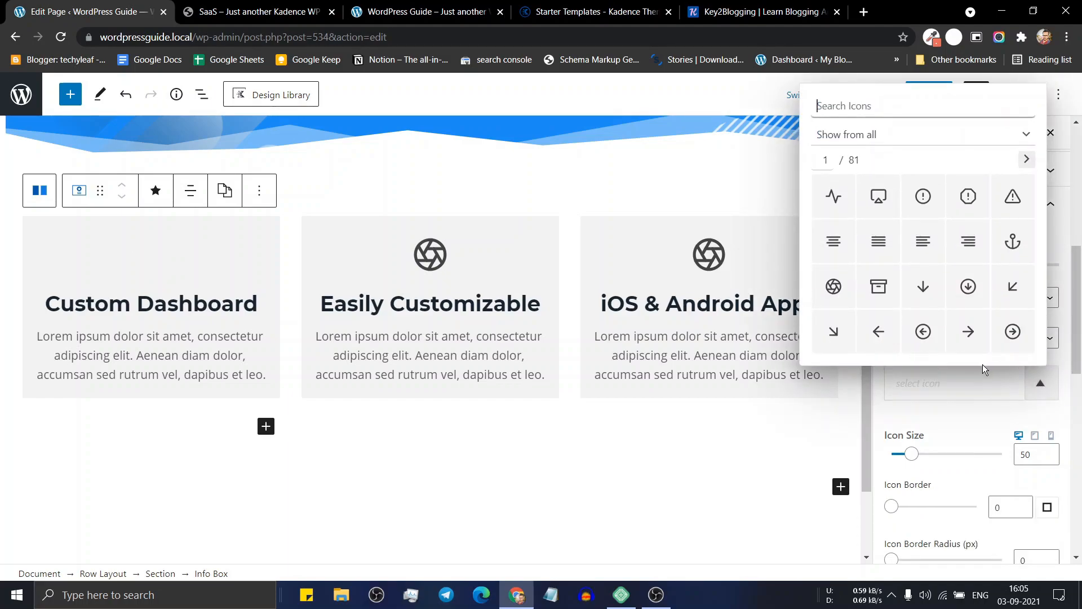
left_click(885, 207)
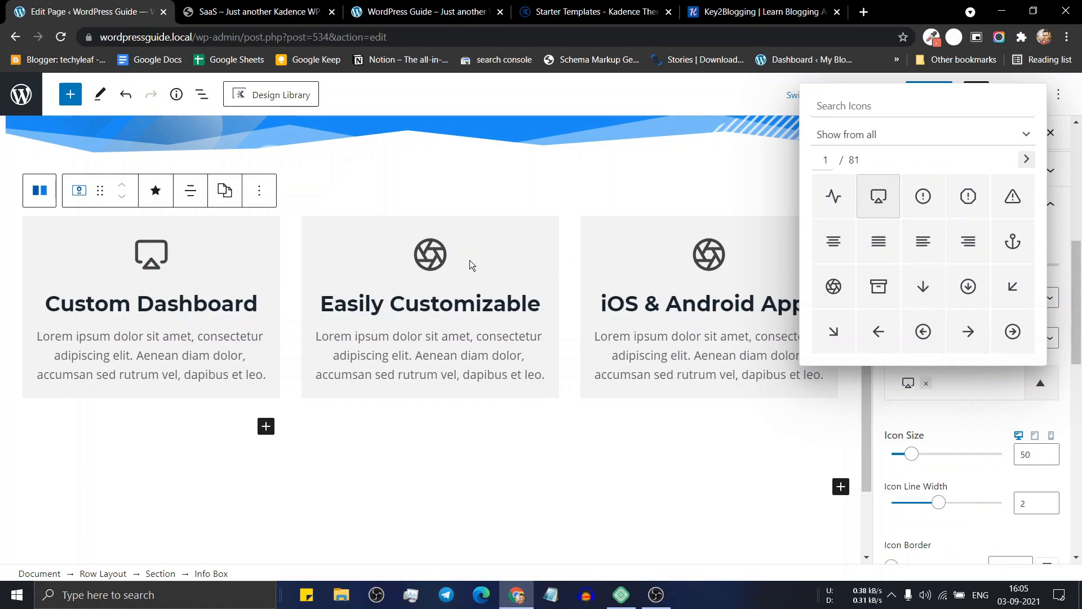
- Replace the Easily Customizable info box's icon with the solid pencil-in-square icon, found by searching the icons for "edit"
left_click(430, 256)
scroll(984, 406, "down", 4)
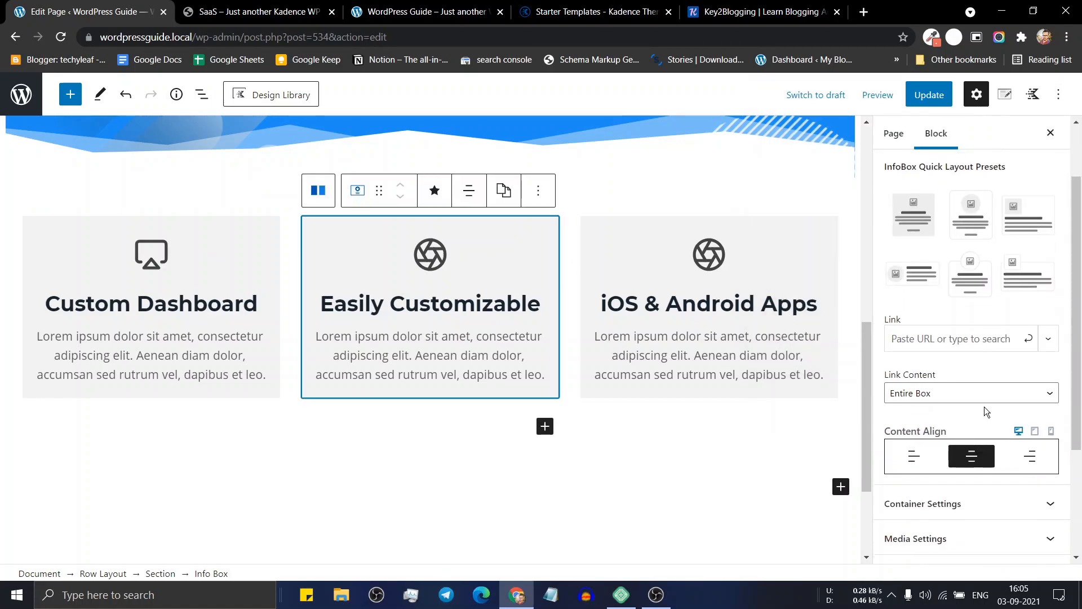
left_click(954, 373)
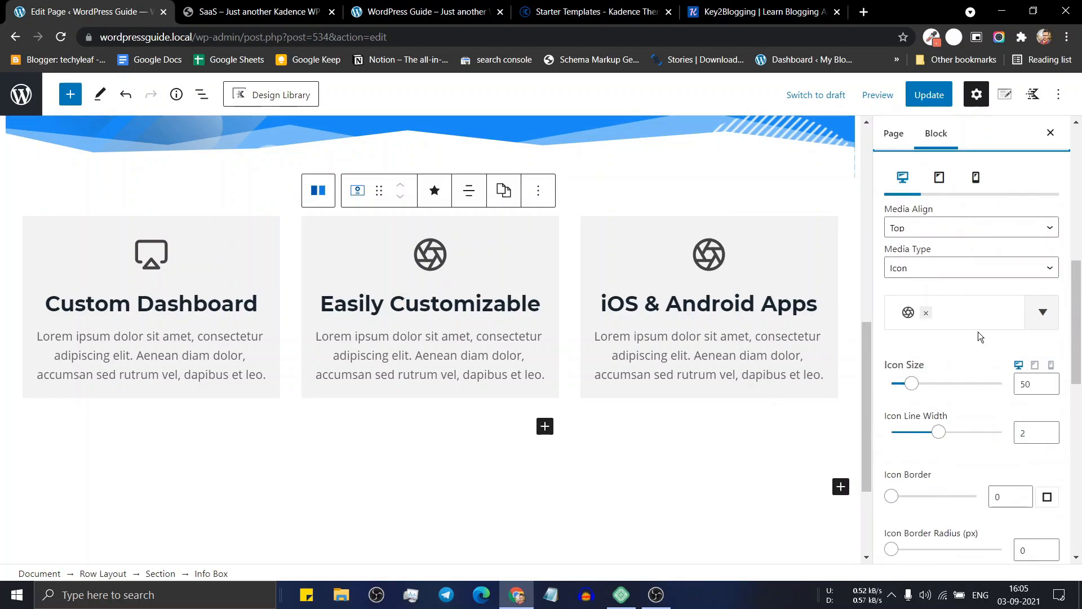
left_click(925, 313)
left_click(1042, 312)
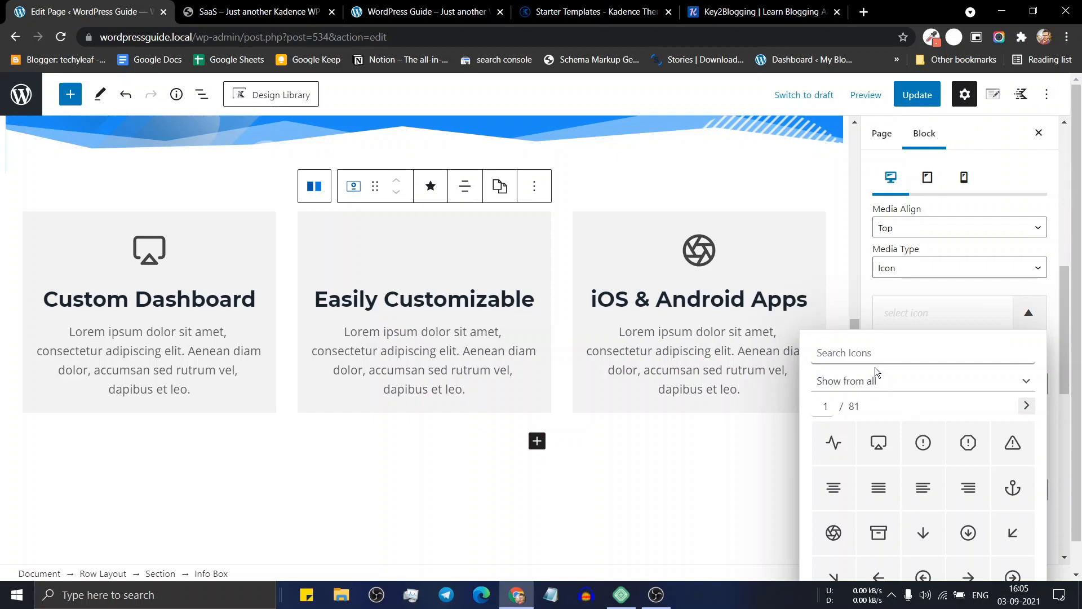
type("cus")
type("edit")
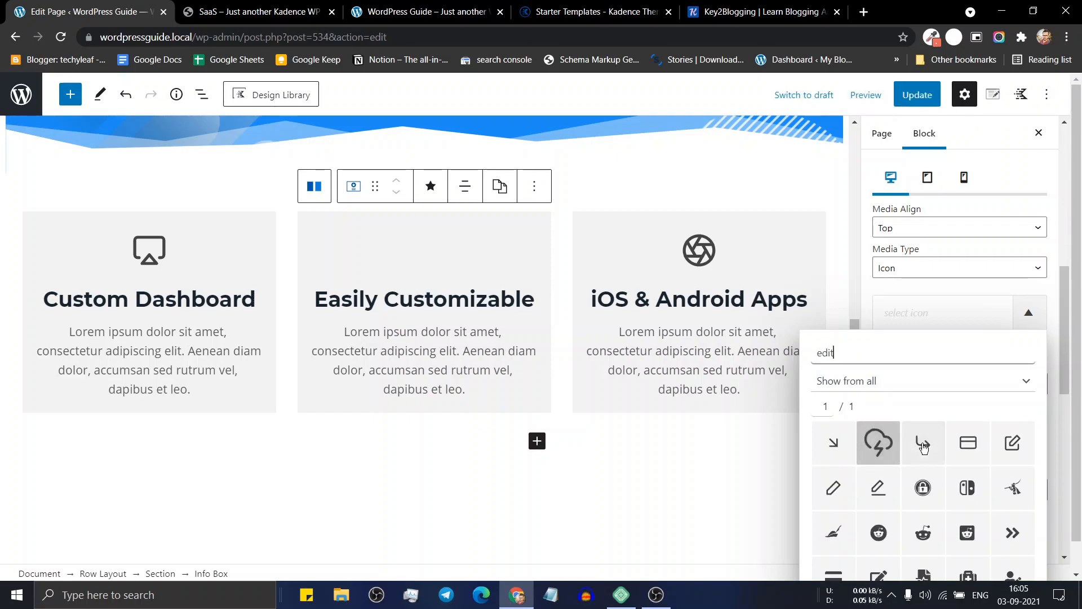
left_click(882, 579)
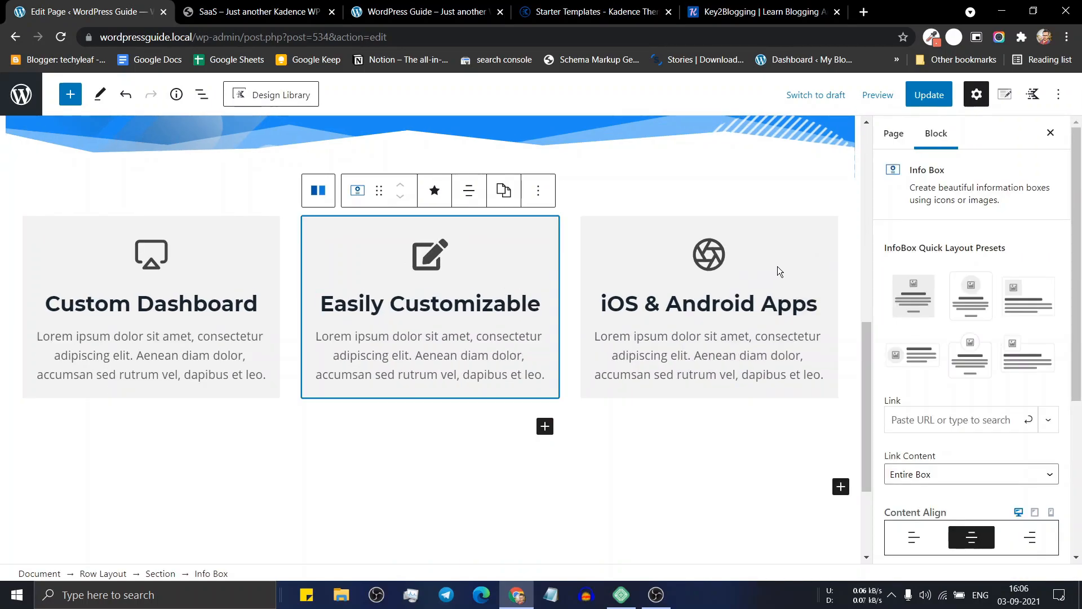
- Replace the iOS & Android Apps info box's icon with the solid phone icon, found by searching the icons for "mobil"
left_click(777, 266)
scroll(1026, 457, "down", 1)
left_click(961, 375)
left_click(926, 313)
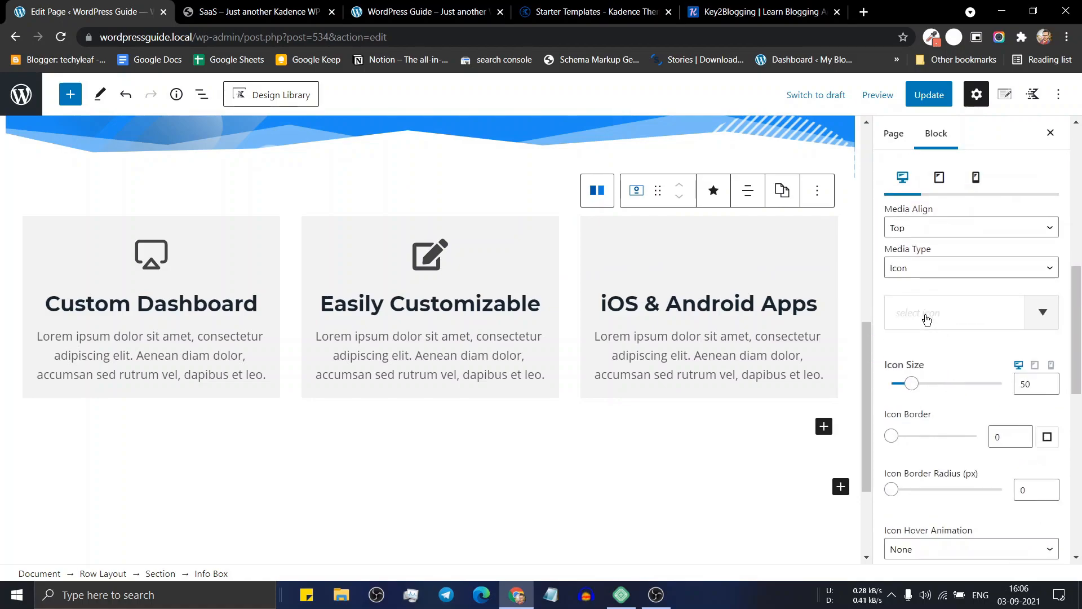
left_click(926, 319)
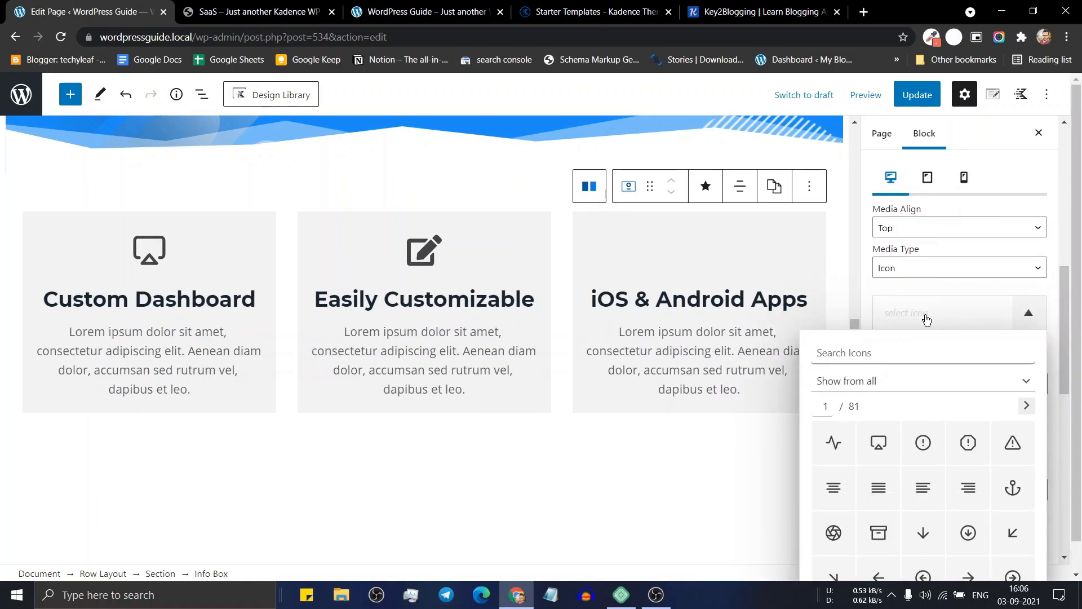
type("mobil")
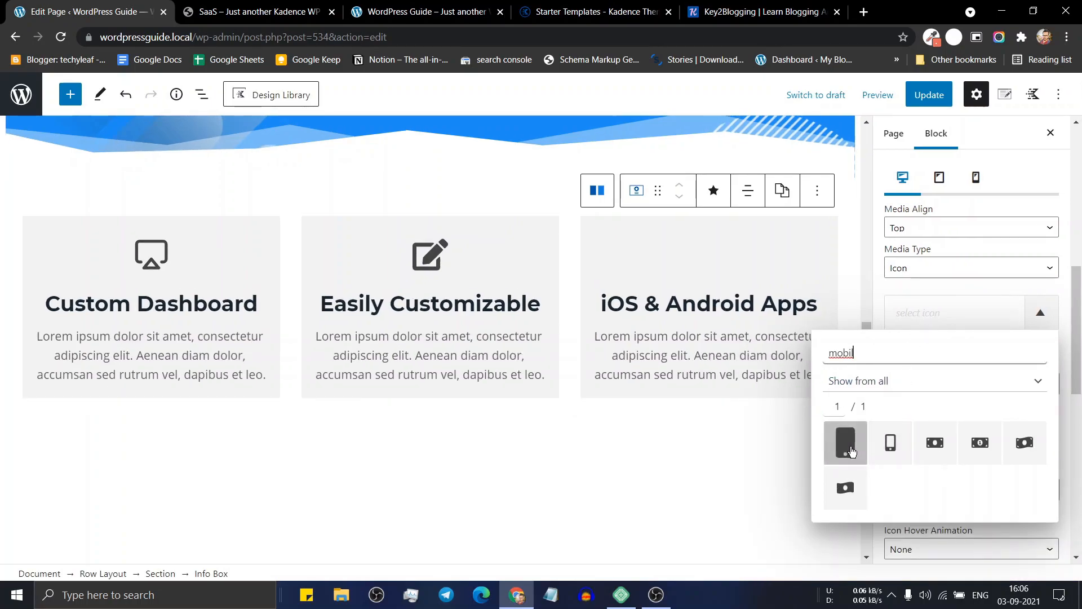
left_click(846, 443)
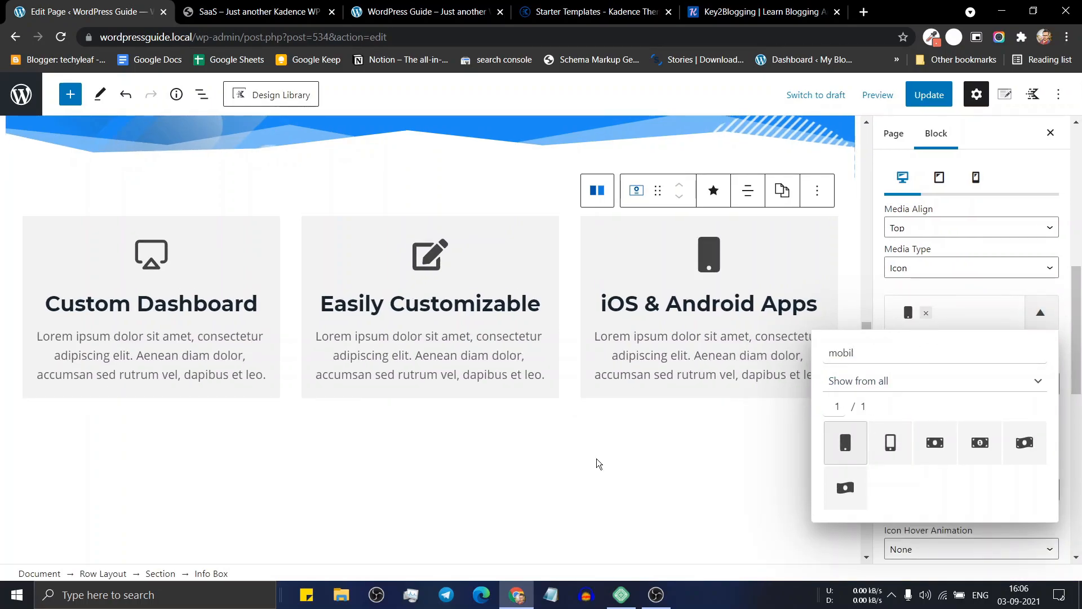
- Duplicate the whole three-column Row Layout containing the info boxes to create a second feature row
left_click(582, 415)
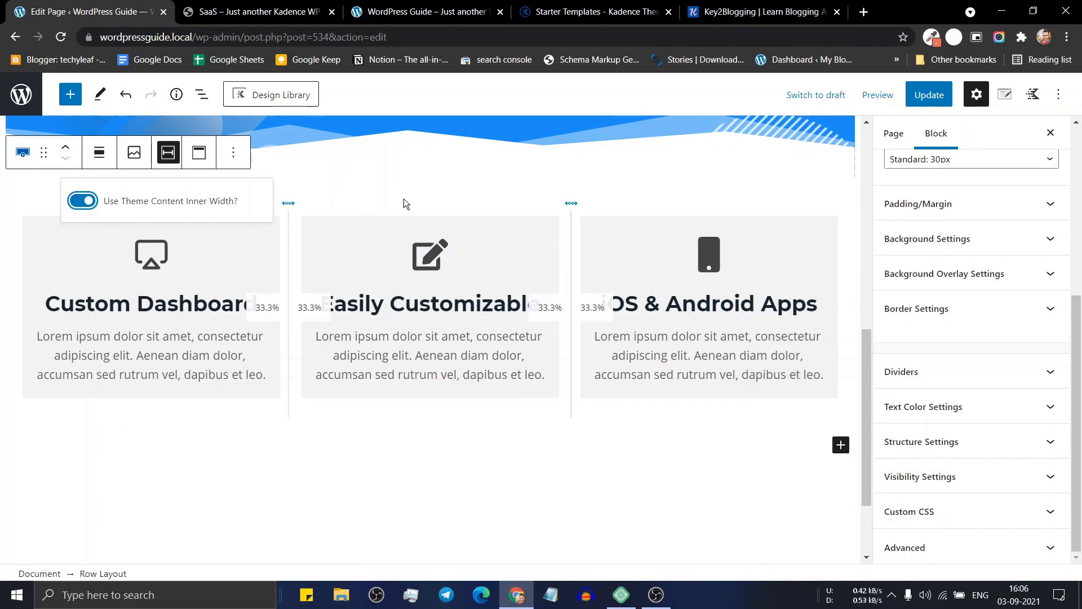
left_click(417, 205)
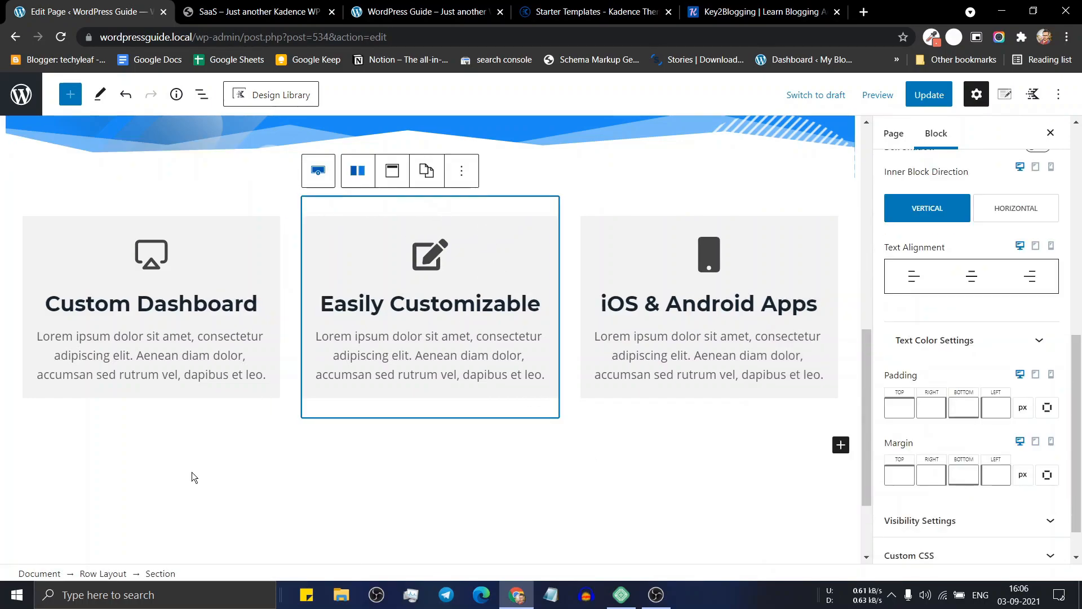
left_click(111, 573)
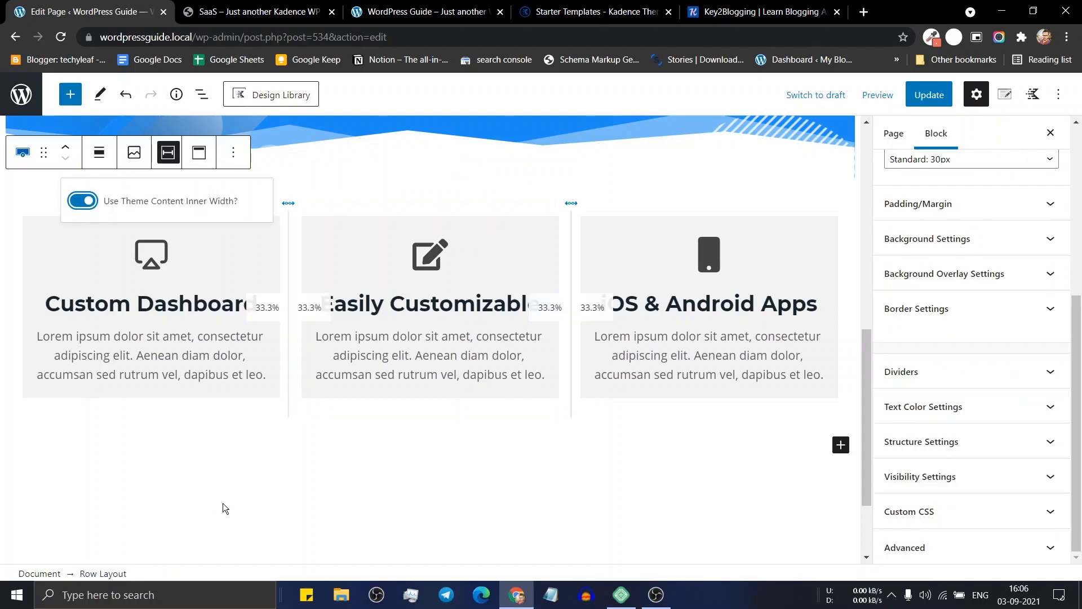
scroll(366, 366, "up", 3)
scroll(343, 331, "down", 3)
left_click(233, 153)
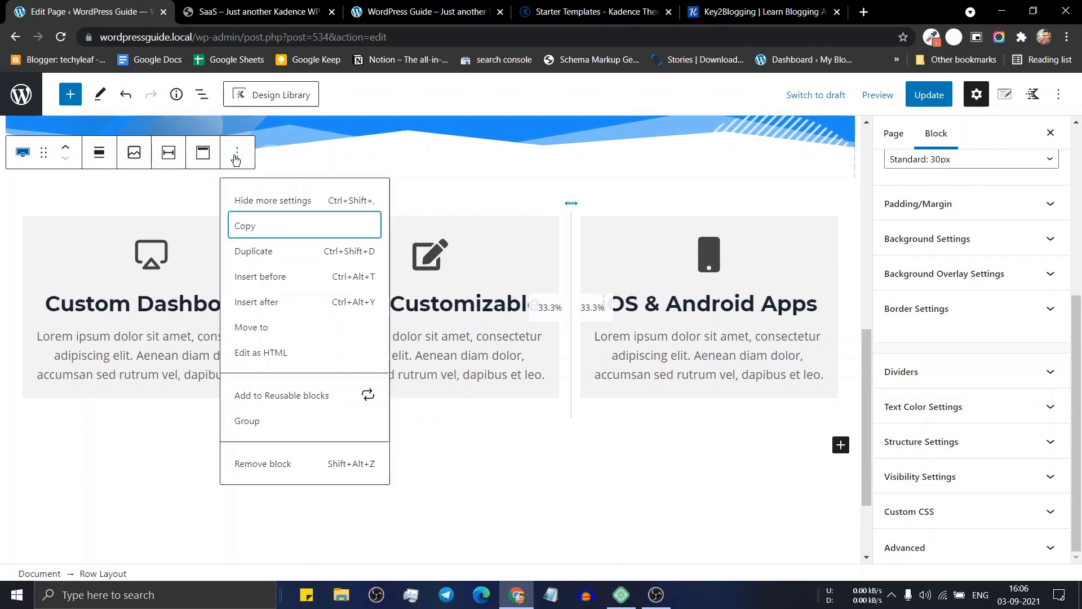
left_click(269, 261)
scroll(428, 282, "down", 2)
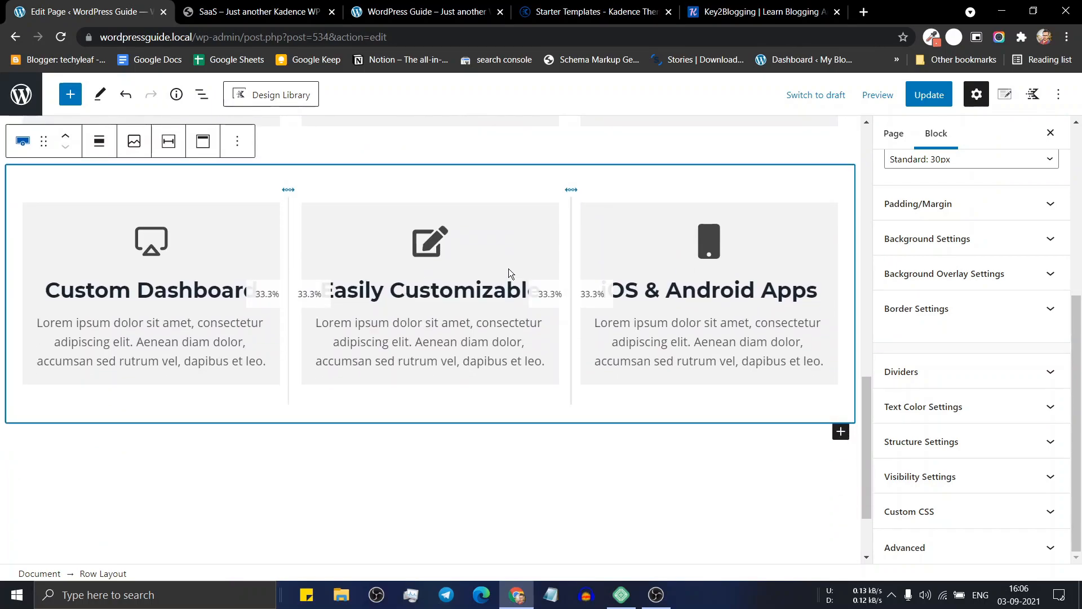
scroll(329, 338, "up", 2)
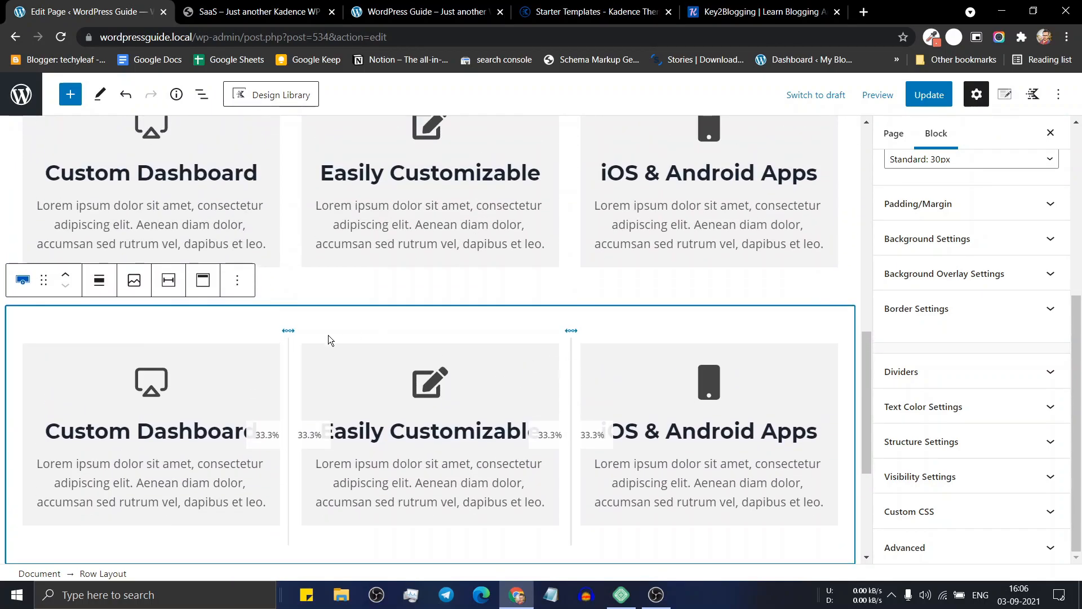
- Update the page and review both feature rows on the refreshed live homepage
left_click(187, 395)
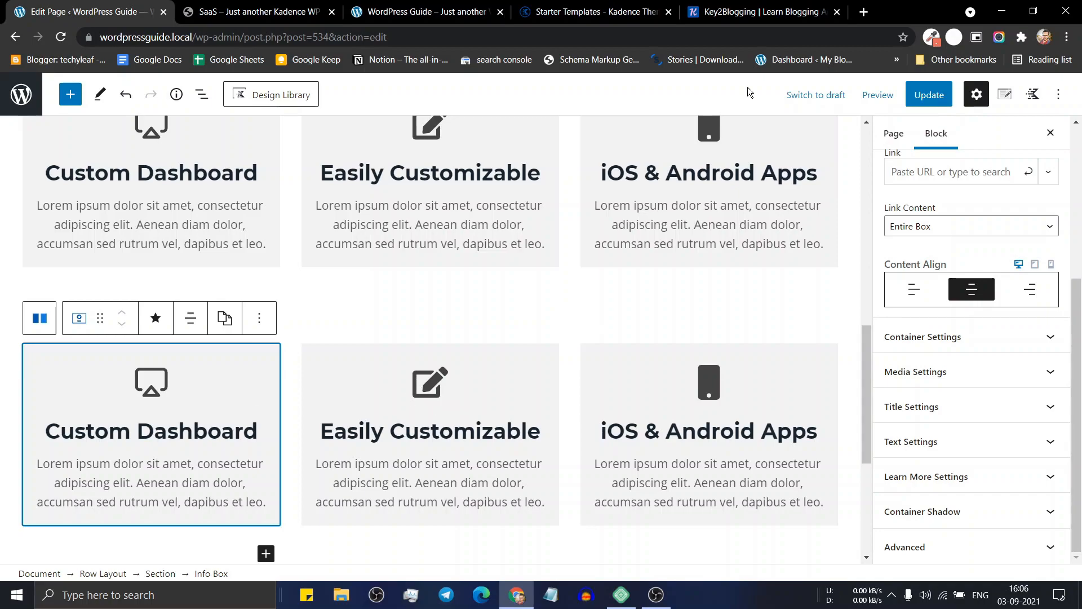
left_click(925, 97)
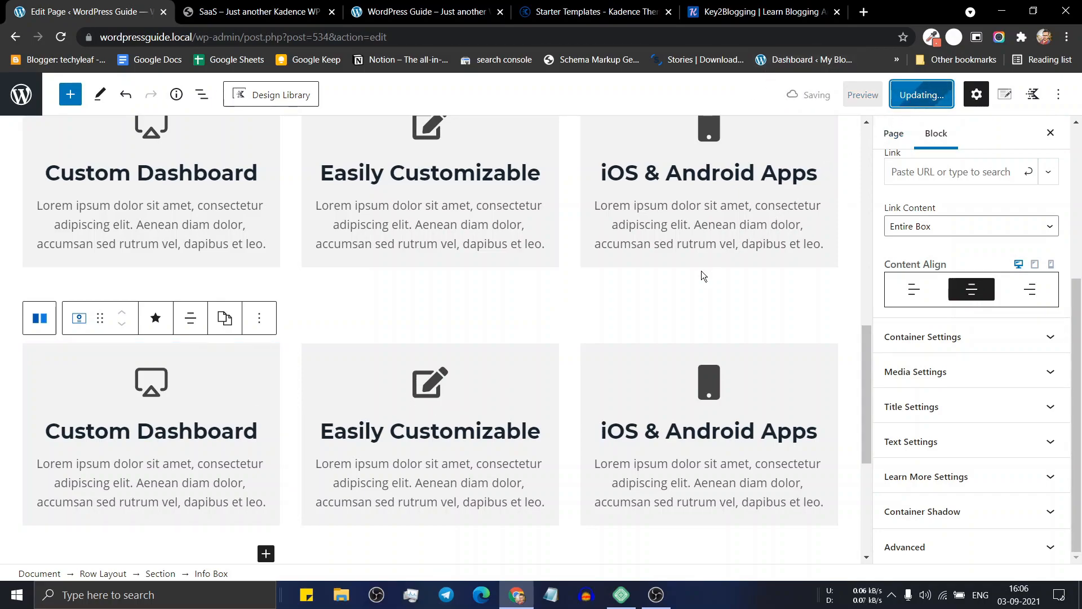
left_click(408, 6)
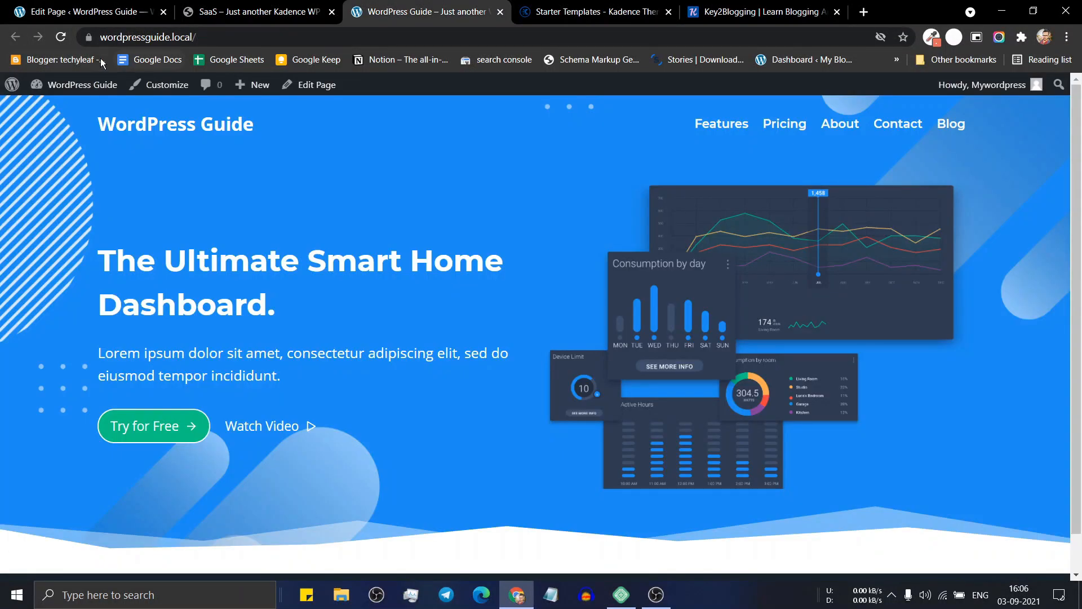
left_click(60, 37)
scroll(459, 202, "down", 8)
scroll(592, 369, "down", 2)
scroll(634, 331, "up", 3)
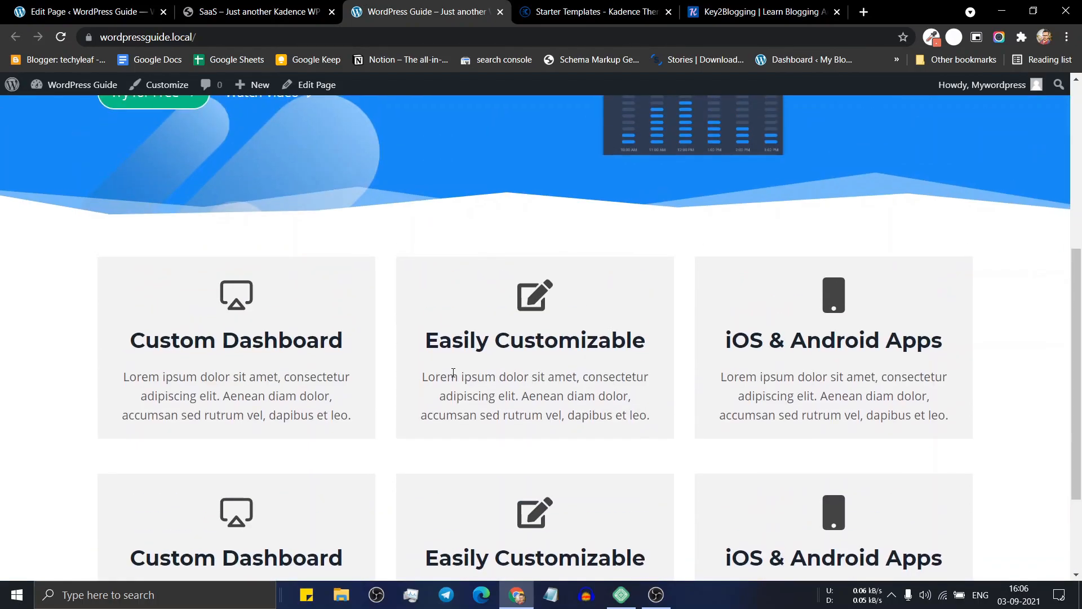
scroll(536, 307, "down", 3)
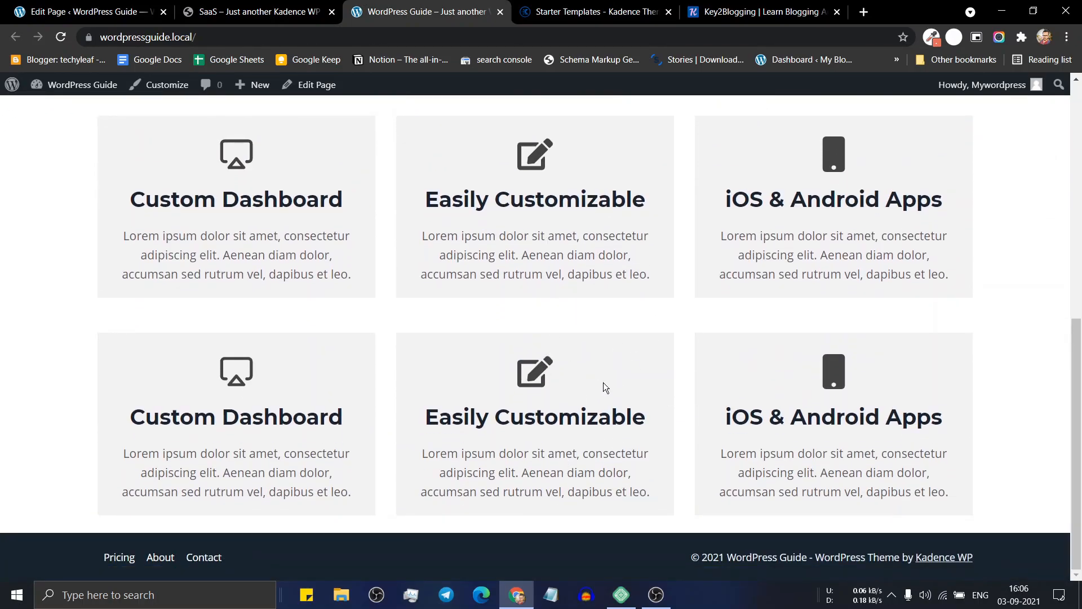
- Set the top padding of the first feature row's Row Layout to 50 px in the page editor
left_click(90, 11)
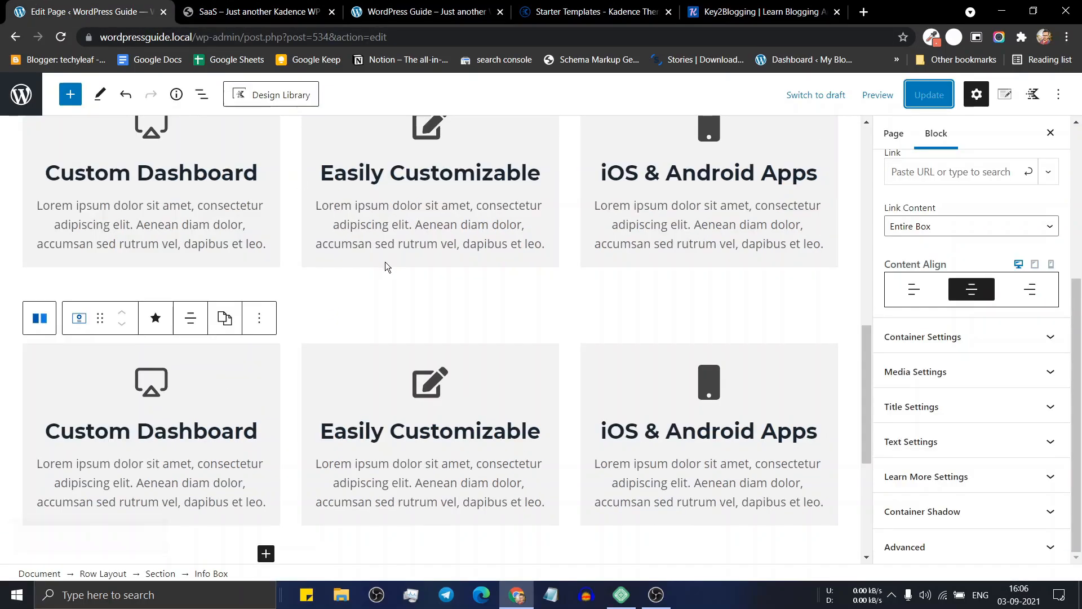
scroll(449, 265, "up", 2)
left_click(385, 213)
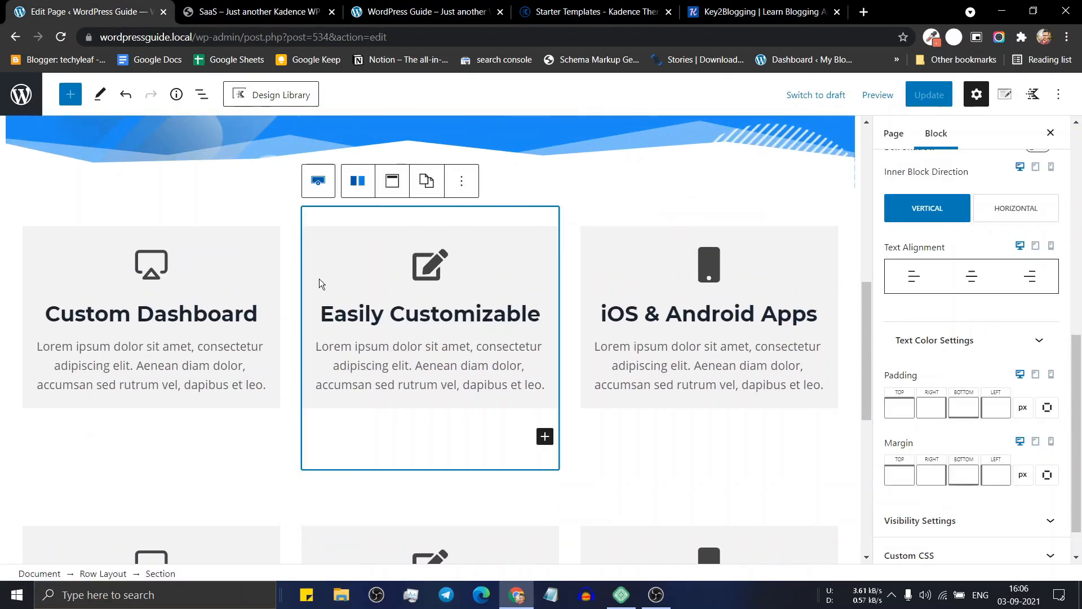
left_click(103, 573)
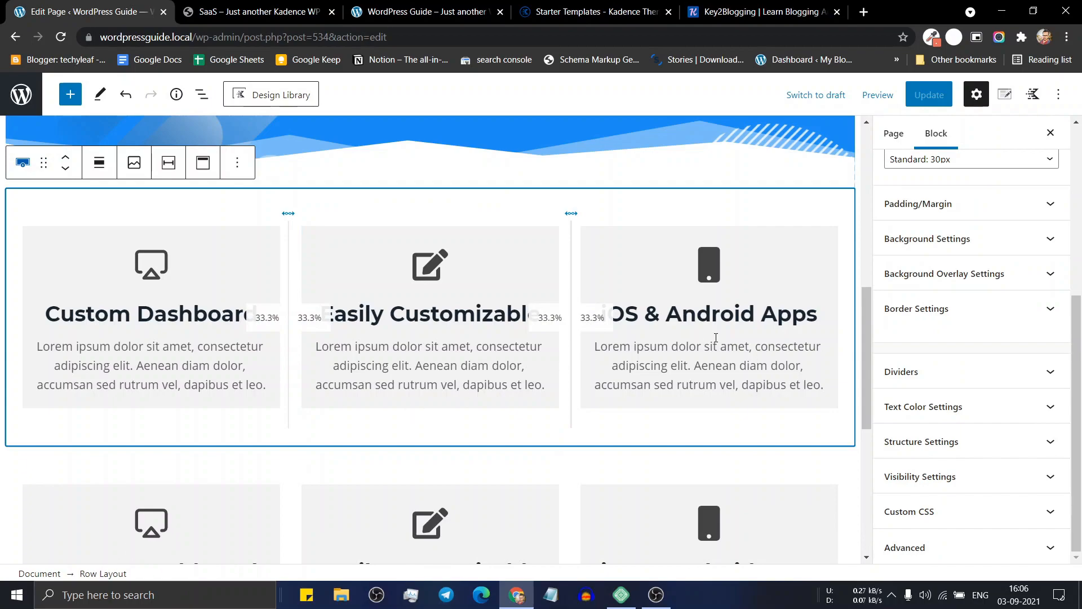
left_click(959, 208)
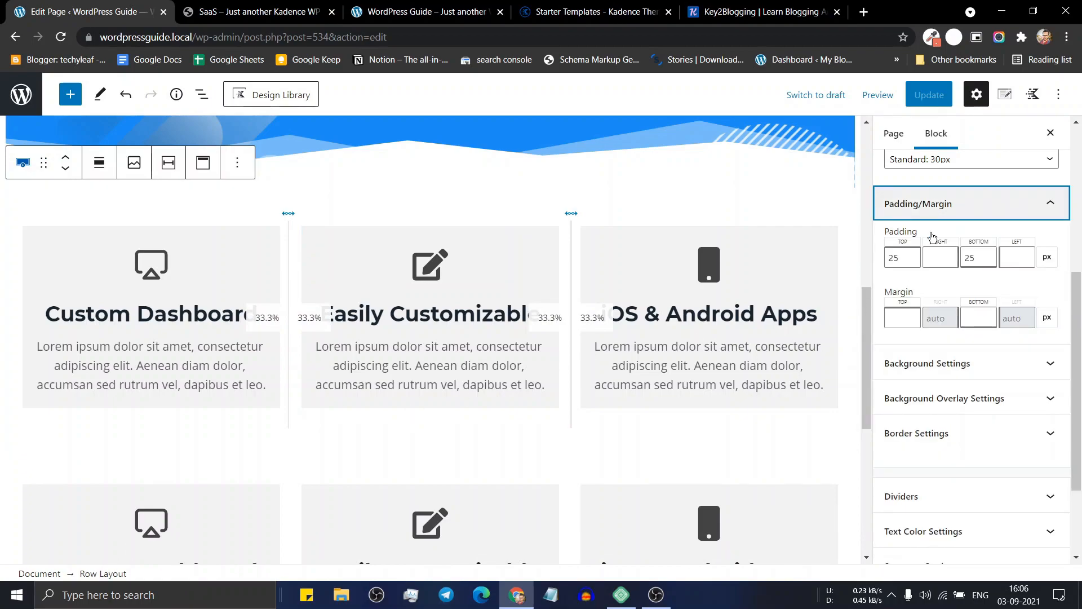
double_click(903, 259)
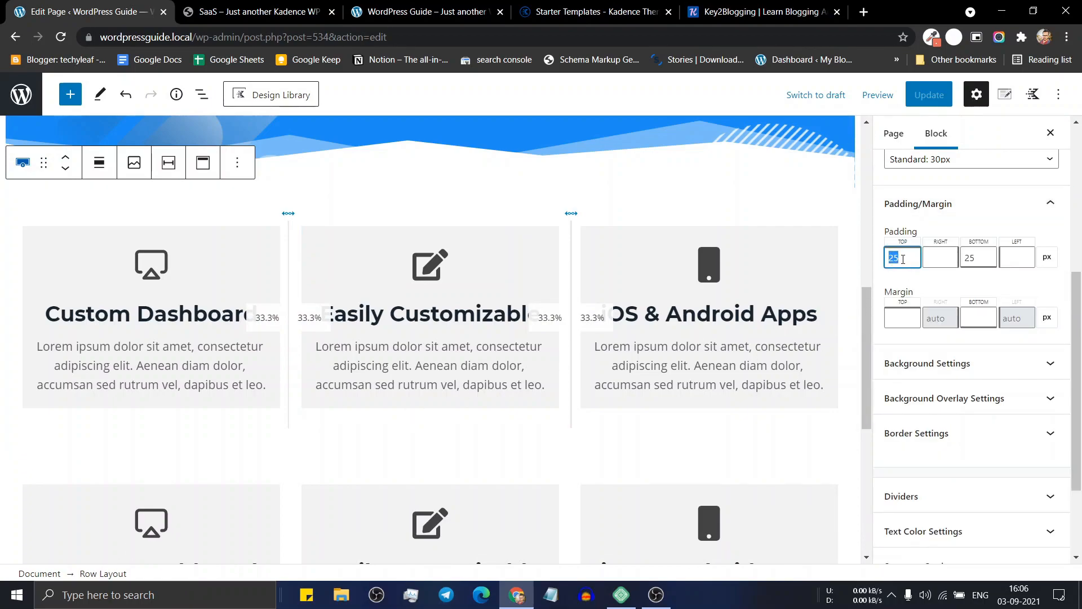
type("50")
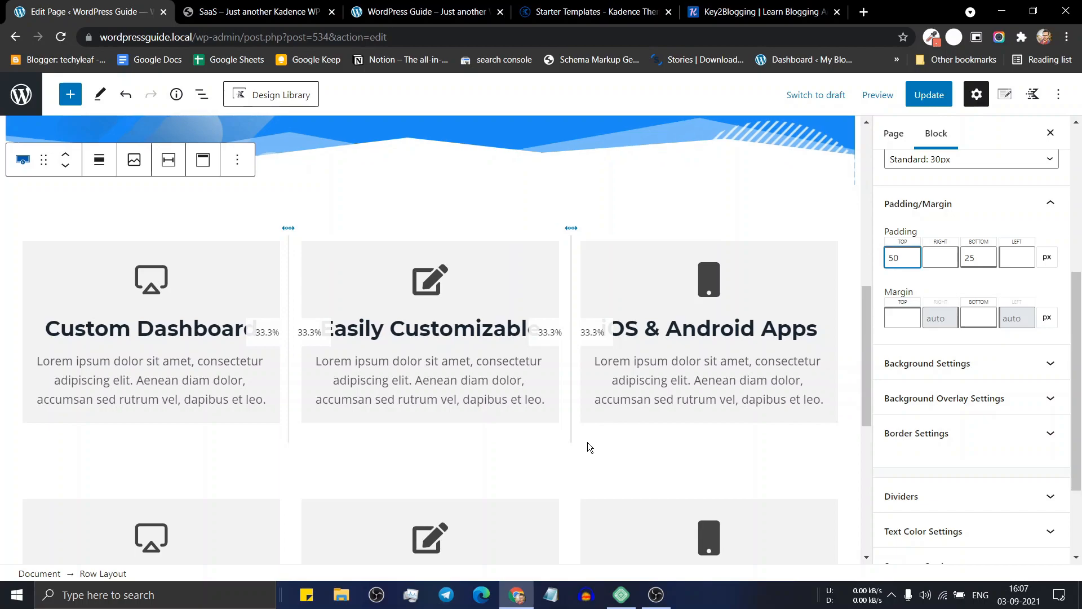
- Set the bottom padding of the second feature row's Row Layout to 50 px
scroll(587, 436, "down", 6)
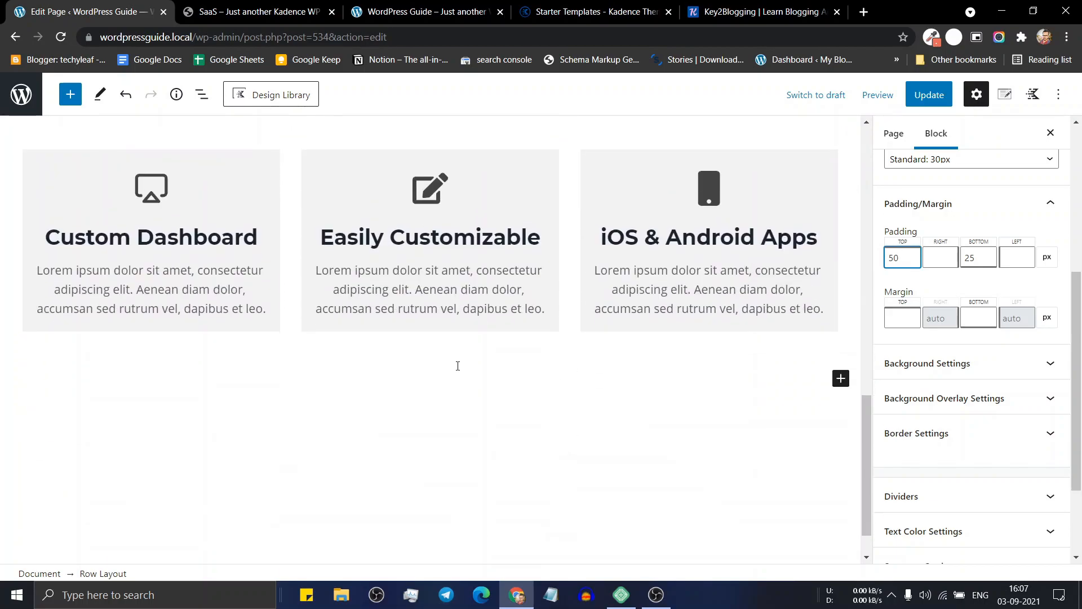
left_click(547, 145)
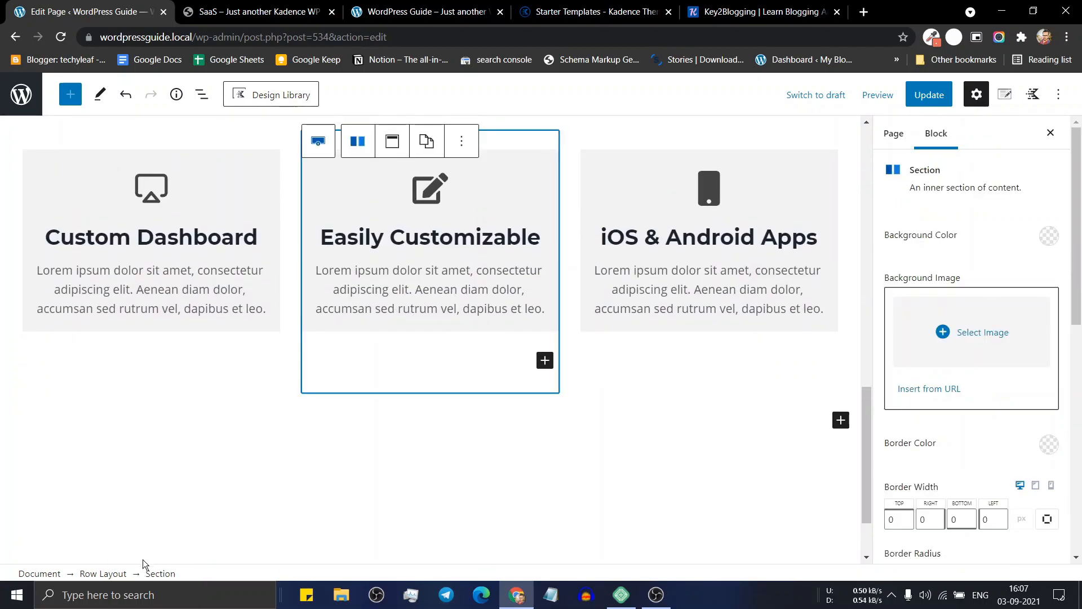
left_click(112, 574)
left_click(981, 478)
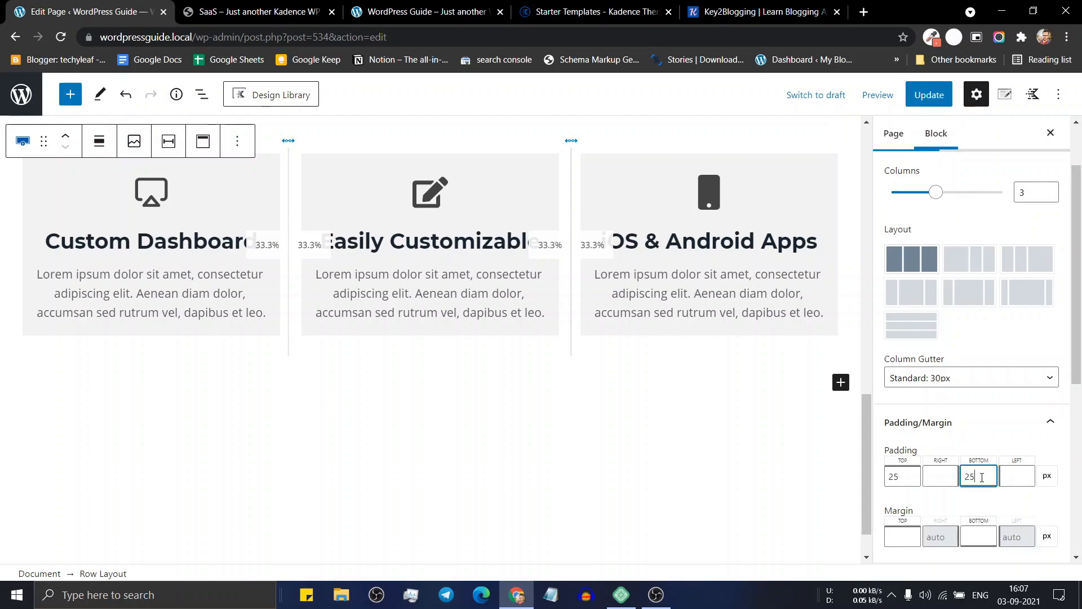
key("BackSpace")
key("BackSpace")
type("50")
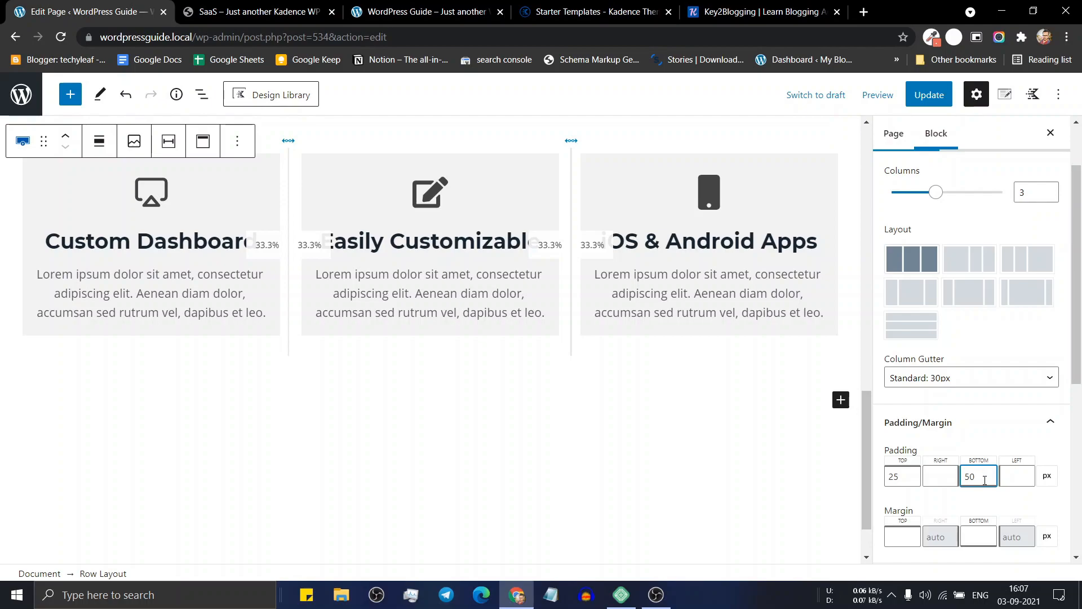
- Update the page and check the spacing above and below the feature rows on the refreshed live homepage
left_click(929, 95)
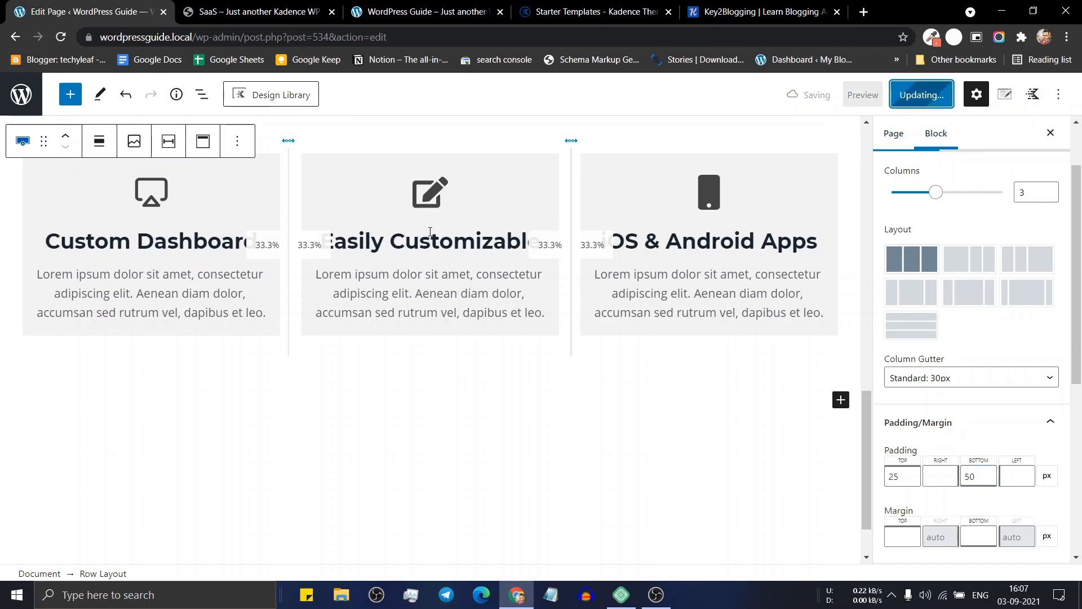
left_click(367, 21)
left_click(61, 37)
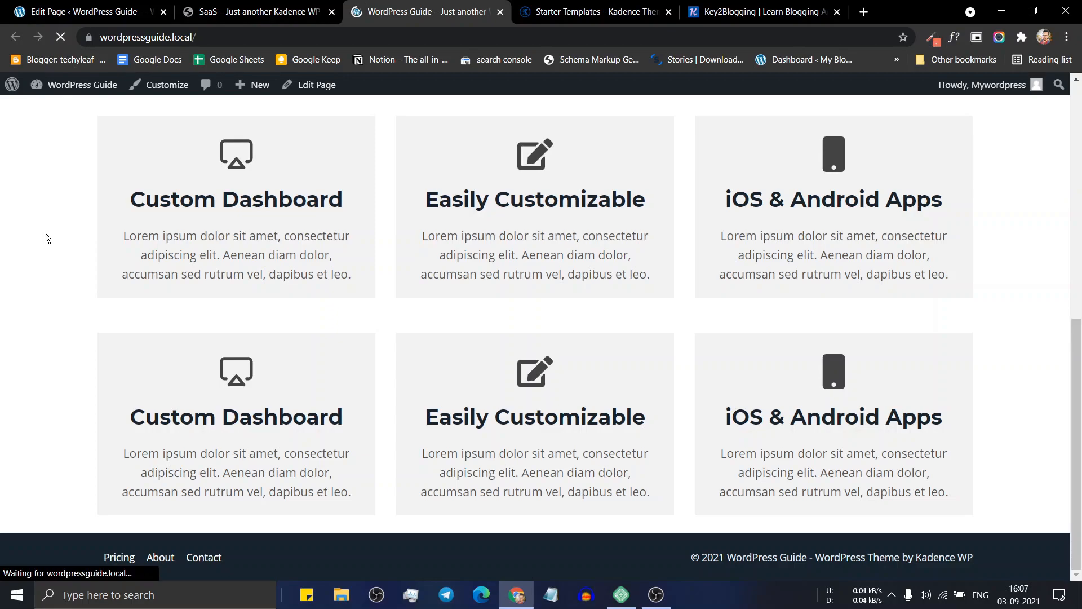
scroll(651, 437, "up", 3)
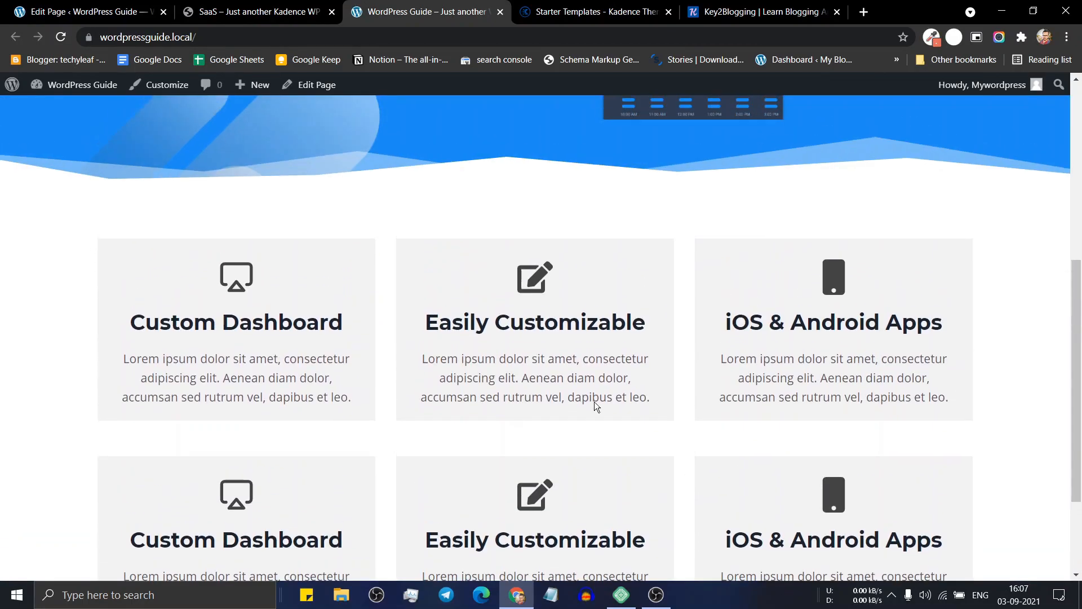
scroll(733, 333, "down", 3)
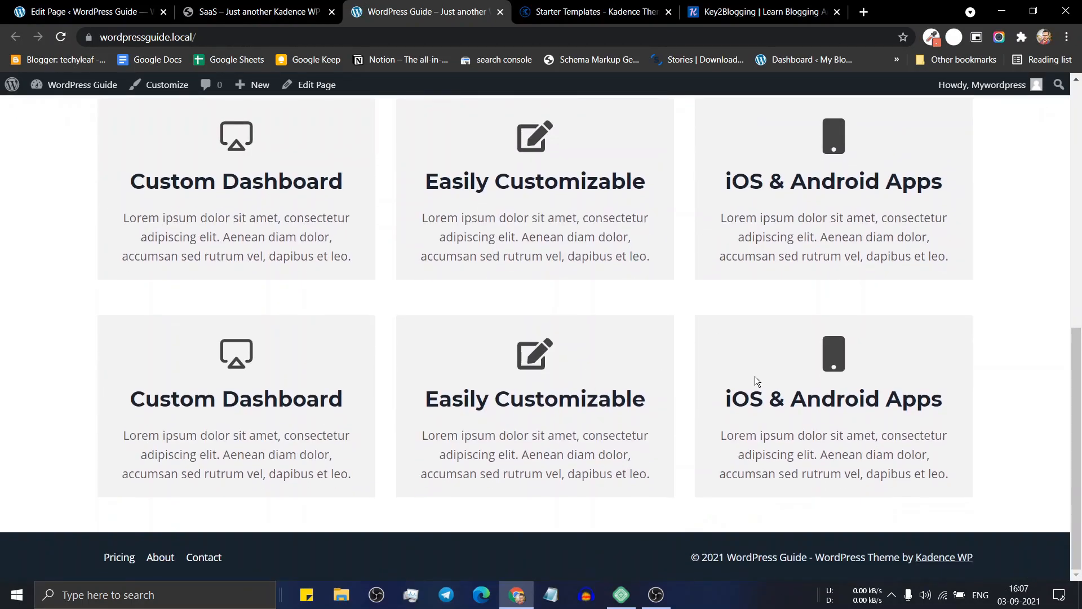
- Add a Row Layout with two equal columns below the feature rows, modelled on the demo's Dashboards & Analytics section
left_click(85, 12)
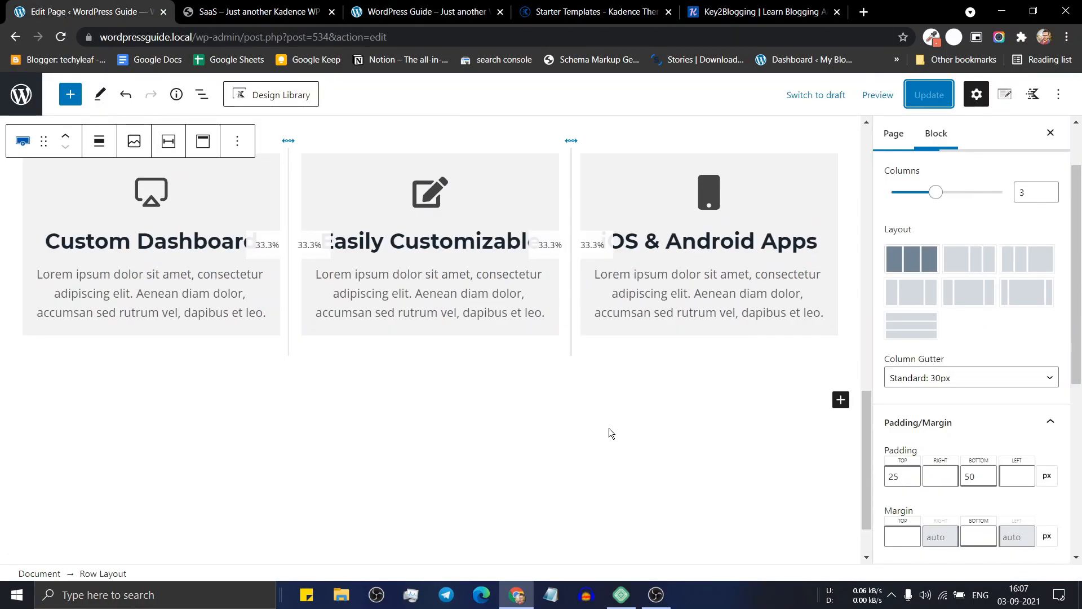
left_click(265, 11)
scroll(429, 267, "down", 12)
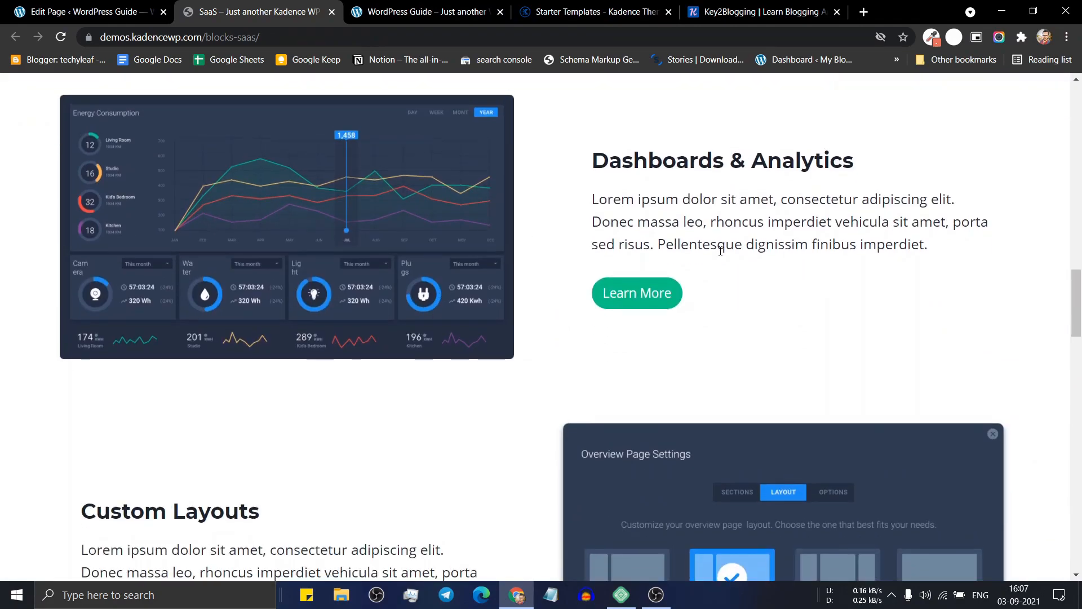
scroll(720, 248, "up", 2)
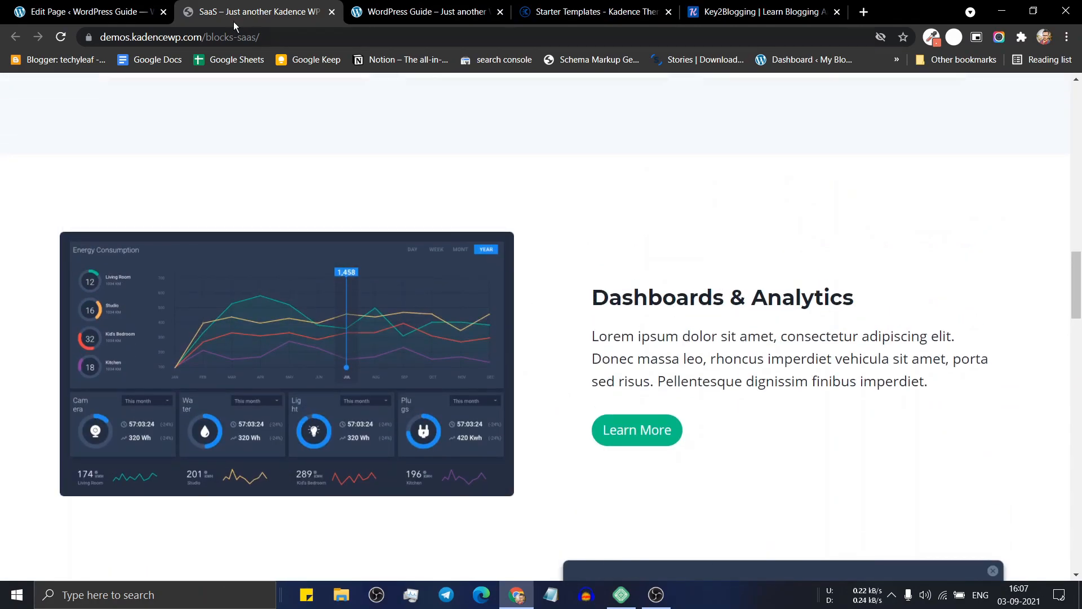
left_click(85, 11)
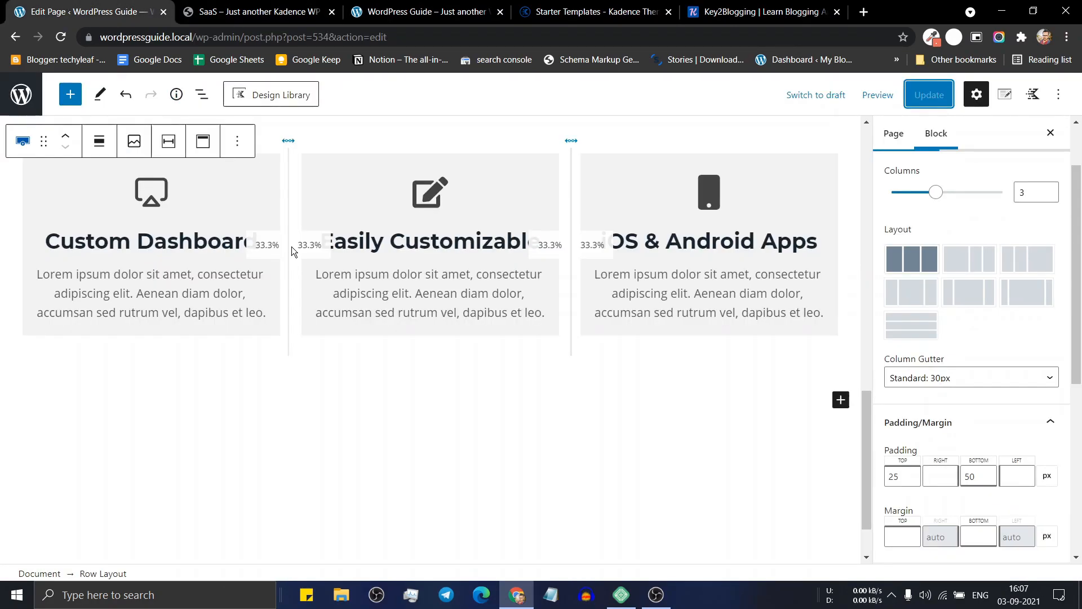
left_click(841, 402)
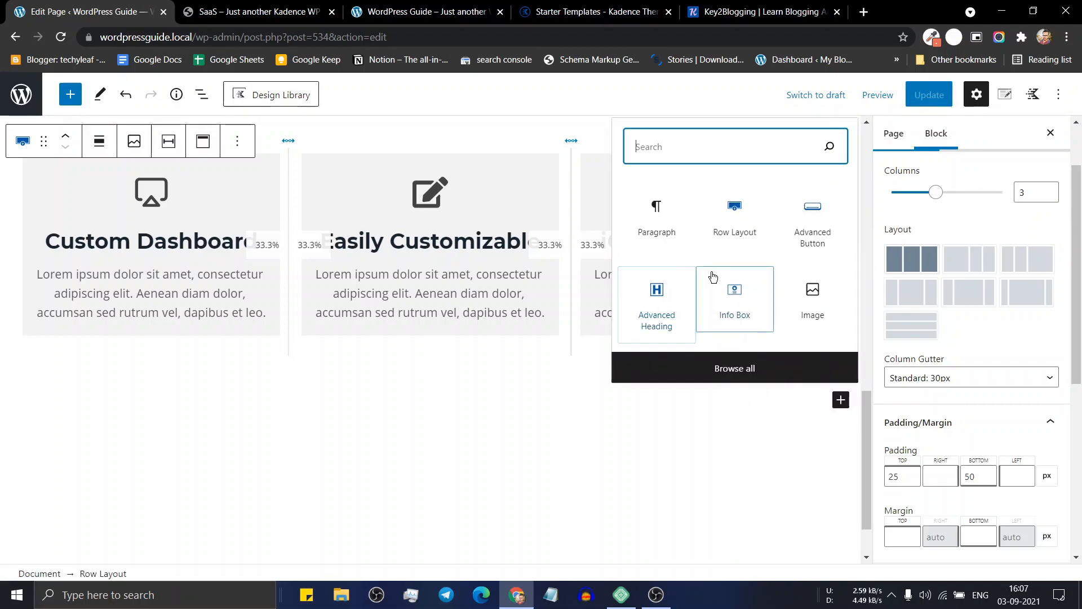
left_click(735, 217)
left_click(259, 11)
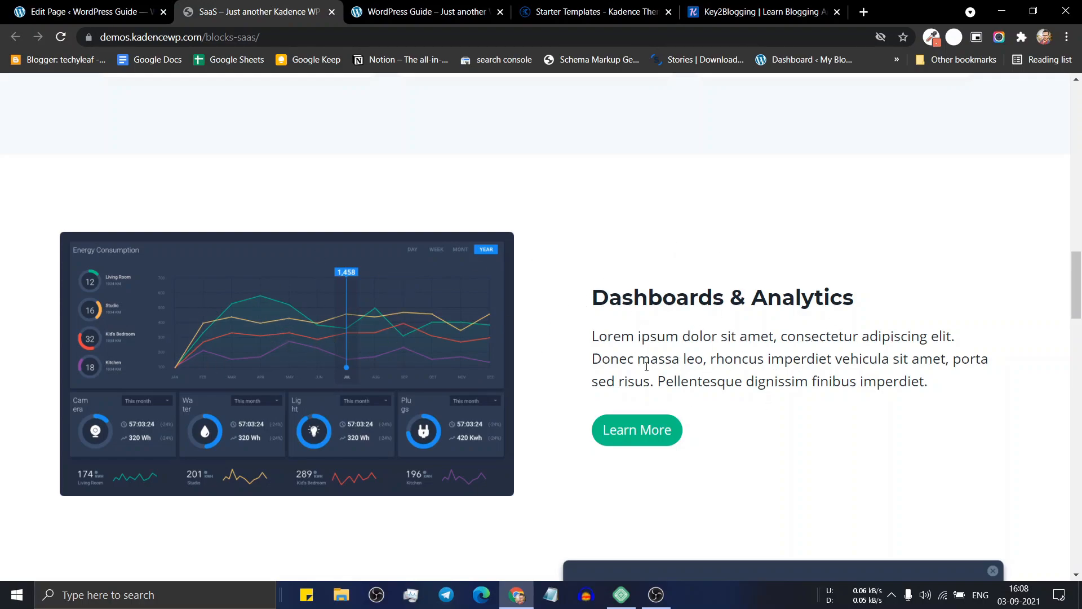
left_click(32, 13)
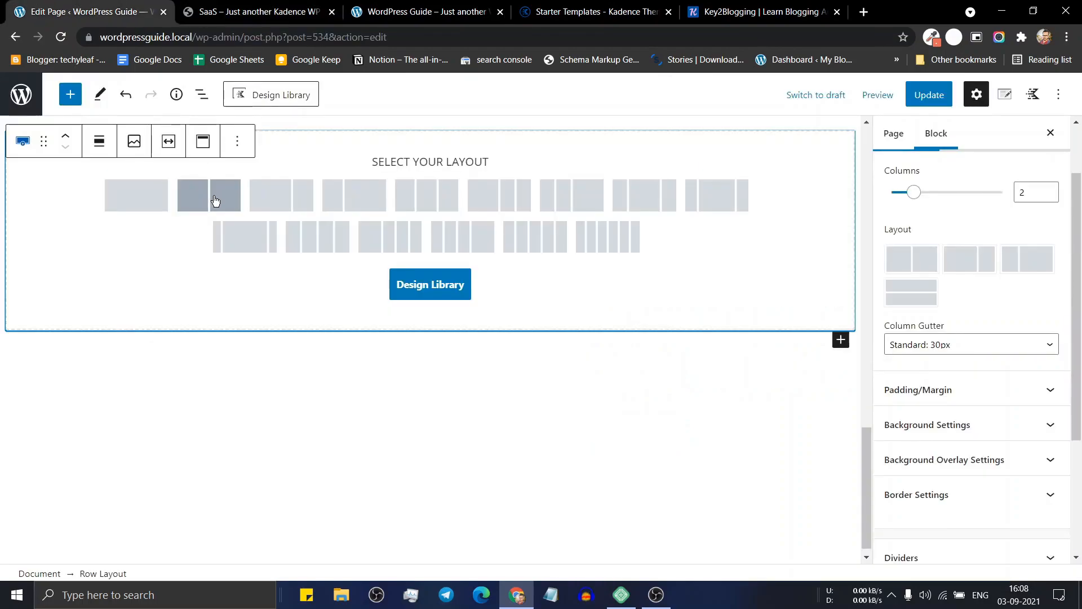
left_click(214, 200)
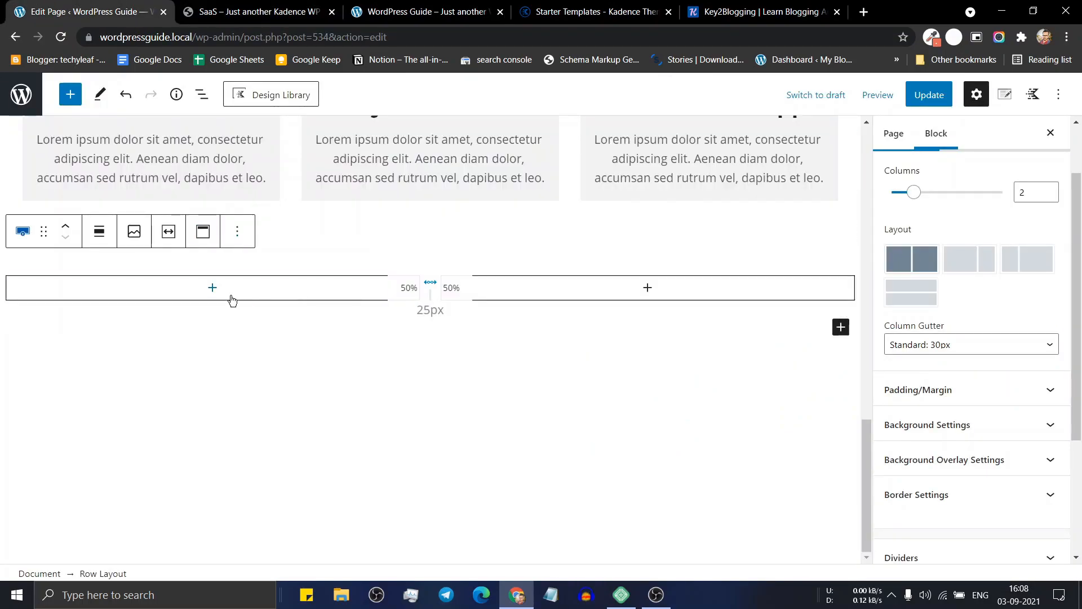
- Compare with the demo section and search the blocks for "image" in the new row's first column
left_click(268, 11)
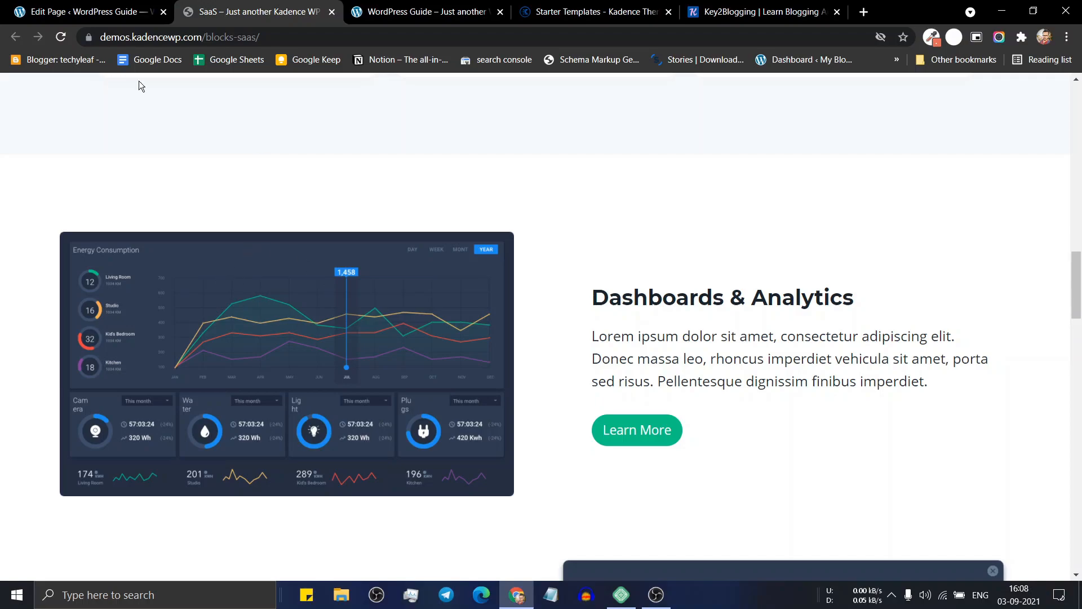
left_click(93, 13)
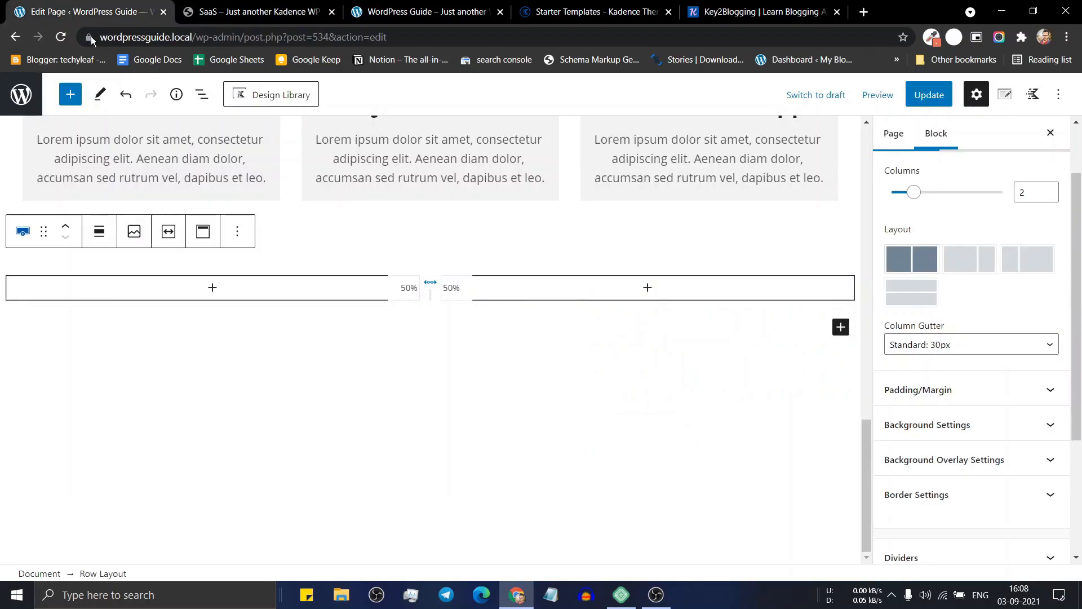
left_click(215, 288)
type("image")
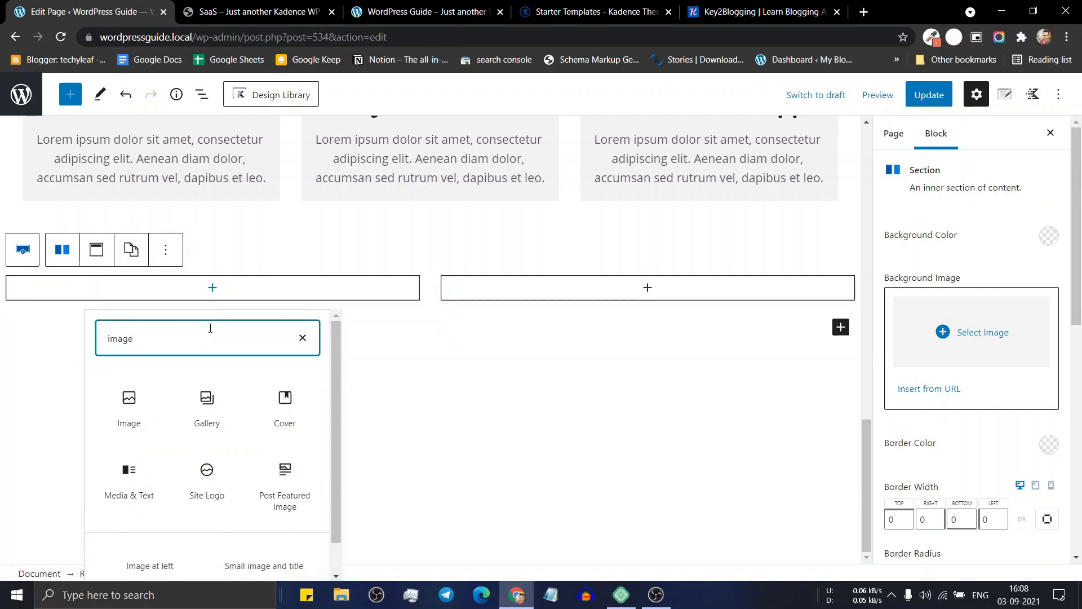
- Insert an image block in the row's first column using analytics-dash.png from the media library
left_click(131, 397)
left_click(89, 382)
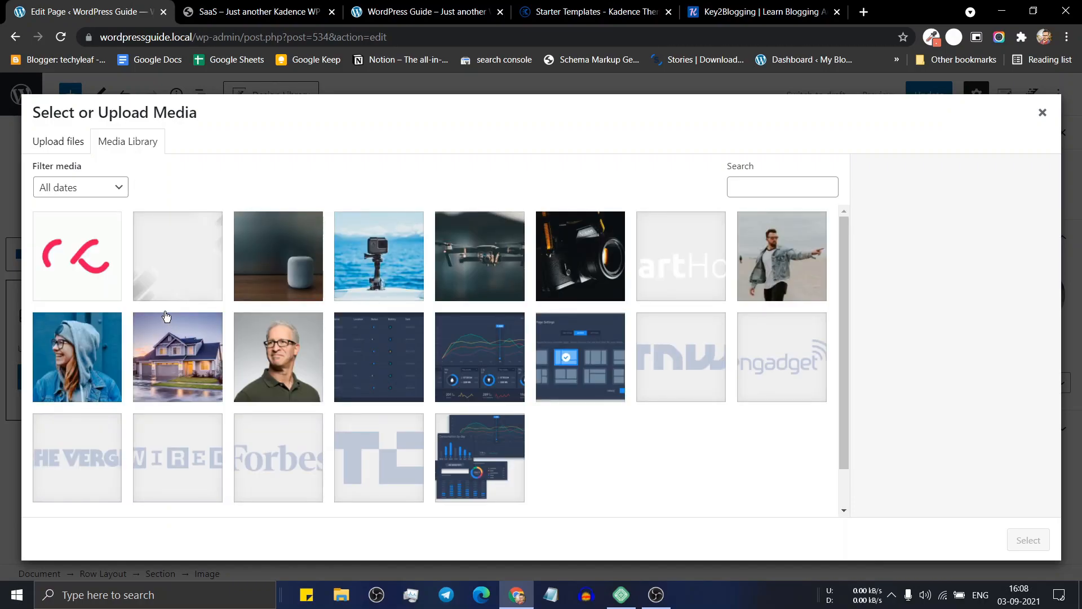
left_click(494, 377)
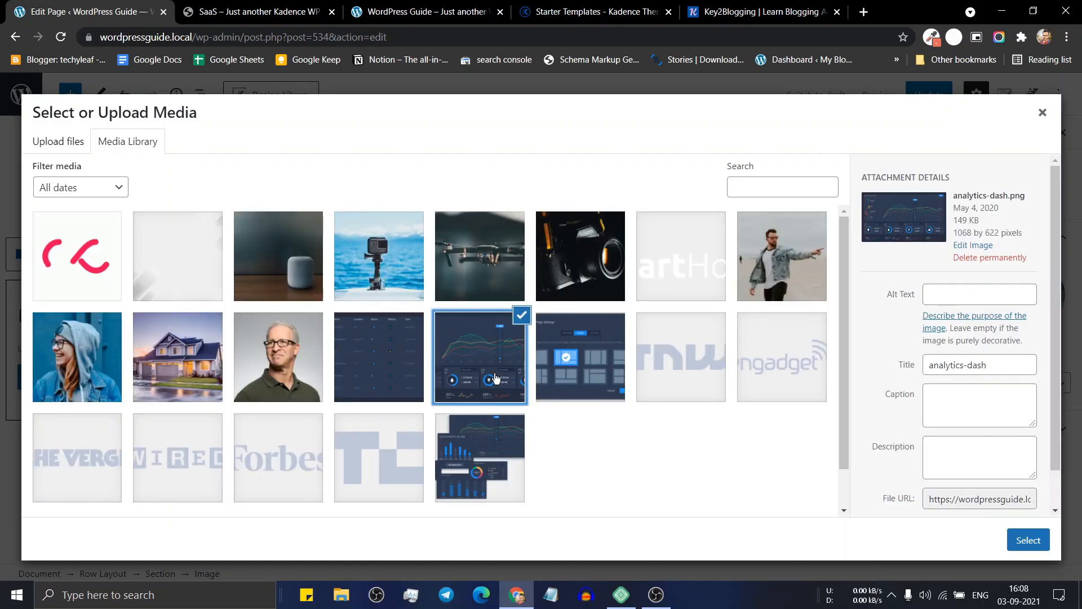
left_click(1028, 540)
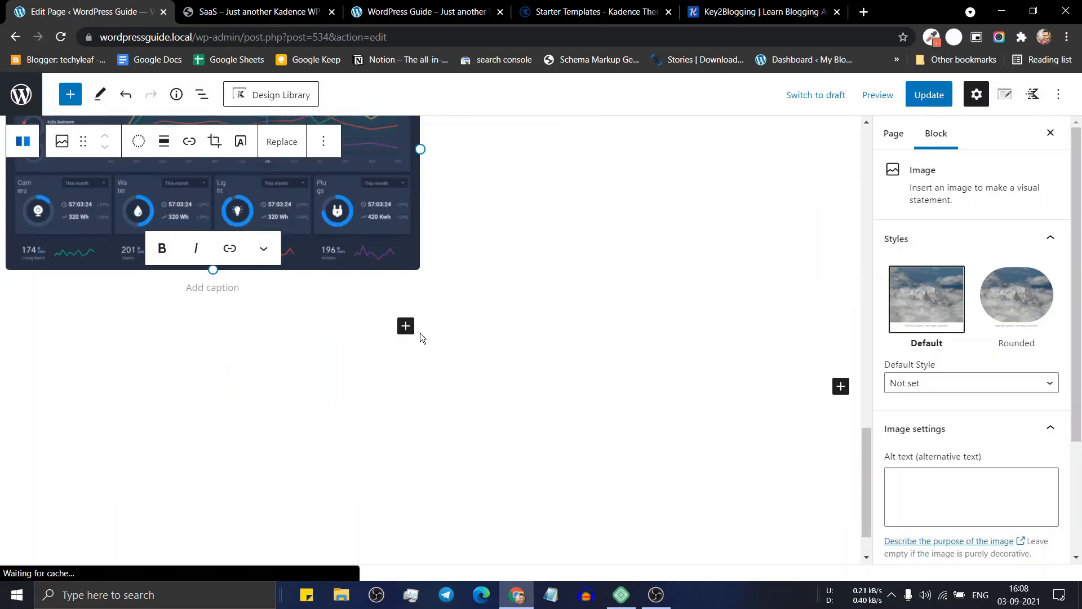
- Add an Advanced Heading in the second column with "Dashboards & Analytics" copied from the SaaS demo page
scroll(548, 332, "up", 5)
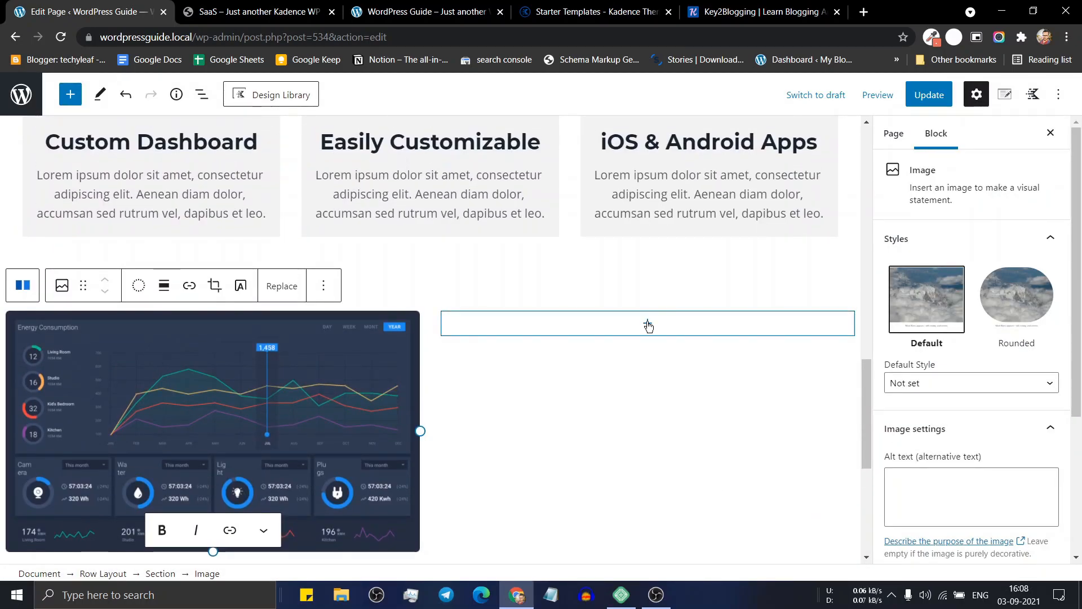
left_click(648, 325)
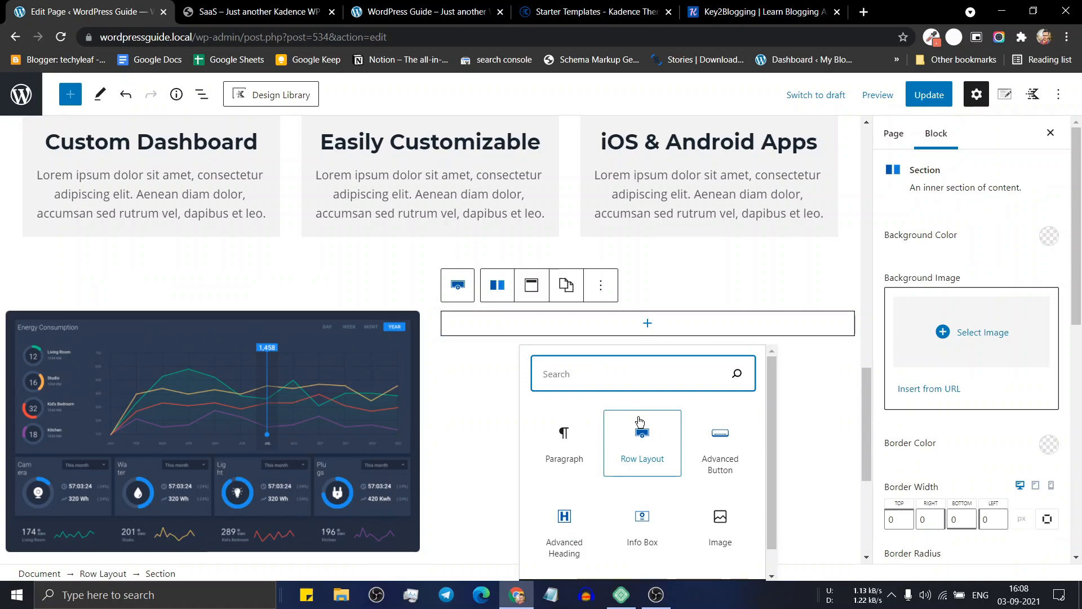
left_click(575, 533)
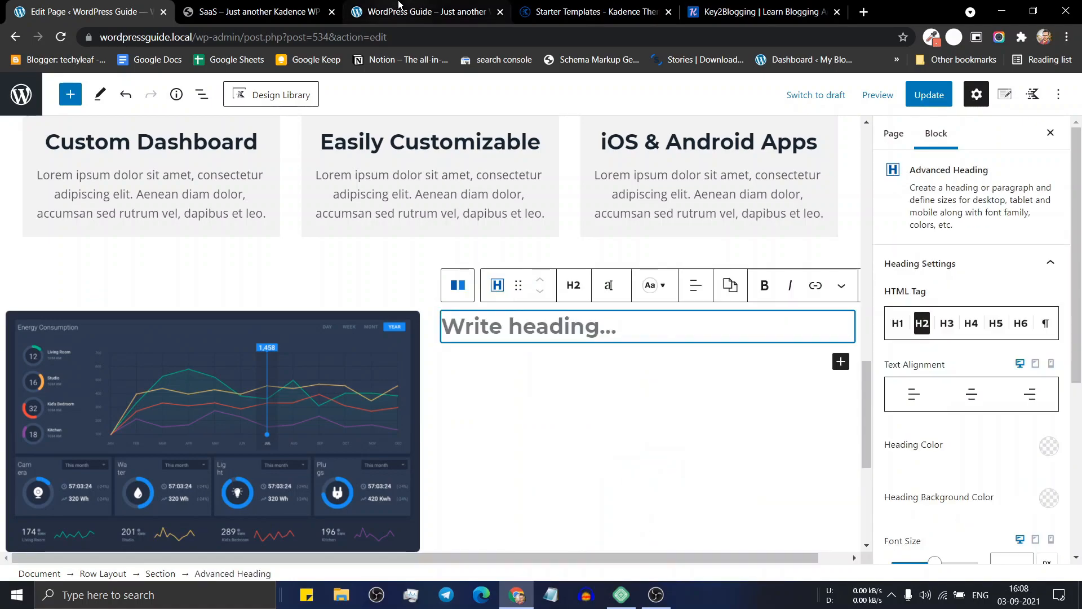
left_click(293, 12)
triple_click(707, 306)
key("ctrl+c")
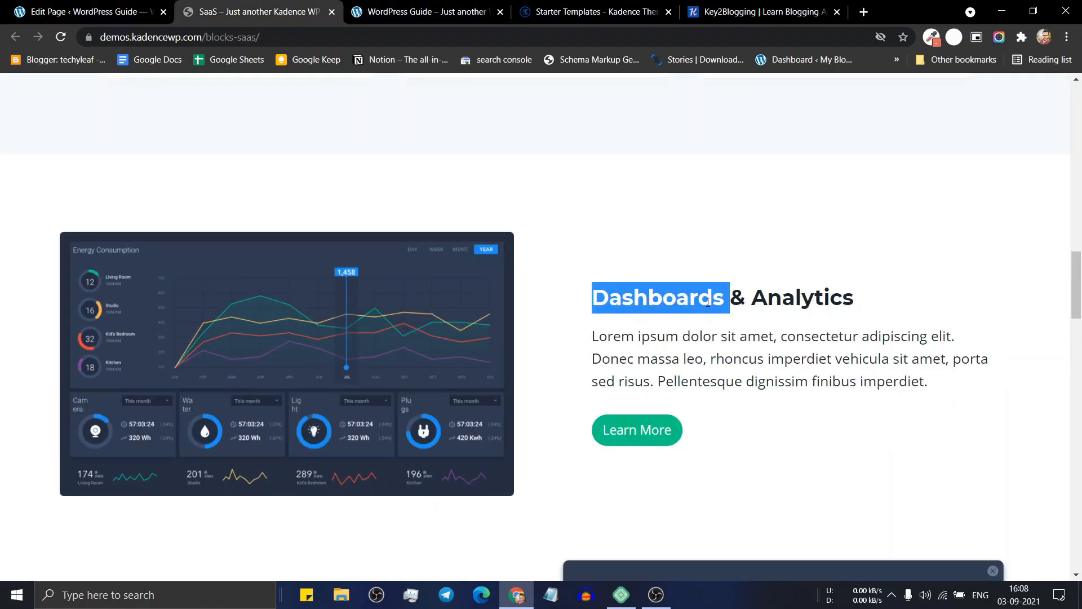
left_click(73, 10)
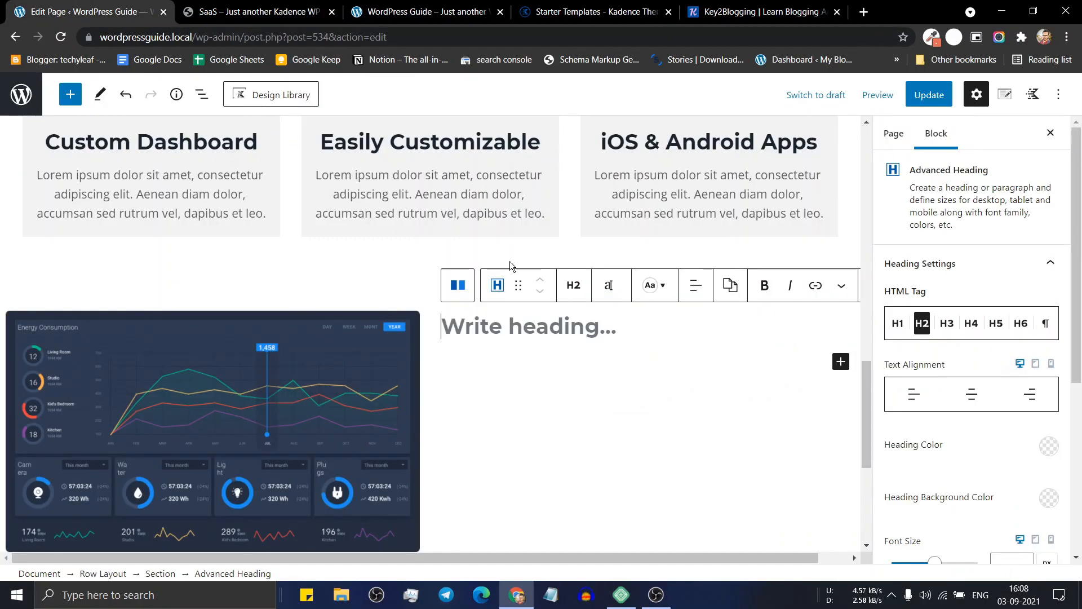
key("ctrl+v")
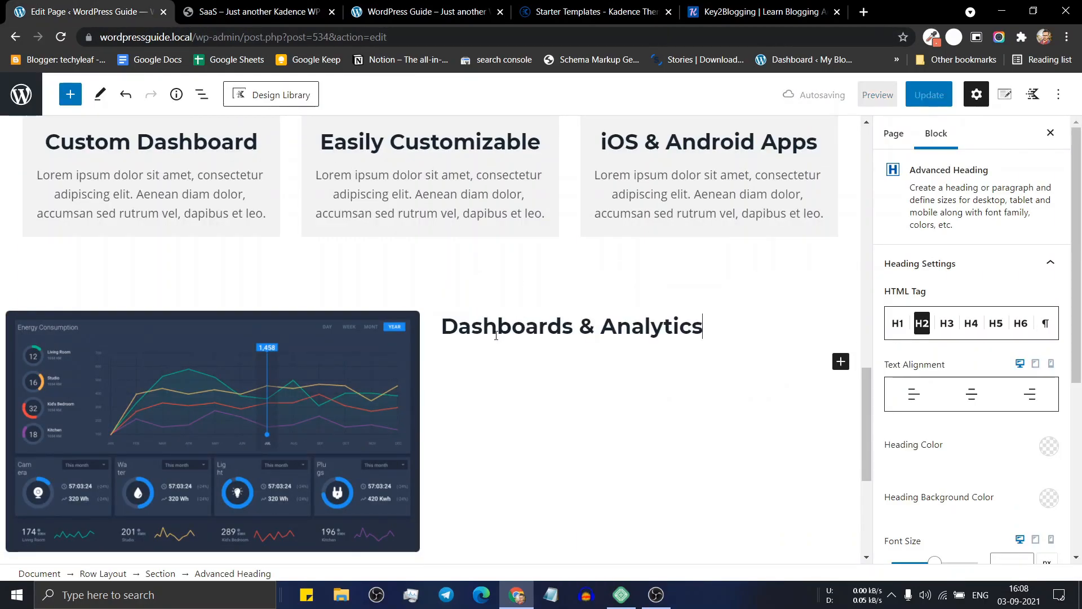
- Copy the Lorem ipsum paragraph under "Dashboards & Analytics" on the SaaS demo page into a new paragraph below the heading
left_click(263, 5)
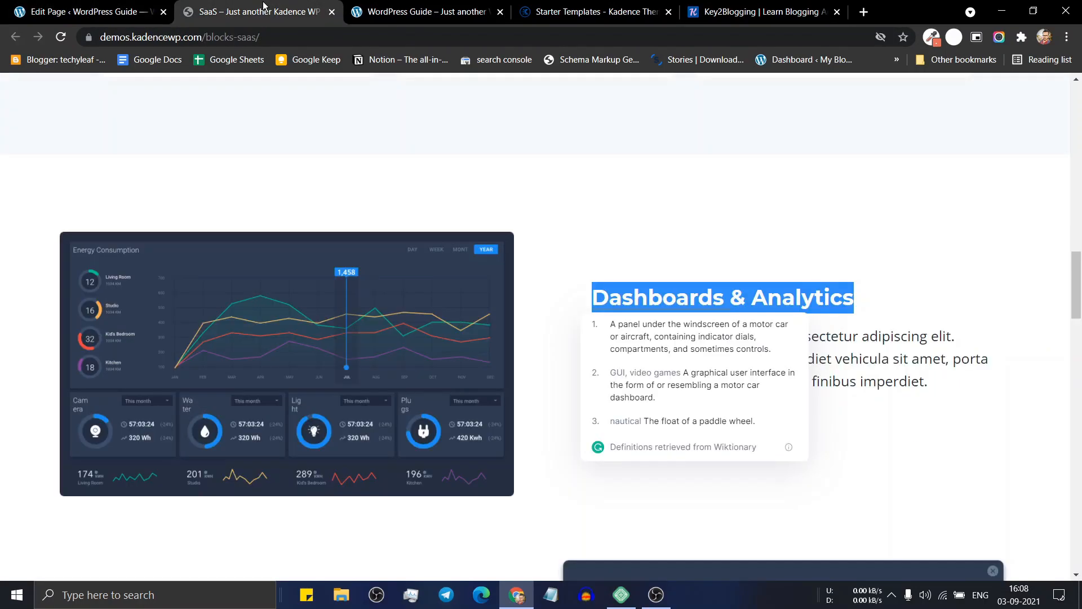
triple_click(855, 371)
key("ctrl+c")
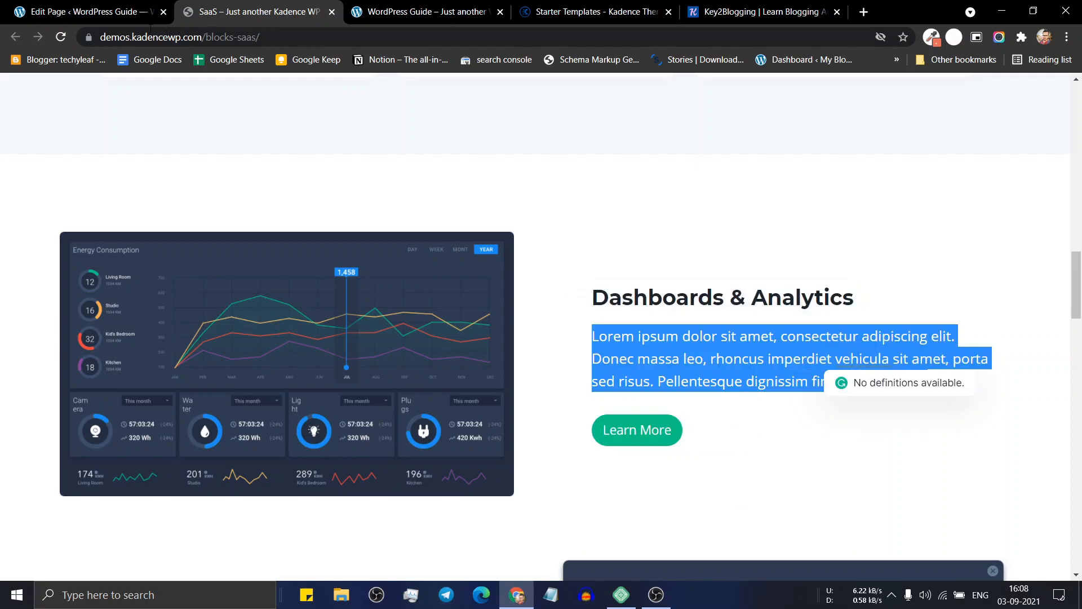
left_click(107, 9)
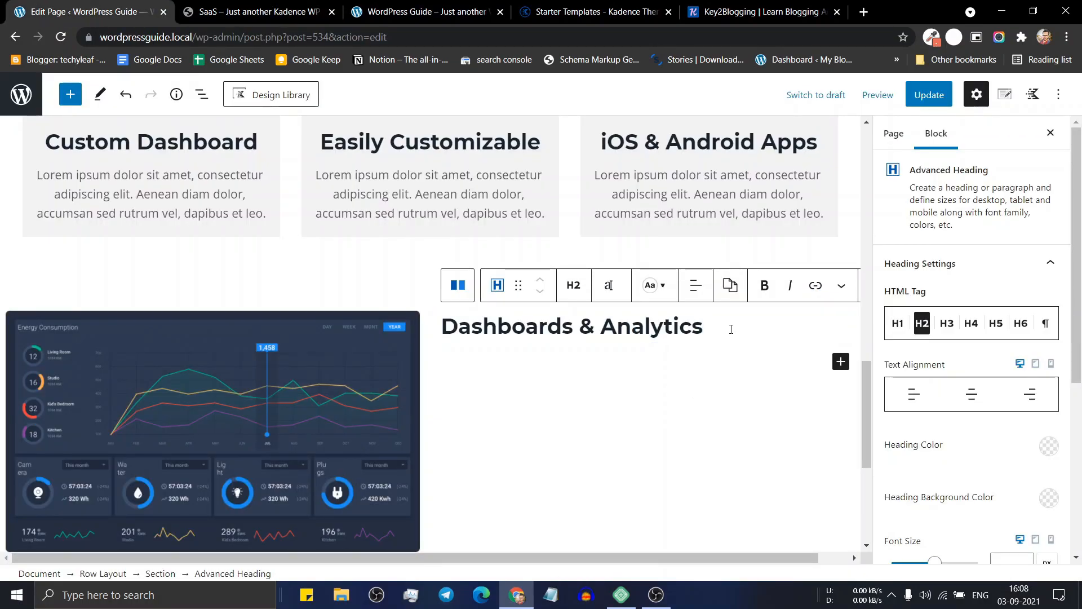
key("Return")
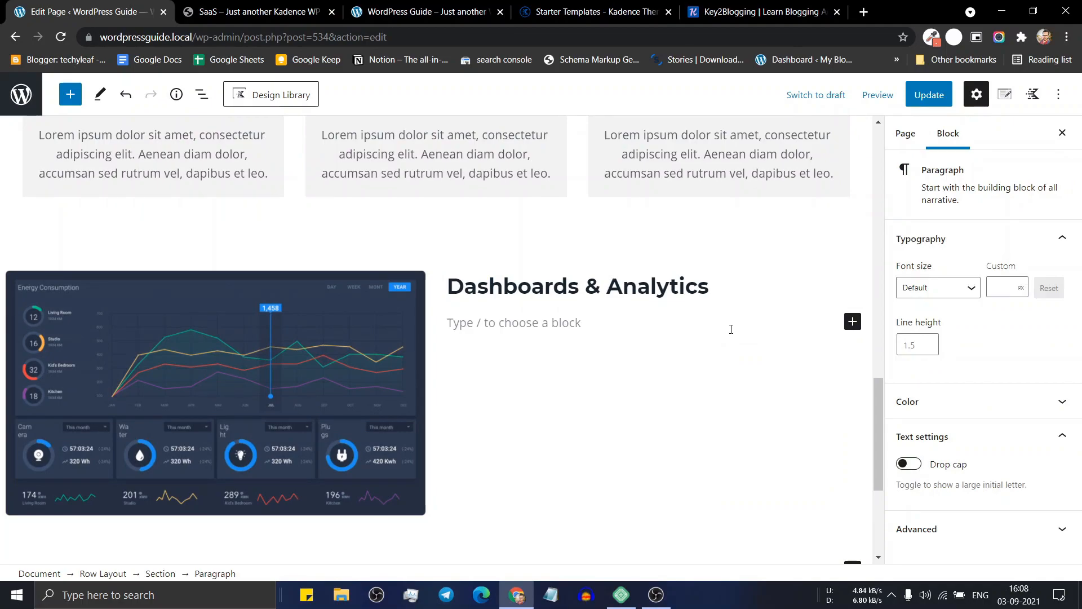
key("ctrl+v")
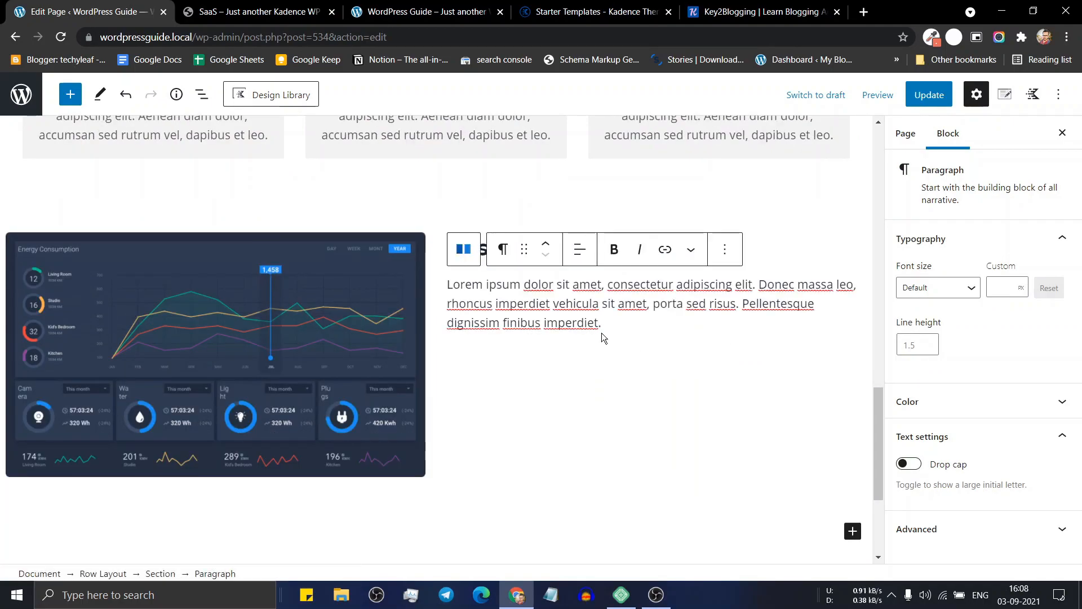
- Add an Advanced Button labelled "learn more" below the paragraph, following the SaaS demo page
key("Return")
left_click(254, 11)
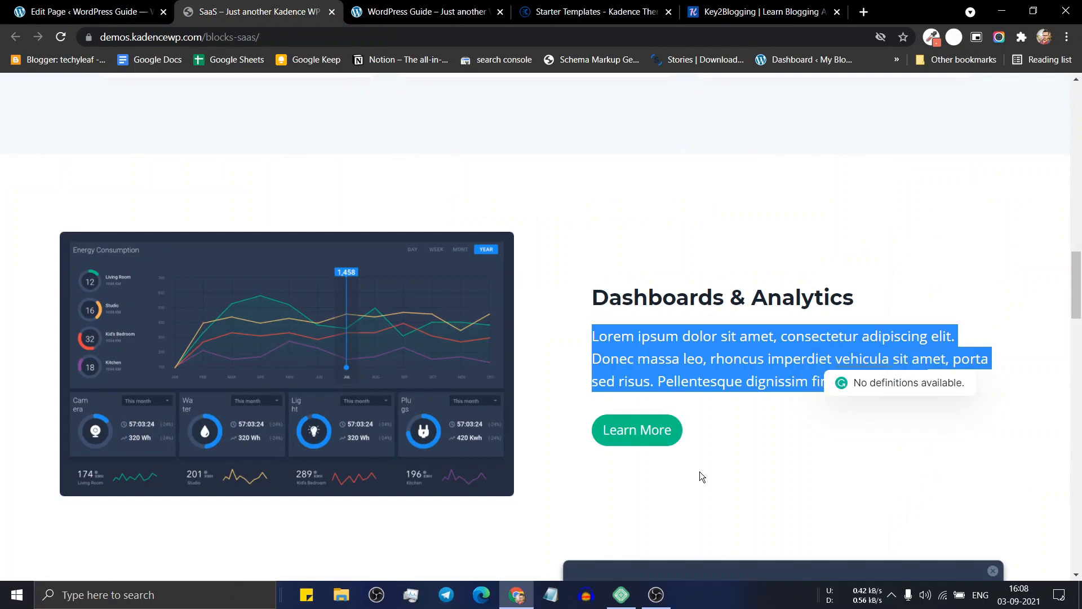
left_click(76, 12)
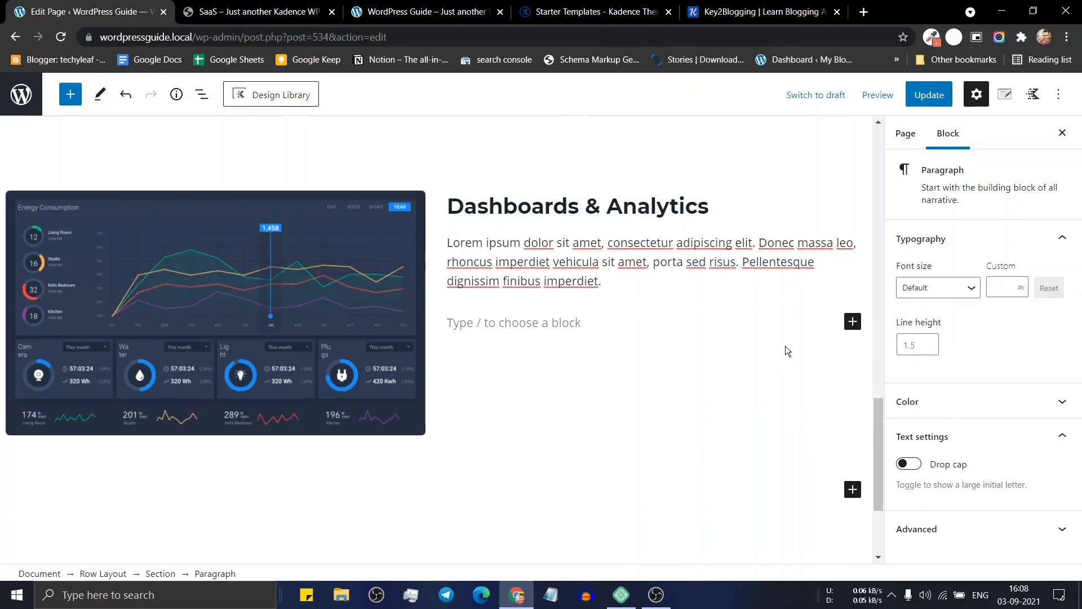
left_click(852, 321)
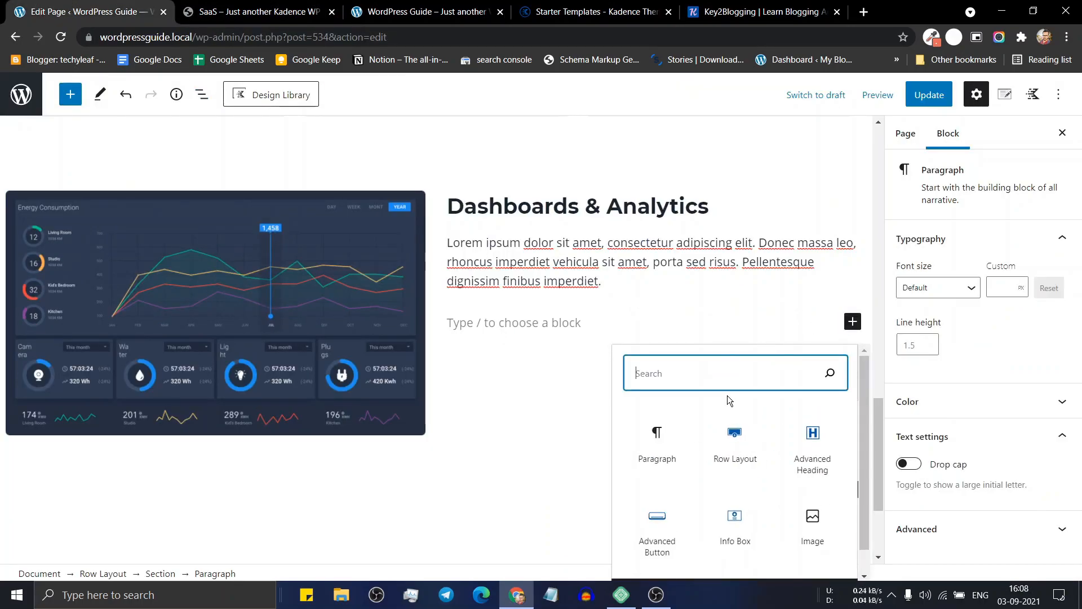
left_click(657, 524)
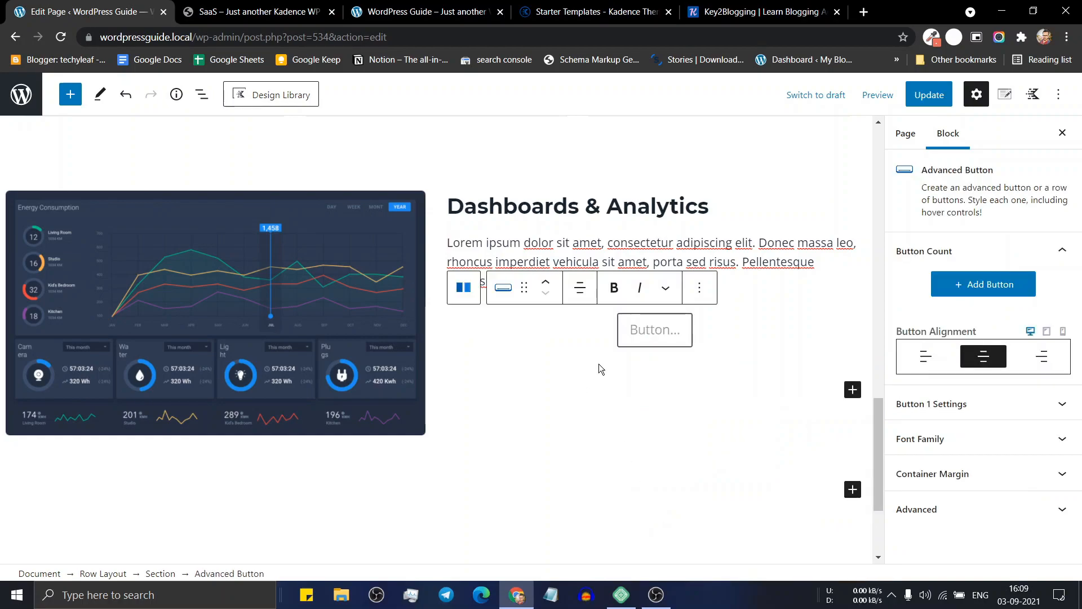
scroll(598, 363, "down", 1)
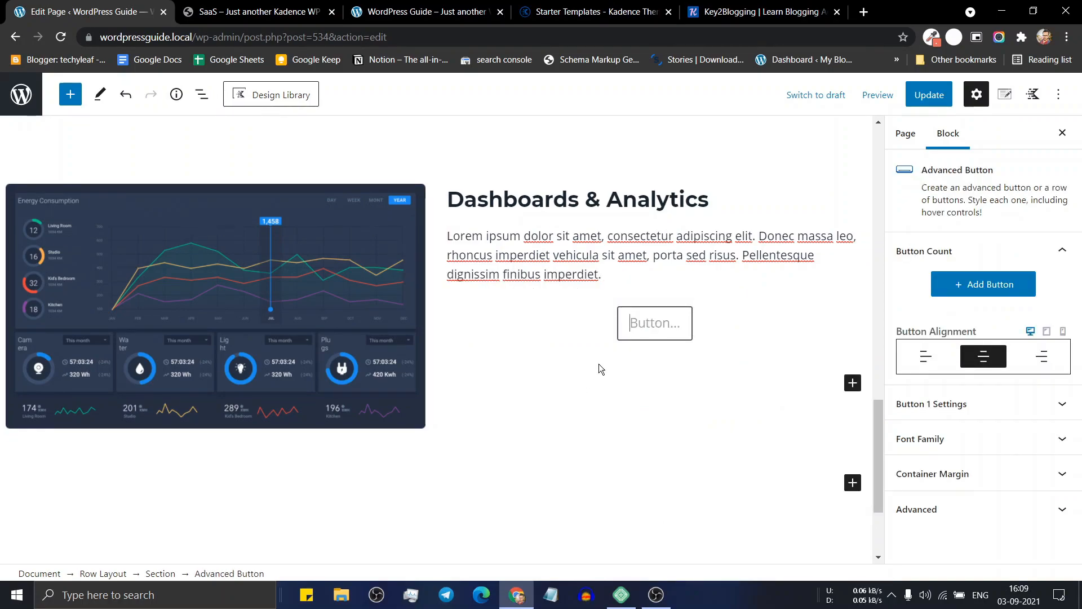
type("learn more")
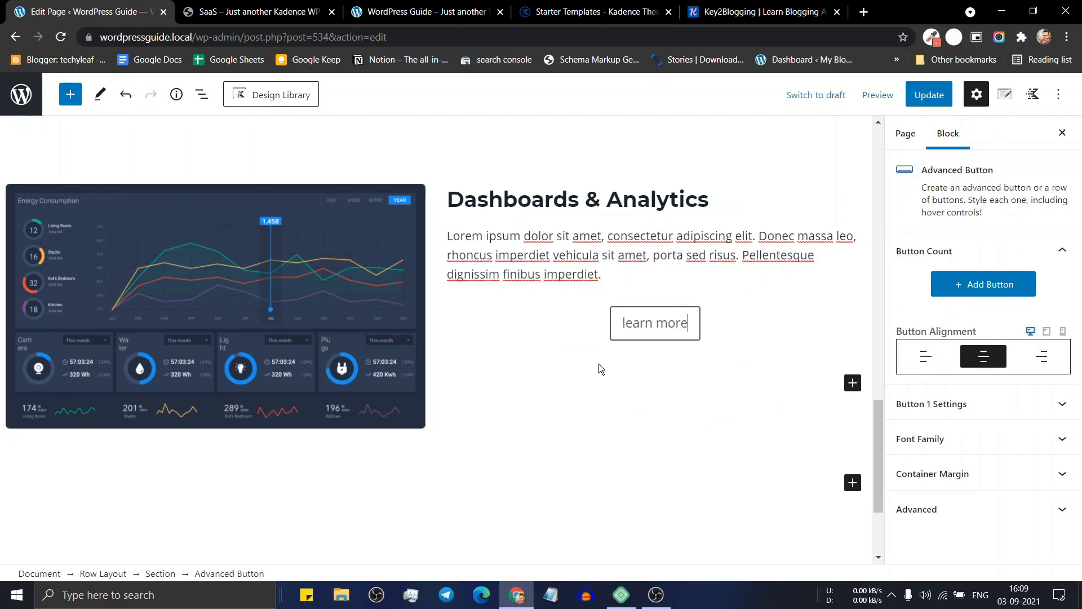
- Give the learn more button a solid blue 1F8EFA background and white FFFFFF text
left_click(979, 412)
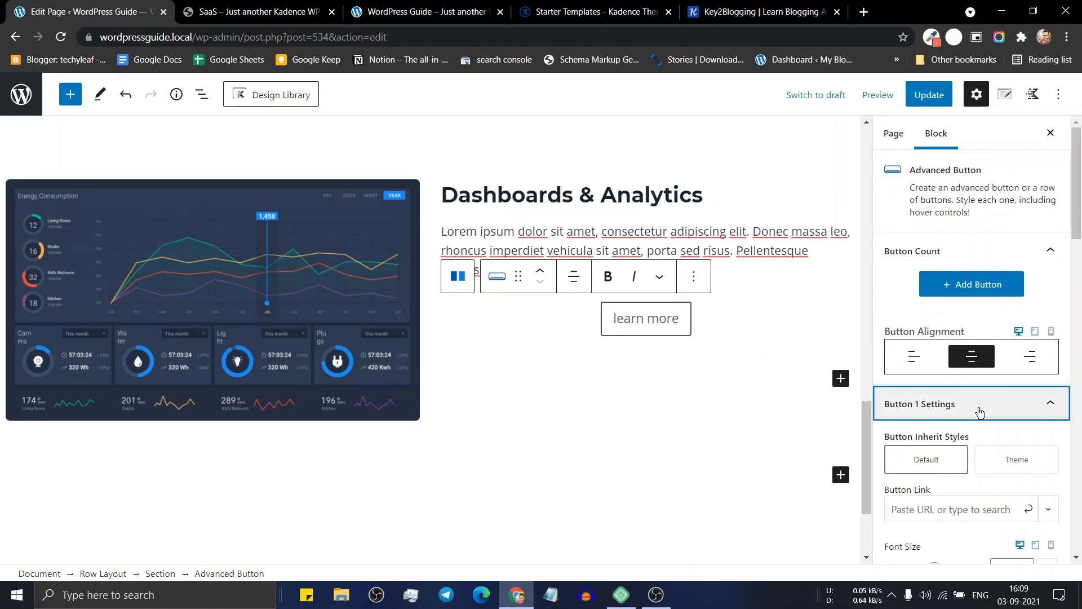
scroll(948, 414, "down", 6)
left_click(1049, 386)
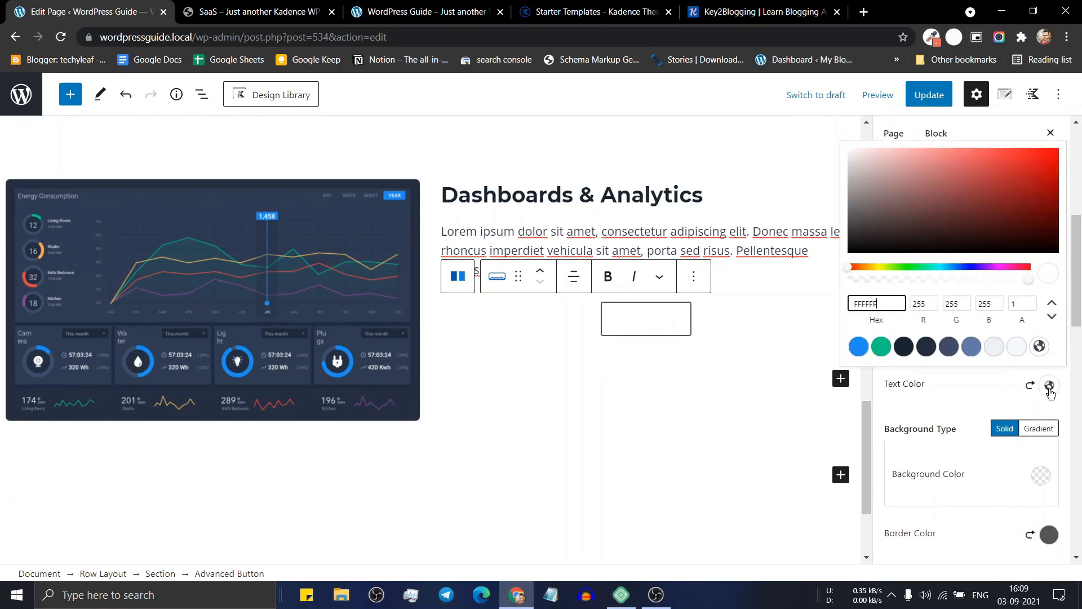
left_click(903, 346)
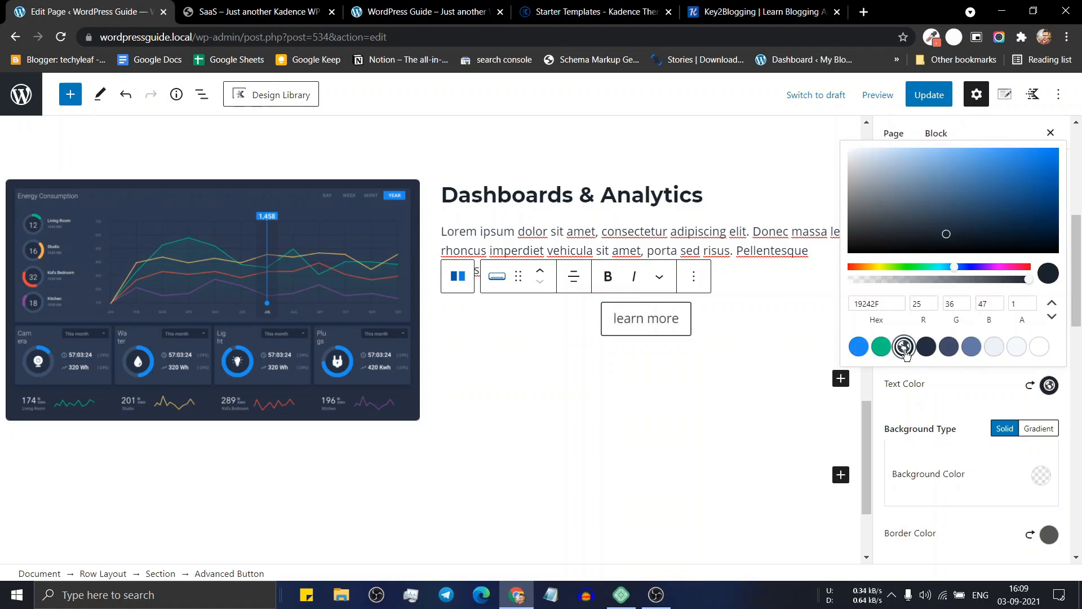
left_click(982, 391)
left_click(1041, 476)
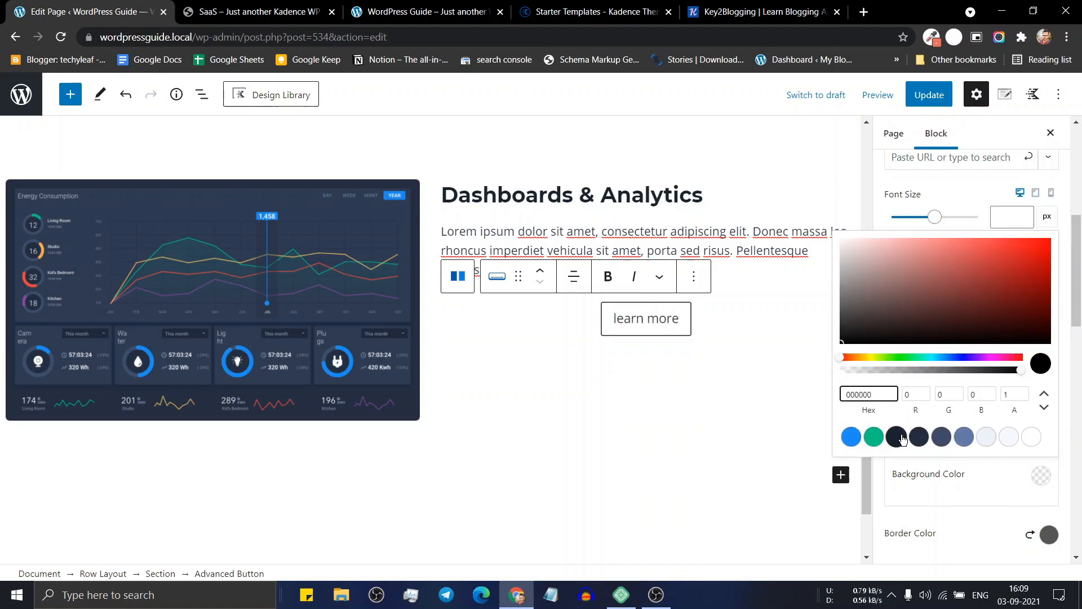
left_click(851, 436)
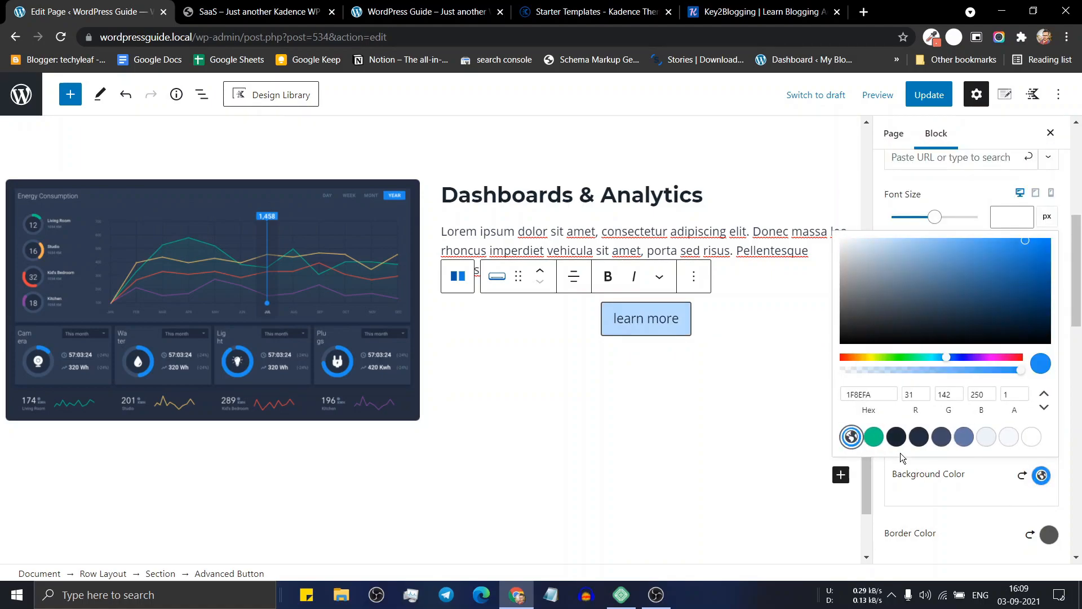
left_click(980, 474)
left_click(1049, 385)
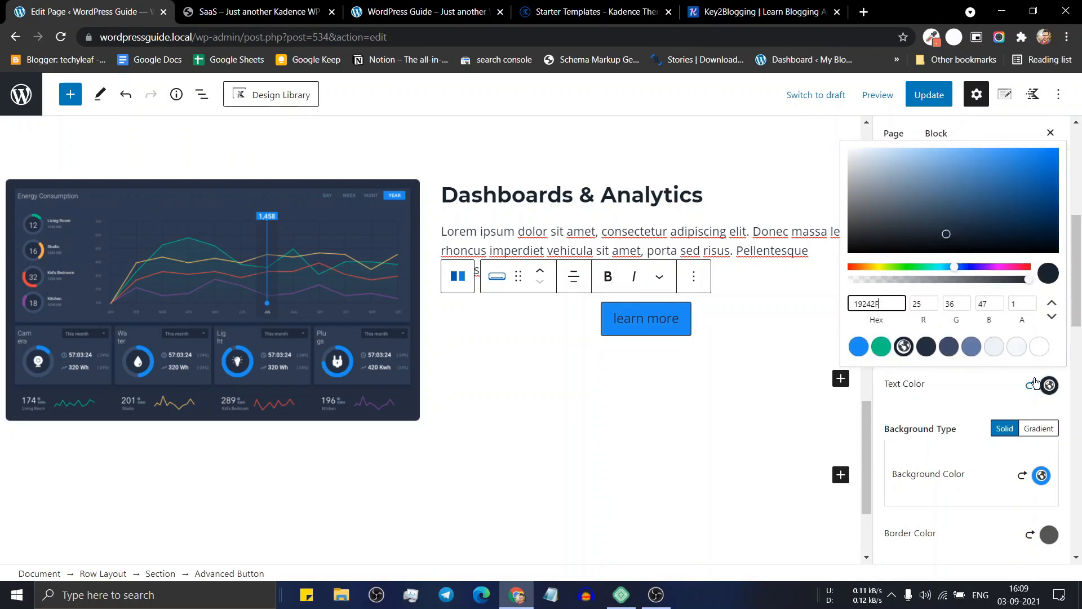
left_click(1040, 347)
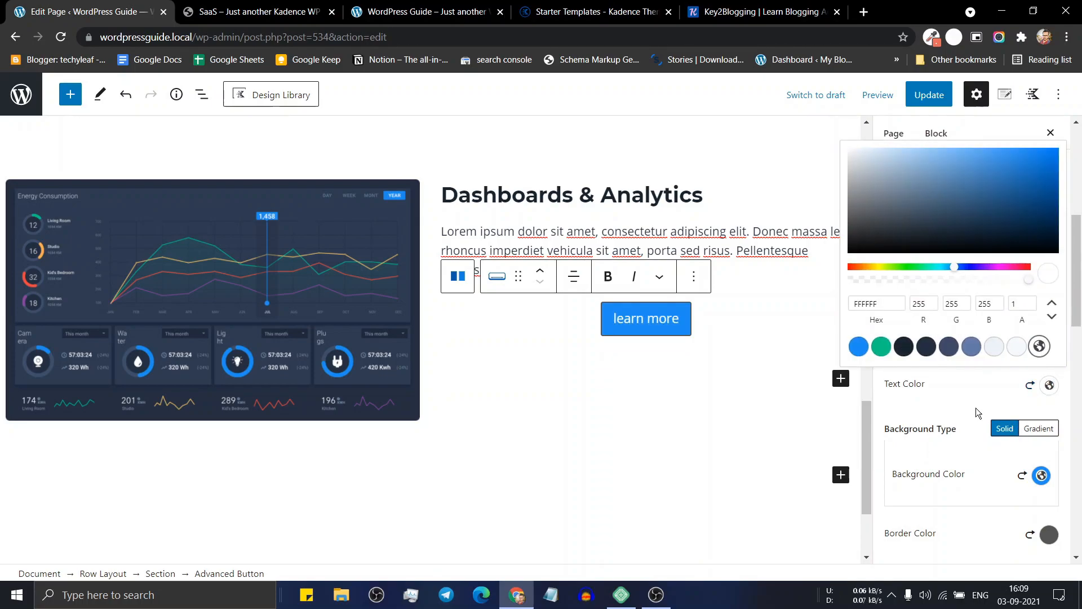
left_click(979, 447)
- Try to clear the learn more button's normal border color
scroll(980, 448, "down", 3)
left_click(1027, 396)
scroll(983, 331, "up", 2)
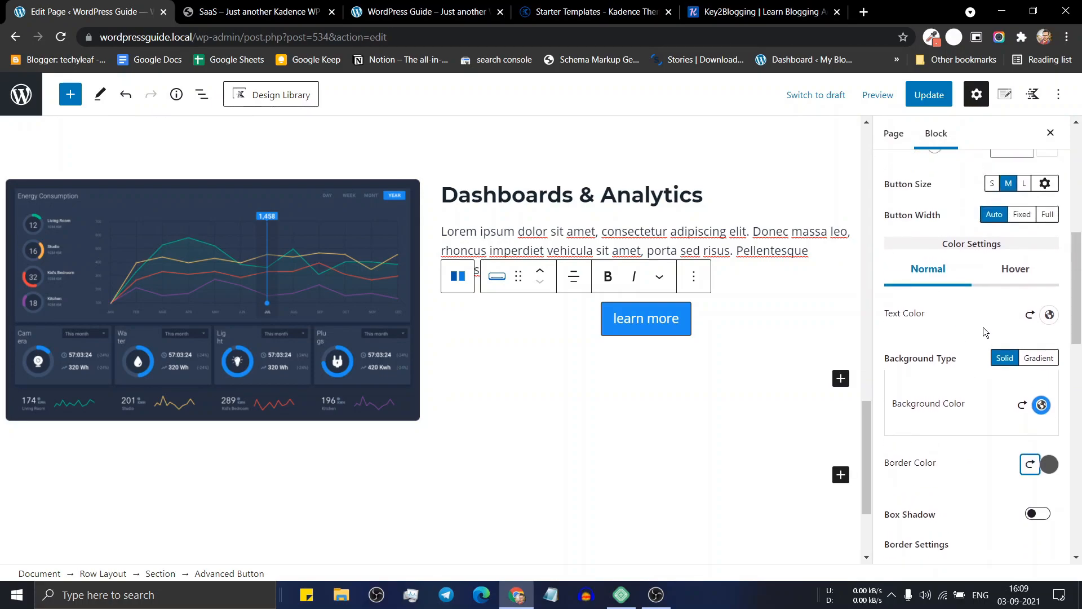
- Set the button's hover background to green 04C884 and clear its hover border color
left_click(1004, 272)
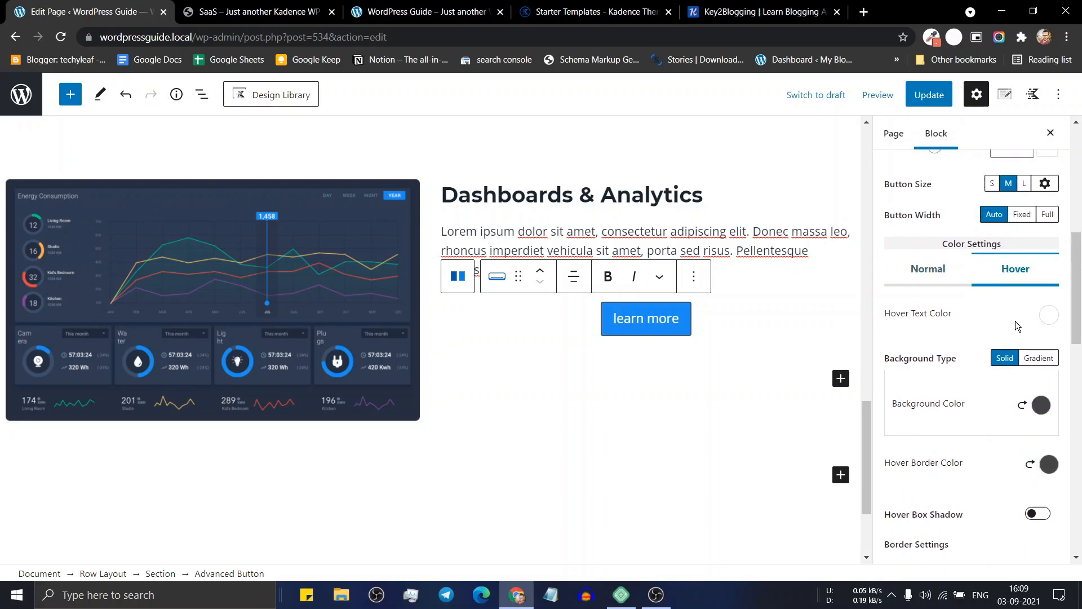
left_click(1040, 406)
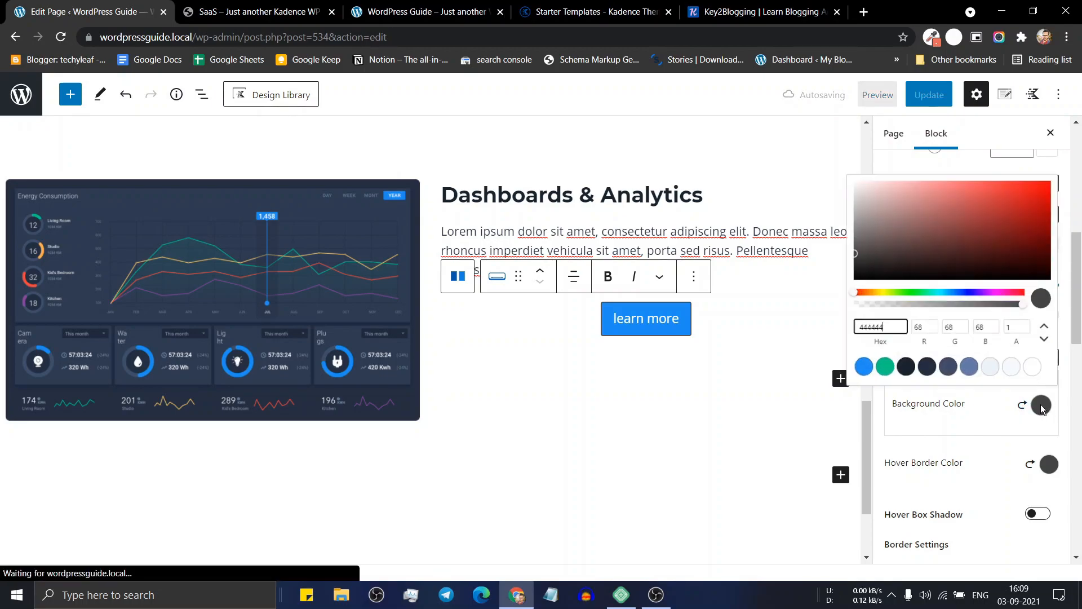
left_click(876, 367)
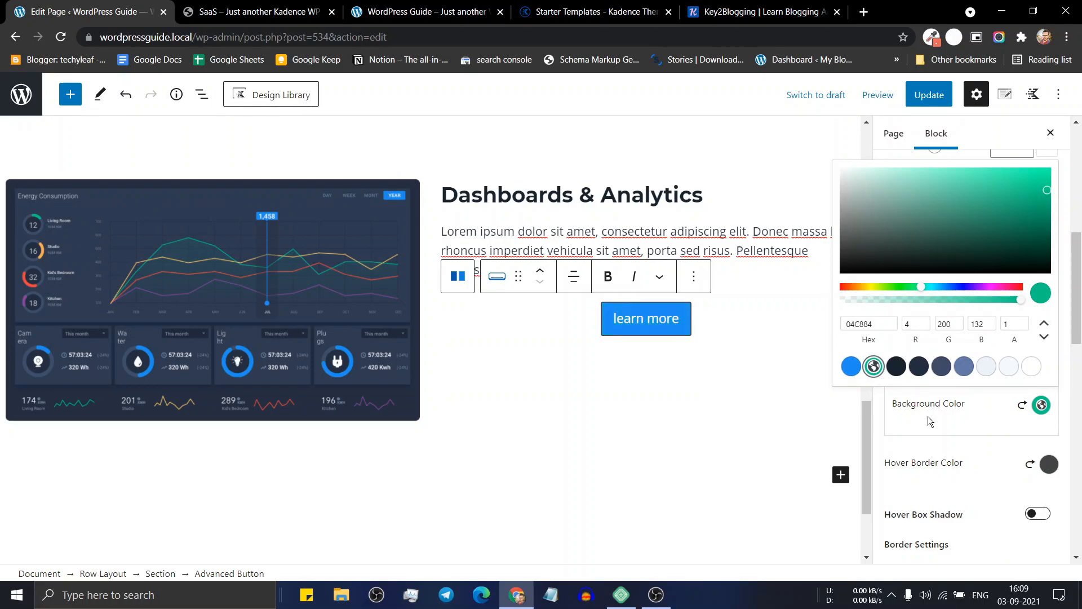
left_click(941, 427)
left_click(1028, 467)
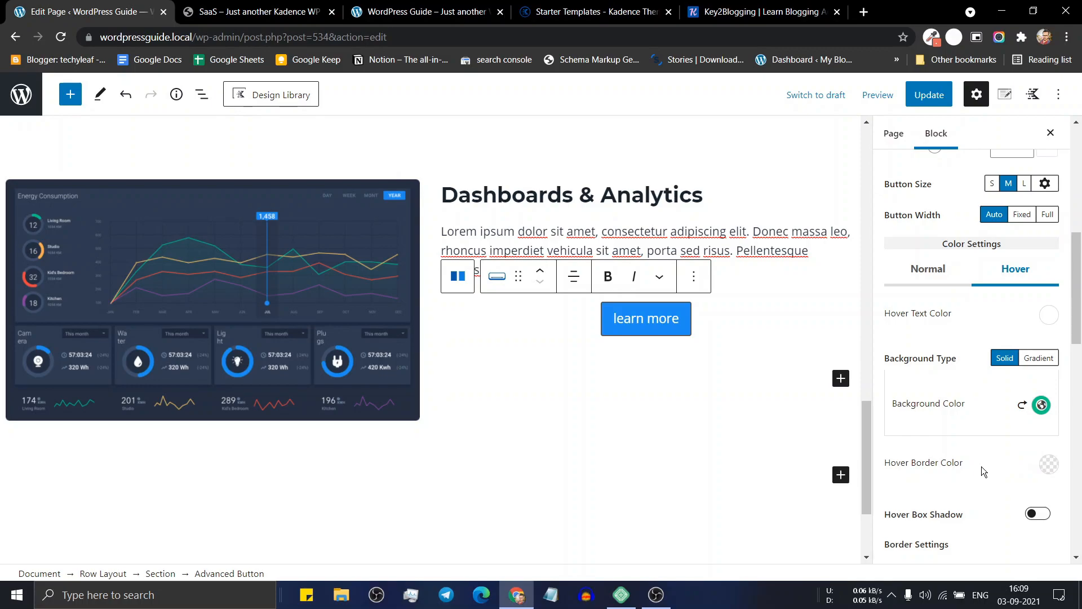
- Make the button's normal border color fully transparent by setting its alpha to 0
left_click(939, 276)
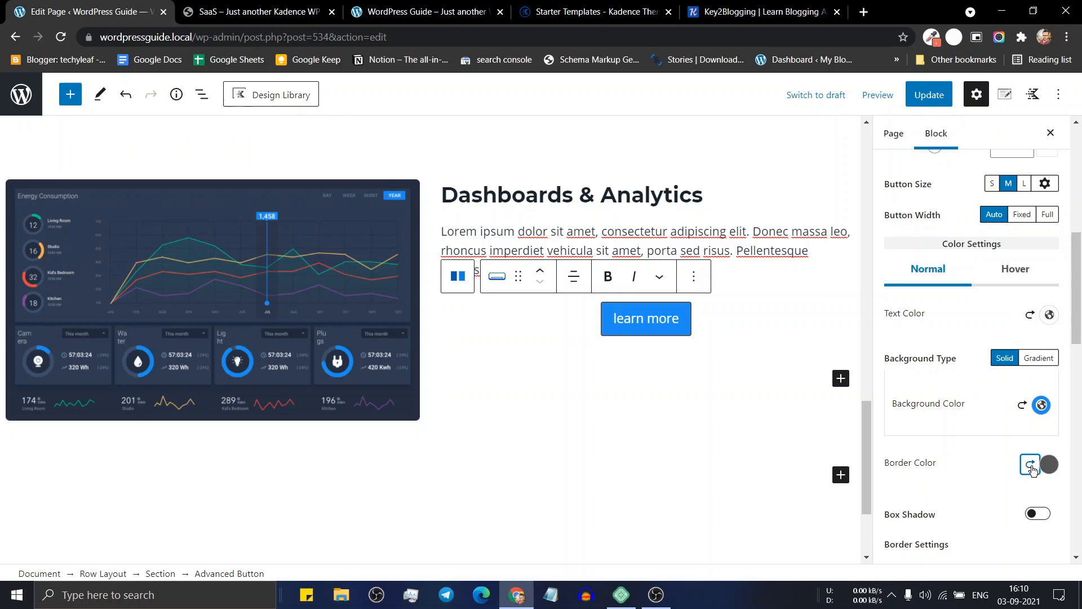
left_click(1049, 464)
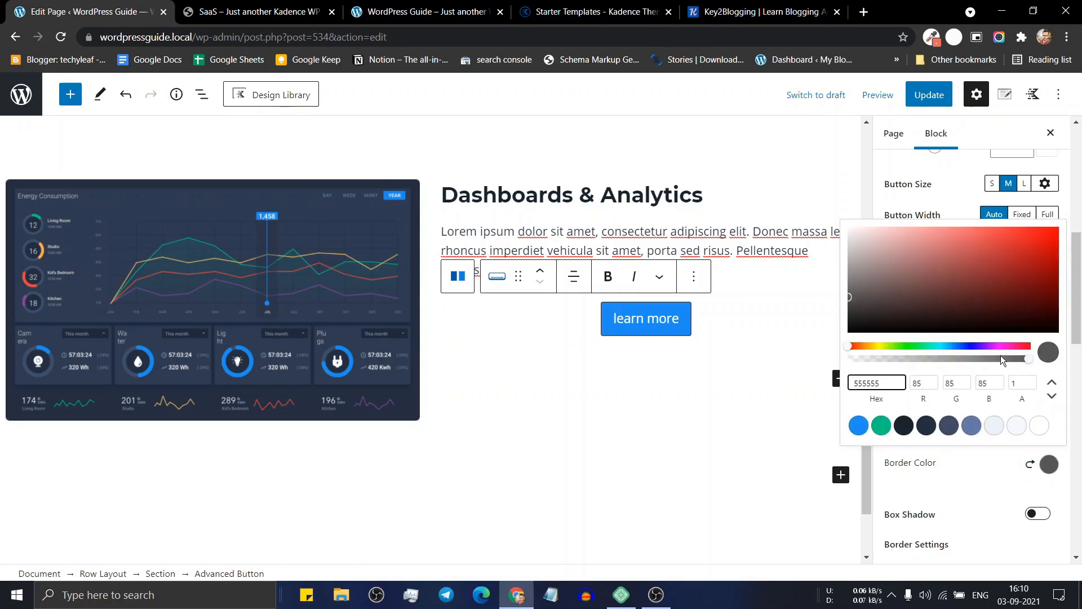
left_click_drag(1026, 357, 842, 358)
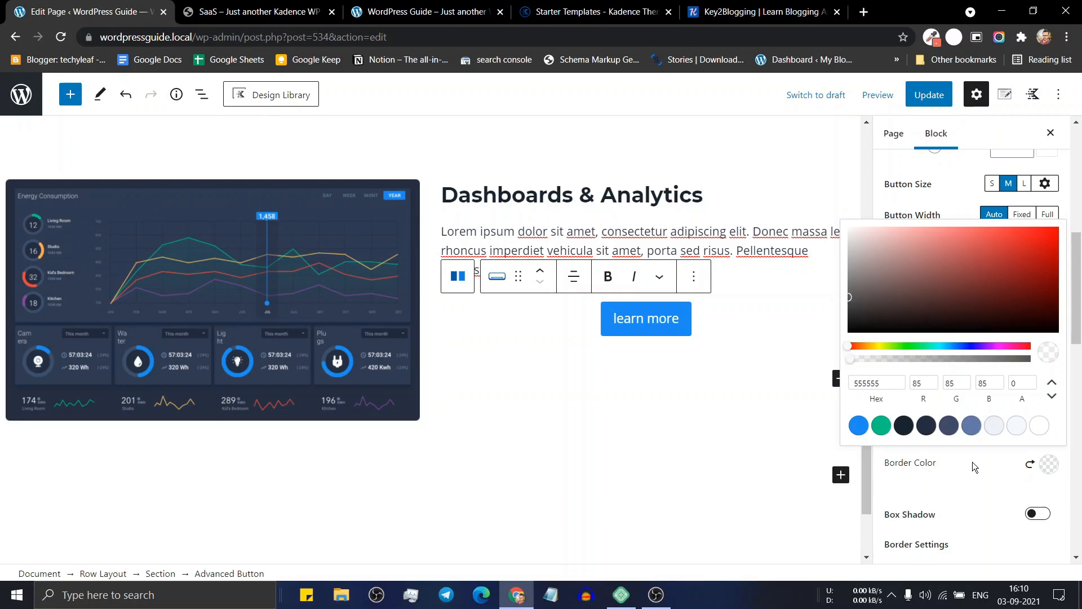
- Set the Dashboards & Analytics row's top and bottom padding to 50 px
left_click(971, 478)
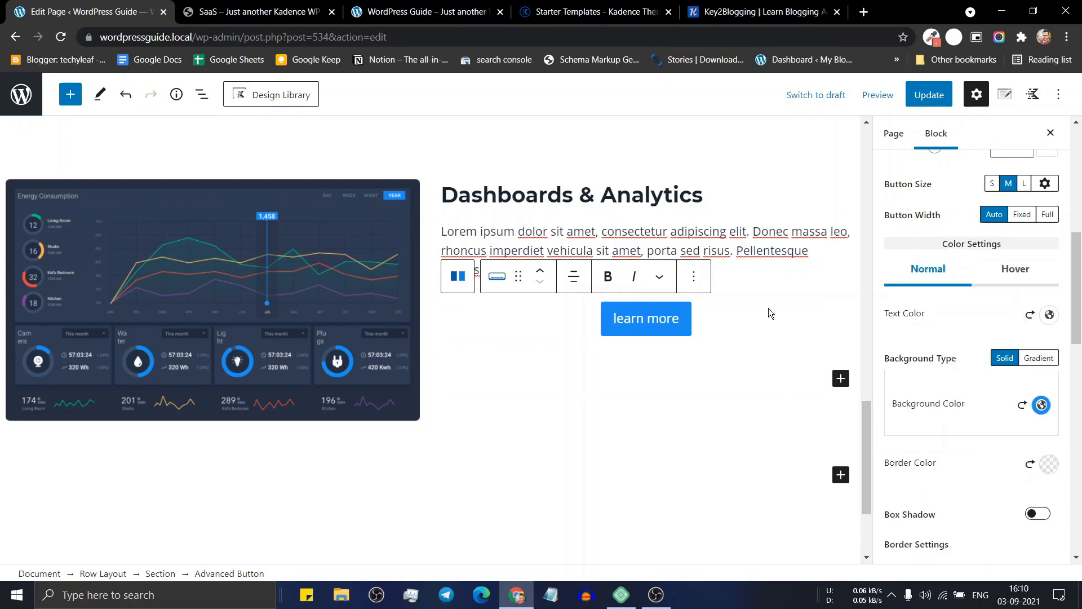
left_click(510, 172)
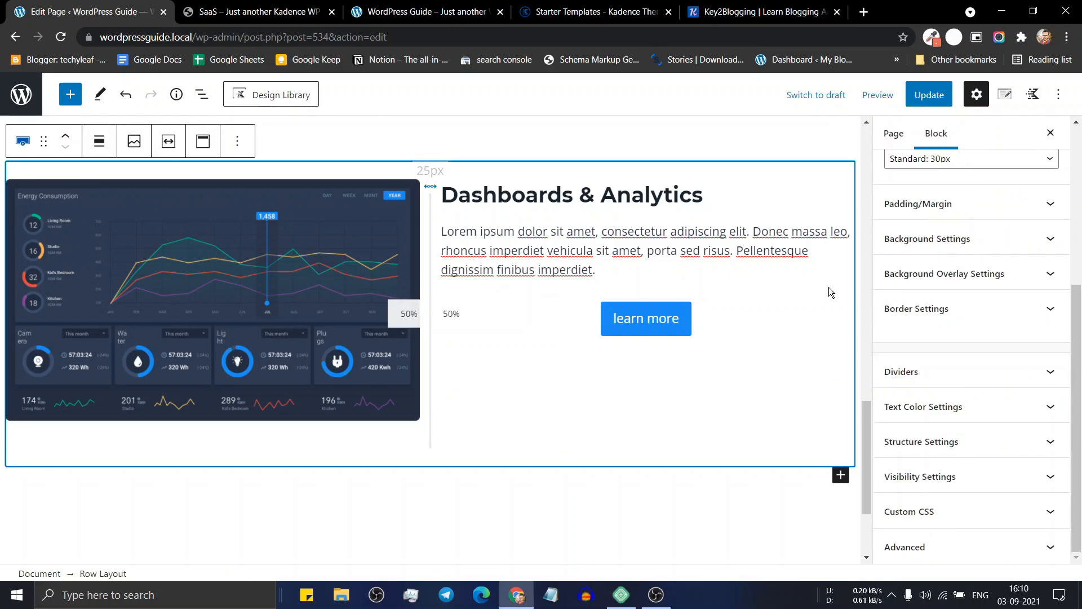
left_click(942, 218)
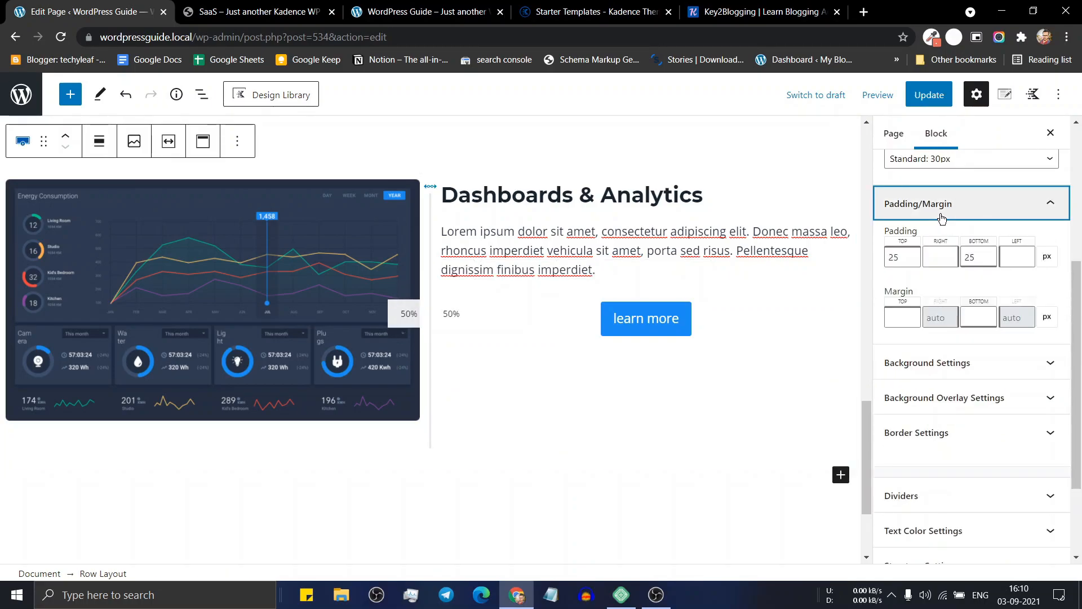
left_click(909, 260)
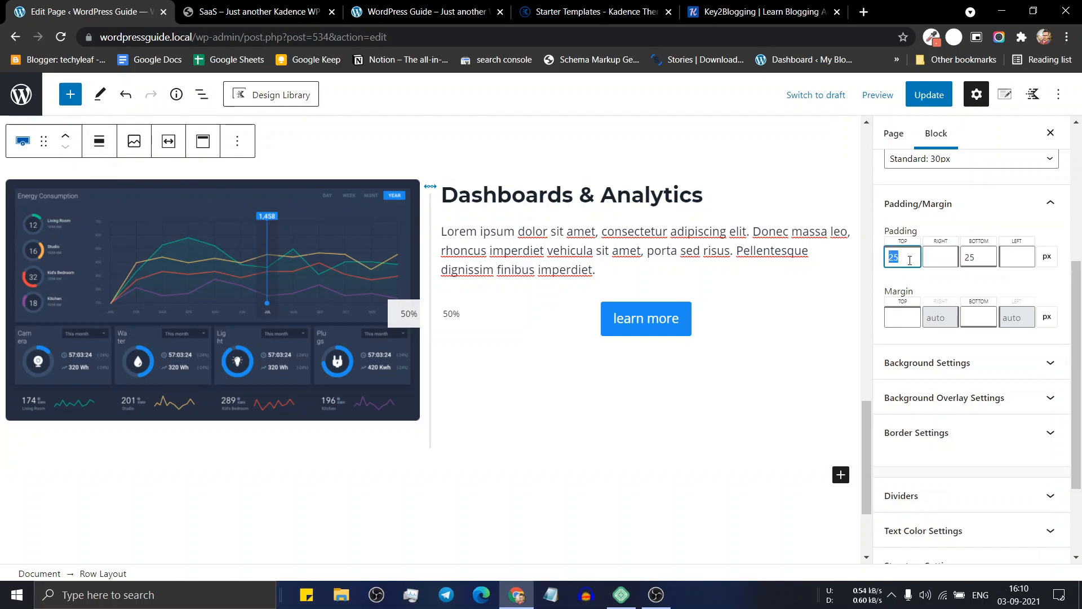
type("50")
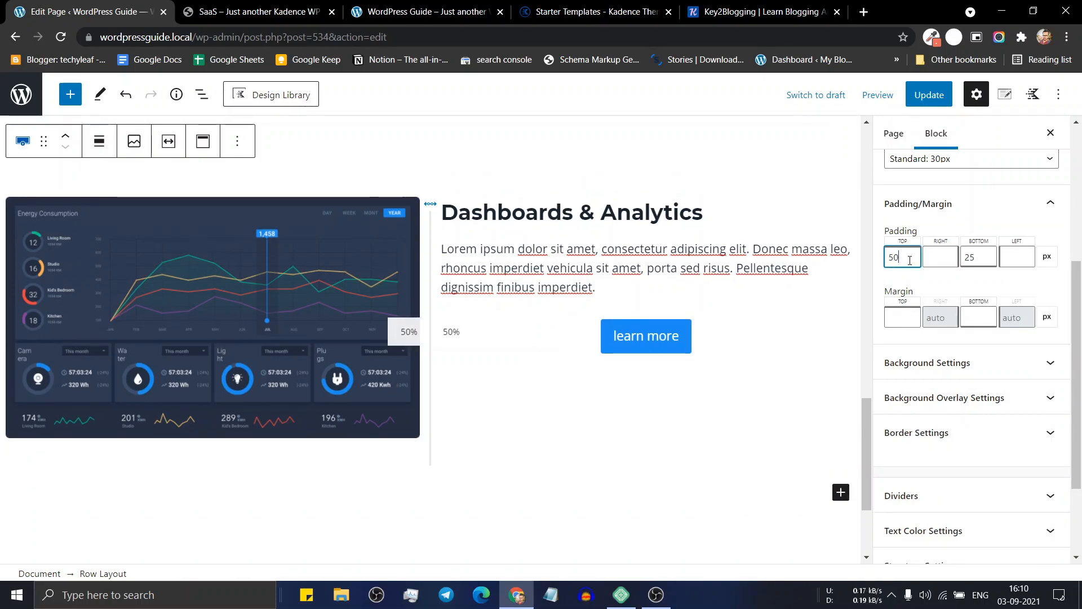
double_click(981, 255)
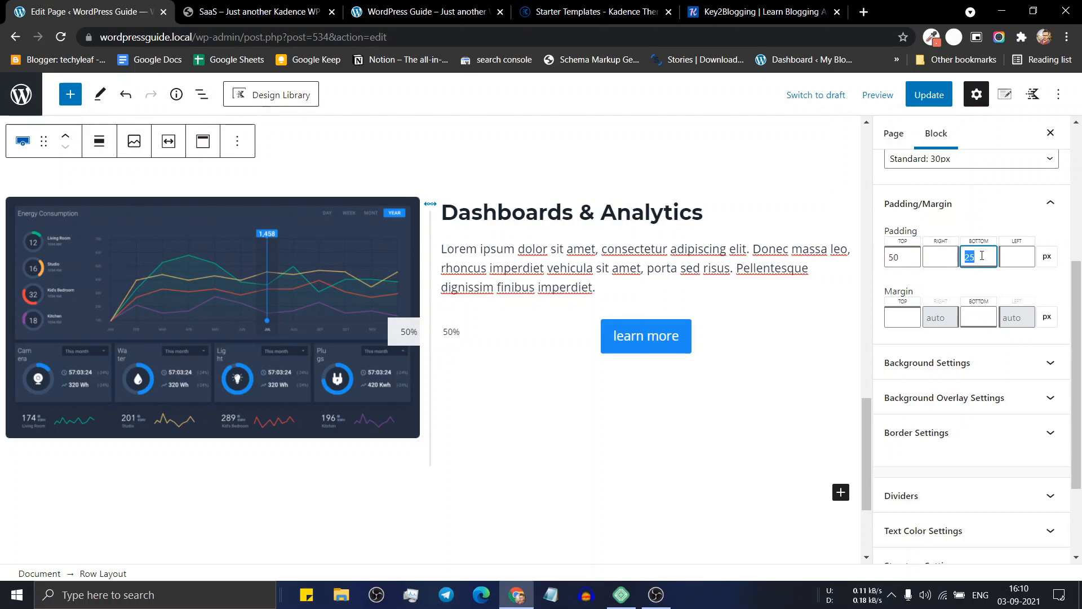
type("50")
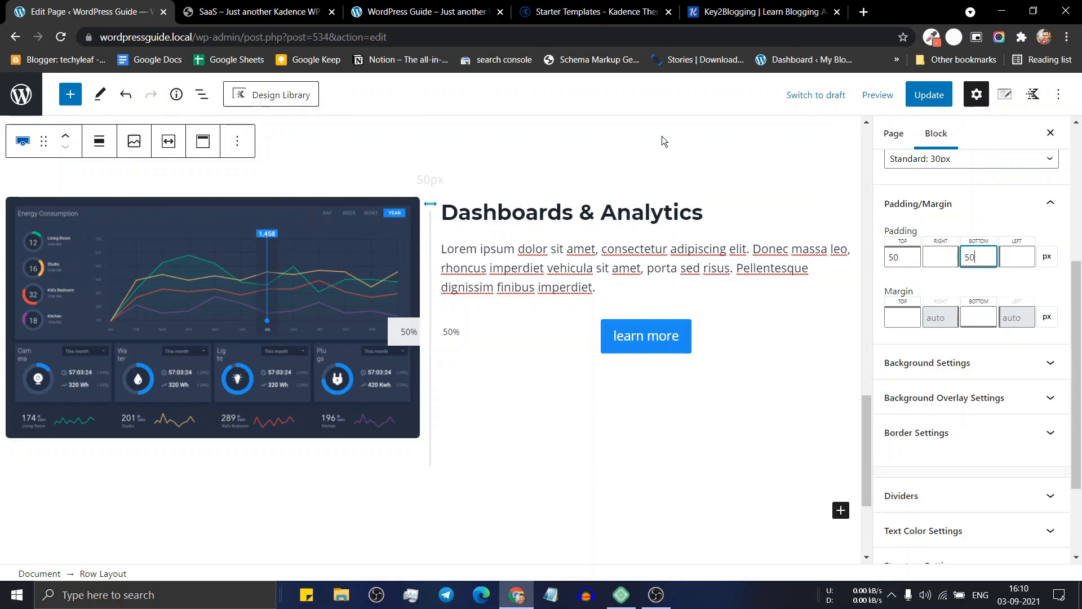
- Update the page and check the Dashboards & Analytics section on the reloaded live site
left_click(929, 96)
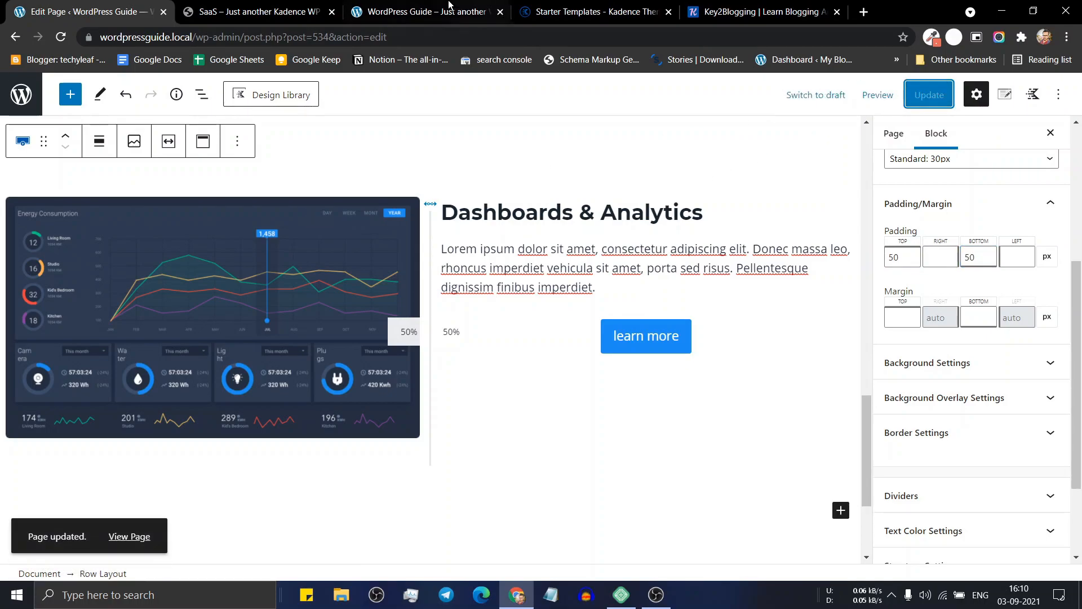
key("ctrl+3")
left_click(61, 37)
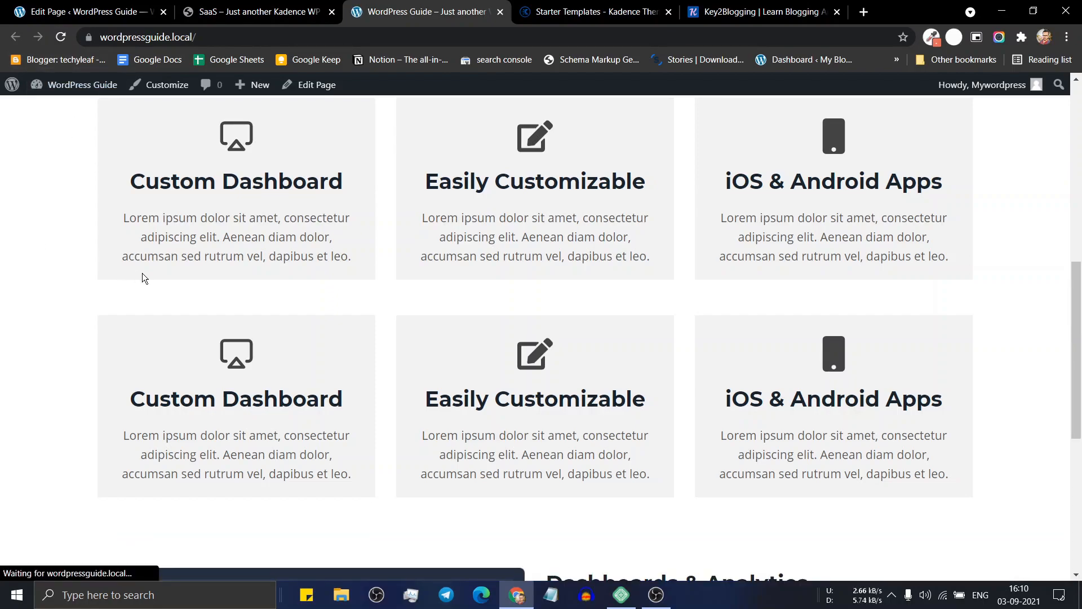
scroll(467, 300, "down", 2)
scroll(468, 300, "down", 5)
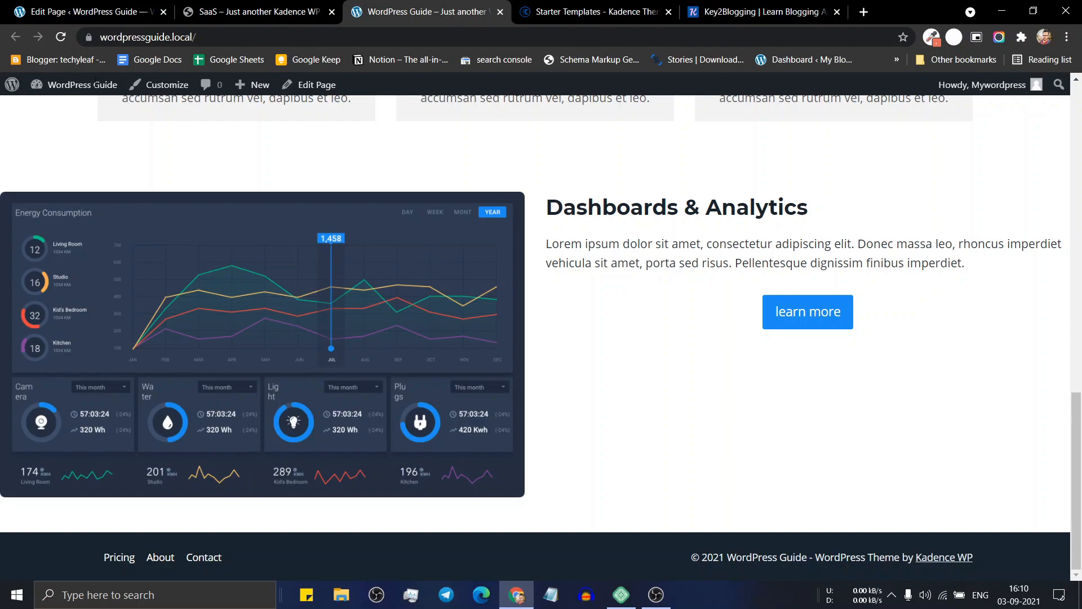
- Return to the page editor and make the Dashboards & Analytics row use the theme content inner width
key("ctrl+1")
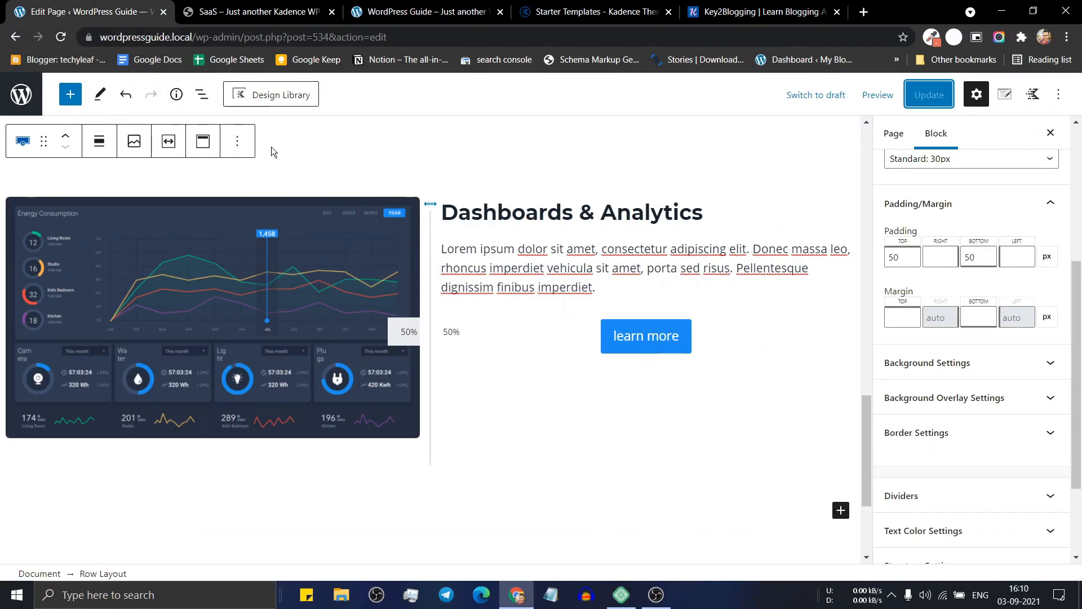
left_click(334, 177)
left_click(166, 142)
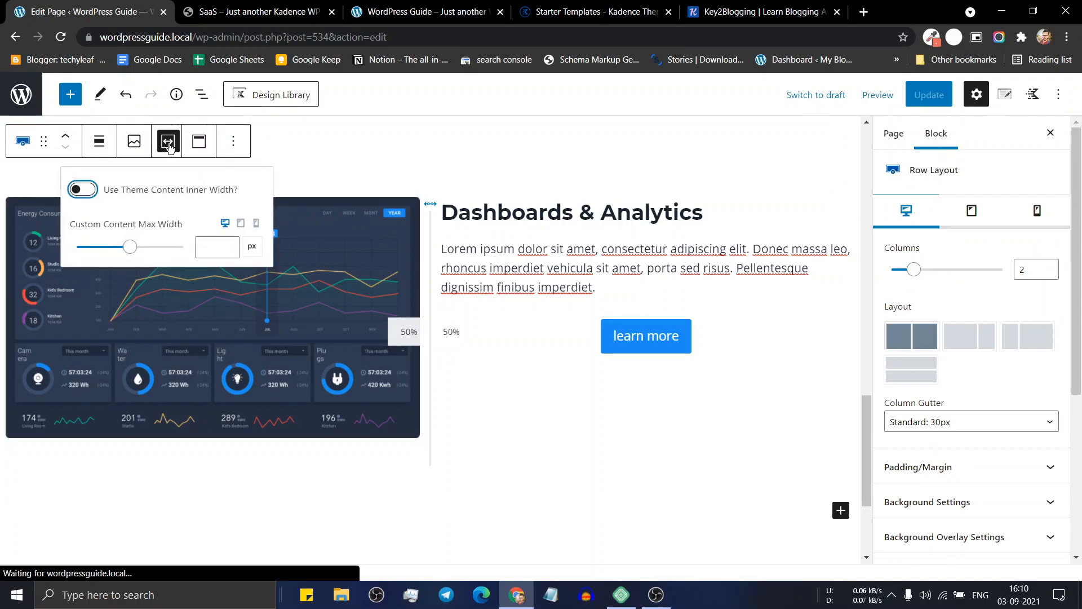
left_click(83, 192)
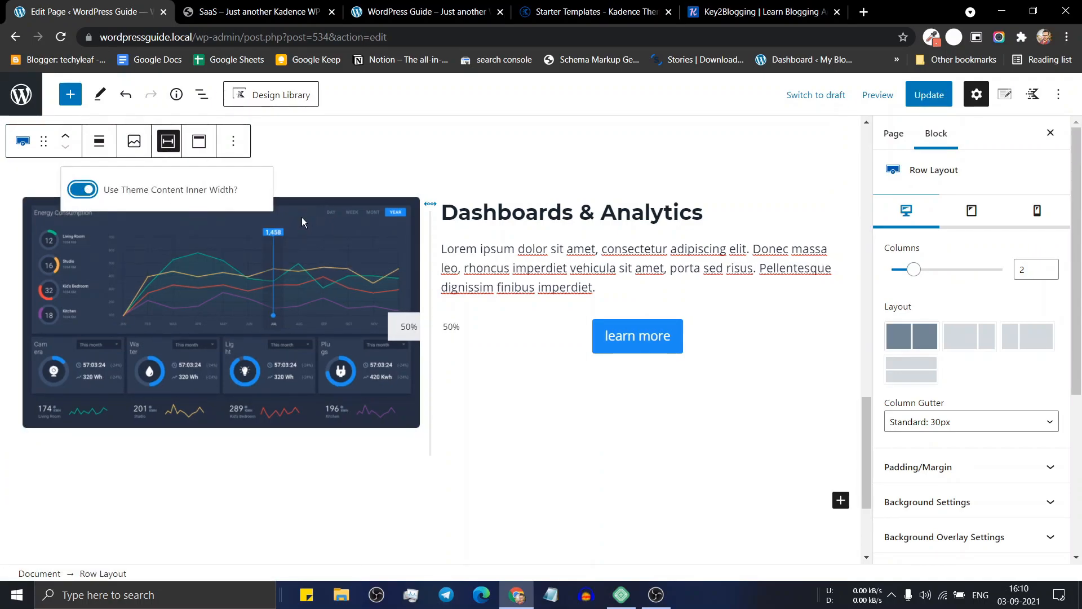
left_click(306, 185)
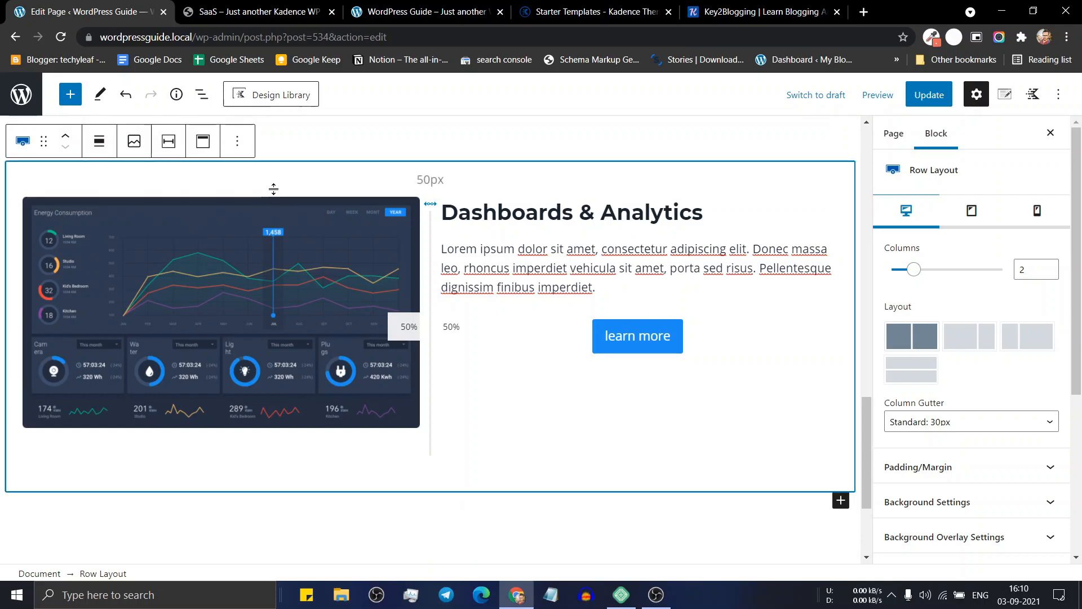
- Align the content of the section holding the dashboard image vertically to the middle
left_click(232, 260)
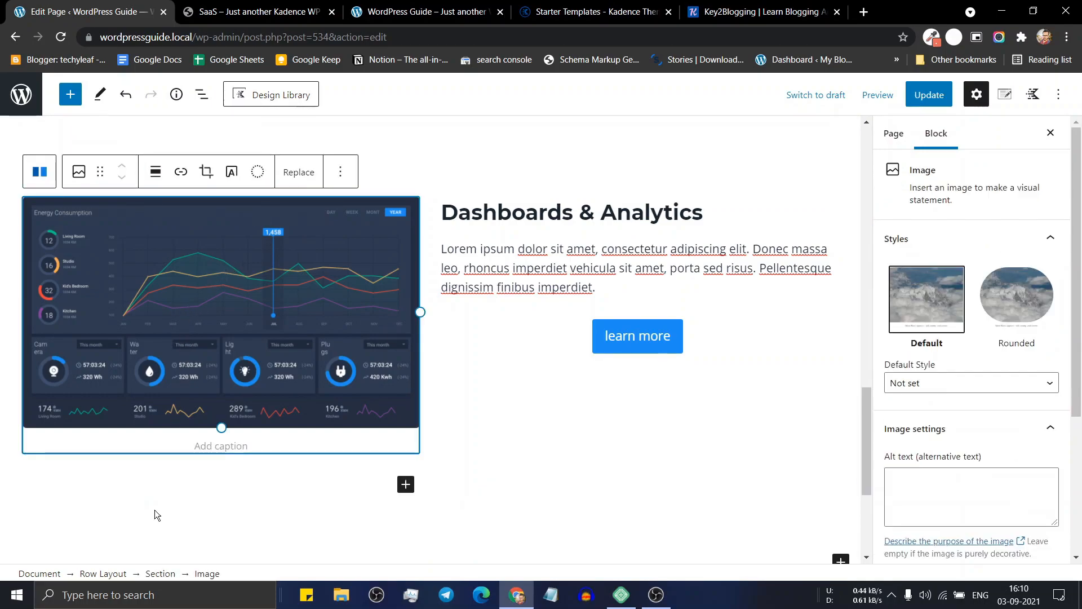
left_click(163, 575)
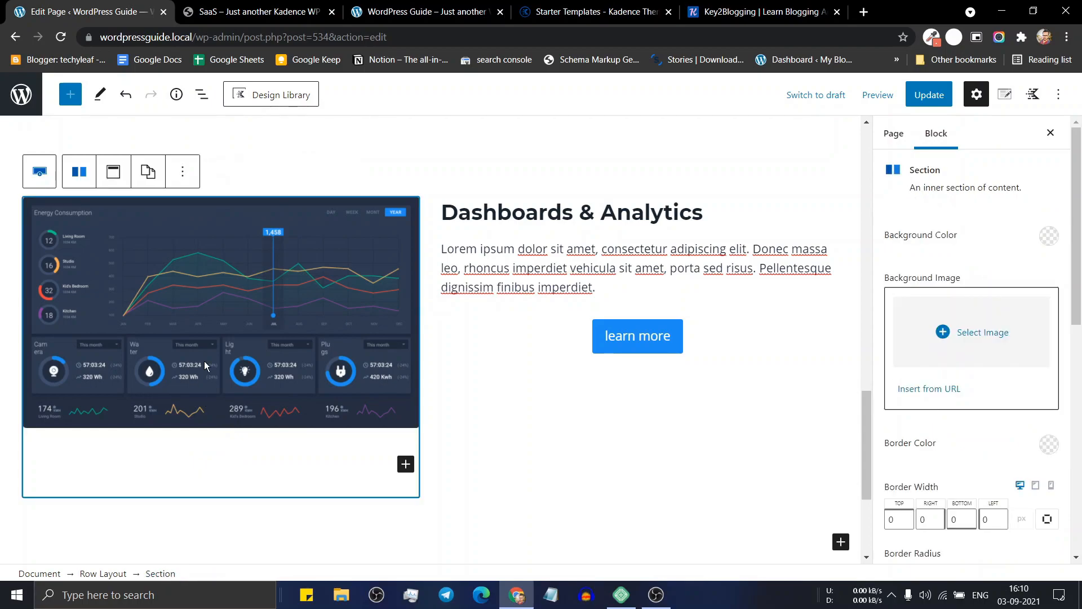
left_click(119, 186)
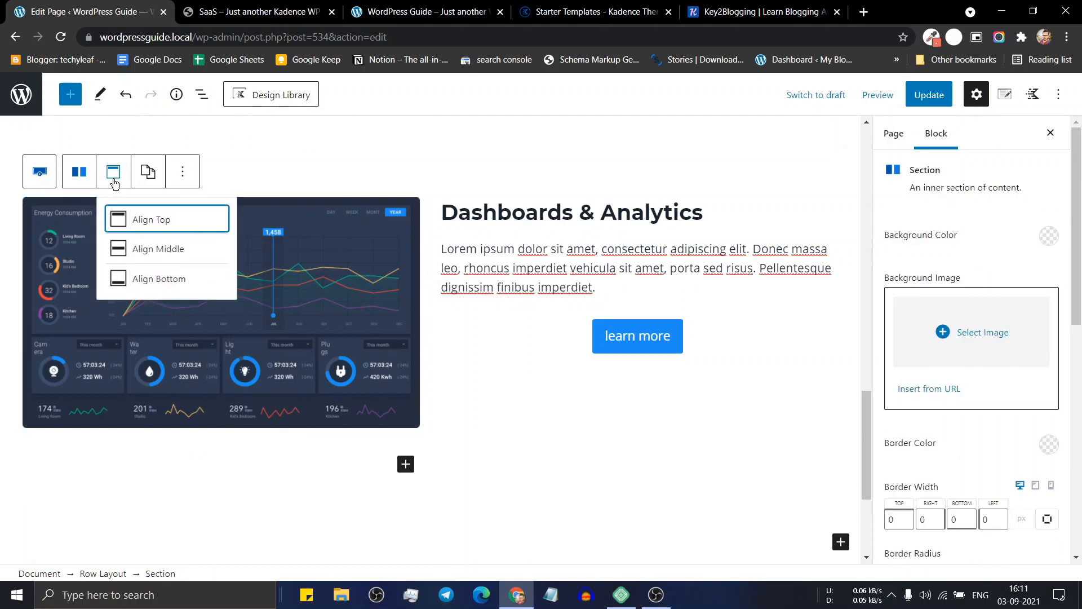
left_click(137, 248)
- Align the section holding the heading, paragraph and button vertically to the middle, and update the page
left_click(537, 213)
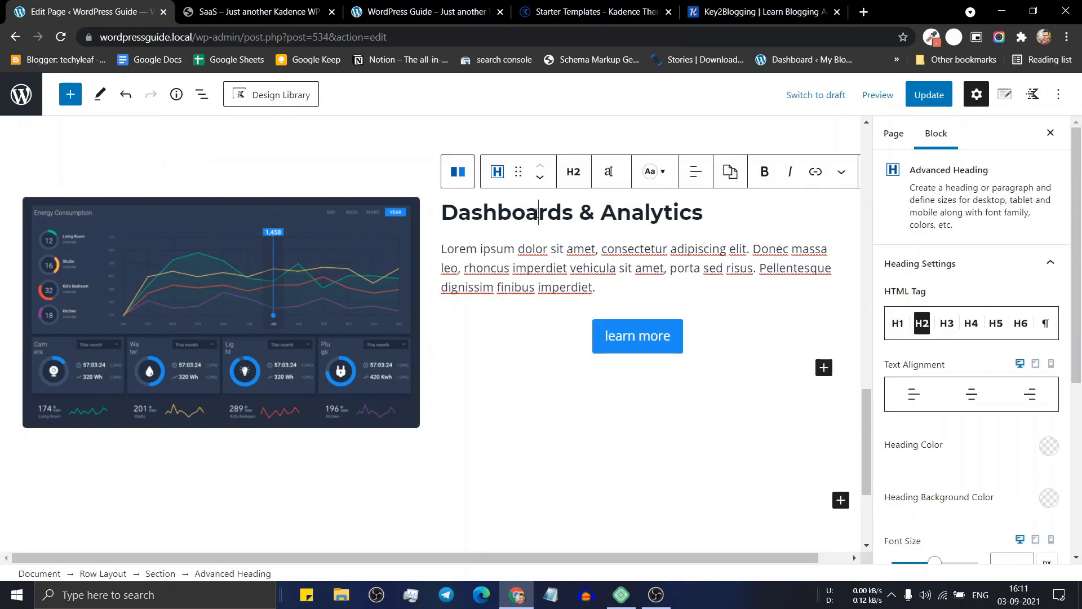
left_click(162, 573)
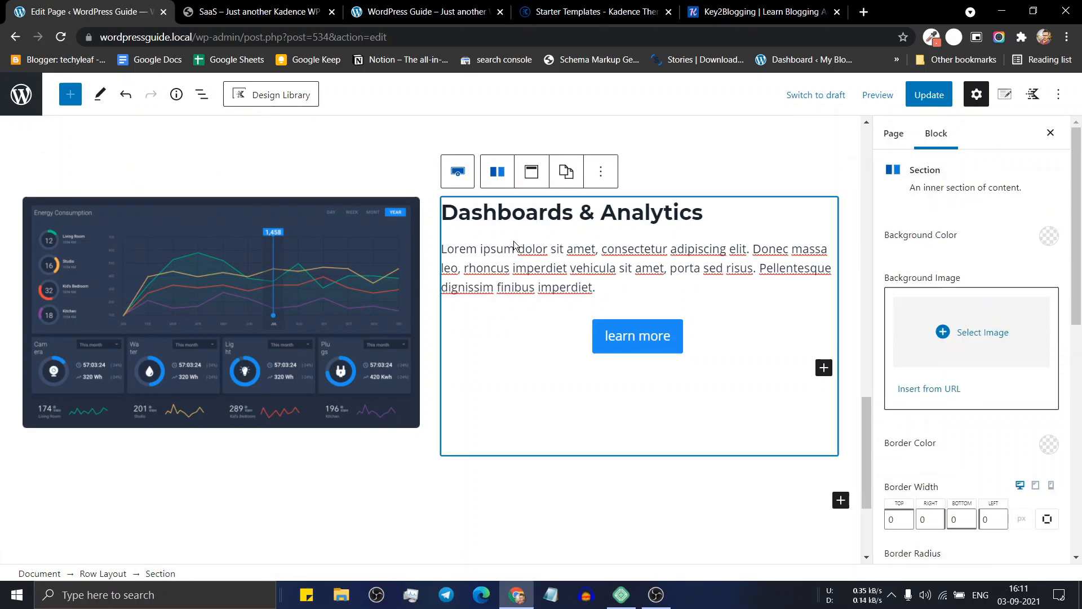
left_click(532, 172)
left_click(573, 246)
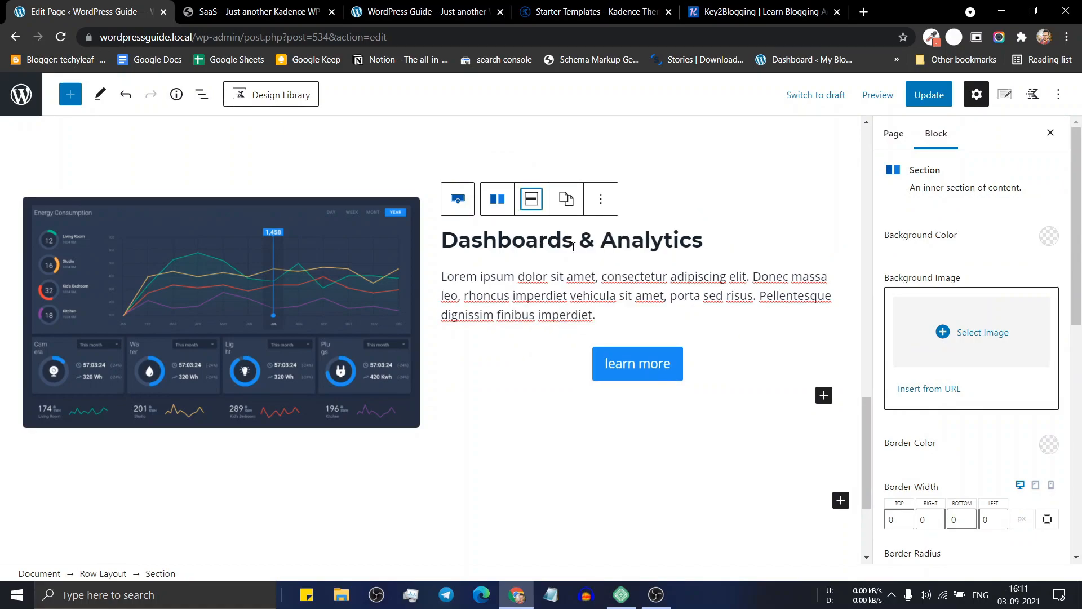
left_click(929, 96)
- Left-align the learn more button and set its border radius to 30
left_click(774, 231)
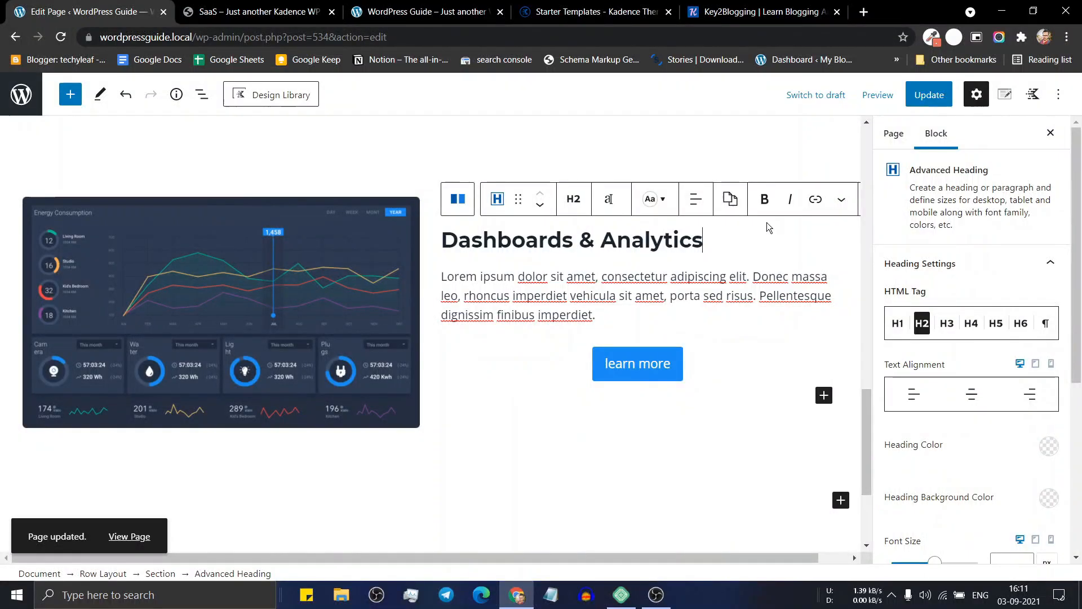
left_click(654, 365)
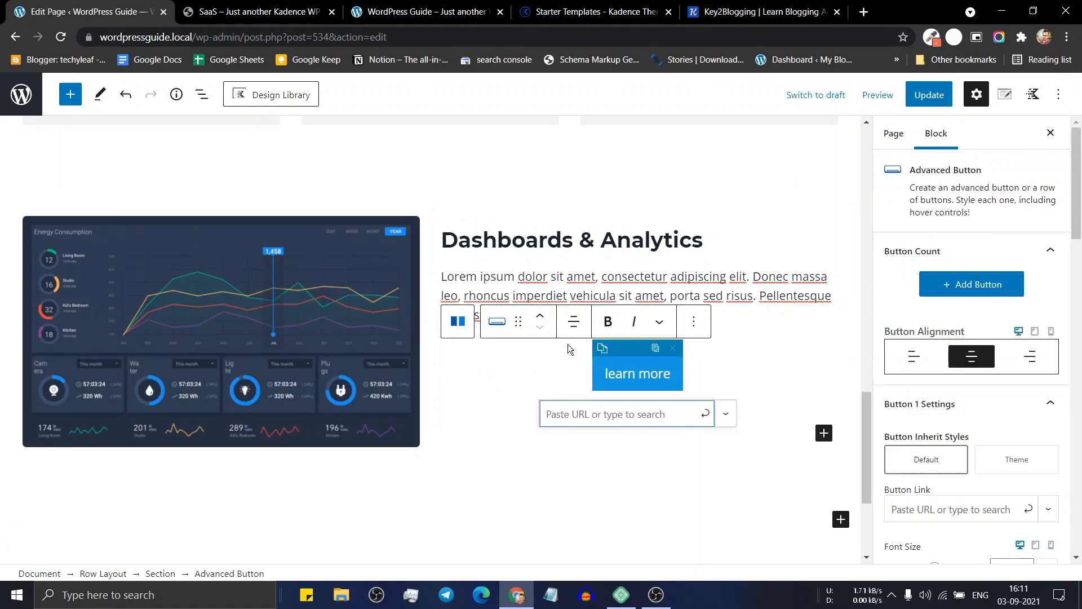
left_click(574, 321)
left_click(598, 368)
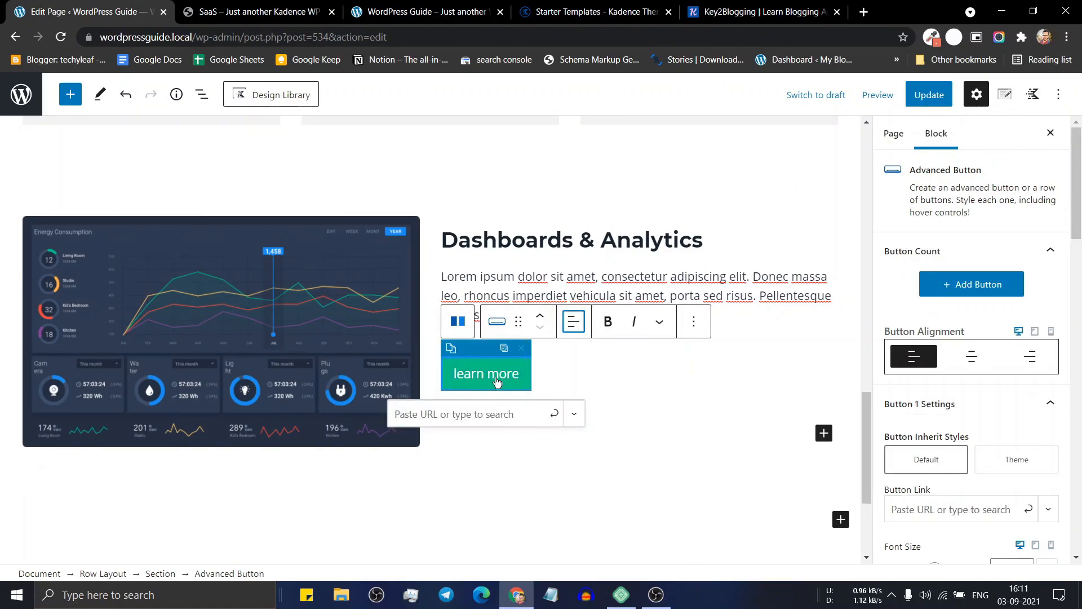
scroll(970, 406, "down", 9)
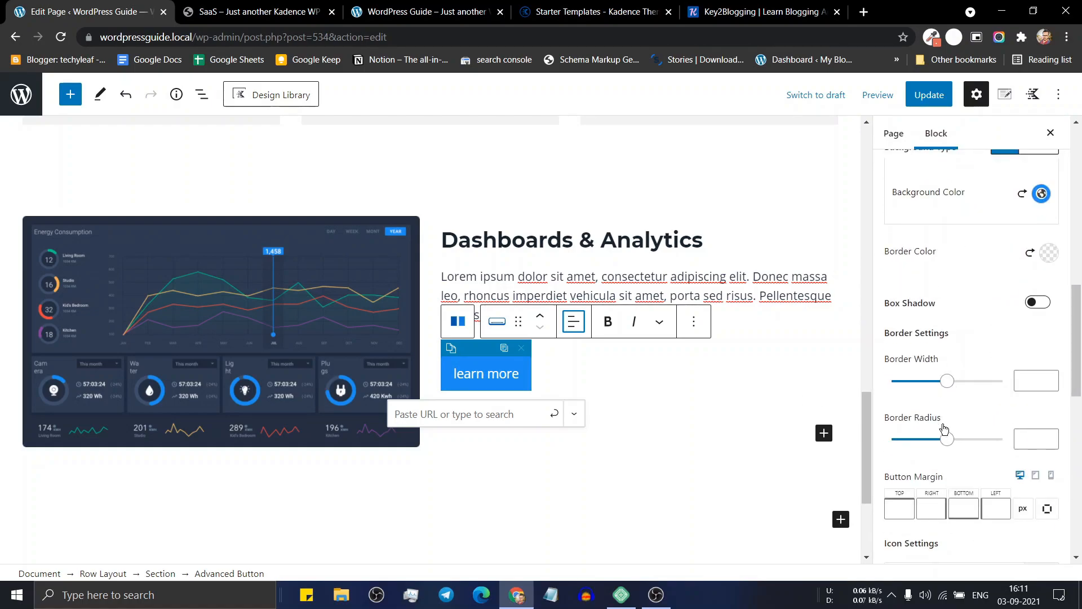
left_click(1027, 441)
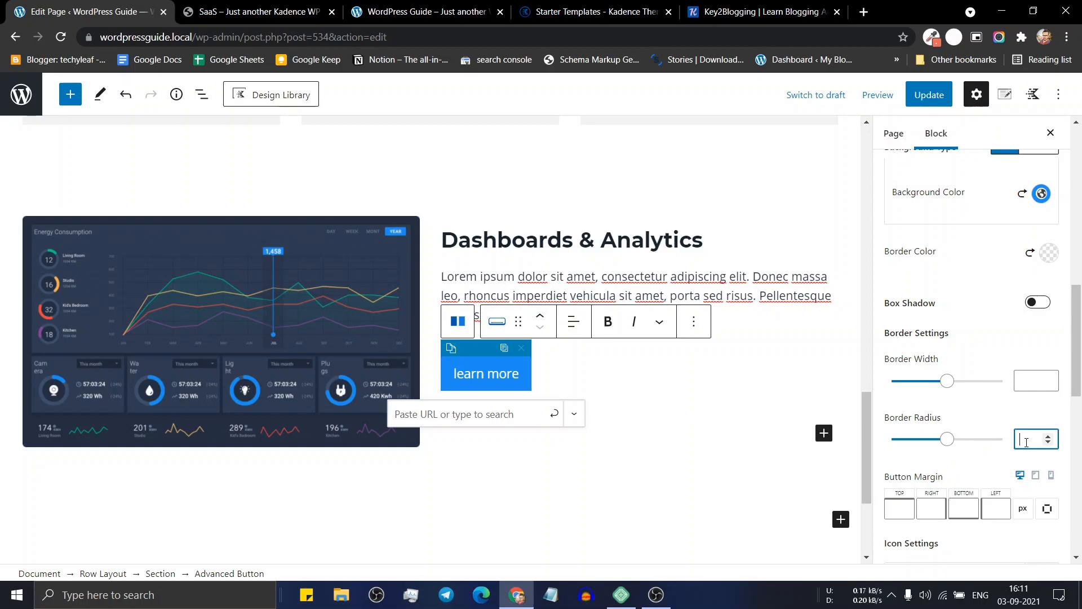
type("30")
- Update the page and reload the live site to check the section's new alignment and rounded button
left_click(933, 105)
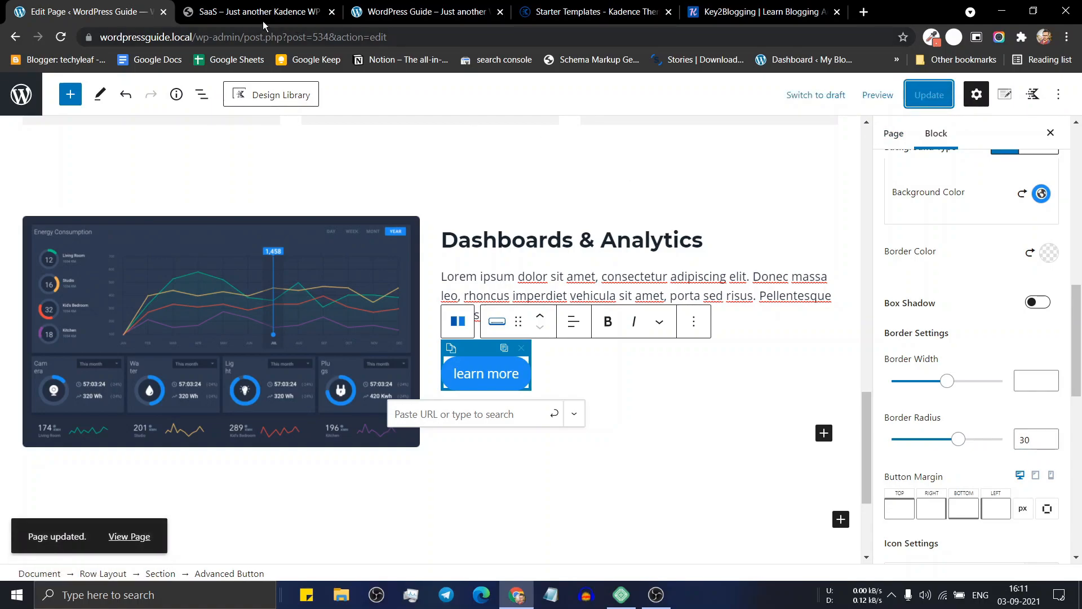
left_click(372, 11)
left_click(60, 37)
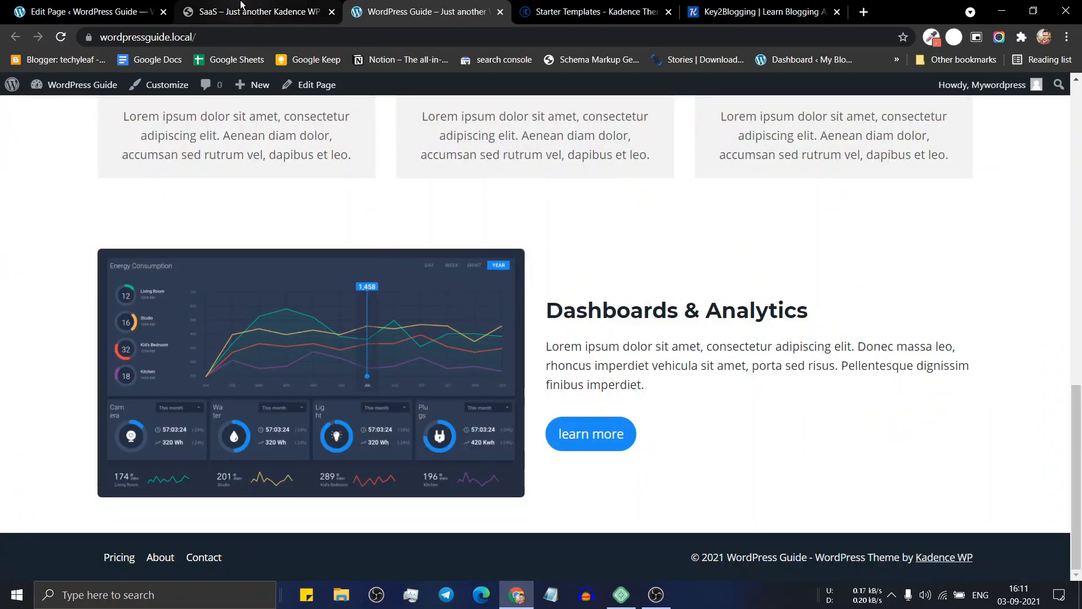
- Review the Custom Layouts section on the SaaS demo page and insert an equal two-column Row Layout below the Dashboards & Analytics row
left_click(253, 11)
scroll(752, 257, "down", 6)
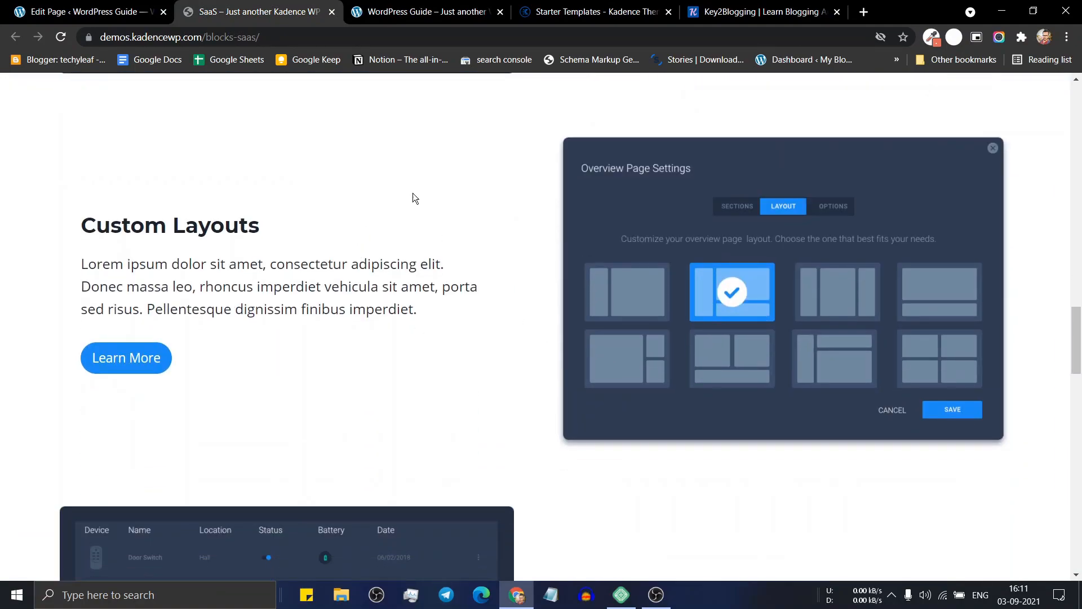
scroll(536, 432, "down", 5)
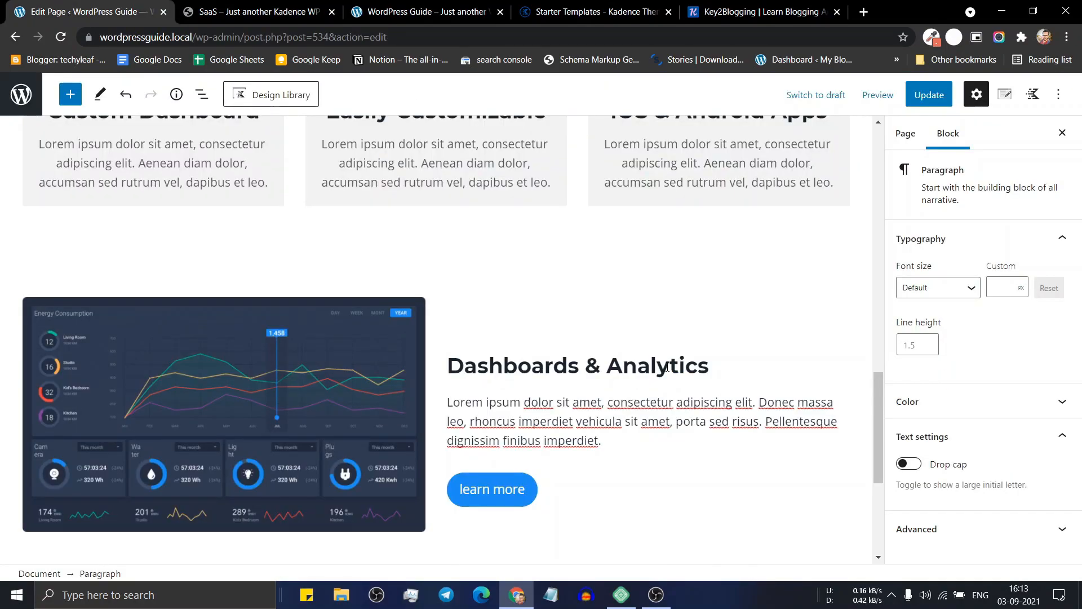
scroll(691, 375, "down", 5)
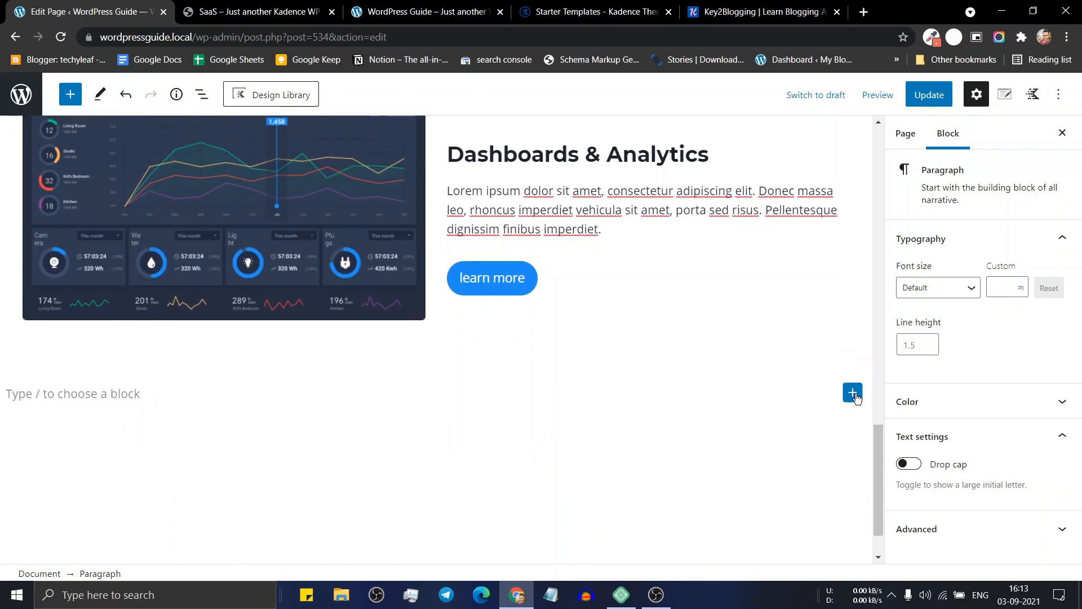
left_click(852, 392)
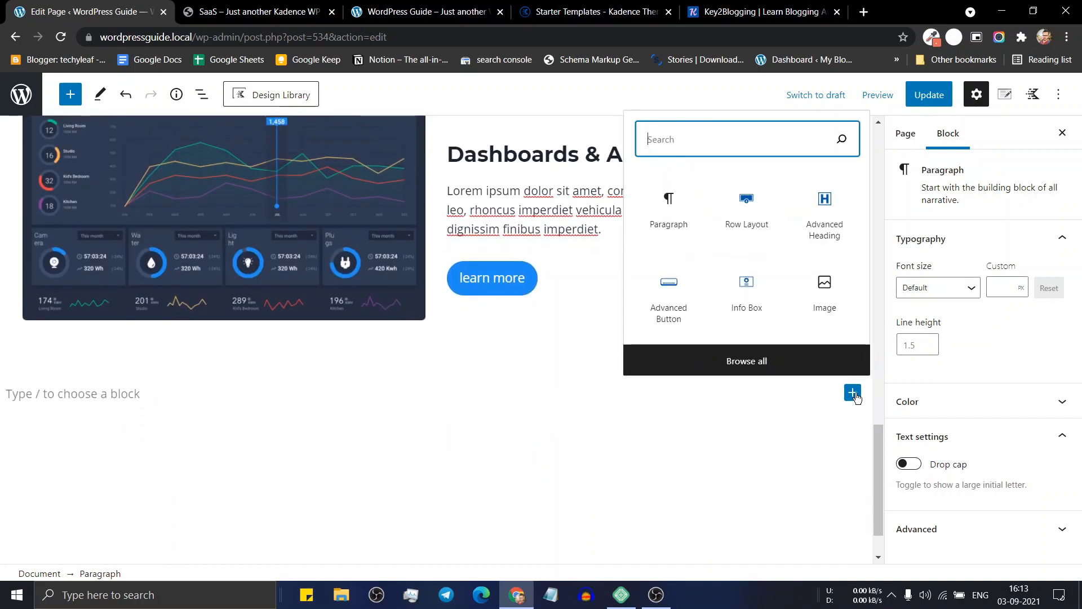
left_click(753, 221)
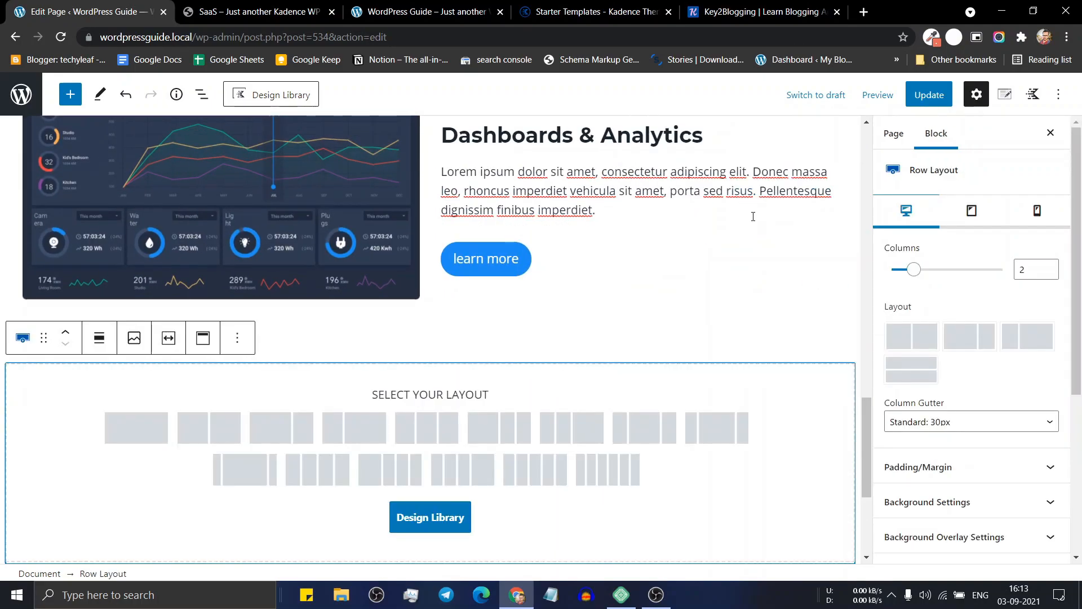
left_click(208, 431)
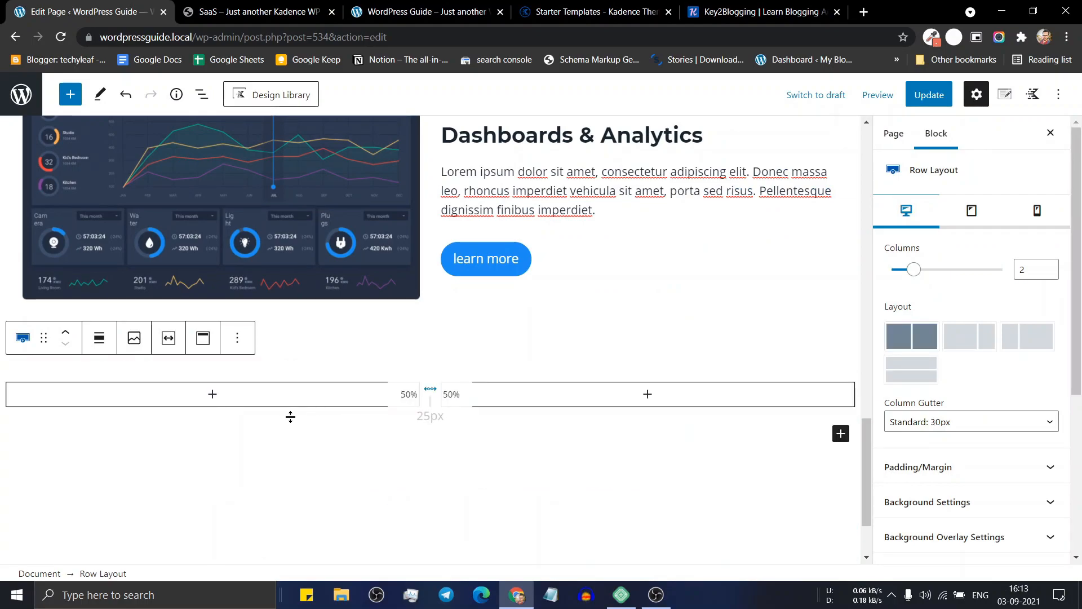
- Make the new empty two-column row use the theme content inner width
left_click(170, 338)
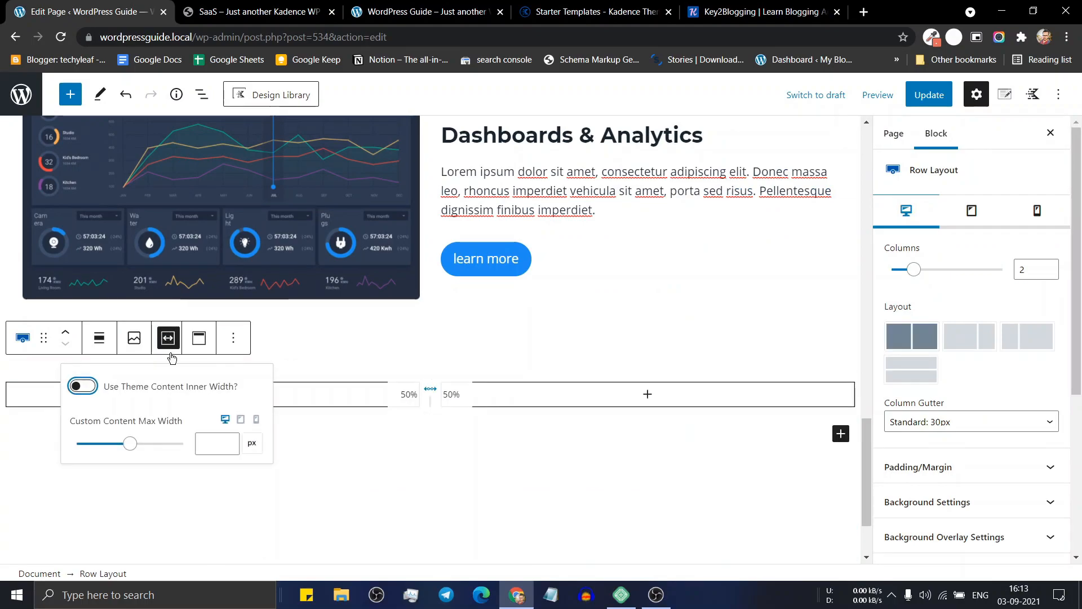
left_click(84, 387)
left_click(360, 354)
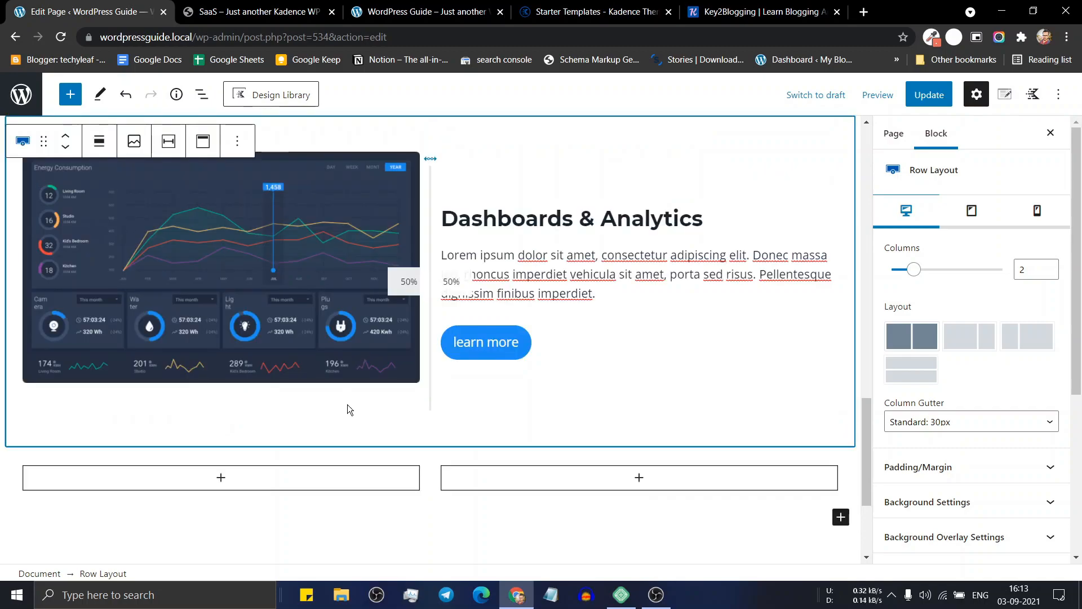
- Insert an Image block in the new row's right column and fill it with the Overview Page Settings image from the media library
left_click(638, 478)
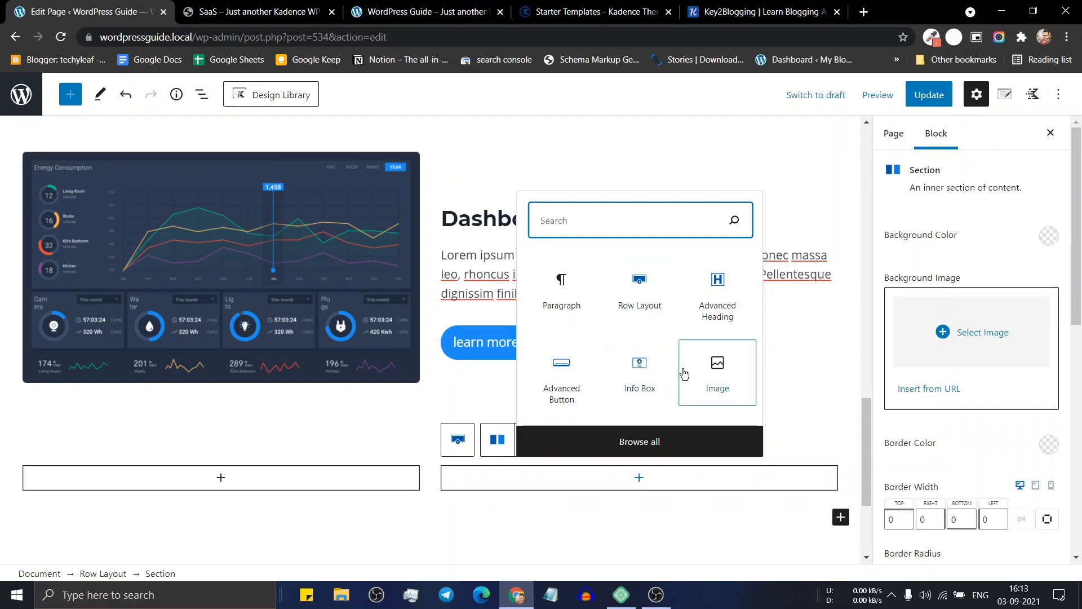
left_click(716, 377)
left_click(556, 264)
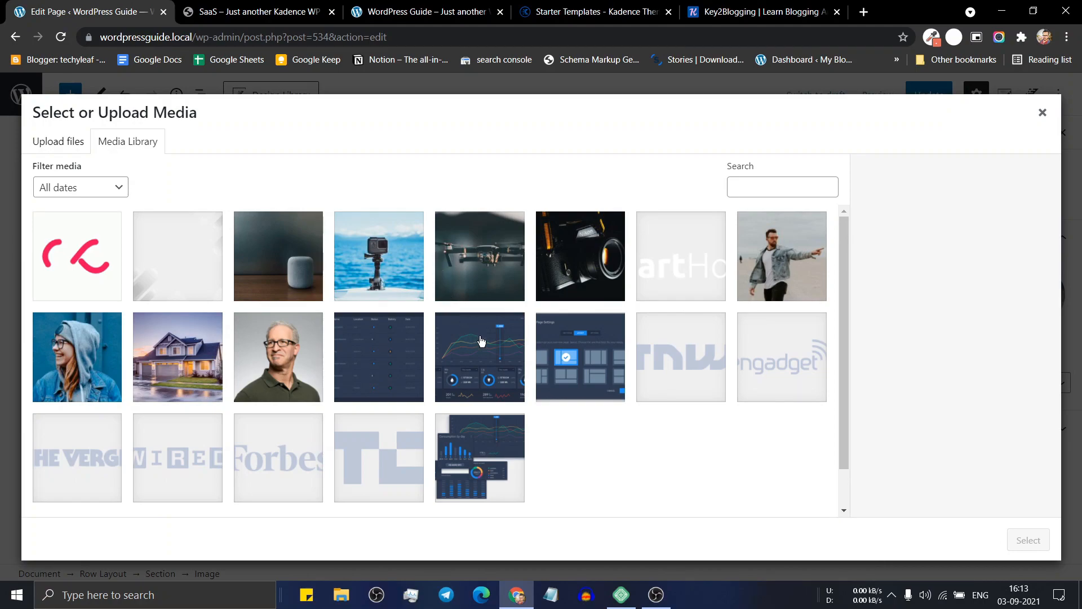
left_click(594, 354)
left_click(1018, 539)
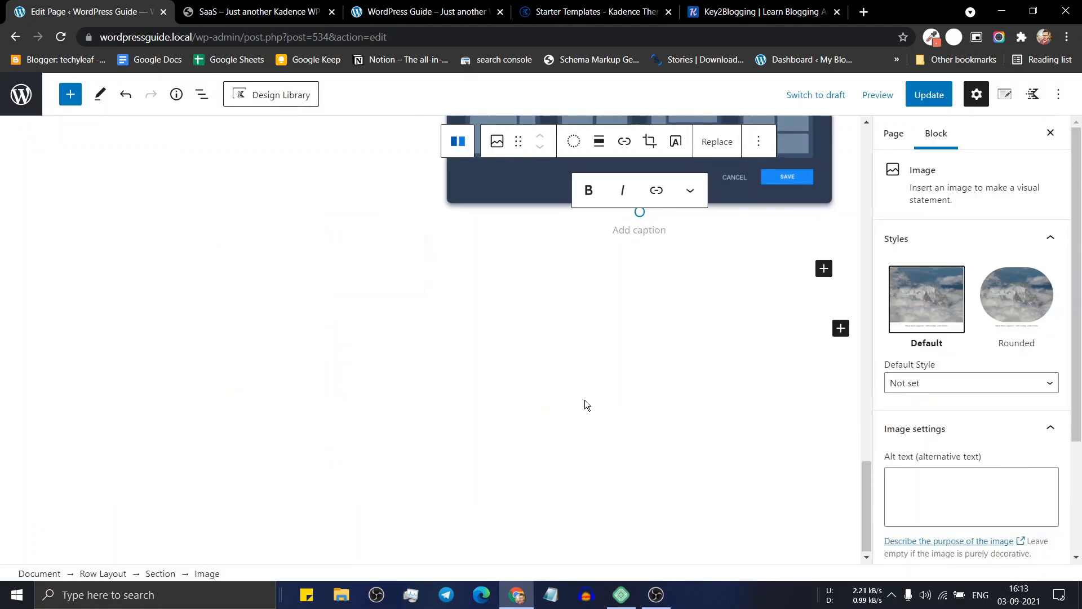
scroll(584, 401, "up", 5)
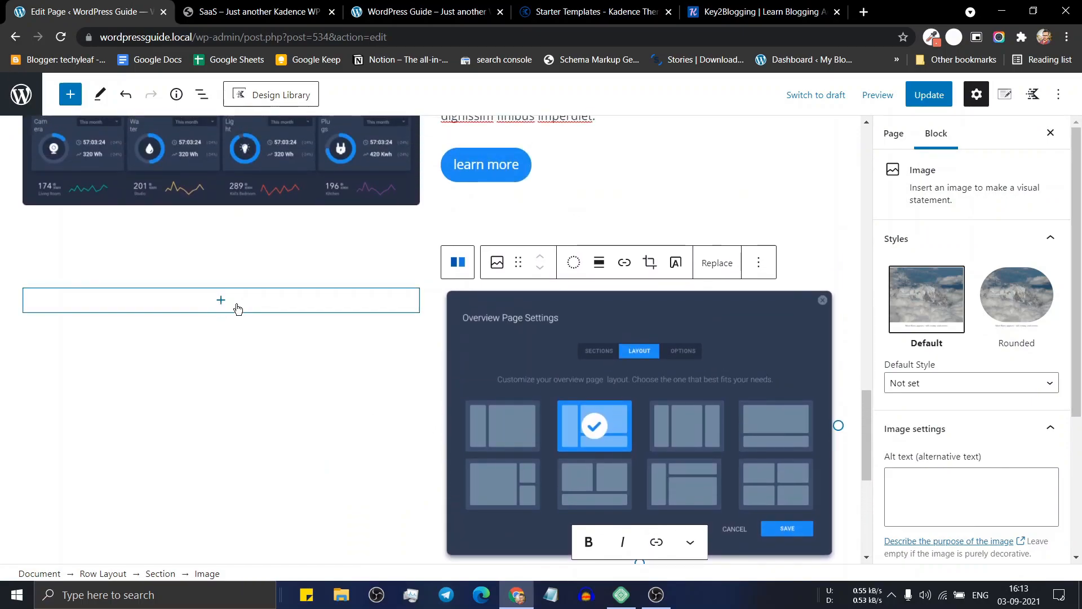
- Copy the Custom Layouts heading from the SaaS demo page and paste it into a new Advanced Heading in the row's left column
left_click(266, 6)
scroll(663, 303, "up", 5)
triple_click(148, 223)
key("ctrl+c")
left_click(72, 7)
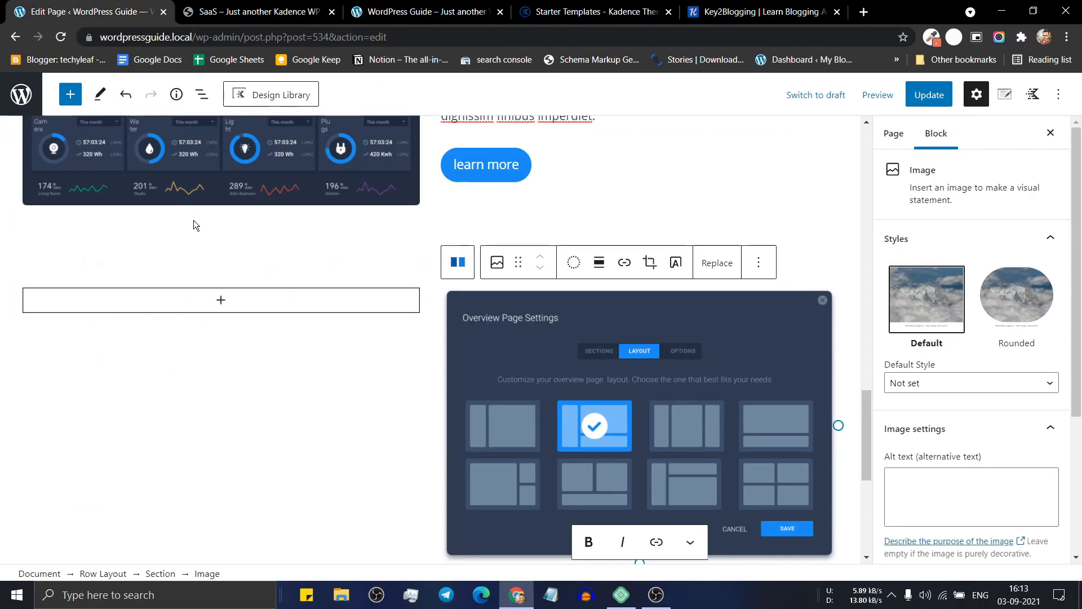
left_click(222, 302)
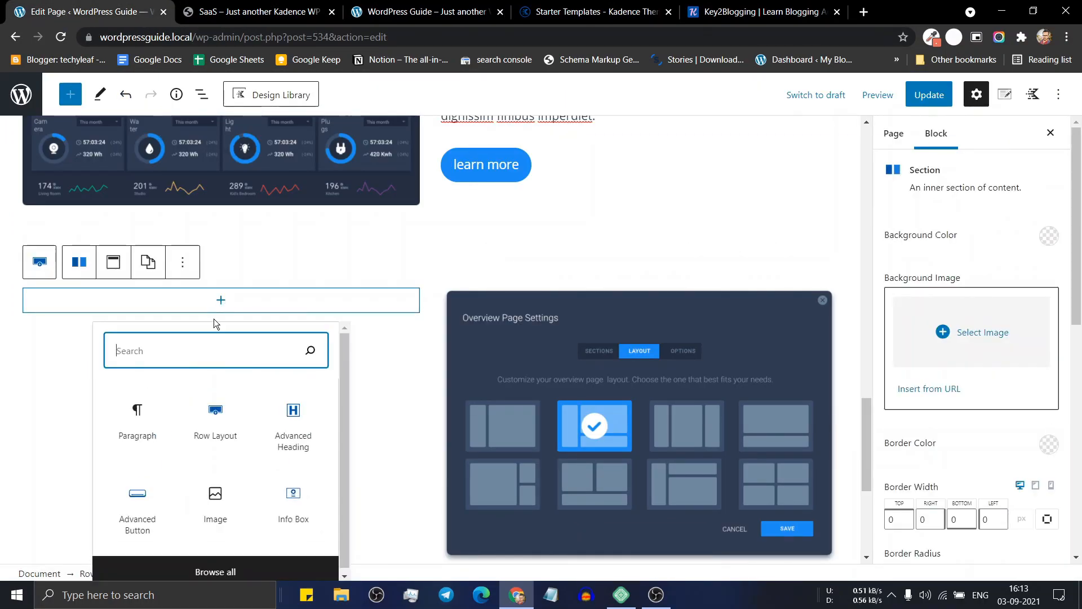
left_click(288, 435)
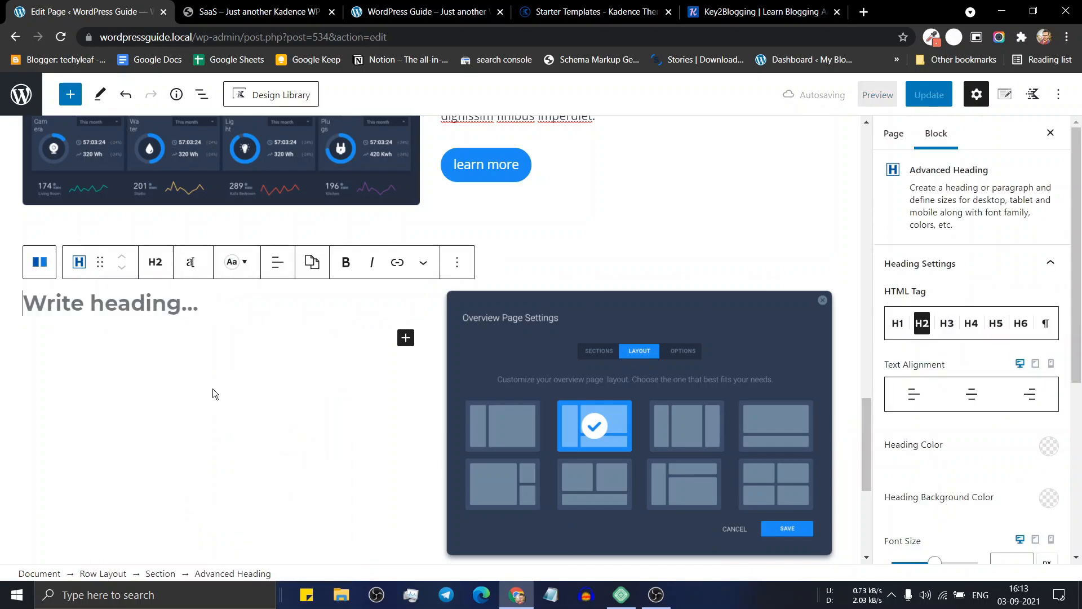
key("ctrl+v")
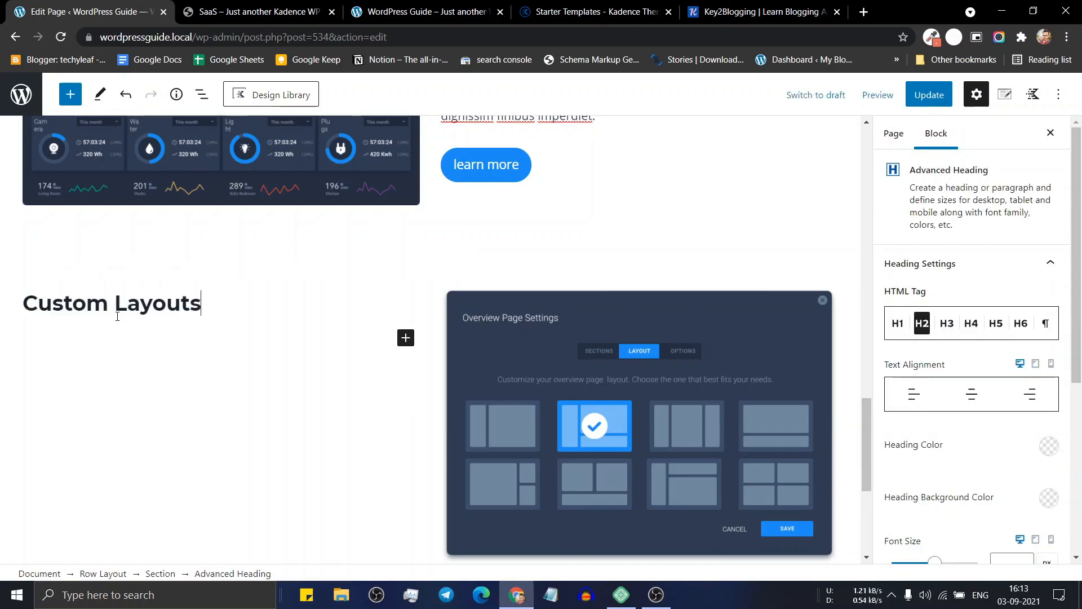
- Copy the Custom Layouts description from the SaaS demo page into a new paragraph below the heading
key("Return")
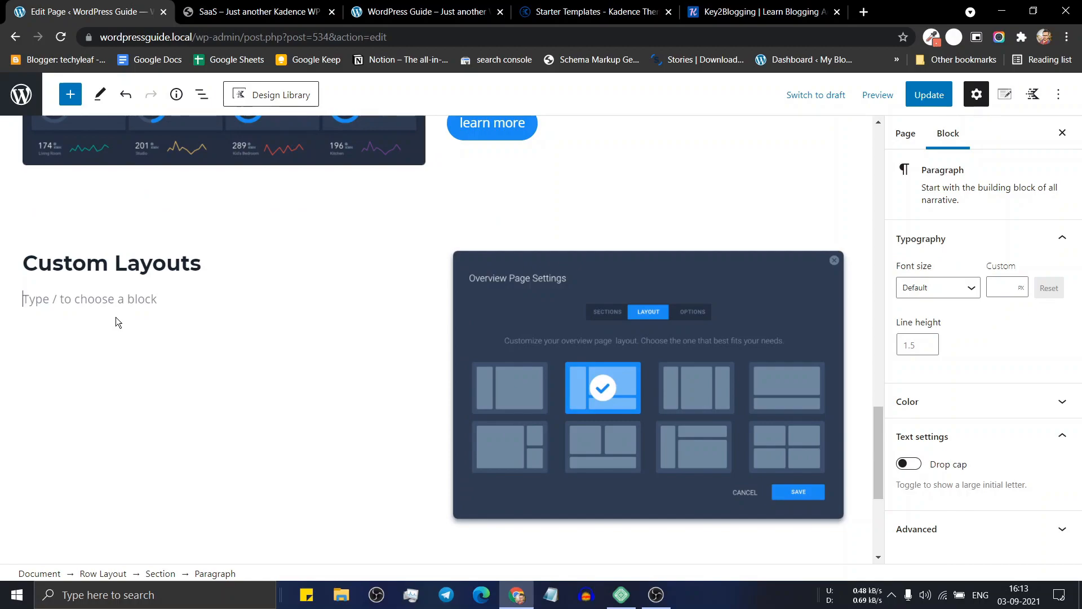
left_click(230, 6)
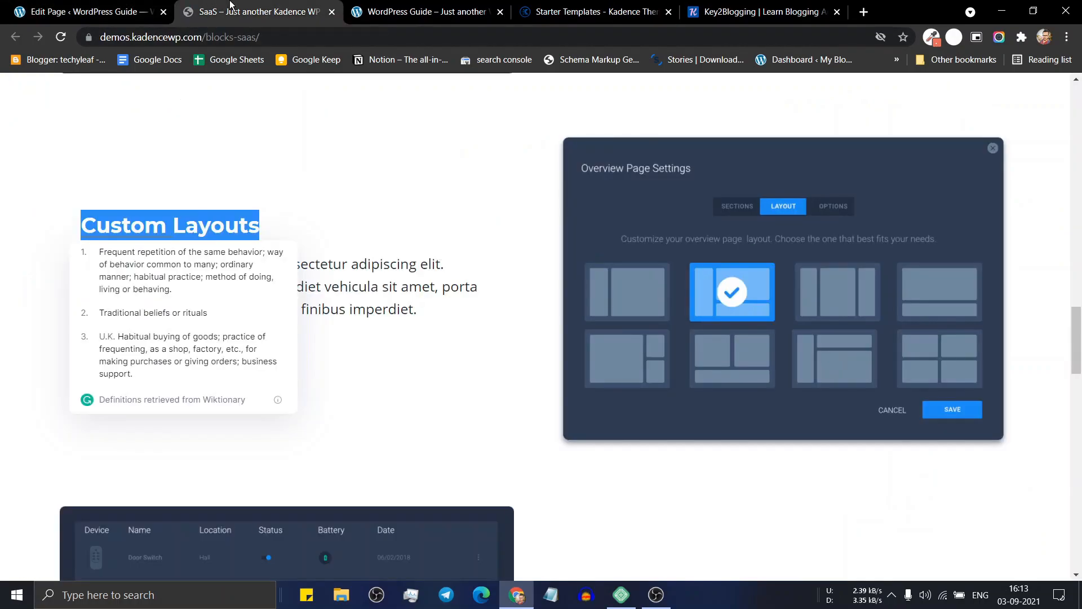
triple_click(354, 273)
key("ctrl+c")
left_click(85, 12)
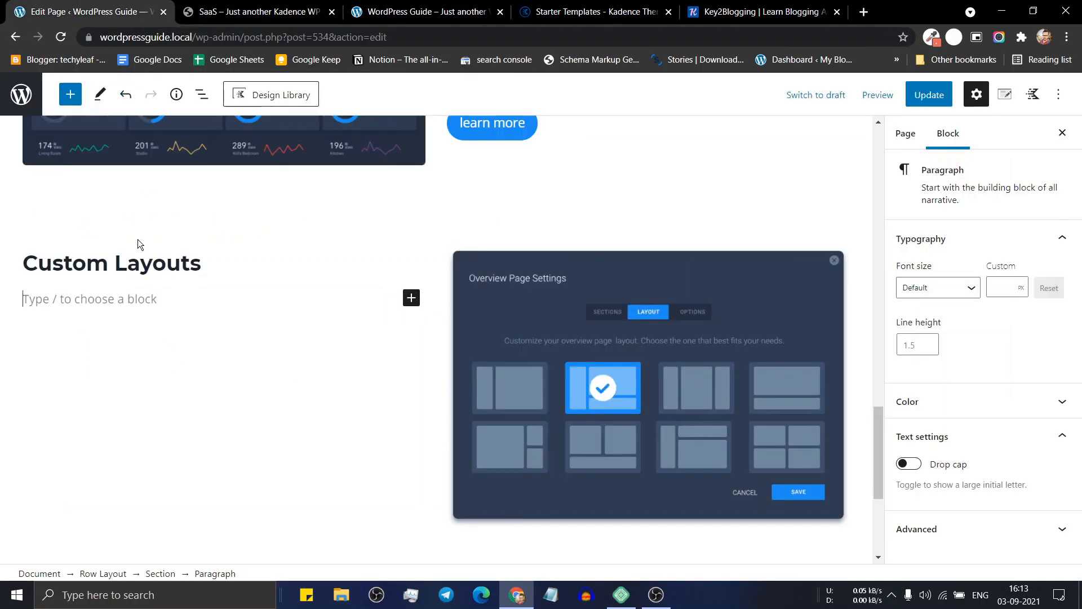
key("ctrl+v")
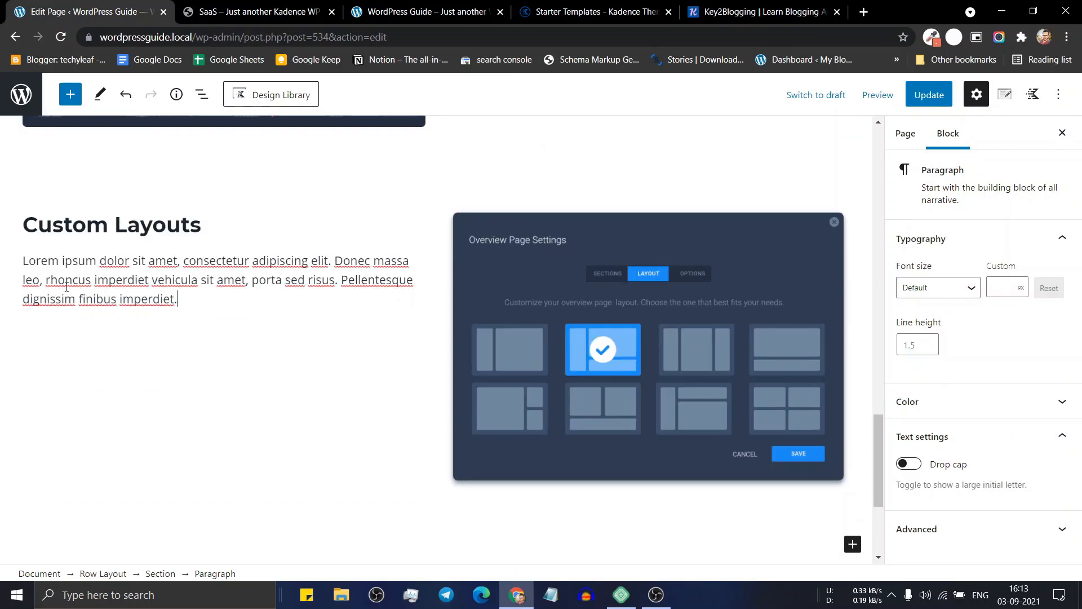
- Insert an Advanced Button below the Custom Layouts paragraph and label it Learn More
key("Return")
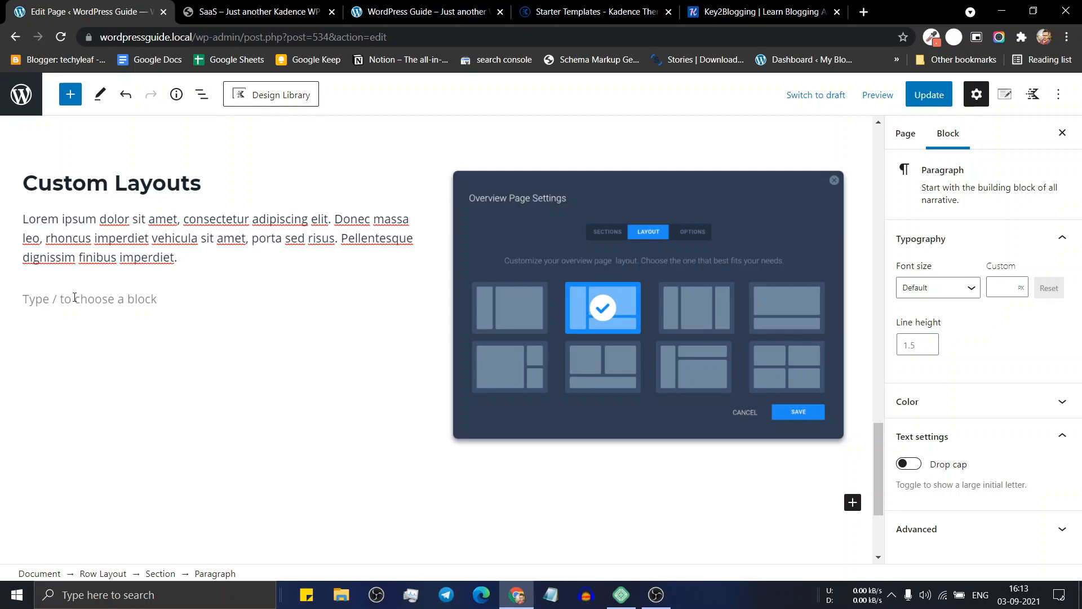
type("/")
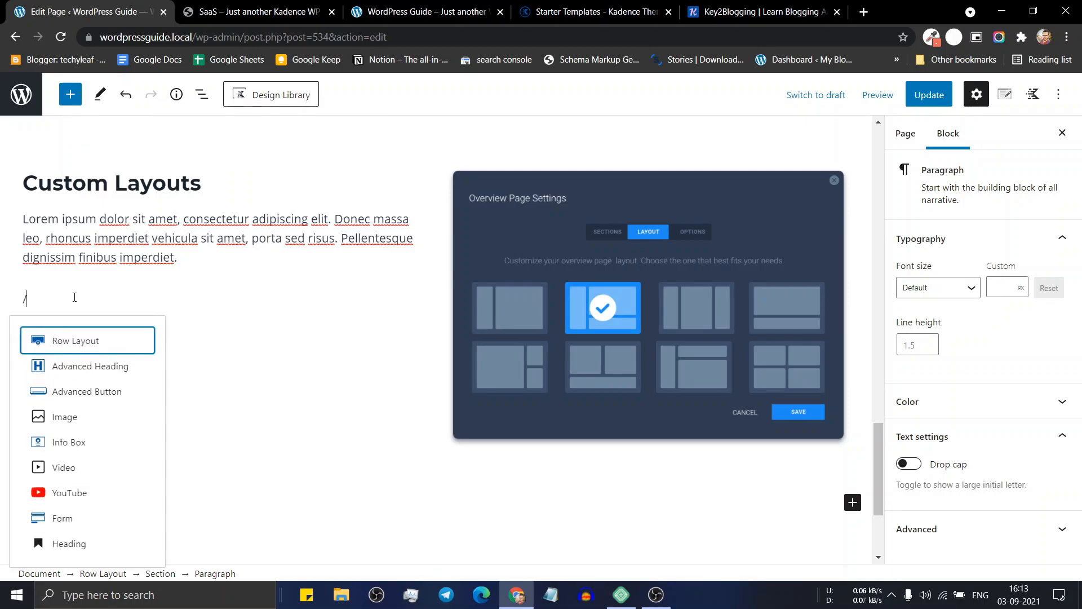
type("butt")
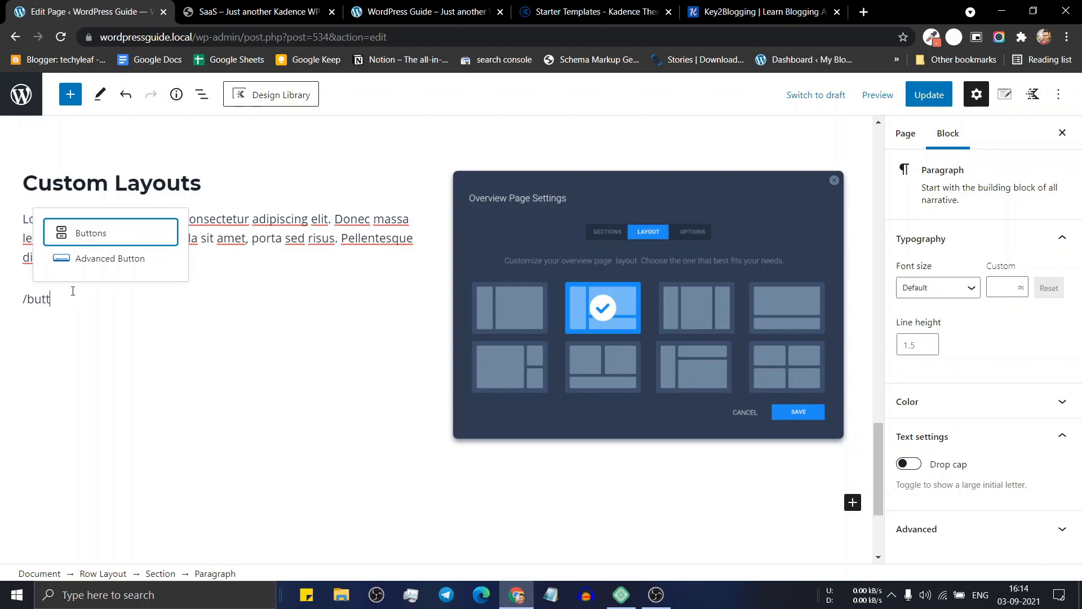
left_click(95, 258)
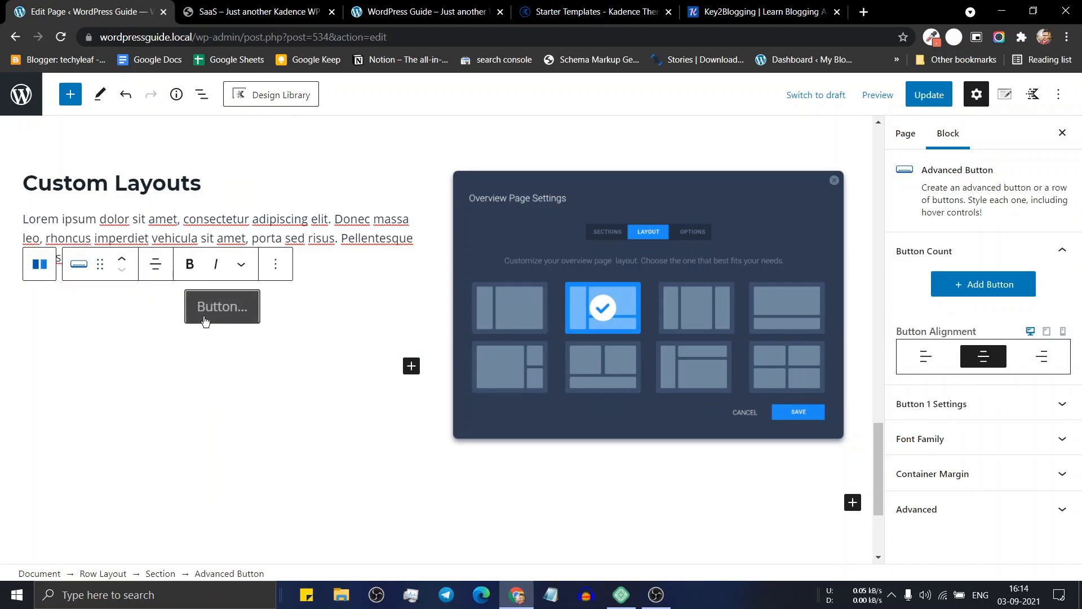
type("Learn More")
- Copy the styled learn more button block from the Dashboards & Analytics section
scroll(287, 336, "up", 5)
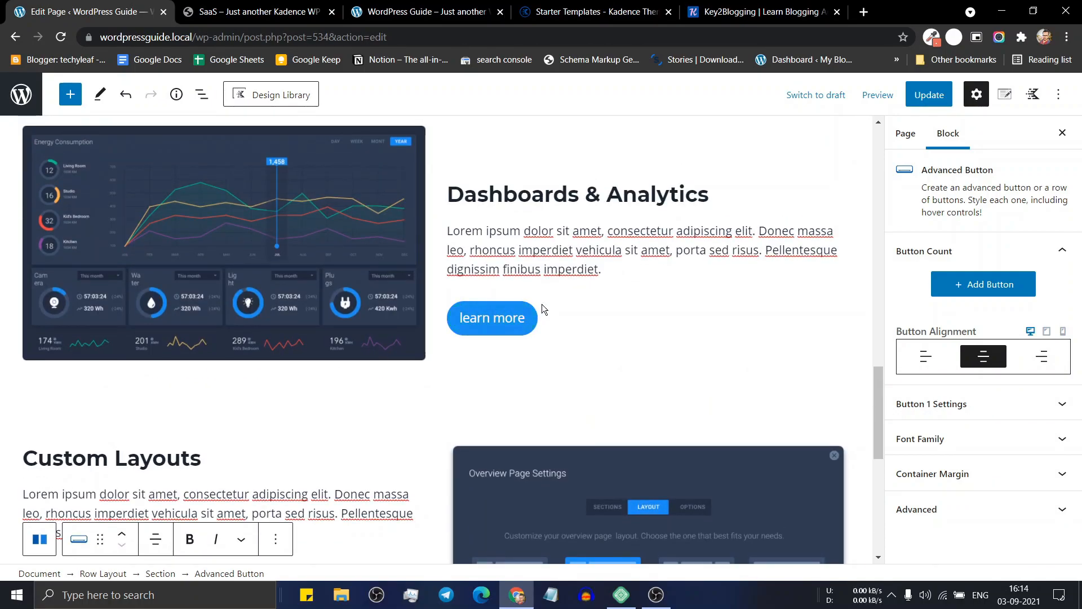
left_click(525, 307)
scroll(524, 303, "up", 3)
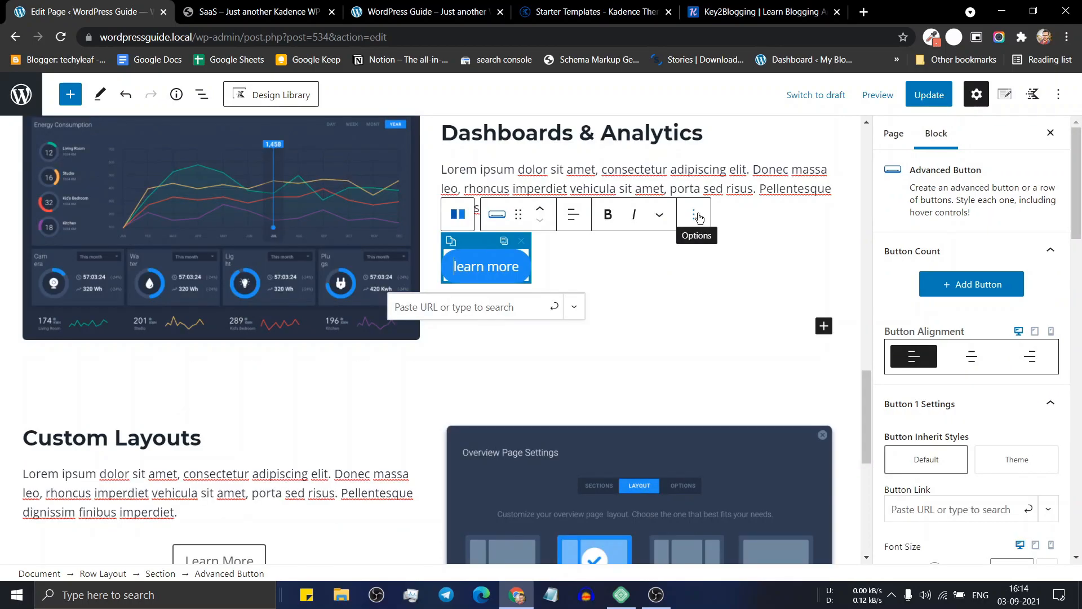
left_click(695, 214)
left_click(709, 289)
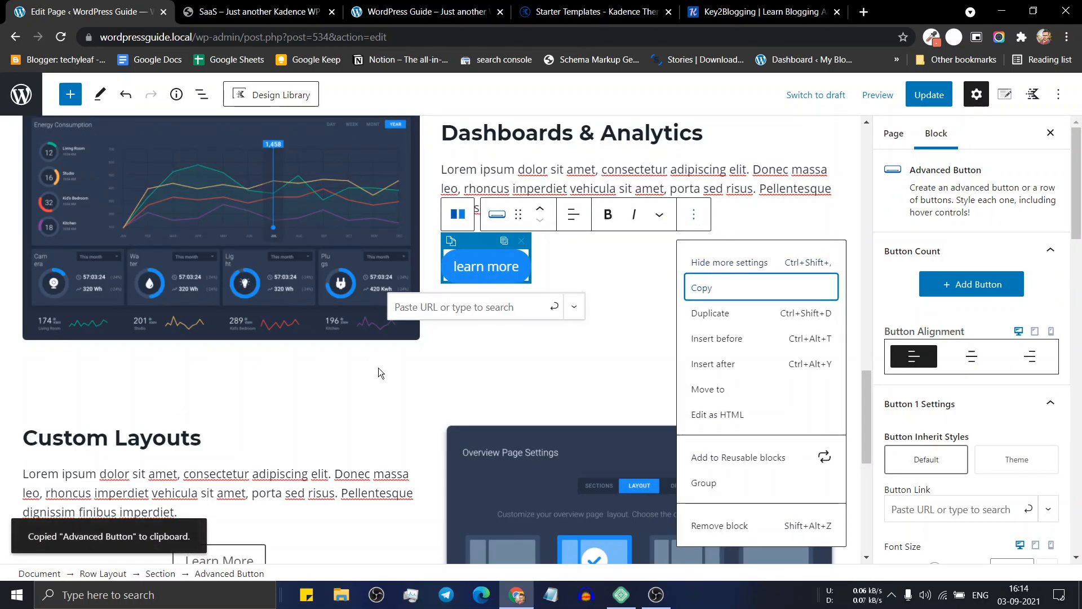
- Replace the unstyled Learn More button under the Custom Layouts paragraph with the copied learn more button block
scroll(310, 407, "down", 5)
left_click(290, 271)
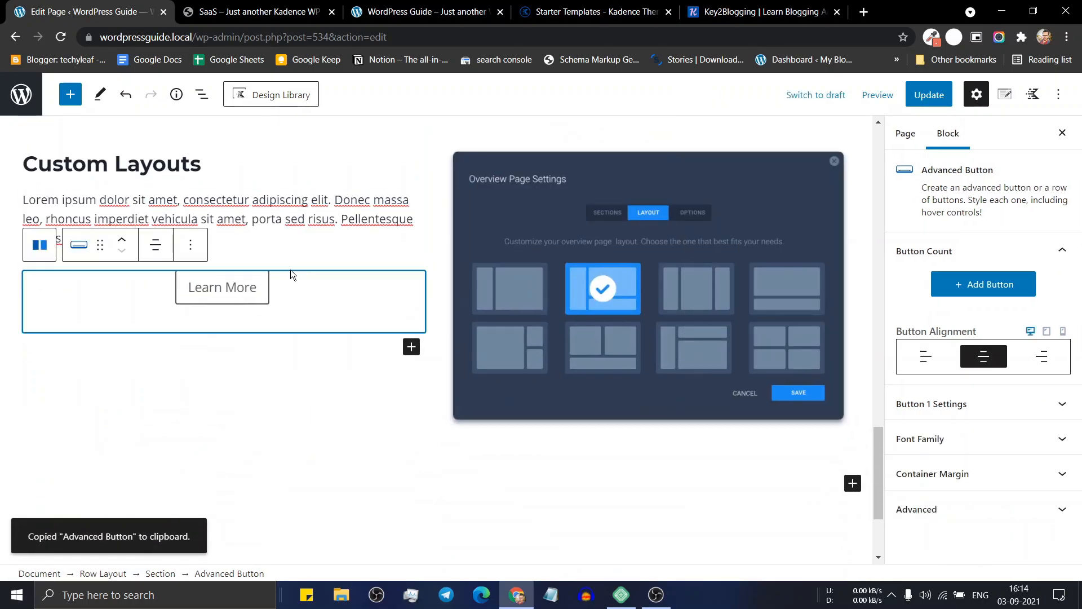
left_click(190, 245)
left_click(218, 556)
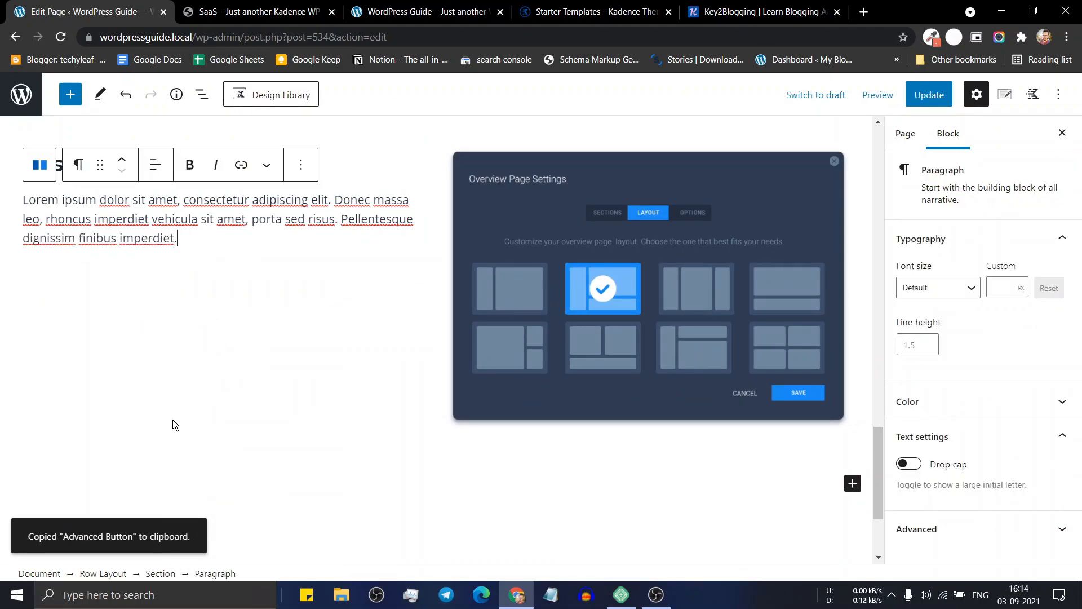
key("Return")
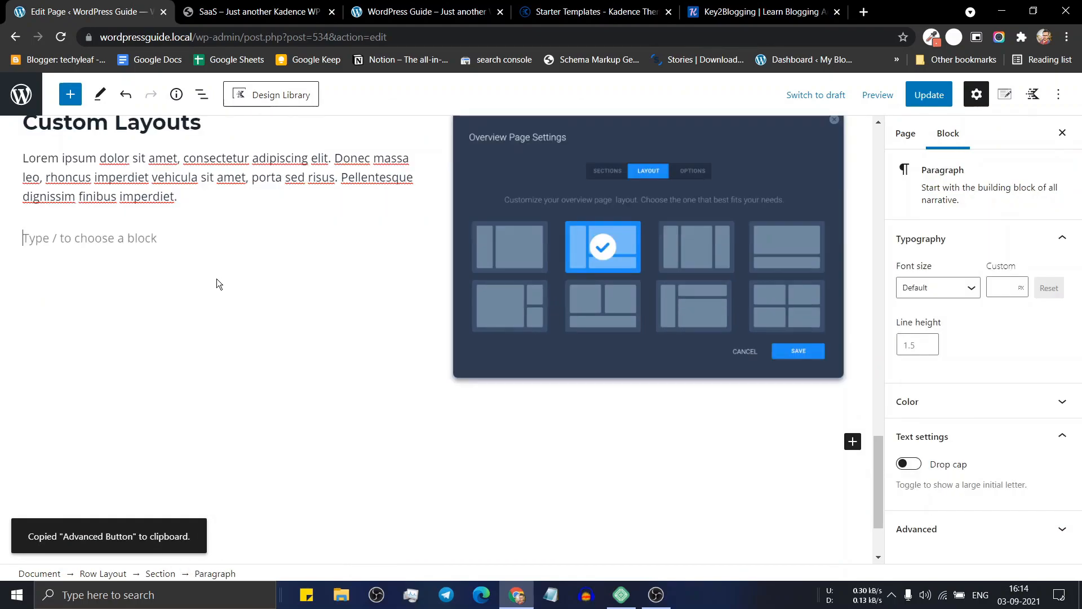
key("ctrl+v")
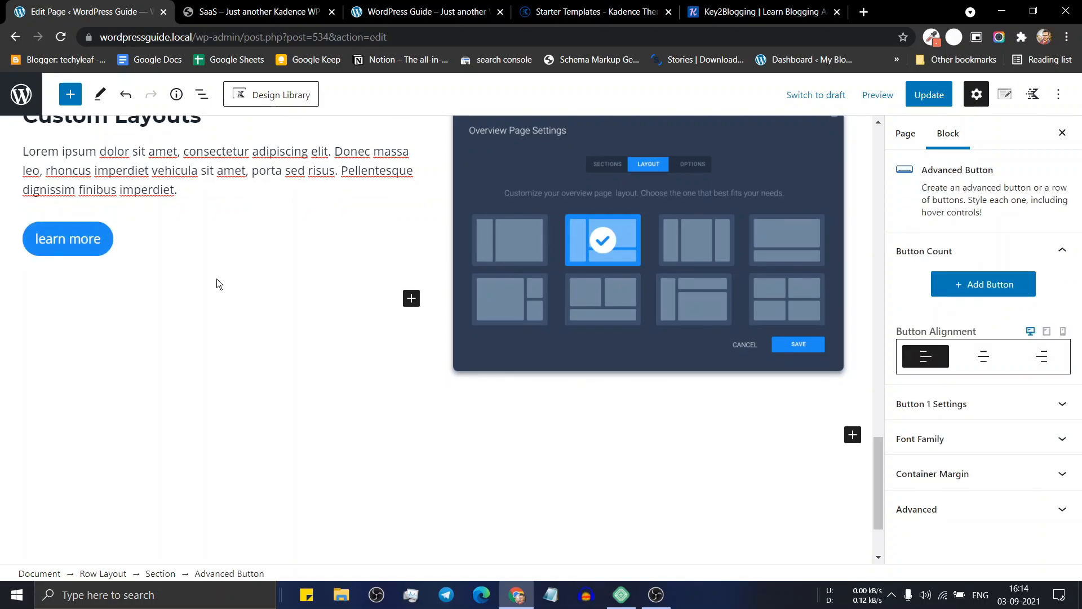
- Vertically align the Custom Layouts text section to the middle of the row
scroll(241, 311, "up", 1)
scroll(241, 311, "up", 2)
left_click(227, 243)
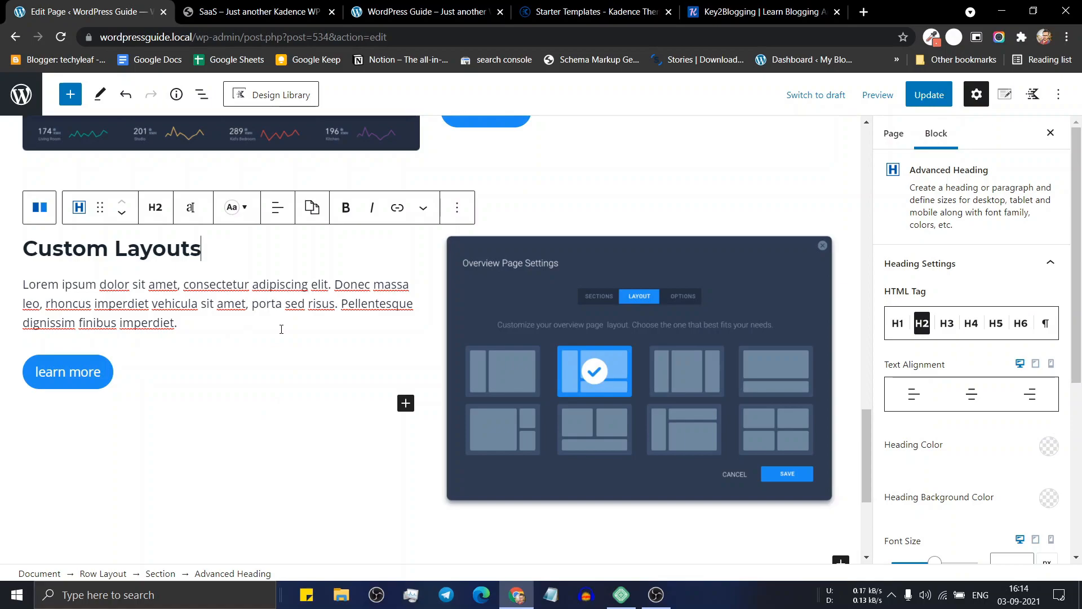
left_click(160, 574)
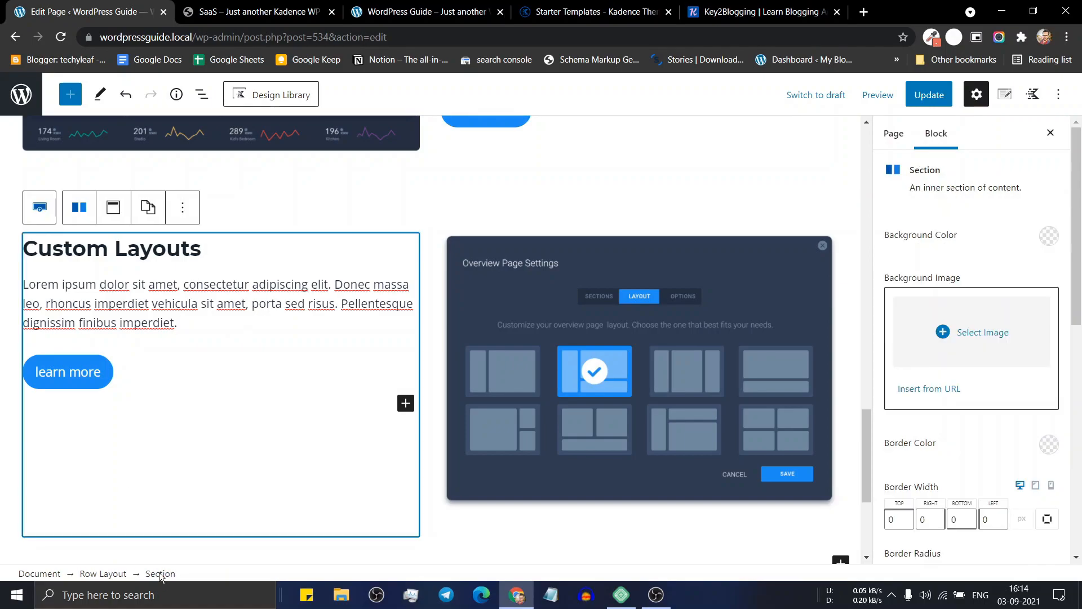
left_click(114, 214)
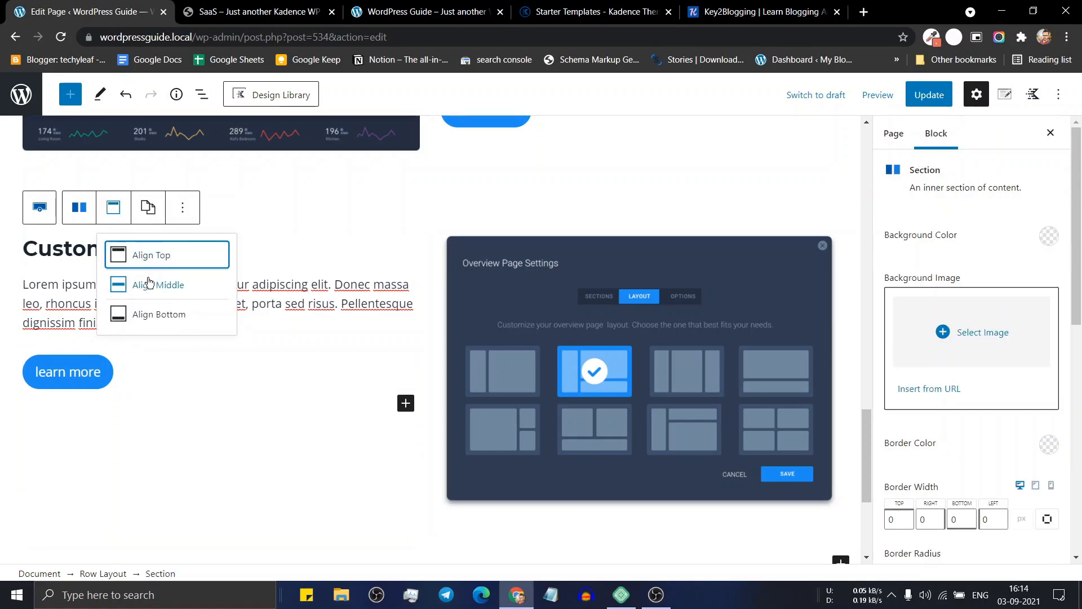
left_click(150, 284)
- Vertically align the section holding the Overview Page Settings image to the middle
left_click(554, 266)
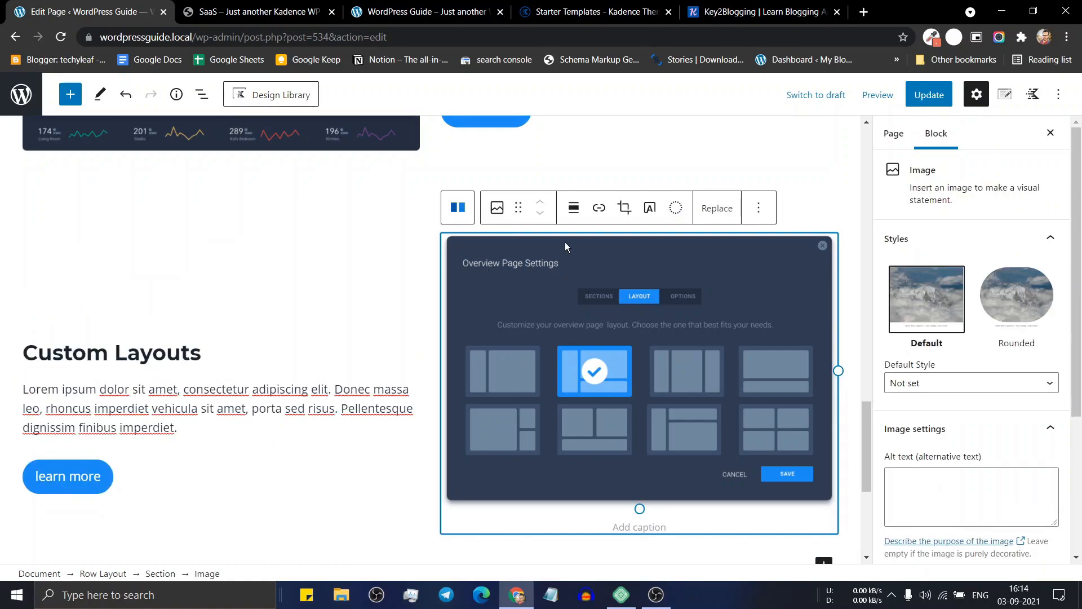
left_click(159, 574)
left_click(532, 193)
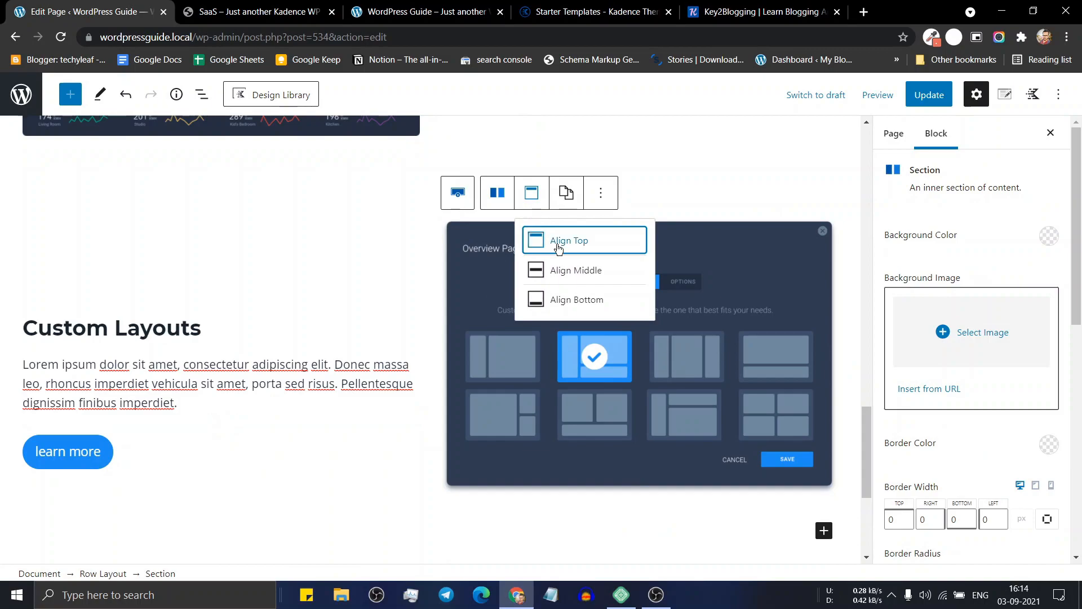
left_click(569, 274)
- Set the top and bottom padding of the Custom Layouts row to 50 px
left_click(377, 242)
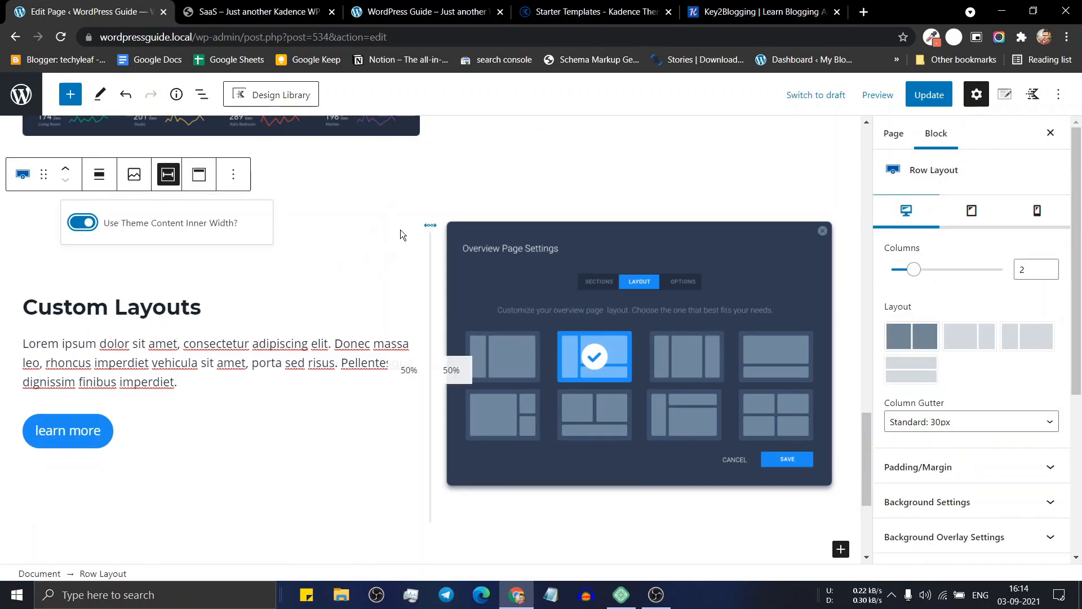
scroll(444, 296, "up", 1)
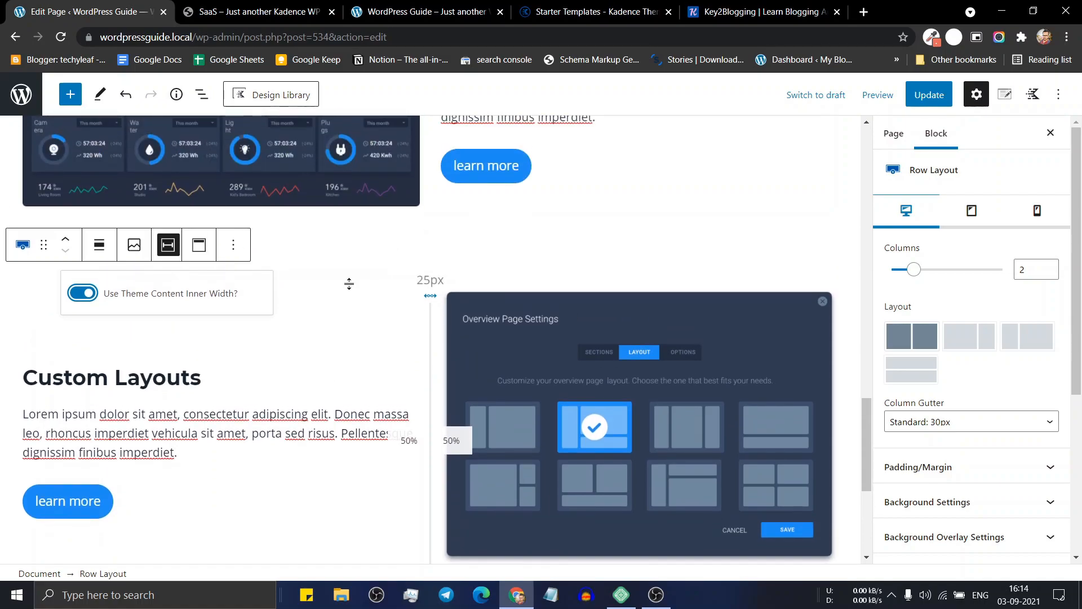
left_click(91, 575)
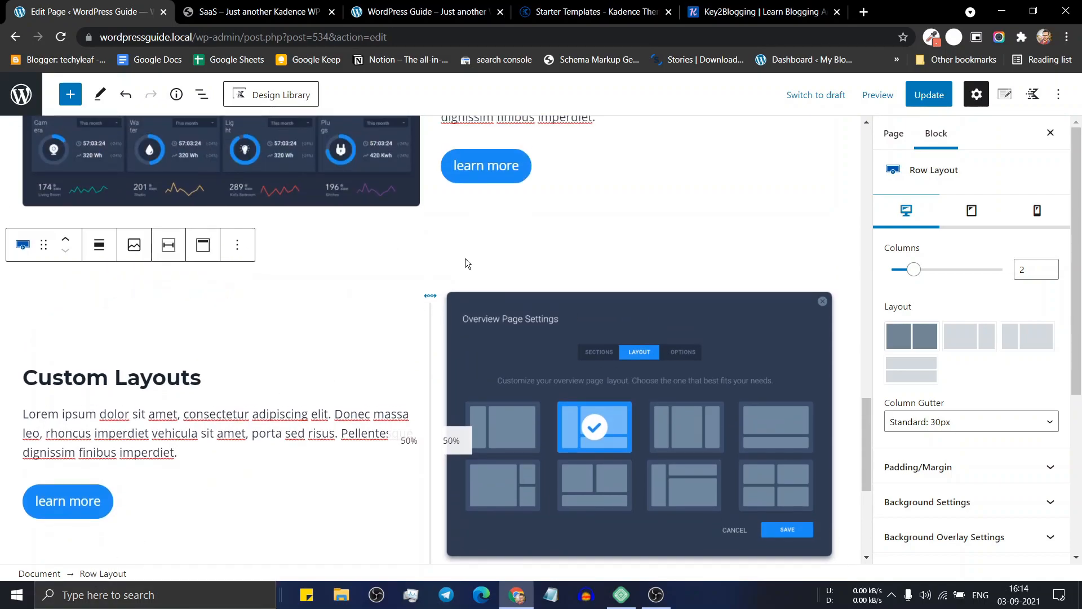
scroll(324, 343, "down", 1)
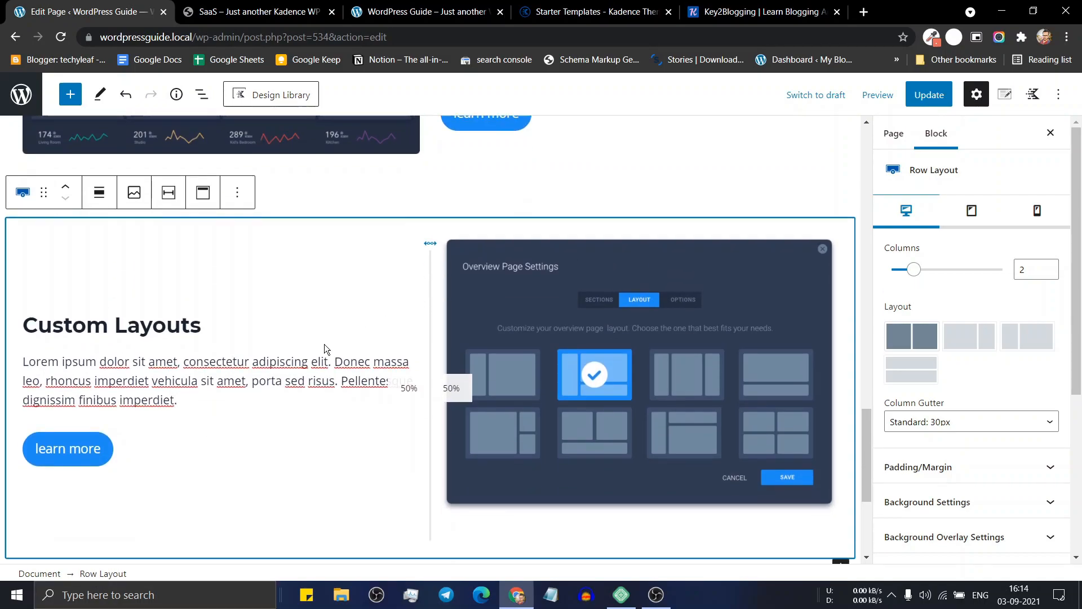
left_click(946, 466)
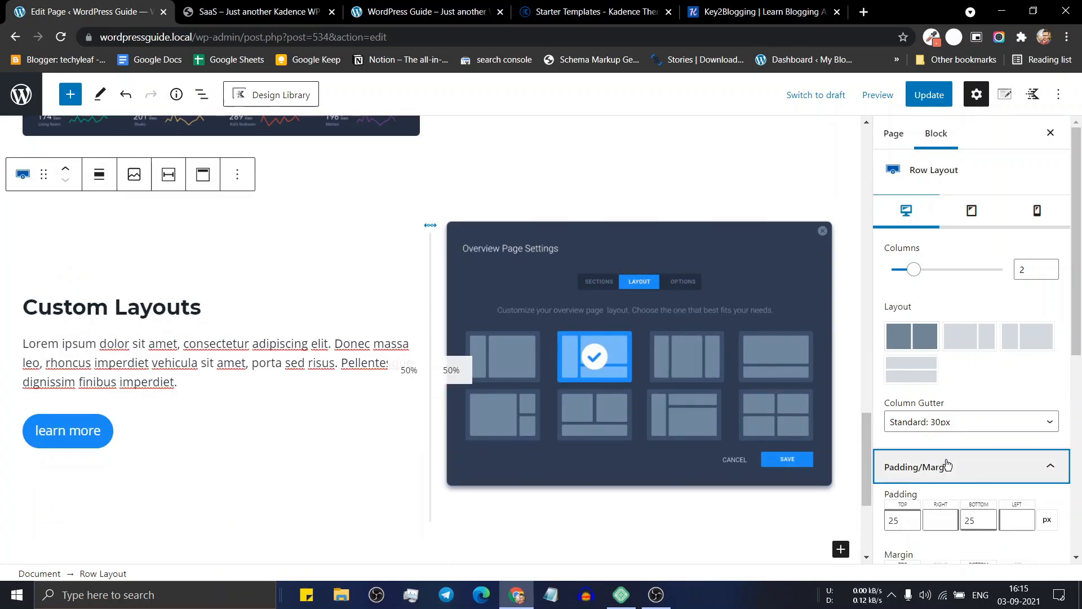
double_click(901, 477)
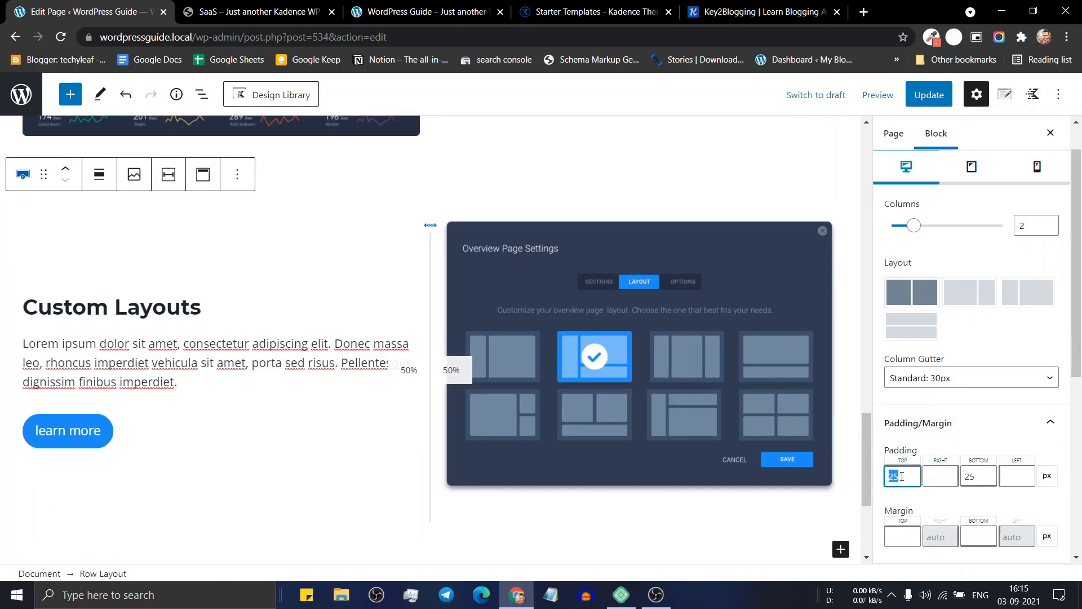
type("50")
left_click(987, 481)
type("50")
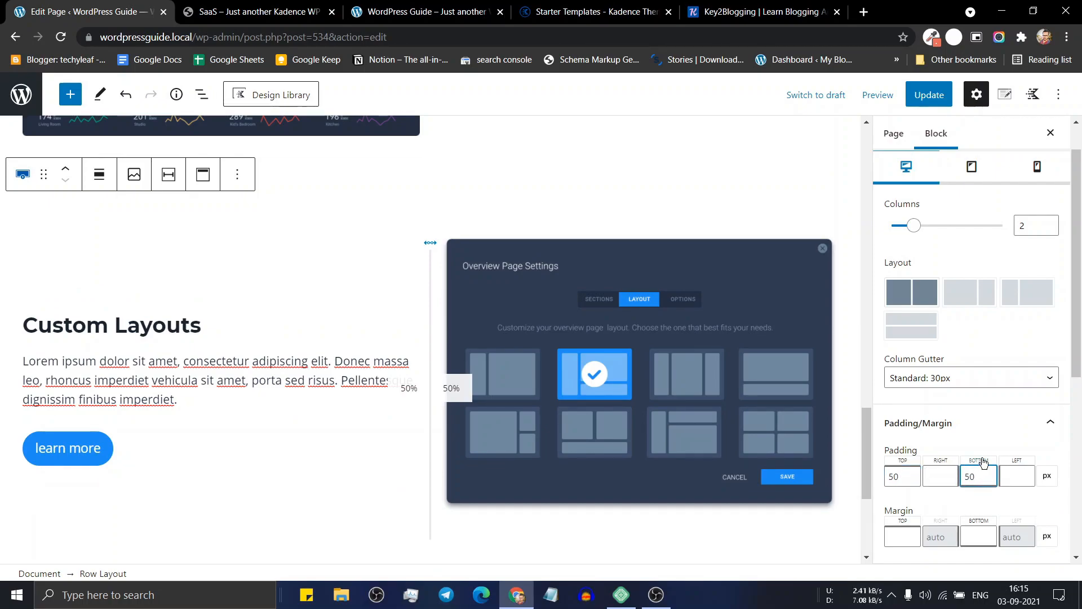
- Set the Custom Layouts row's background color to the light palette color EDF2F7
scroll(983, 462, "down", 4)
left_click(997, 377)
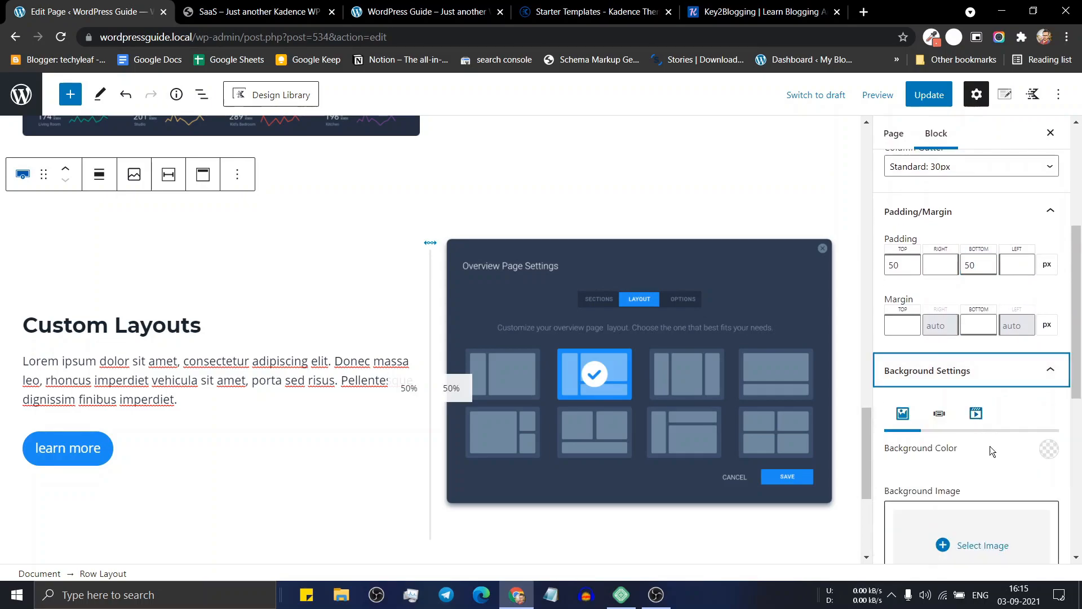
scroll(990, 445, "down", 1)
left_click(1048, 379)
left_click(994, 341)
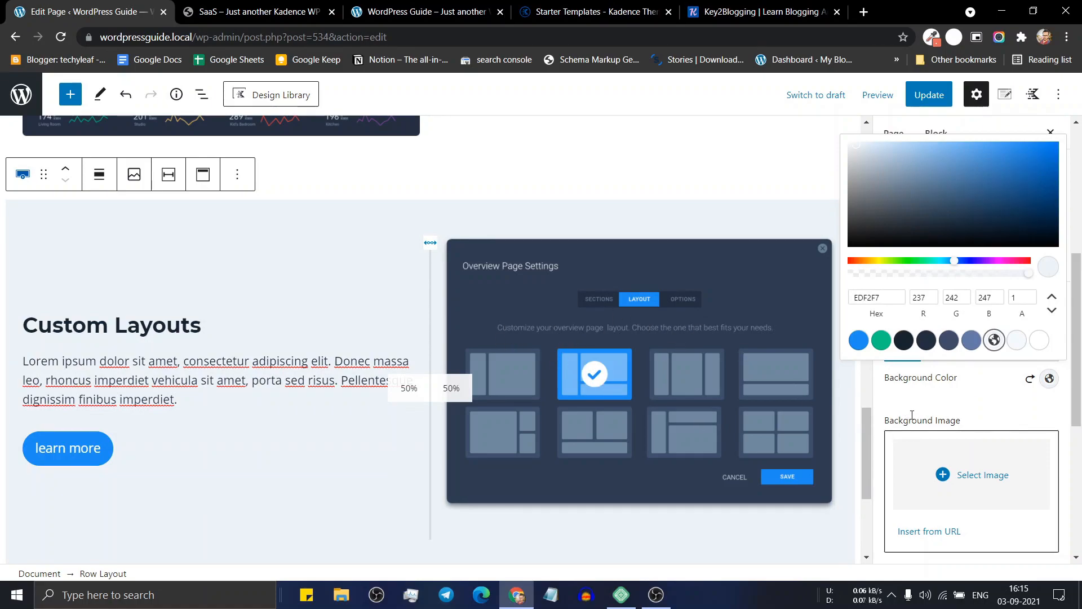
left_click(949, 393)
- Add a Row Layout block with two equal columns below the Custom Layouts row
scroll(414, 420, "down", 4)
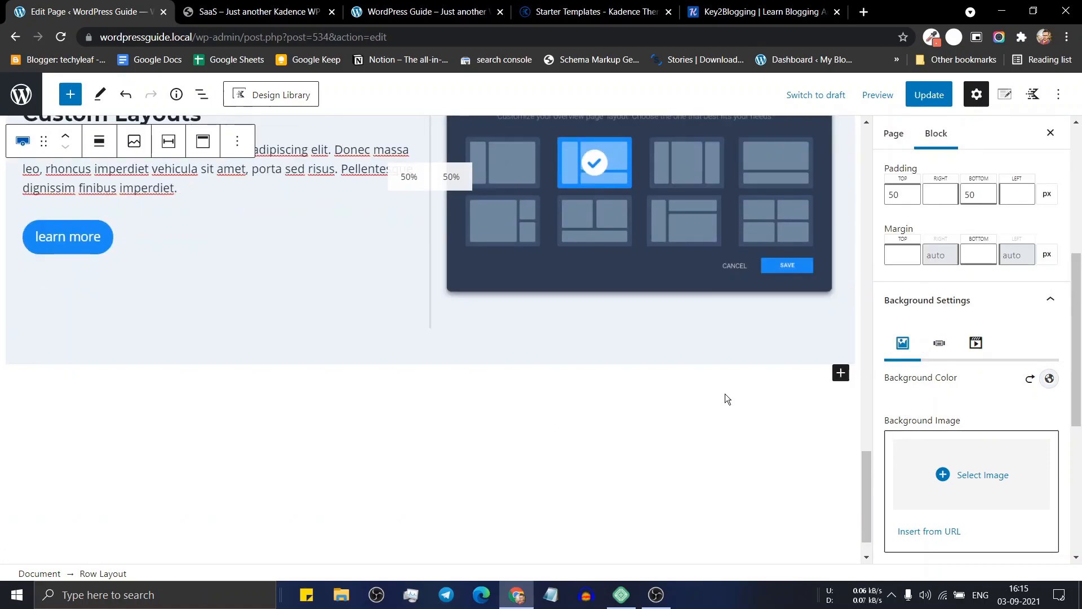
left_click(842, 374)
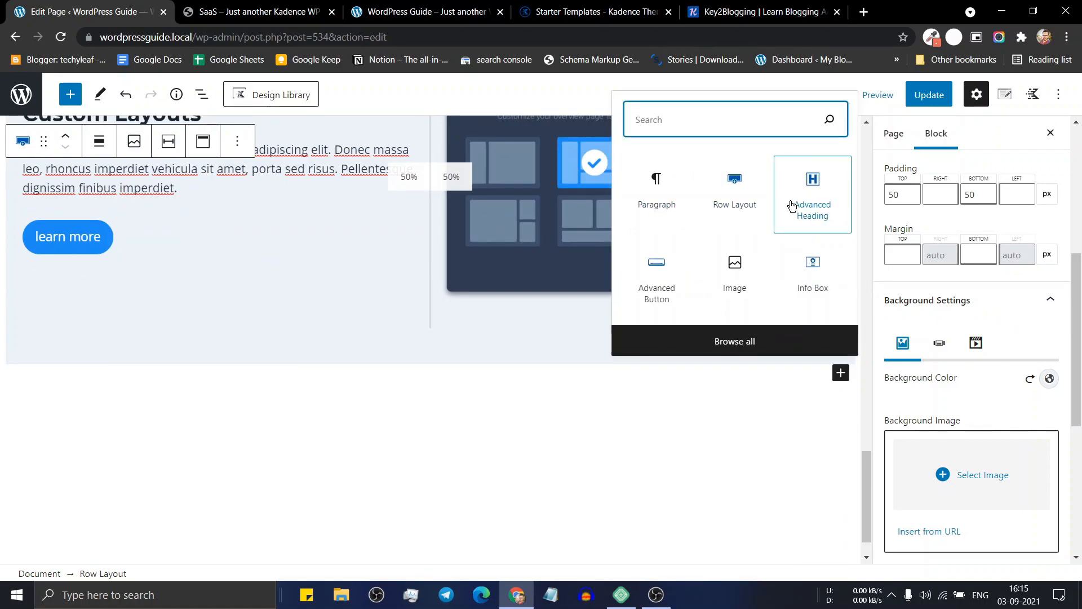
left_click(725, 195)
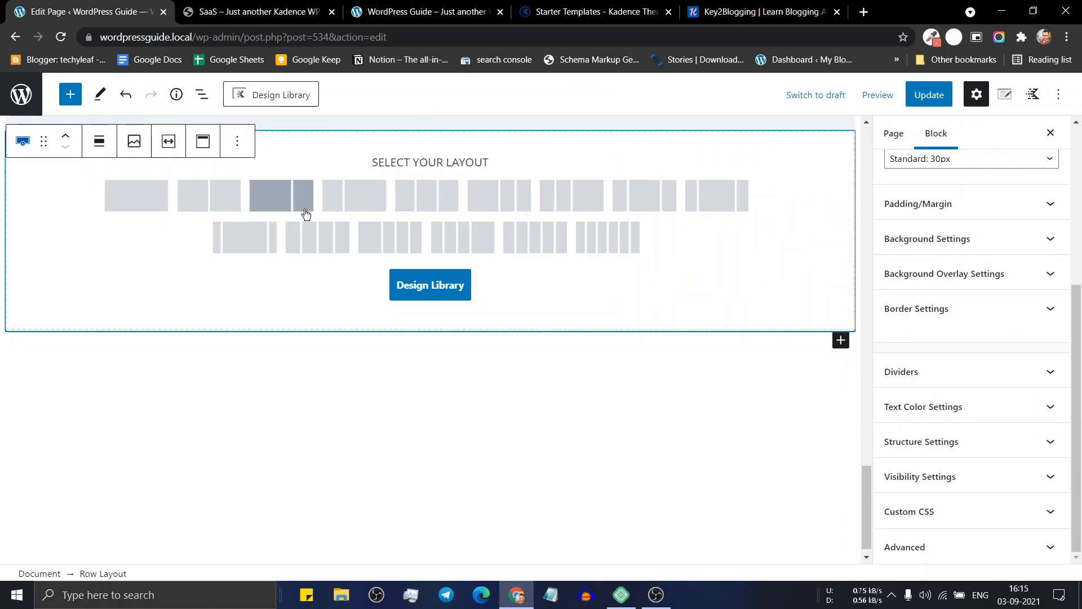
left_click(213, 201)
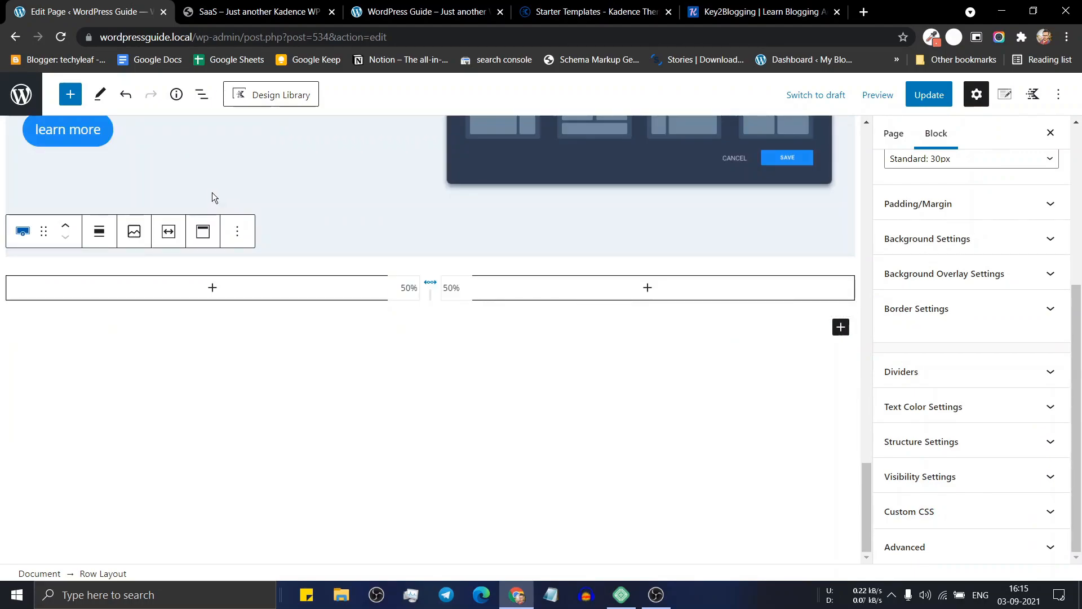
- Insert the device table screenshot from the media library into the new row's first column
left_click(213, 288)
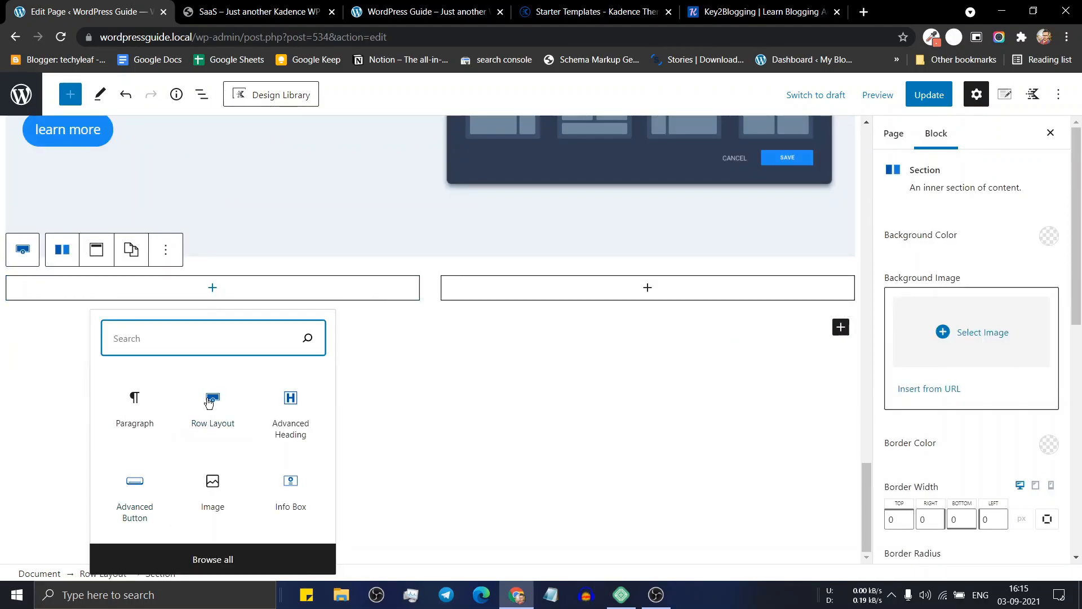
left_click(220, 504)
left_click(113, 389)
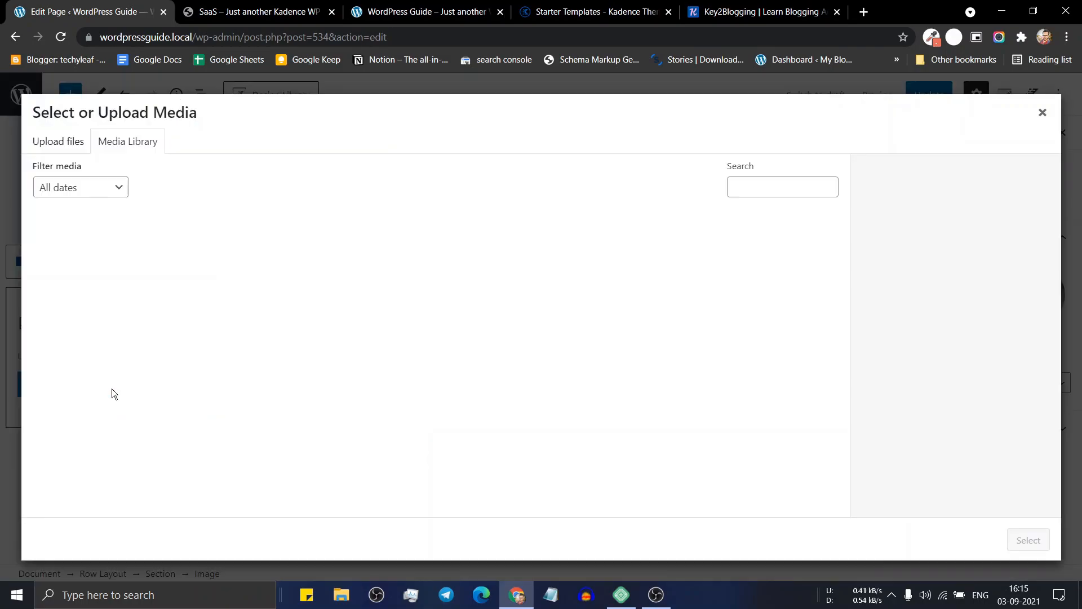
left_click(370, 346)
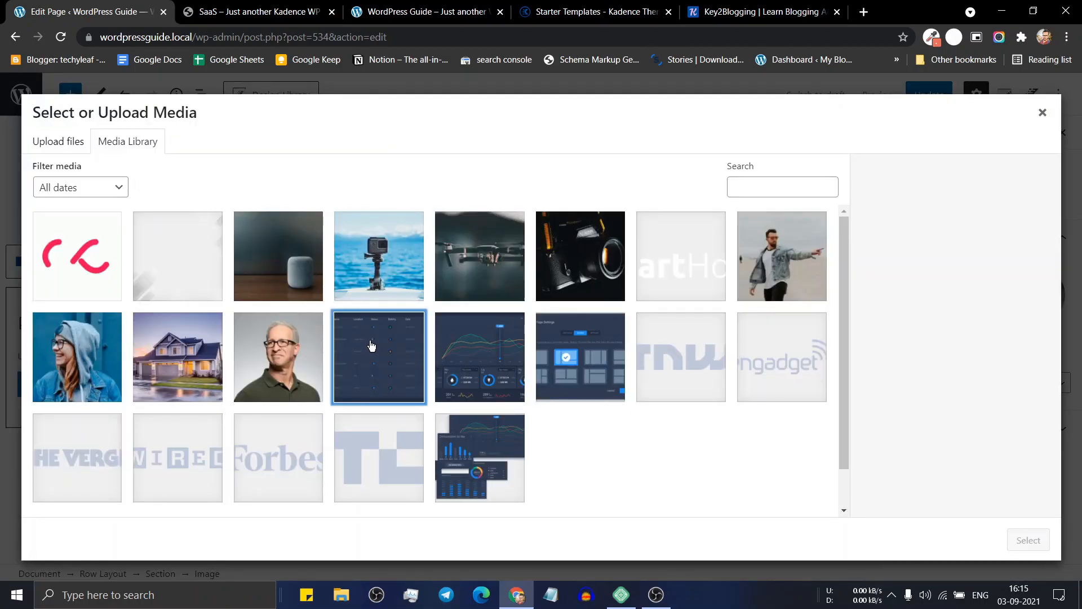
left_click(1027, 549)
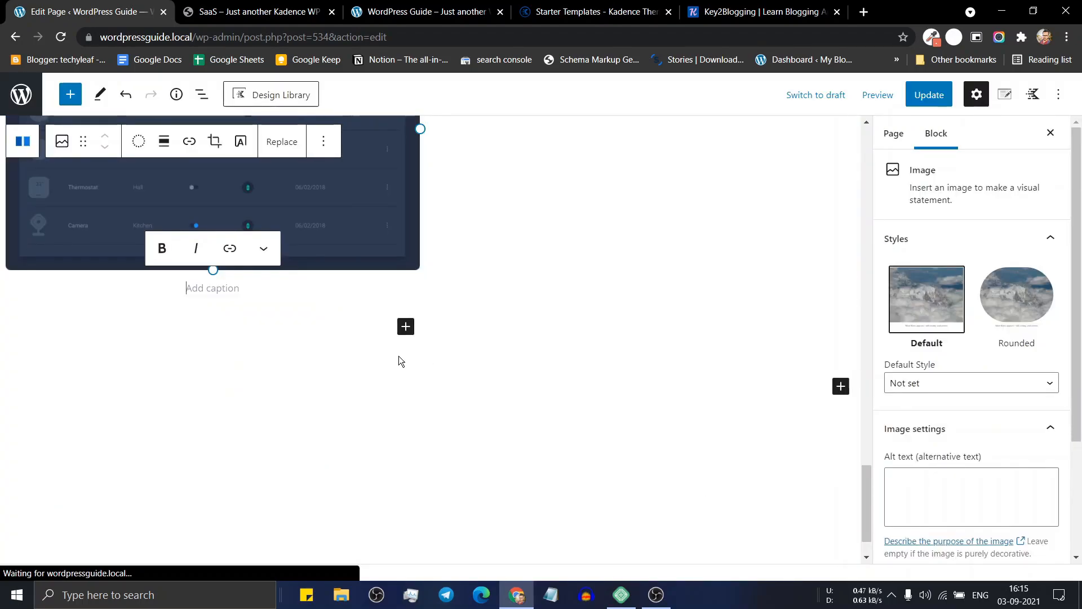
- Vertically align the section holding the device table image to the middle
scroll(245, 233, "up", 3)
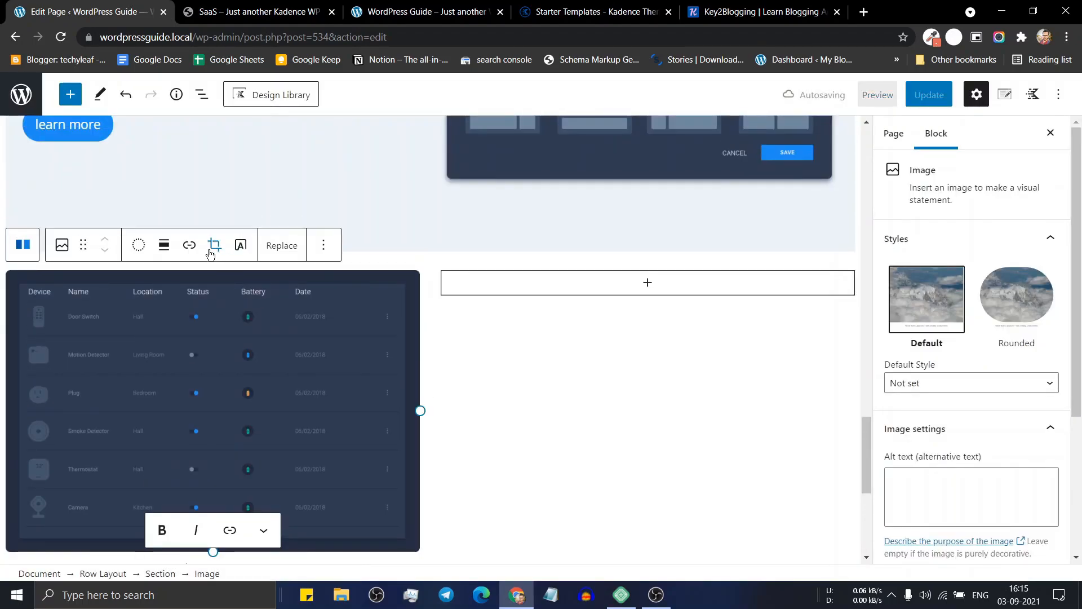
left_click(160, 573)
left_click(96, 187)
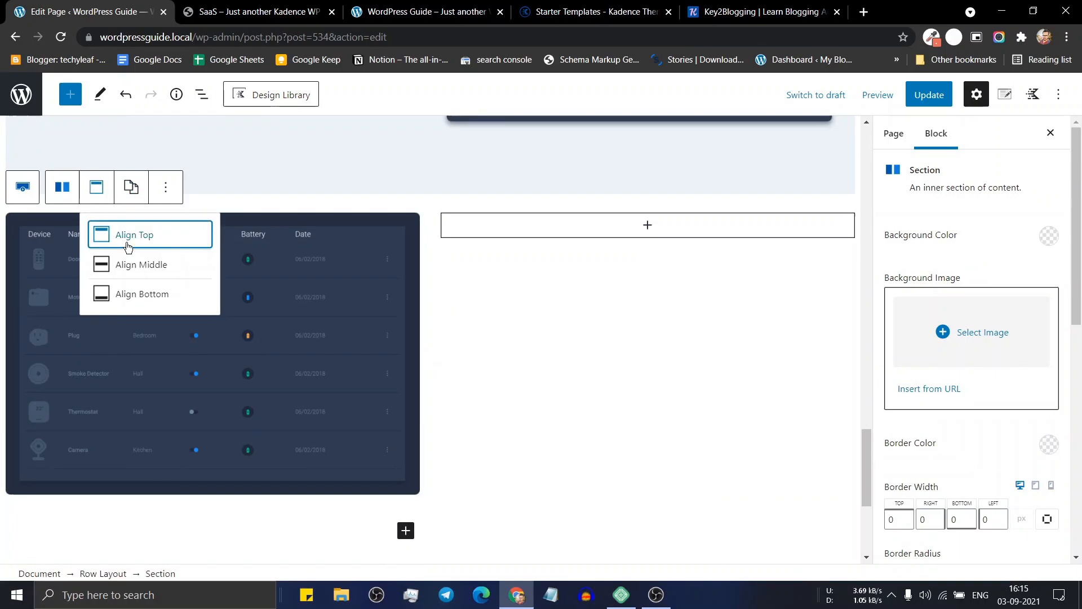
left_click(140, 274)
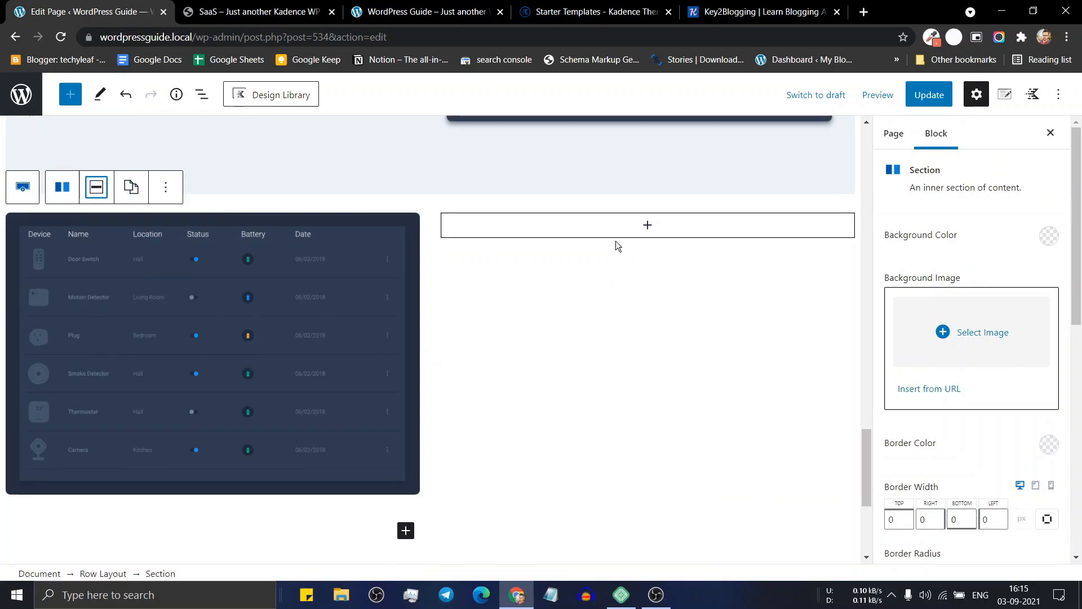
- Add an Advanced Heading in the empty second column with "Simple Device Management" copied from the SaaS demo page
left_click(646, 226)
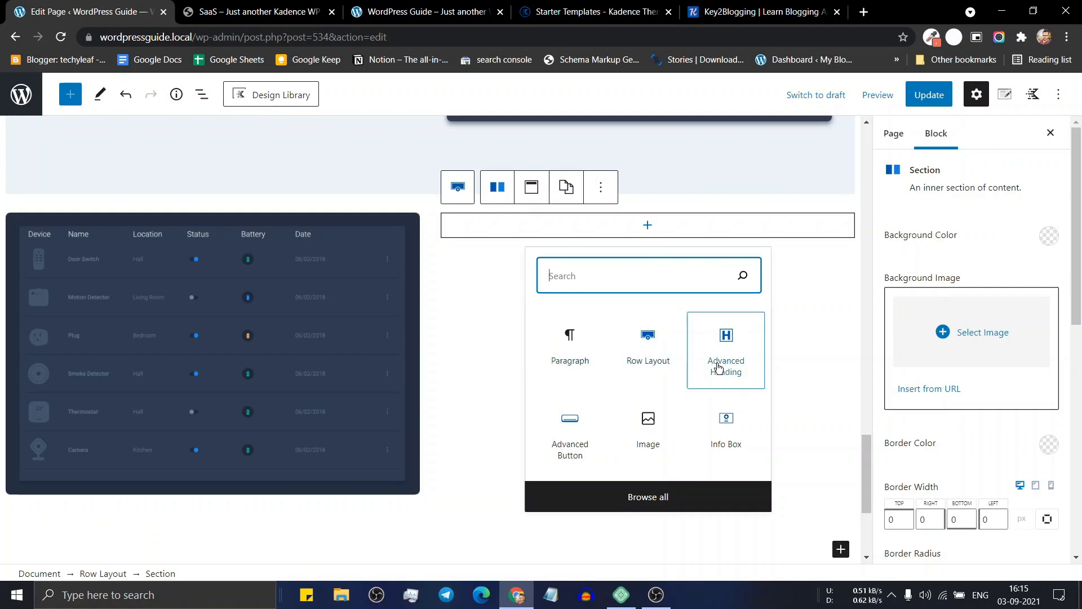
left_click(735, 351)
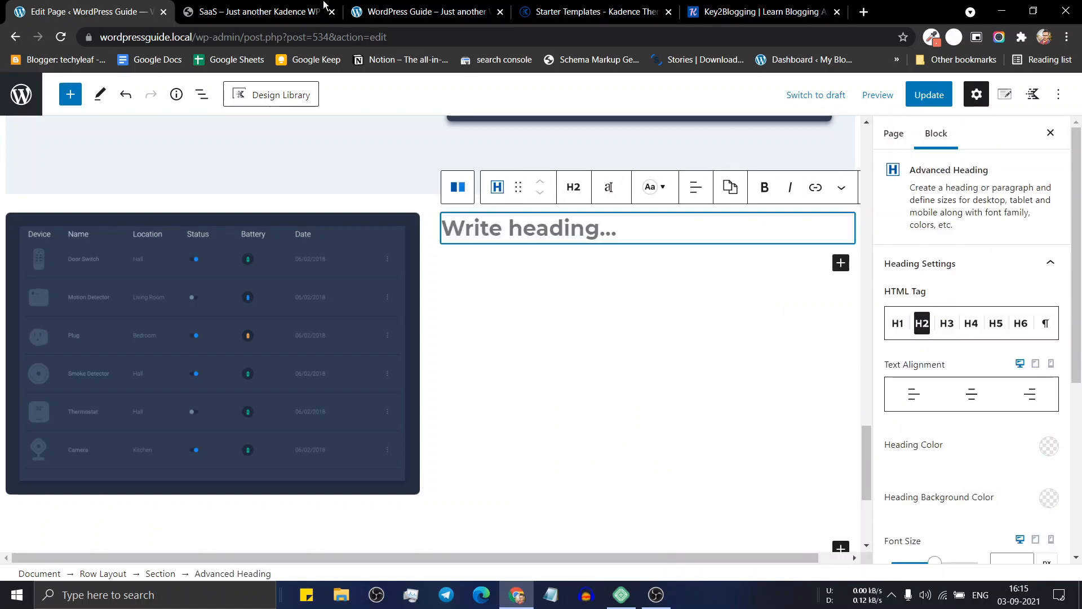
left_click(265, 12)
scroll(305, 432, "down", 6)
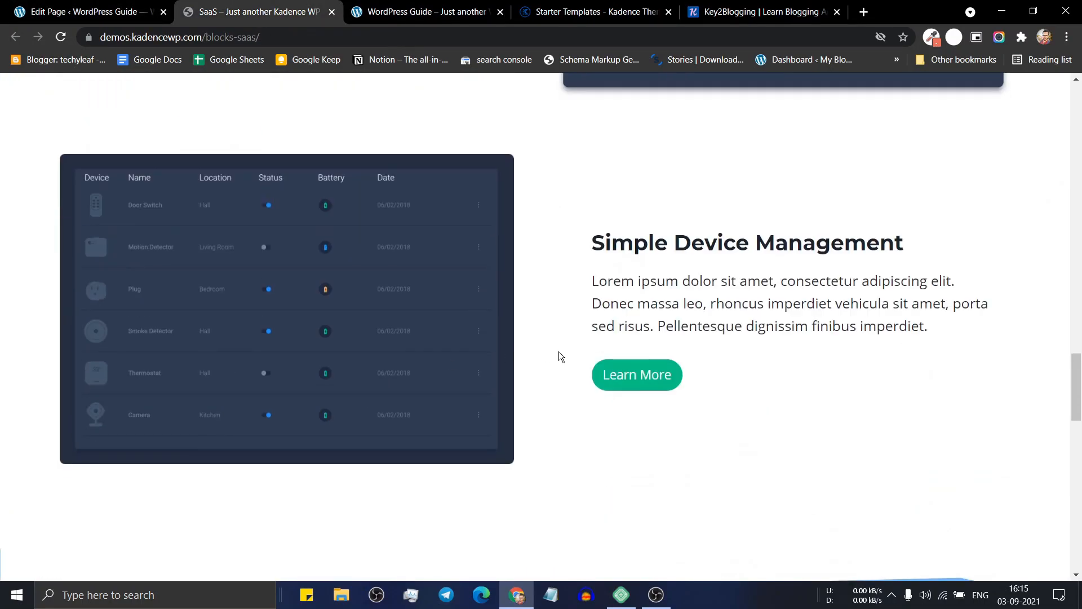
triple_click(683, 243)
key("ctrl+c")
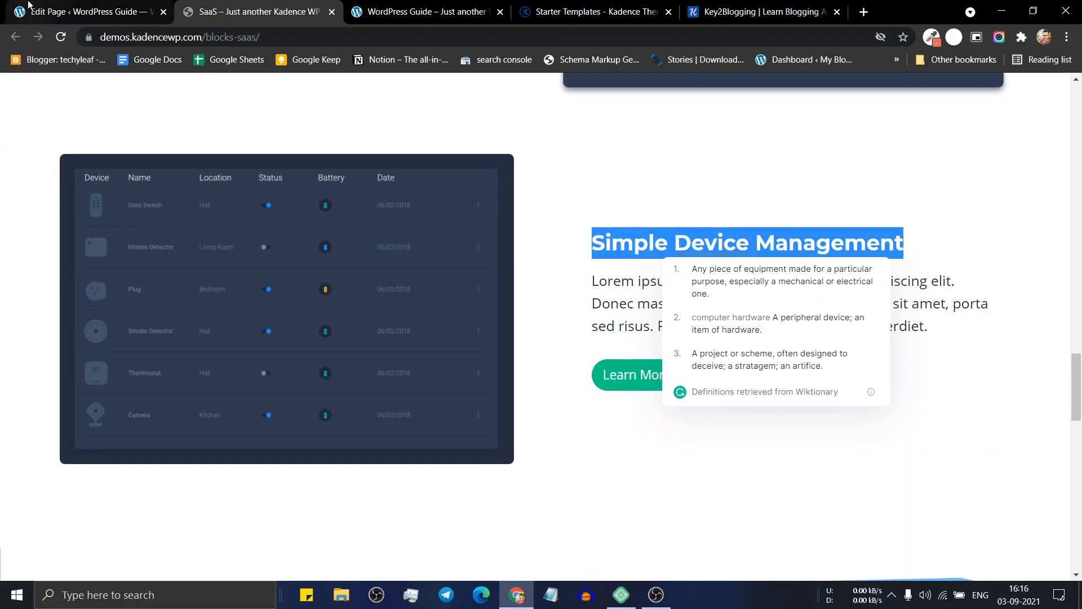
left_click(85, 11)
key("ctrl+v")
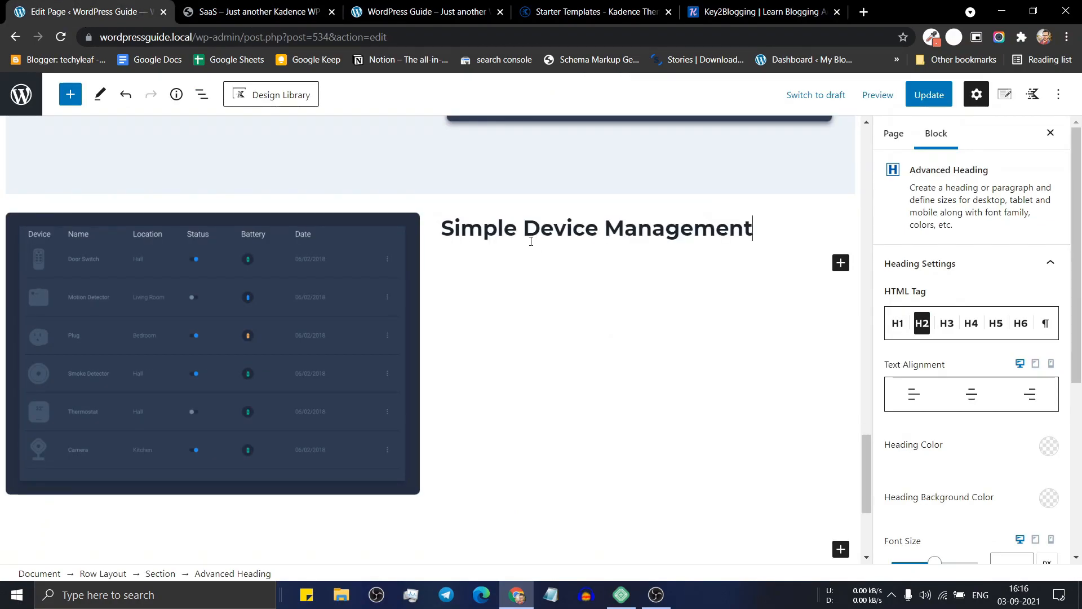
- Add a paragraph under the Simple Device Management heading with the Lorem ipsum text copied from the demo page
key("Return")
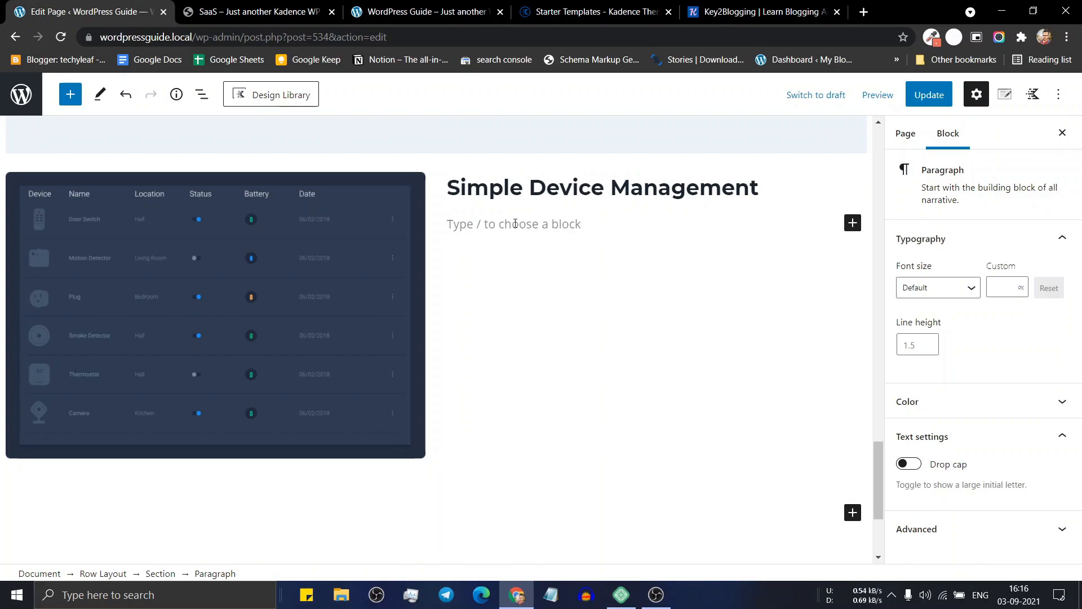
left_click(261, 5)
triple_click(621, 305)
key("ctrl+c")
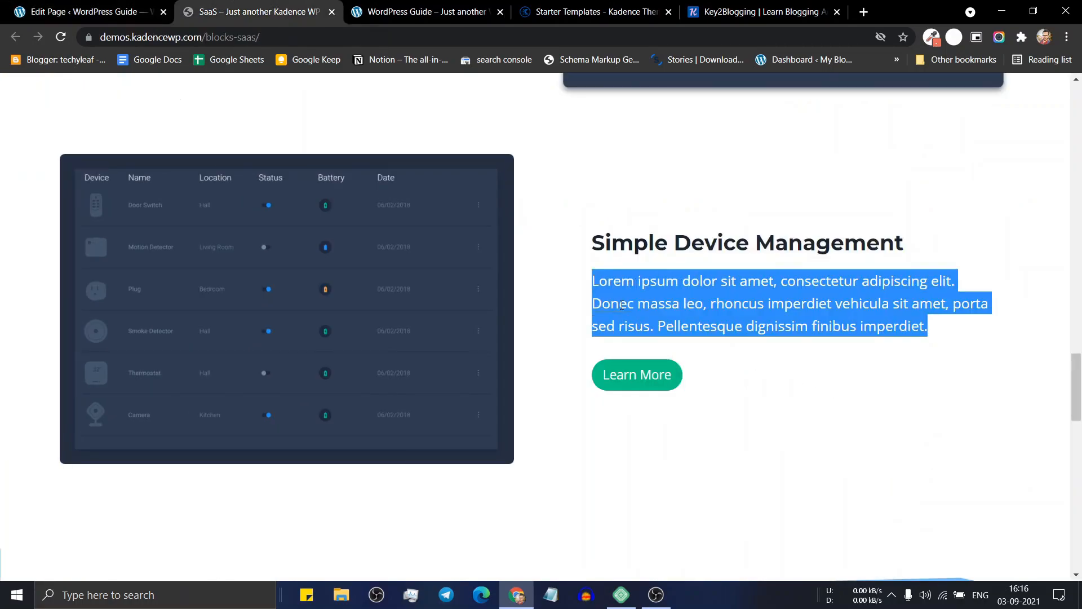
left_click(79, 11)
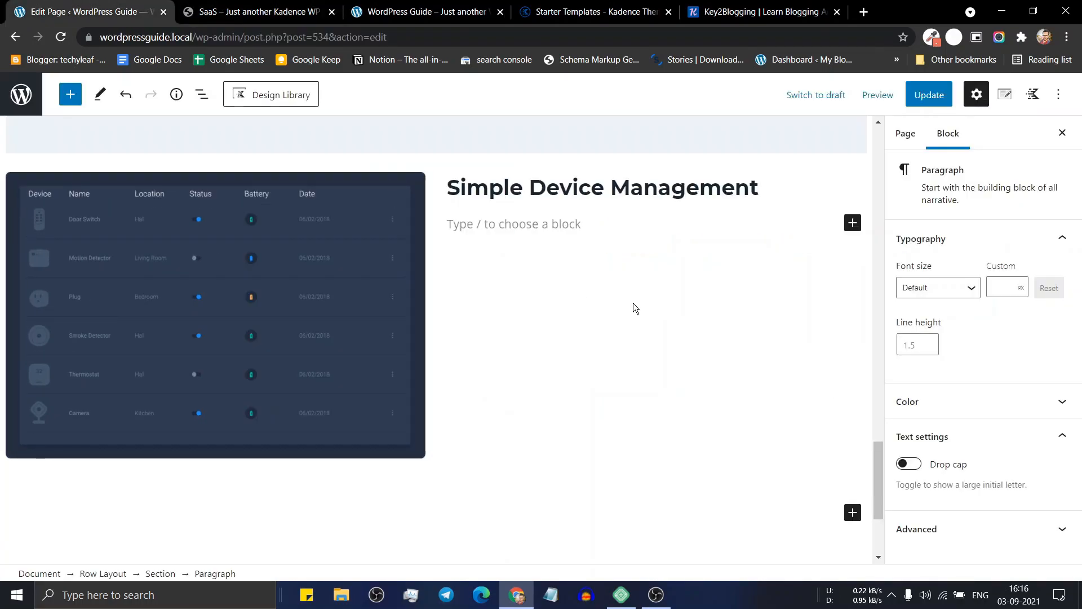
key("ctrl+v")
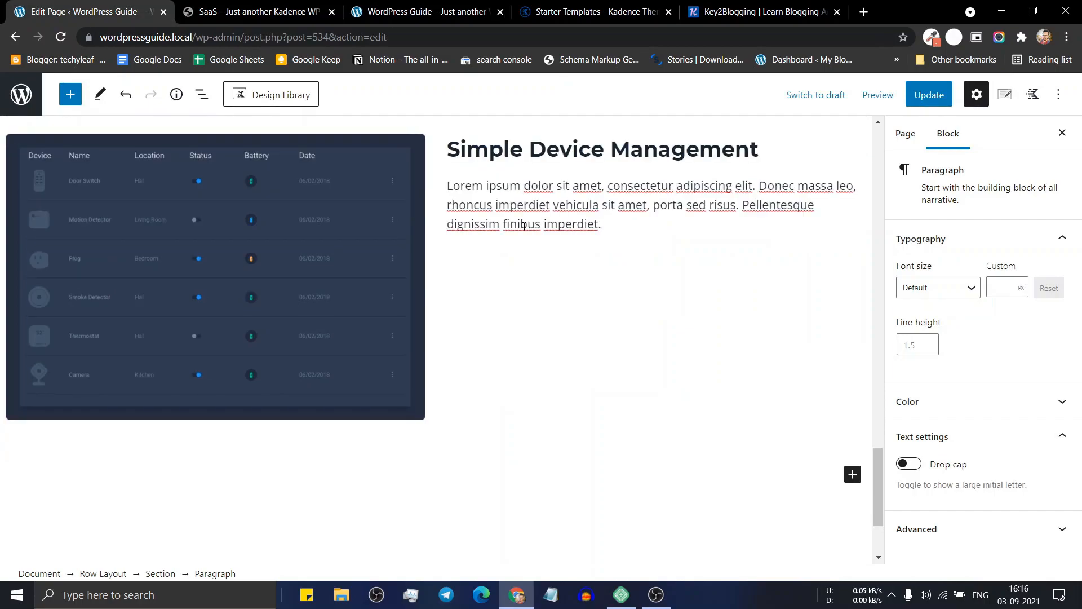
- Copy the Custom Layouts section's learn more button block and paste it under the Simple Device Management paragraph
key("Return")
scroll(524, 226, "up", 6)
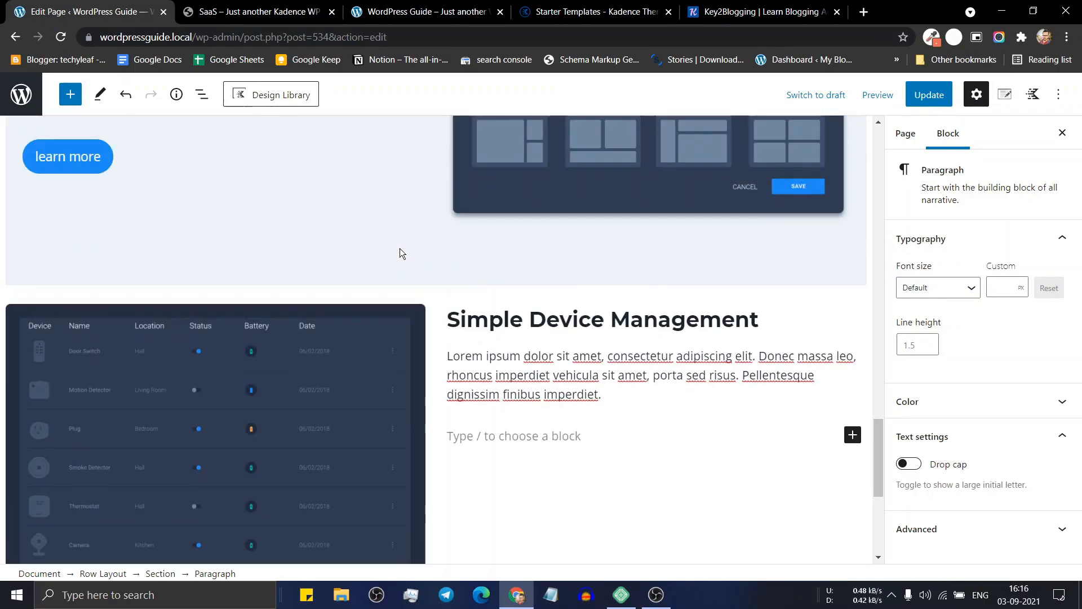
left_click(117, 283)
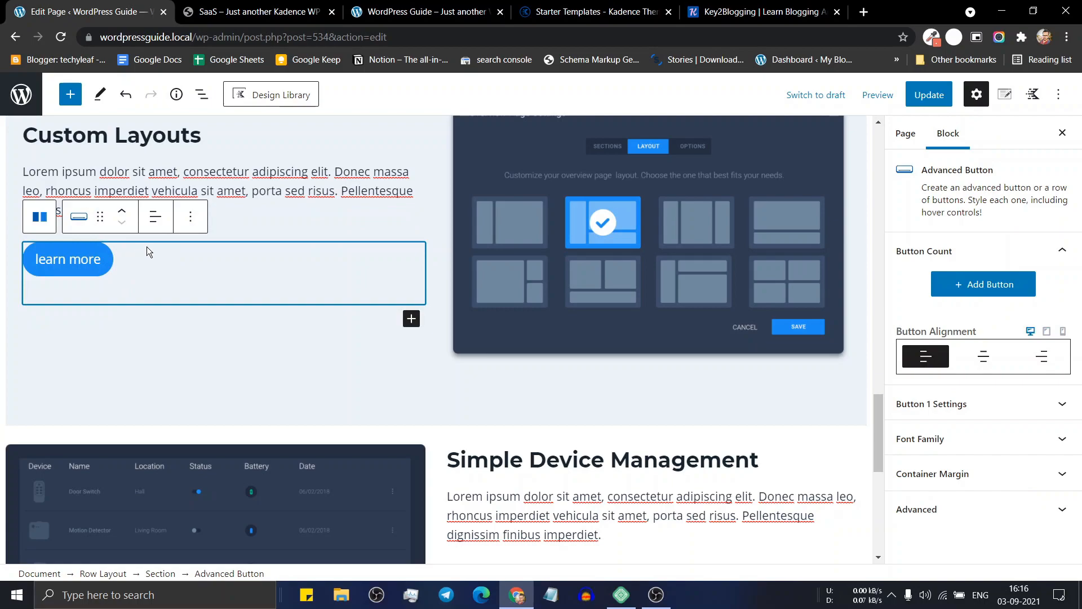
left_click(190, 216)
left_click(215, 290)
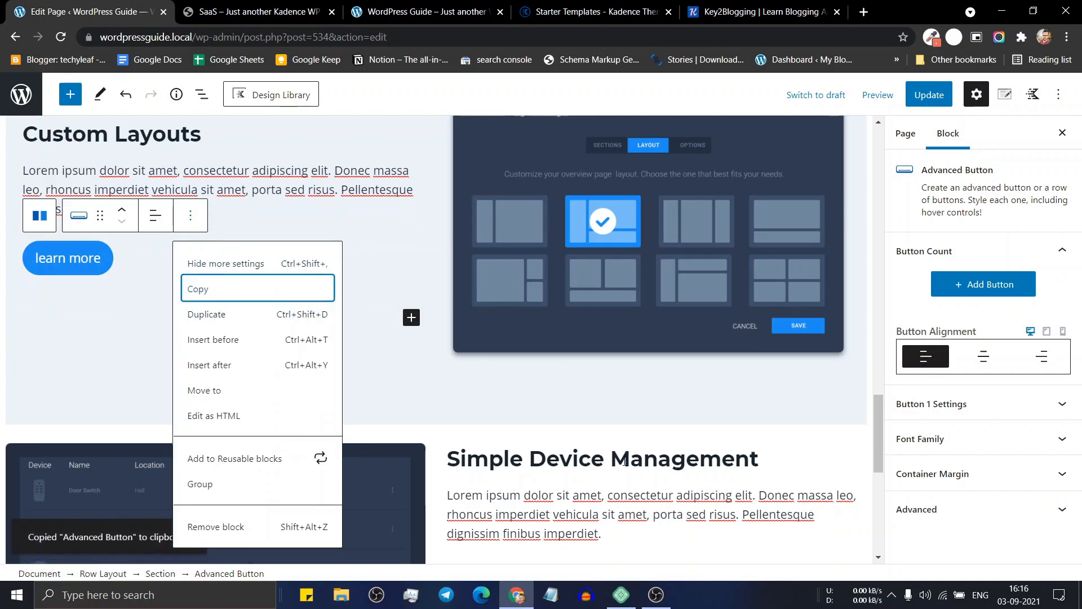
scroll(558, 399, "down", 4)
left_click(508, 366)
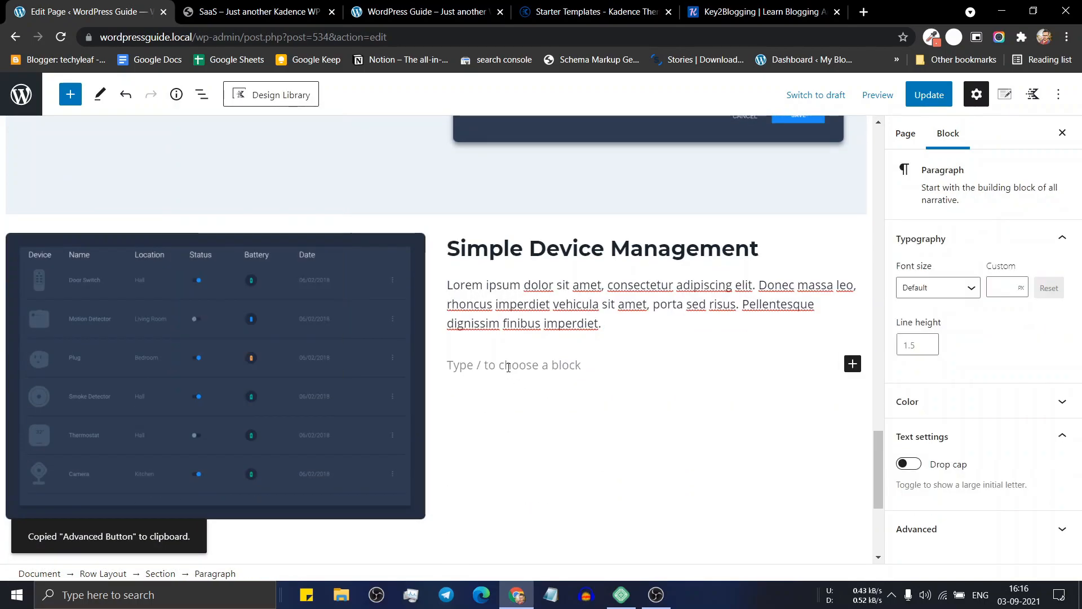
key("ctrl+v")
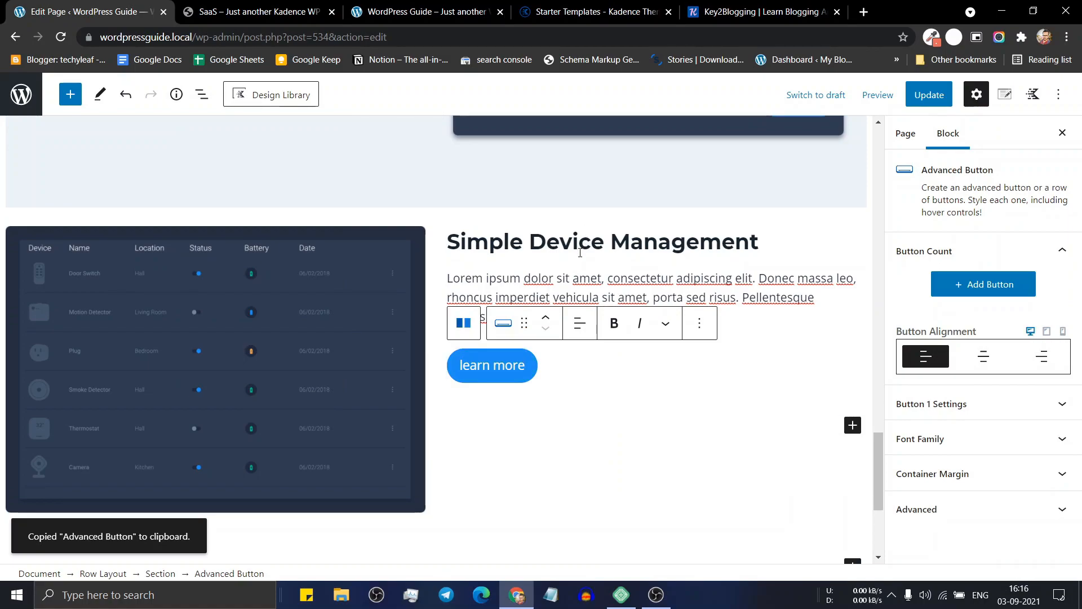
- Vertically align the Simple Device Management text section to the middle
left_click(585, 243)
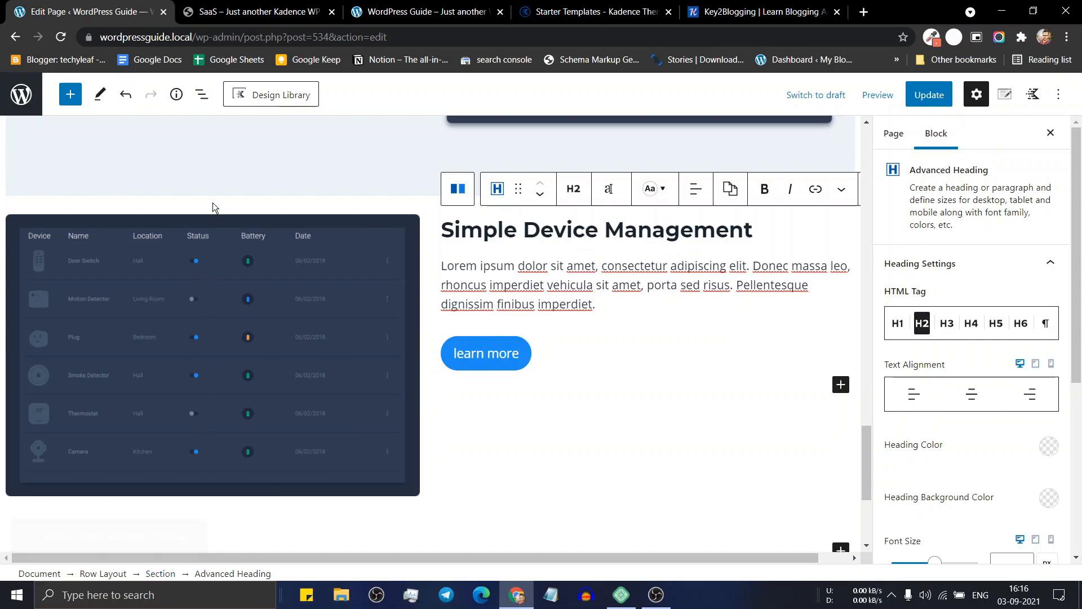
left_click(201, 96)
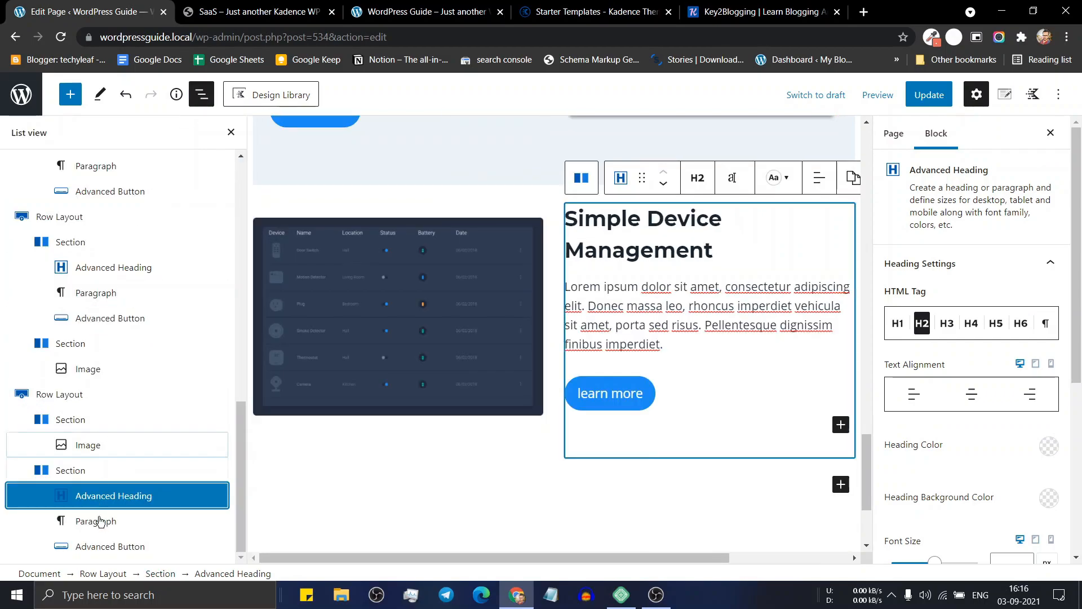
left_click(104, 469)
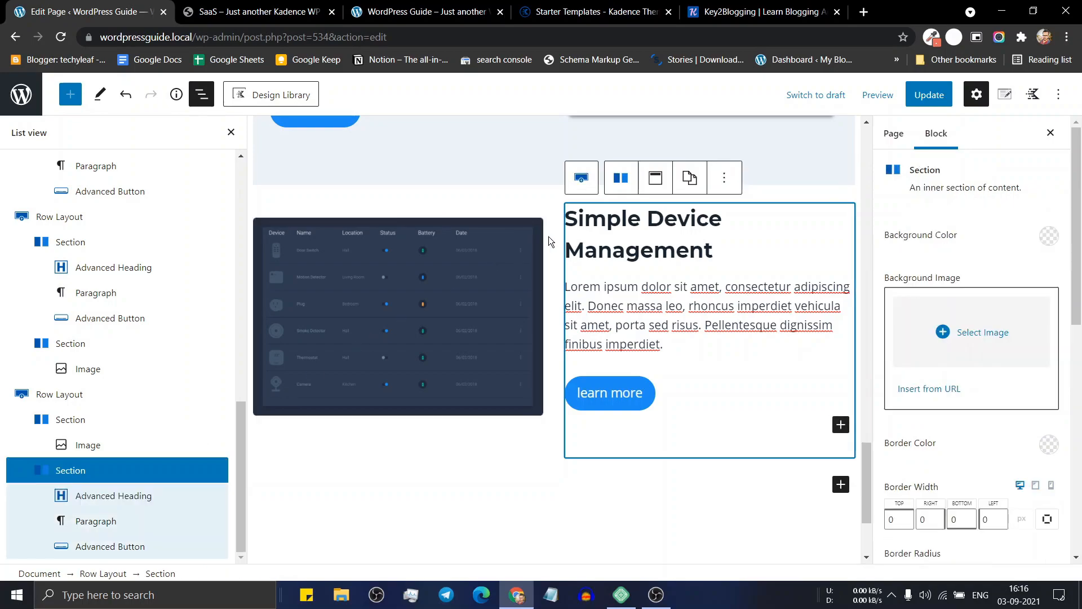
left_click(655, 179)
left_click(676, 255)
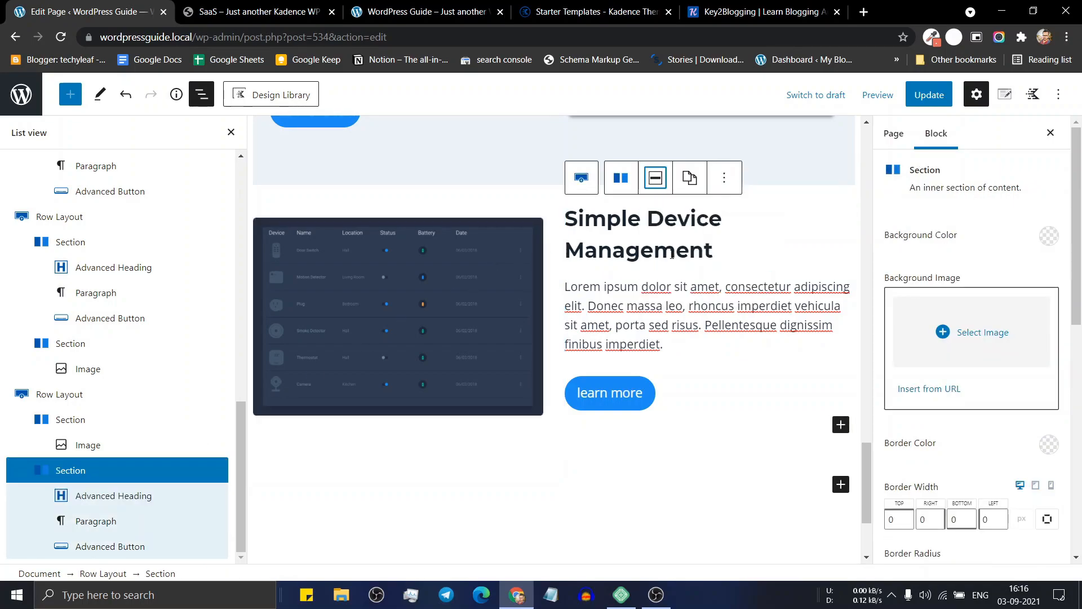
- Make the Simple Device Management row use the theme content inner width
left_click(131, 398)
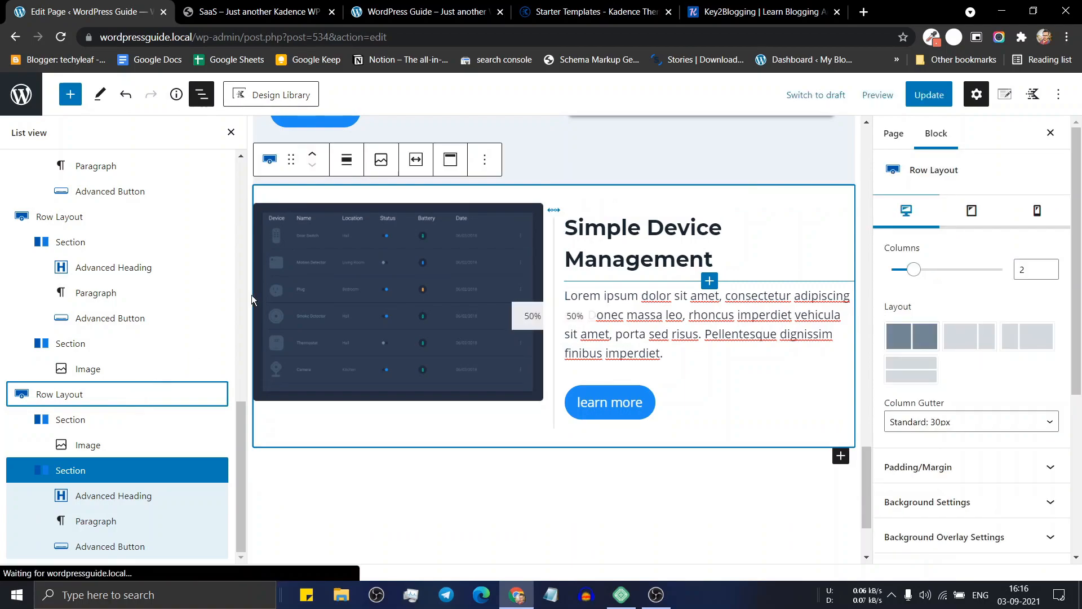
left_click(415, 163)
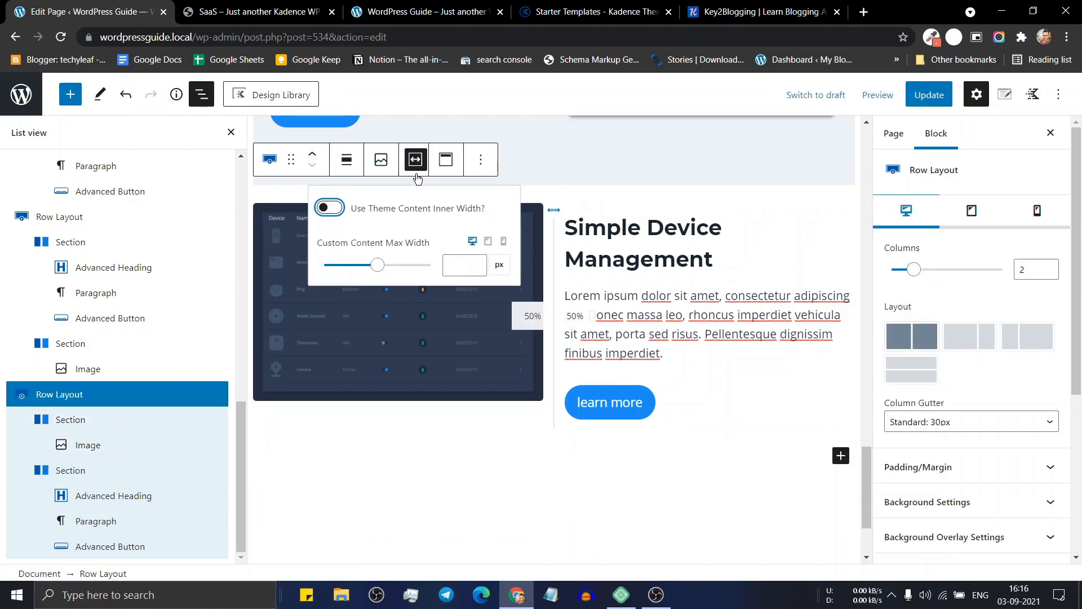
left_click(329, 208)
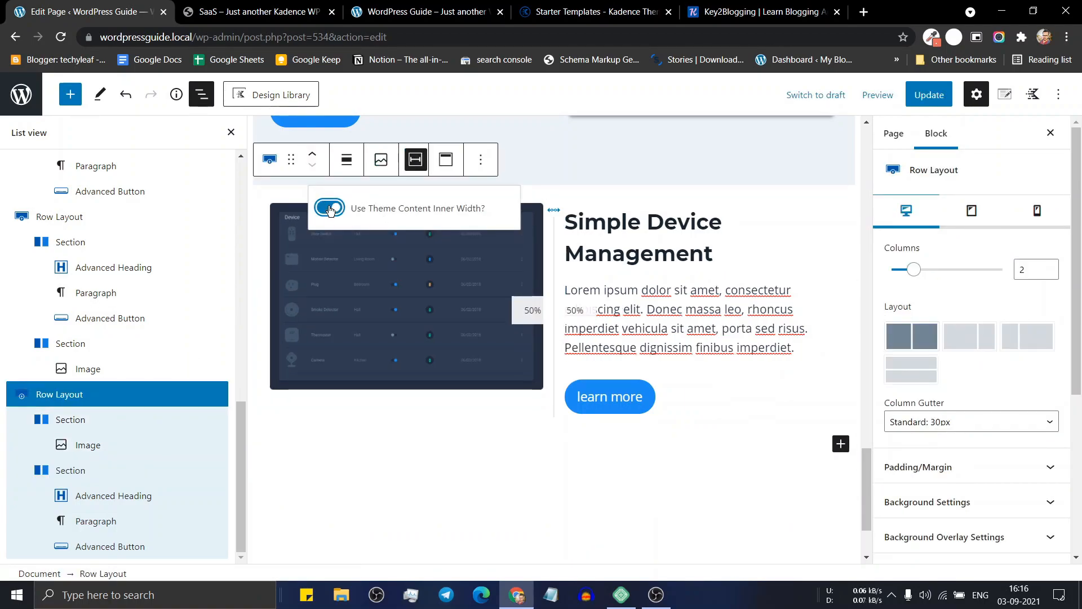
left_click(202, 94)
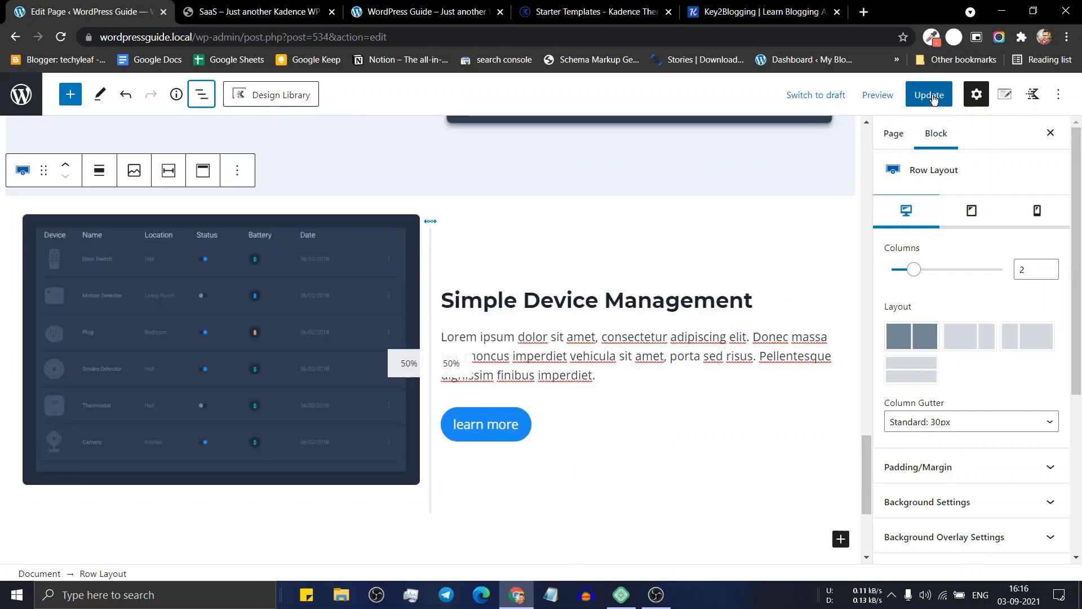
- Update the page, then reload the live site and review the Custom Layouts and Simple Device Management sections
left_click(929, 95)
left_click(426, 11)
left_click(60, 37)
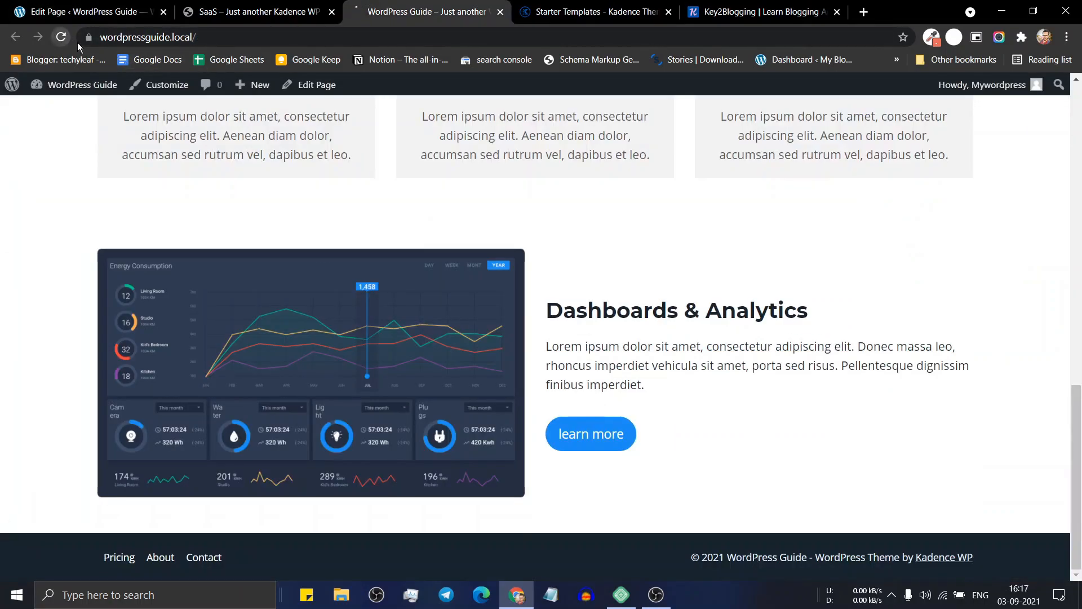
scroll(715, 226, "down", 9)
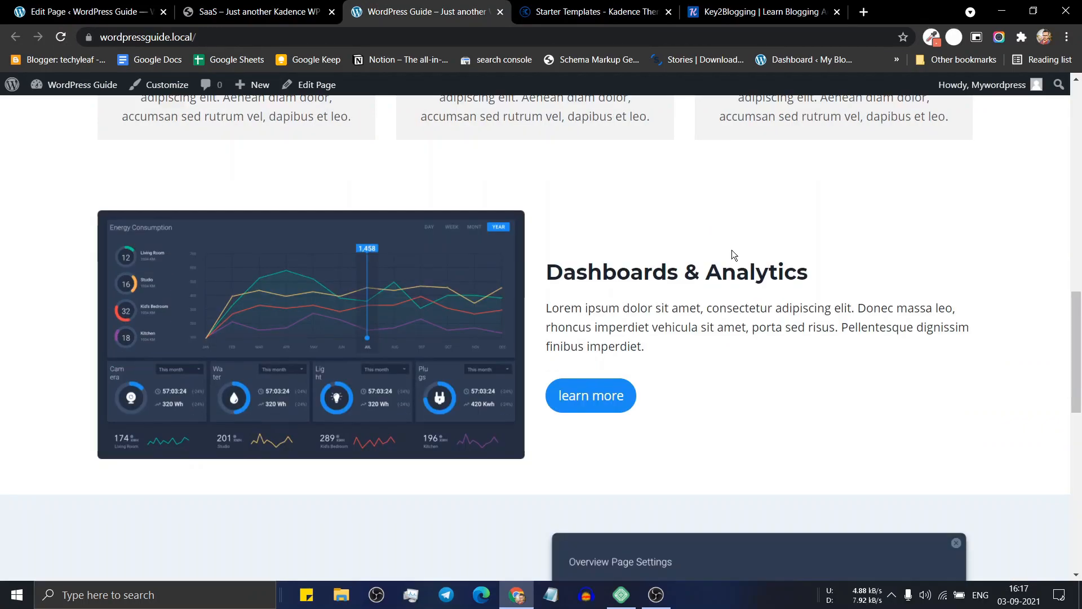
scroll(722, 347, "down", 3)
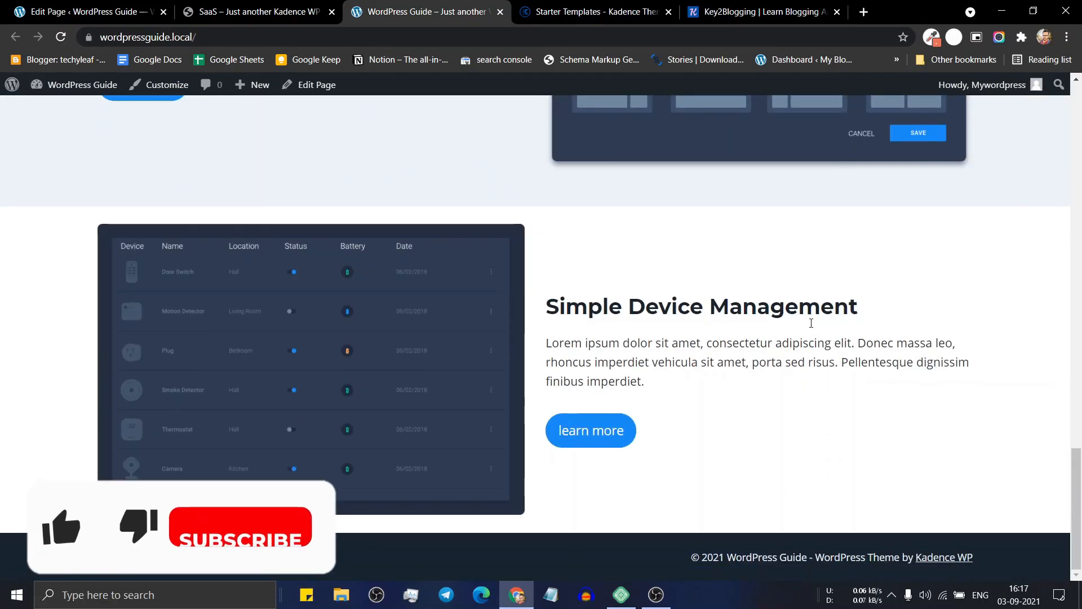
scroll(584, 351, "up", 11)
scroll(647, 319, "down", 10)
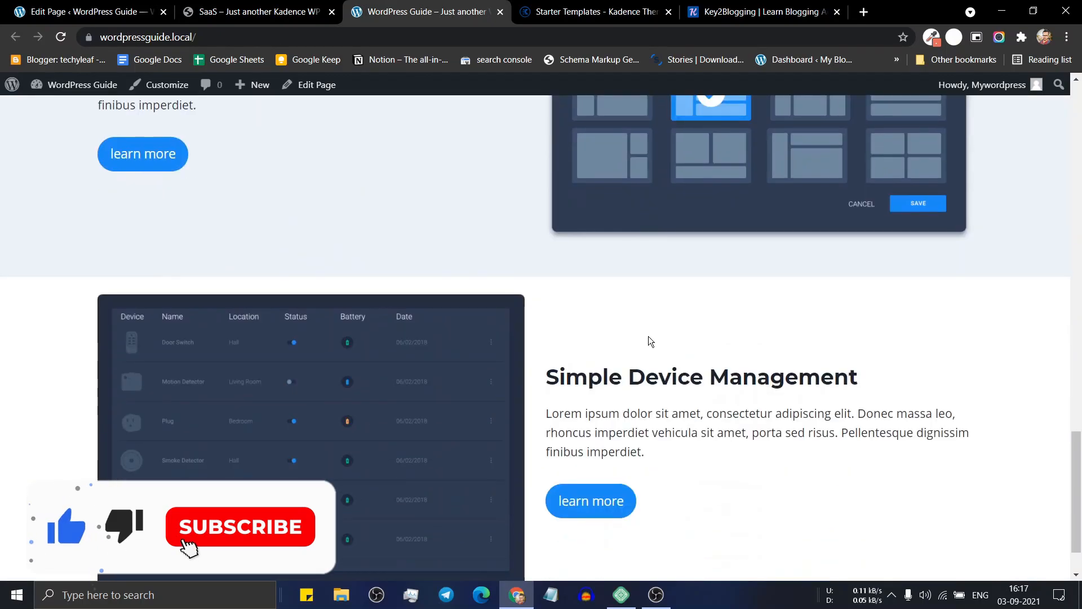
- Inspect the live page in the Galaxy S5 mobile view, checking the image and text order in each section
right_click(398, 200)
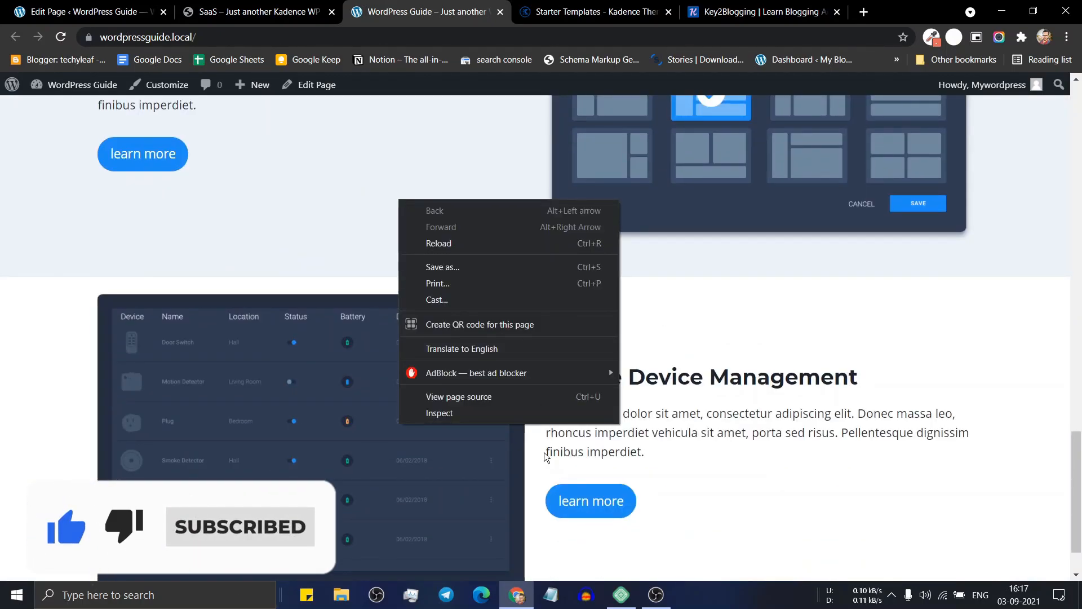
left_click(536, 417)
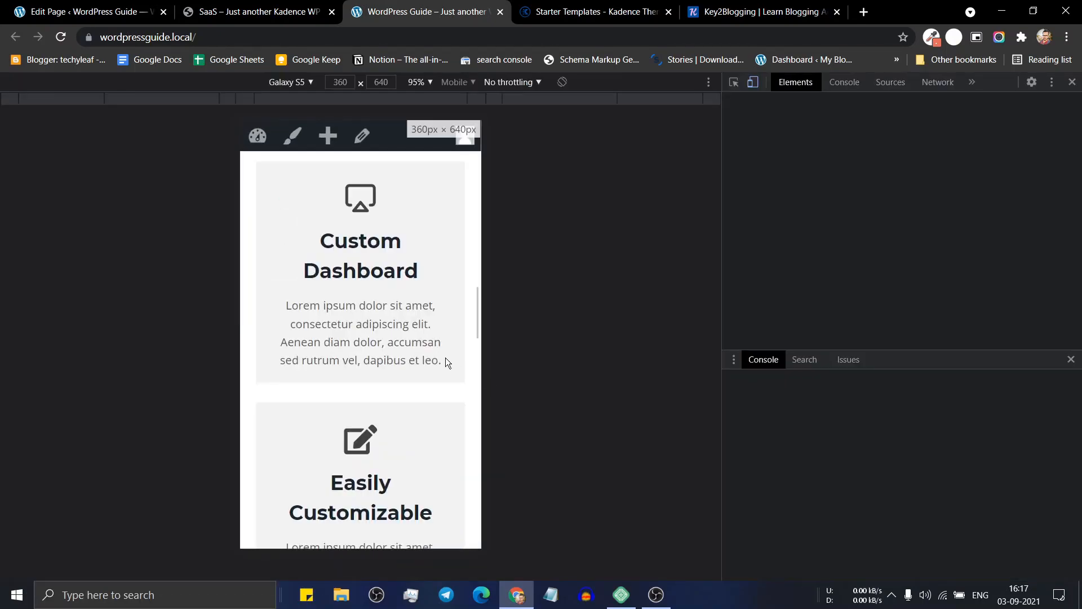
scroll(386, 384, "down", 5)
scroll(386, 384, "down", 5)
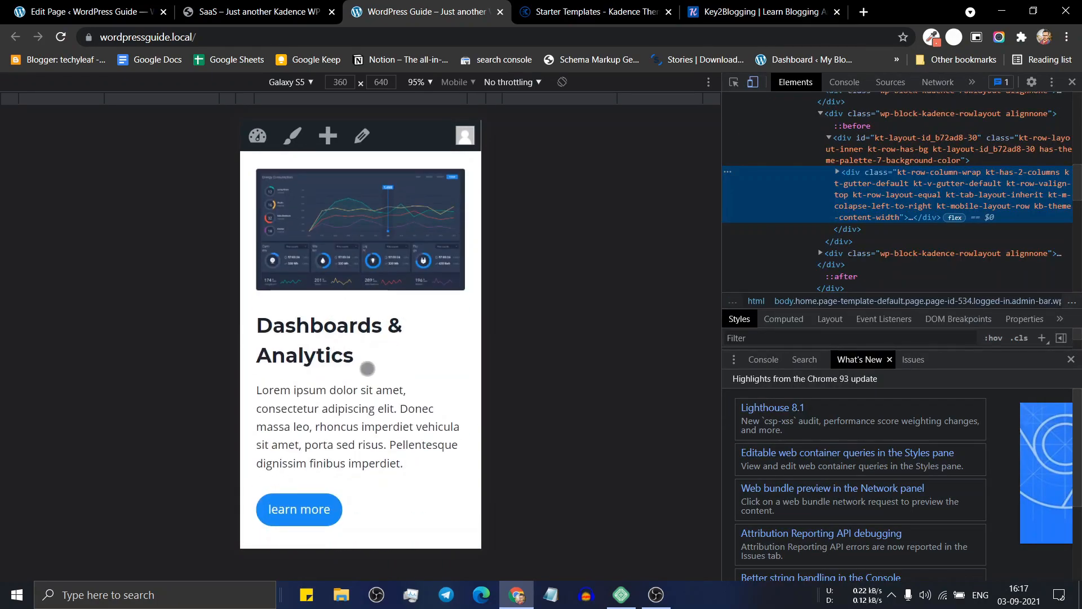
scroll(374, 414, "down", 6)
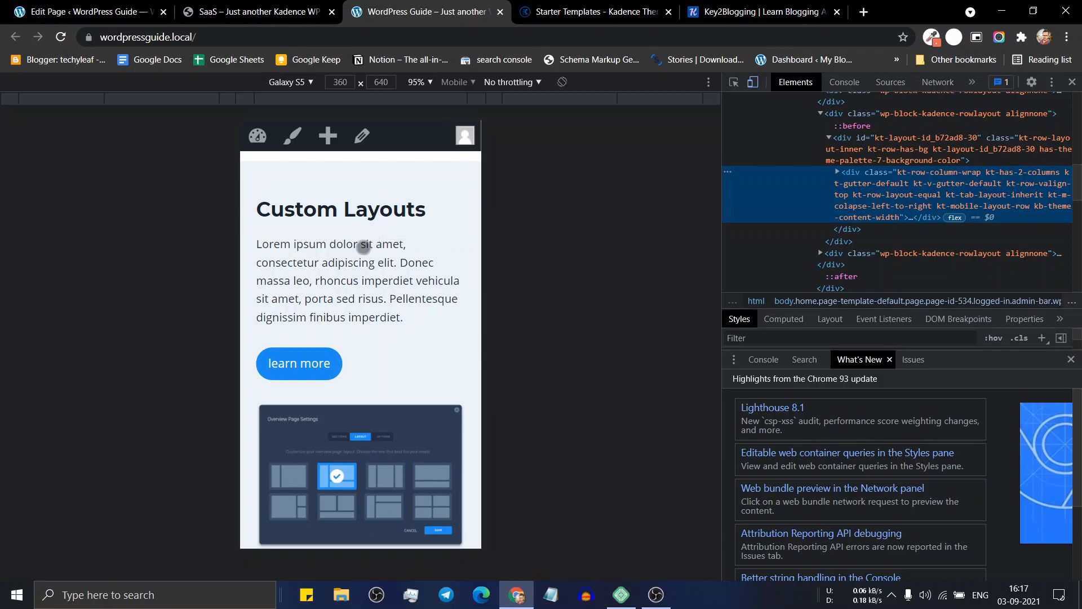
scroll(389, 256, "down", 6)
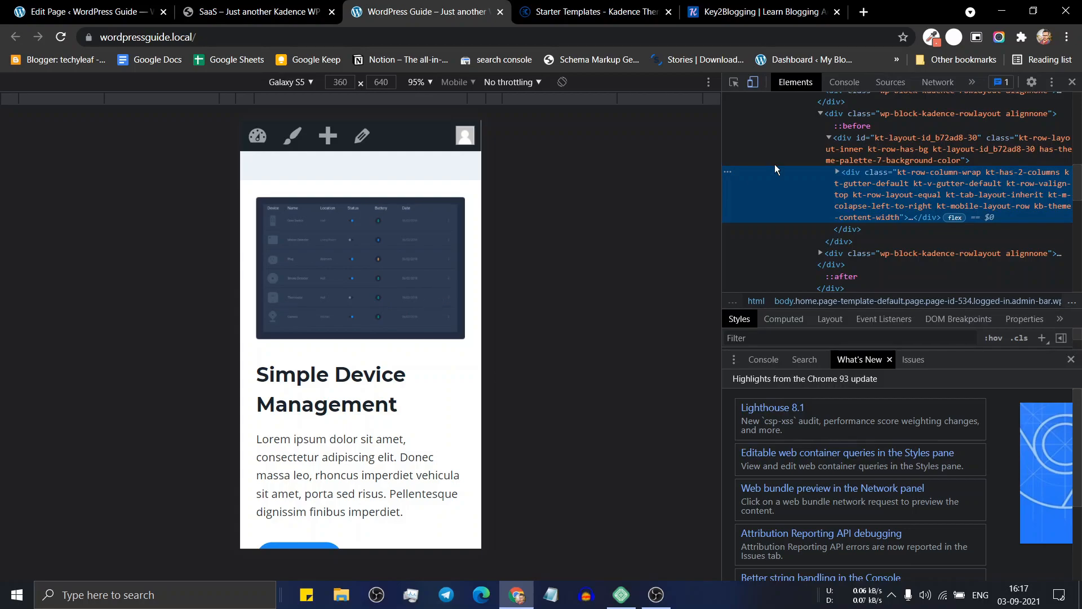
left_click(1072, 82)
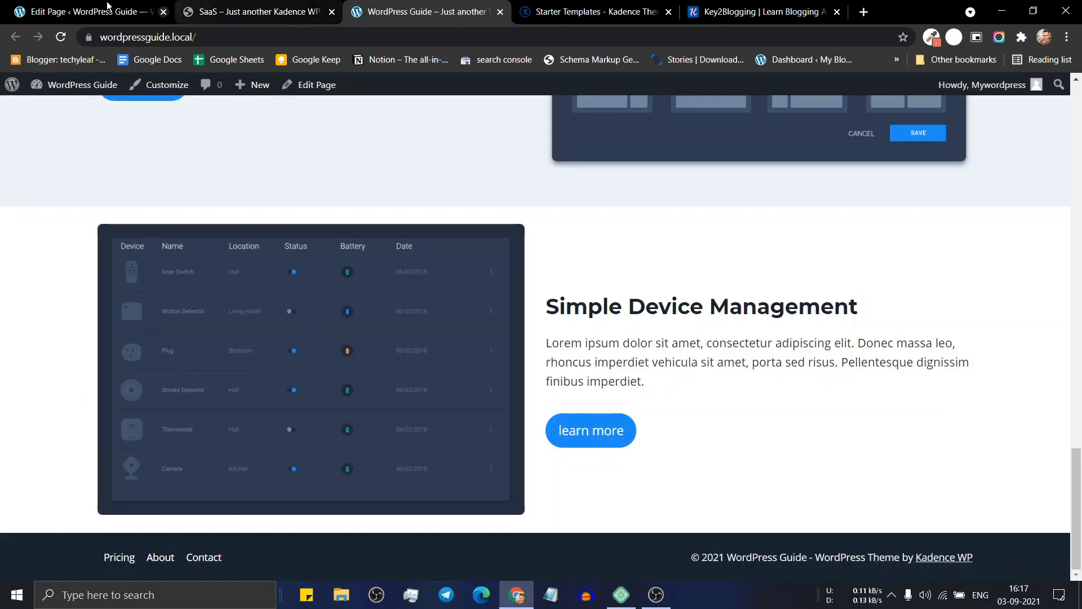
- Set the Custom Layouts row's mobile collapse order to Right to Left and update the page
left_click(85, 11)
scroll(594, 258, "up", 10)
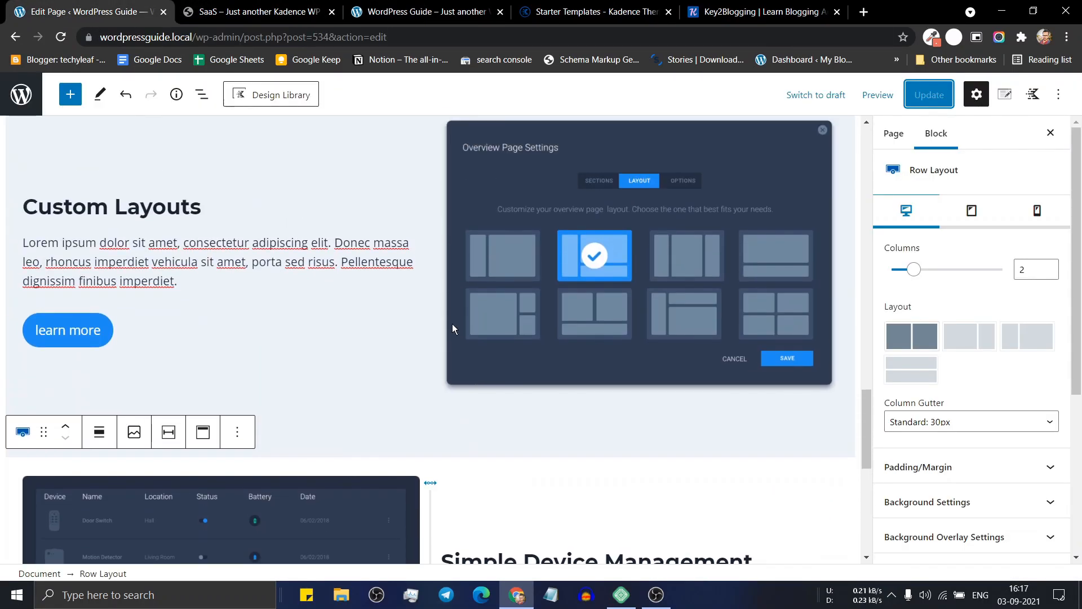
scroll(298, 319, "down", 10)
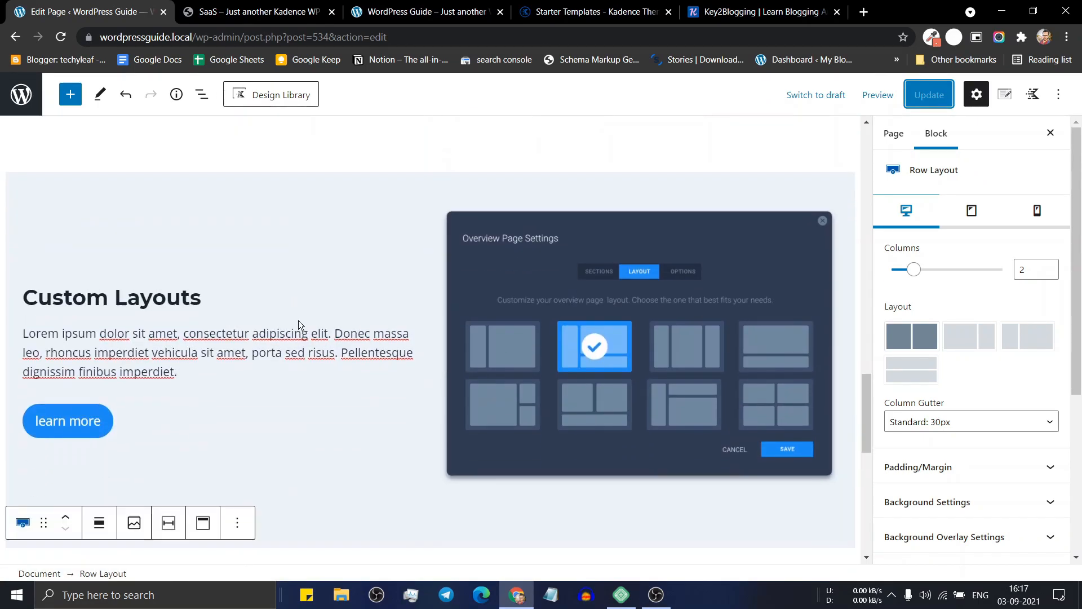
scroll(513, 252, "up", 7)
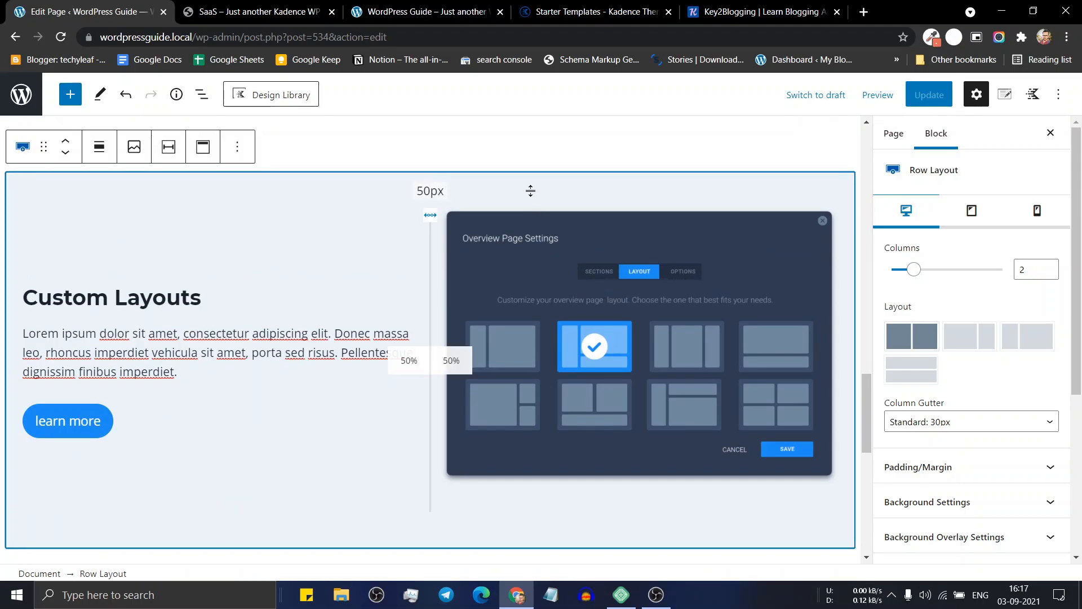
left_click(1038, 211)
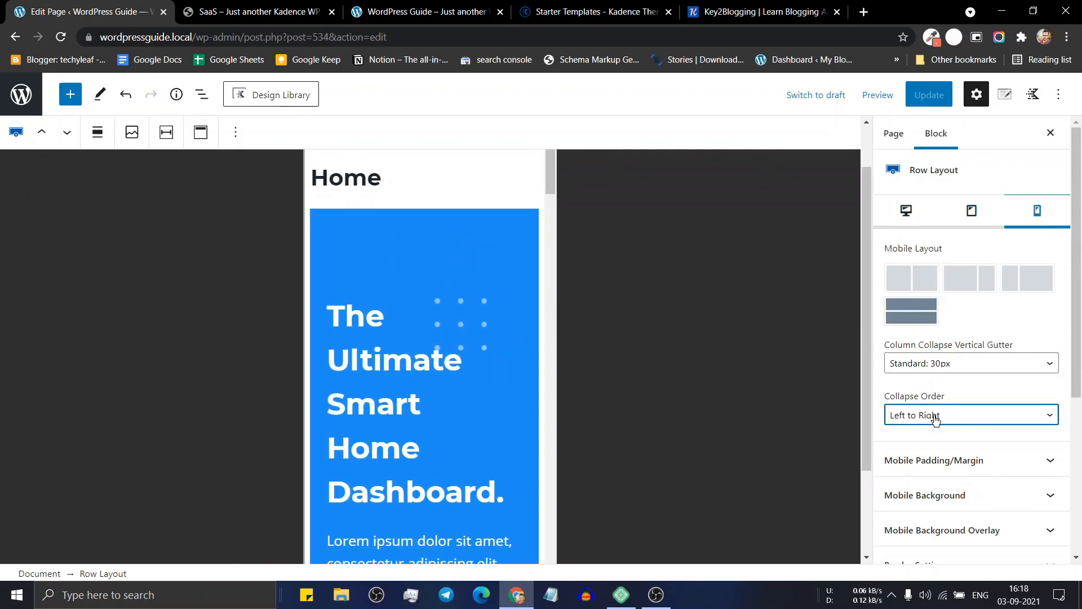
left_click(935, 416)
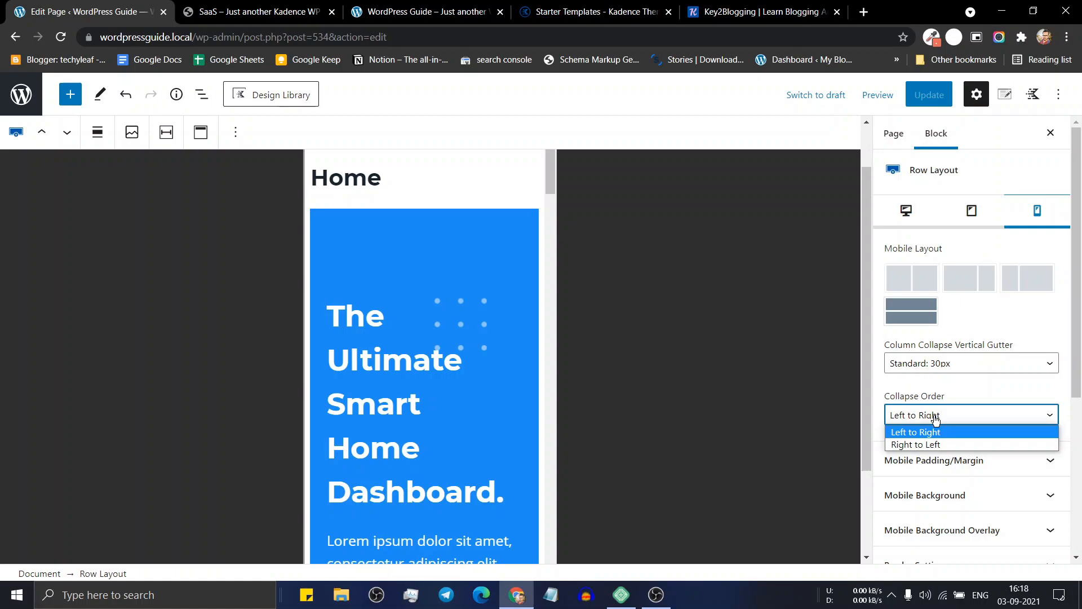
left_click(933, 445)
left_click(927, 98)
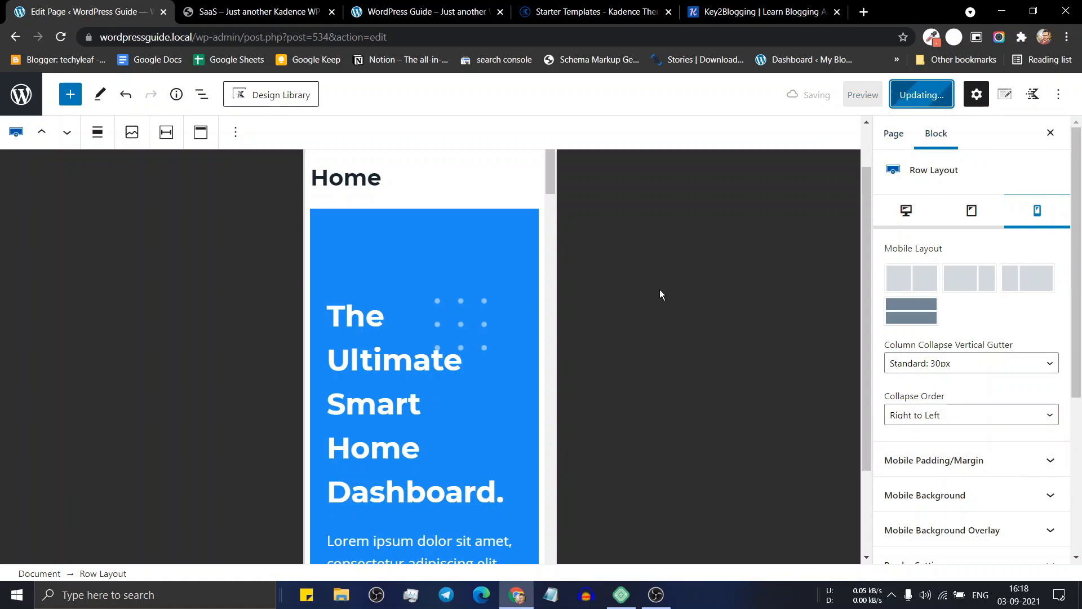
- Reload the live page and check the Custom Layouts section's stacking order in the mobile device view
left_click(420, 11)
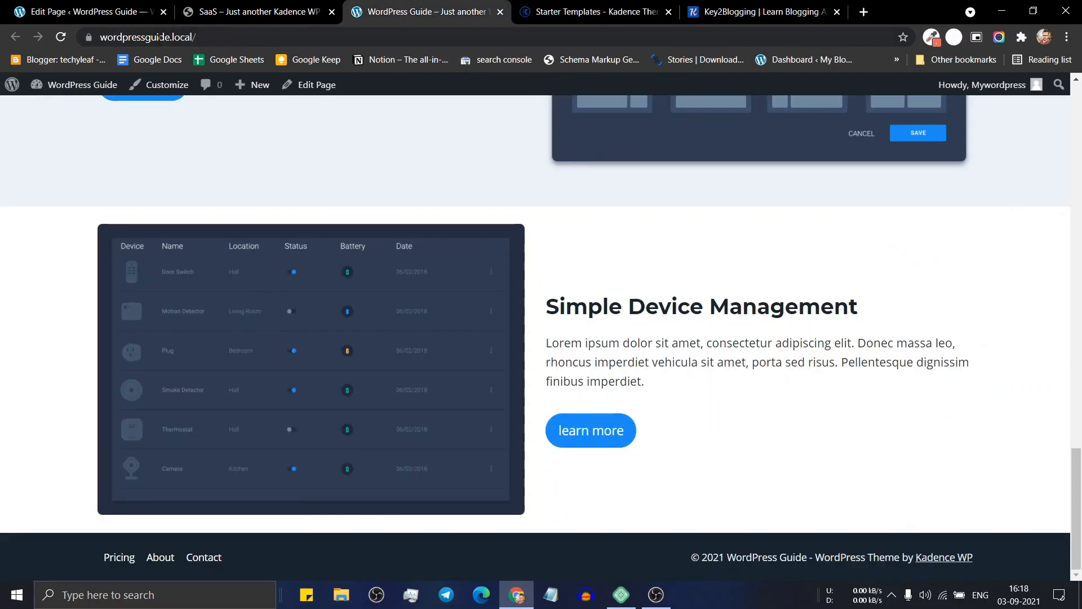
left_click(60, 39)
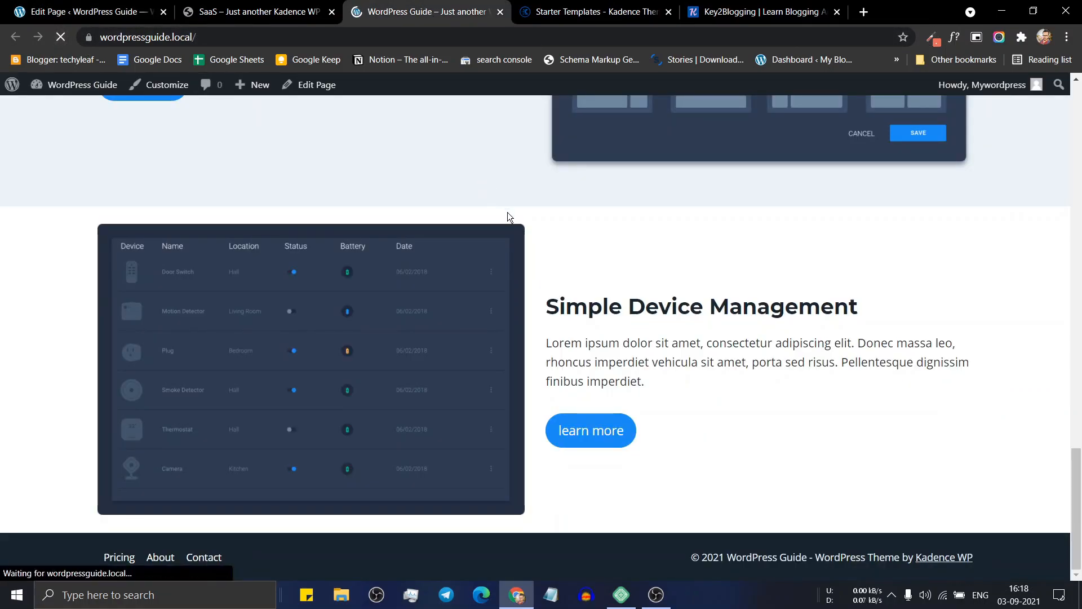
right_click(422, 181)
left_click(463, 395)
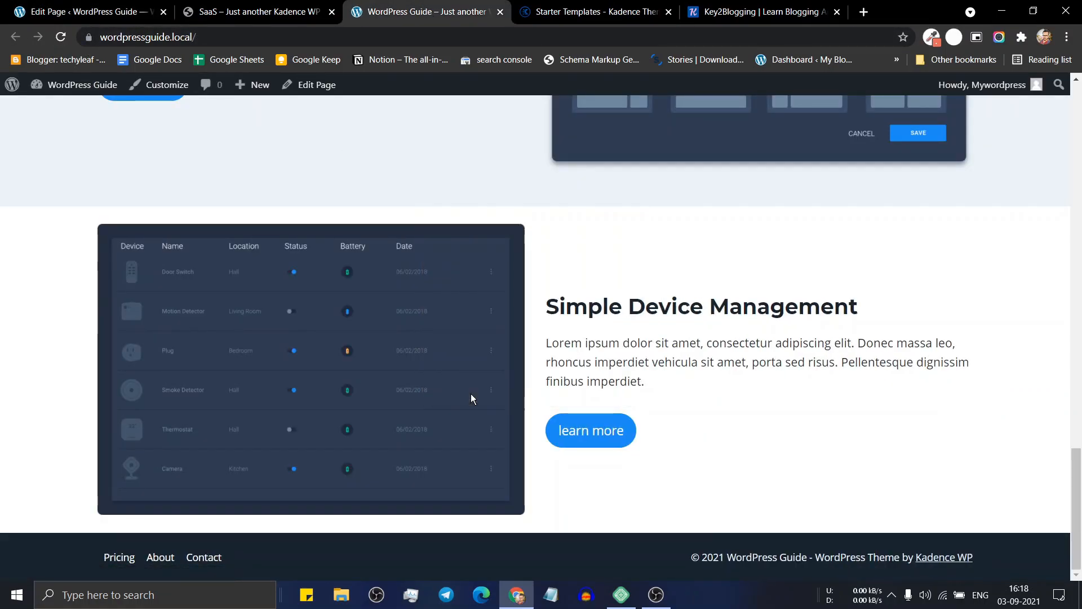
scroll(375, 308, "down", 15)
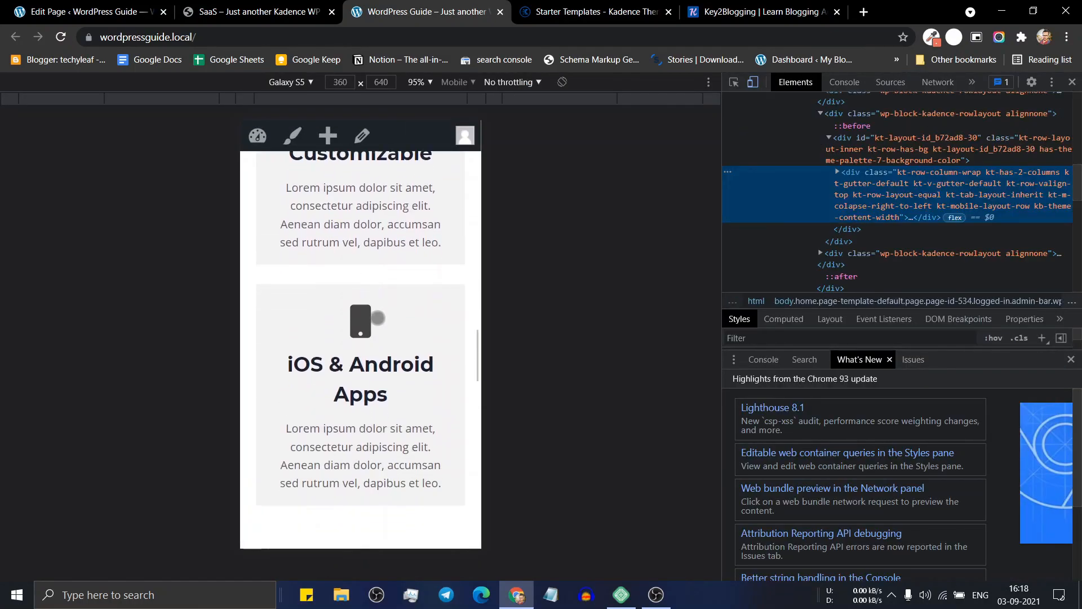
scroll(349, 339, "down", 4)
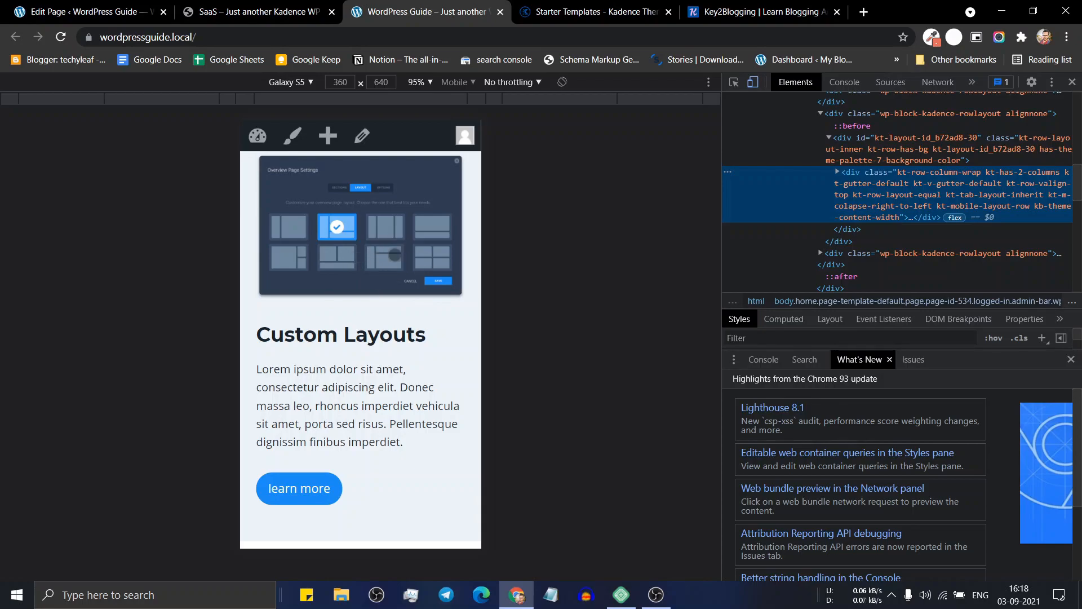
- Return the page editor to the desktop view of the Custom Layouts row
left_click(112, 12)
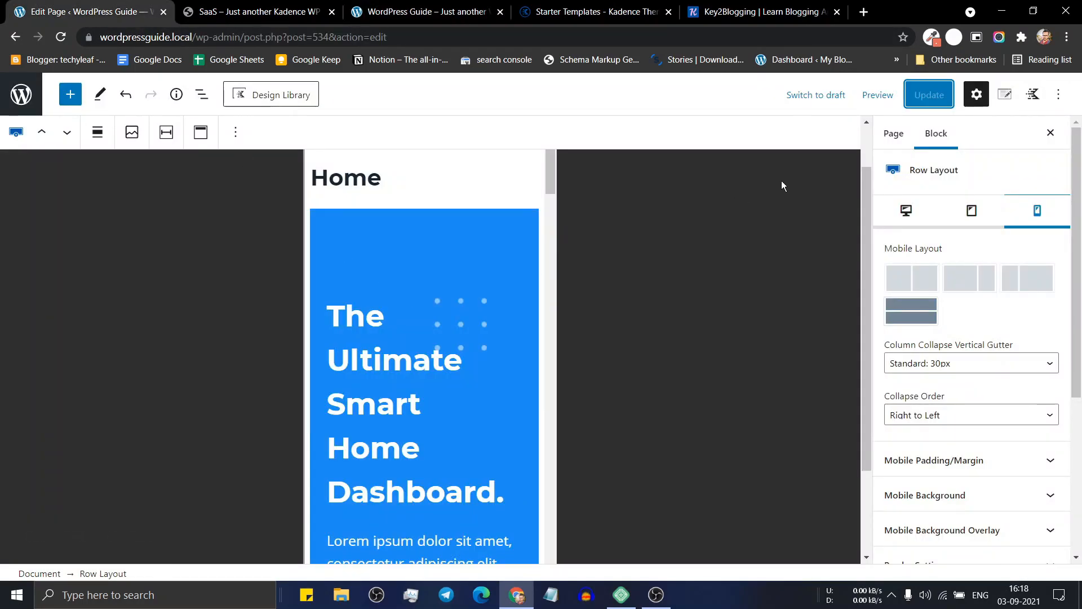
left_click(905, 211)
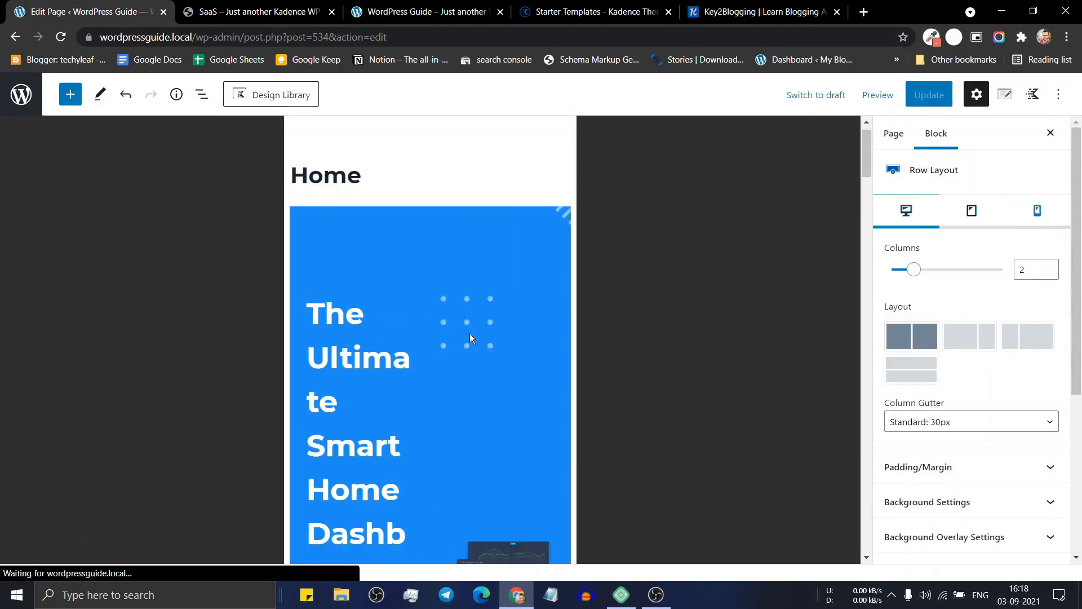
scroll(566, 327, "down", 4)
scroll(564, 331, "down", 15)
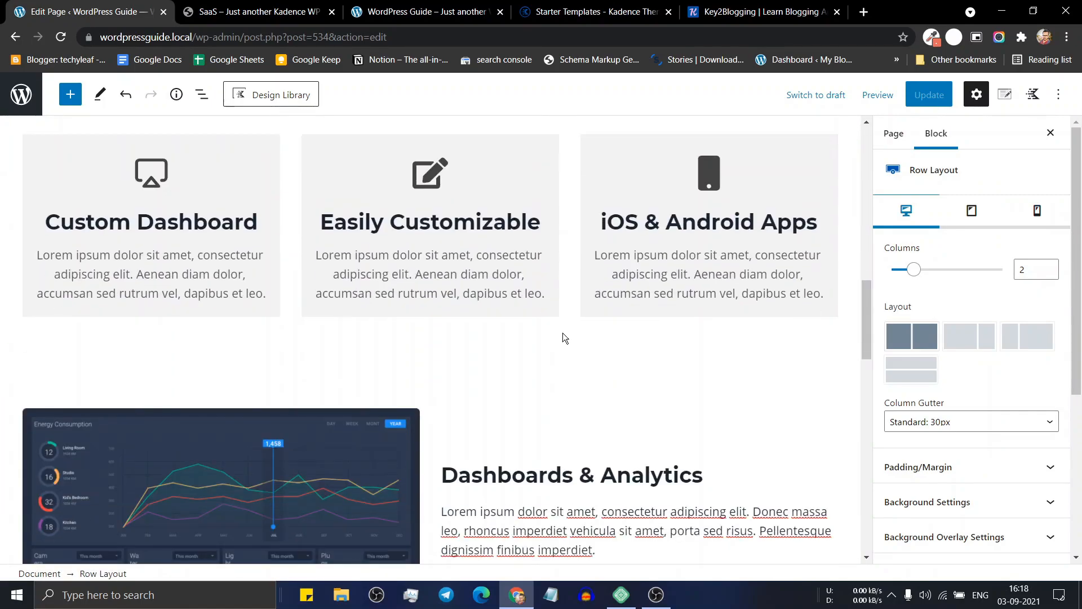
scroll(563, 337, "down", 5)
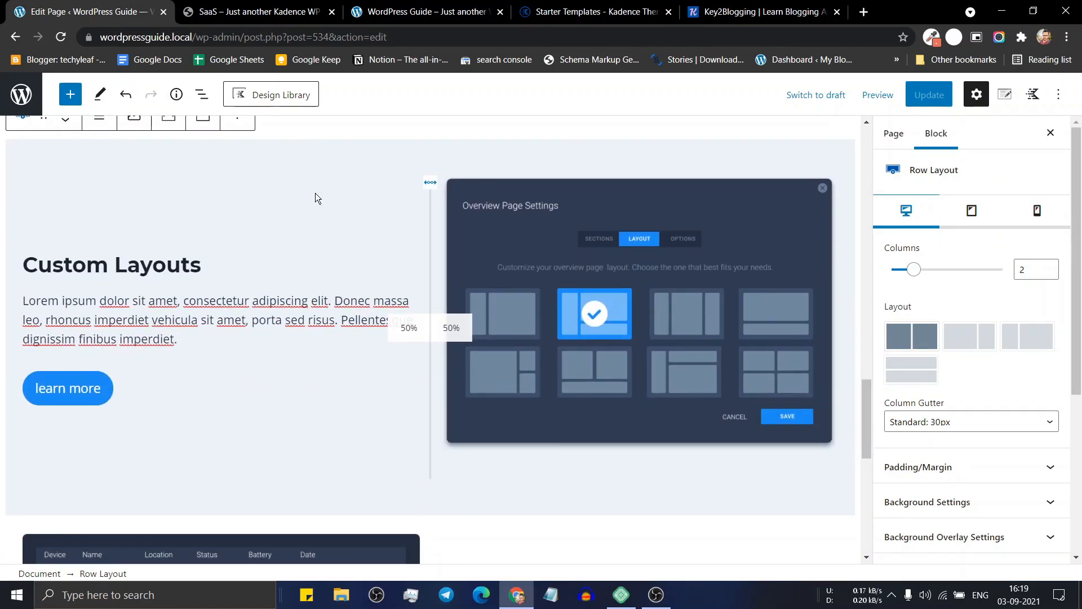
- Examine the Simply Amazing testimonial section on the SaaS demo page
left_click(259, 12)
scroll(714, 276, "down", 7)
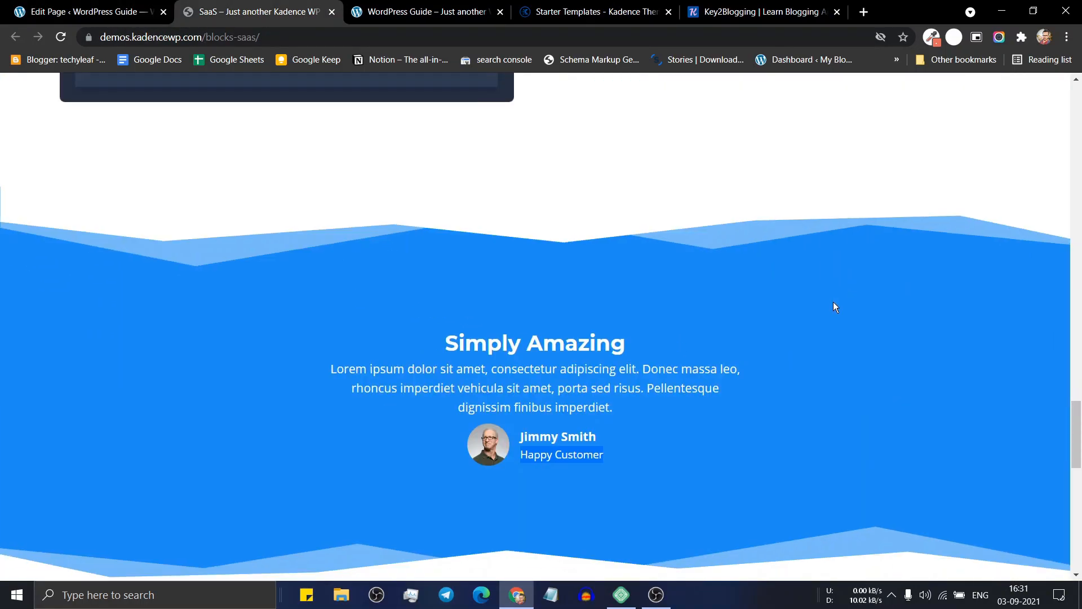
scroll(833, 302, "down", 2)
left_click(689, 320)
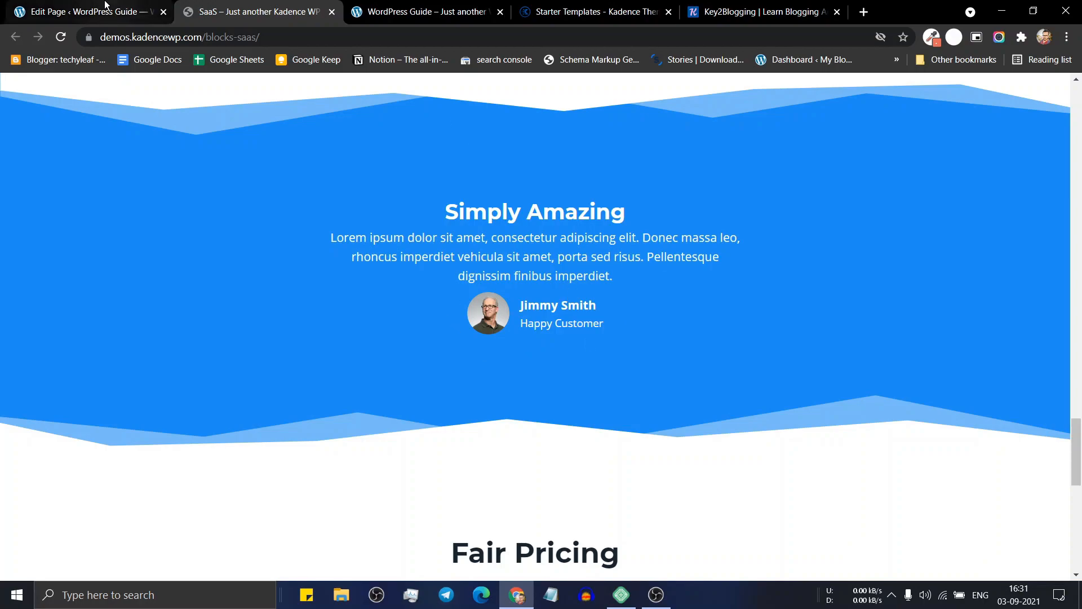
- Add a single-column Row Layout block below the Simple Device Management row
left_click(85, 12)
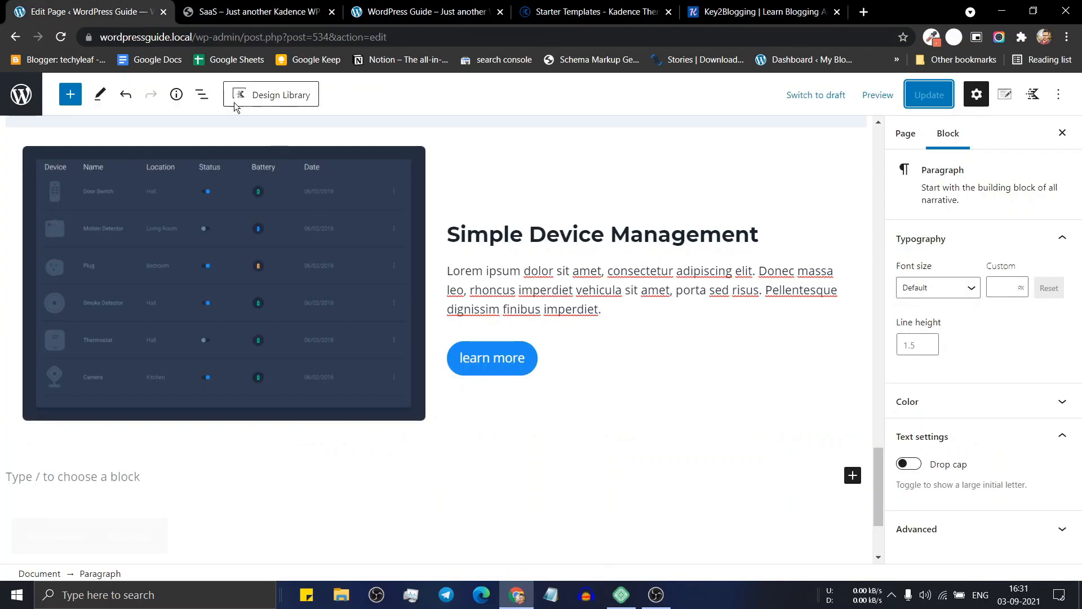
left_click(853, 476)
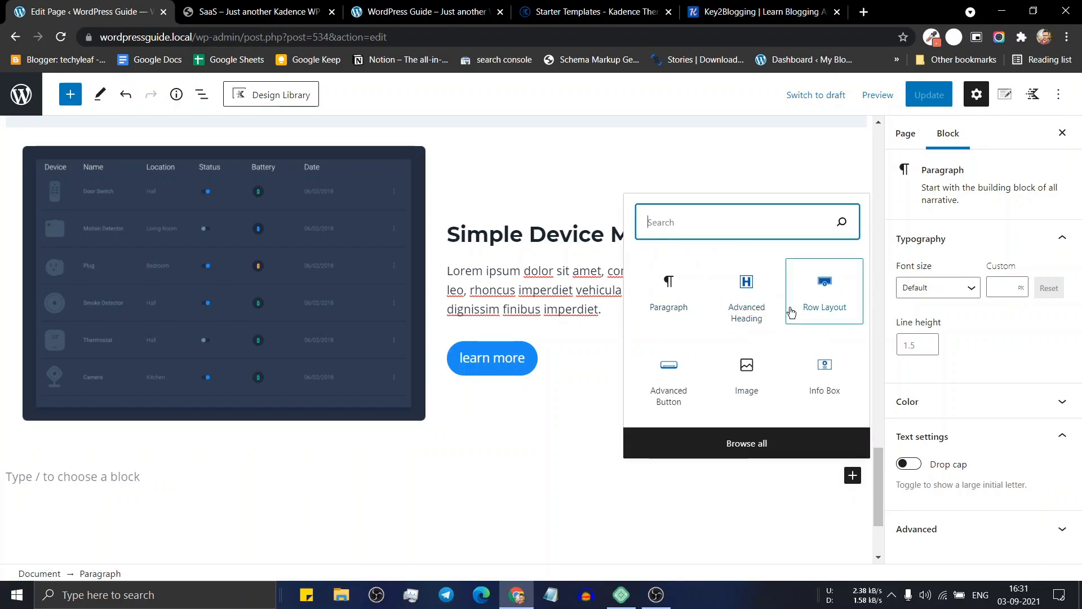
left_click(792, 307)
left_click(133, 427)
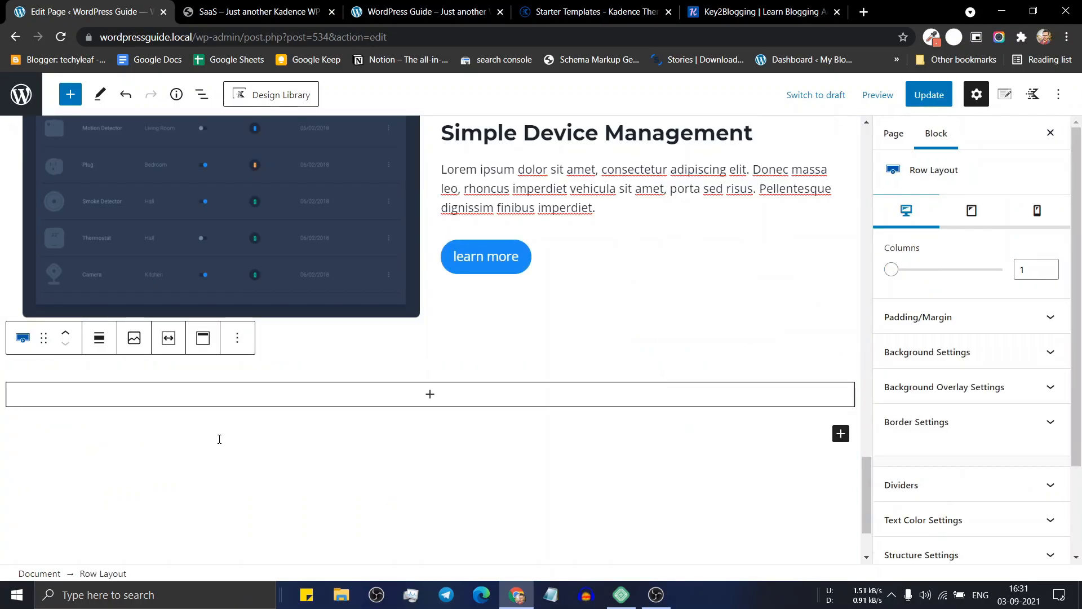
- Insert a Testimonials block into the empty single-column row, using the speech-bubble initial style
left_click(428, 397)
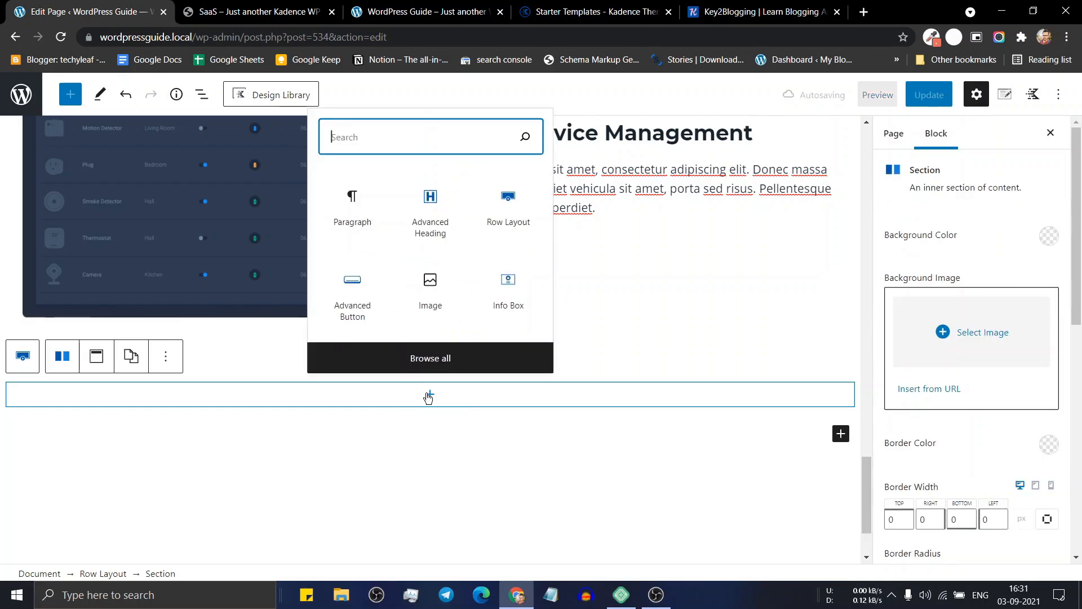
left_click(438, 359)
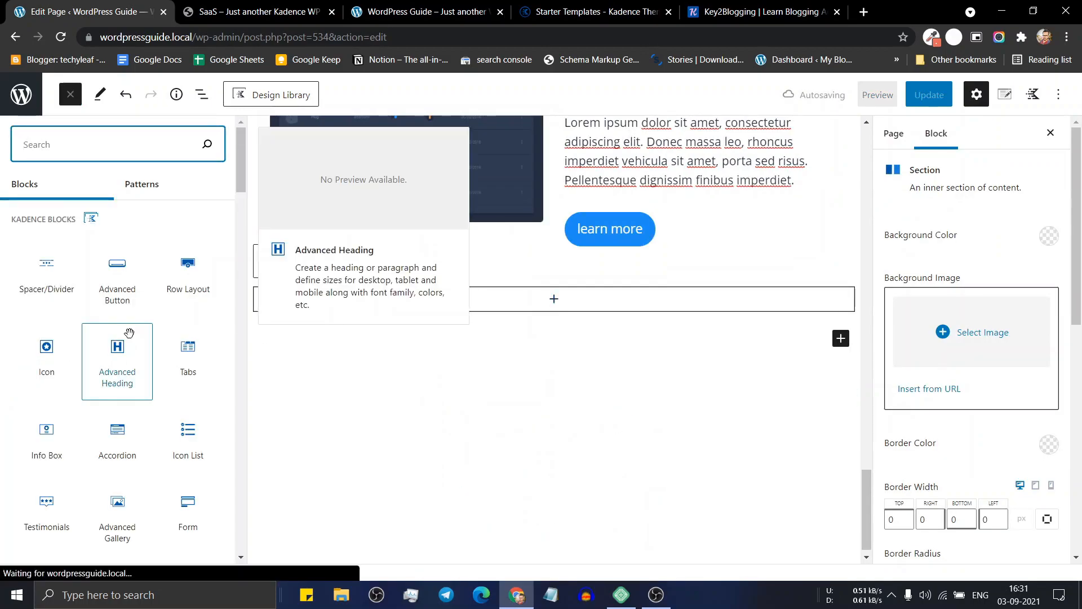
scroll(119, 372, "down", 2)
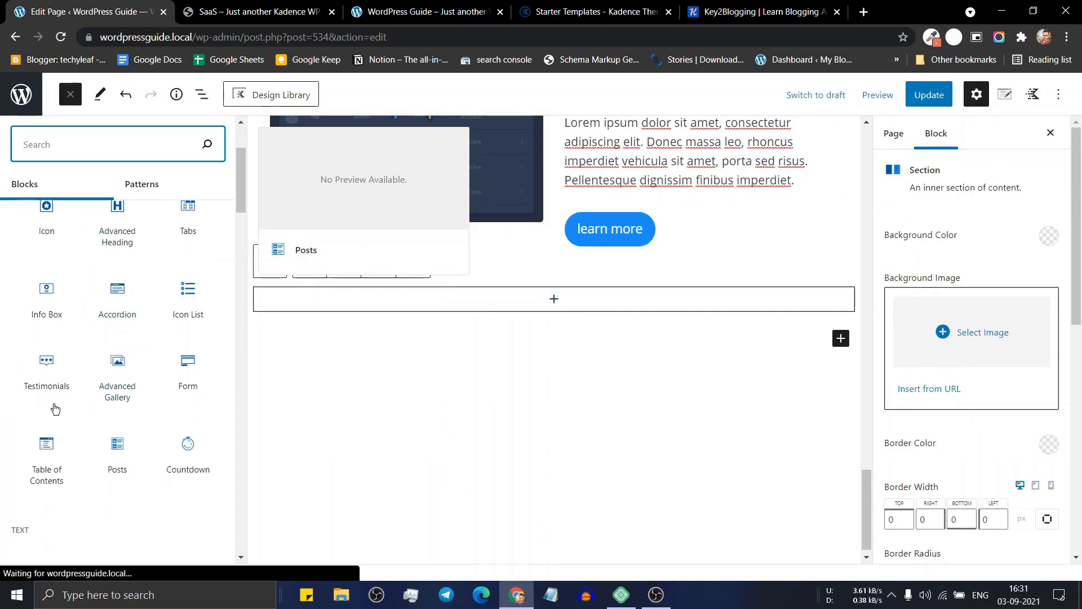
left_click(47, 366)
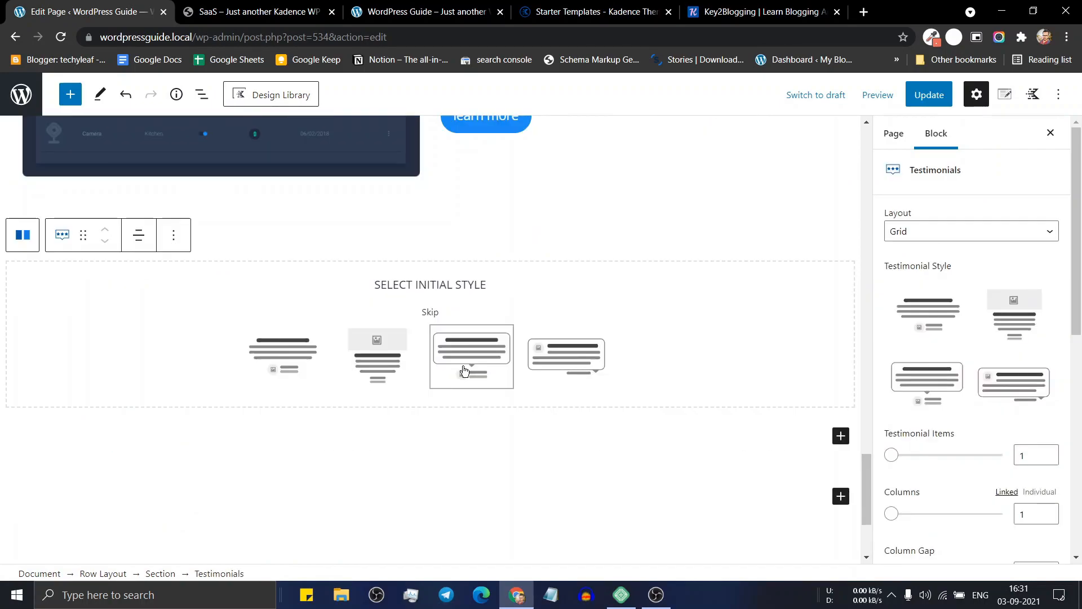
left_click(472, 367)
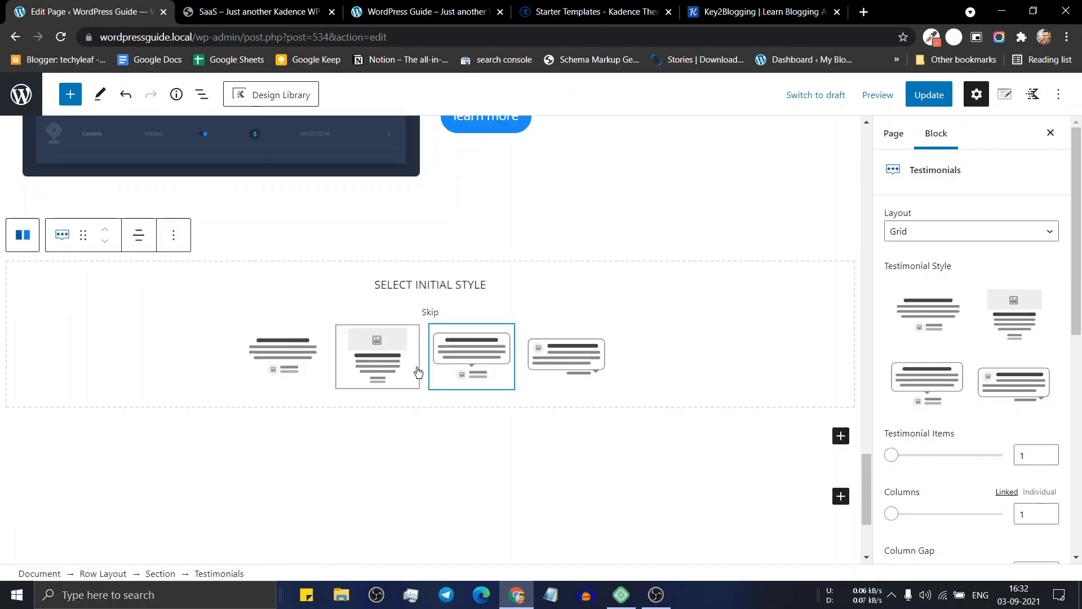
left_click(468, 359)
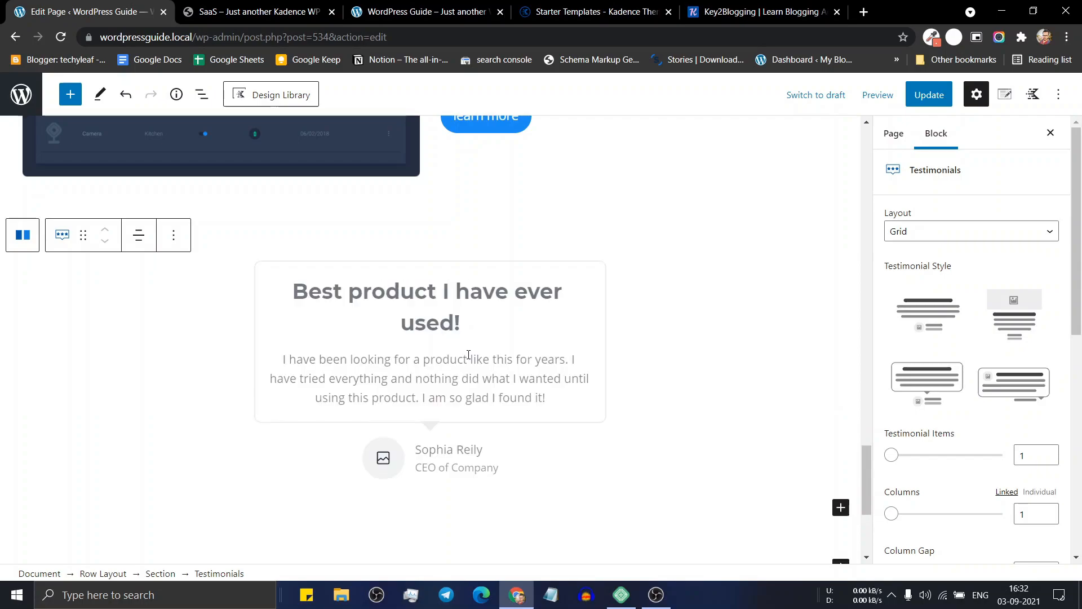
- Change the testimonial style to the plain layout with no bubble and the author's photo below the text
left_click(391, 296)
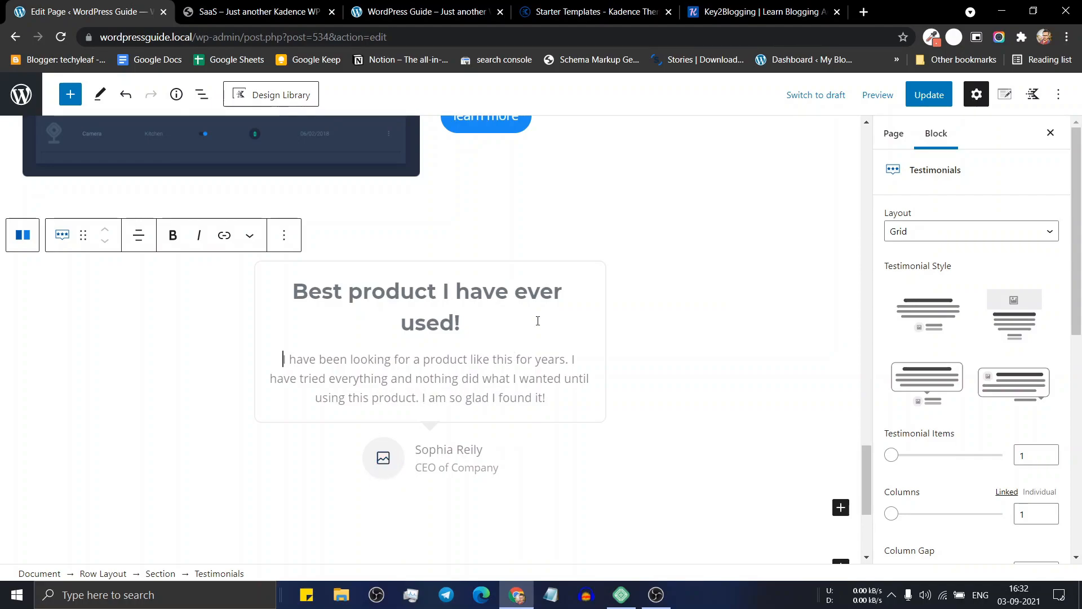
left_click(937, 321)
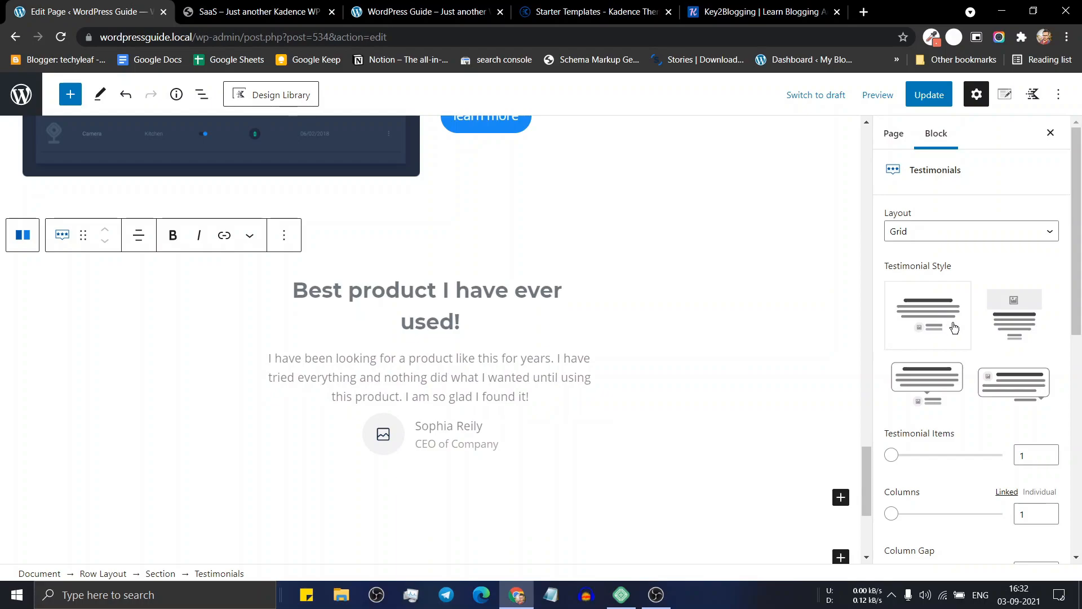
left_click(999, 379)
left_click(942, 386)
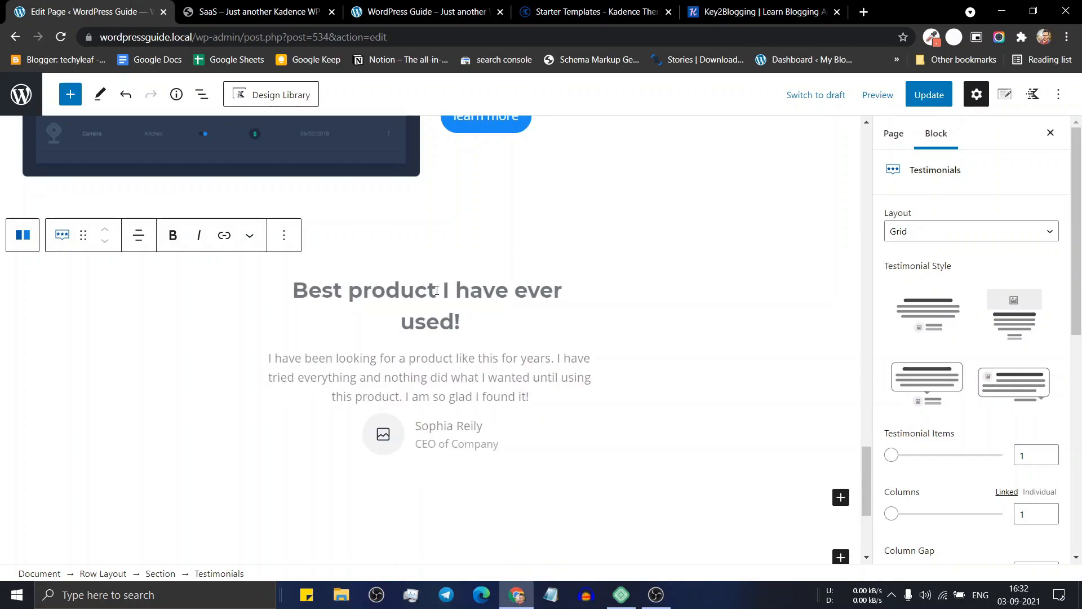
- Copy the heading "Simply Amazing" from the SaaS demo page into the testimonial's title
left_click(233, 11)
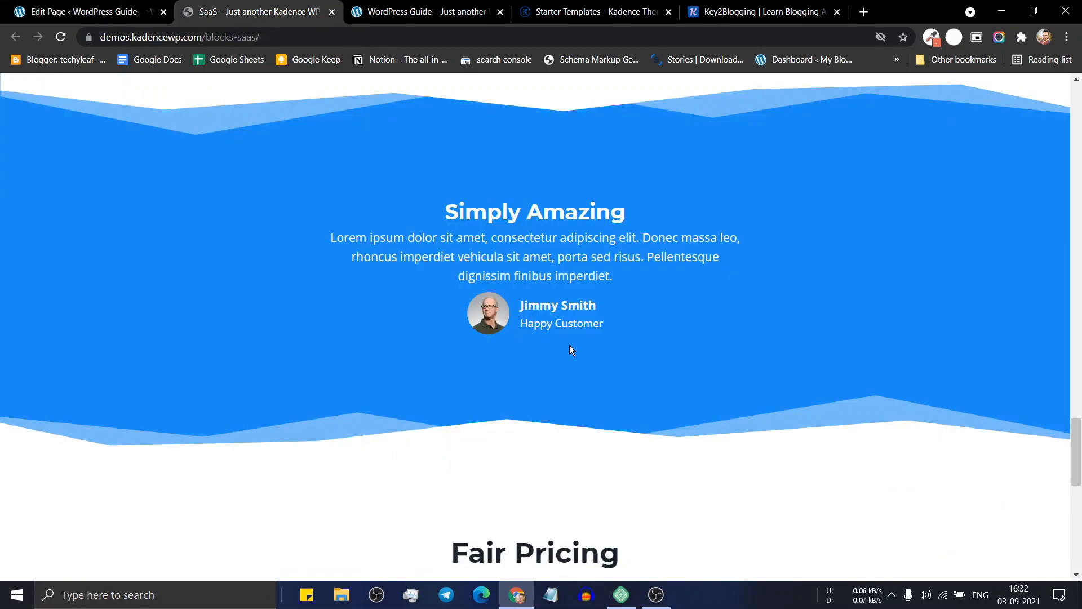
triple_click(505, 199)
key("ctrl+c")
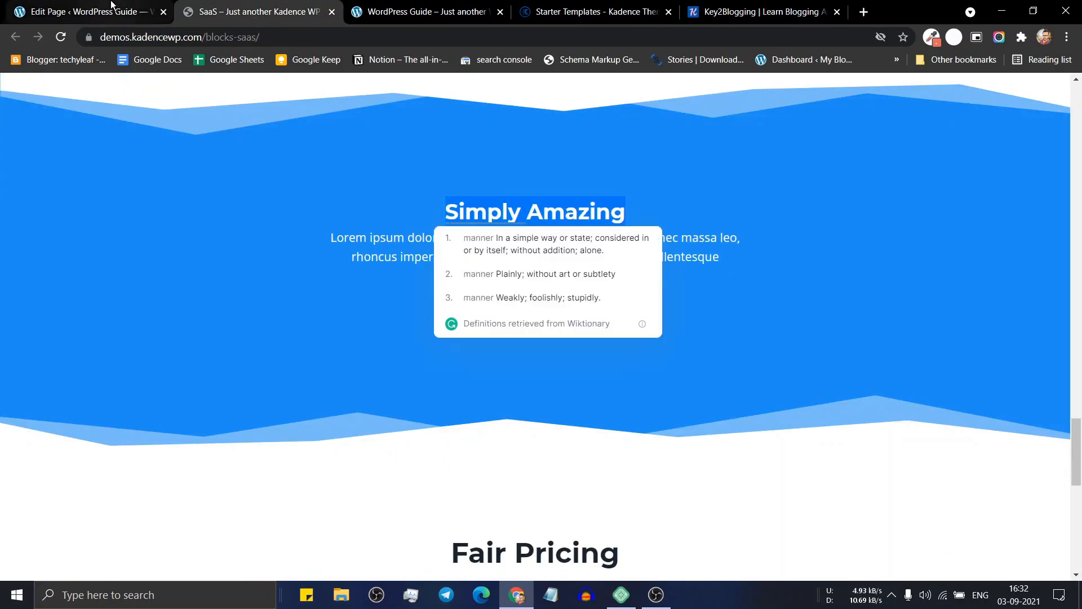
left_click(111, 5)
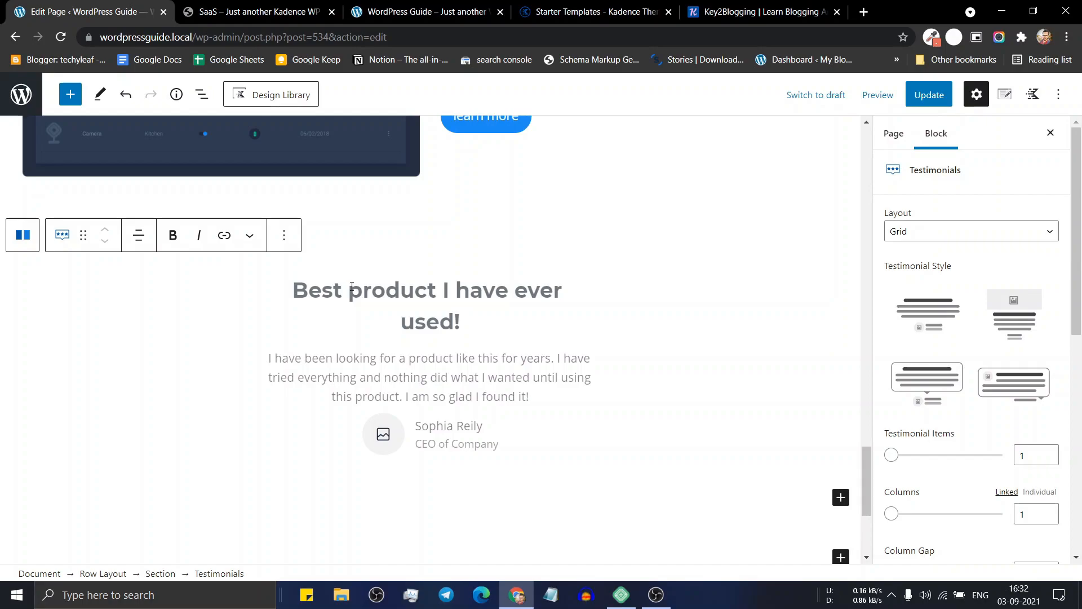
key("ctrl+v")
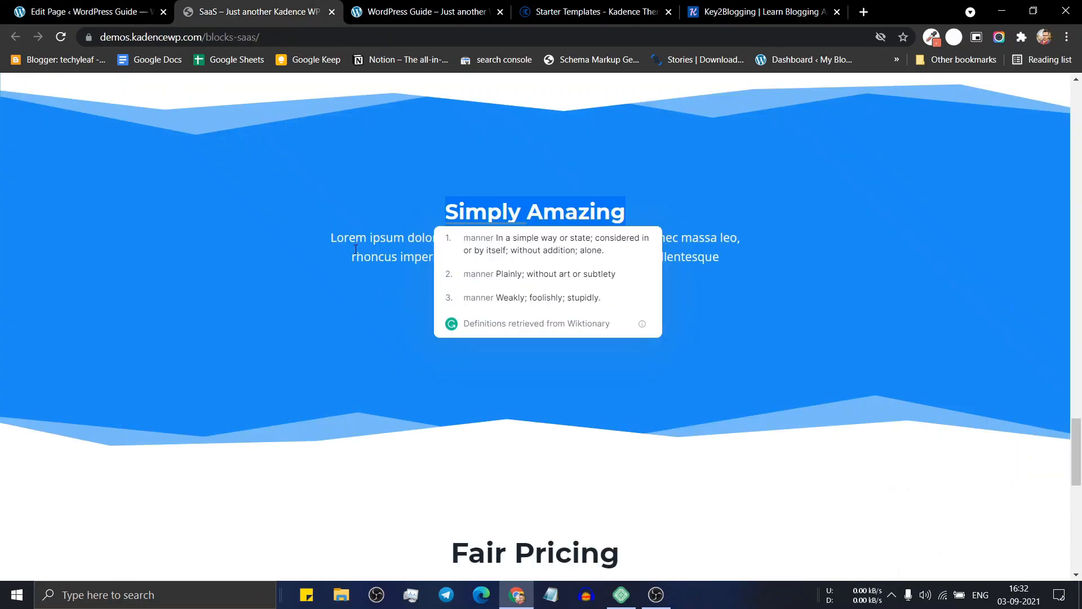
- Replace the testimonial's body text with the Lorem ipsum paragraph copied from the SaaS demo page
triple_click(356, 249)
key("ctrl+c")
left_click(85, 12)
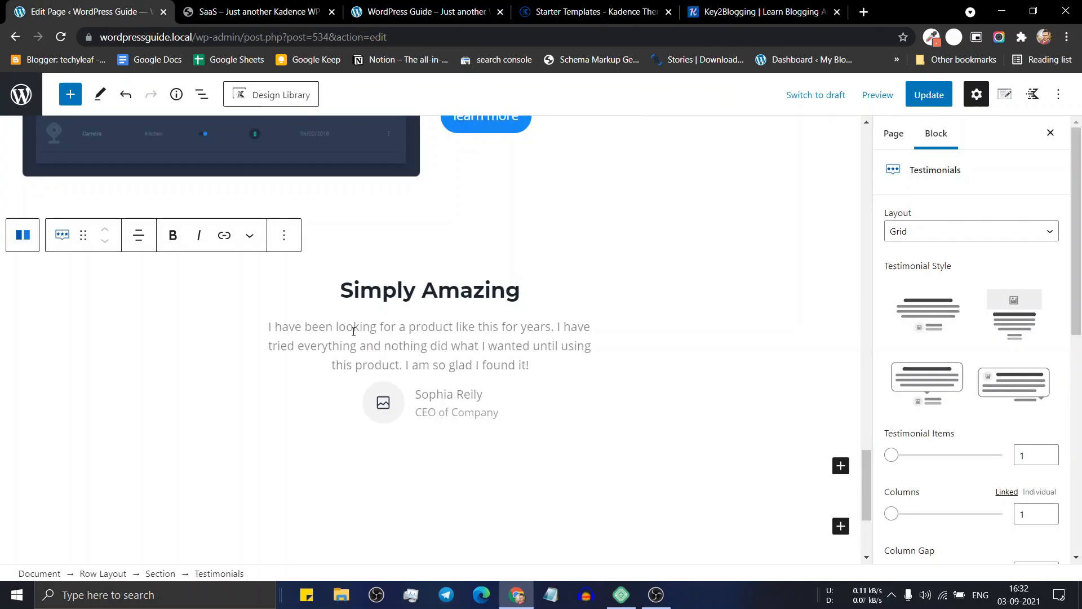
key("ctrl+v")
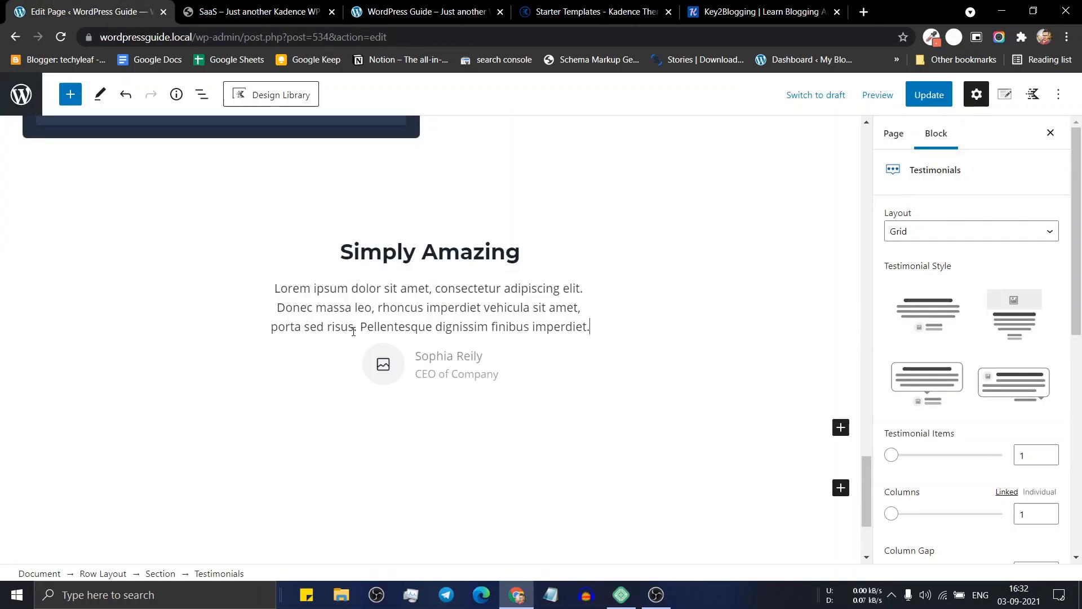
- Set the testimonial's author photo to the media library portrait of the man with glasses and a dark green shirt
left_click(383, 366)
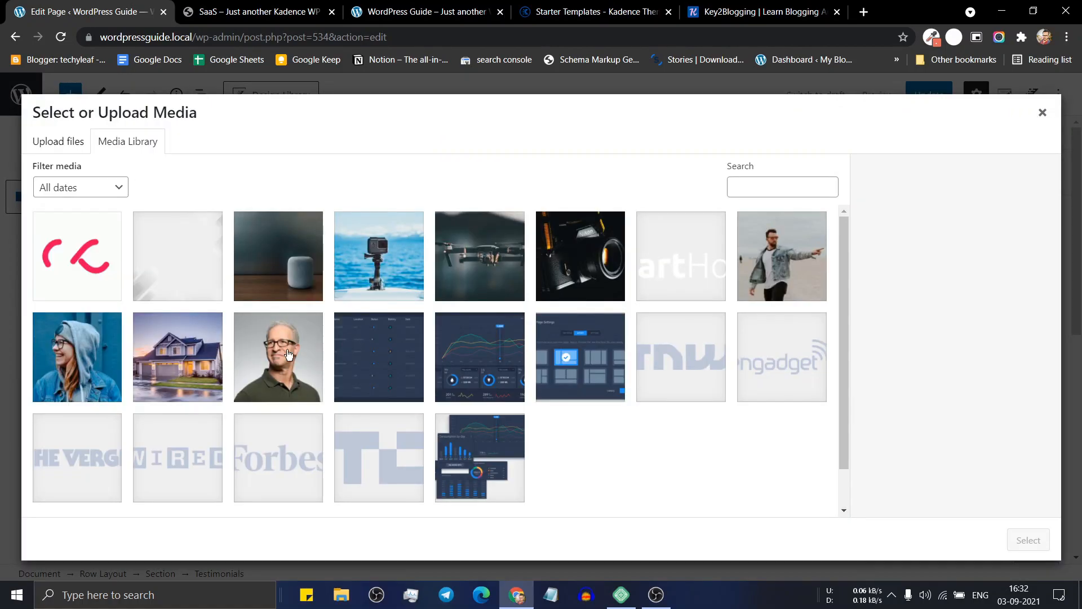
left_click(289, 355)
left_click(1029, 540)
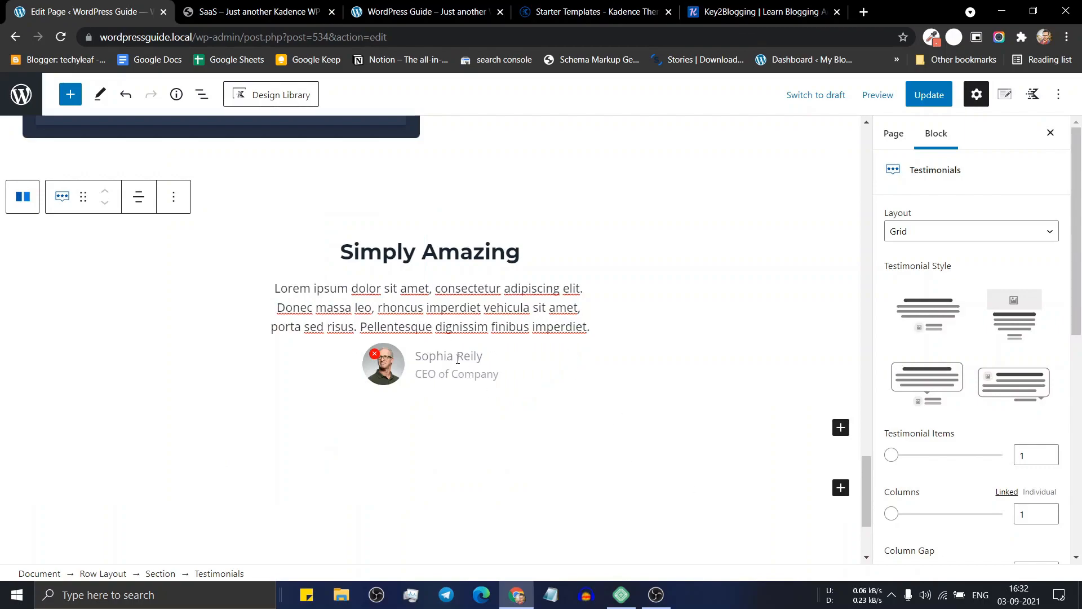
- Replace the testimonial's author name with the customer's full name copied from the SaaS demo page
left_click(253, 12)
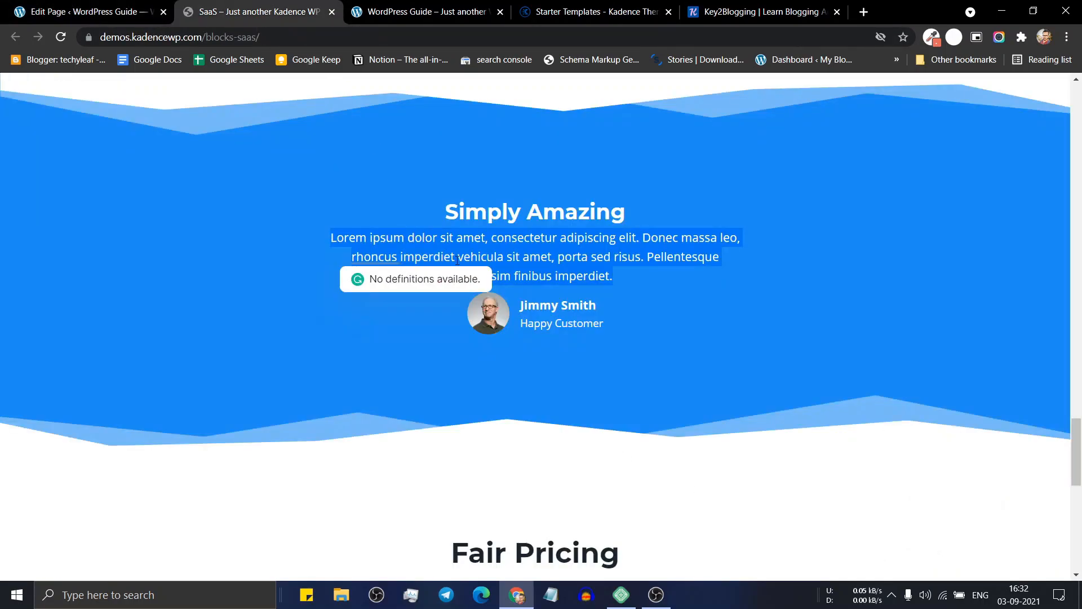
triple_click(547, 303)
key("ctrl+c")
left_click(97, 7)
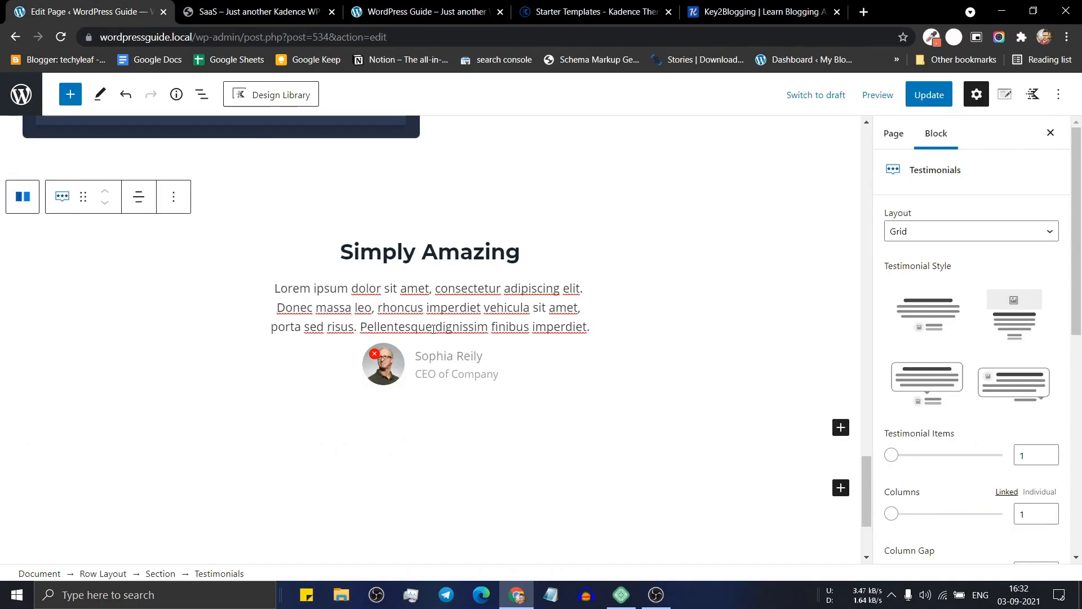
triple_click(450, 353)
key("ctrl+v")
- Replace the testimonial's occupation text with "Happy Customer" copied from the SaaS demo page
left_click(254, 12)
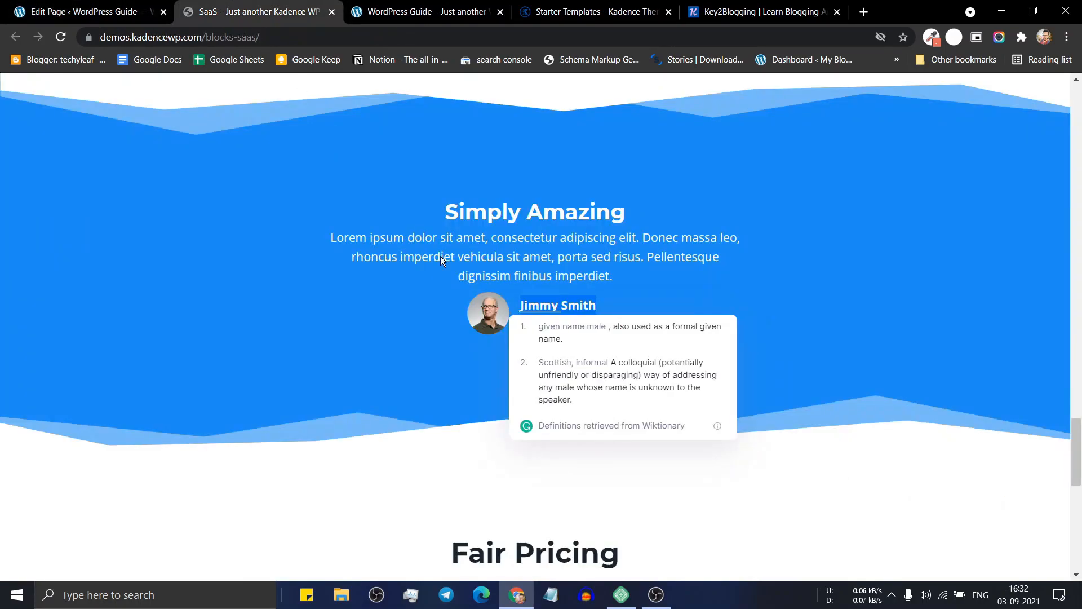
left_click(745, 286)
triple_click(566, 322)
key("ctrl+c")
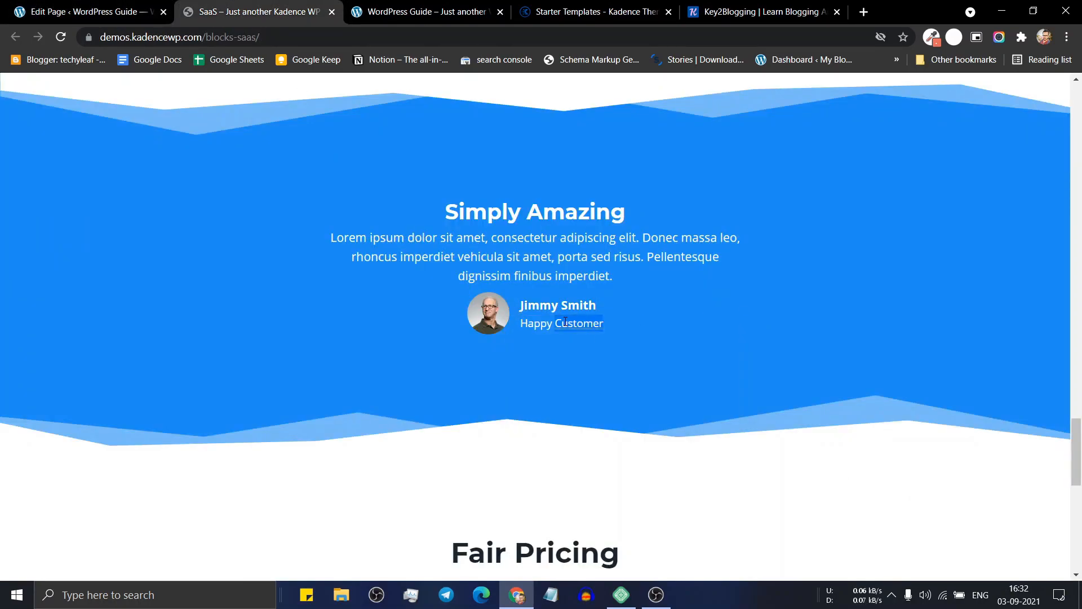
left_click(97, 12)
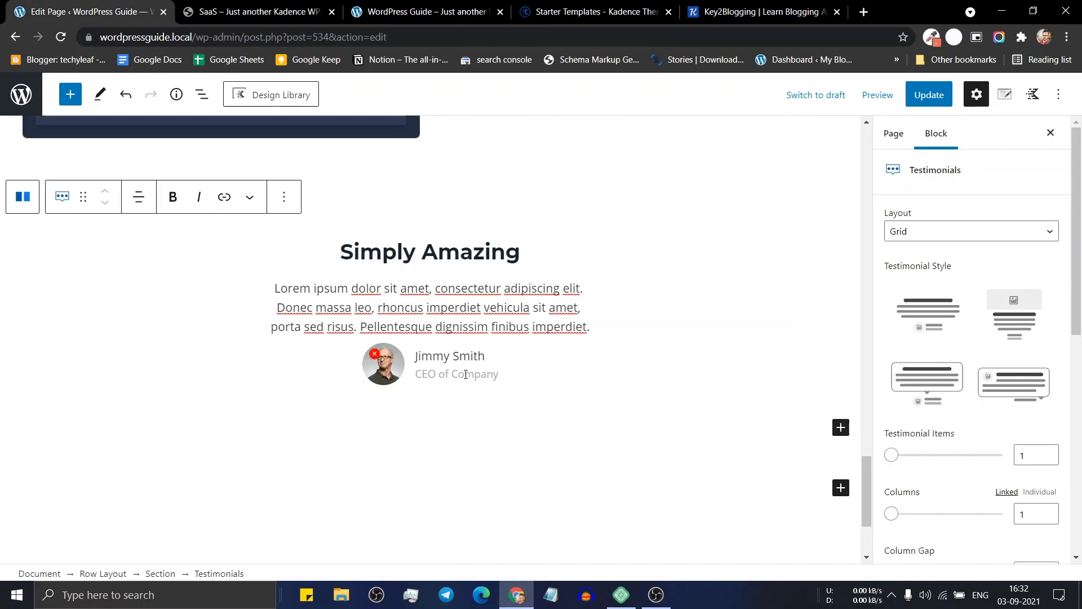
triple_click(466, 374)
key("ctrl+v")
left_click(488, 225)
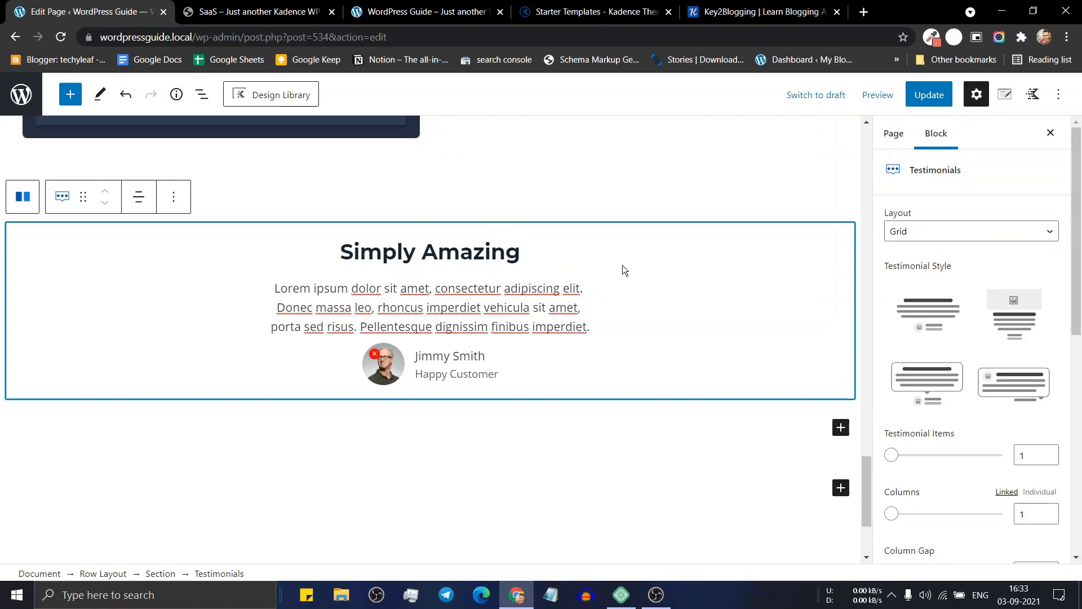
- Set the testimonial Row Layout's background color to the blue palette color, 1F8EFA
left_click(110, 574)
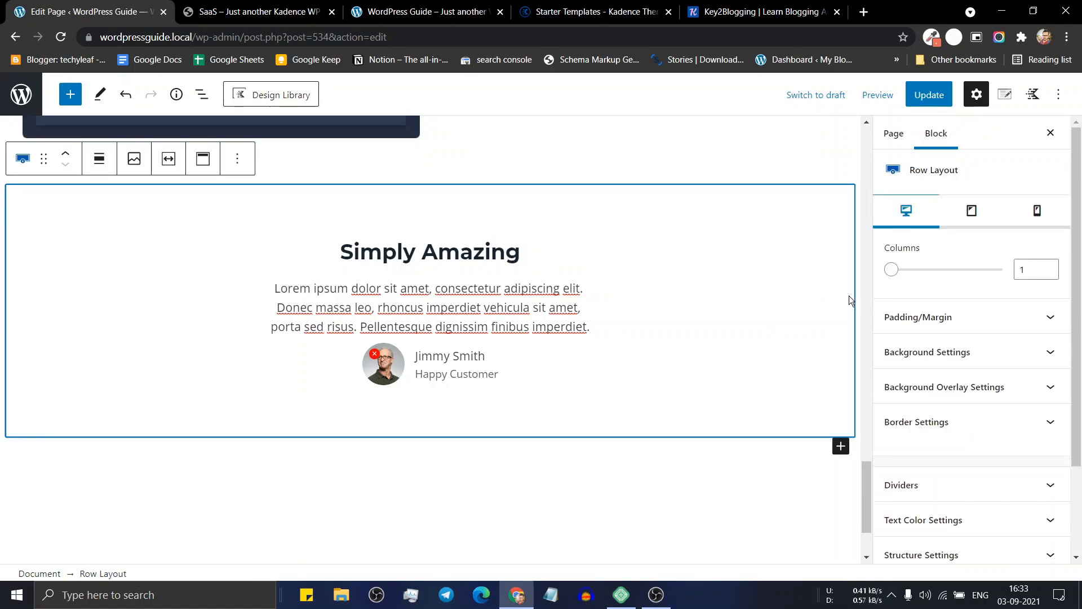
left_click(954, 351)
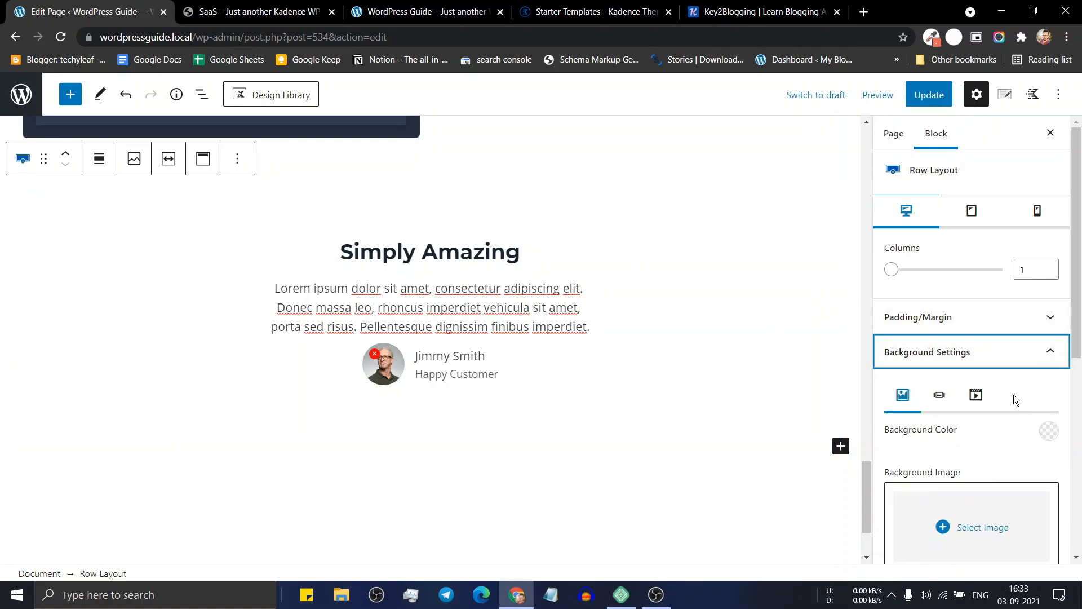
scroll(1033, 397, "down", 1)
left_click(1048, 360)
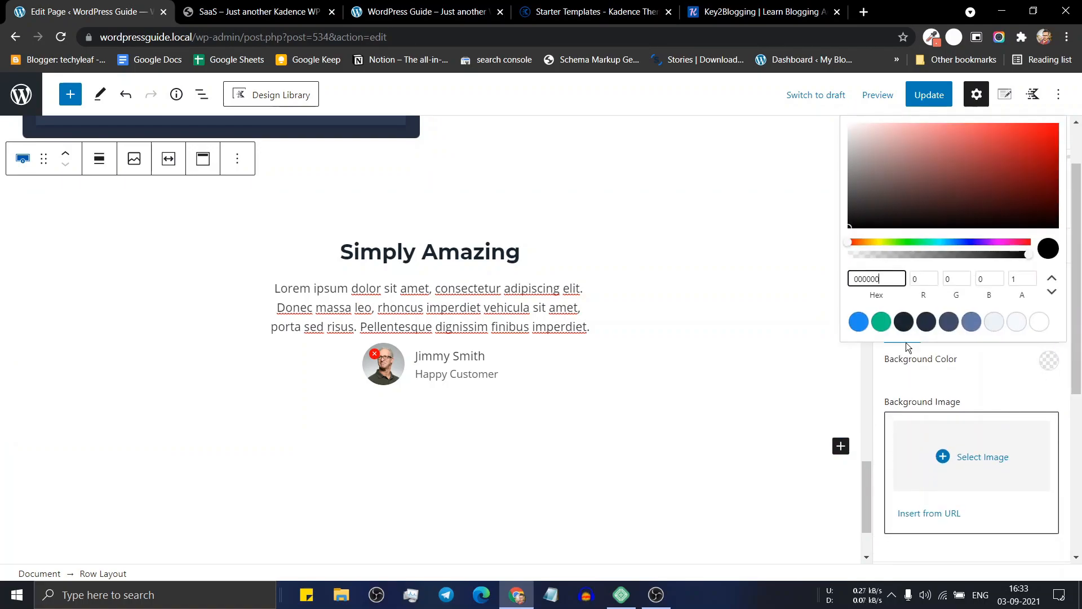
left_click(858, 322)
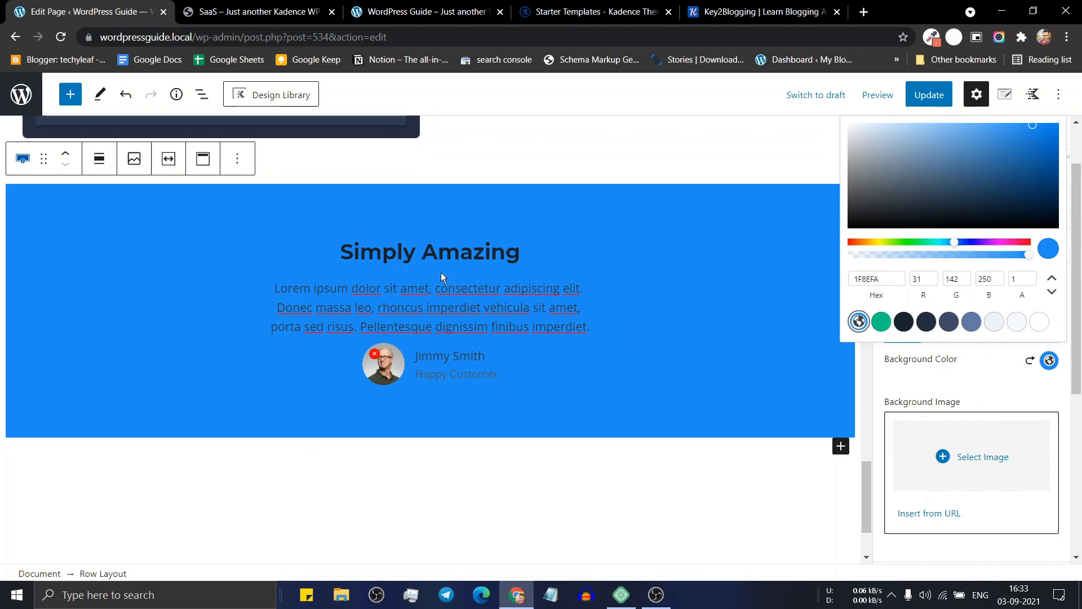
left_click(430, 254)
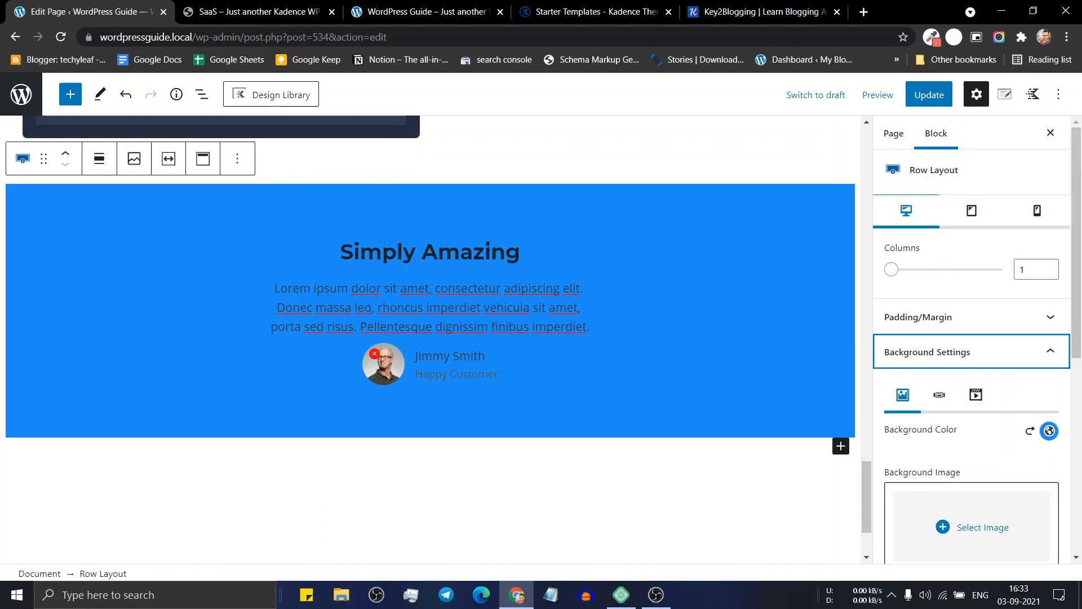
- Set the testimonial's title color to the white palette color
left_click(488, 244)
scroll(979, 375, "down", 5)
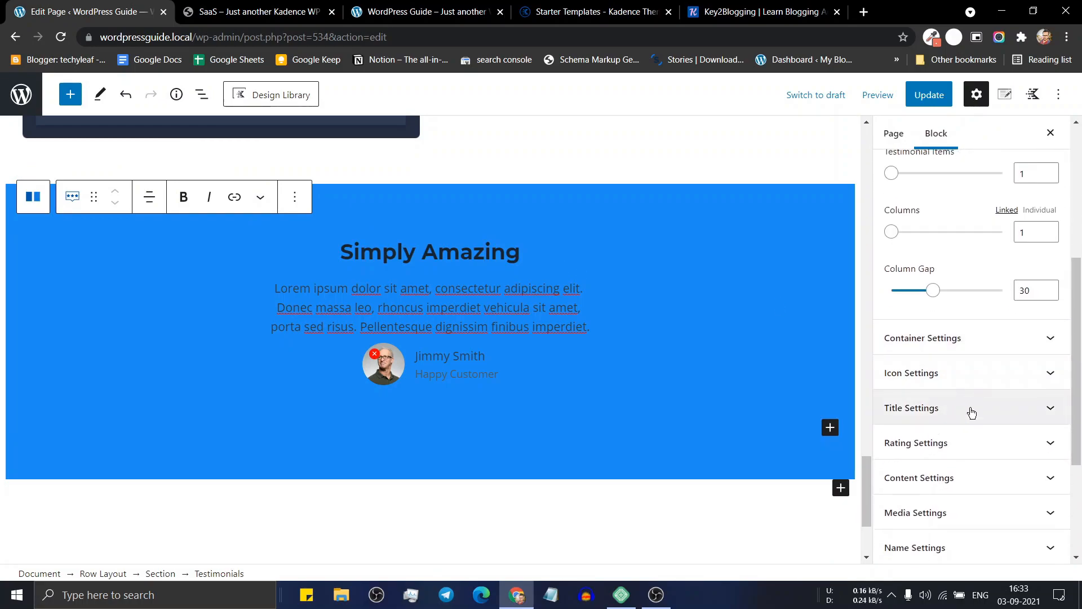
left_click(968, 411)
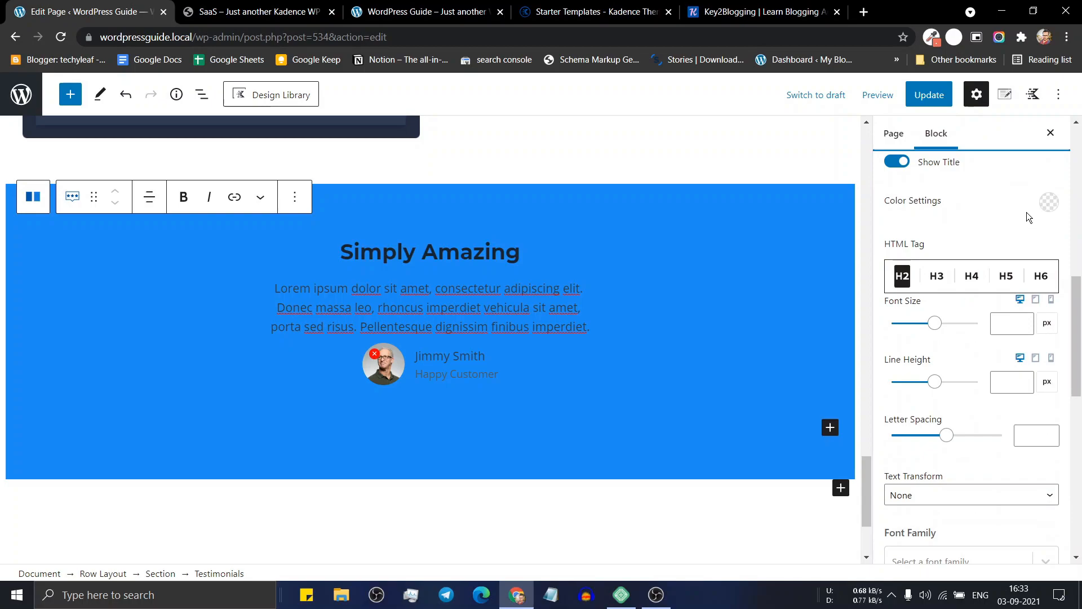
left_click(1049, 202)
left_click(1040, 426)
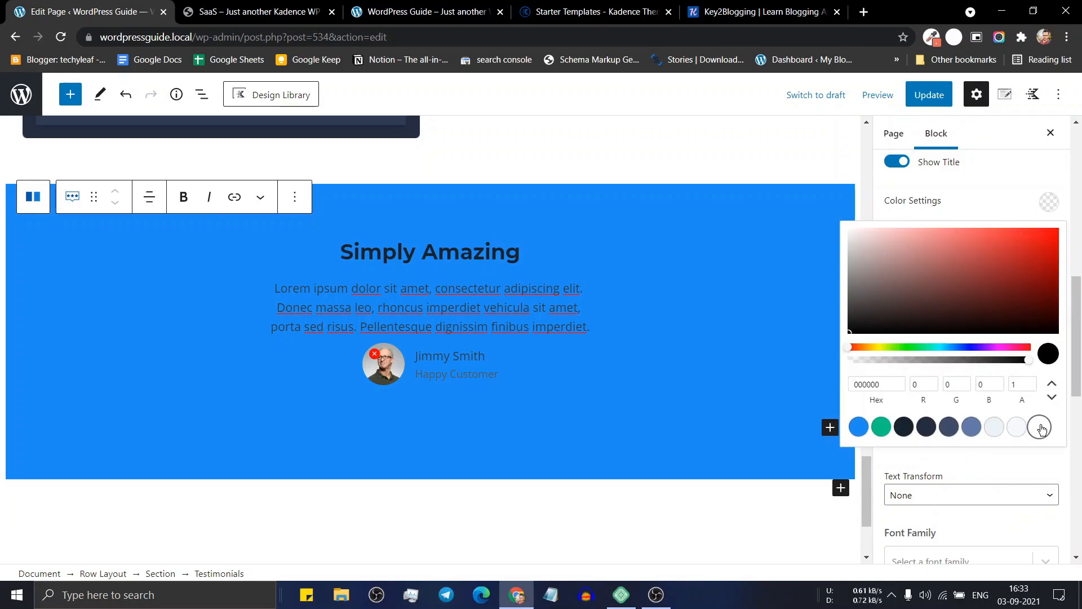
left_click(1008, 180)
- Try showing the star rating on the testimonial, and hide it again
scroll(951, 265, "down", 3)
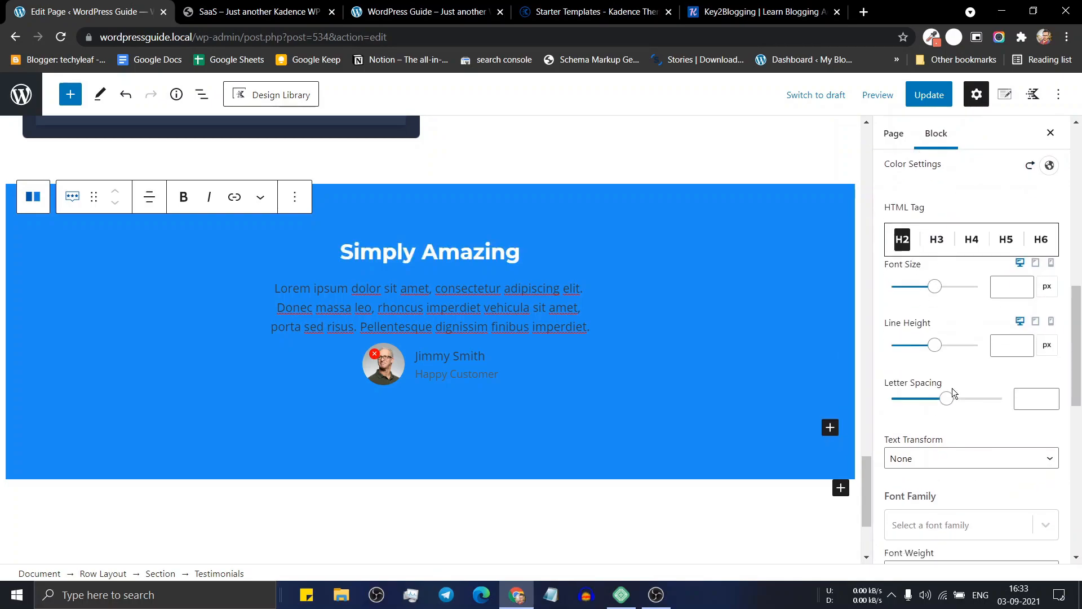
scroll(941, 265, "up", 1)
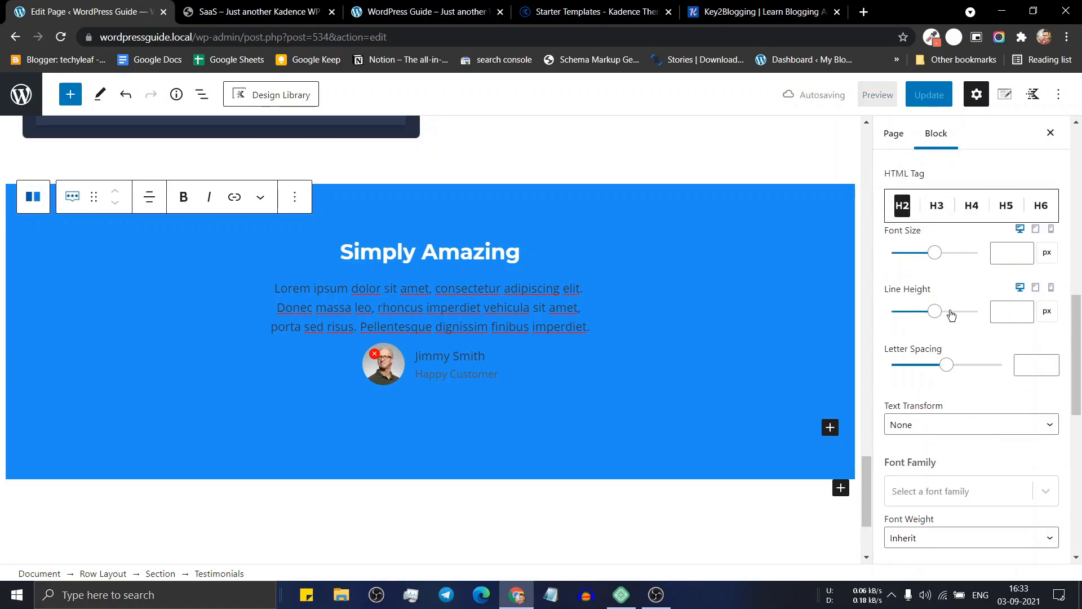
scroll(966, 417, "down", 6)
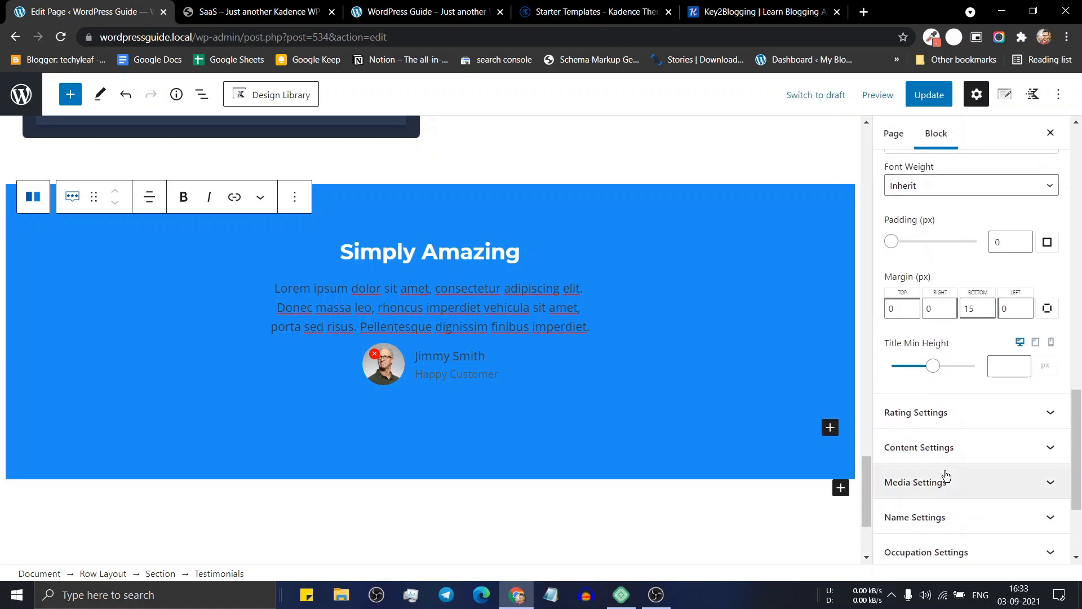
left_click(963, 414)
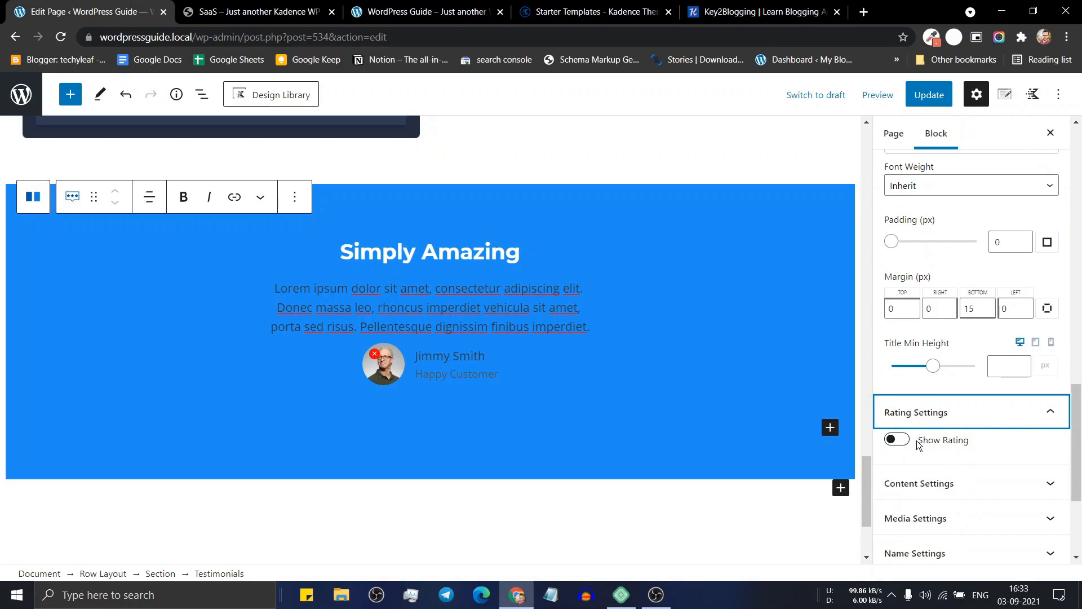
left_click(902, 442)
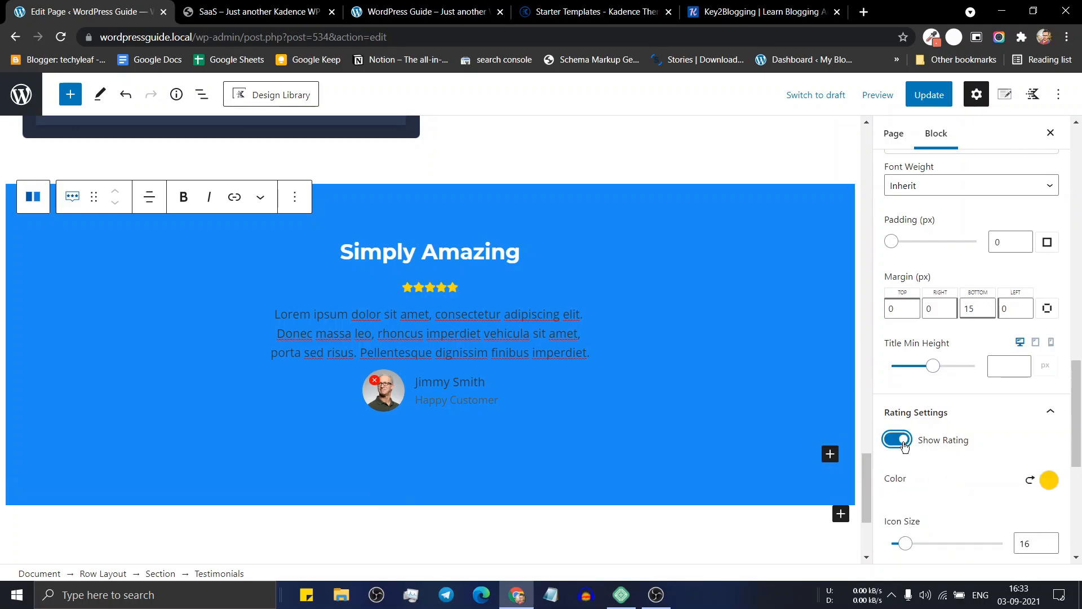
scroll(901, 303, "down", 3)
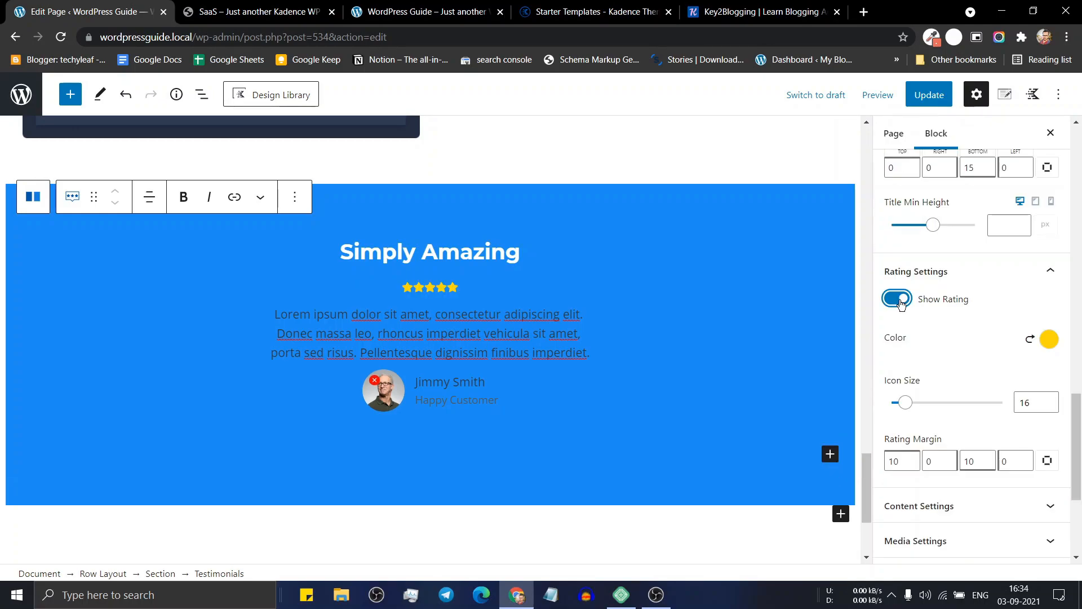
left_click(900, 300)
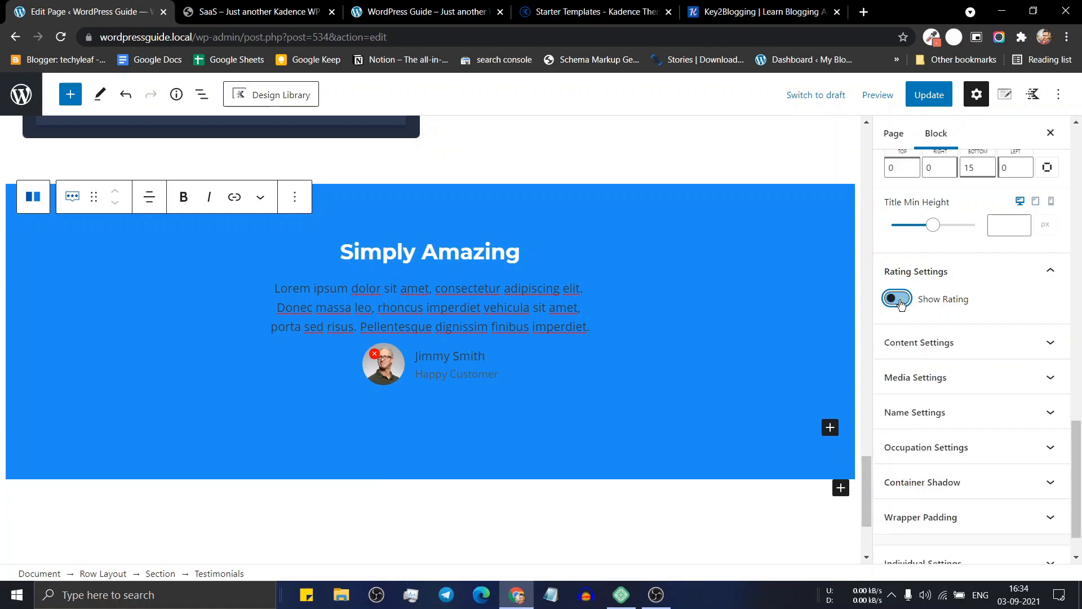
- Set the testimonial's content text color to the white palette color
left_click(936, 350)
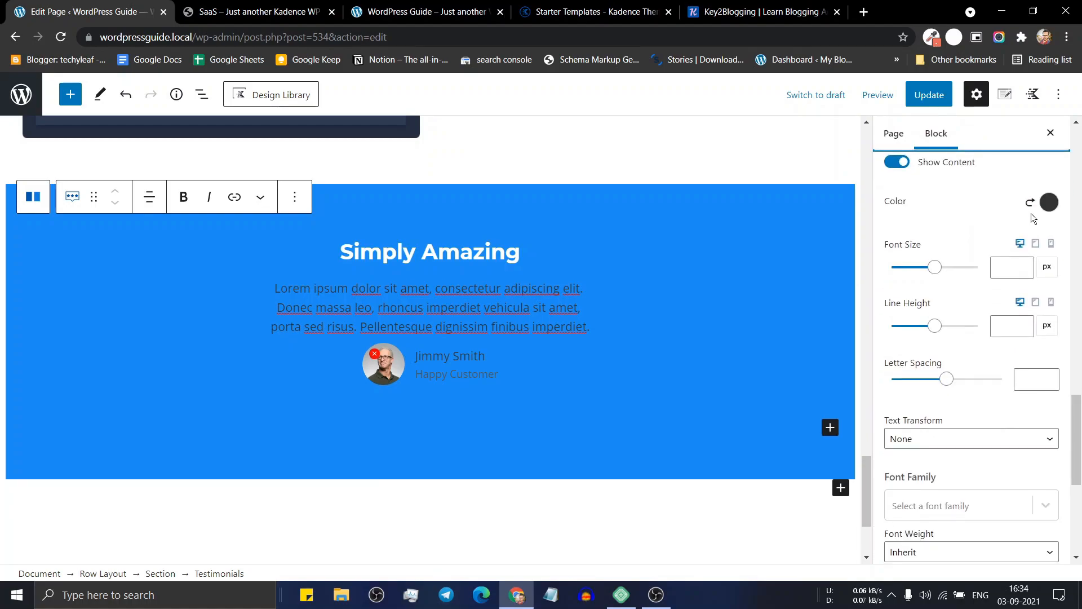
left_click(1048, 201)
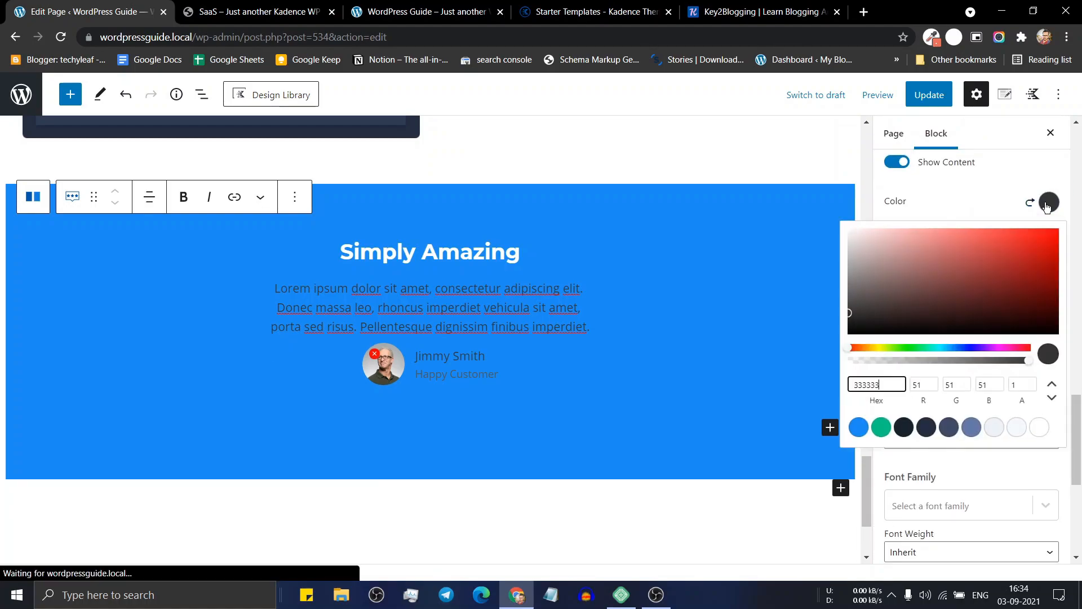
left_click(1041, 430)
left_click(978, 195)
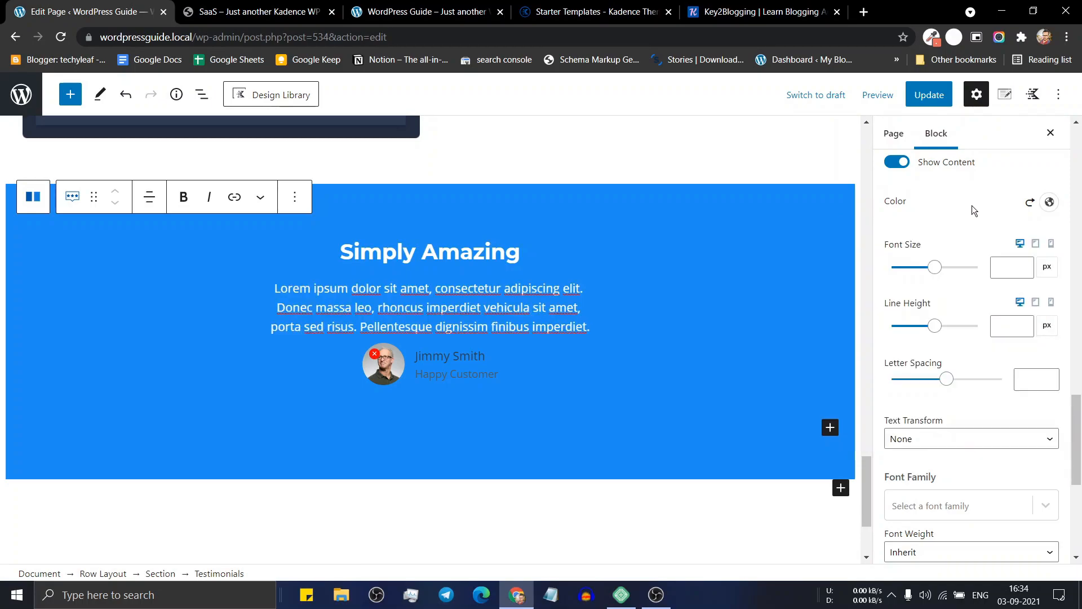
scroll(972, 205, "up", 3)
left_click(957, 286)
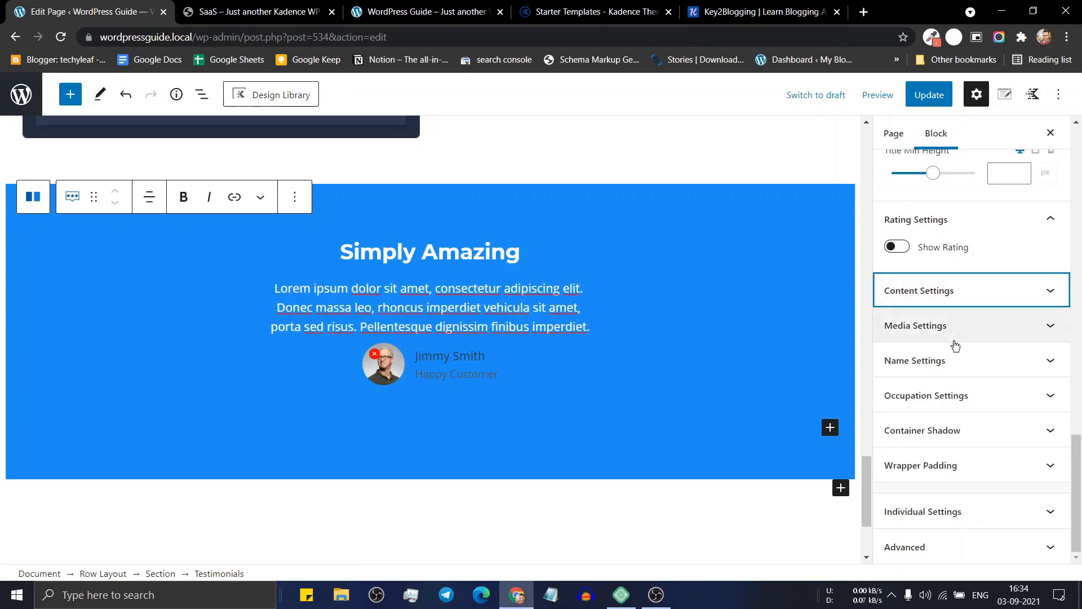
- Set the testimonial's author name color to the white palette color
left_click(952, 363)
scroll(959, 316, "down", 3)
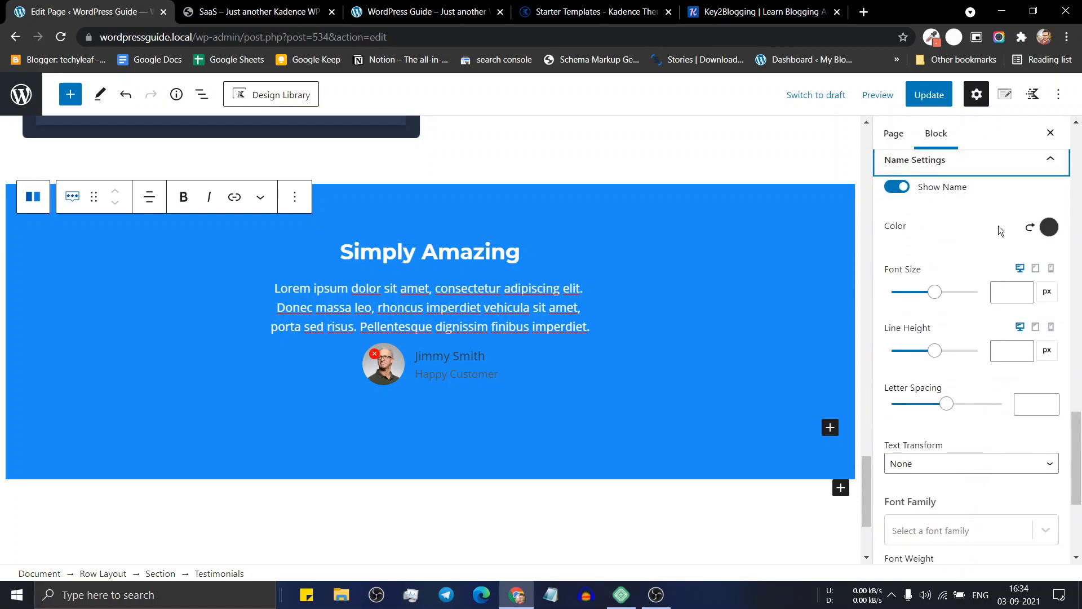
left_click(1049, 227)
left_click(1039, 452)
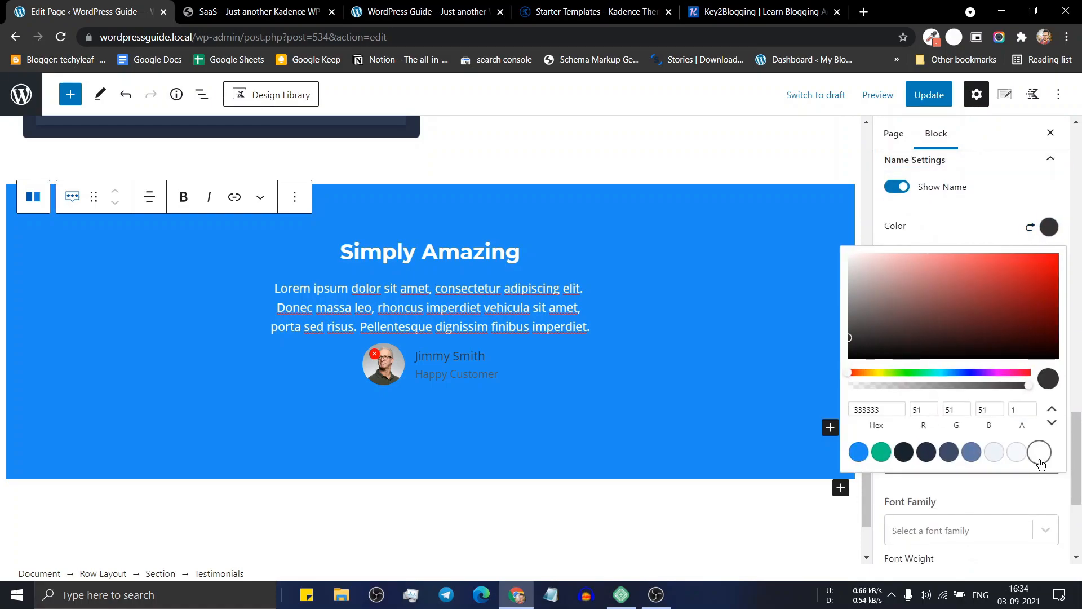
left_click(969, 215)
scroll(973, 218, "up", 2)
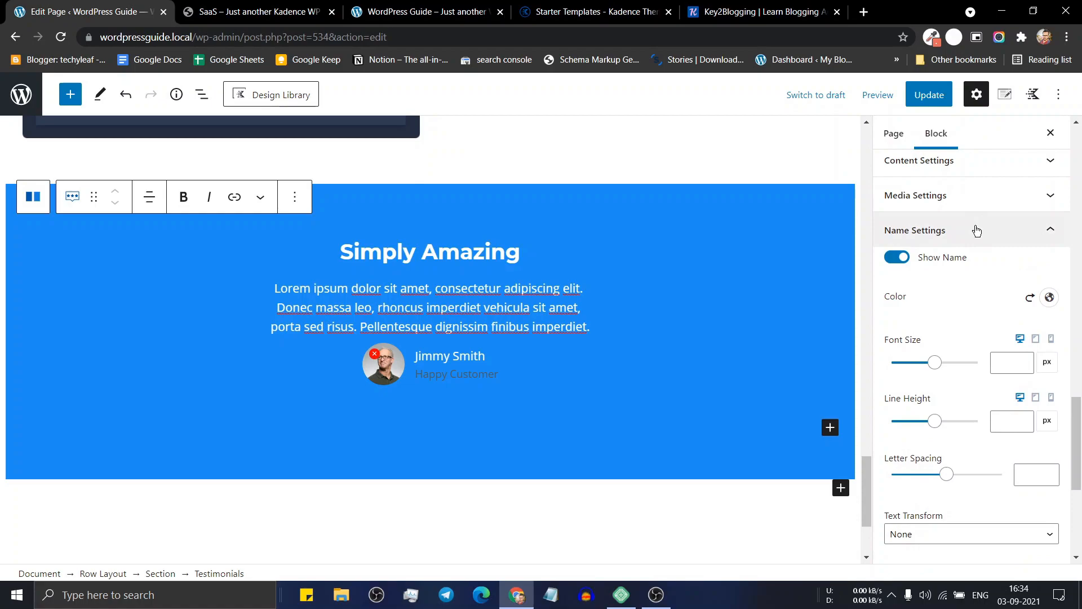
left_click(976, 229)
- Set the testimonial's occupation text color to the white palette color
left_click(955, 401)
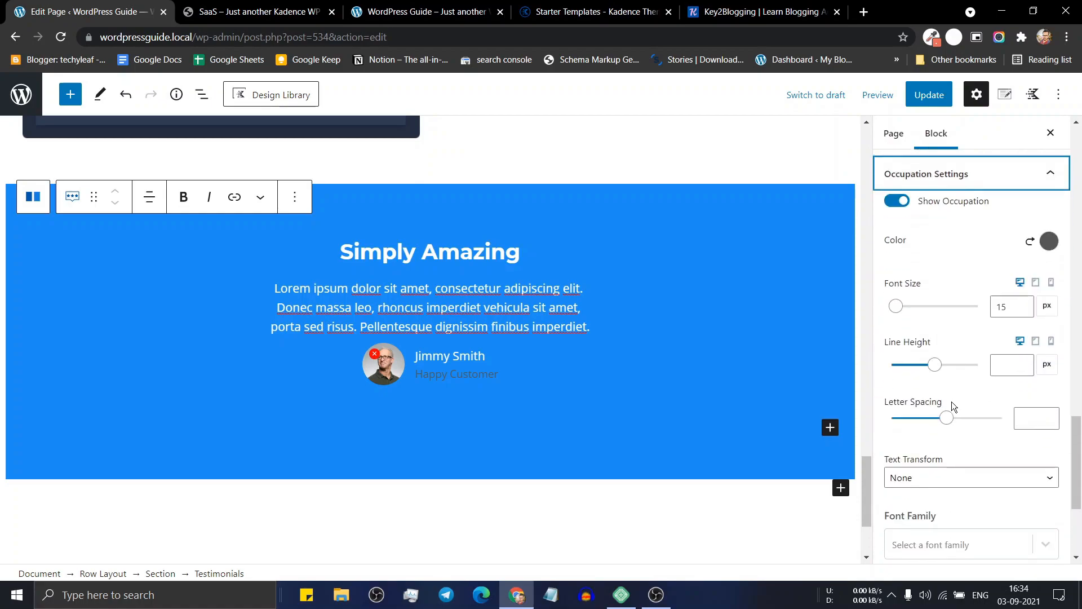
left_click(1049, 227)
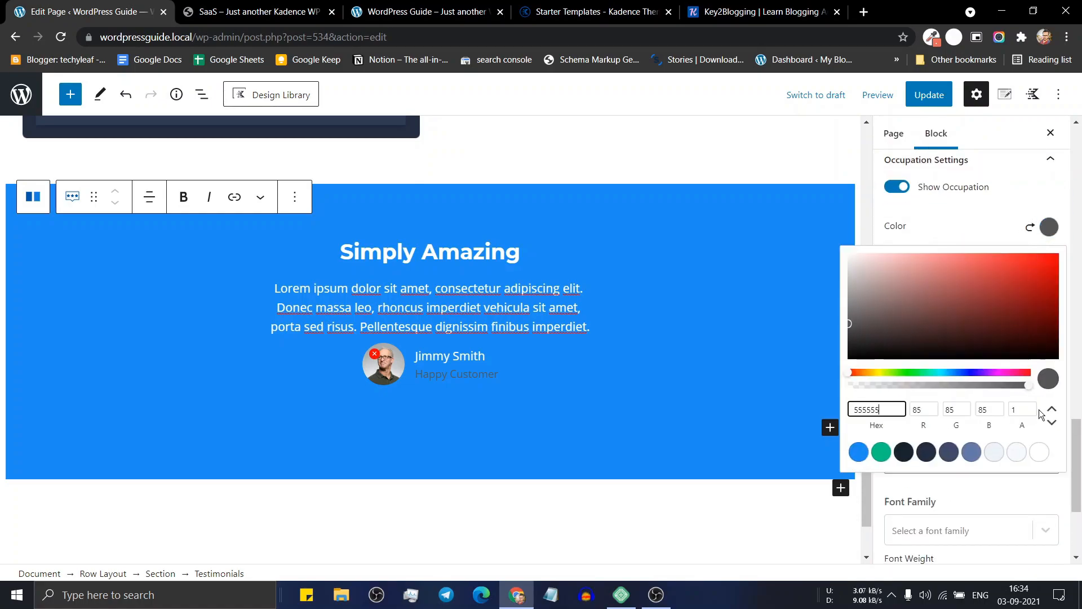
left_click(1038, 452)
left_click(838, 316)
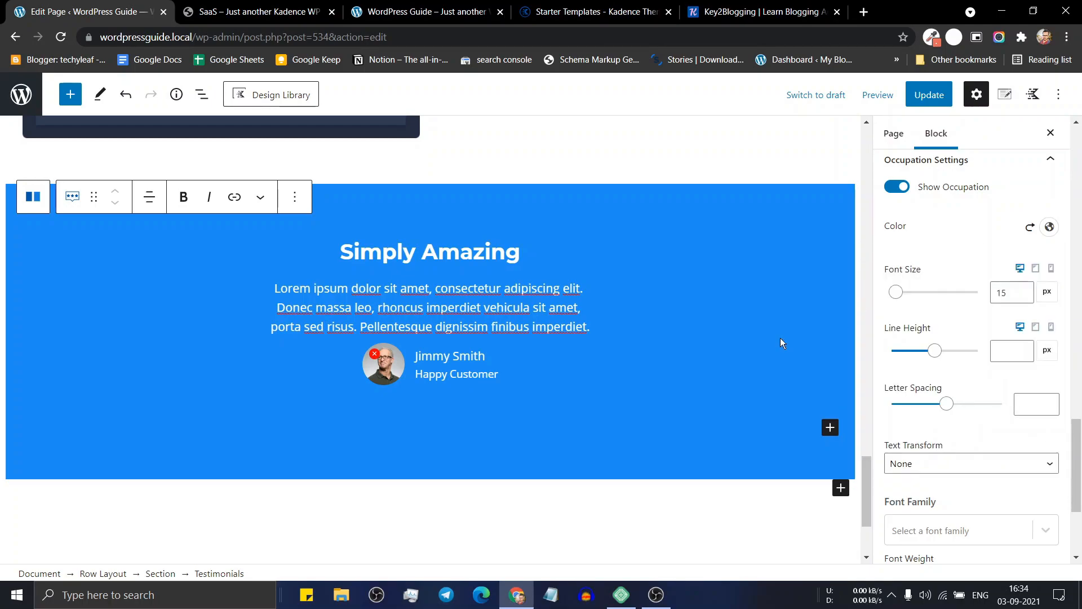
scroll(653, 325, "up", 1)
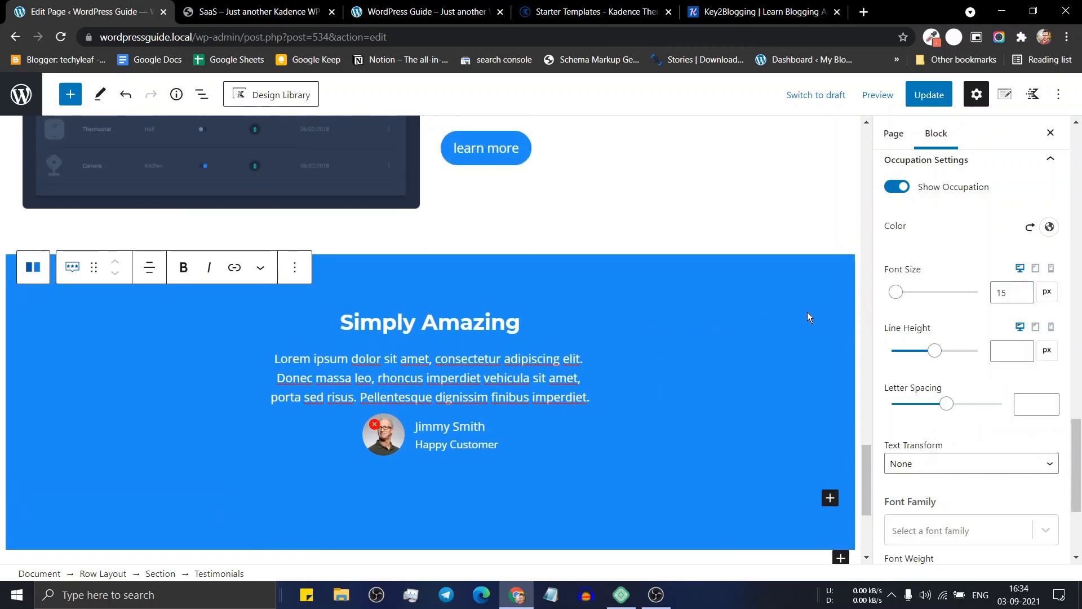
scroll(969, 383, "down", 3)
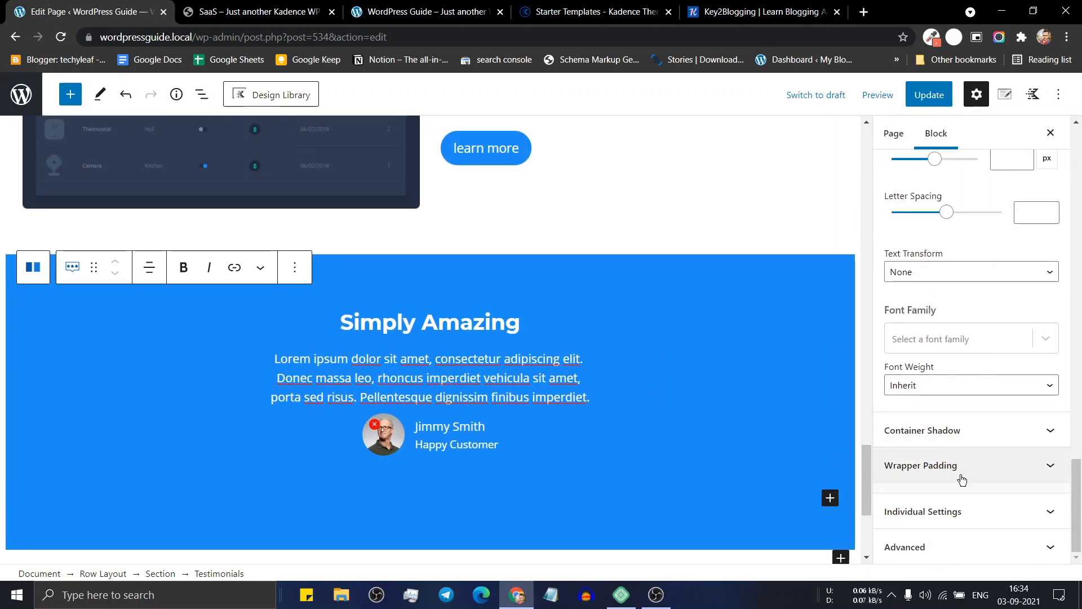
left_click(978, 437)
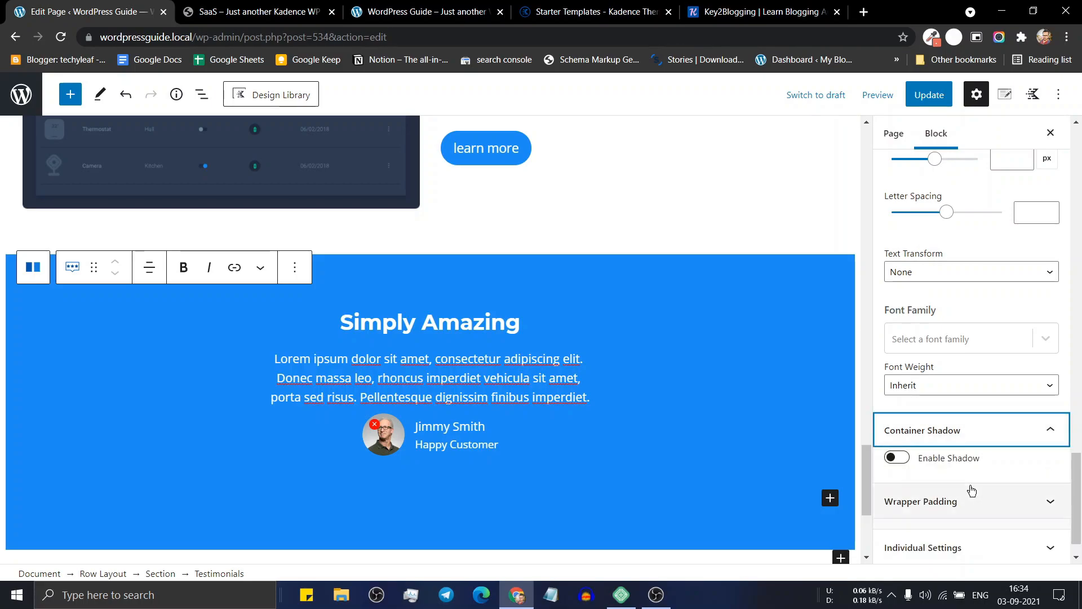
scroll(958, 485, "down", 1)
left_click(958, 466)
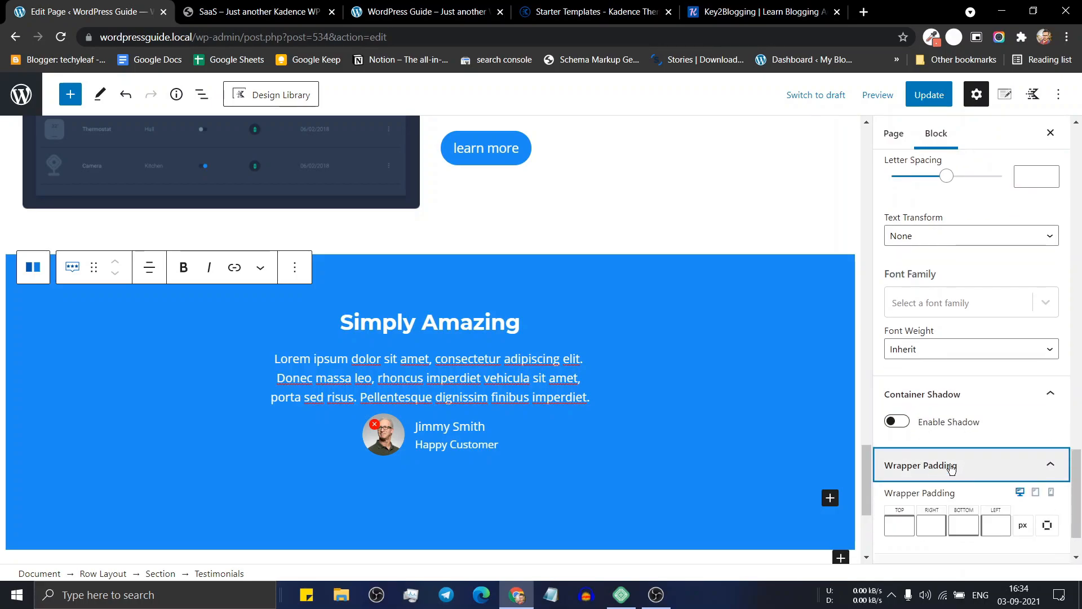
left_click(976, 466)
left_click(986, 394)
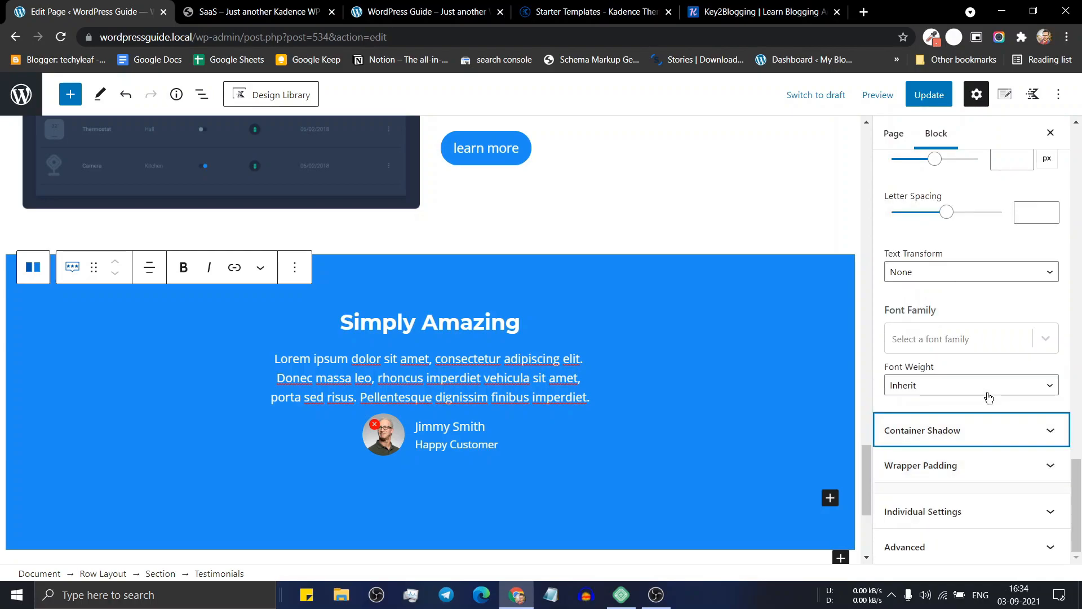
- Check the section edges on the SaaS demo page and give the testimonial's Row Layout a layered wave as its bottom divider
left_click(491, 262)
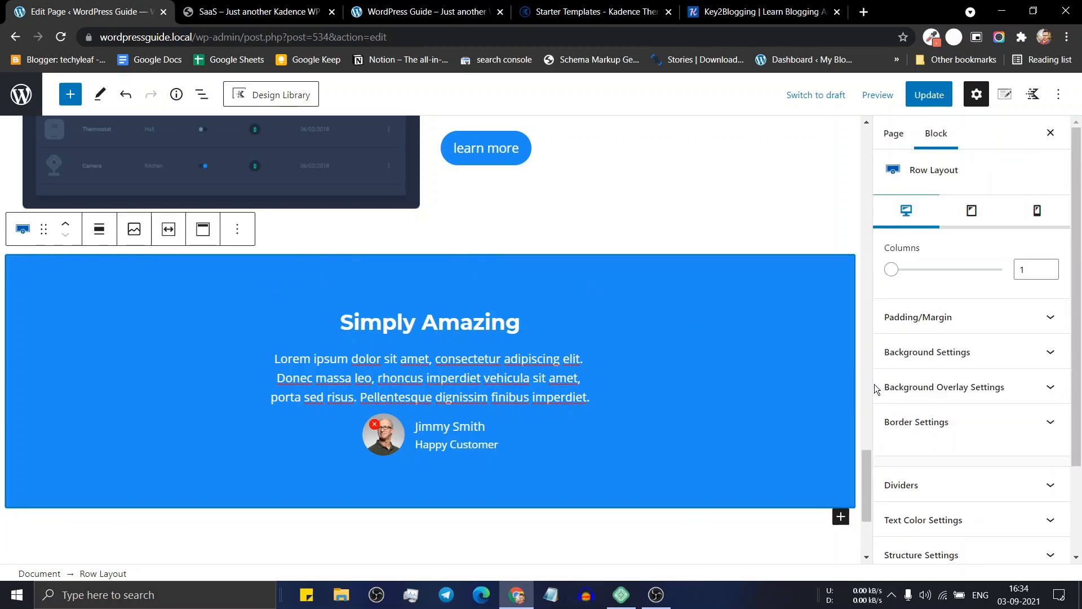
scroll(964, 389, "down", 2)
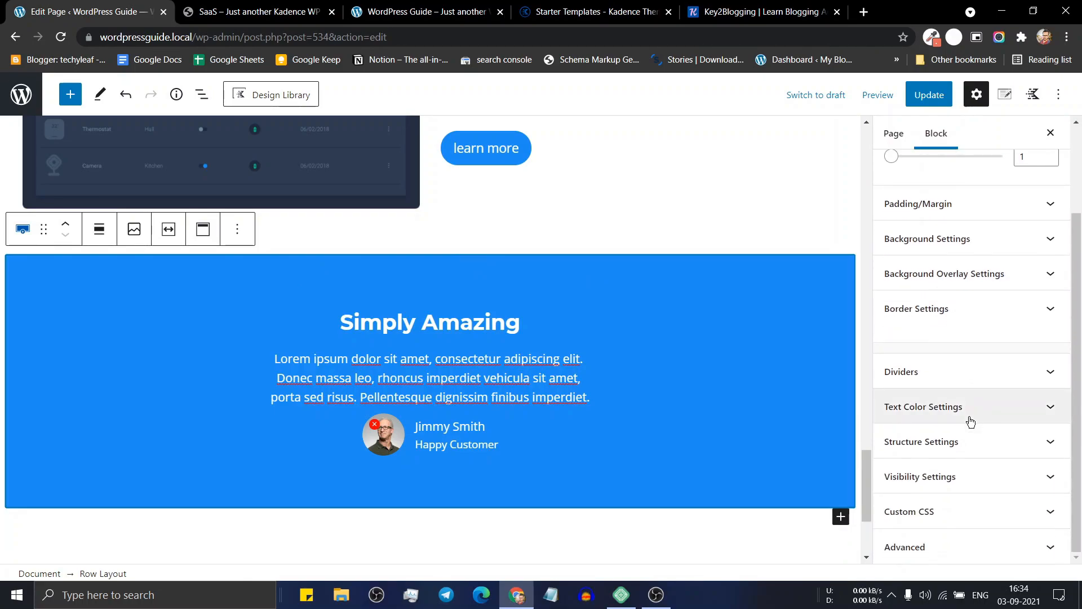
left_click(947, 377)
scroll(959, 445, "down", 3)
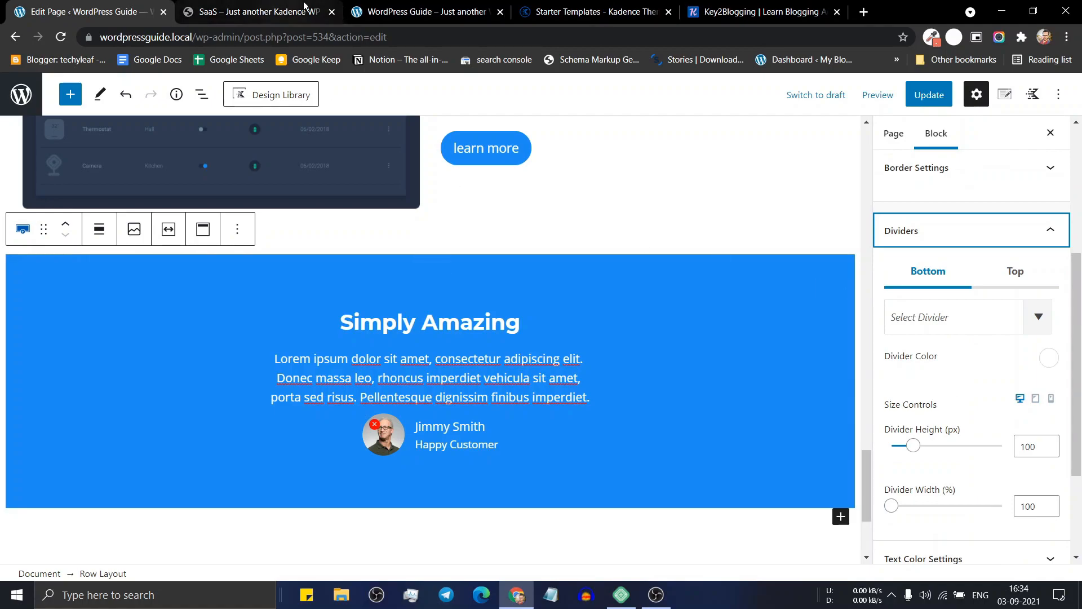
left_click(259, 11)
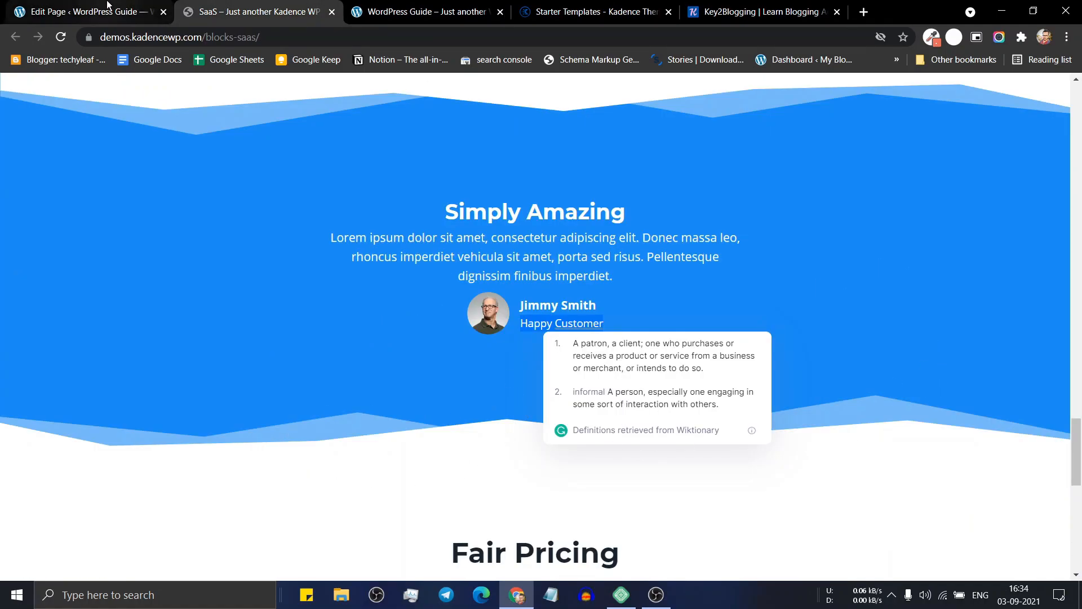
left_click(85, 11)
left_click(964, 317)
scroll(930, 430, "down", 5)
scroll(930, 431, "down", 5)
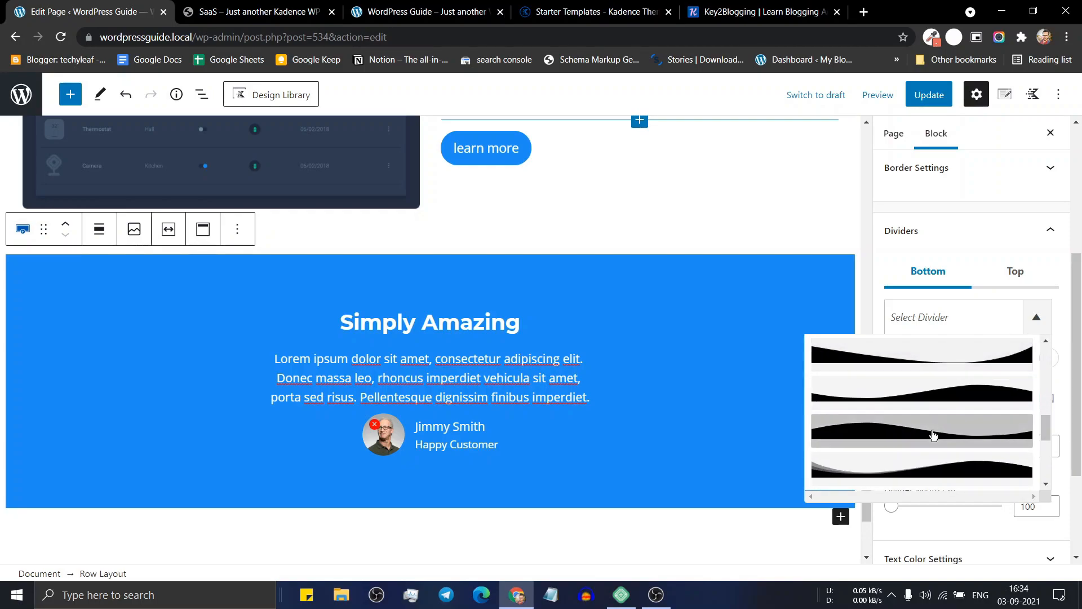
scroll(942, 442, "down", 1)
scroll(925, 447, "up", 4)
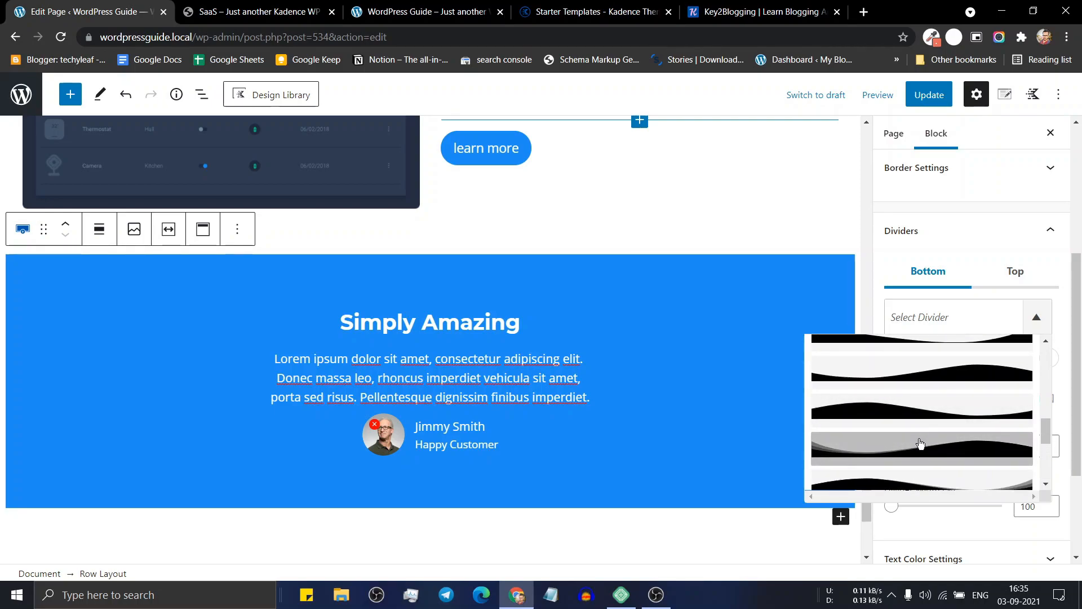
left_click(920, 443)
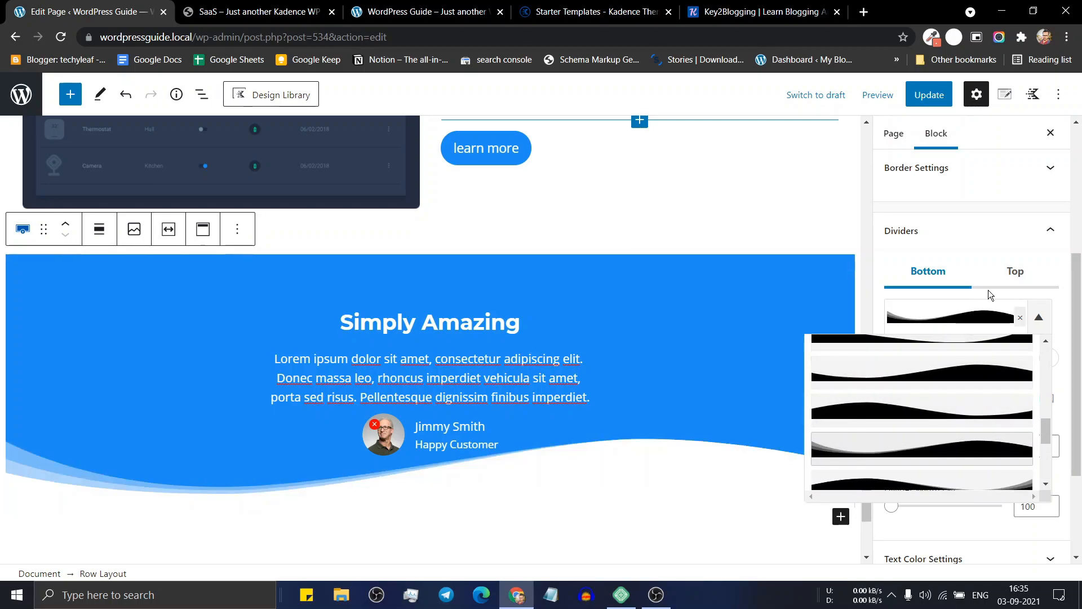
- Try several triangle and curve shapes as the top divider of the testimonial's Row Layout
left_click(1012, 273)
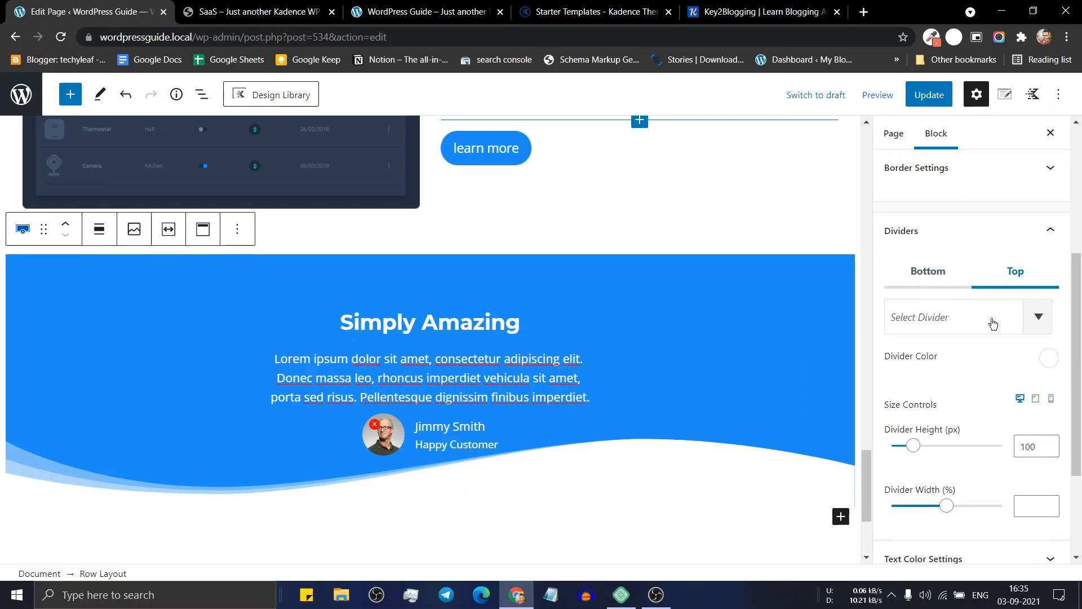
left_click(991, 322)
left_click(914, 403)
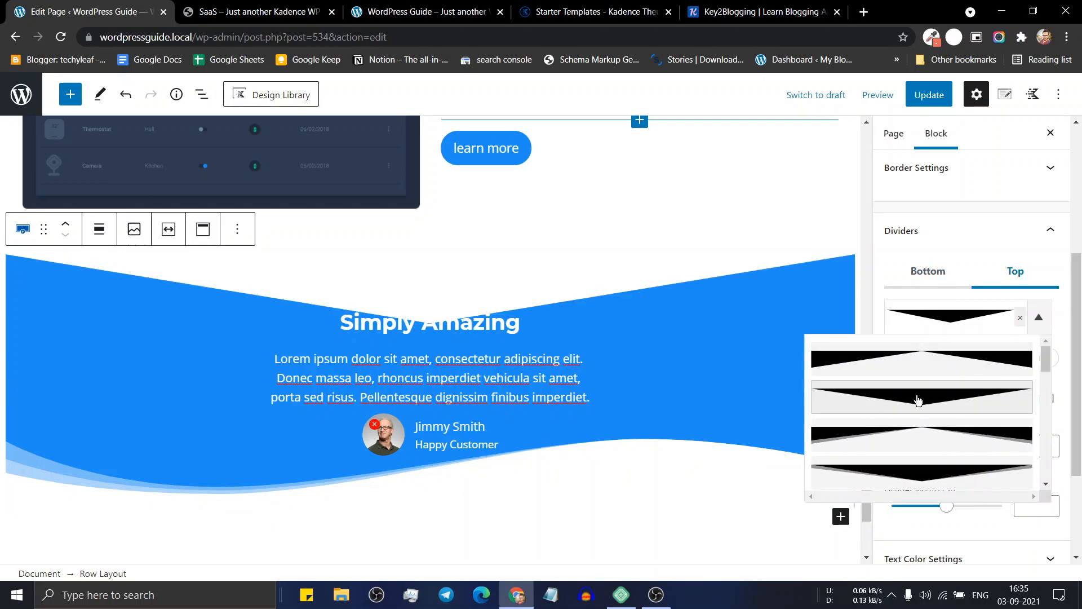
left_click(927, 434)
scroll(930, 427, "down", 1)
left_click(935, 415)
scroll(934, 411, "down", 1)
left_click(936, 413)
scroll(936, 411, "down", 1)
left_click(935, 415)
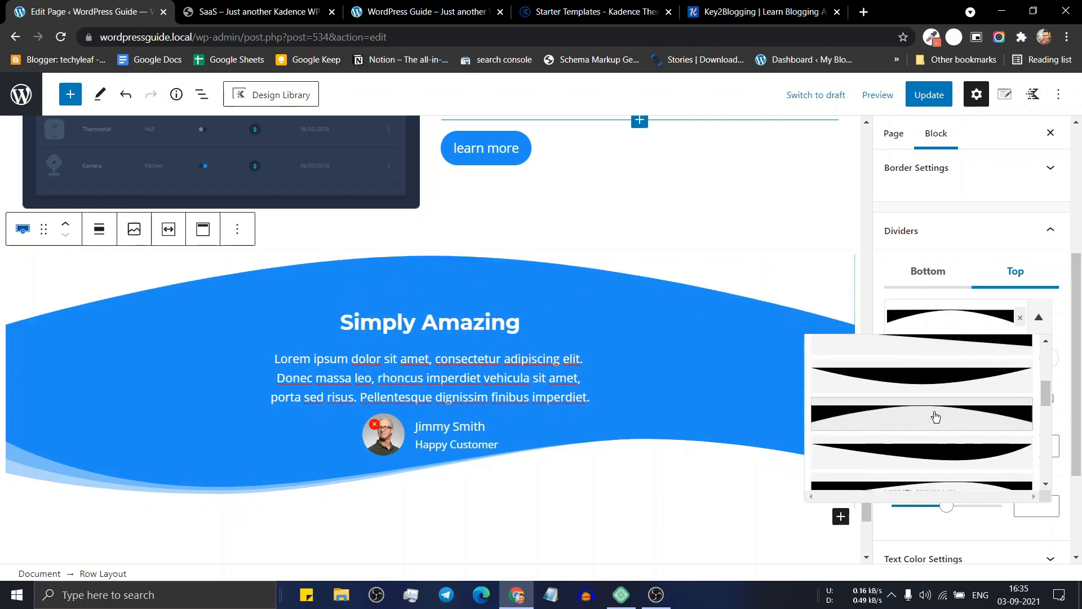
scroll(935, 417, "down", 1)
left_click(935, 417)
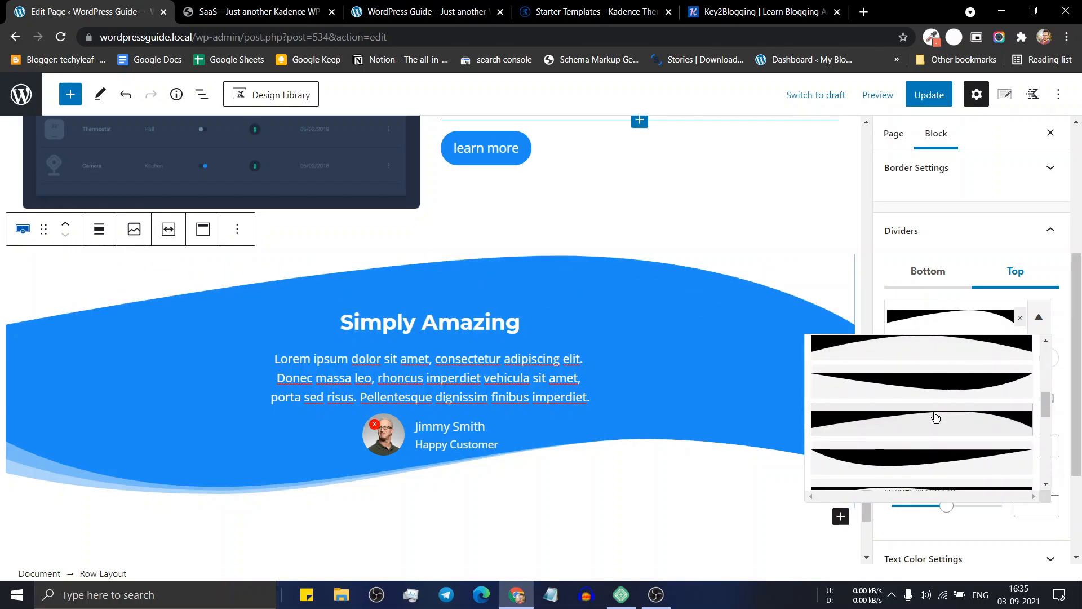
left_click(935, 417)
scroll(933, 423, "down", 1)
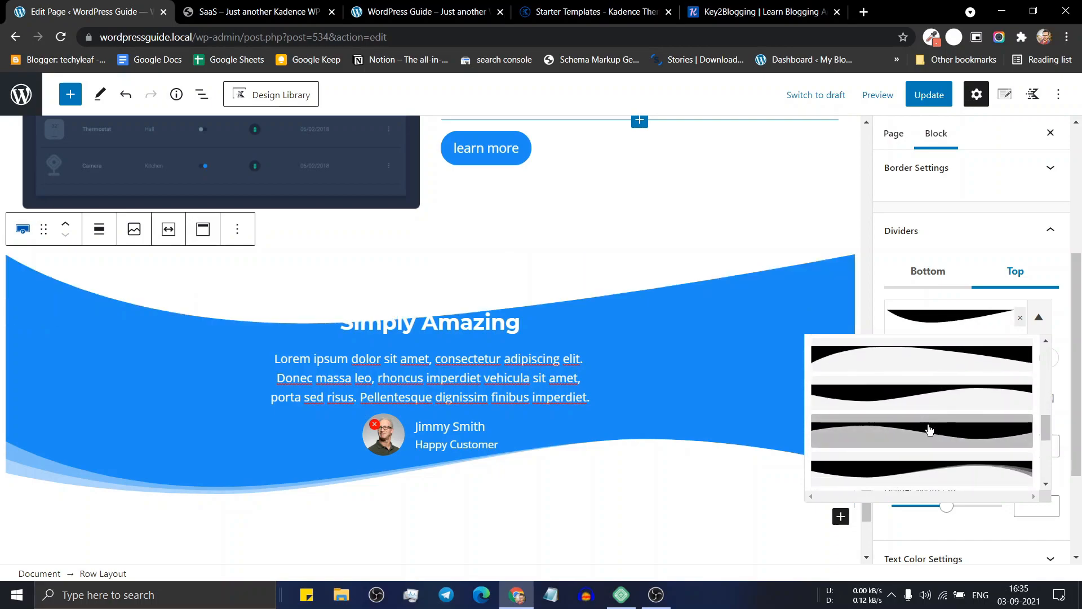
- Set the top divider of the testimonial's Row Layout to the layered wave shape
left_click(931, 428)
left_click(928, 467)
scroll(928, 468, "down", 1)
scroll(935, 456, "down", 3)
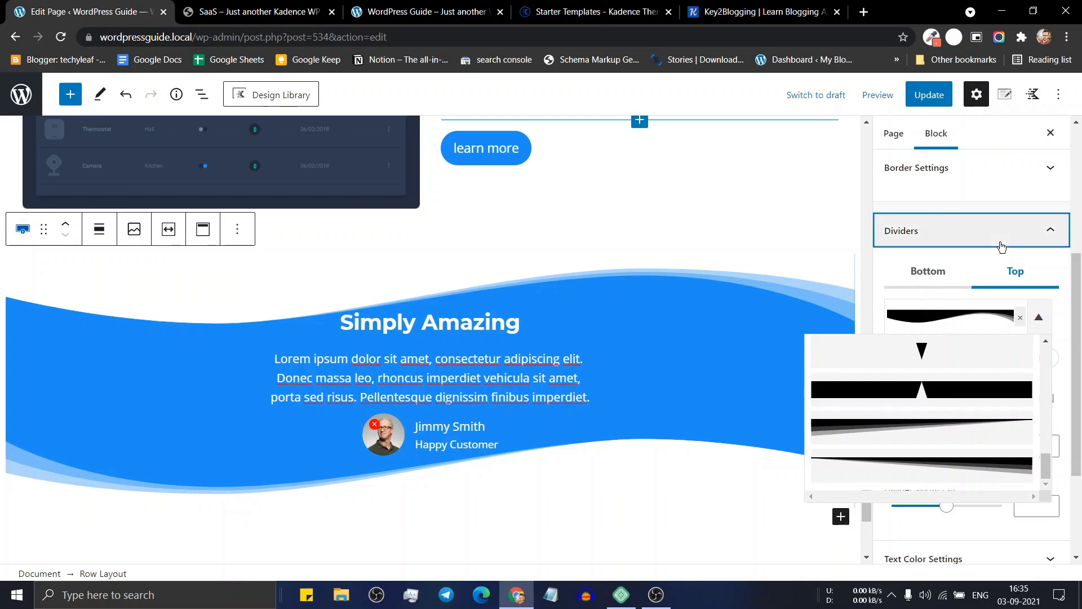
- Set the testimonial Row Layout's top and bottom padding to 80 px
left_click(1001, 247)
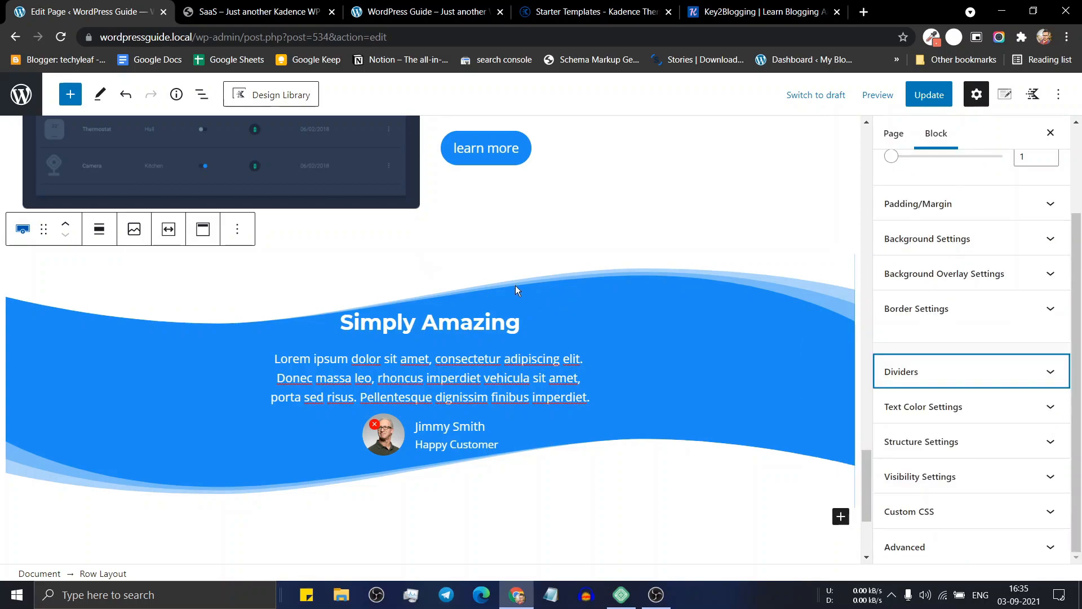
left_click(962, 205)
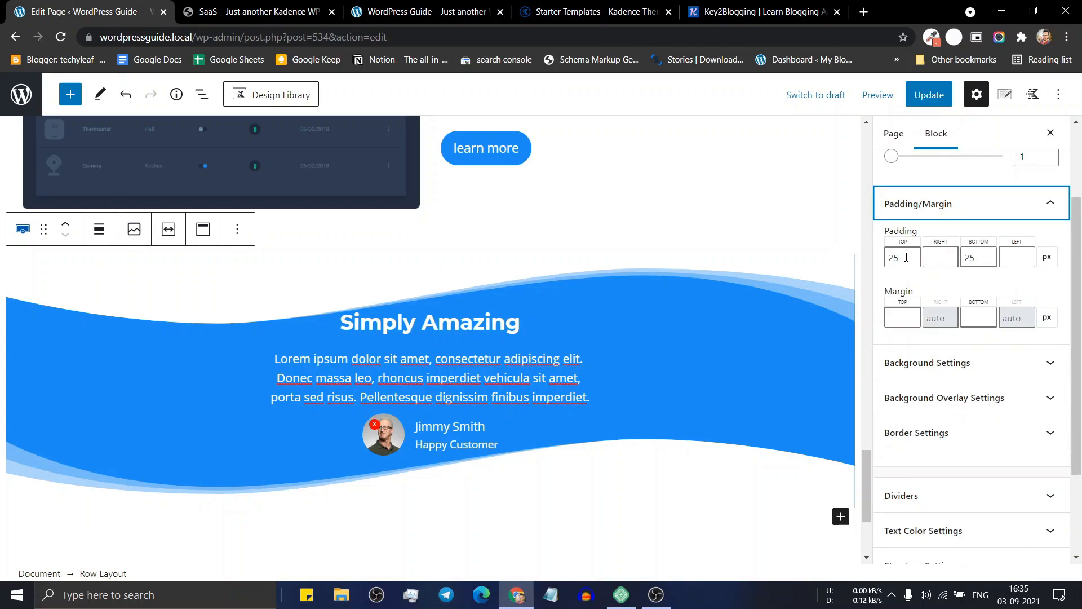
left_click(906, 257)
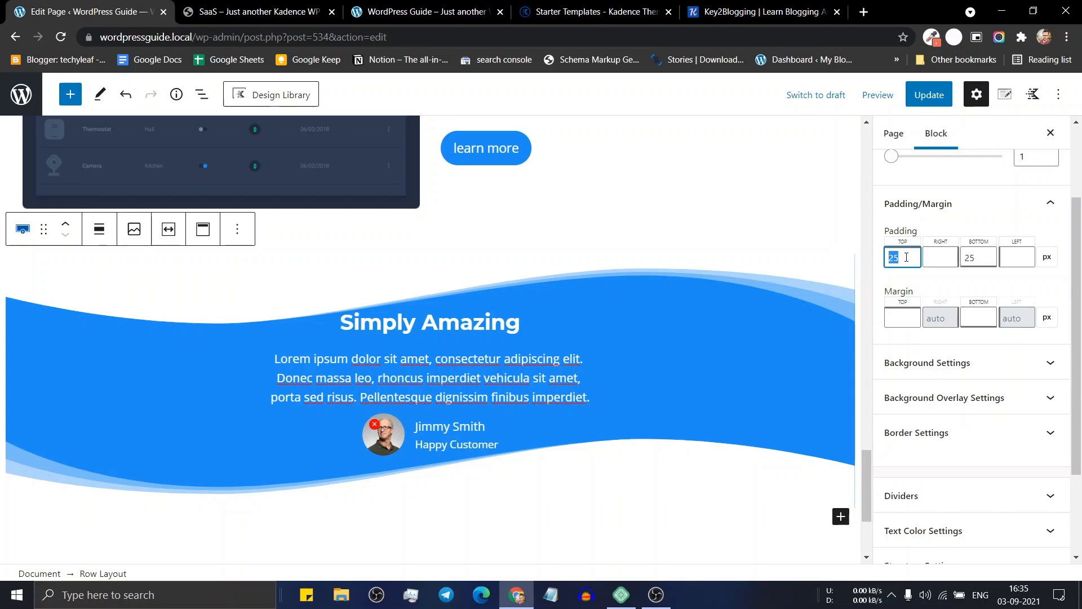
type("80")
left_click(977, 258)
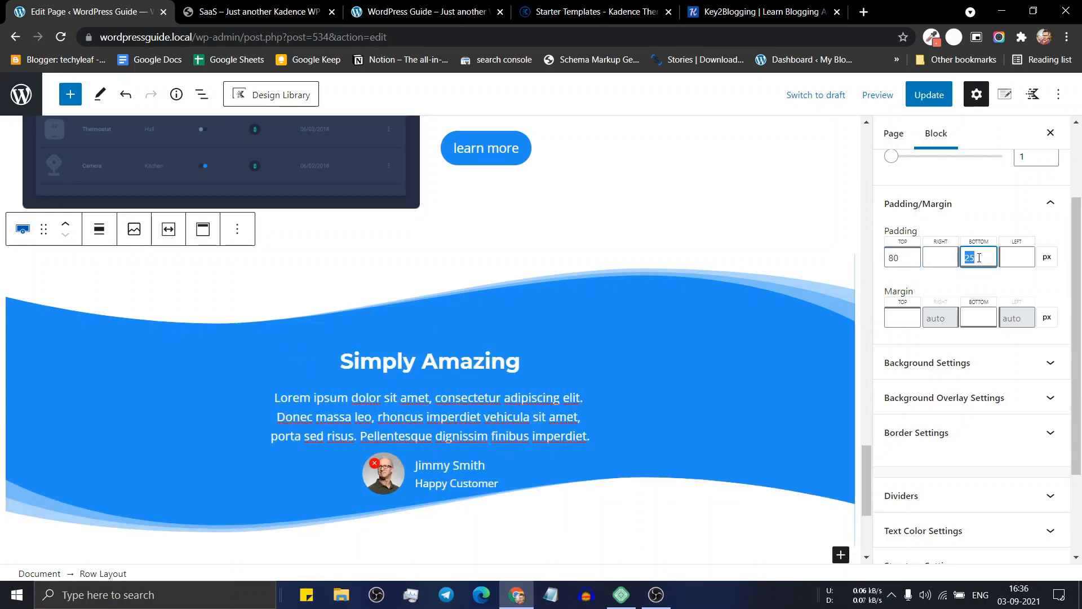
type("80")
scroll(653, 344, "down", 1)
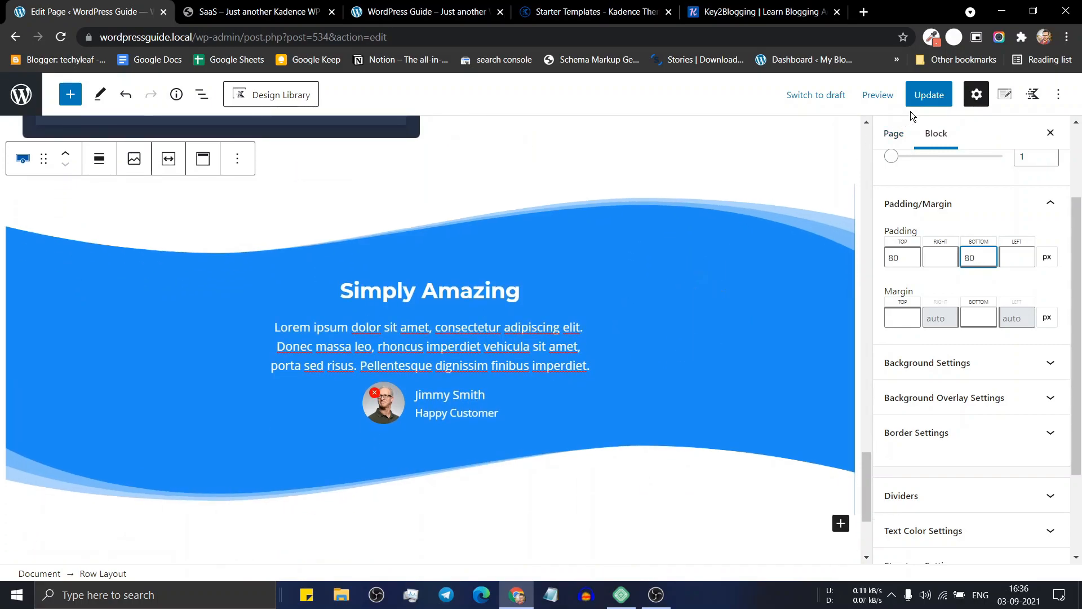
- Update the page and reload the live WordPress Guide site to check the Simply Amazing testimonial section
left_click(928, 97)
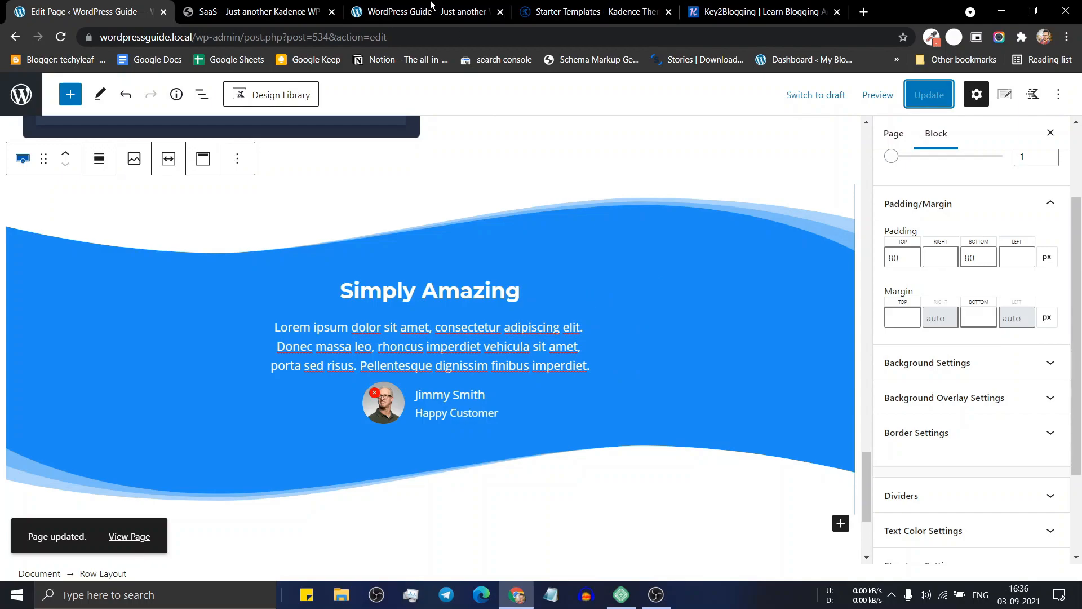
left_click(424, 11)
left_click(63, 38)
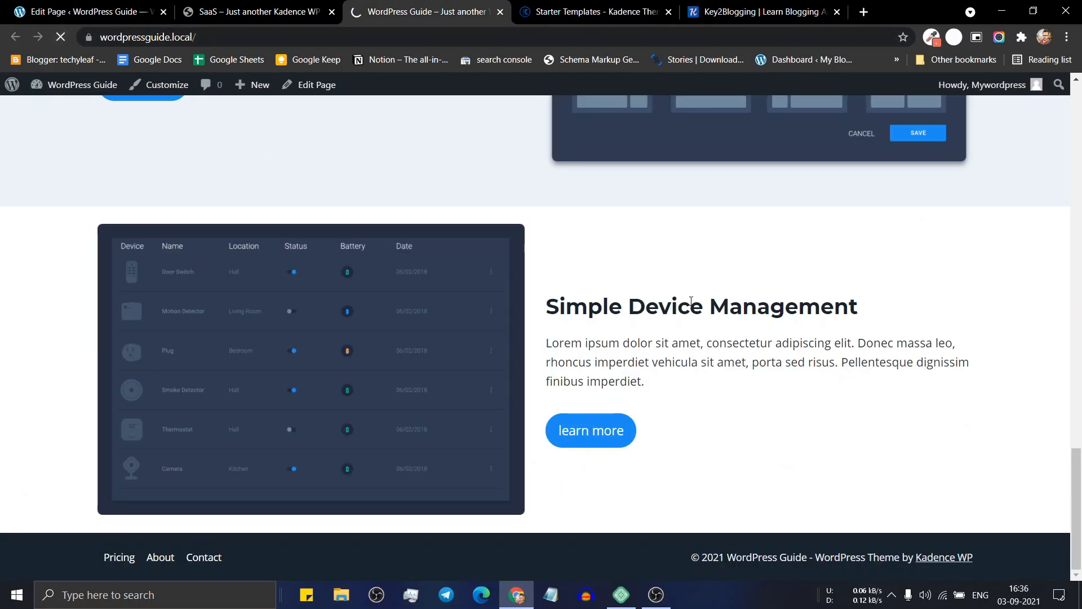
scroll(595, 337, "down", 3)
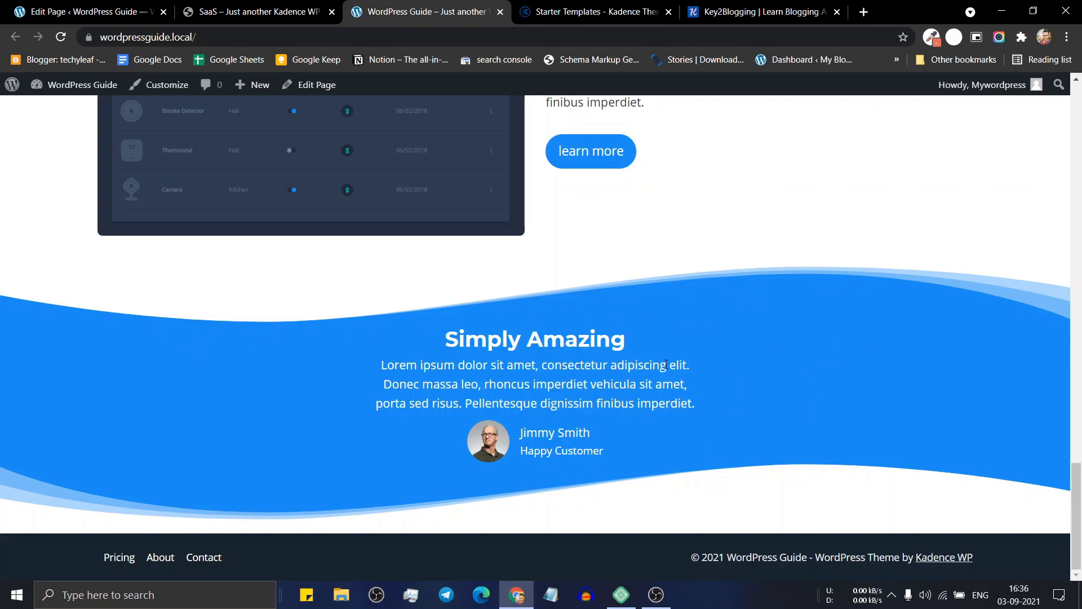
- Return to the page editor, try the Design Library's Contact Us section below the testimonial, and remove it again
left_click(85, 12)
left_click(757, 527)
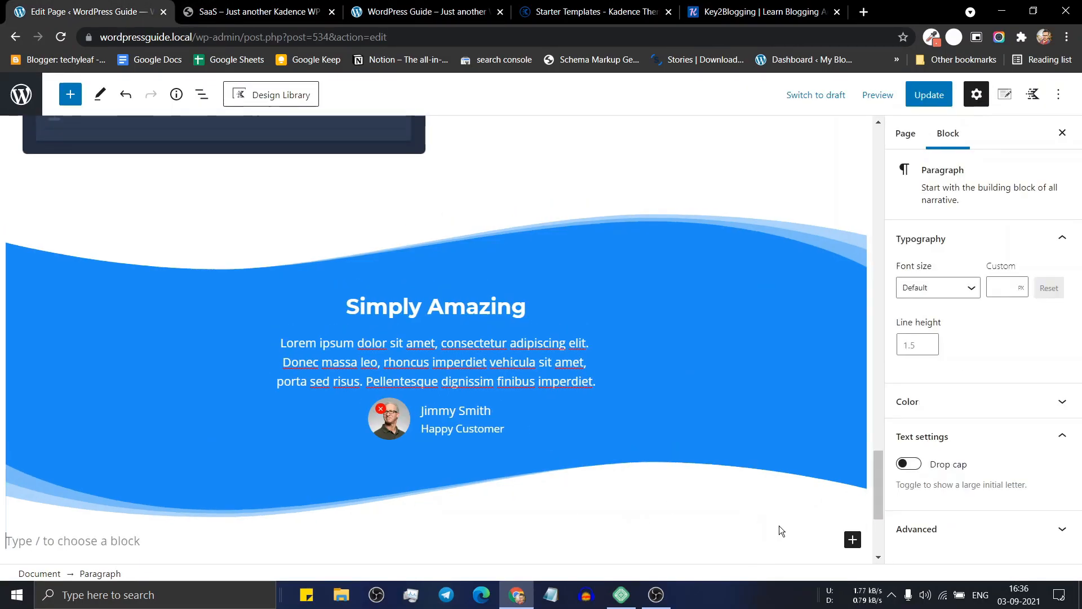
left_click(852, 539)
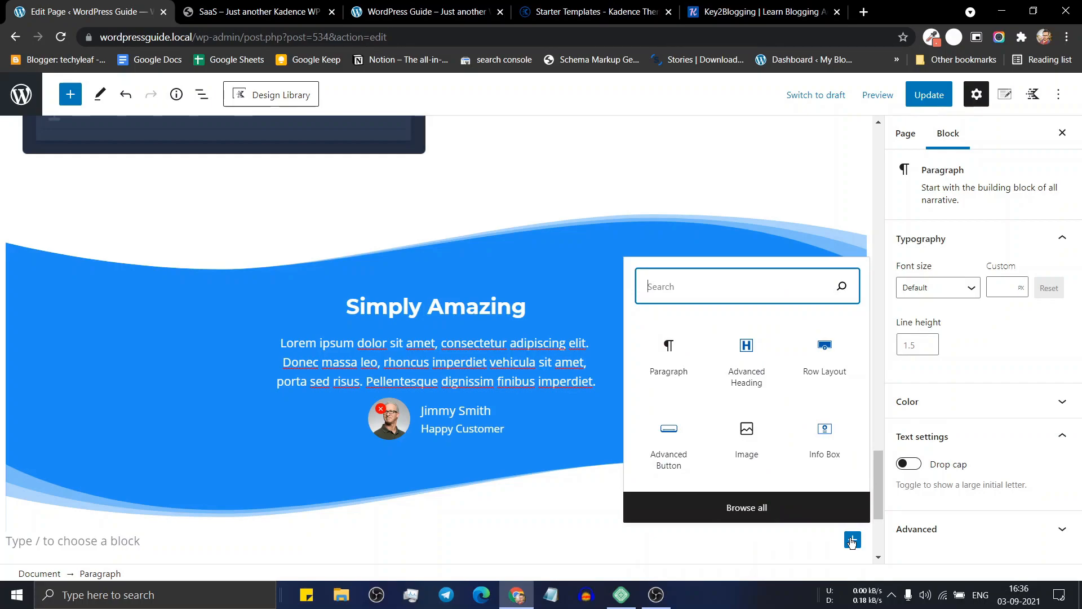
left_click(852, 540)
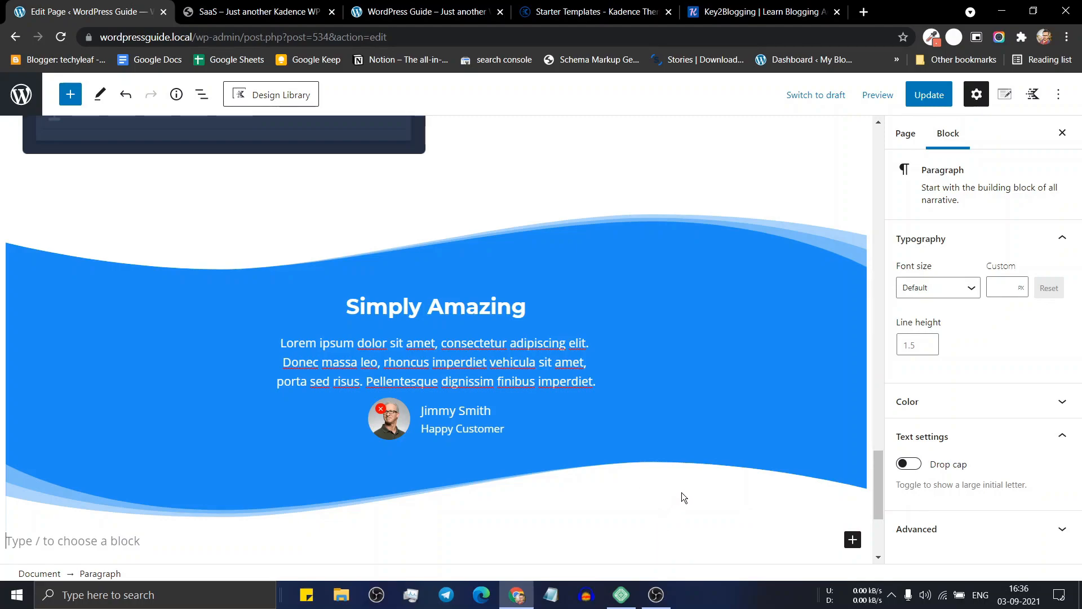
left_click(278, 96)
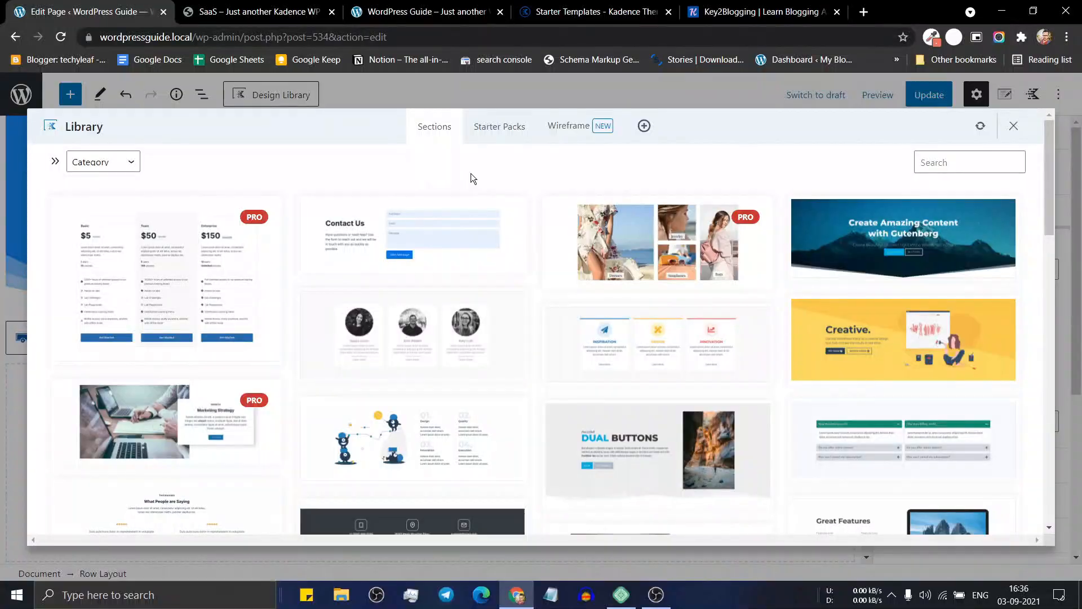
left_click(438, 237)
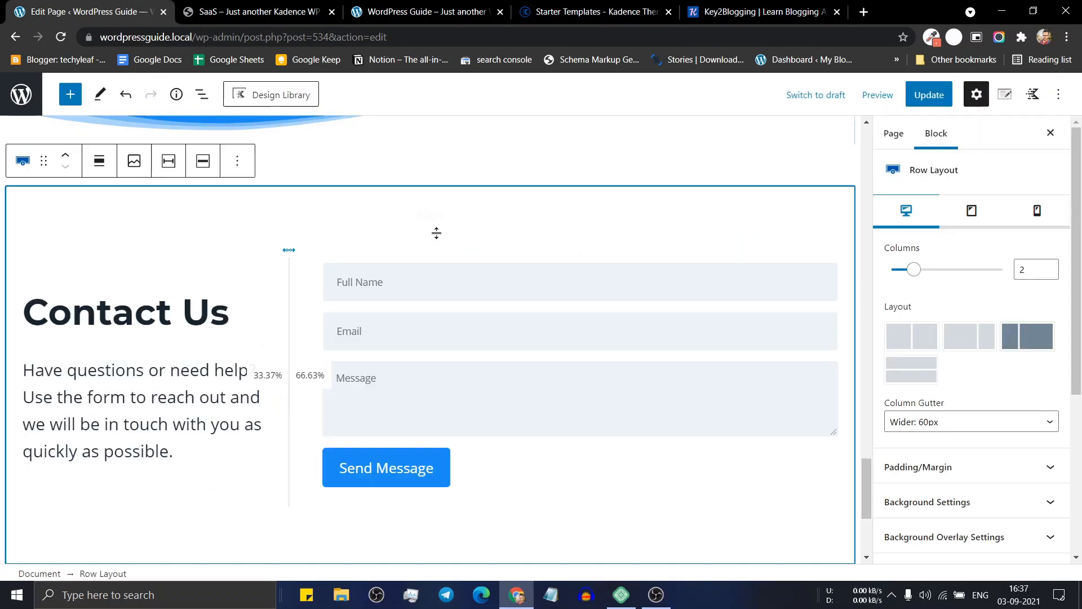
scroll(466, 363, "down", 2)
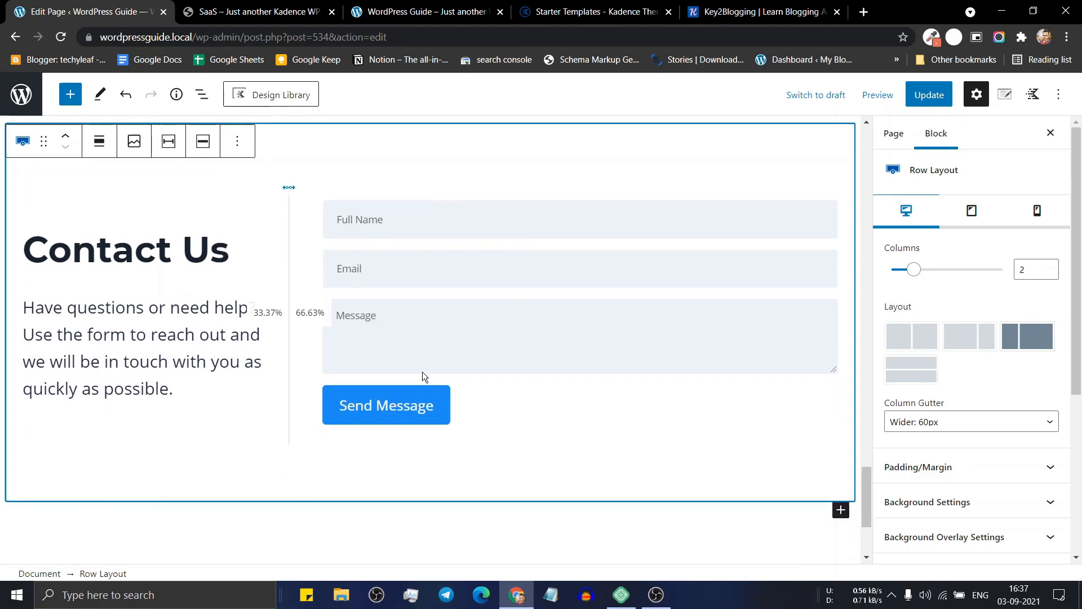
scroll(596, 317, "up", 3)
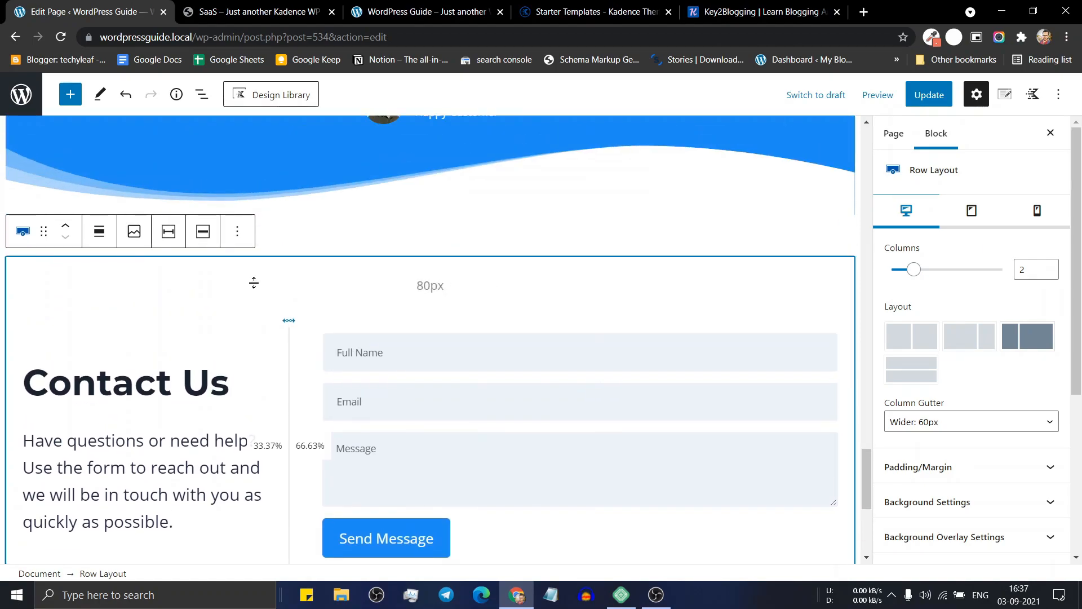
left_click(237, 231)
left_click(265, 542)
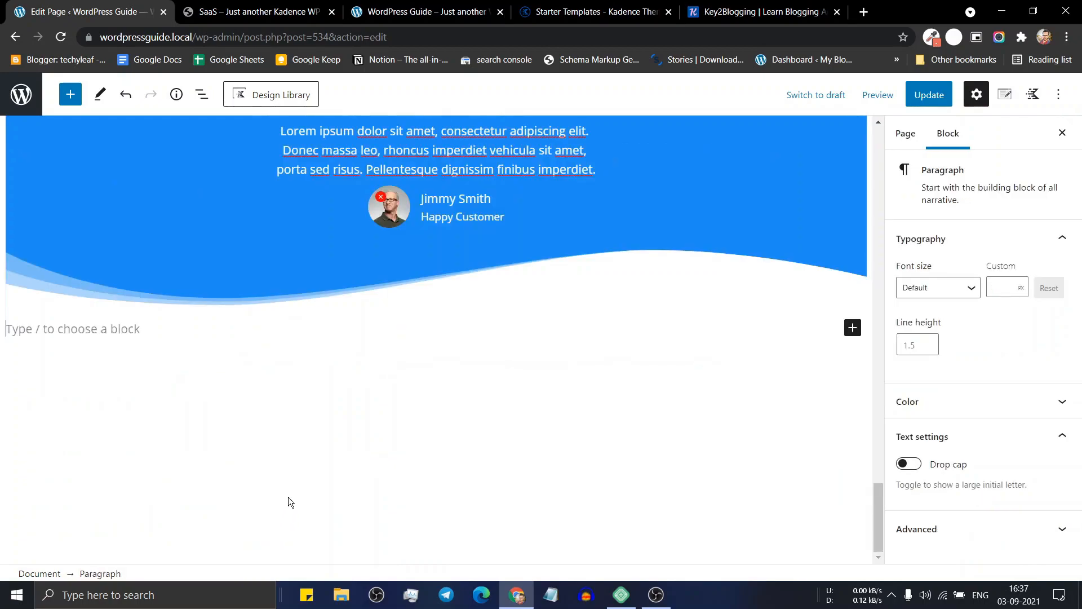
- Try the library's two-column accordion section with billing questions below the testimonial and remove it again
left_click(858, 329)
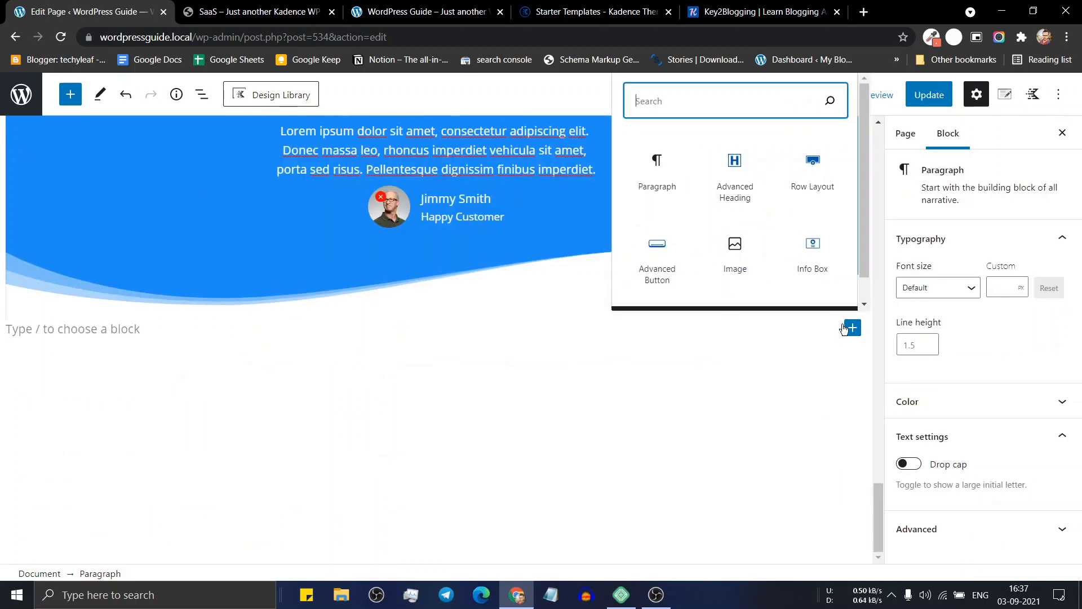
left_click(700, 382)
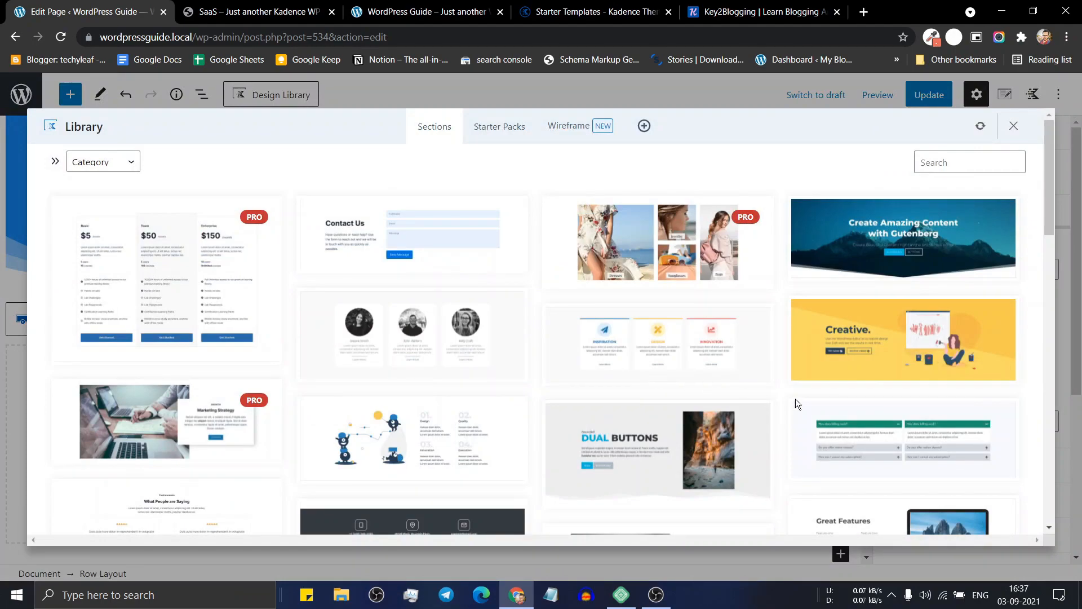
scroll(910, 441, "down", 3)
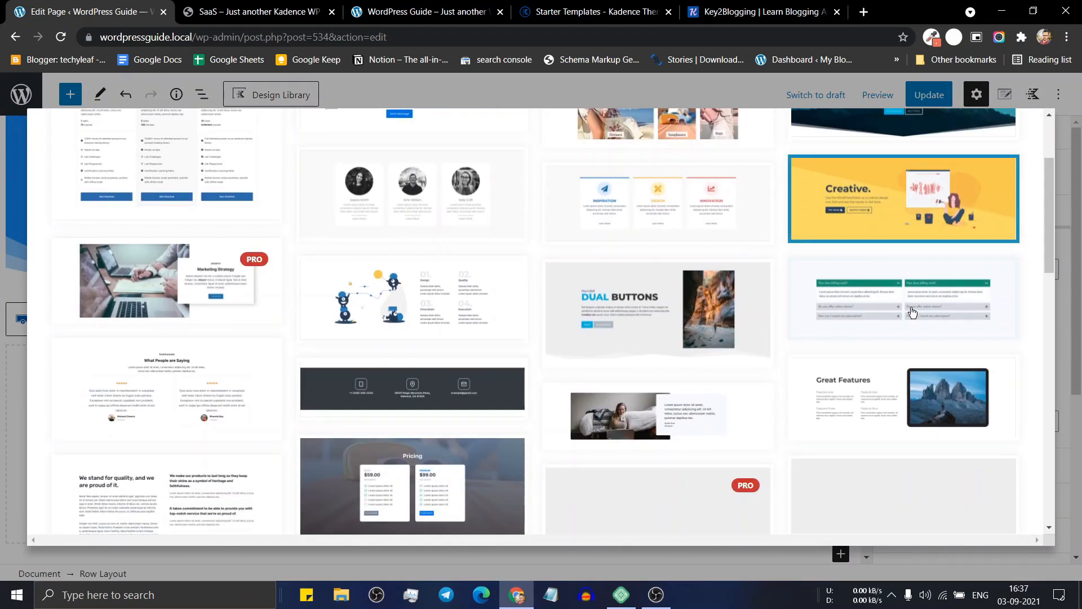
left_click(898, 301)
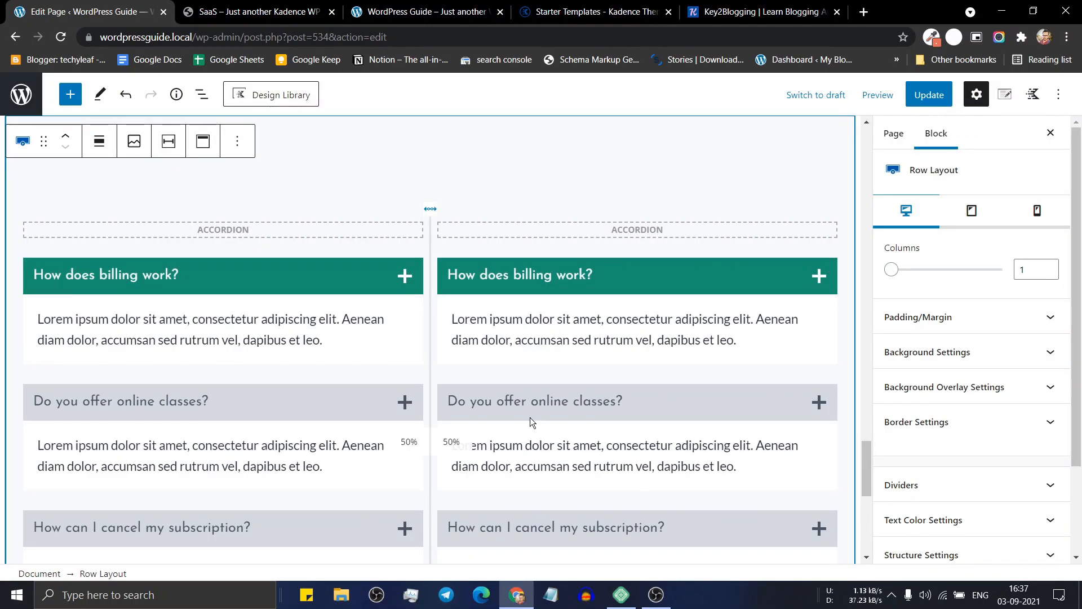
scroll(530, 422, "down", 2)
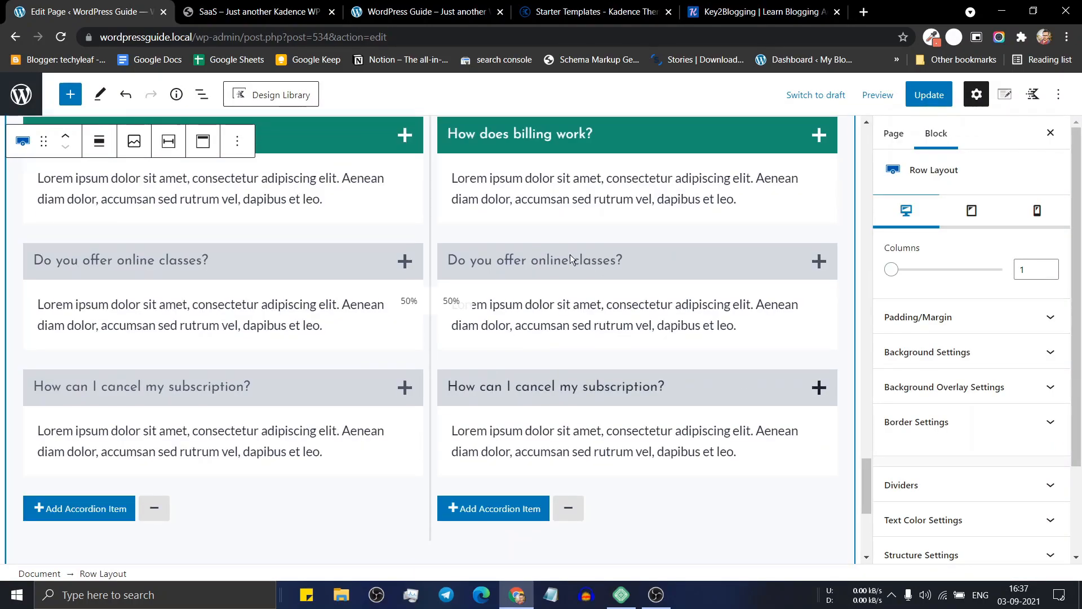
scroll(570, 259, "up", 5)
left_click(238, 301)
left_click(551, 352)
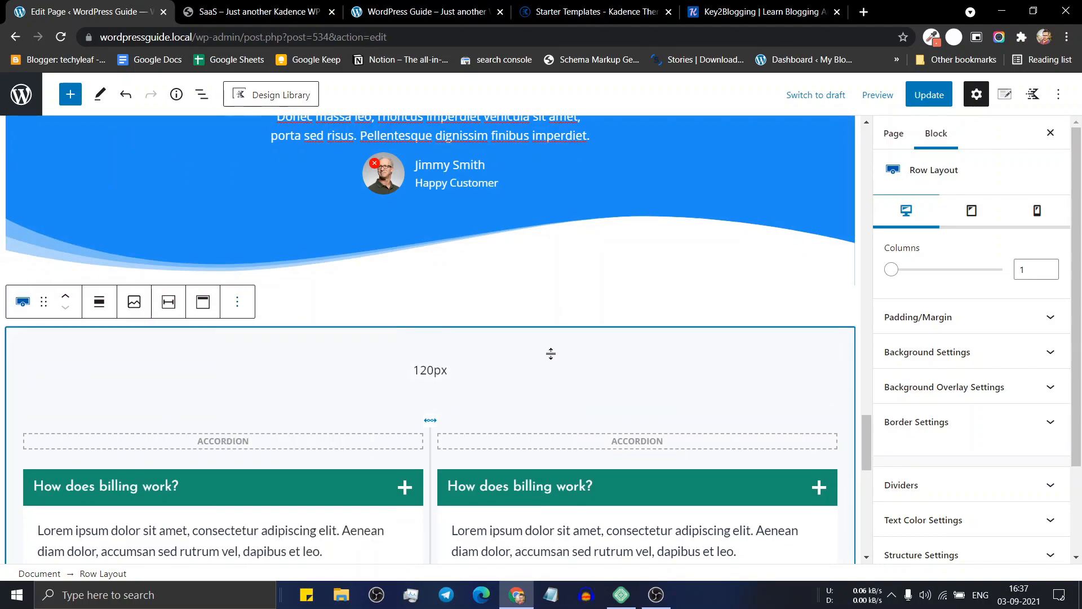
scroll(551, 353, "down", 2)
left_click(237, 162)
left_click(293, 466)
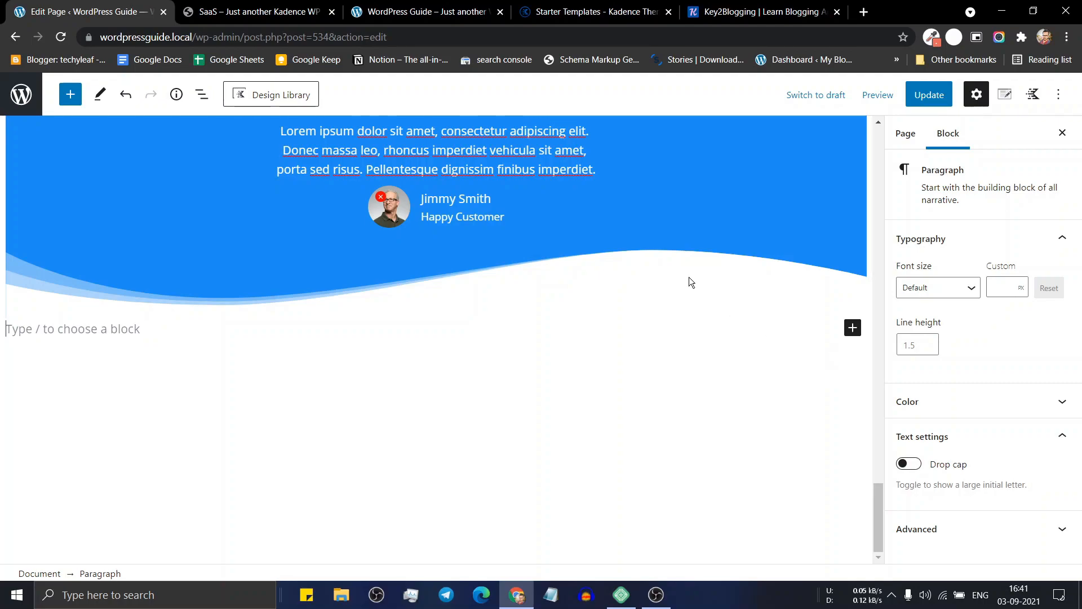
- Insert the Contact Us section from the Design Library's Form category below the testimonial
left_click(265, 94)
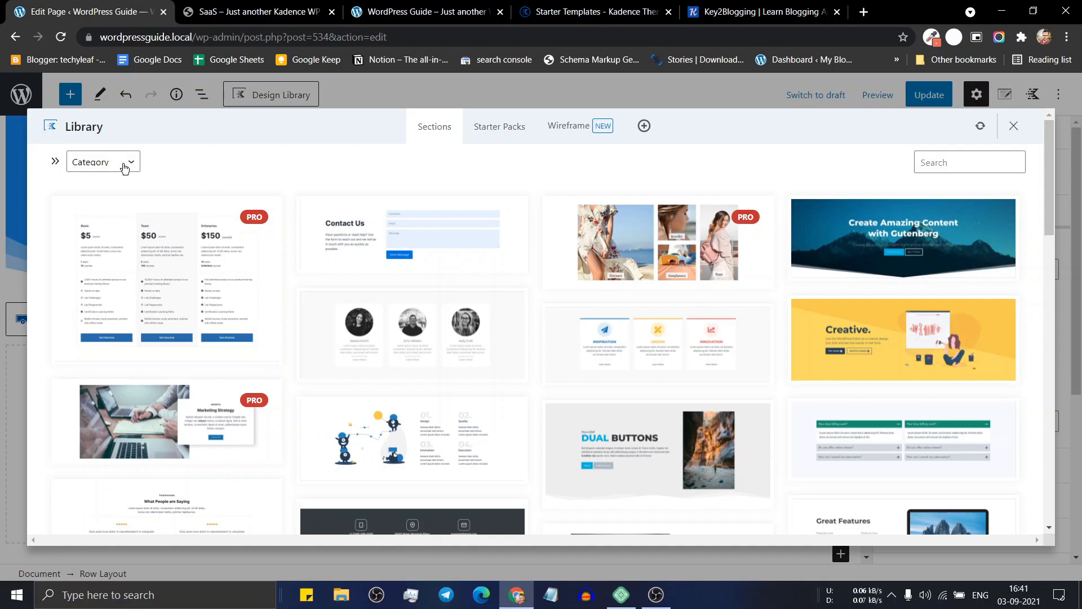
left_click(124, 163)
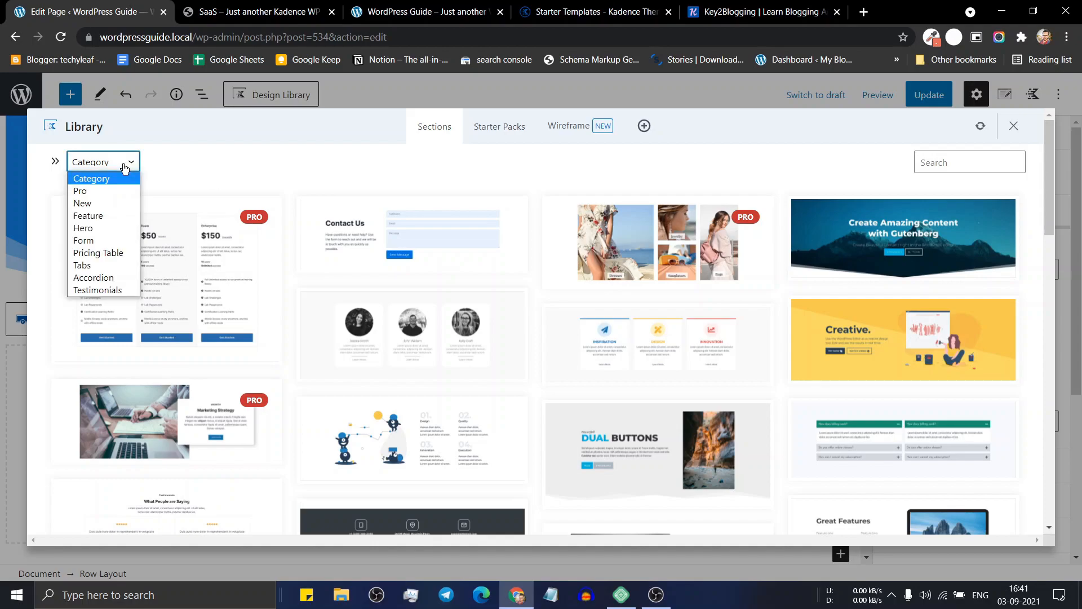
left_click(118, 245)
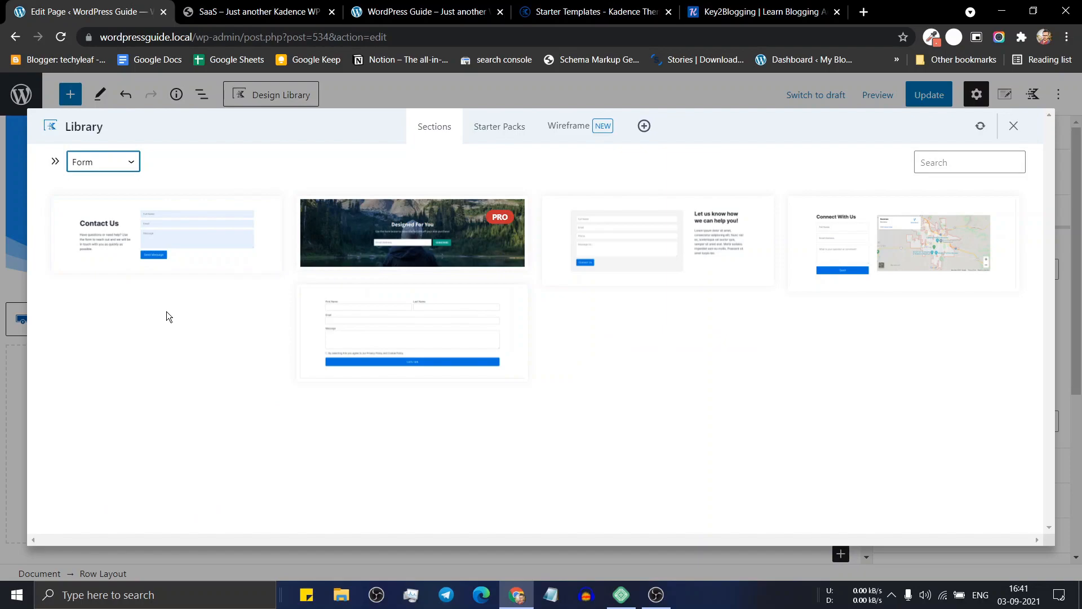
left_click(185, 249)
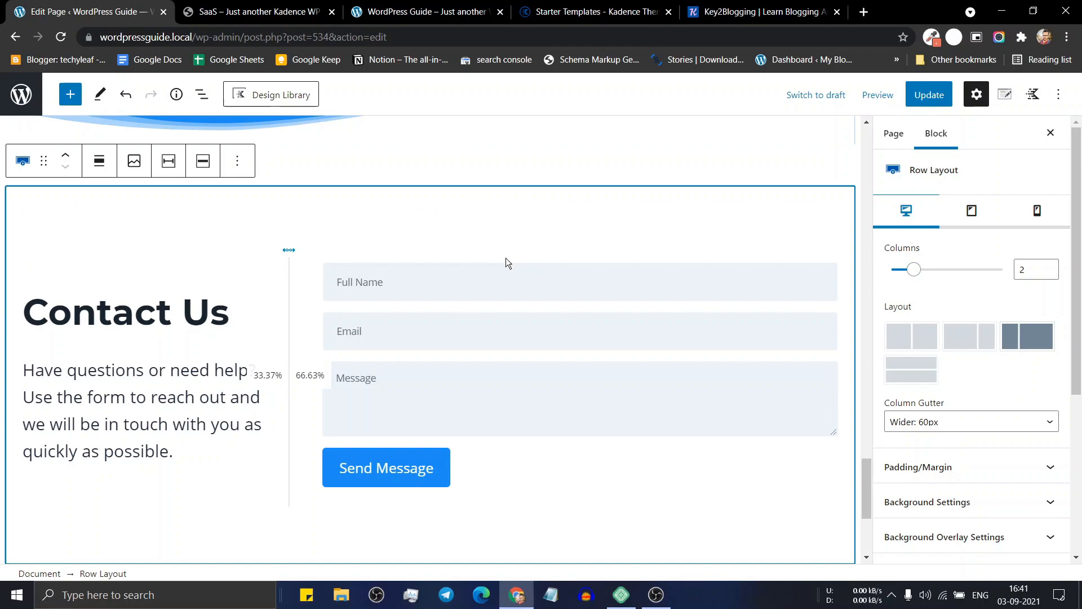
- Change the Contact Us heading of the form section to "Newsletter"
triple_click(139, 306)
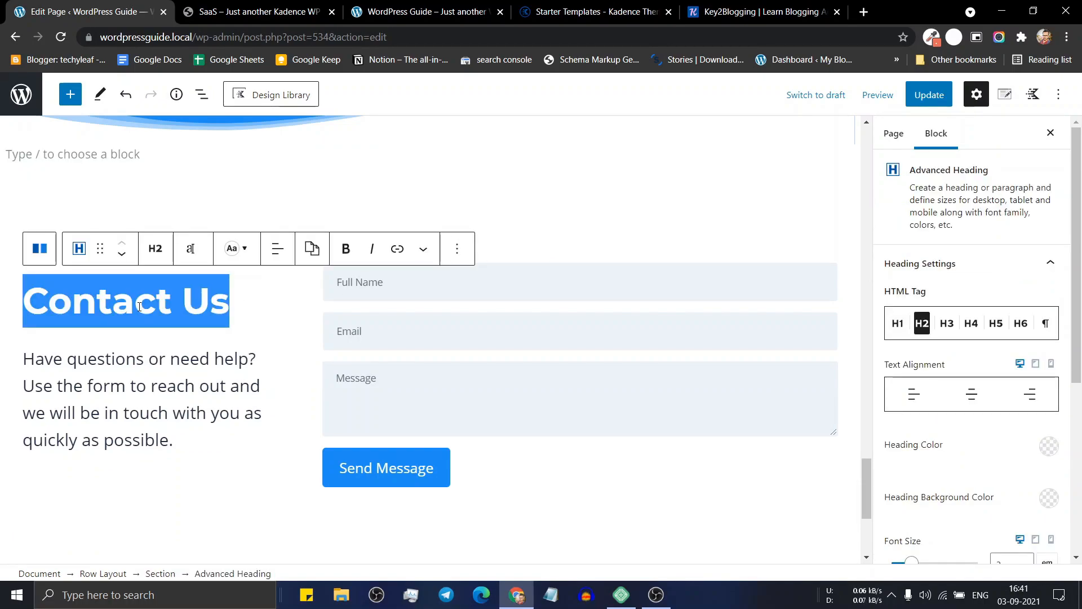
type("News")
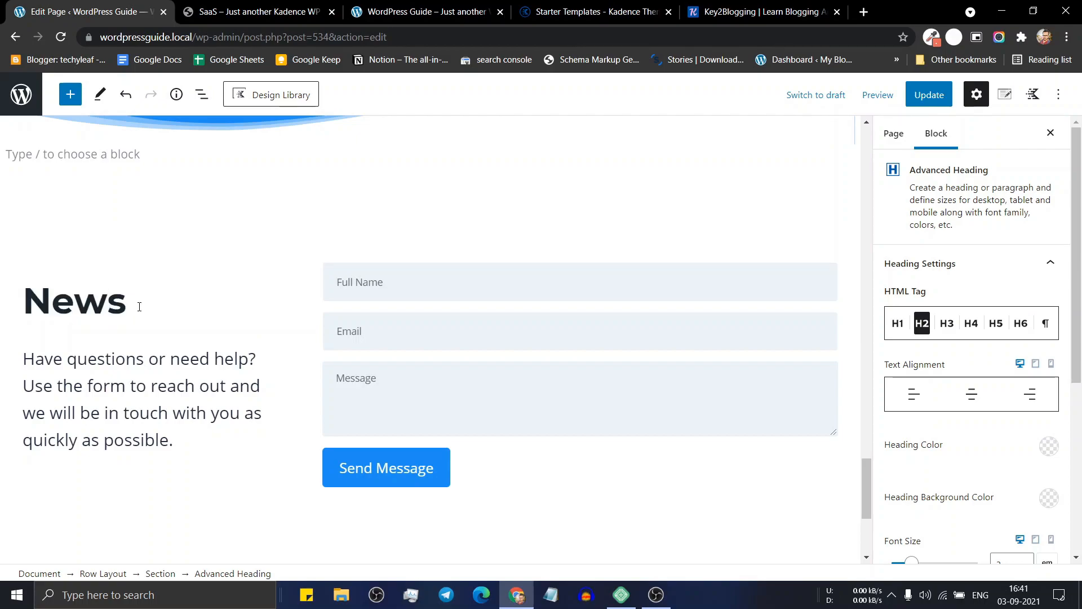
type("letter")
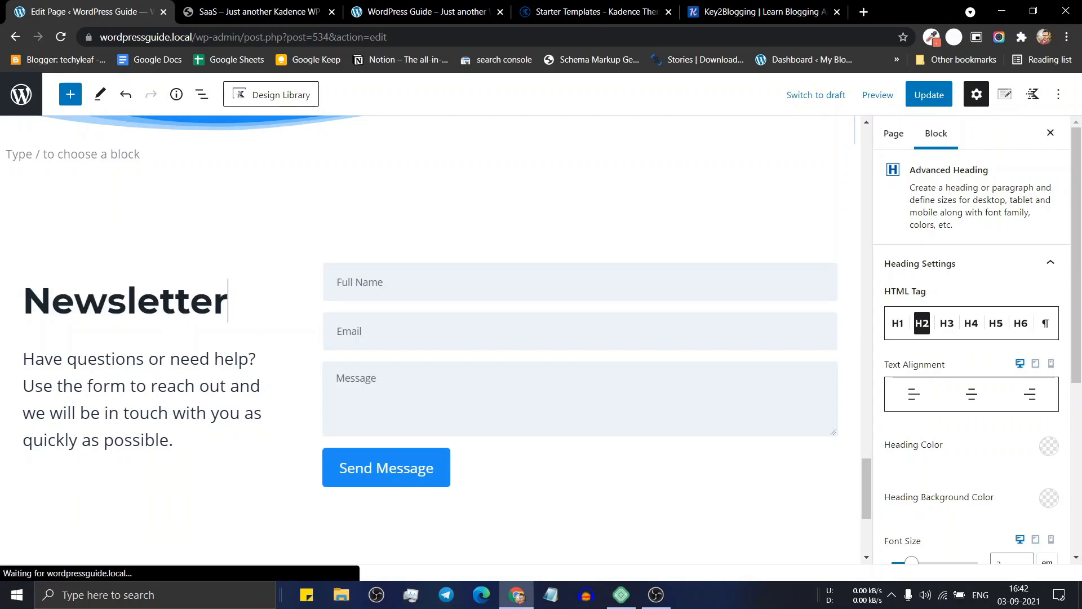
- Remove the Message field from the form and change the submit button's text to "SUBSCRIBE"
left_click(422, 387)
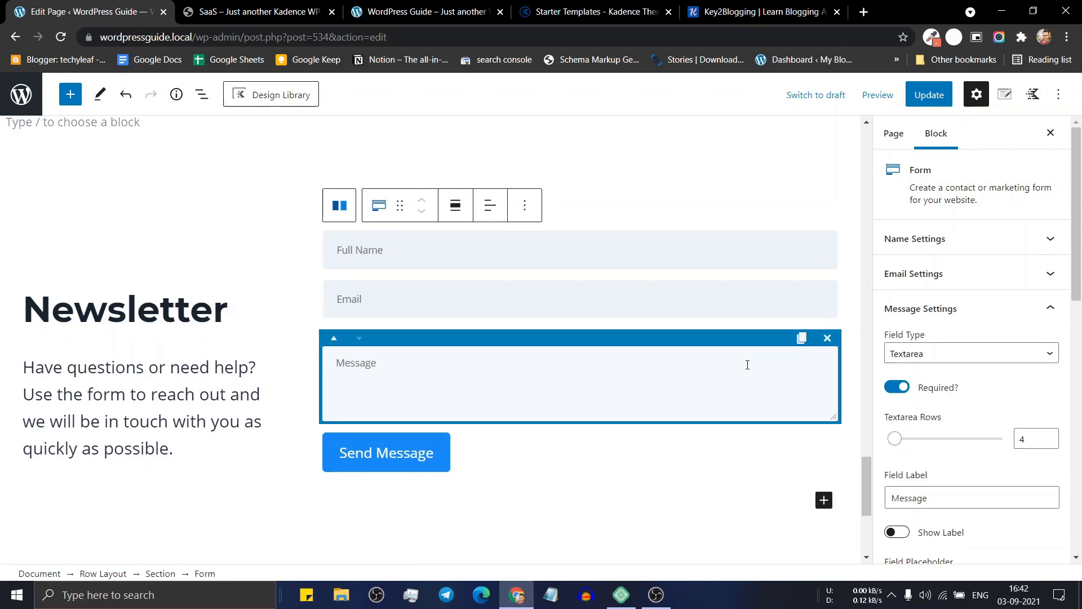
left_click(826, 339)
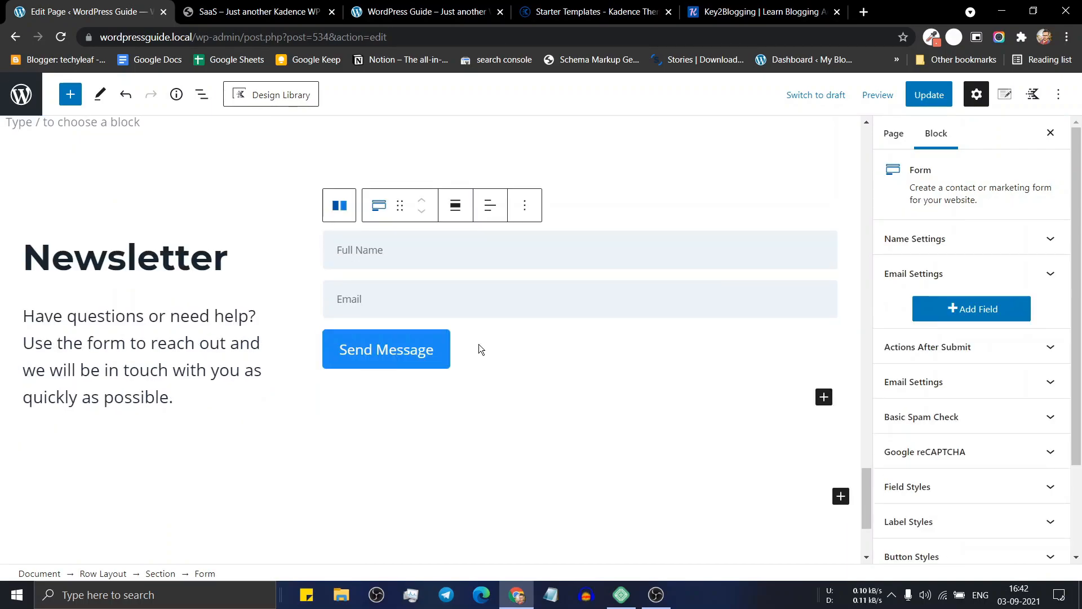
left_click(396, 359)
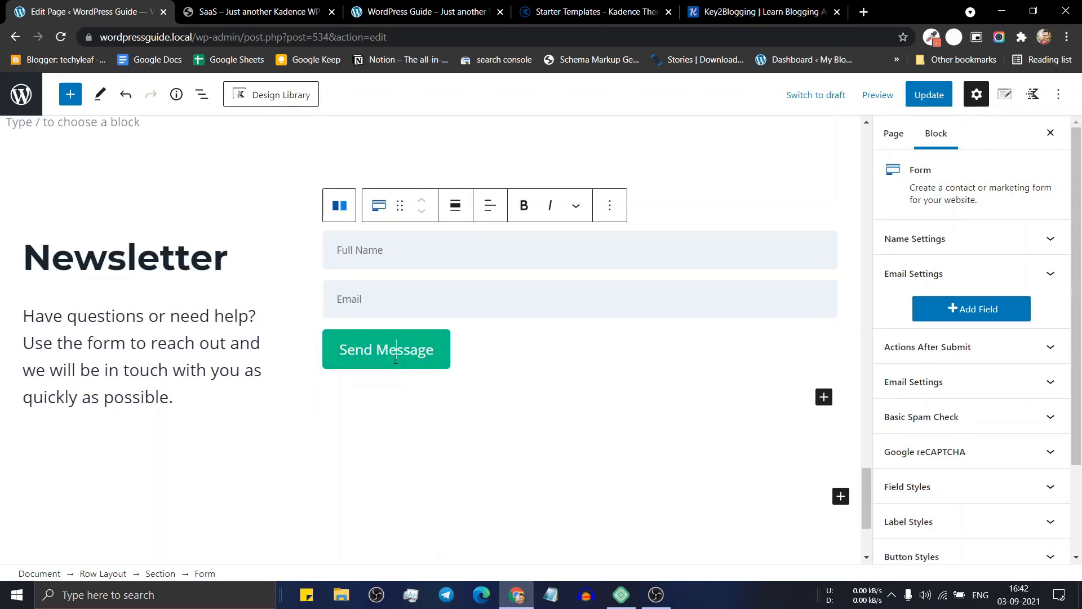
triple_click(395, 359)
type("S")
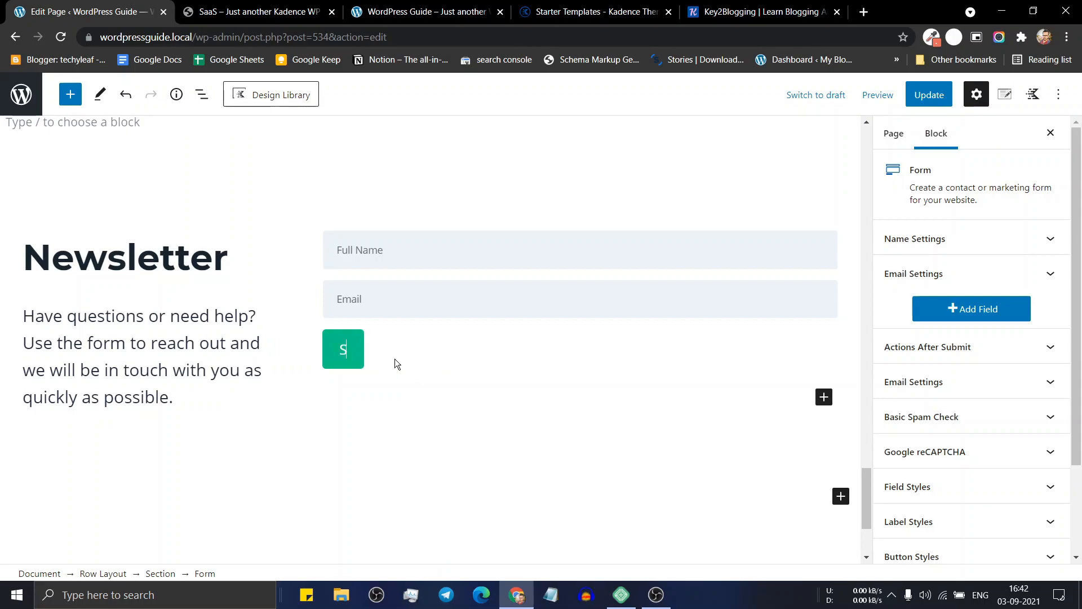
type("UBSCRIBE")
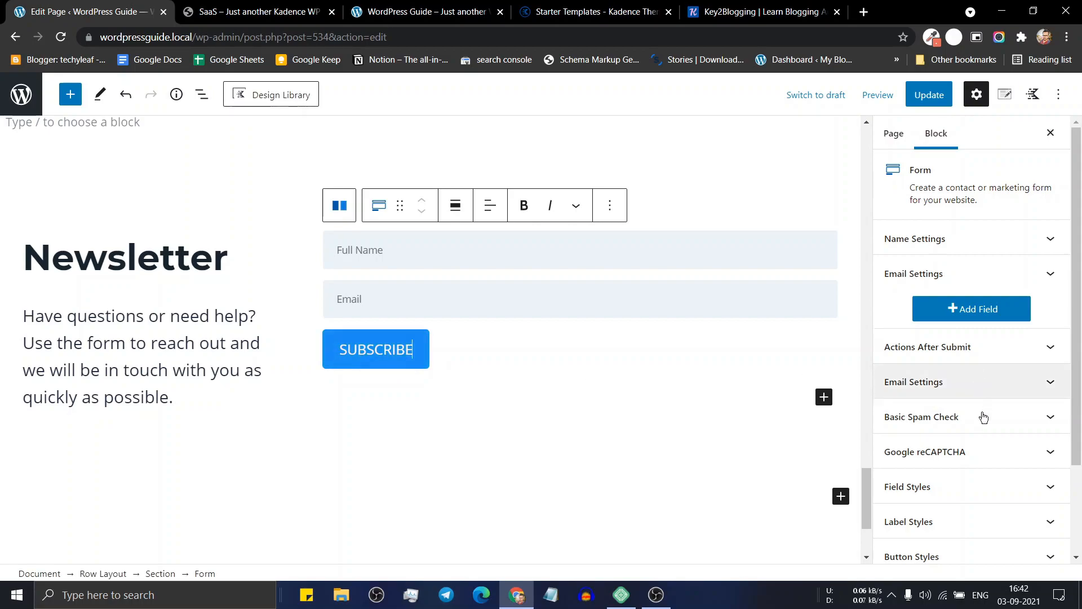
- Set the width of the form's SUBSCRIBE button to Full
scroll(980, 411, "down", 2)
left_click(952, 448)
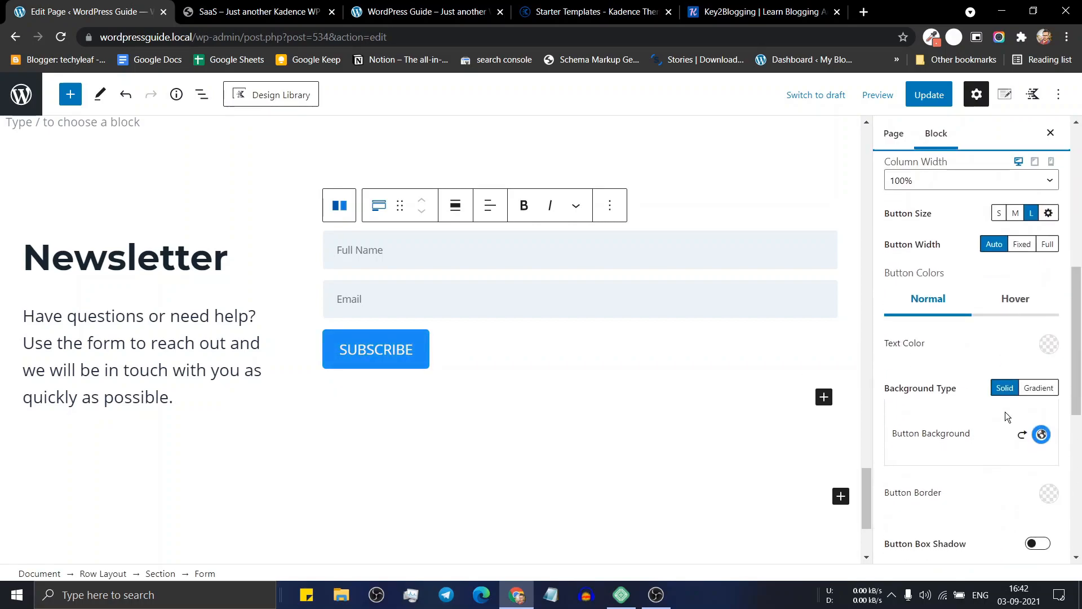
left_click(1045, 250)
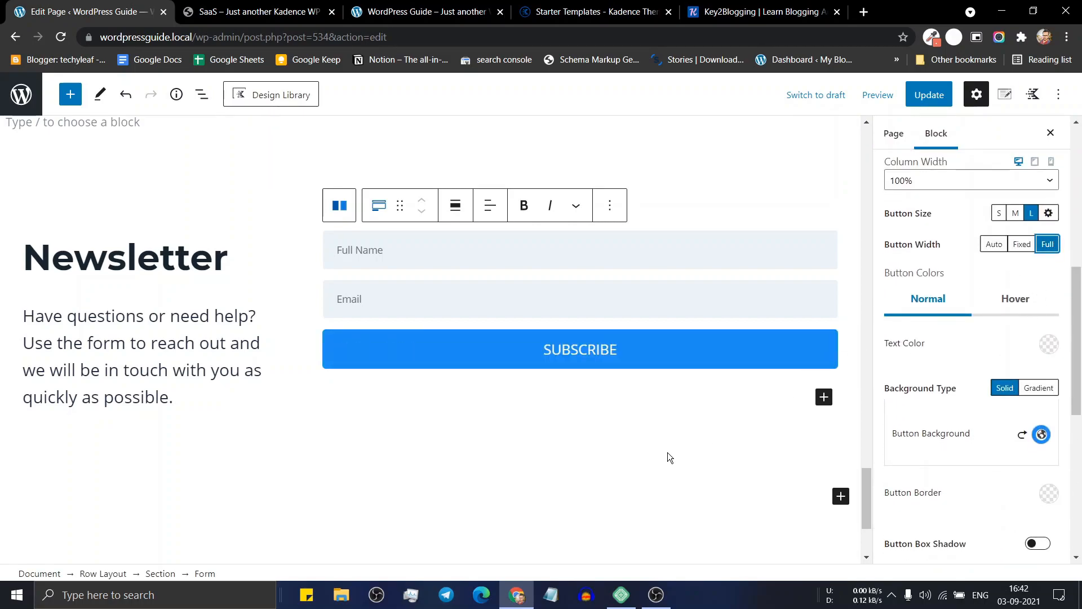
- Review the newsletter form's available actions after submit, including the email marketing integrations
left_click(286, 256)
left_click(489, 266)
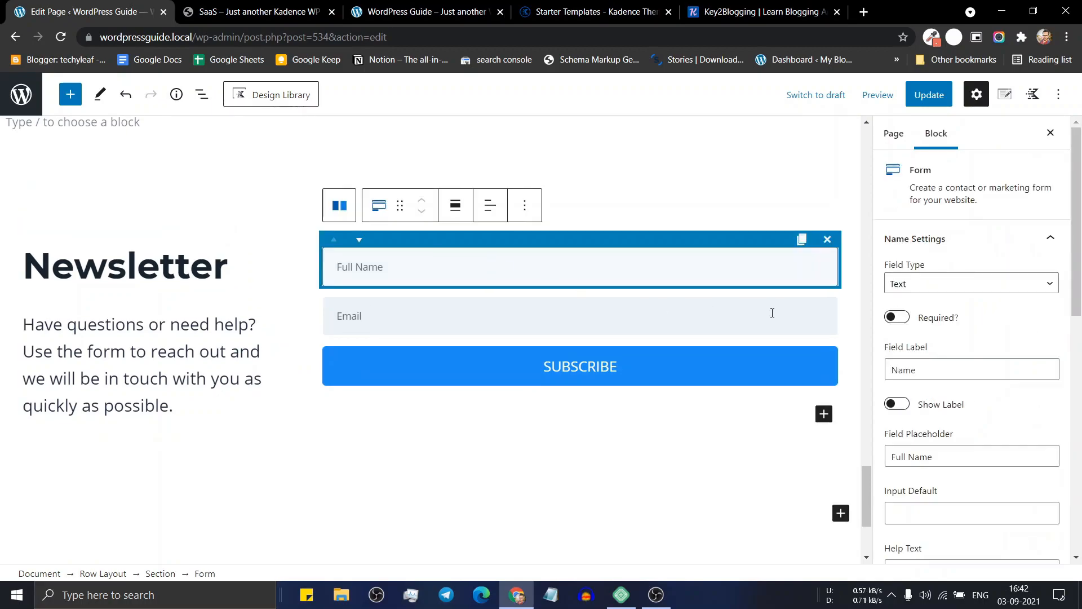
scroll(991, 302, "down", 10)
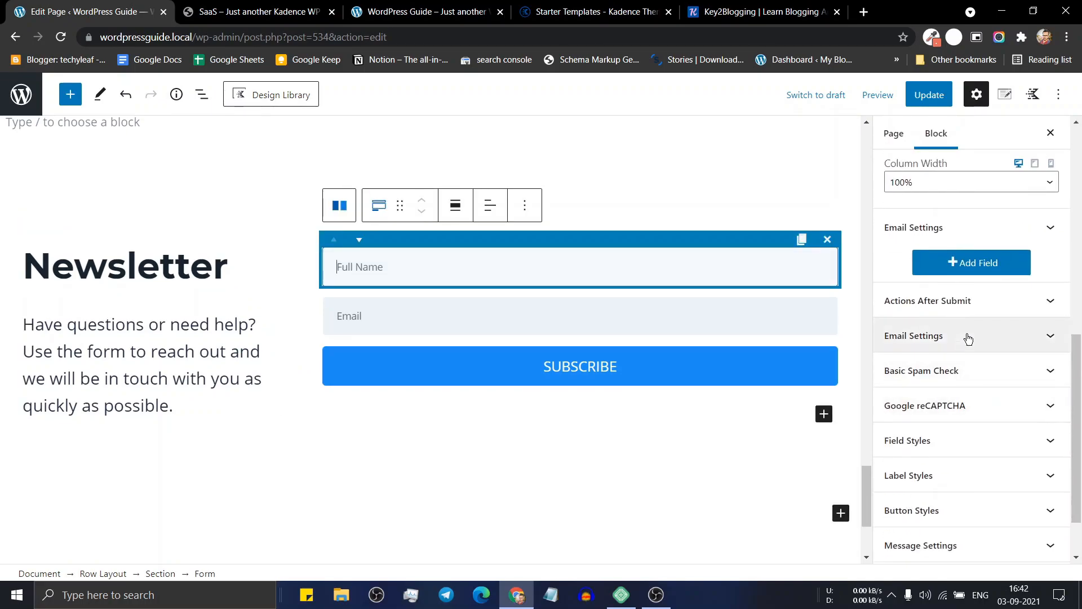
left_click(984, 303)
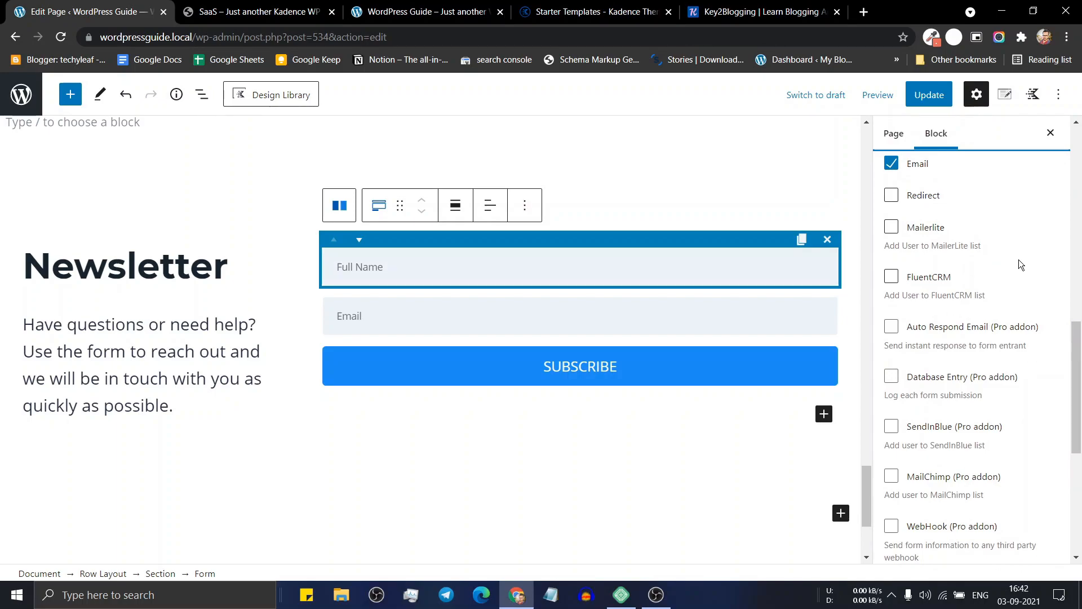
scroll(1018, 265, "up", 2)
scroll(986, 294, "down", 1)
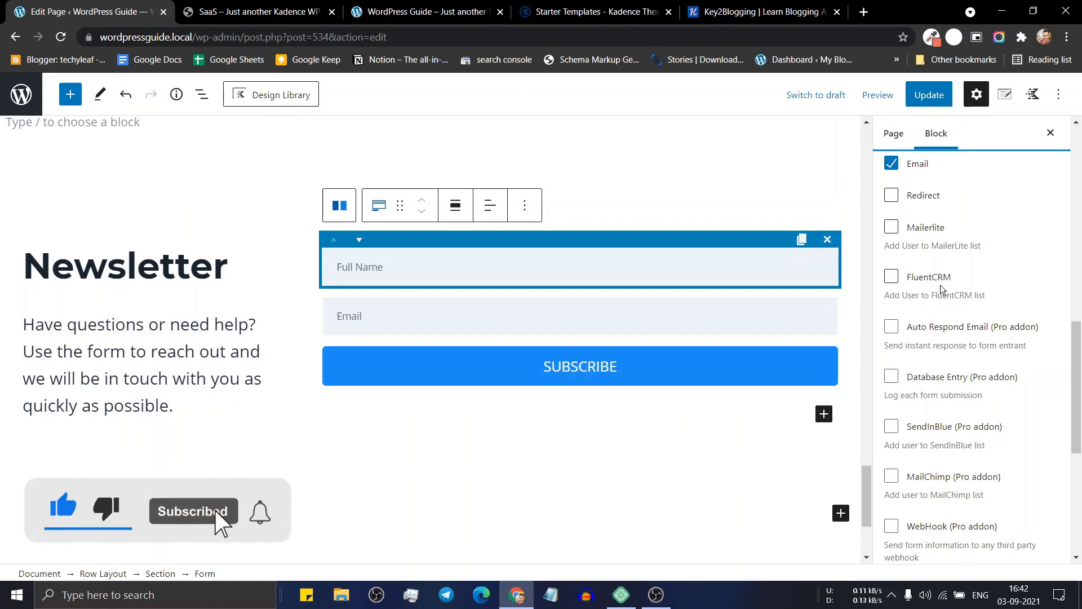
scroll(942, 290, "down", 1)
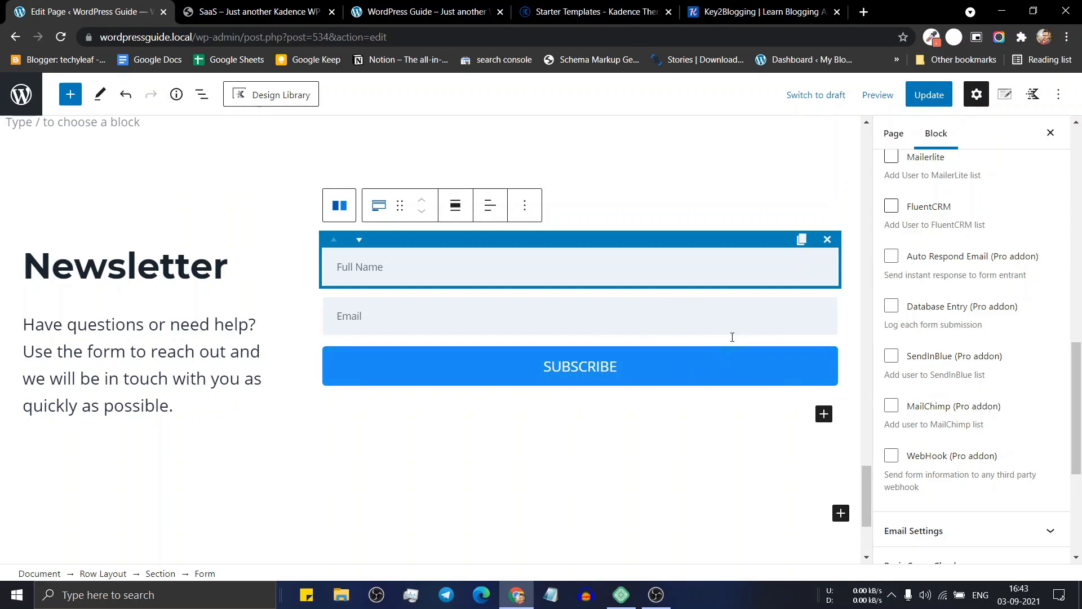
- Set the newsletter row layout's background color to the palette's pale blue-grey F6F9FC
left_click(716, 456)
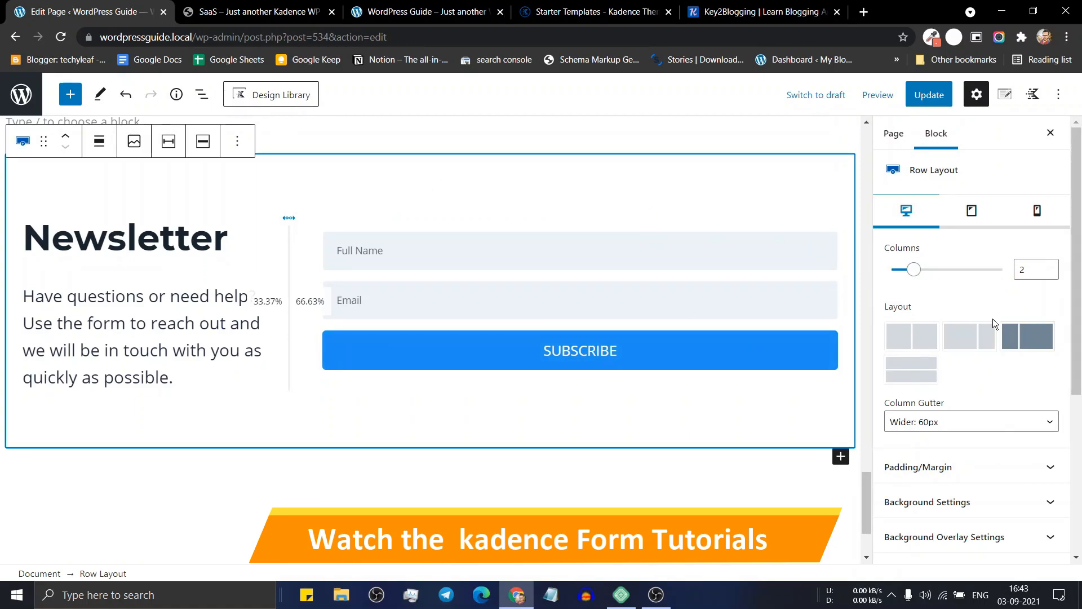
scroll(991, 349, "down", 3)
left_click(1001, 363)
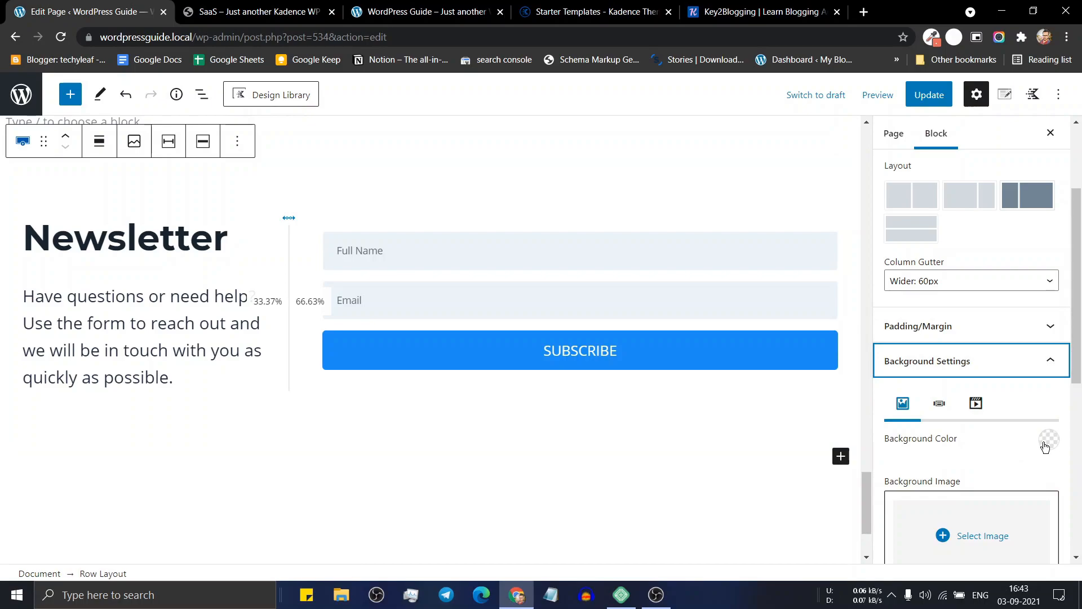
left_click(1048, 443)
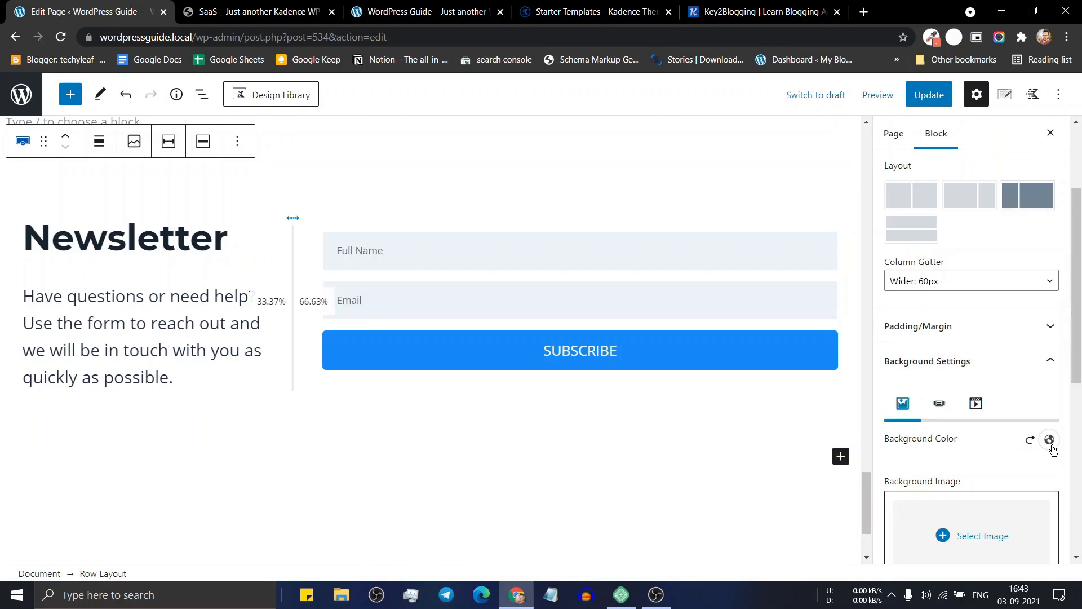
left_click(993, 401)
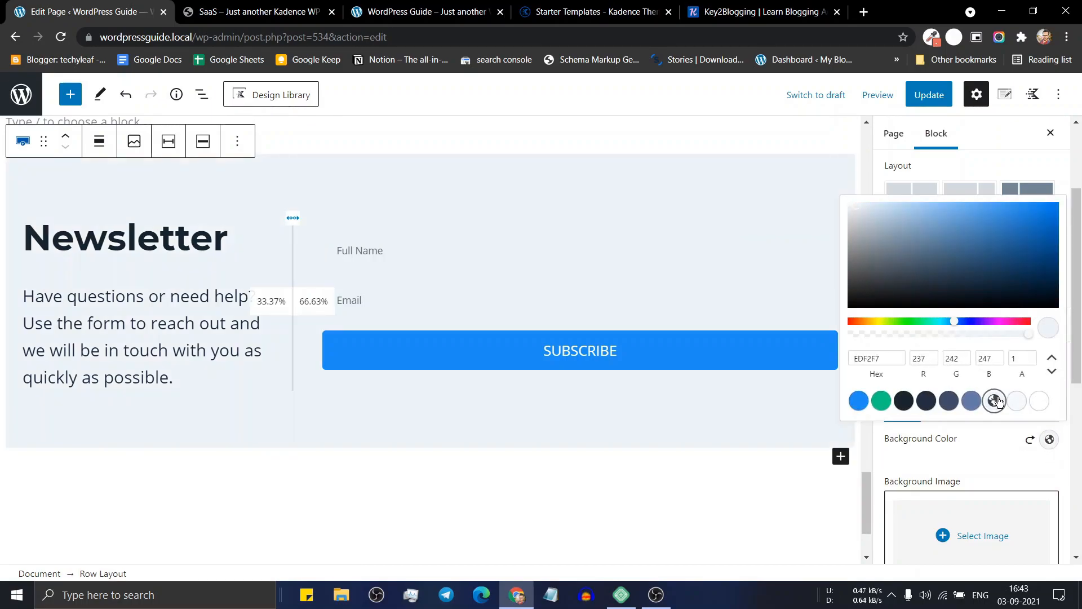
left_click(1018, 401)
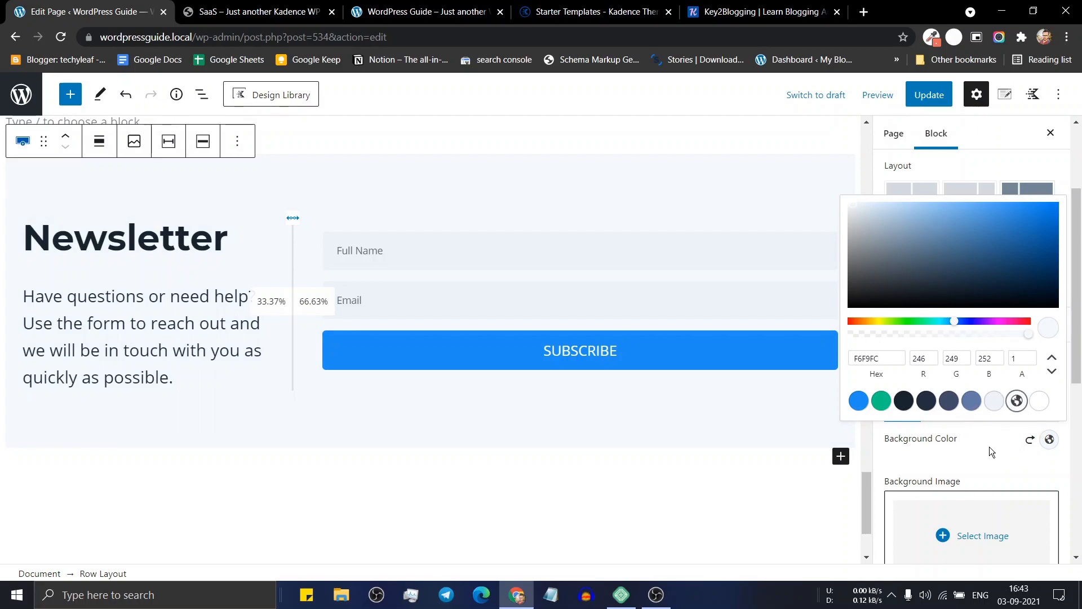
left_click(1000, 465)
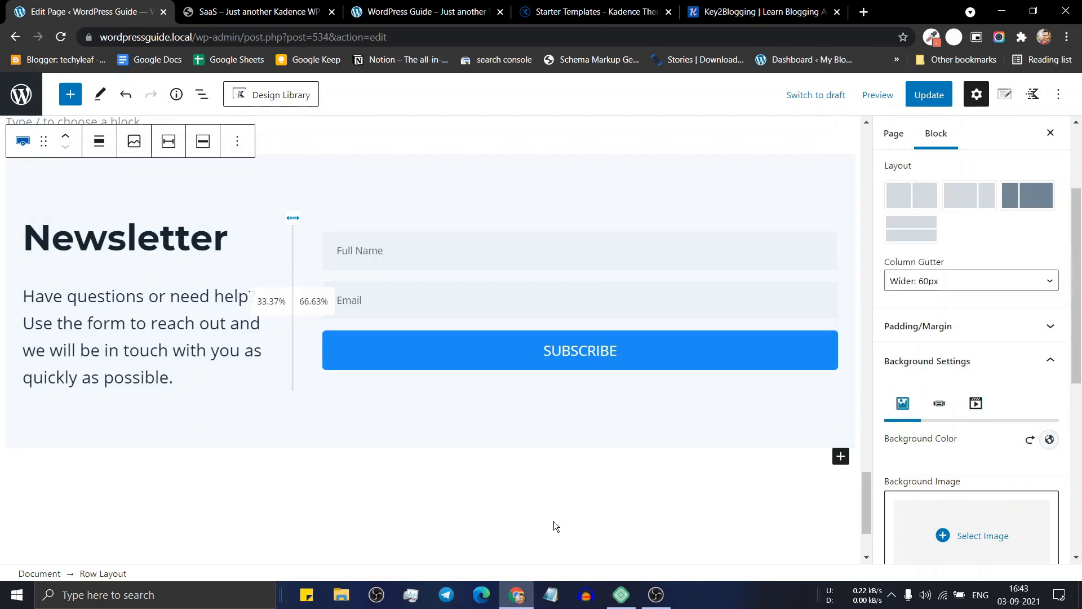
- Update the page and reload the live site to check the newsletter section and the rest of the finished page
left_click(929, 95)
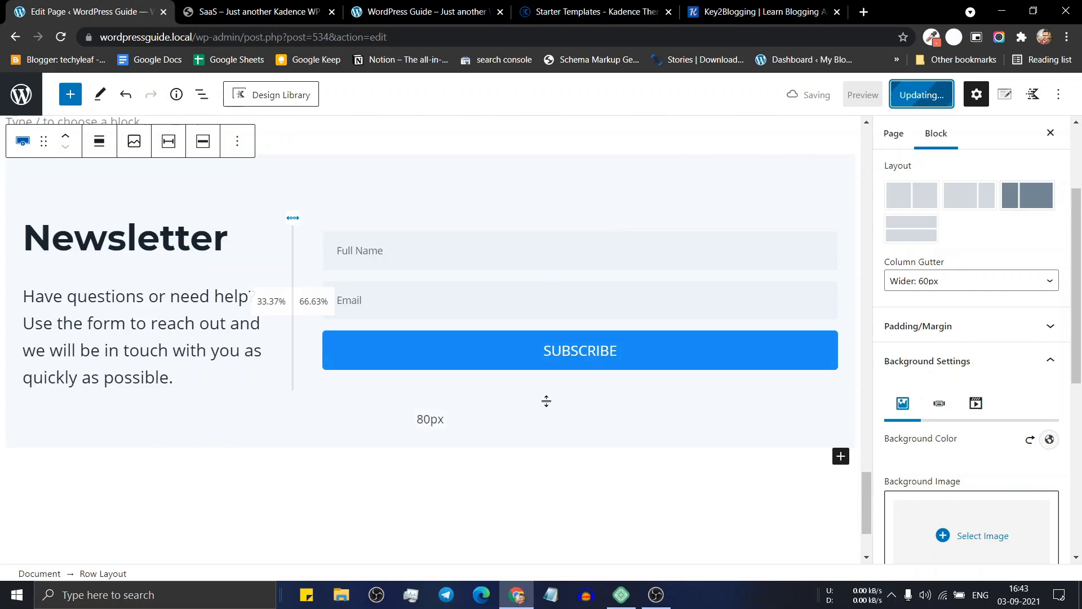
left_click(422, 12)
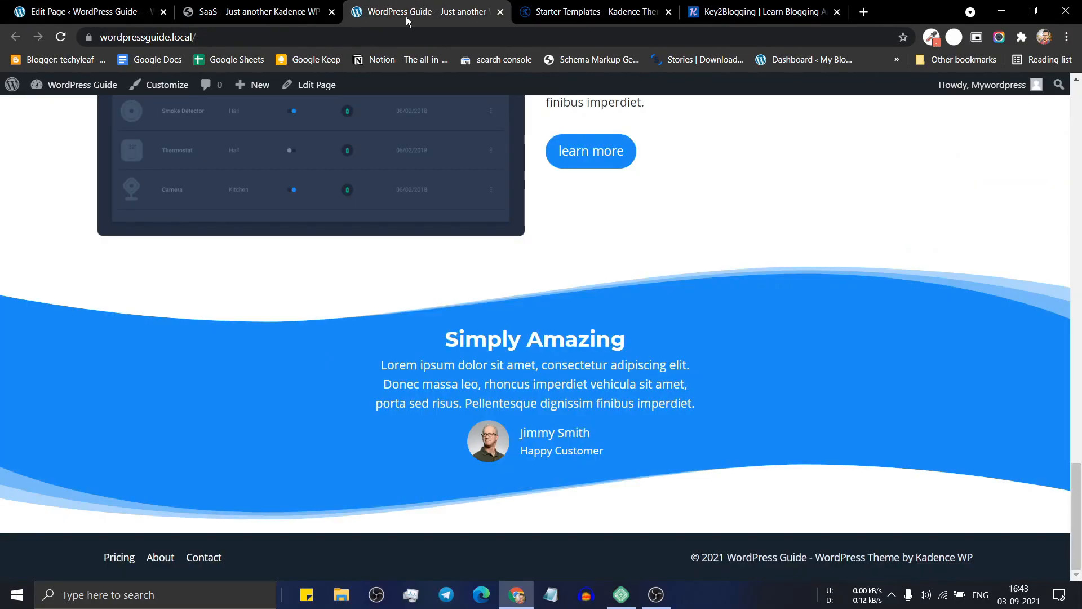
left_click(61, 37)
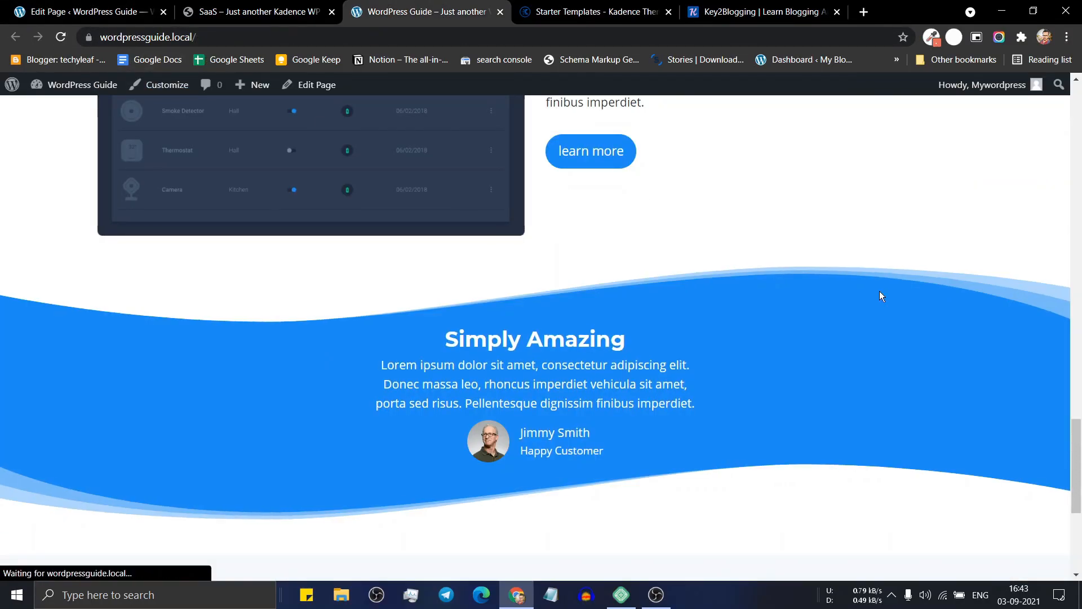
scroll(880, 291, "down", 5)
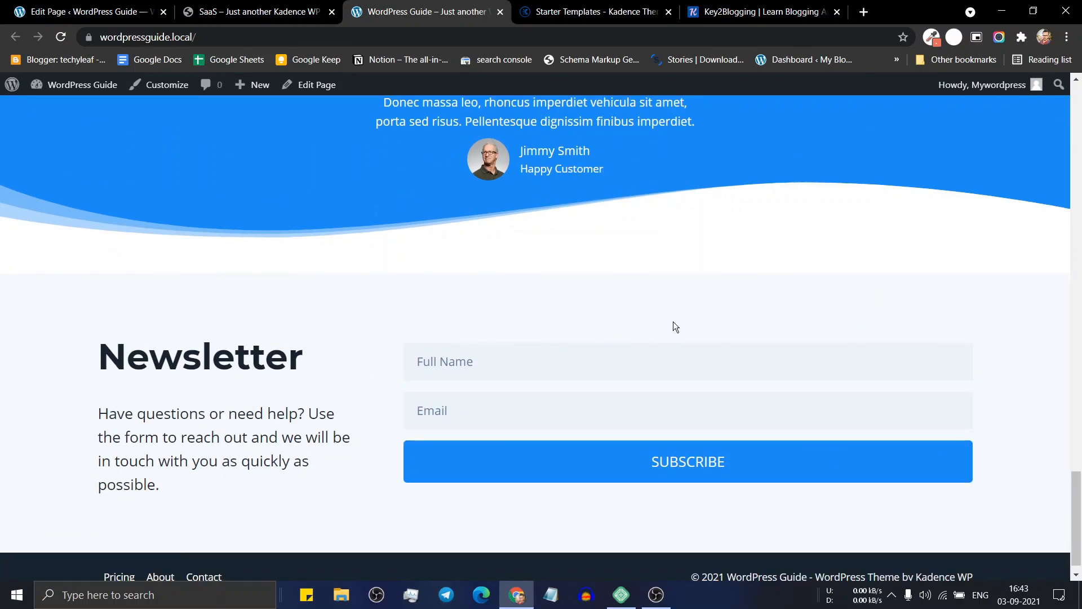
left_click_drag(1078, 519, 1080, 546)
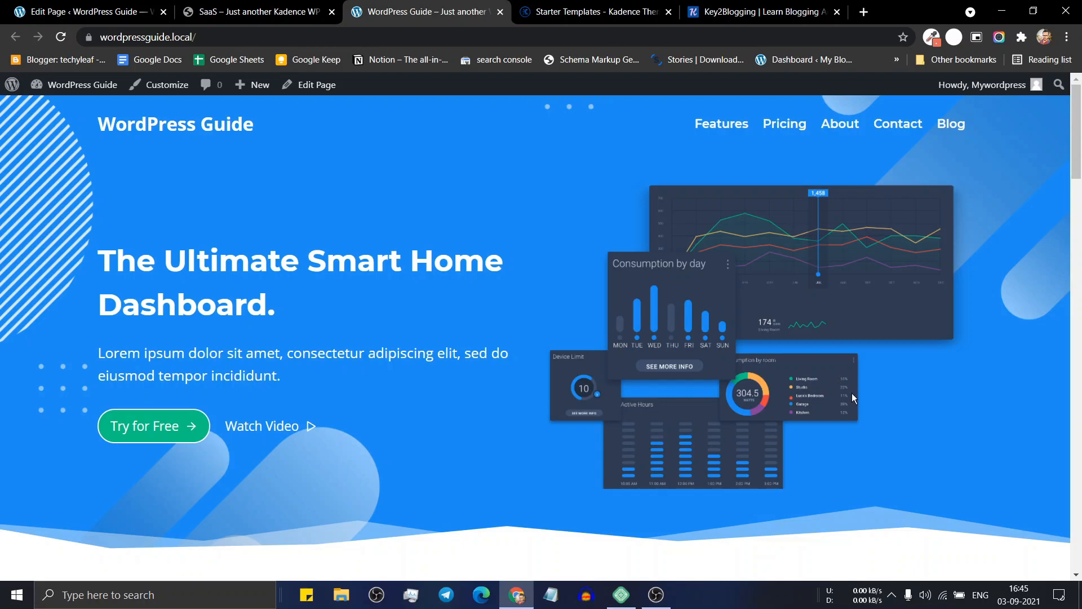
mouse_move(1076, 159)
left_mouse_down()
mouse_move(1079, 564)
mouse_move(1079, 147)
left_mouse_up()
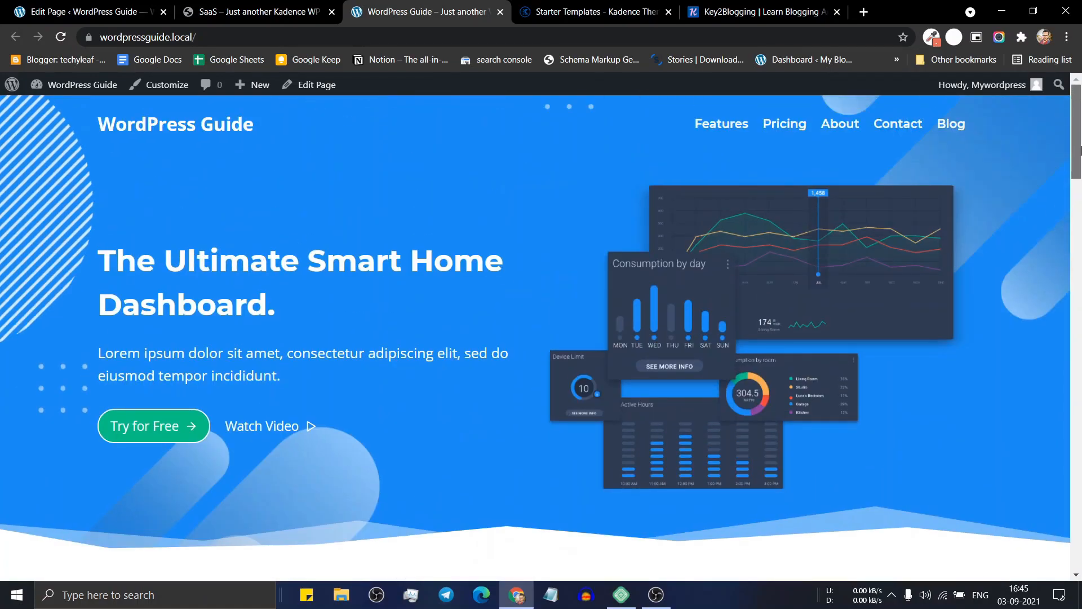